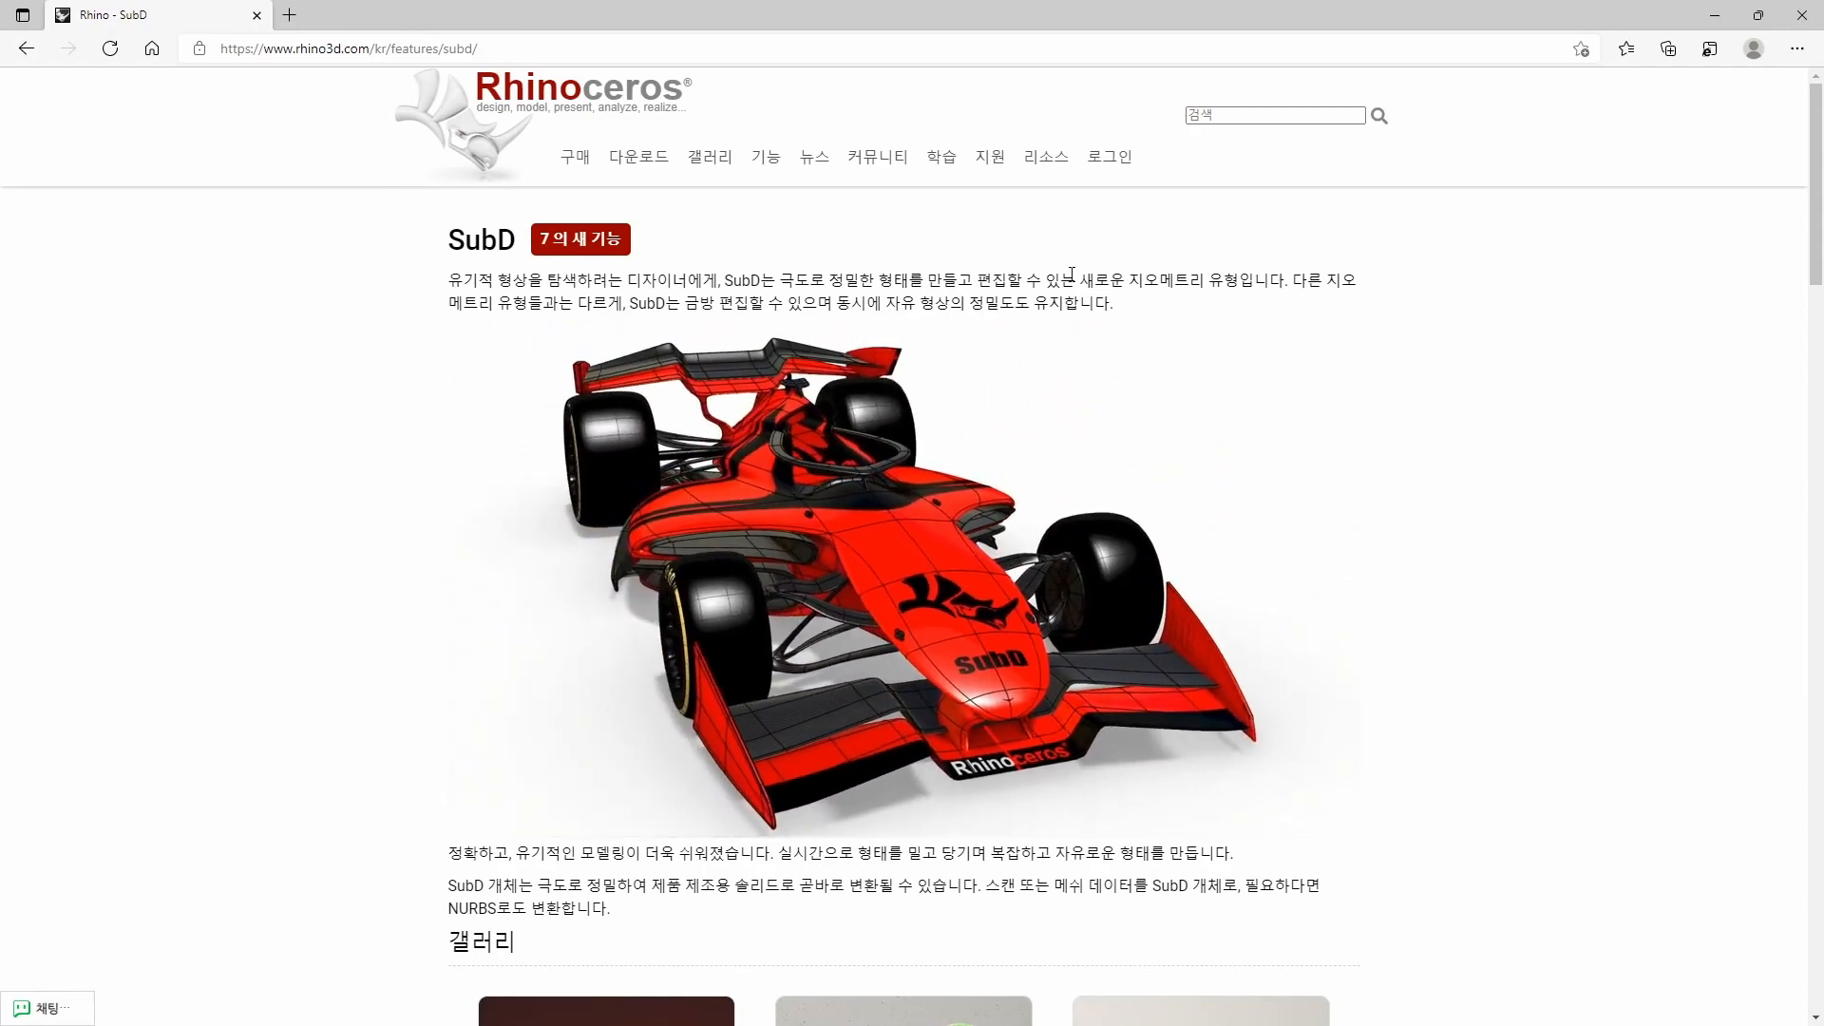
Switch to Rhino and detach the SubD tool set from the Rhino 7 new-features tools as a floating toolbar
{"action": "key", "text": "alt+Tab"}
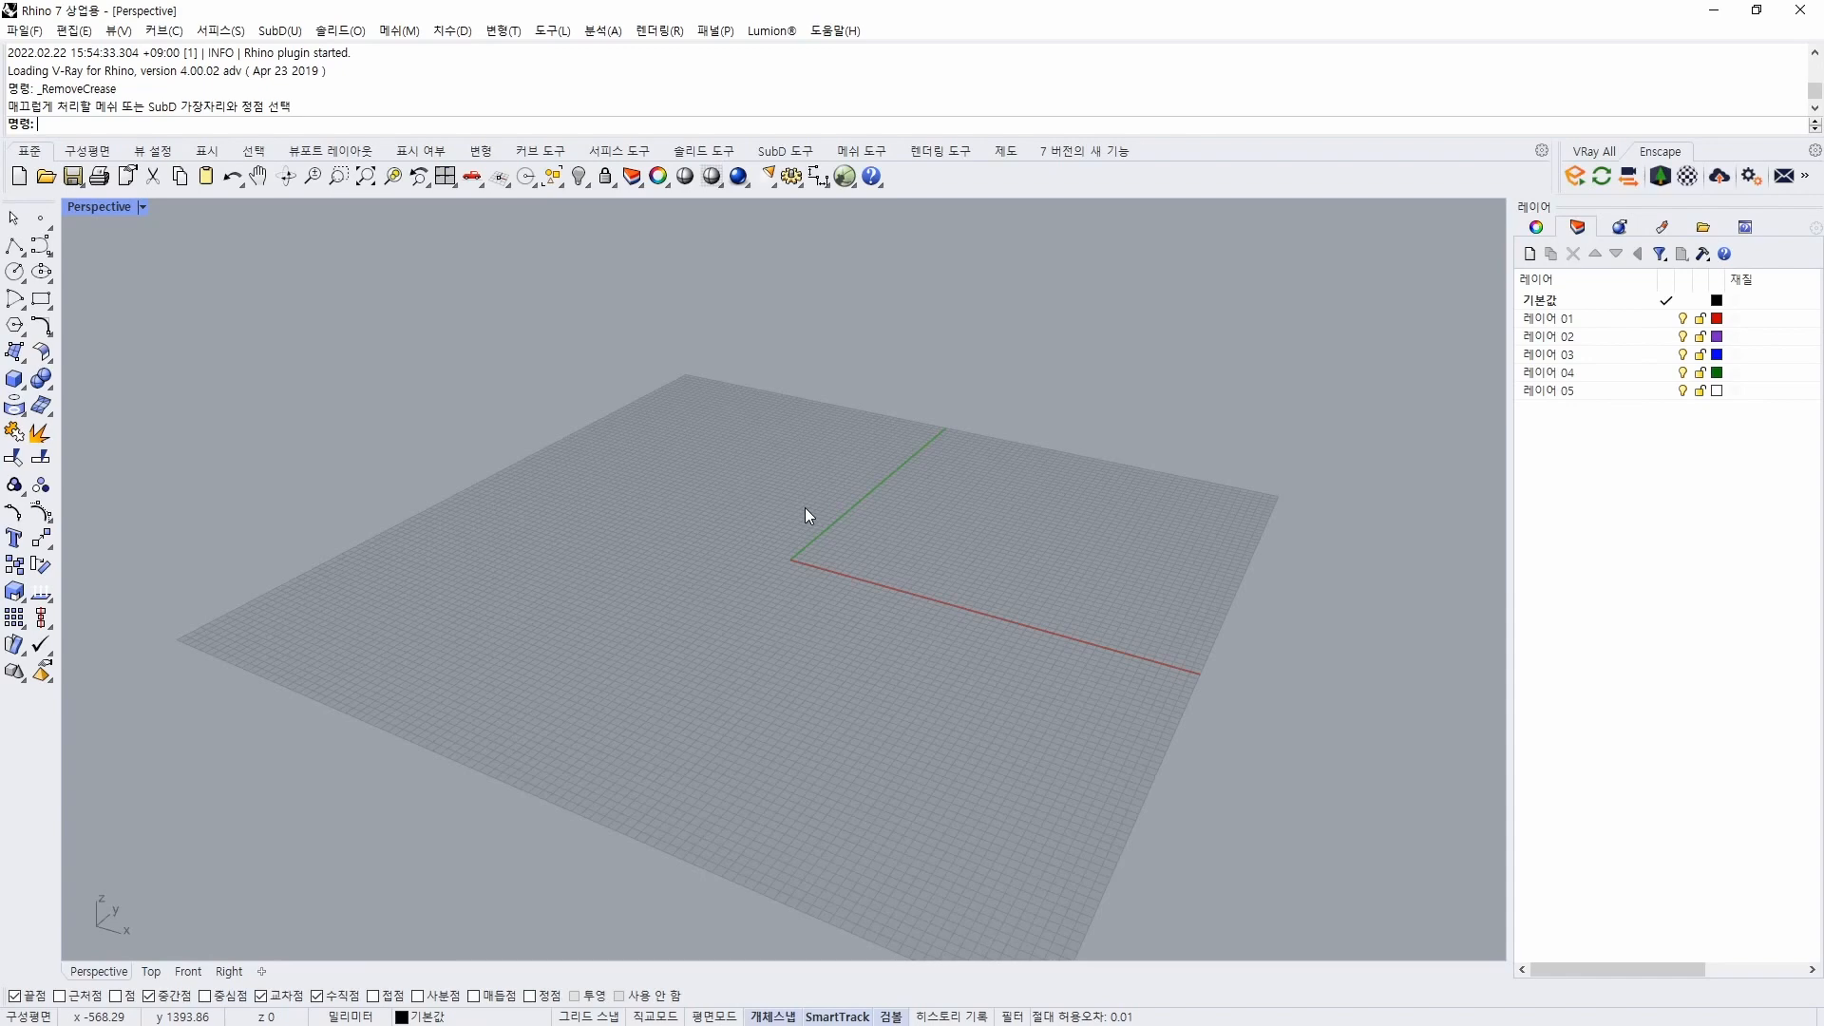
{"action": "left_click", "coordinate": [1108, 157]}
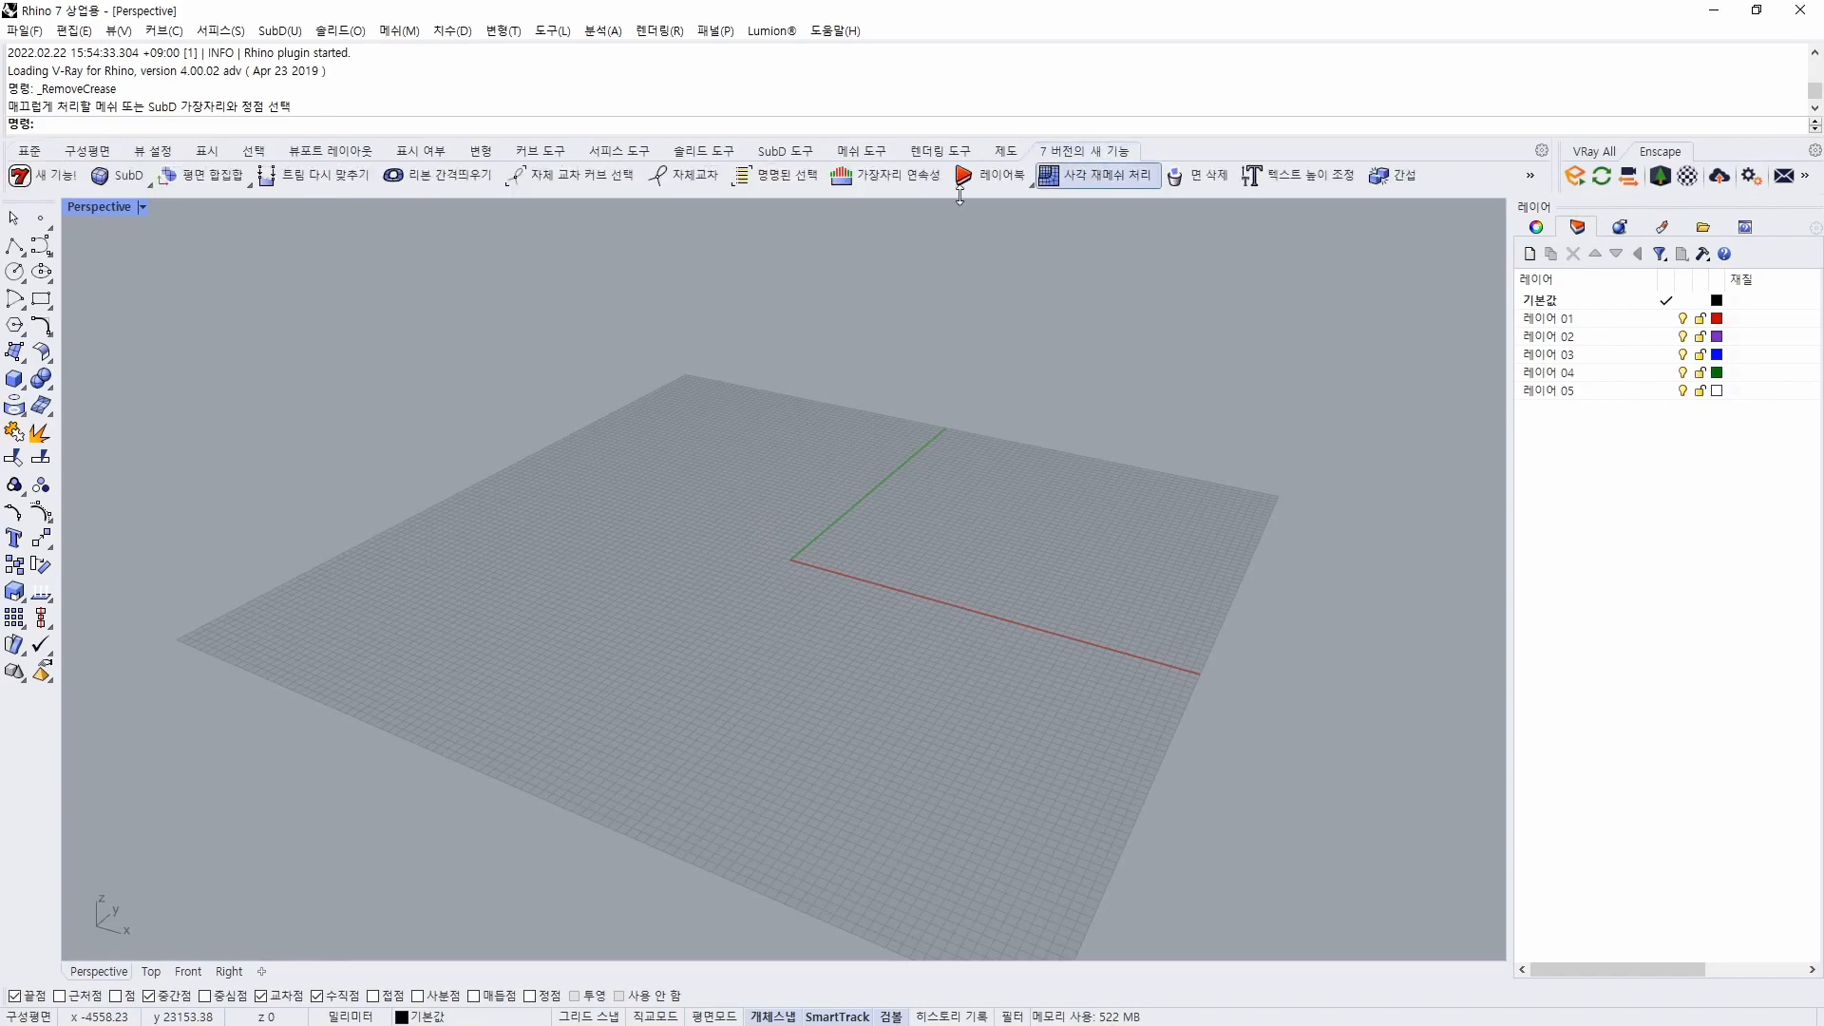
{"action": "left_click", "coordinate": [144, 184]}
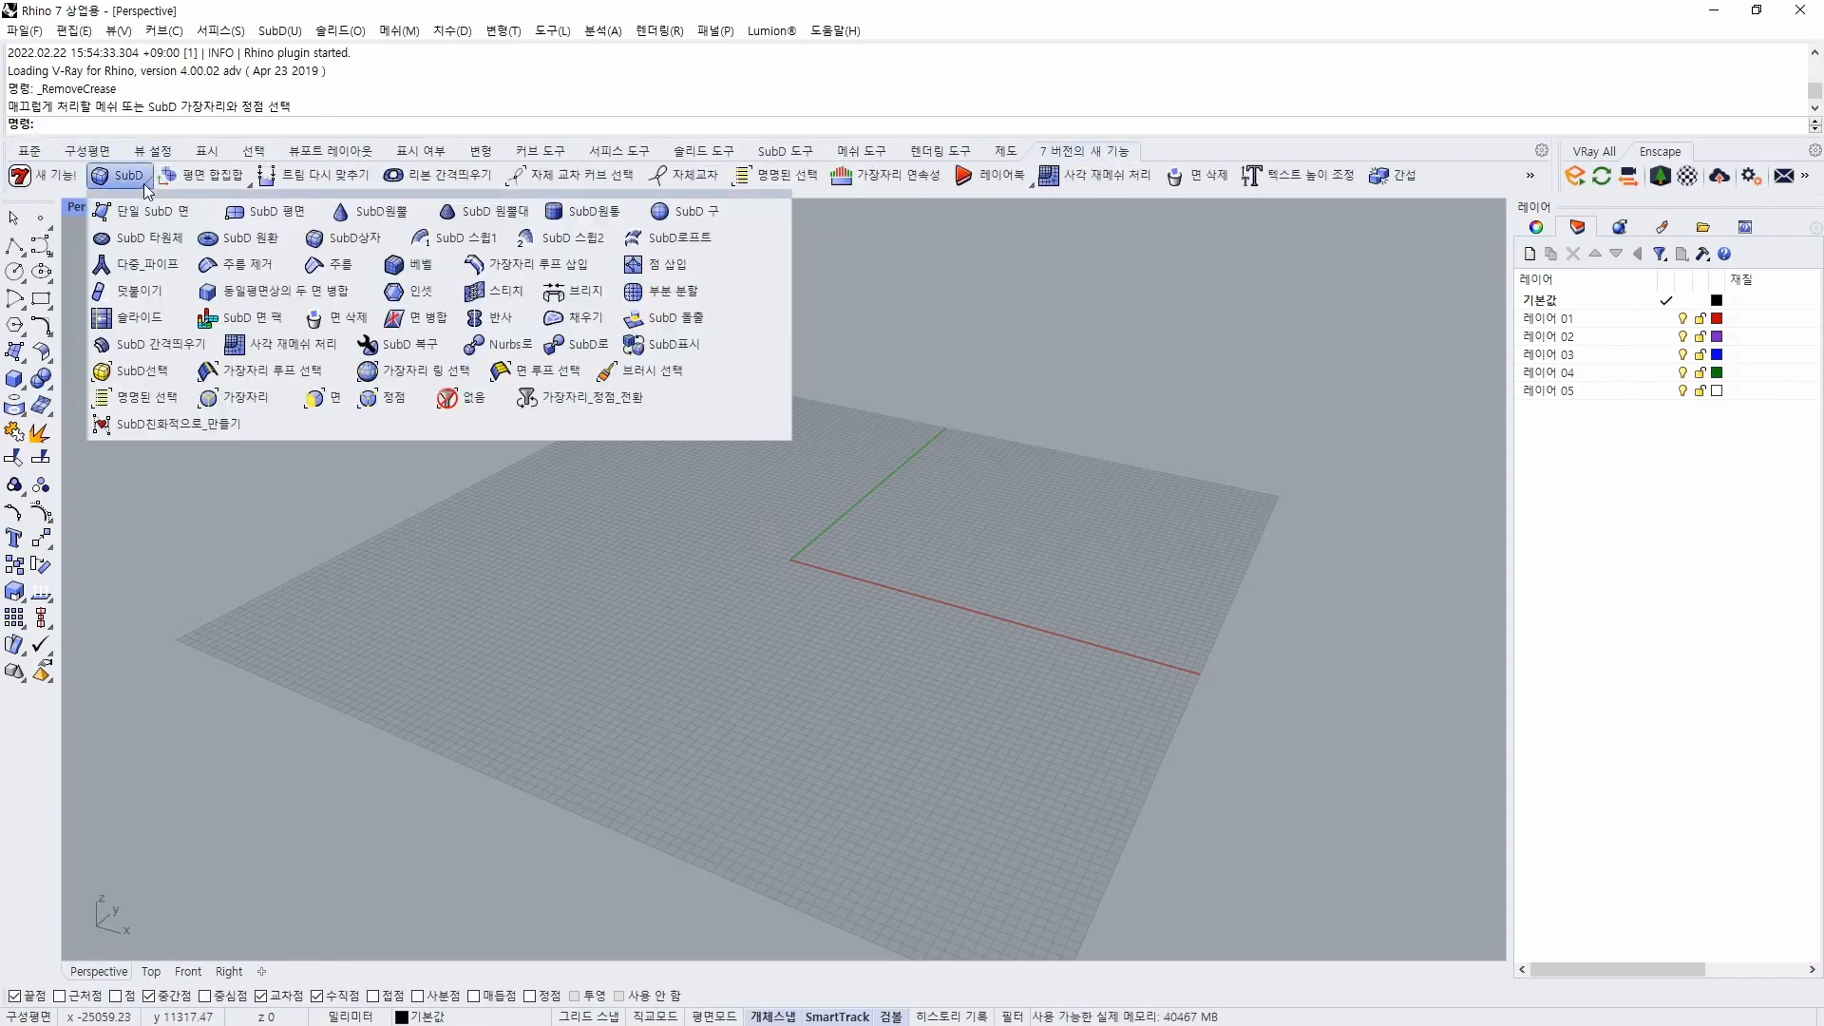
{"action": "left_click", "coordinate": [395, 404]}
{"action": "left_click_drag", "start_coordinate": [204, 201], "coordinate": [778, 396]}
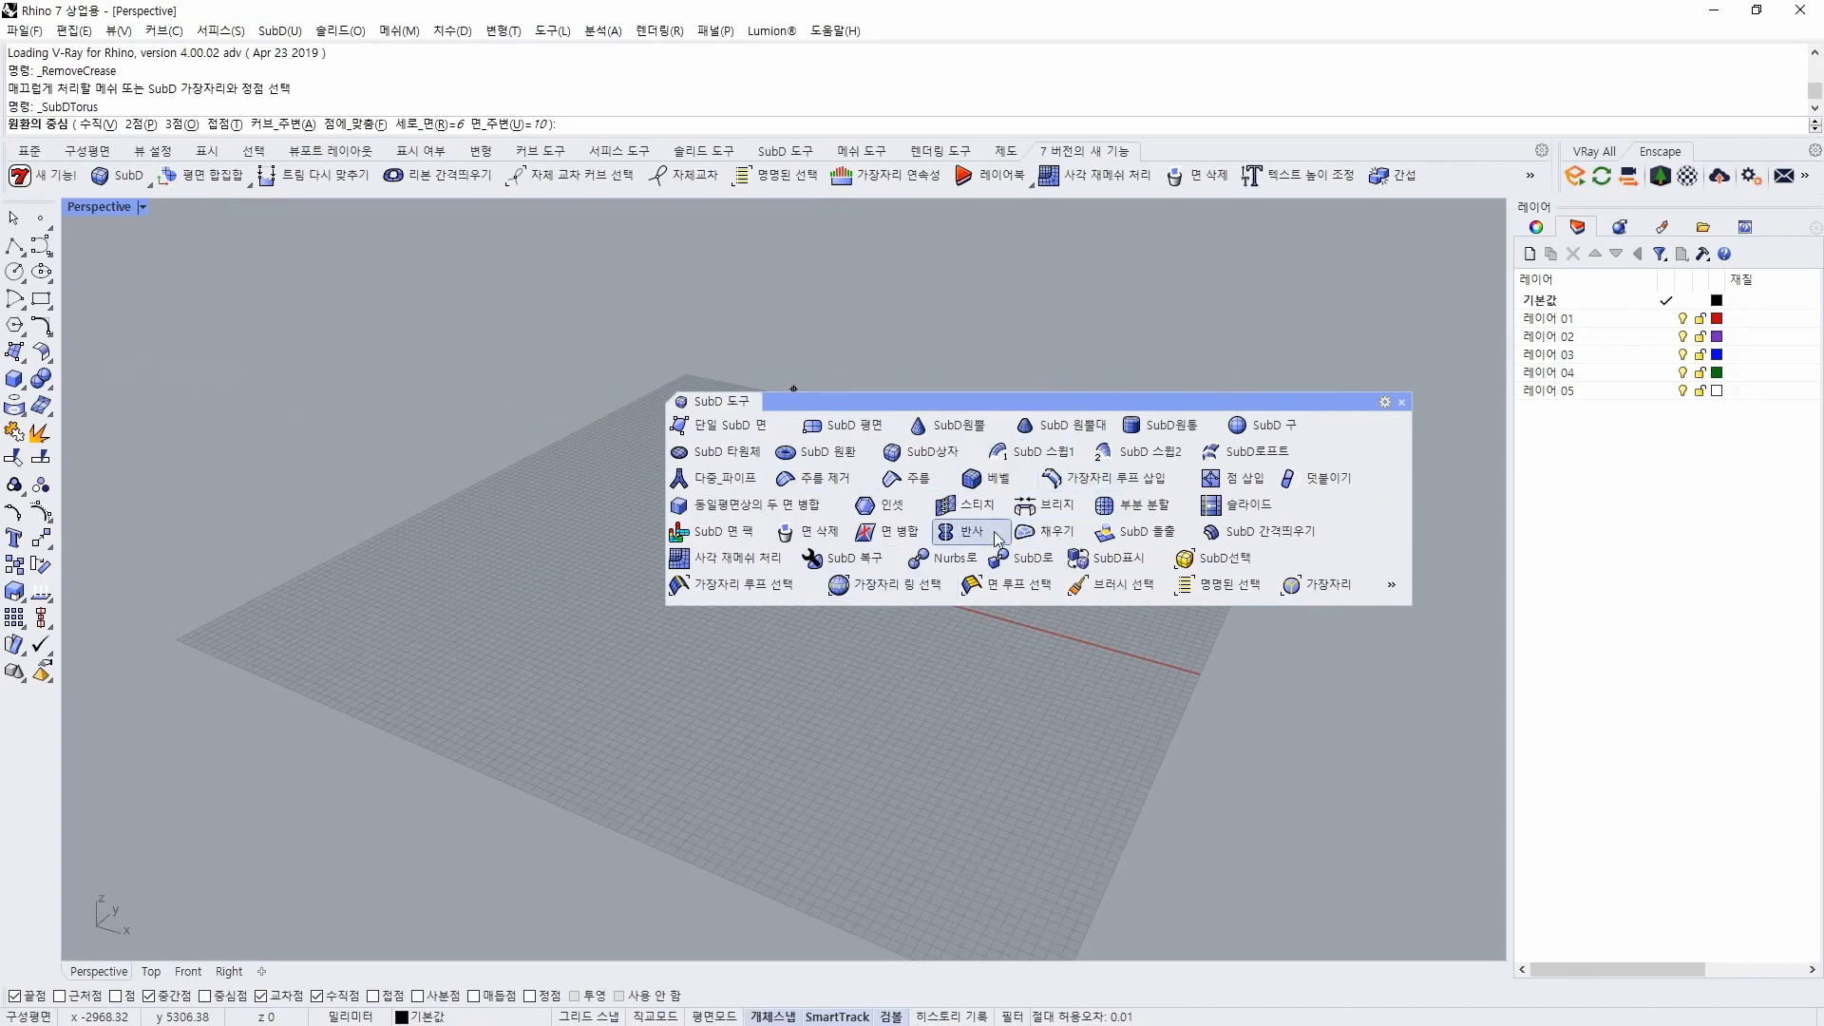
Check the floating SubD toolbar's properties, accepting both image and text as the button appearance
{"action": "left_click", "coordinate": [1386, 403]}
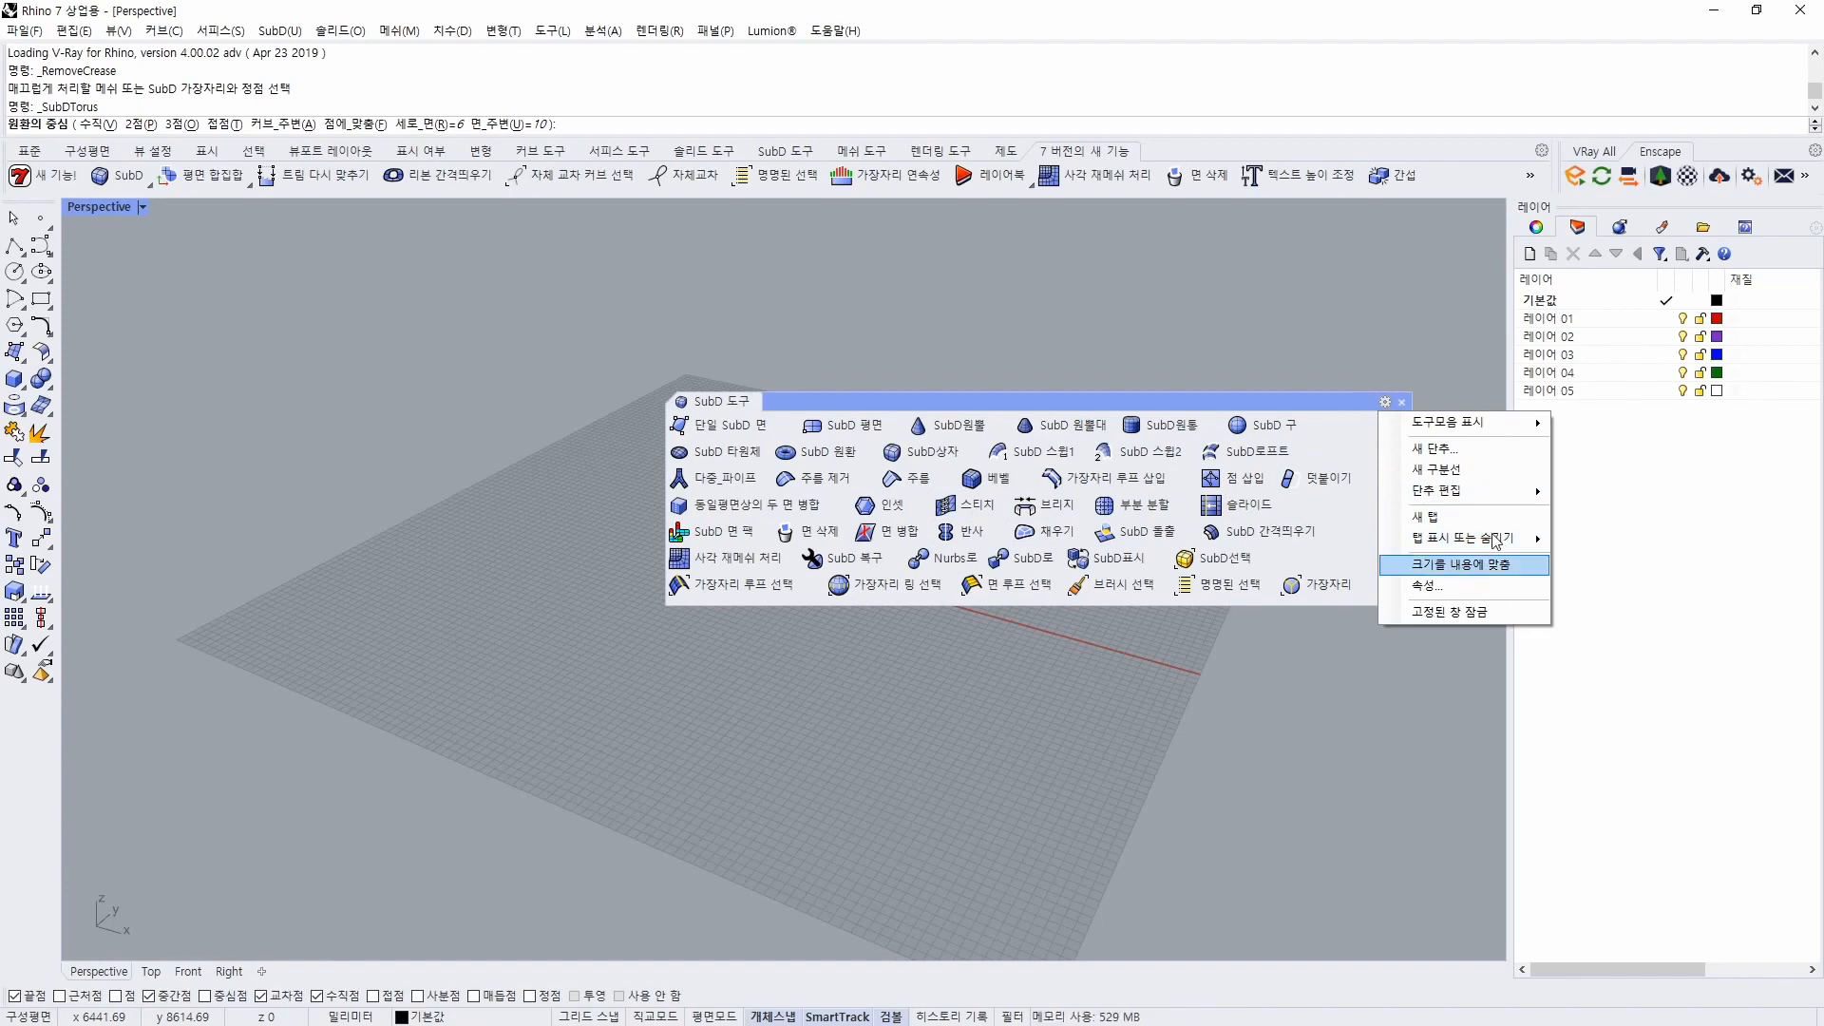
{"action": "left_click", "coordinate": [1480, 584]}
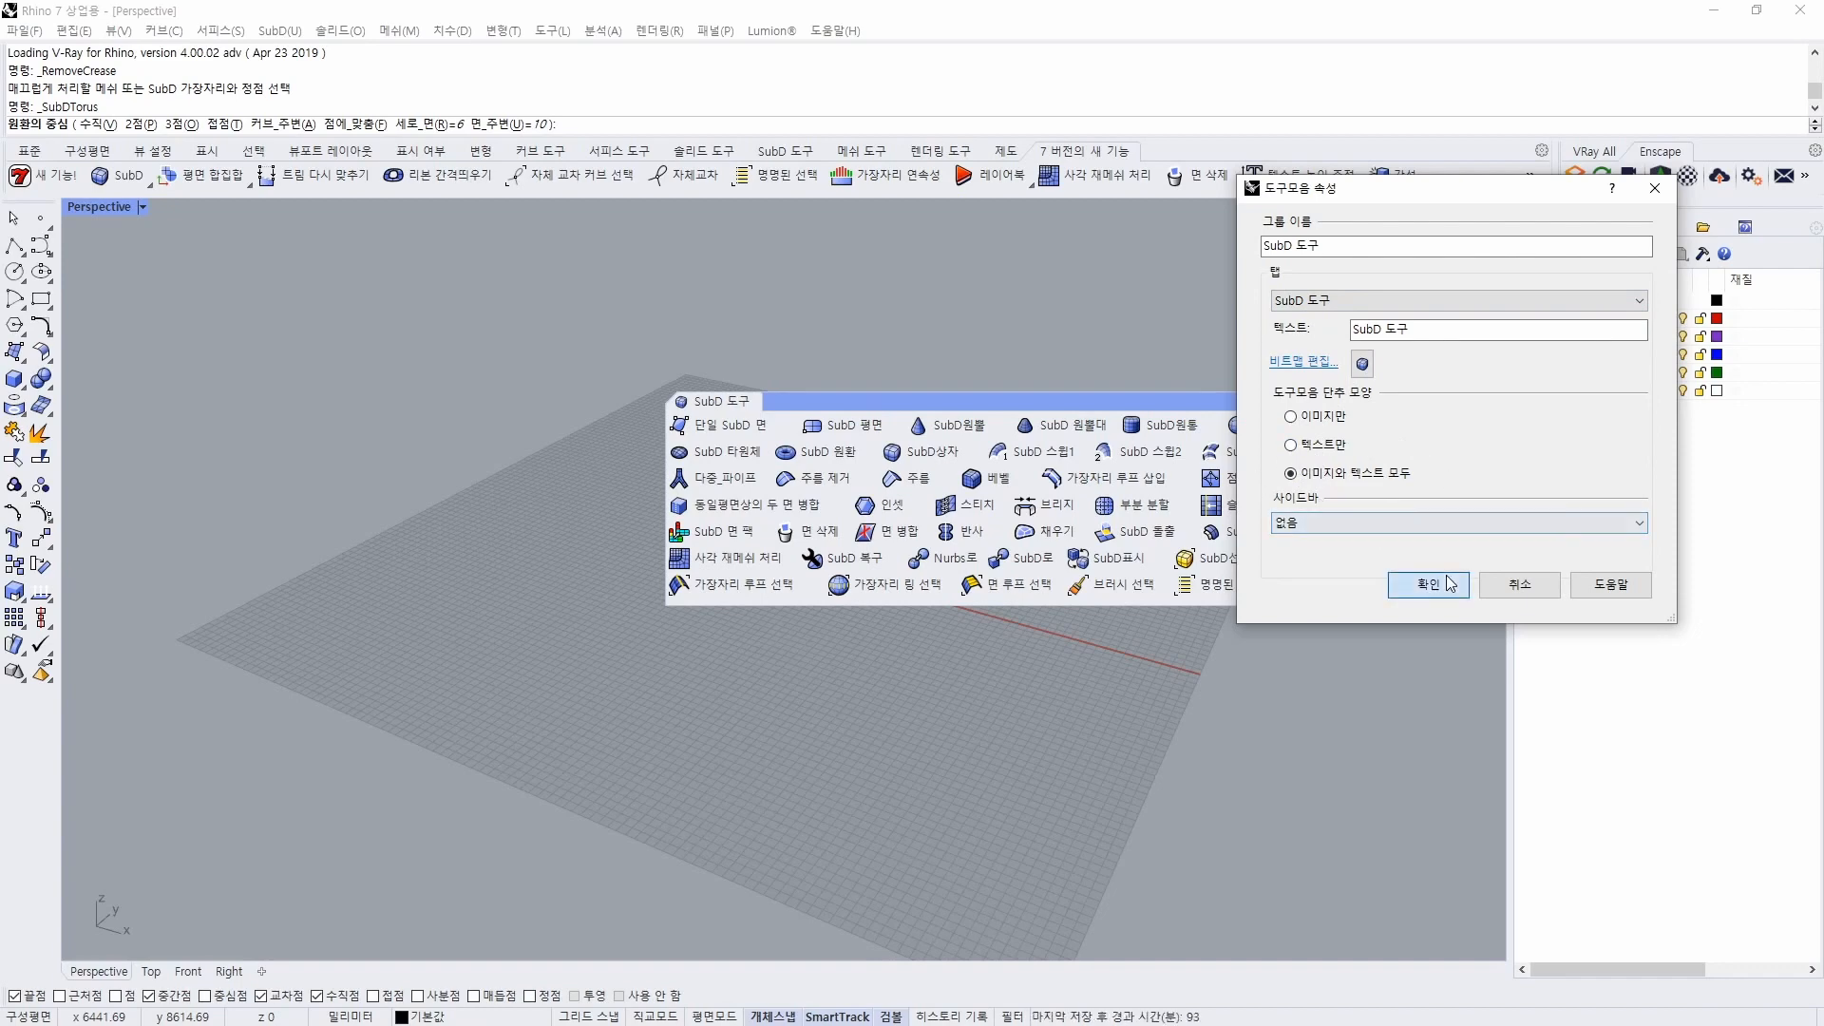
{"action": "left_click", "coordinate": [1394, 585]}
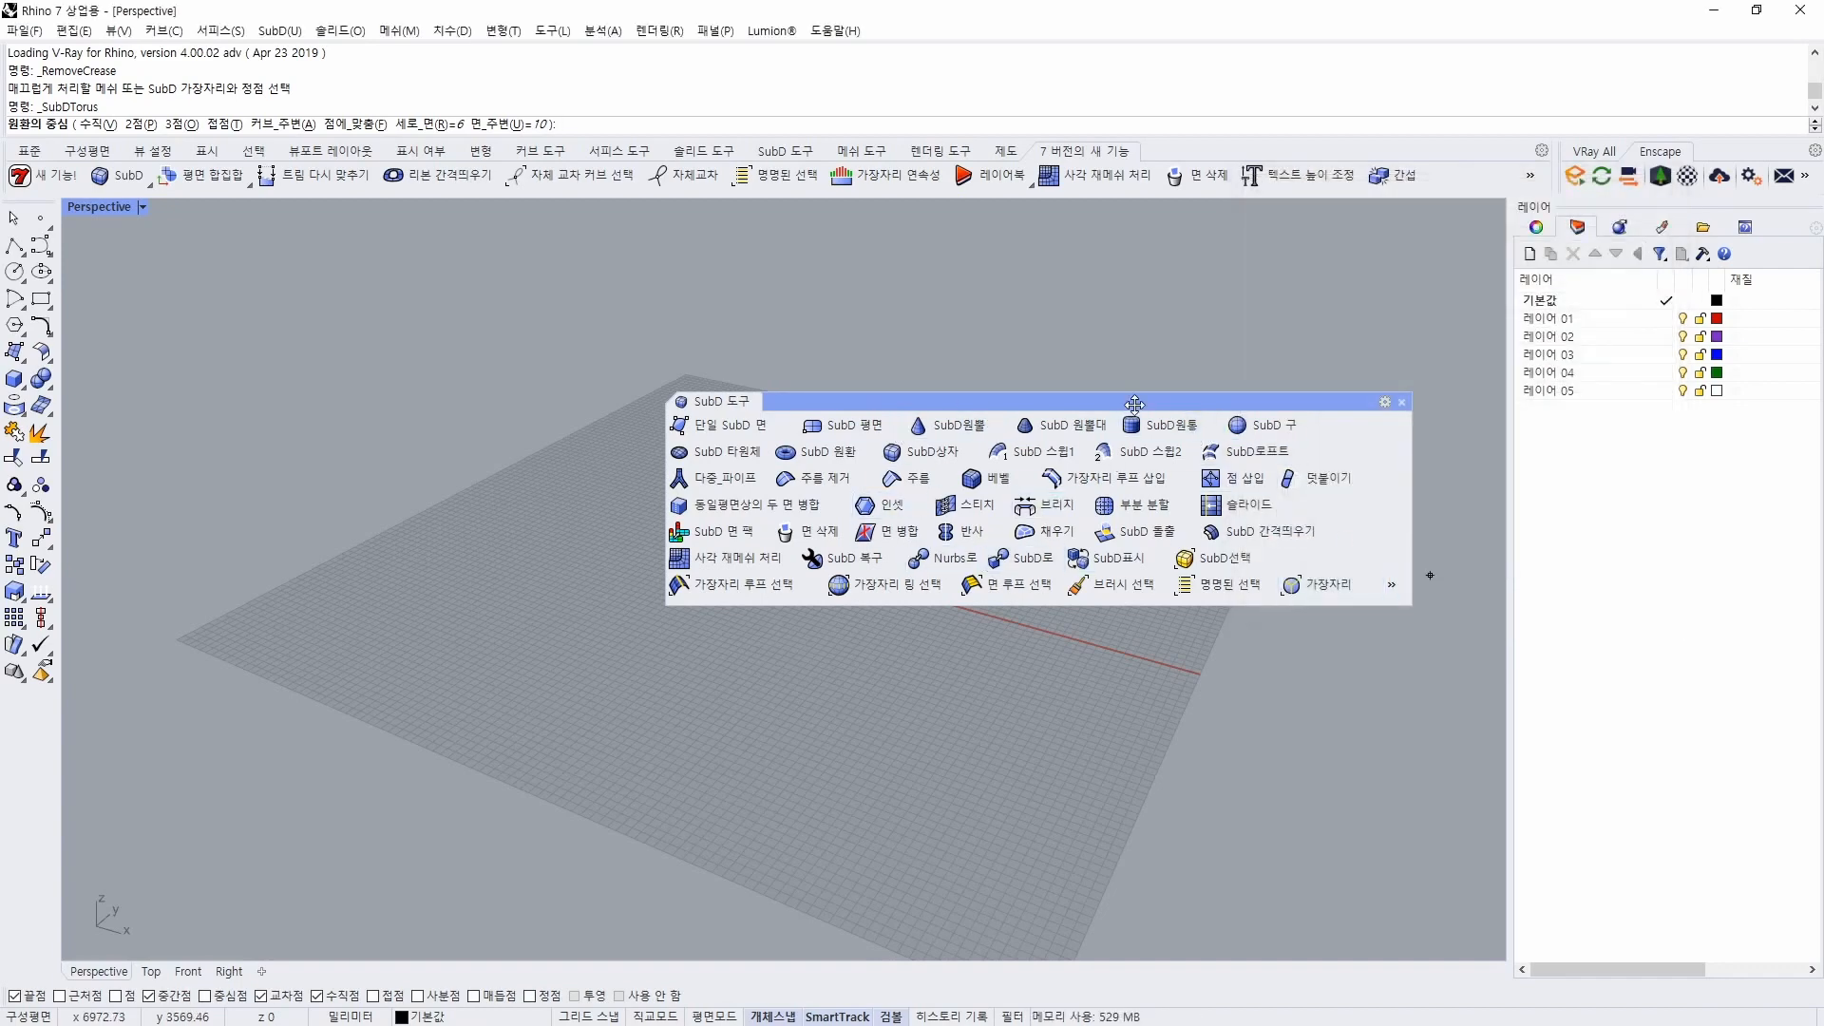
Dock the SubD toolbar beneath the layer list and enlarge its area to show nearly all the tools
{"action": "left_click_drag", "start_coordinate": [1141, 397], "coordinate": [1217, 251]}
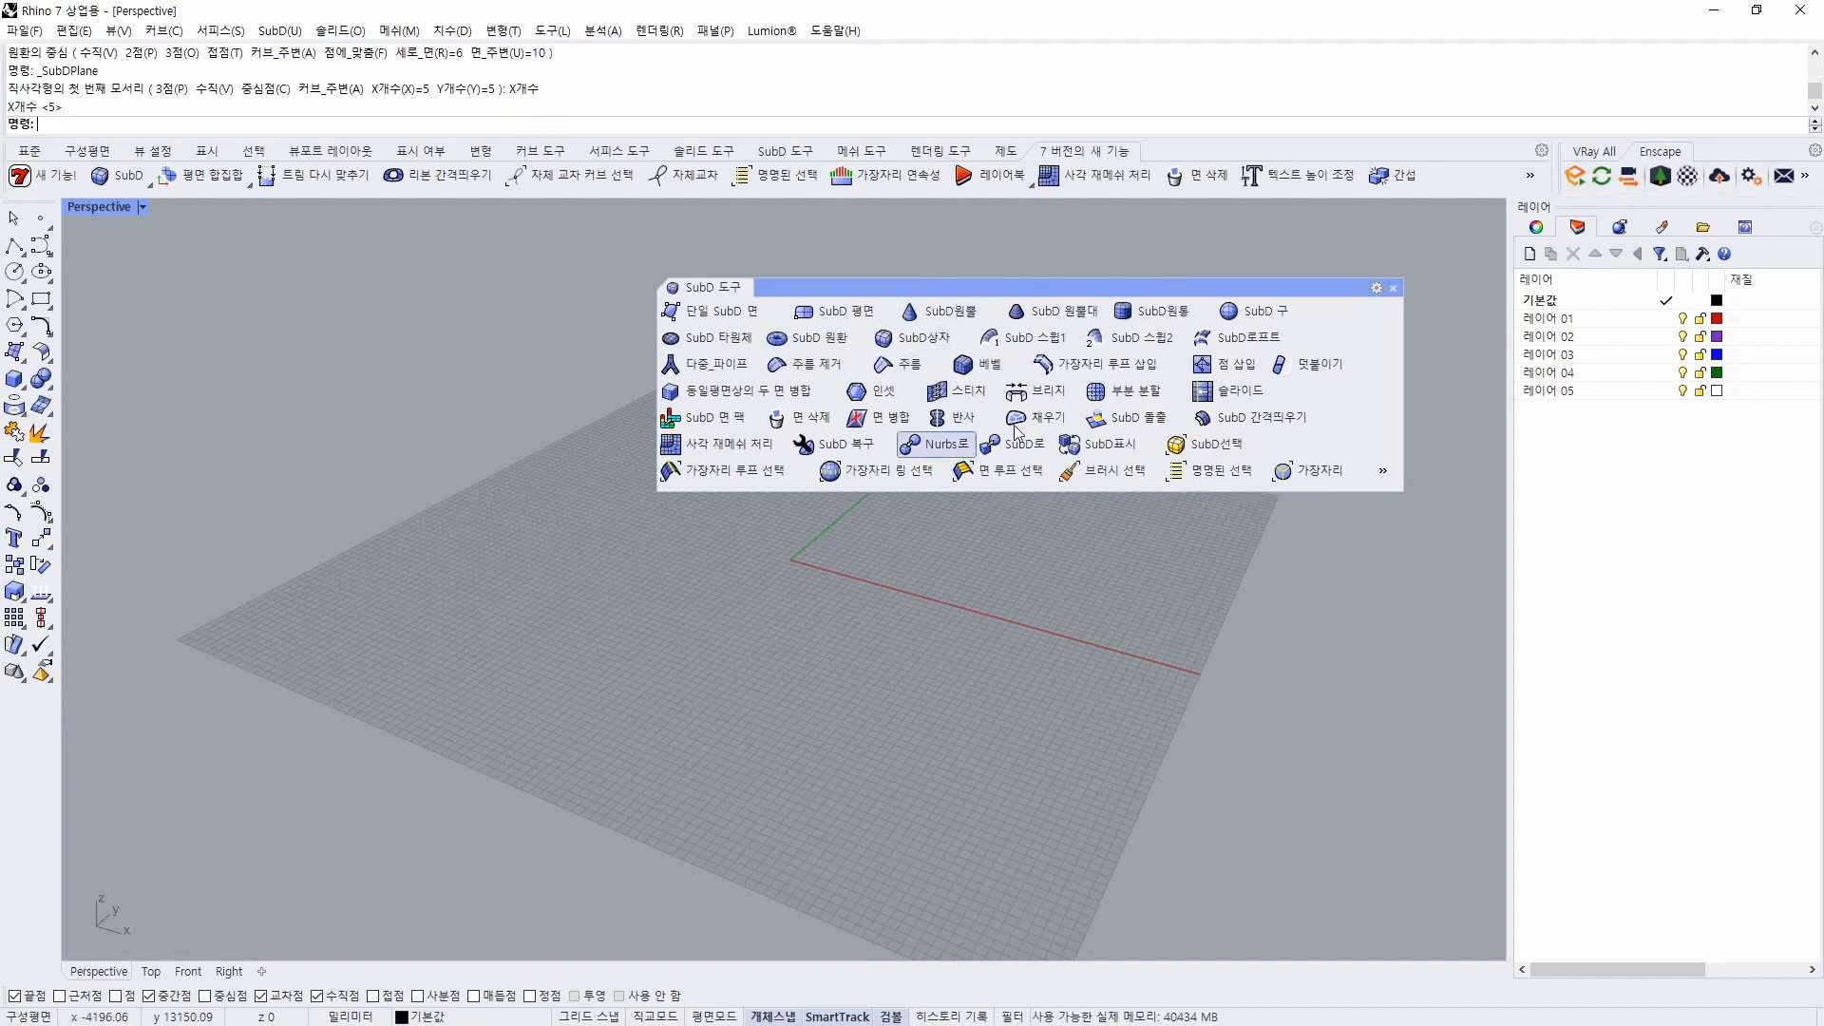
{"action": "left_click_drag", "start_coordinate": [966, 288], "coordinate": [971, 327]}
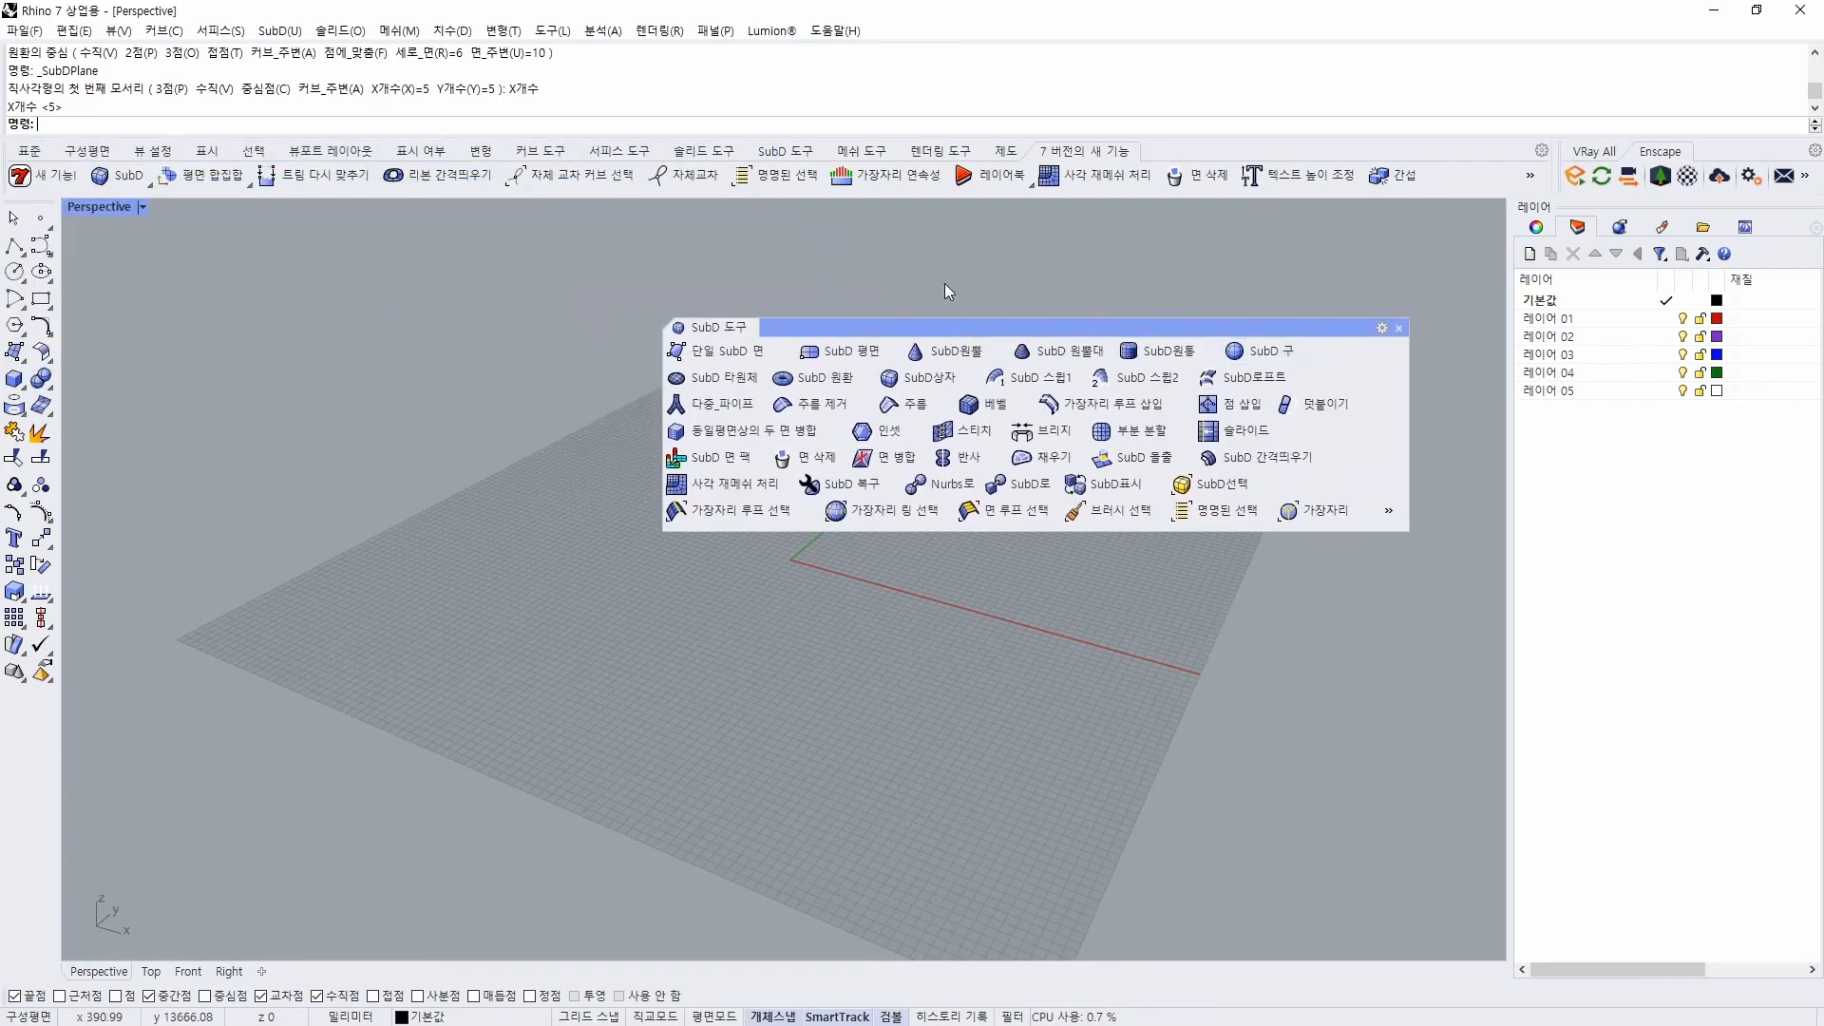
{"action": "left_click_drag", "start_coordinate": [831, 327], "coordinate": [1660, 812]}
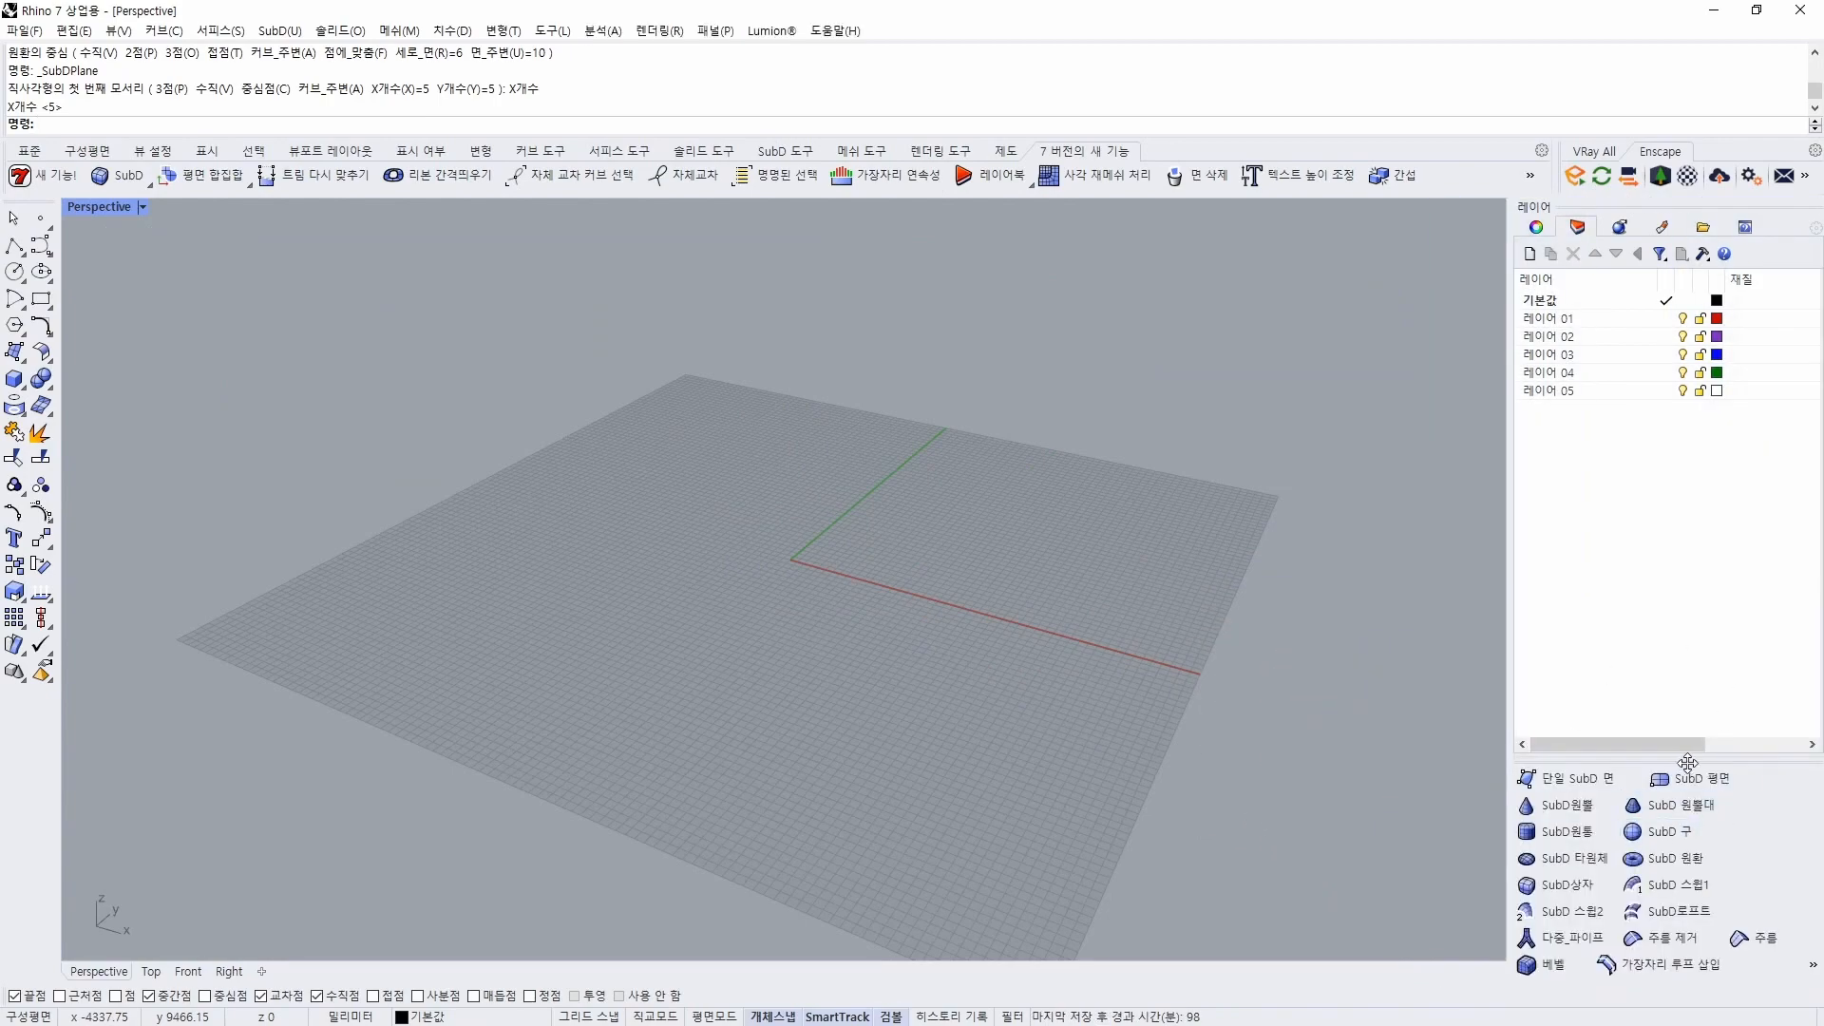
{"action": "left_click_drag", "start_coordinate": [1653, 497], "coordinate": [1650, 423]}
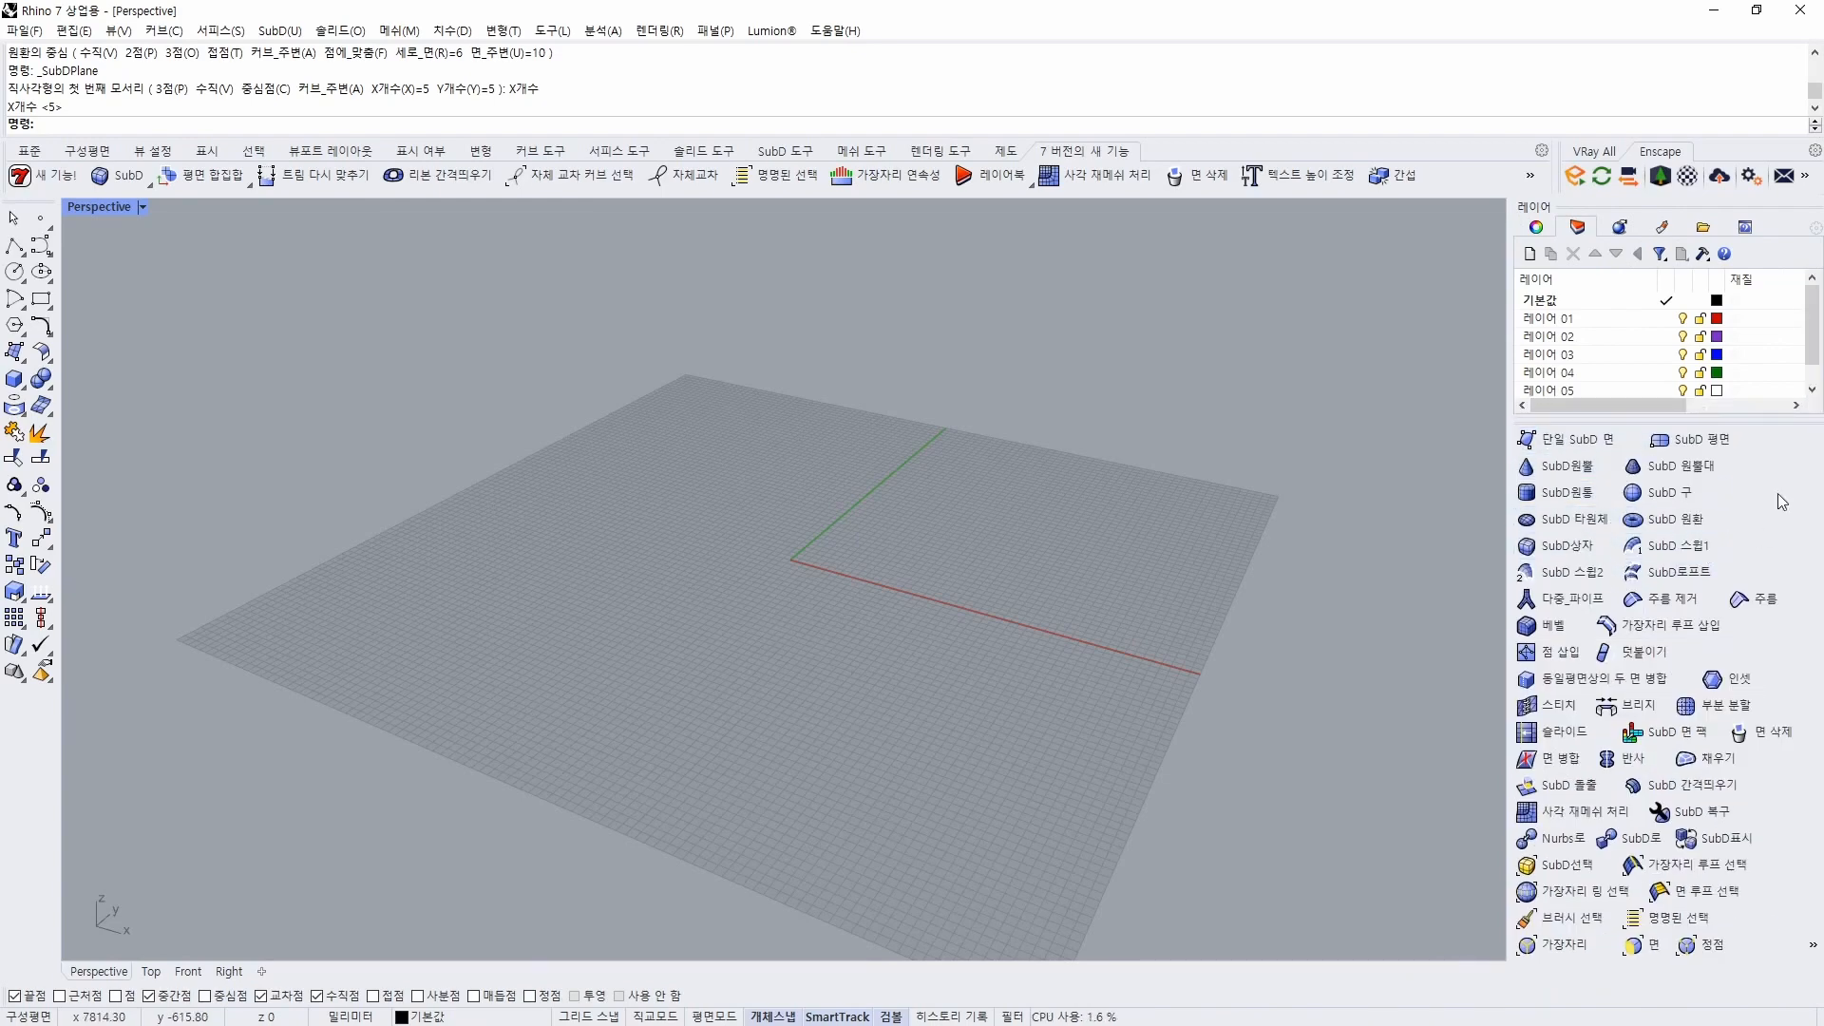
Create a SubD plane beside the origin with 5 faces in X and 5 in Y by picking two opposite corners
{"action": "left_click", "coordinate": [1729, 441]}
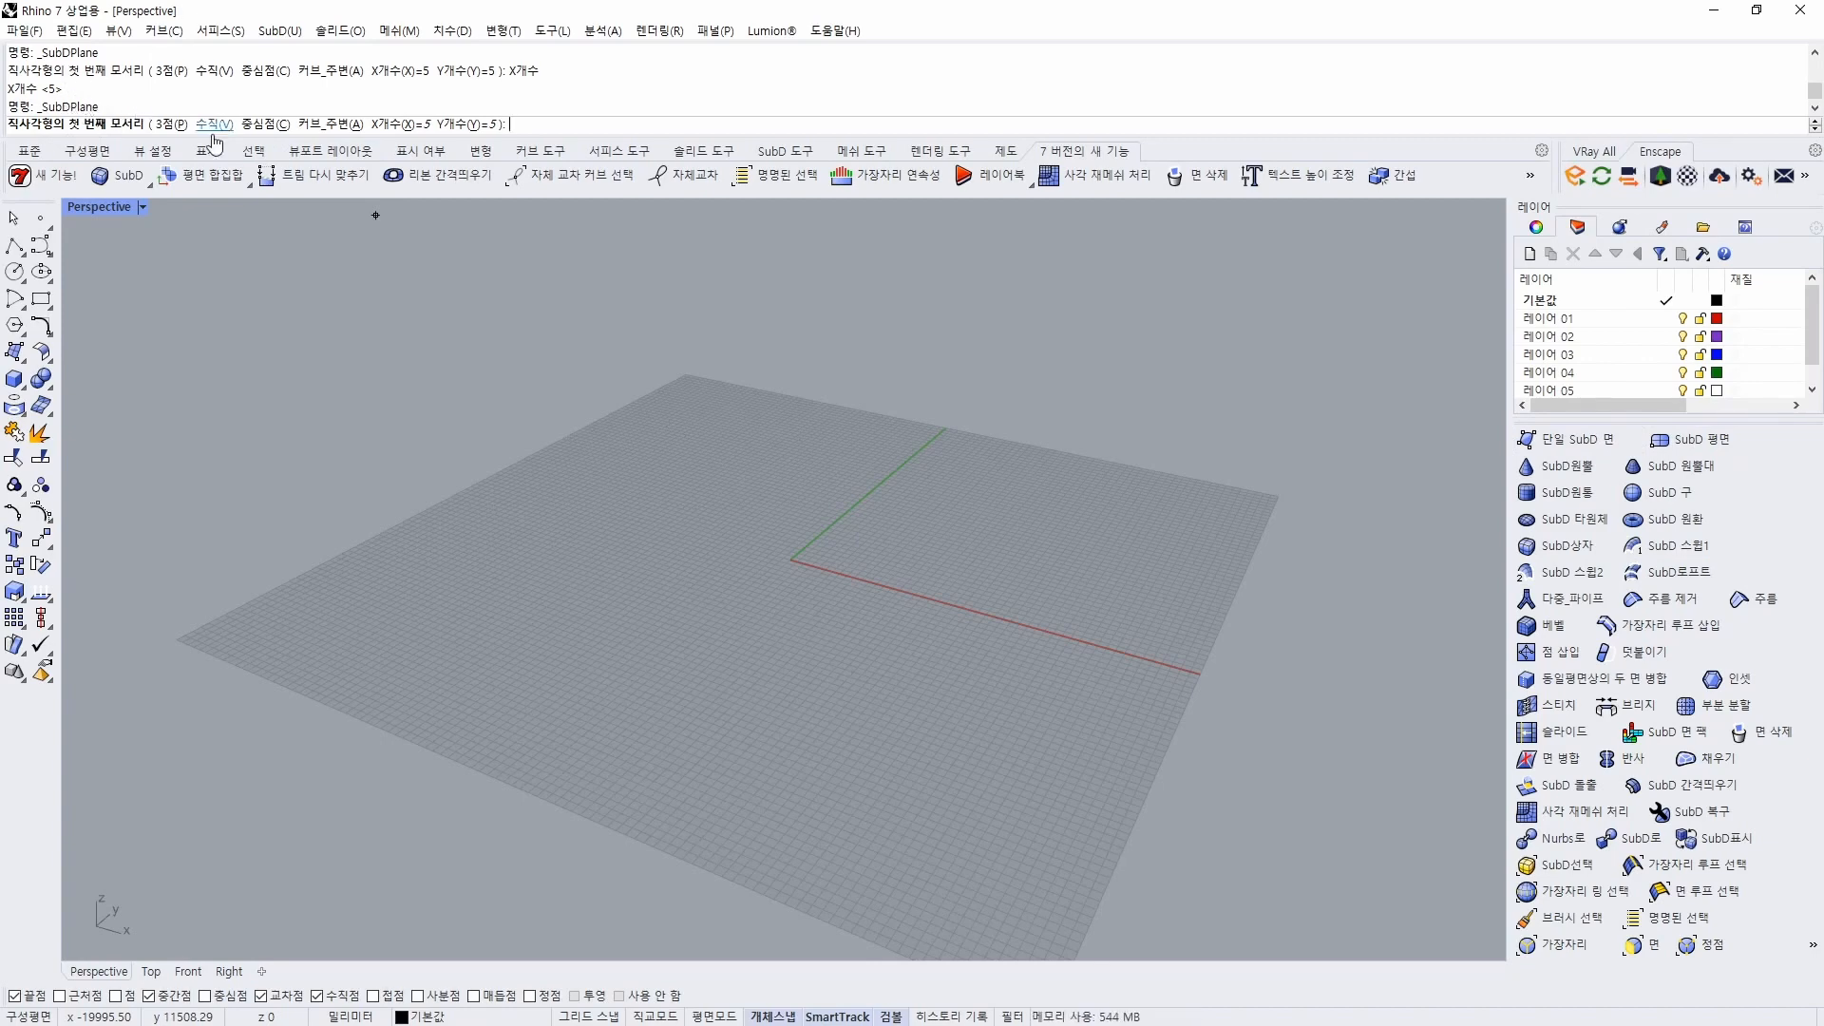
{"action": "left_click", "coordinate": [414, 124]}
{"action": "type", "text": "5"}
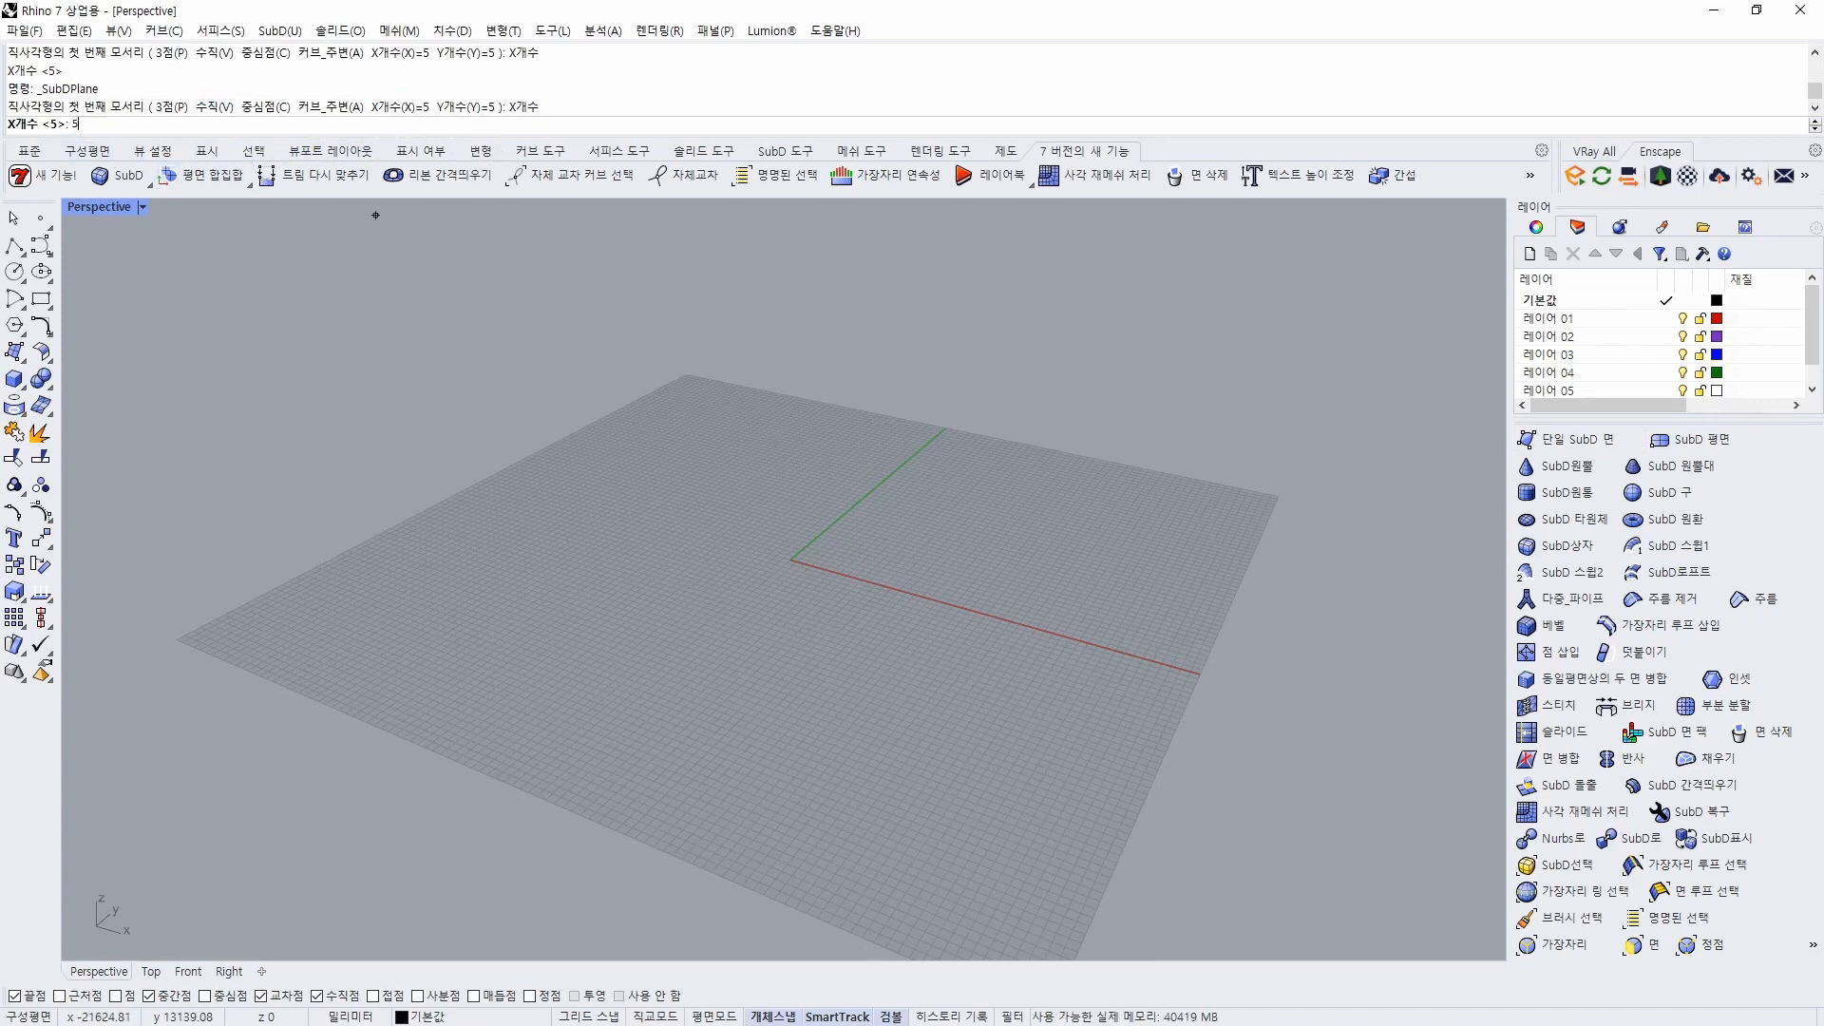
{"action": "key", "text": "Return"}
{"action": "left_click", "coordinate": [477, 125]}
{"action": "type", "text": "5"}
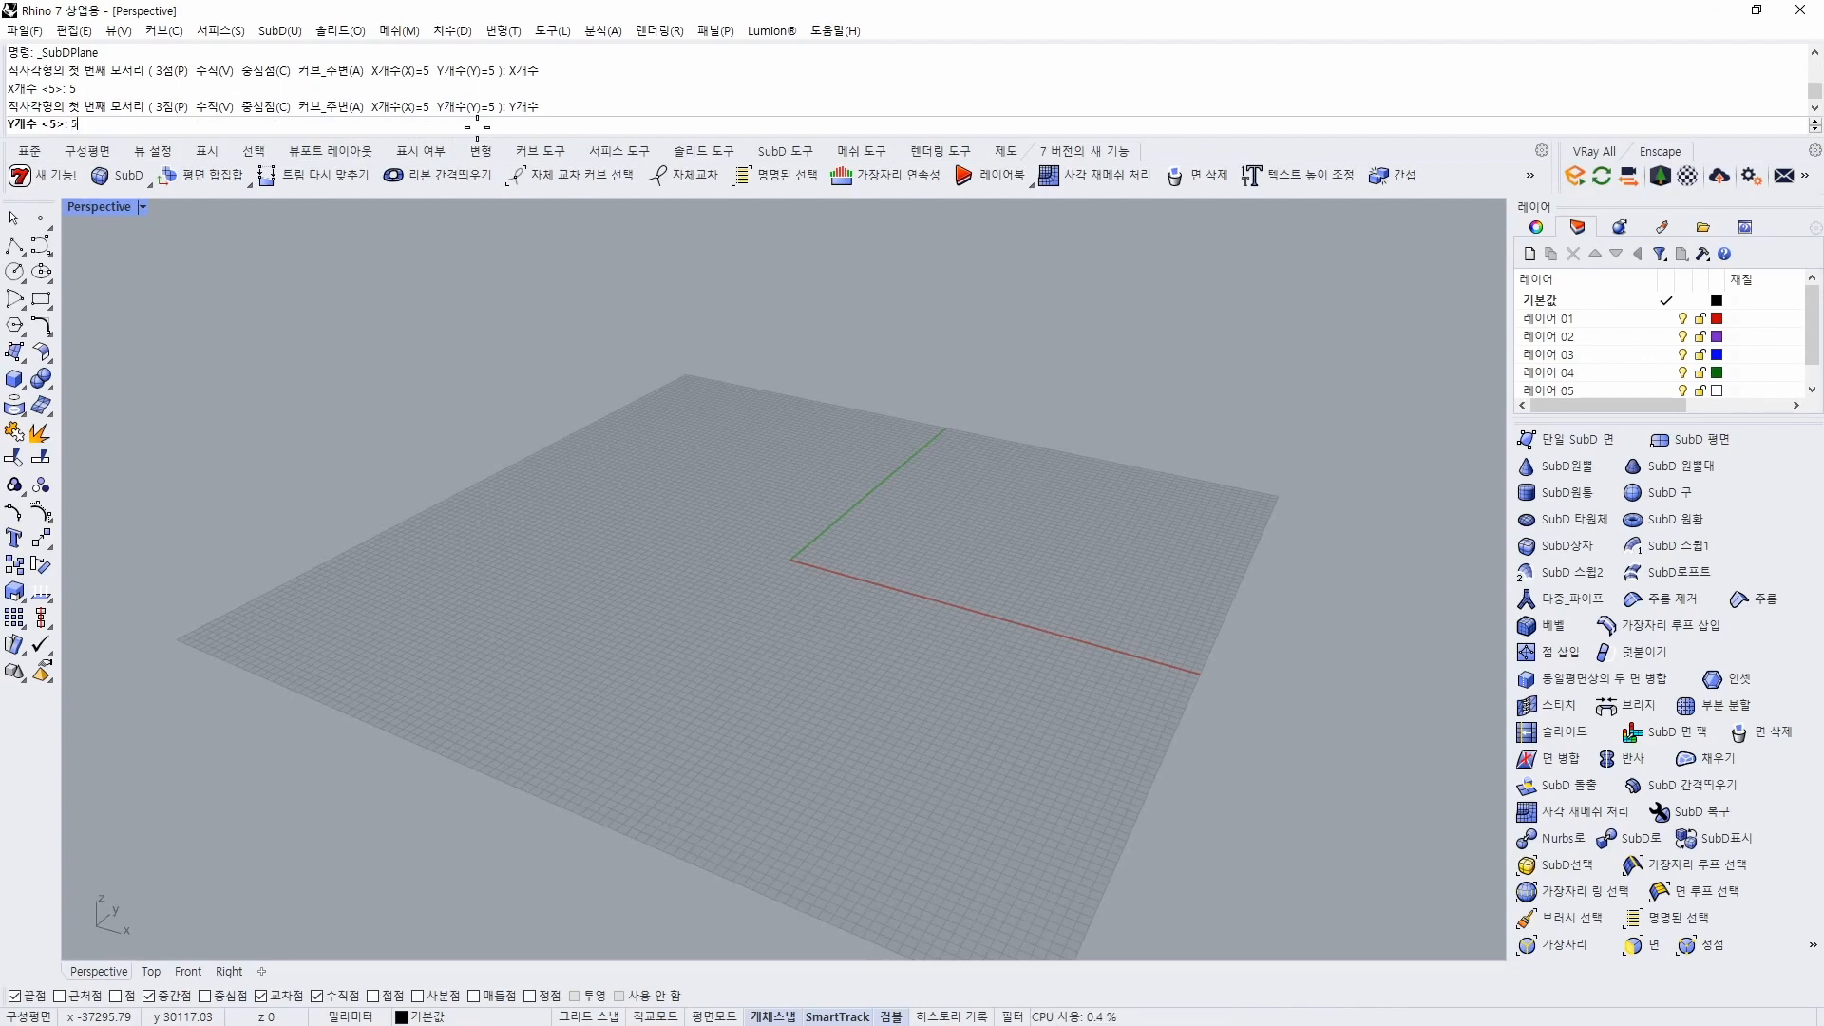
{"action": "key", "text": "Return"}
{"action": "left_click", "coordinate": [916, 559]}
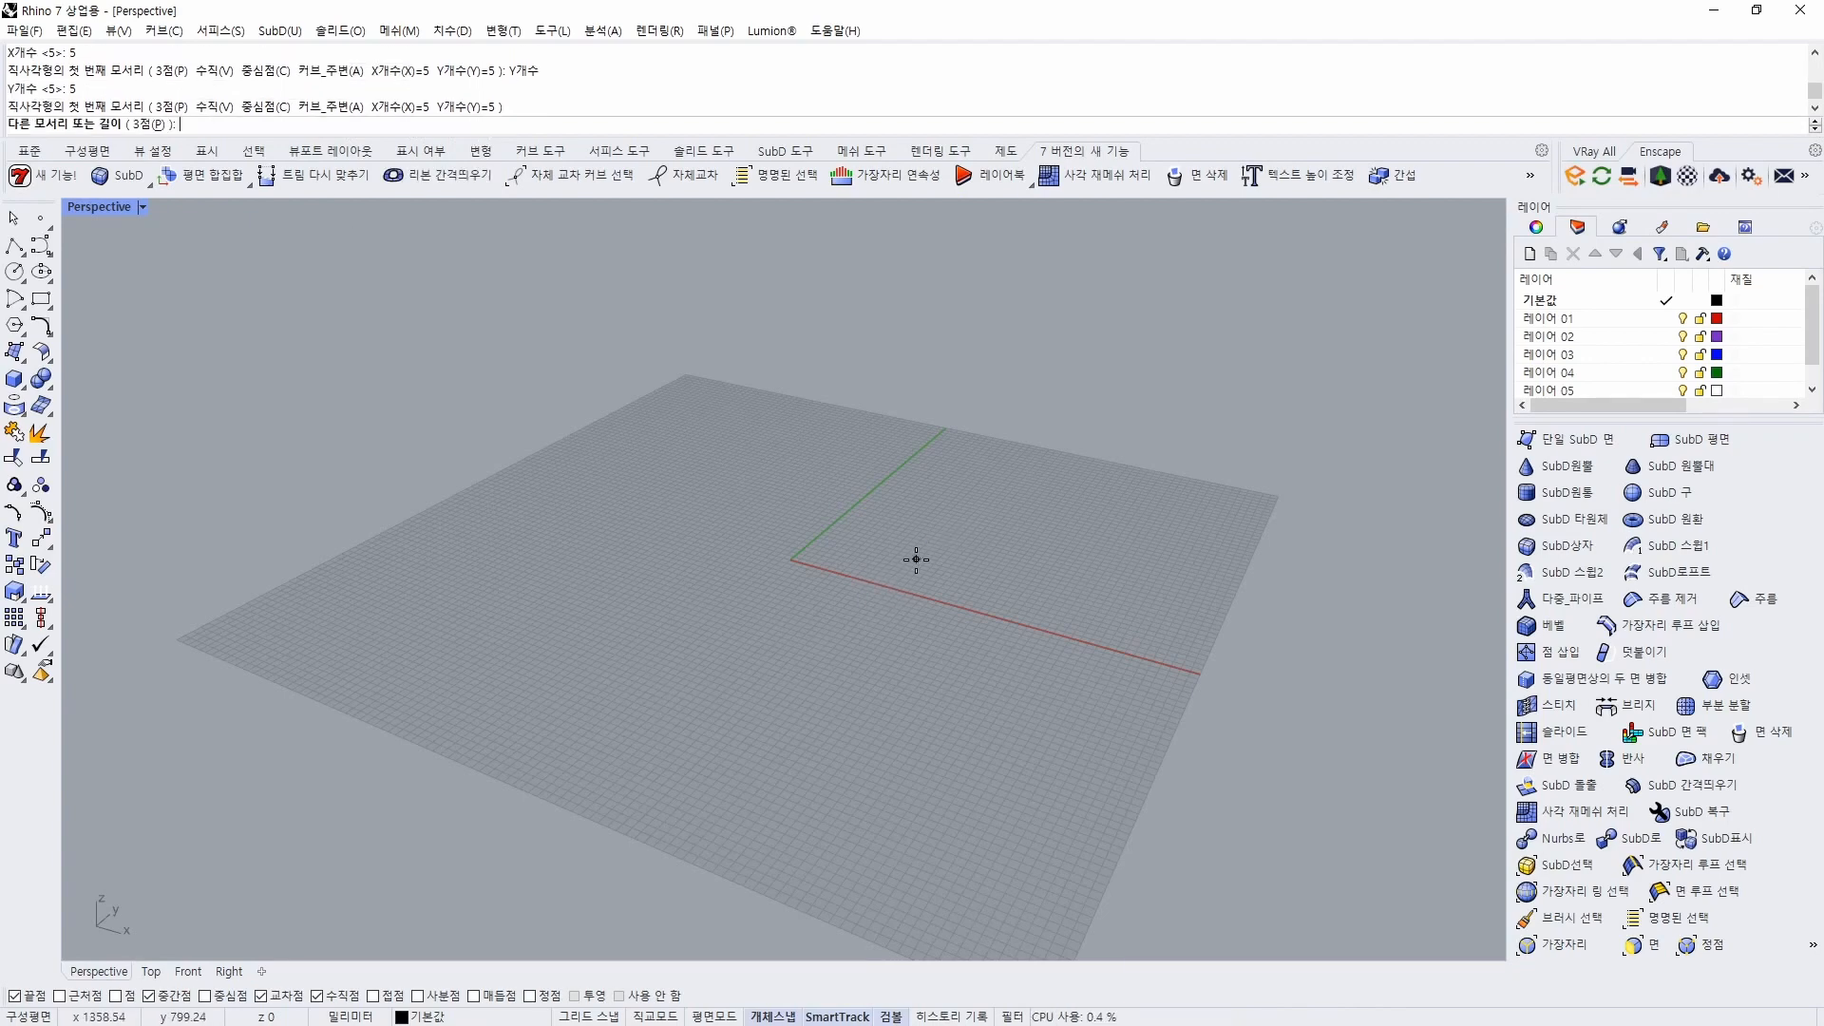
{"action": "scroll", "coordinate": [1271, 445], "scroll_direction": "down", "scroll_amount": 6}
{"action": "right_click_drag", "start_coordinate": [1392, 448], "coordinate": [807, 635], "text": "shift"}
{"action": "right_click_drag", "start_coordinate": [808, 635], "coordinate": [872, 785]}
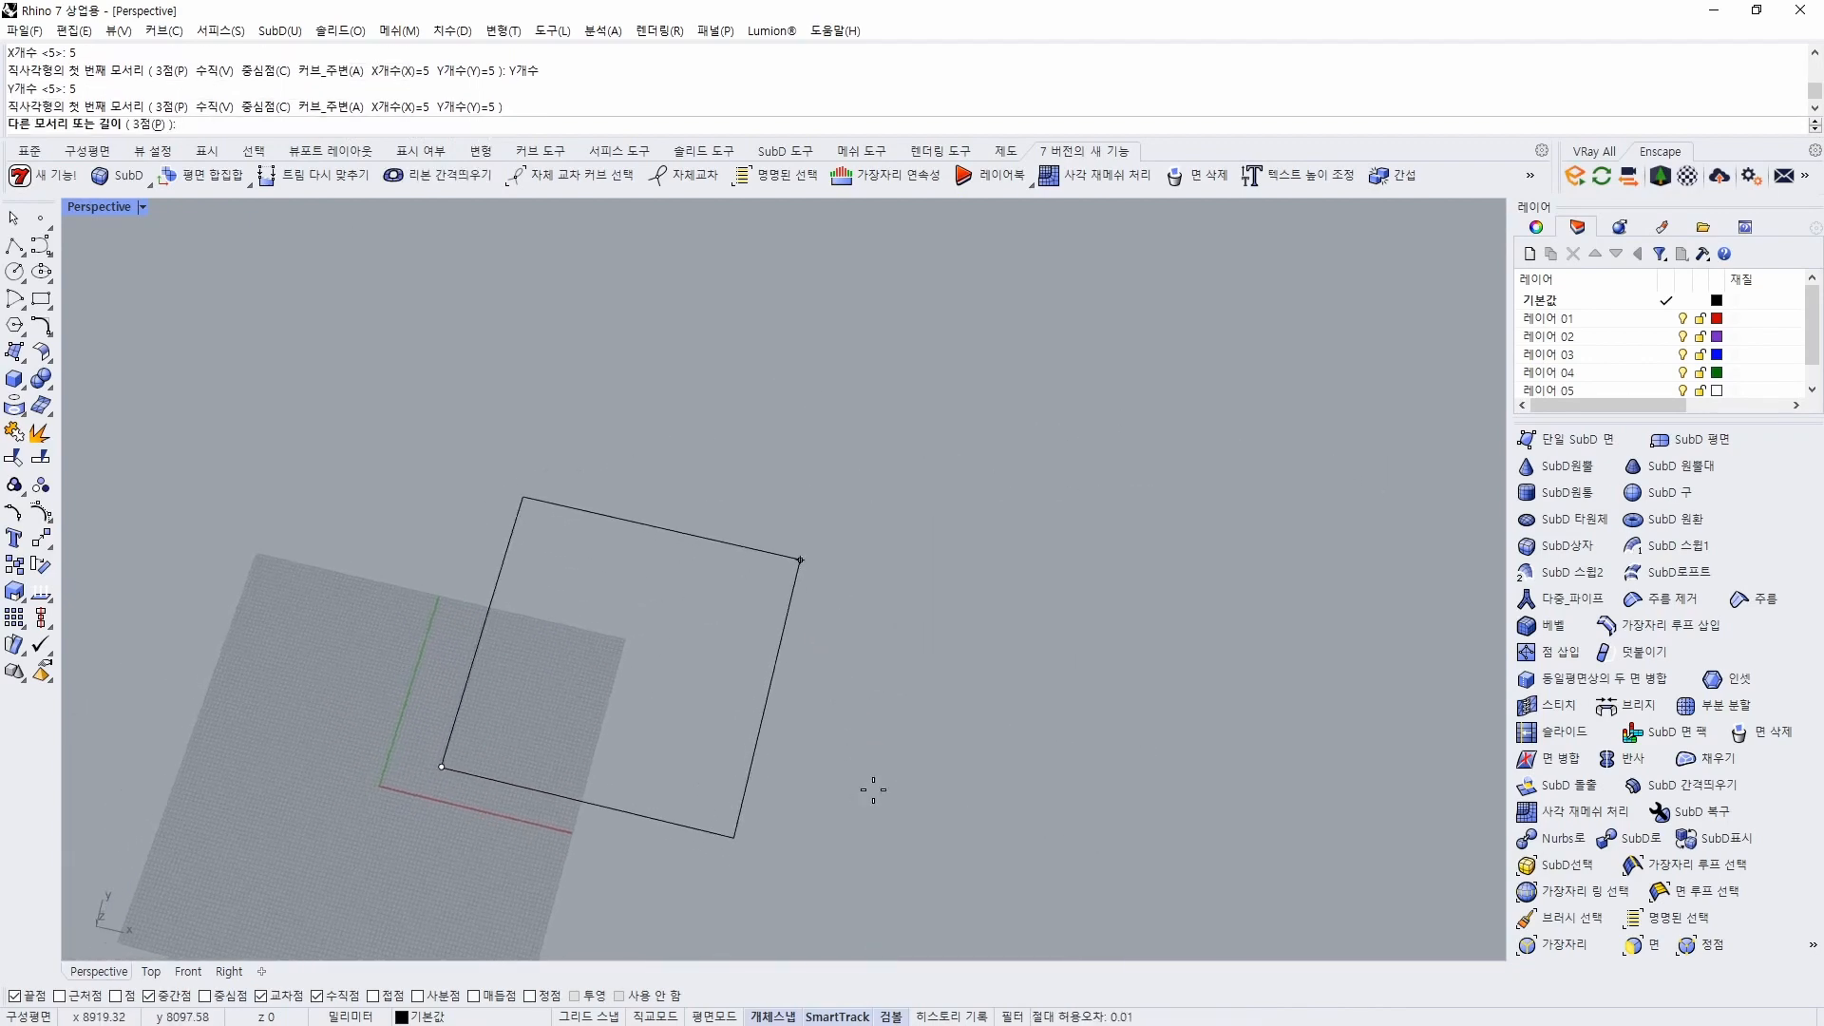
{"action": "left_click", "coordinate": [1072, 410]}
Set the Perspective viewport to Shaded display mode to view the SubD plane
{"action": "right_click_drag", "start_coordinate": [998, 549], "coordinate": [940, 595]}
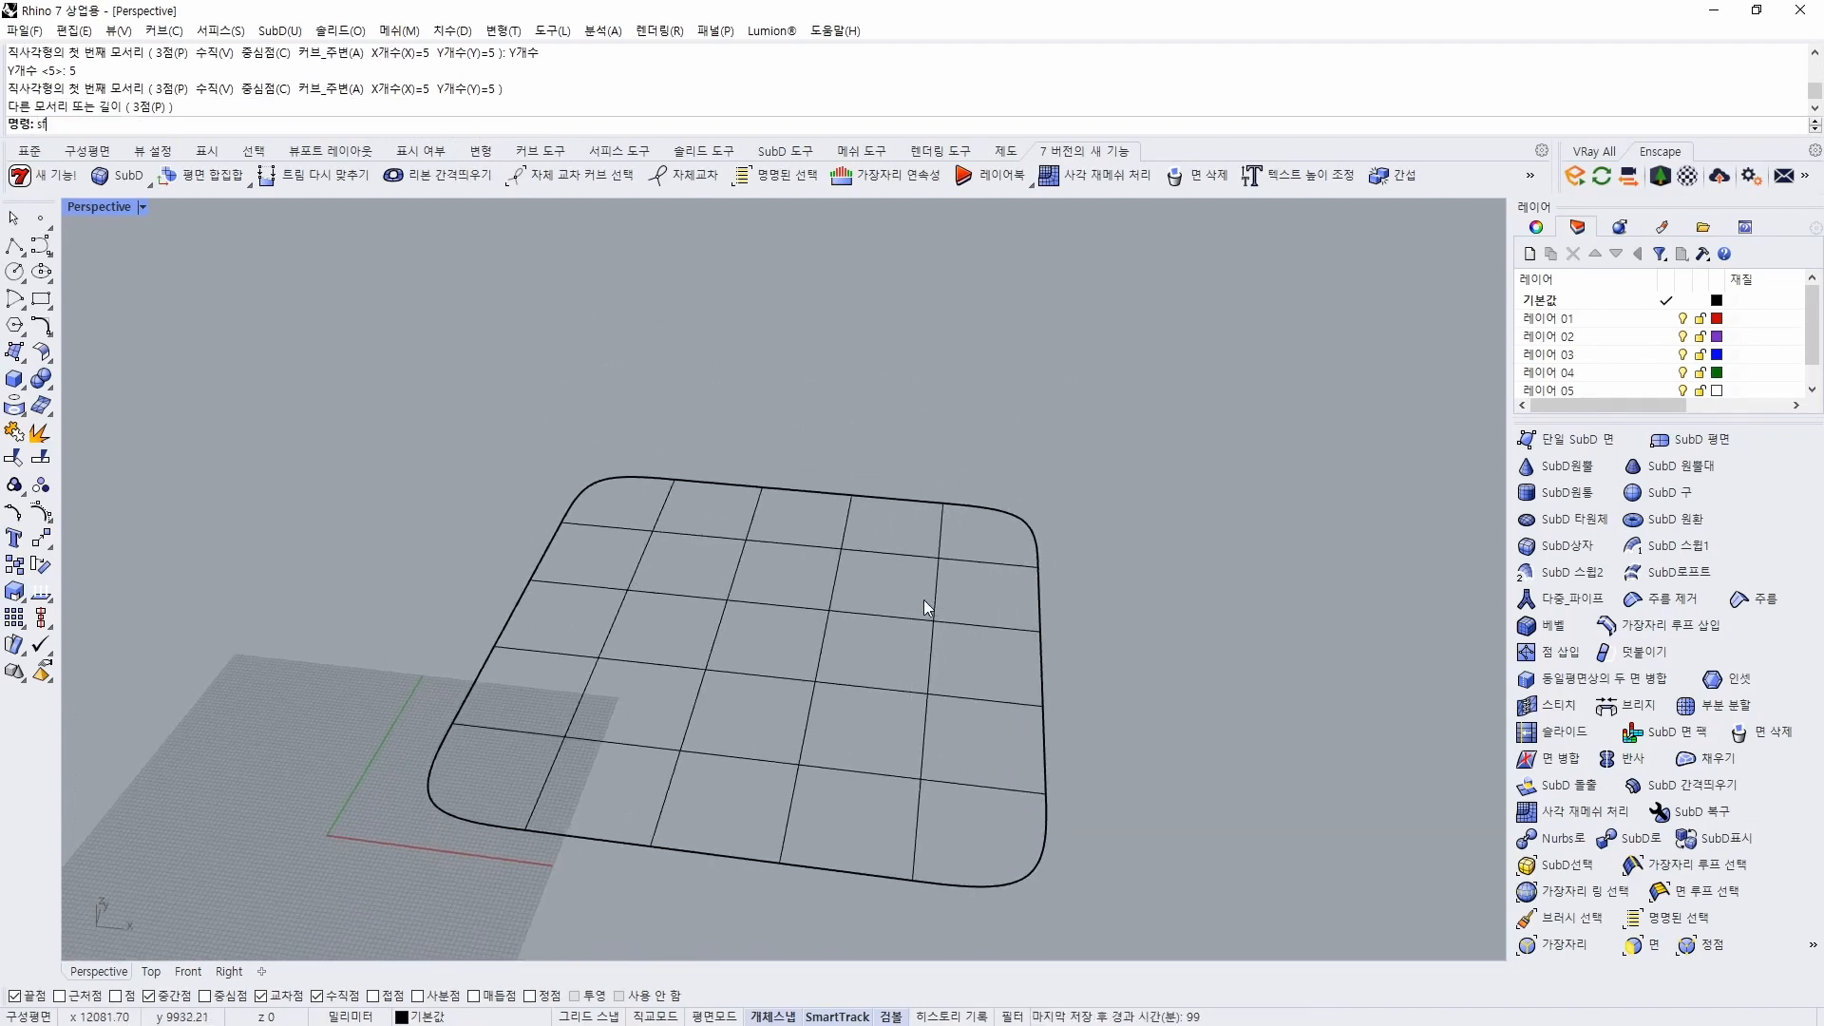
{"action": "key", "text": "ctrl+alt+s"}
{"action": "mouse_move", "coordinate": [887, 659]}
{"action": "right_mouse_down"}
{"action": "mouse_move", "coordinate": [900, 684]}
{"action": "mouse_move", "coordinate": [835, 680]}
{"action": "mouse_move", "coordinate": [916, 639]}
{"action": "mouse_move", "coordinate": [944, 652]}
{"action": "mouse_move", "coordinate": [906, 658]}
{"action": "right_mouse_up"}
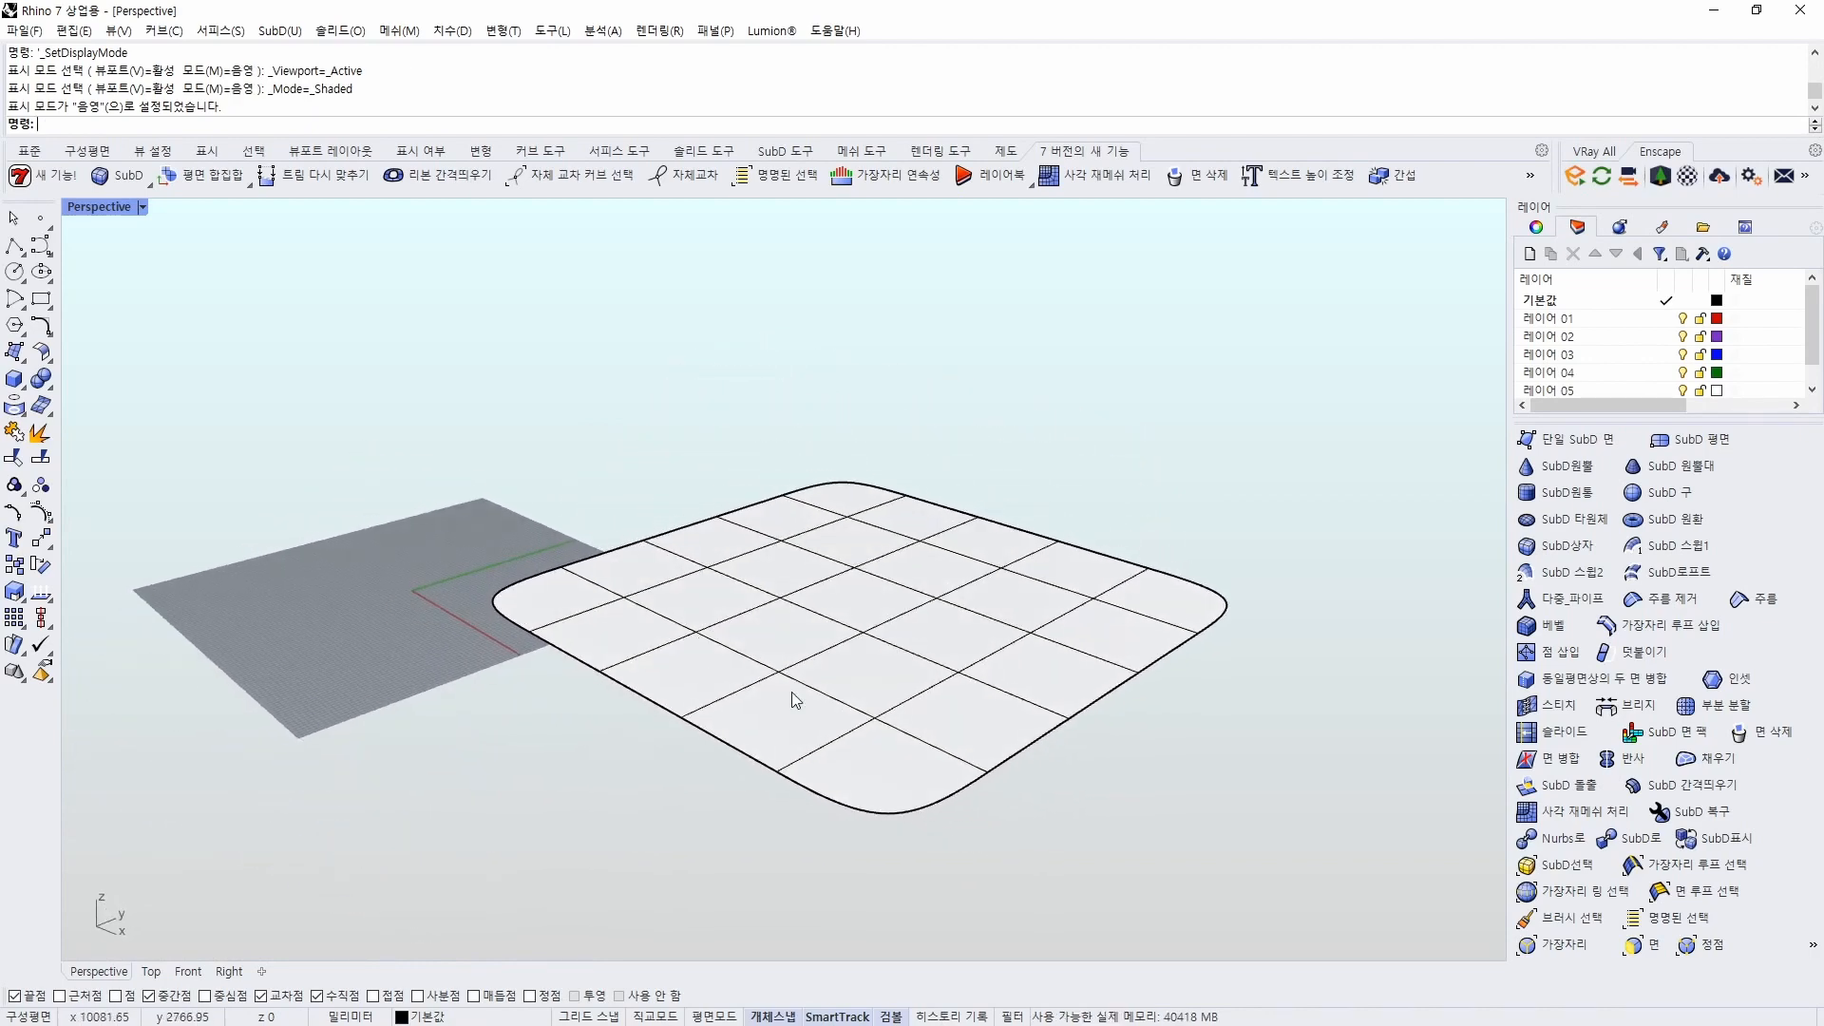
{"action": "mouse_move", "coordinate": [798, 701]}
{"action": "right_mouse_down"}
{"action": "mouse_move", "coordinate": [1038, 701]}
{"action": "mouse_move", "coordinate": [814, 589]}
{"action": "right_mouse_up"}
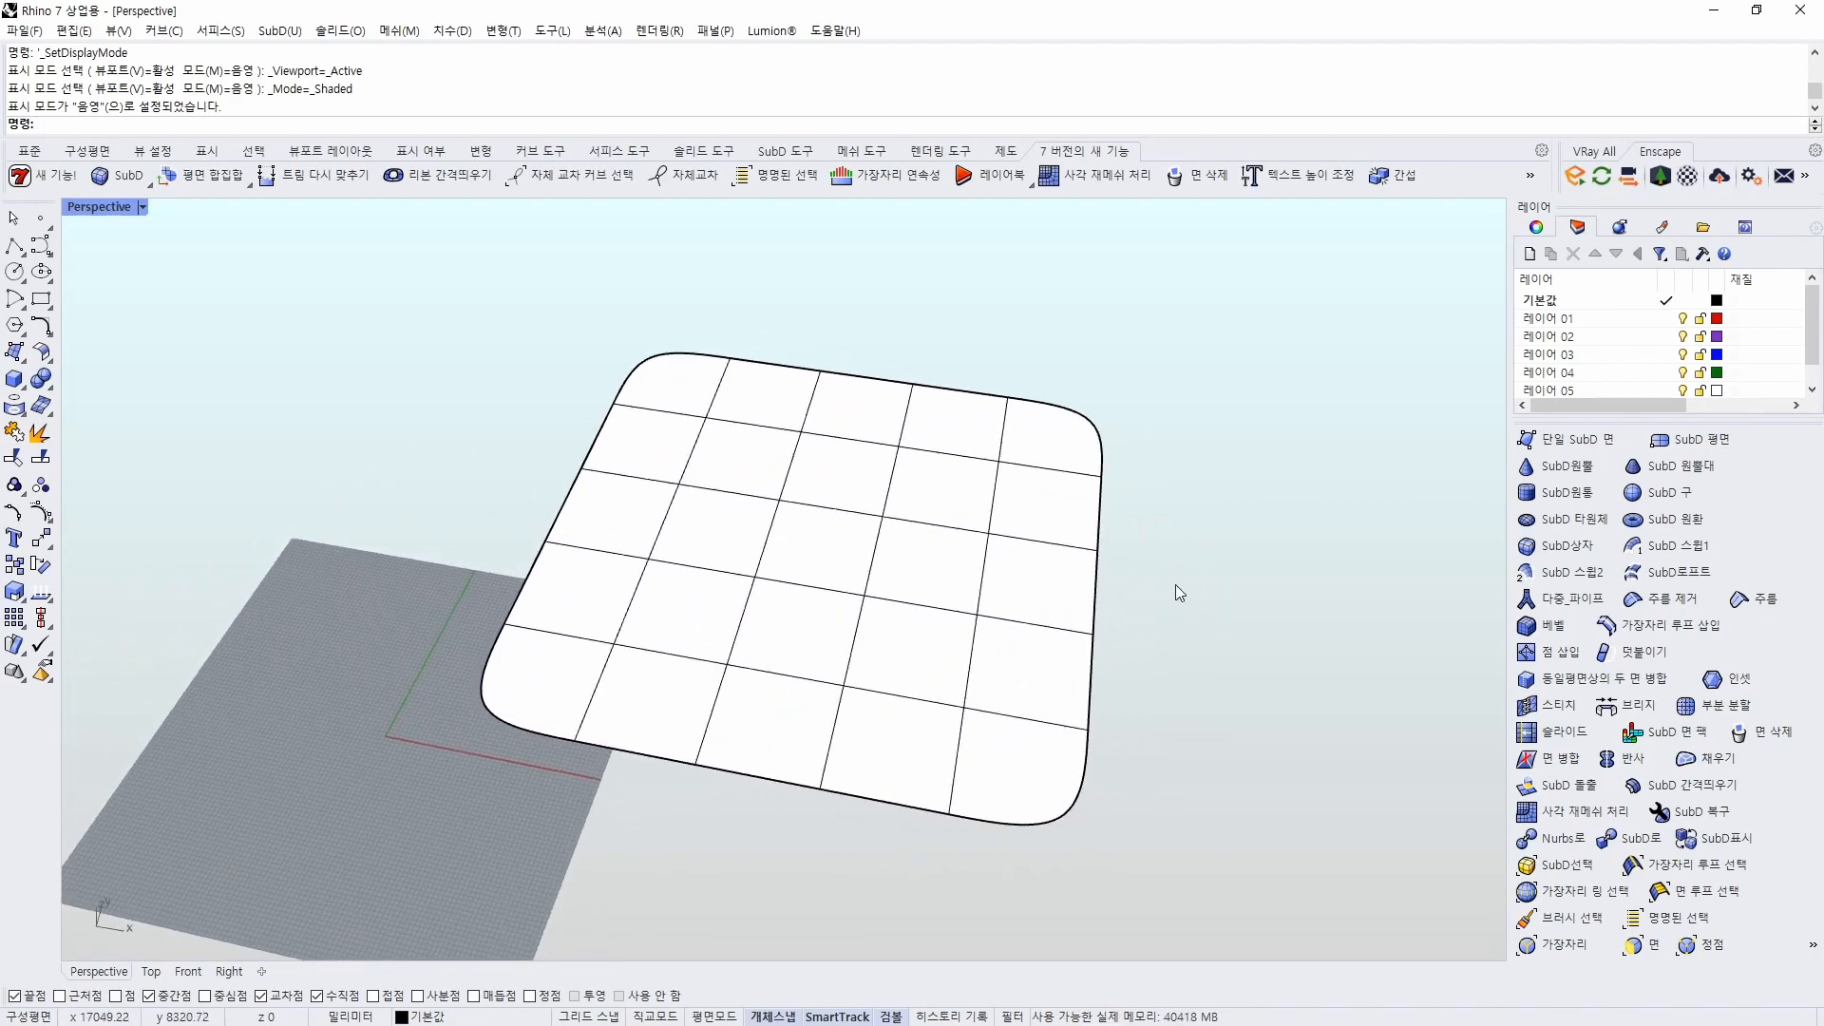
{"action": "right_click_drag", "start_coordinate": [1140, 659], "coordinate": [1171, 711]}
{"action": "right_click_drag", "start_coordinate": [698, 528], "coordinate": [892, 651]}
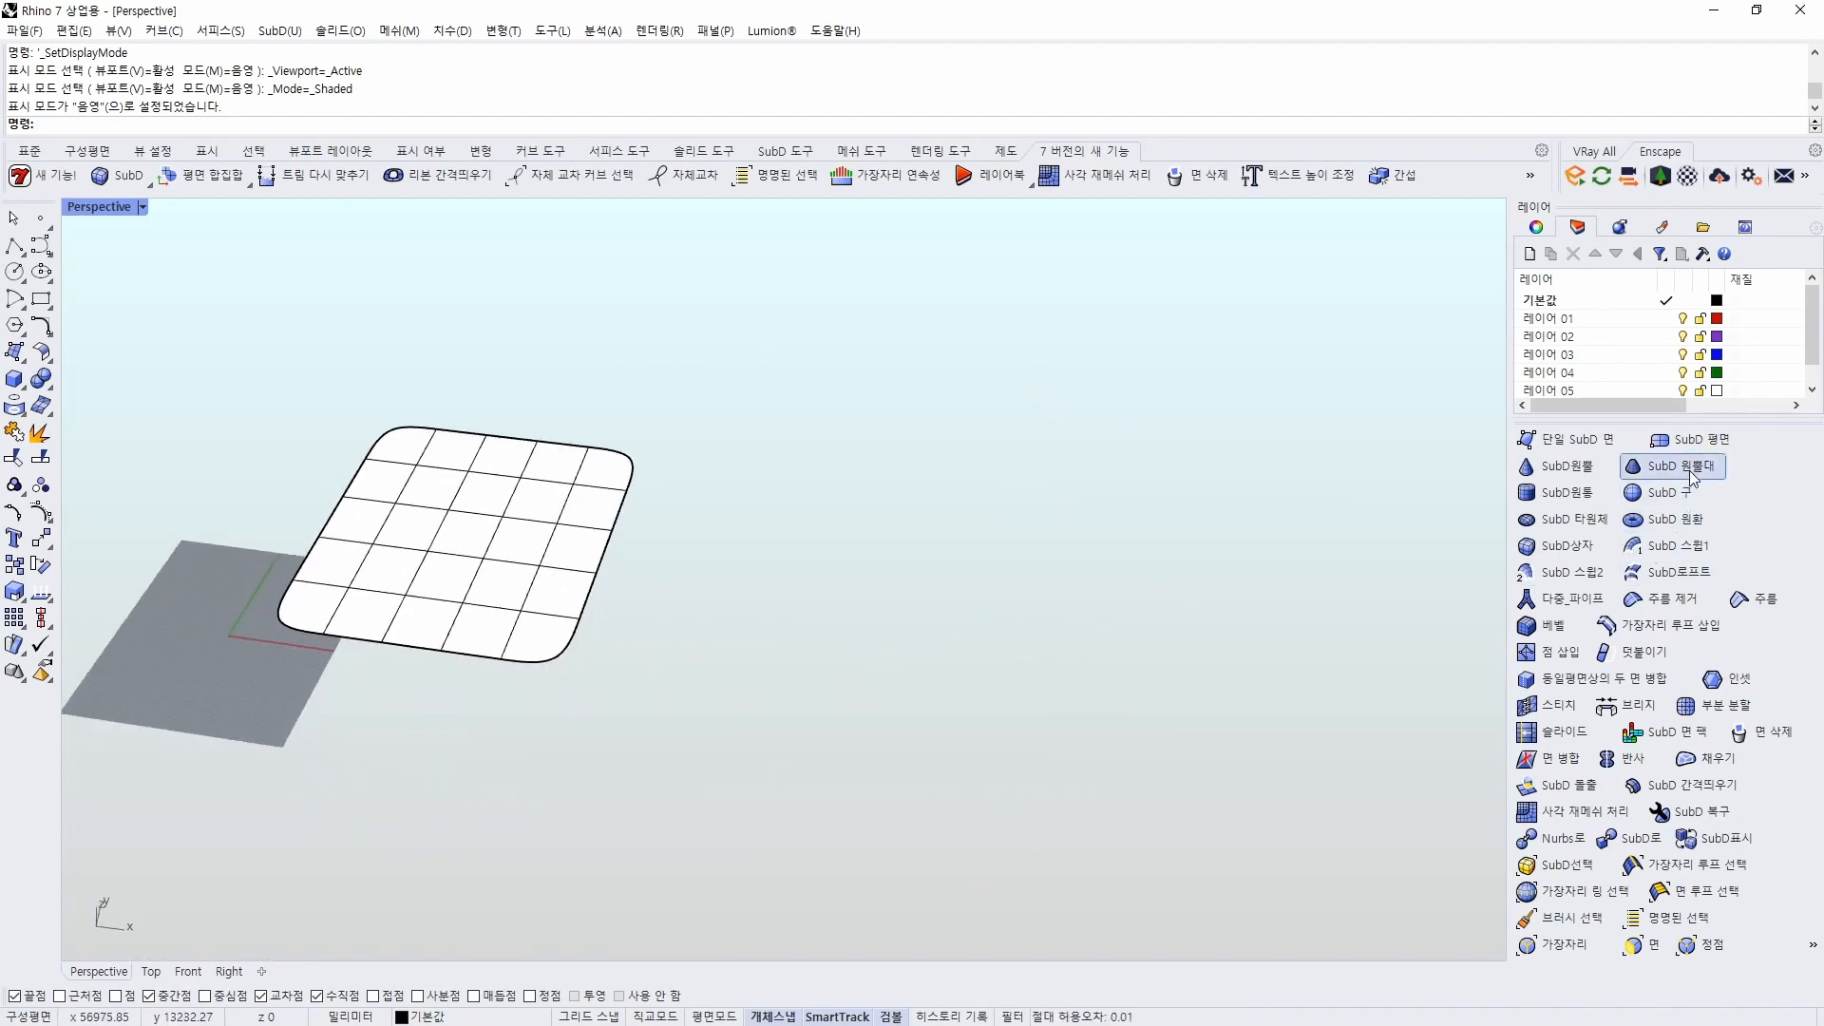
Create a SubD box beside the plane with 5 faces in X, Y and Z, about 18,070 mm high
{"action": "left_click", "coordinate": [1582, 548]}
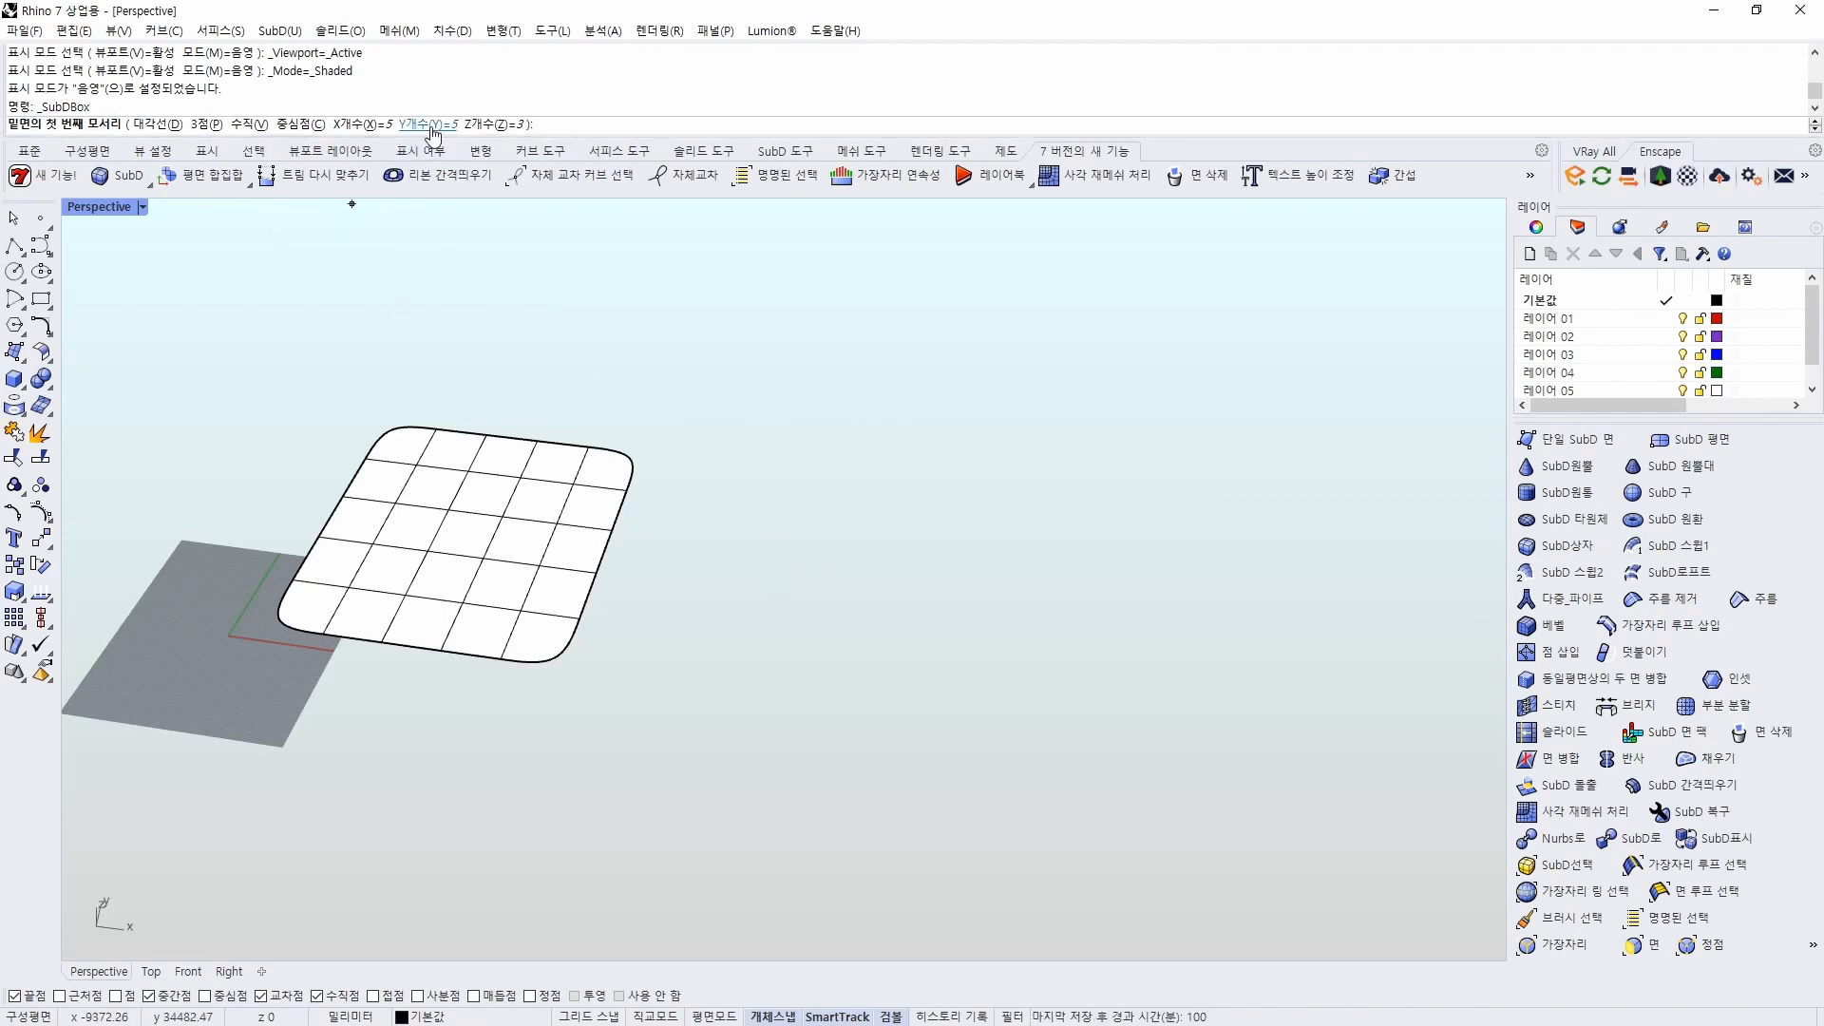
{"action": "left_click", "coordinate": [495, 125]}
{"action": "type", "text": "5"}
{"action": "key", "text": "Return"}
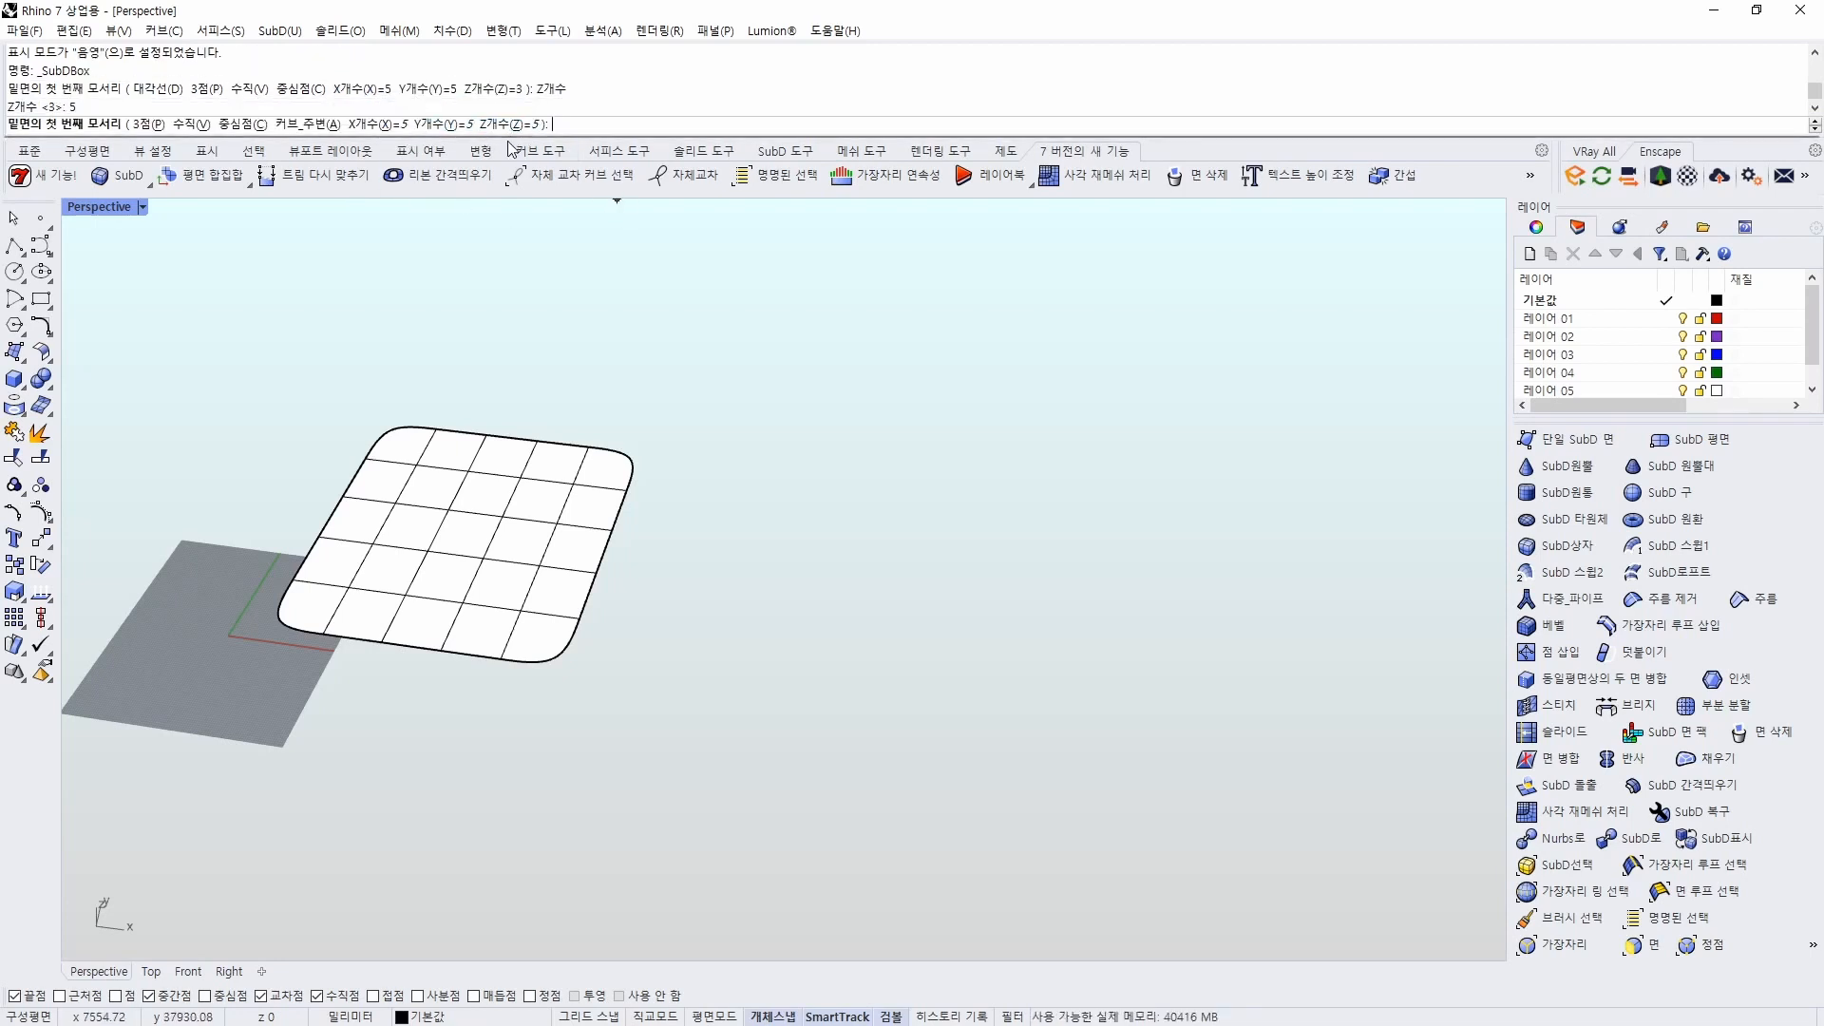
{"action": "left_click", "coordinate": [692, 673]}
{"action": "left_click", "coordinate": [1119, 457]}
{"action": "scroll", "coordinate": [1144, 383], "scroll_direction": "down", "scroll_amount": 5}
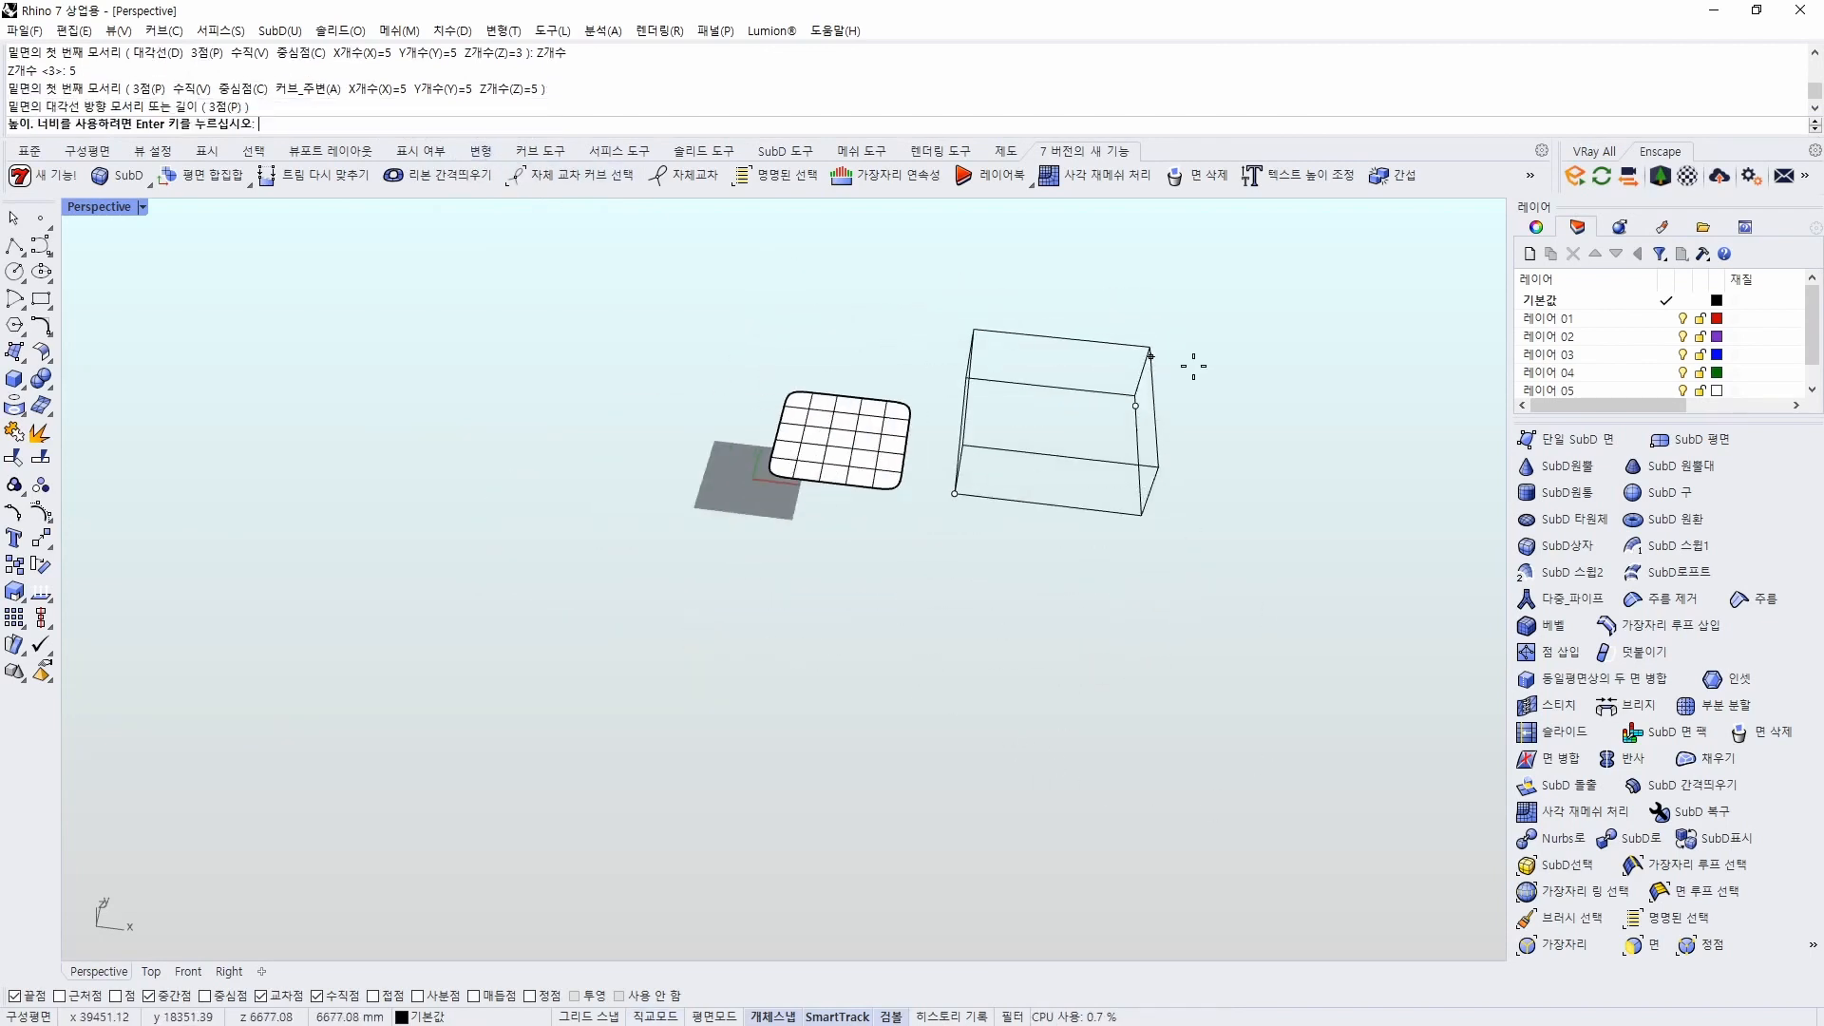
{"action": "left_click", "coordinate": [1054, 505]}
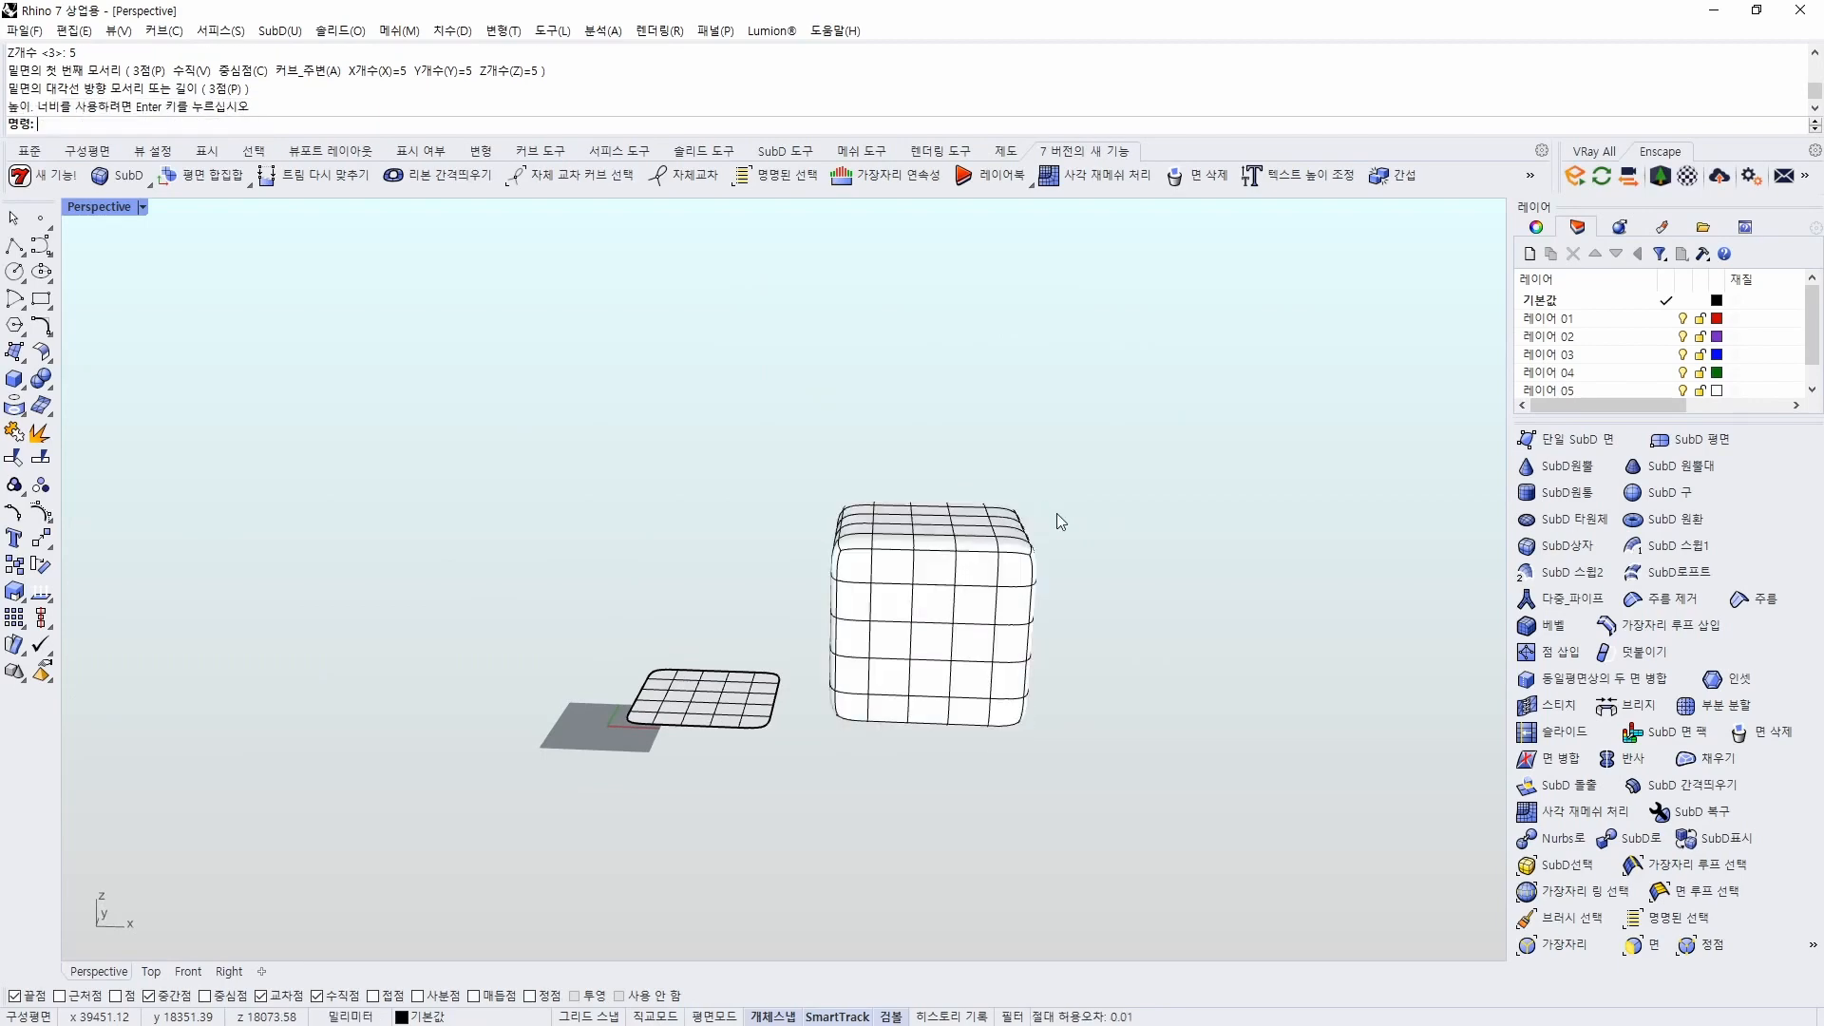
Move the SubD box farther away from the plane along the X direction and deselect it
{"action": "right_click_drag", "start_coordinate": [1056, 513], "coordinate": [969, 627]}
{"action": "left_click", "coordinate": [969, 627]}
{"action": "left_click_drag", "start_coordinate": [1023, 579], "coordinate": [1178, 591]}
{"action": "key", "text": "Escape"}
{"action": "right_click_drag", "start_coordinate": [1016, 688], "coordinate": [1060, 686]}
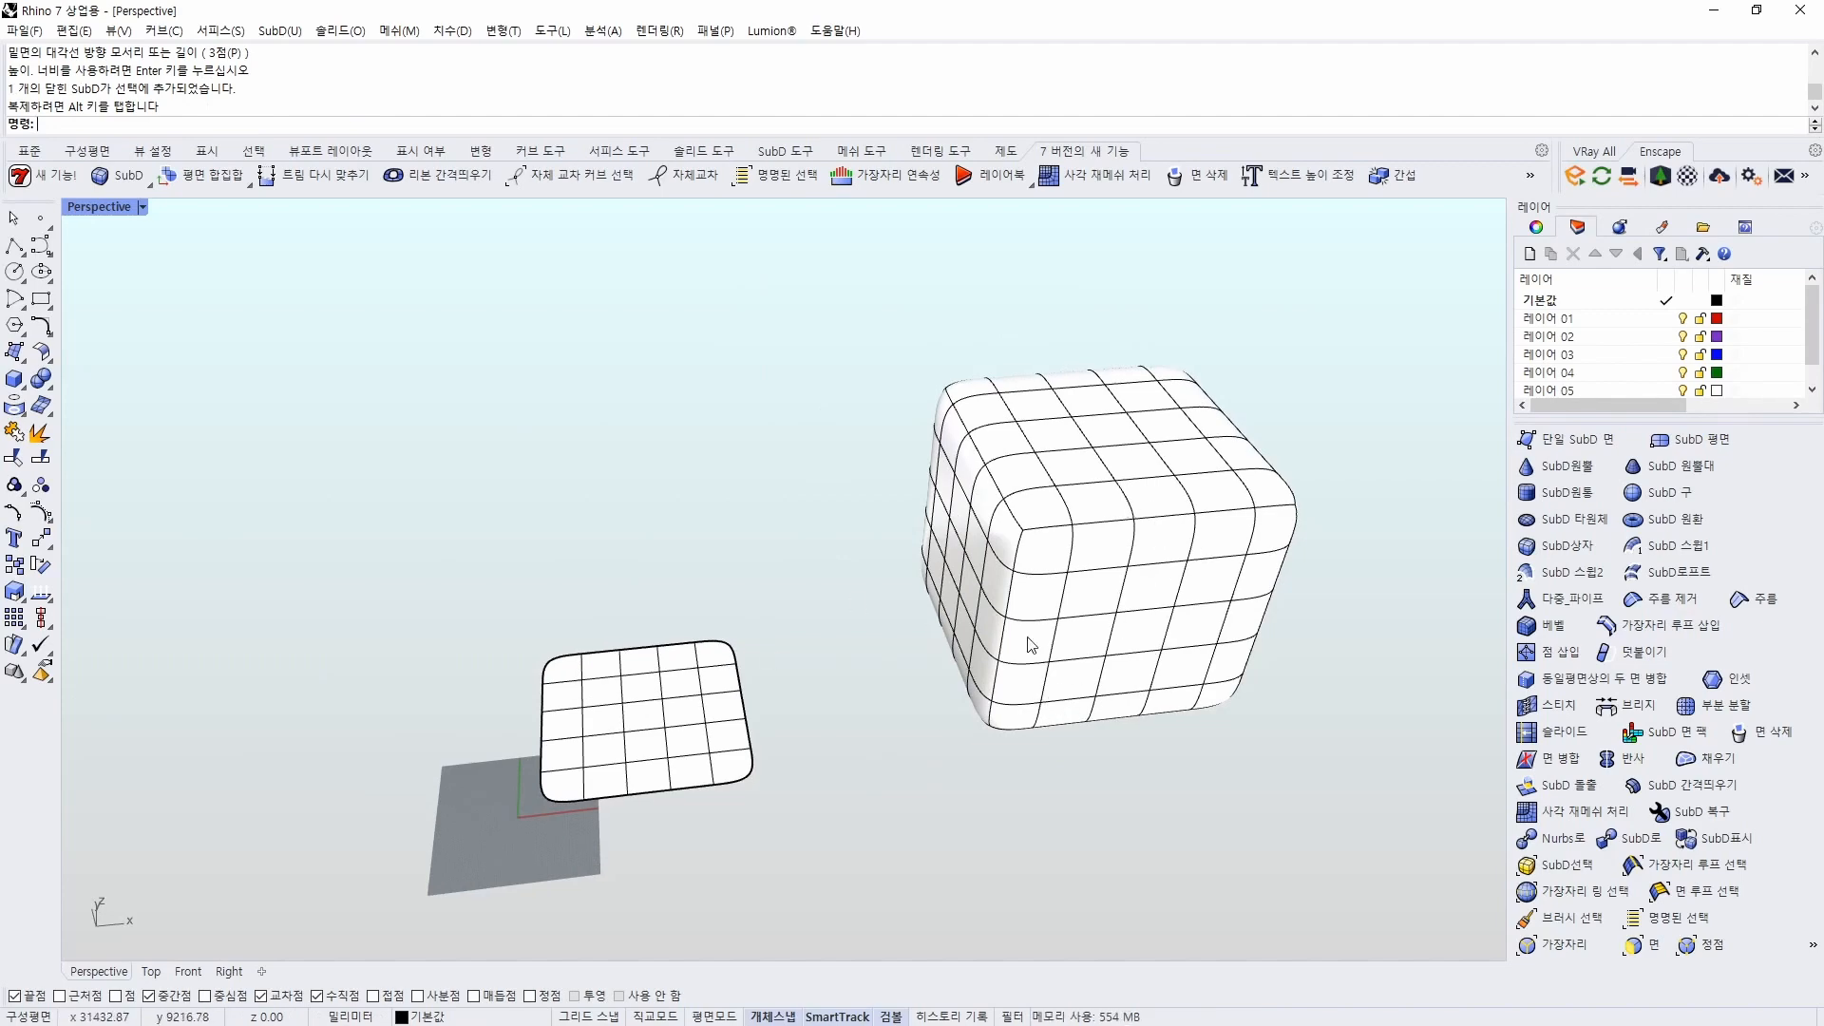
Preview the SubD box in Rendered display mode and return the viewport to Shaded
{"action": "scroll", "coordinate": [1140, 556], "scroll_direction": "up", "scroll_amount": 5}
{"action": "key", "text": "ctrl+alt+r"}
{"action": "scroll", "coordinate": [817, 622], "scroll_direction": "down", "scroll_amount": 3}
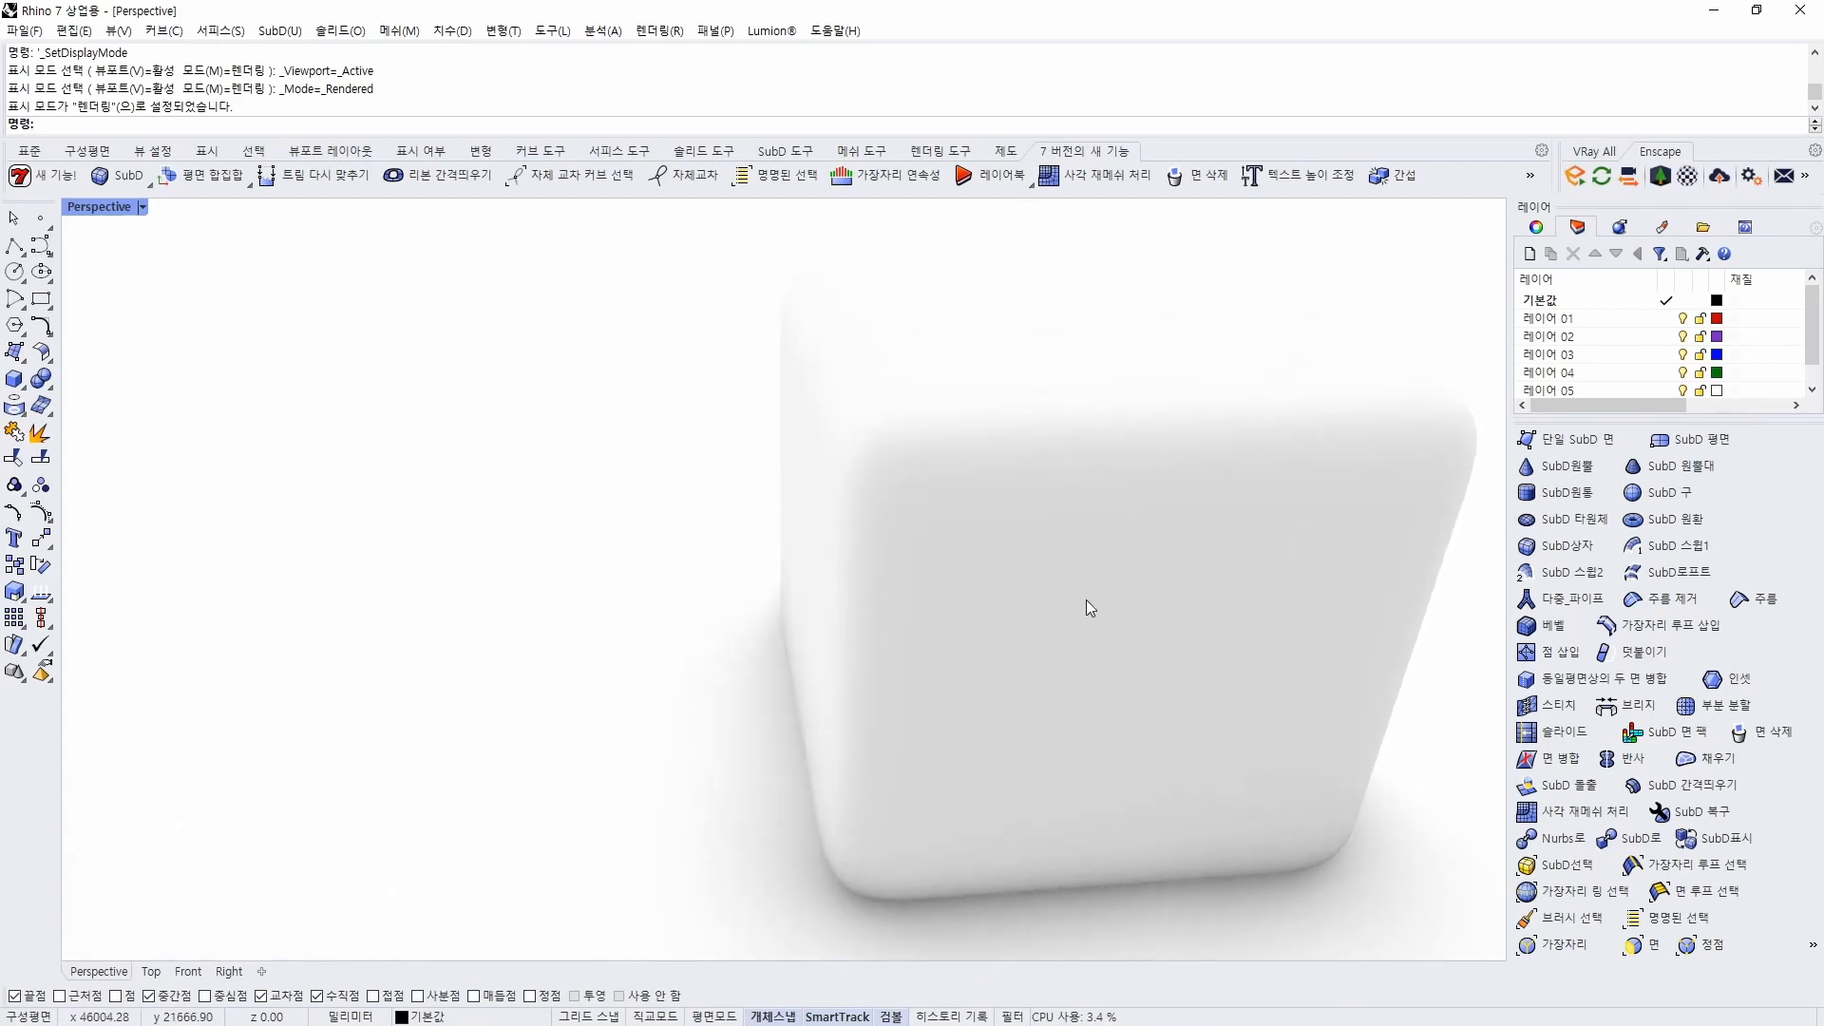
{"action": "key", "text": "ctrl+alt+s"}
{"action": "scroll", "coordinate": [997, 625], "scroll_direction": "down", "scroll_amount": 3}
{"action": "right_click_drag", "start_coordinate": [992, 623], "coordinate": [850, 709]}
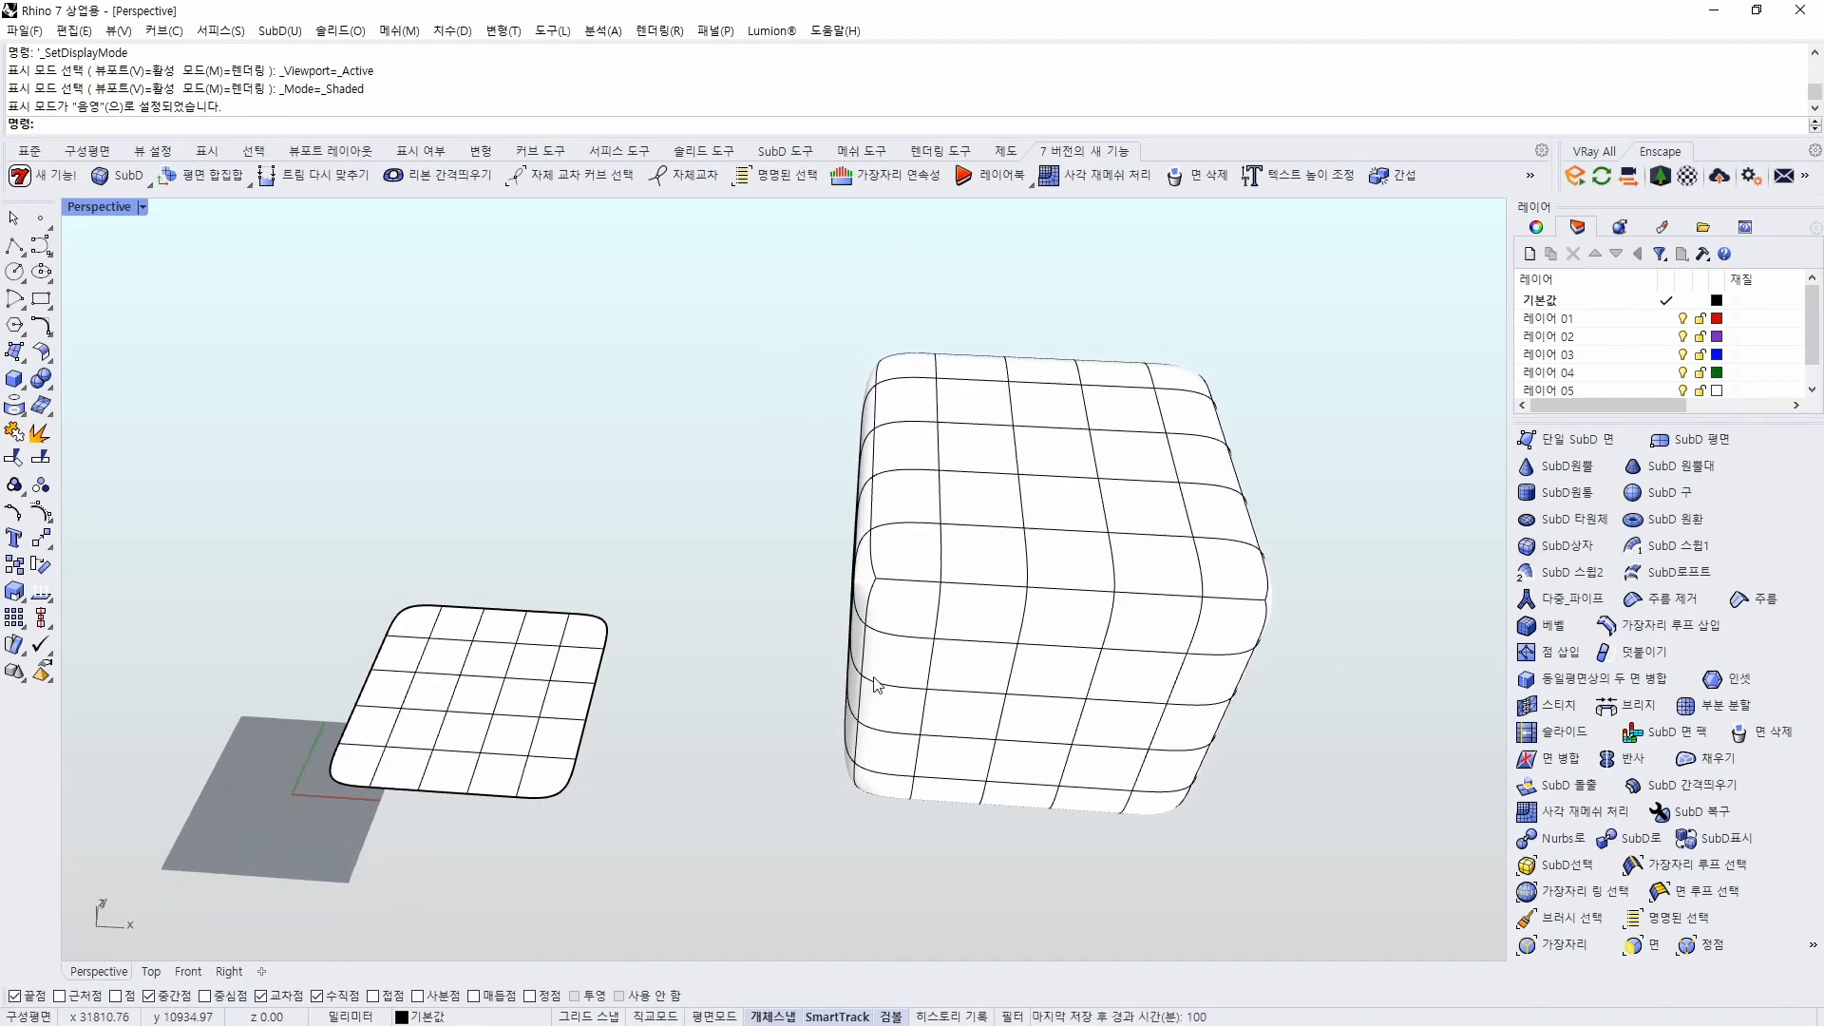
Toggle the SubD display between flat and smooth to compare both objects from several angles, ending in smooth display
{"action": "key", "text": "Tab"}
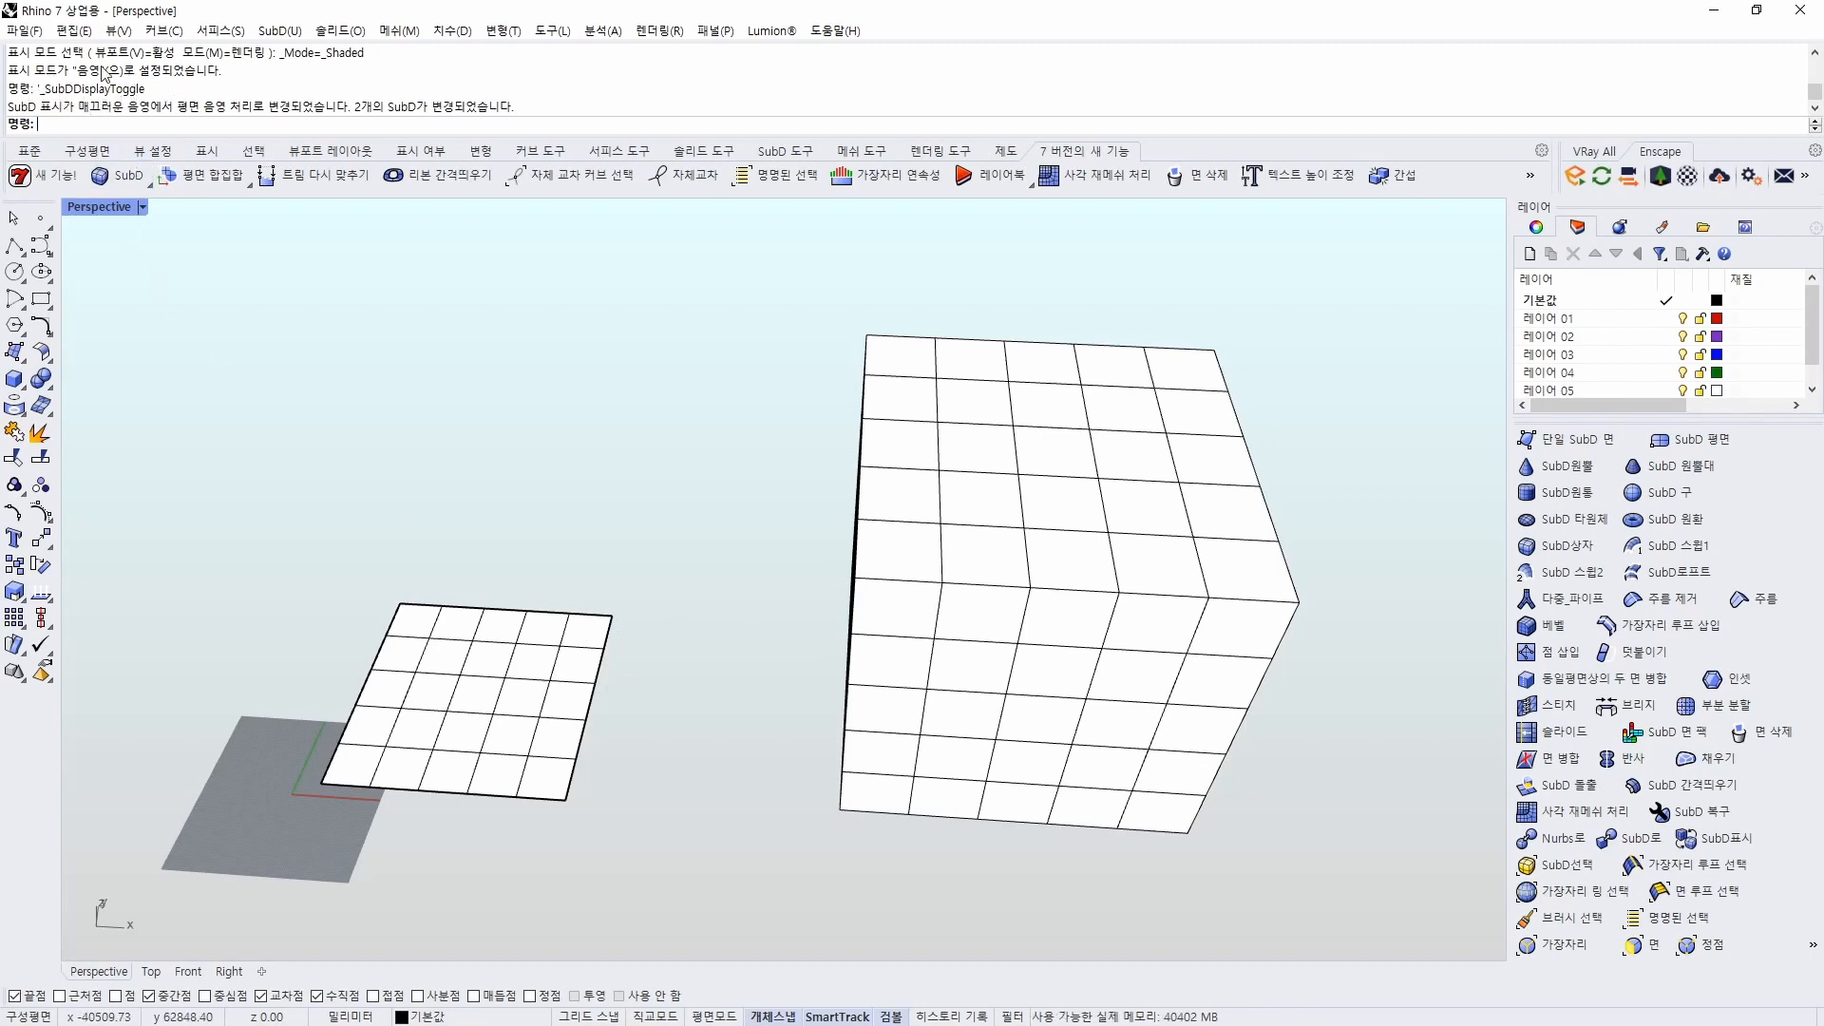
{"action": "key", "text": "Tab"}
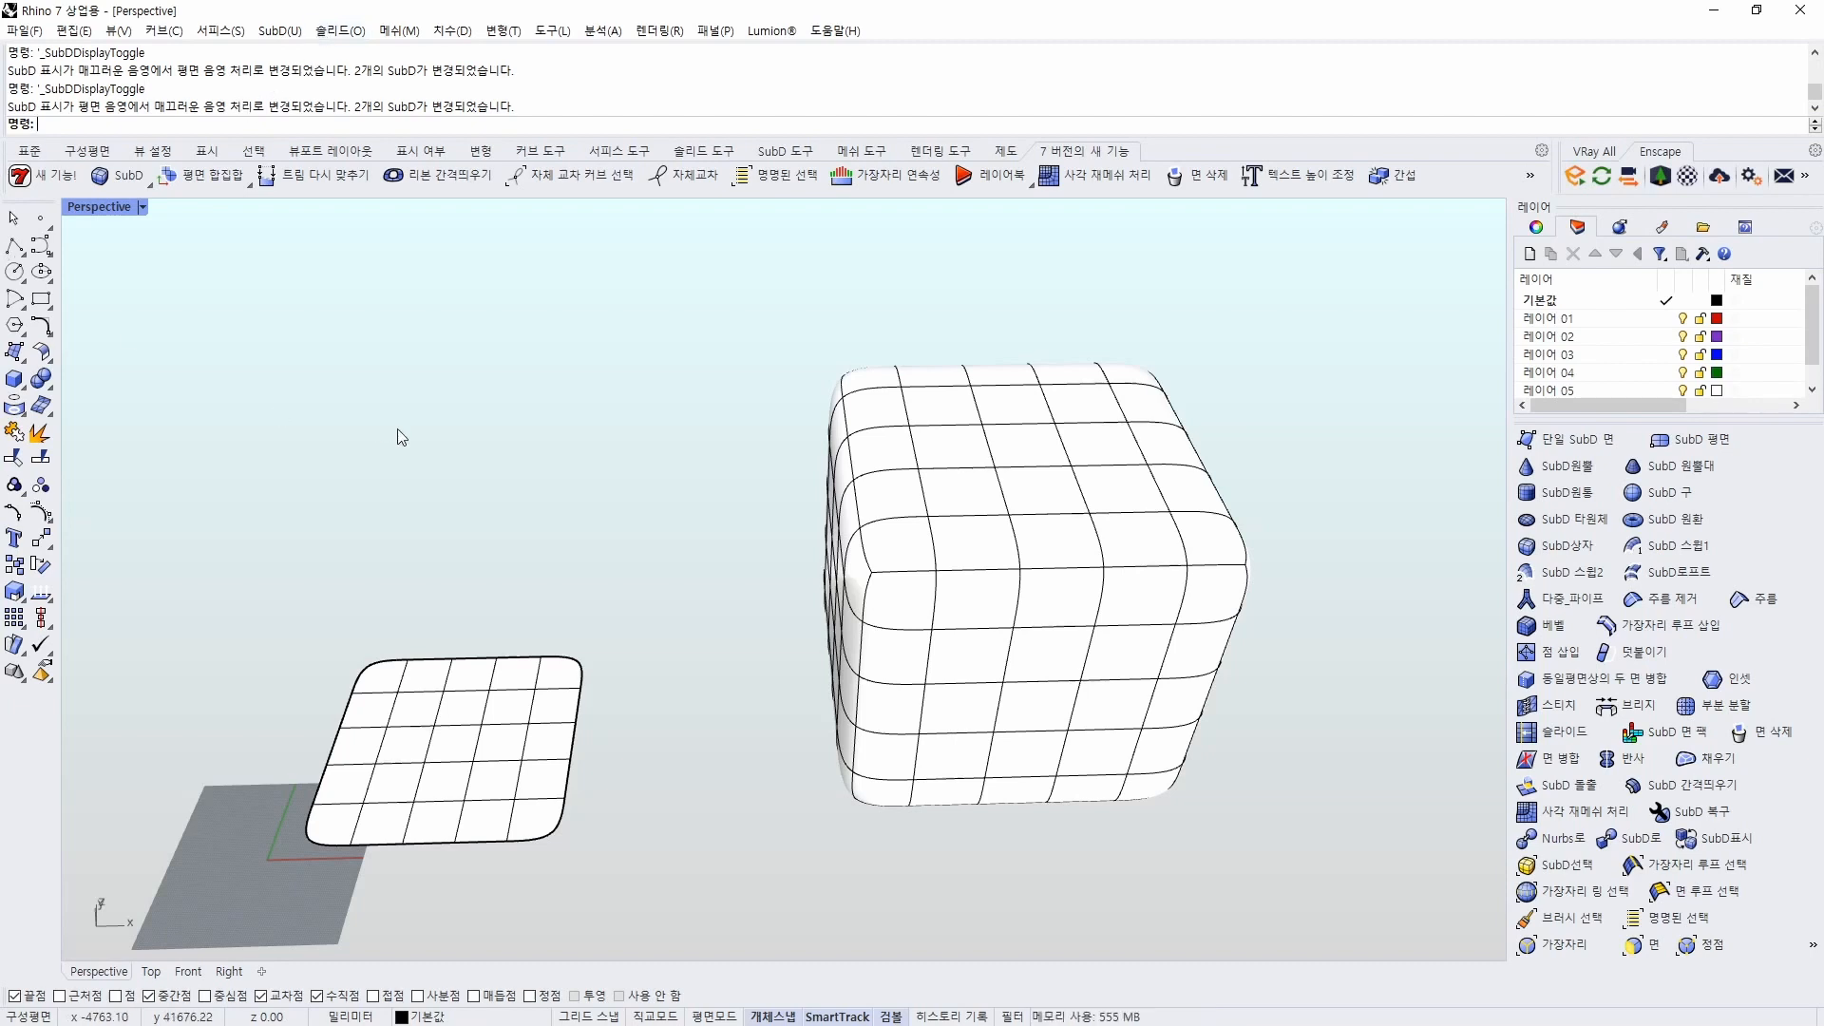
{"action": "key", "text": "Tab"}
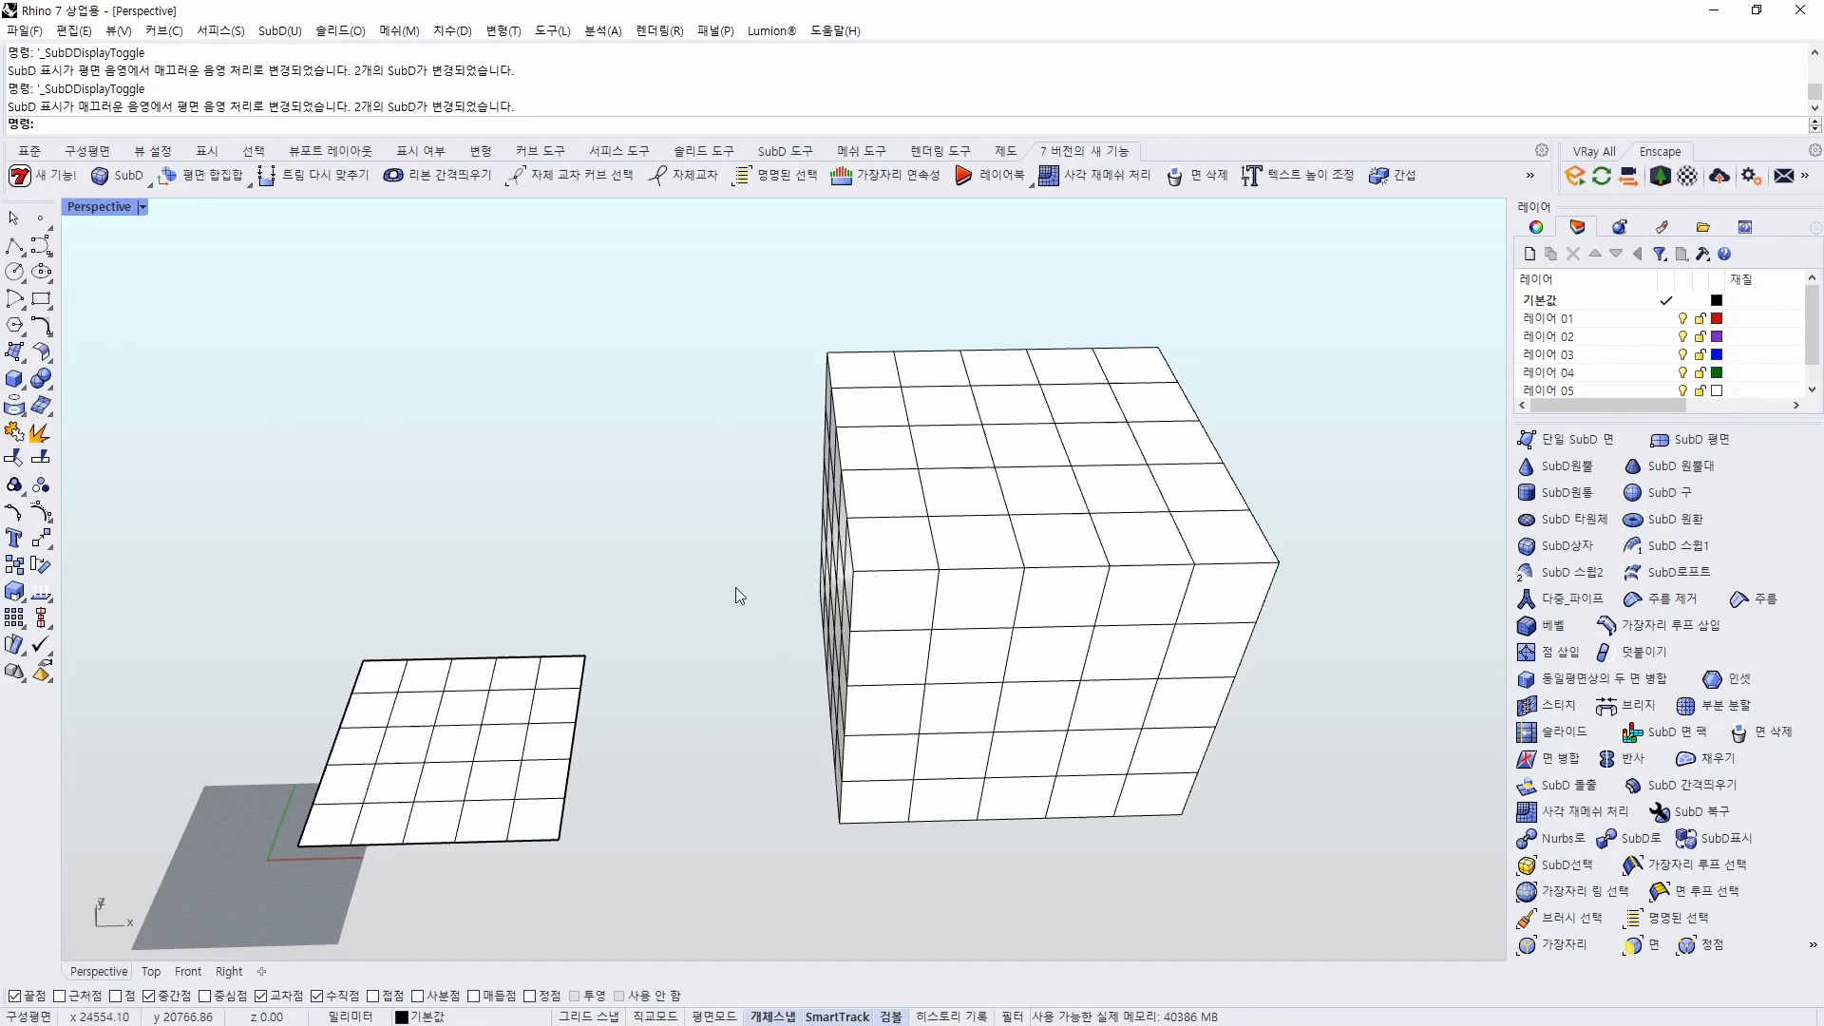
{"action": "key", "text": "Tab"}
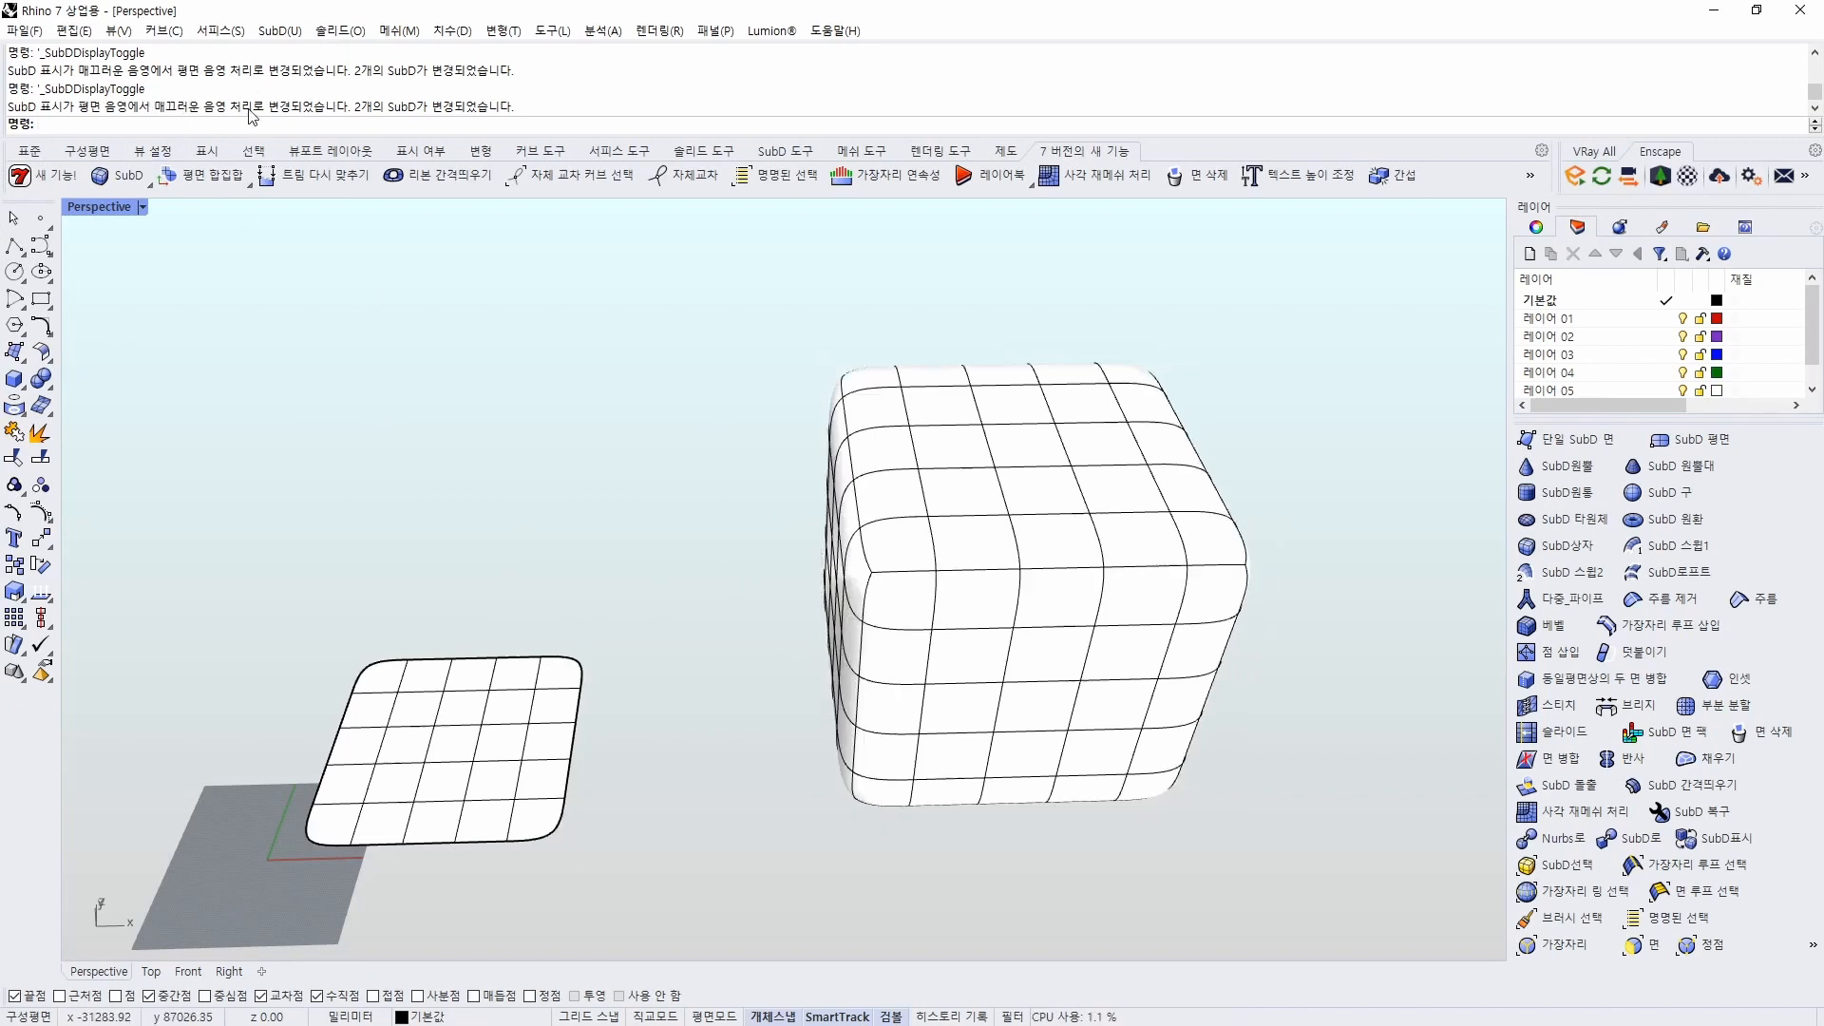
{"action": "key", "text": "Tab"}
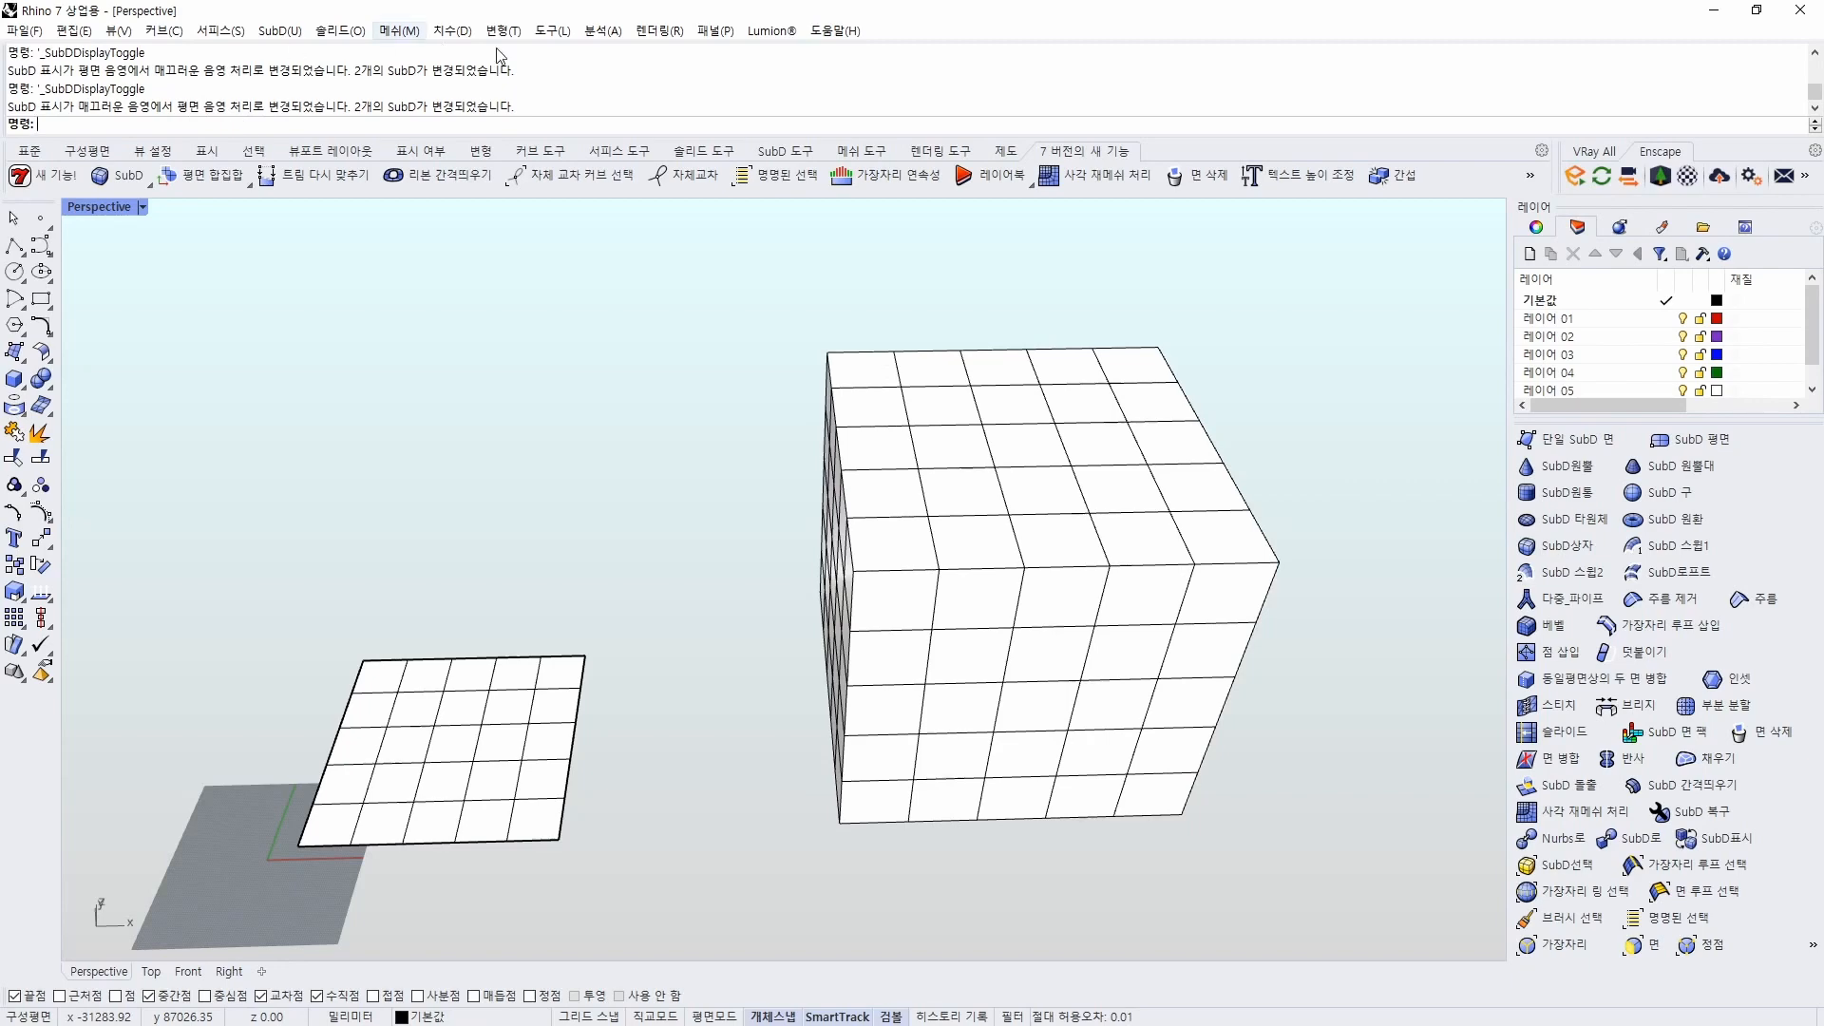
{"action": "key", "text": "Tab"}
{"action": "right_click_drag", "start_coordinate": [990, 674], "coordinate": [1042, 645]}
{"action": "key", "text": "Tab"}
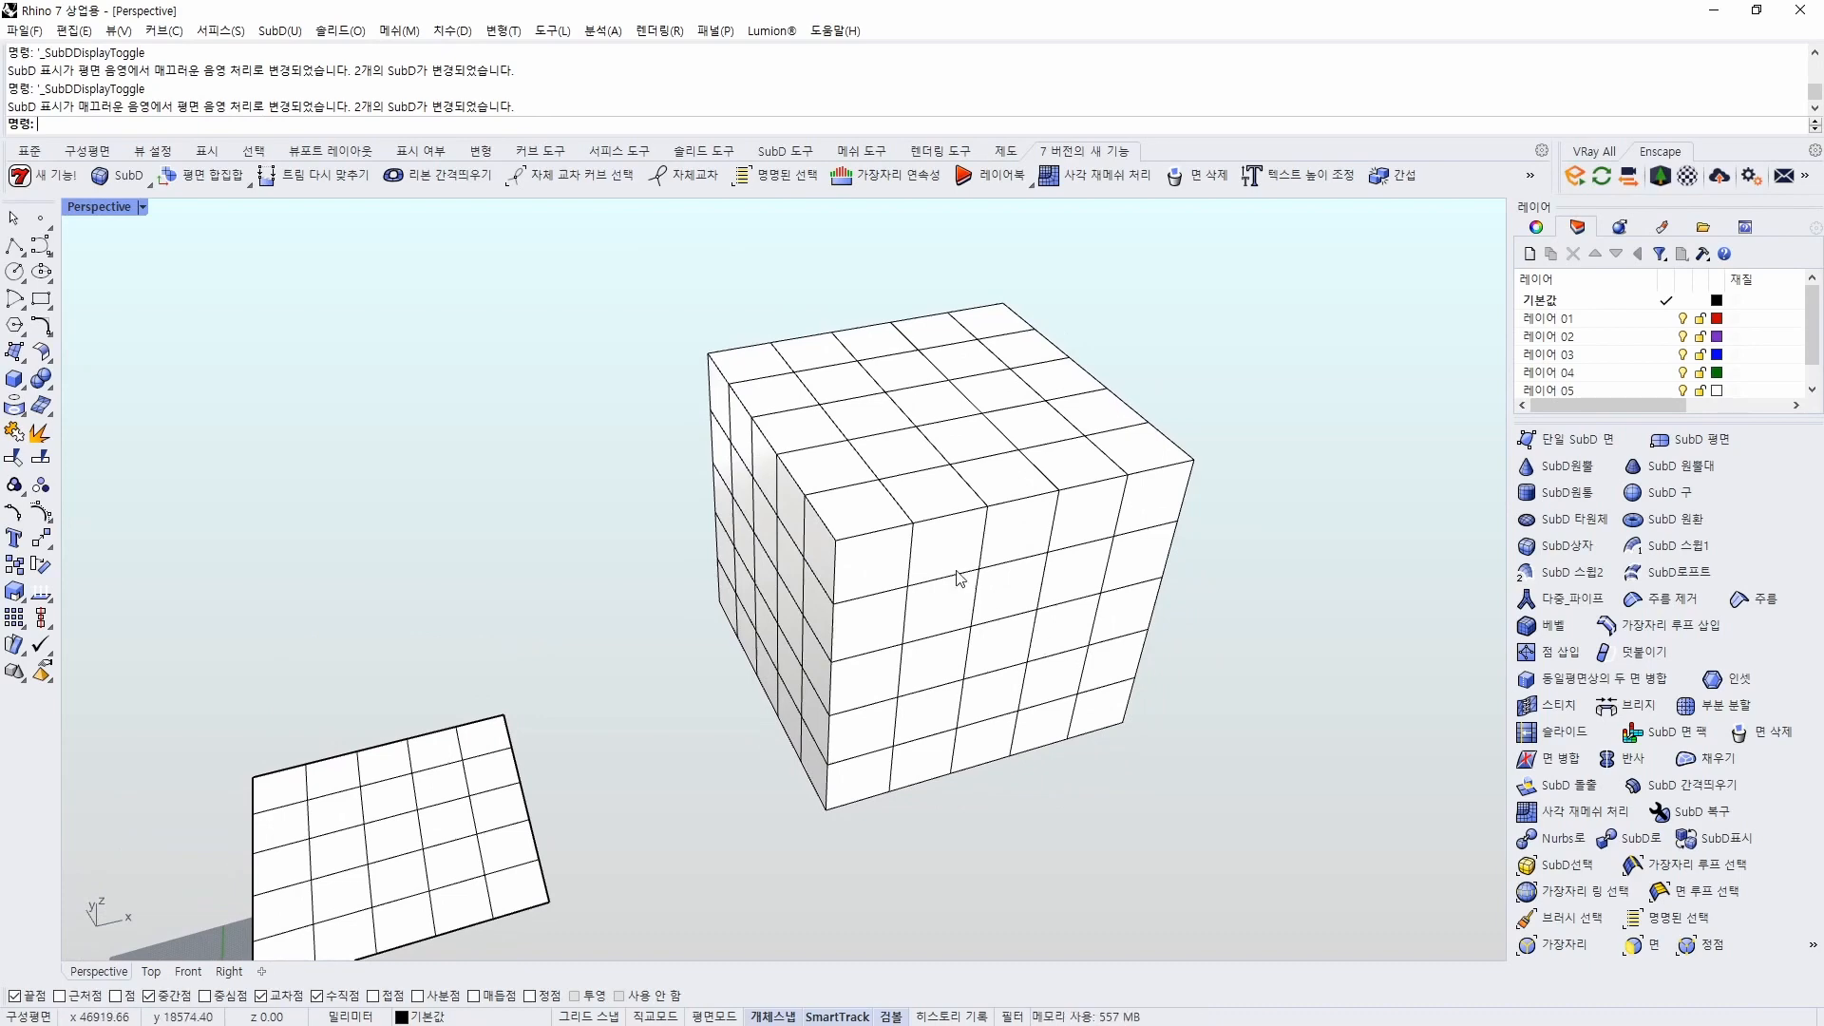
{"action": "right_click_drag", "start_coordinate": [960, 579], "coordinate": [893, 582]}
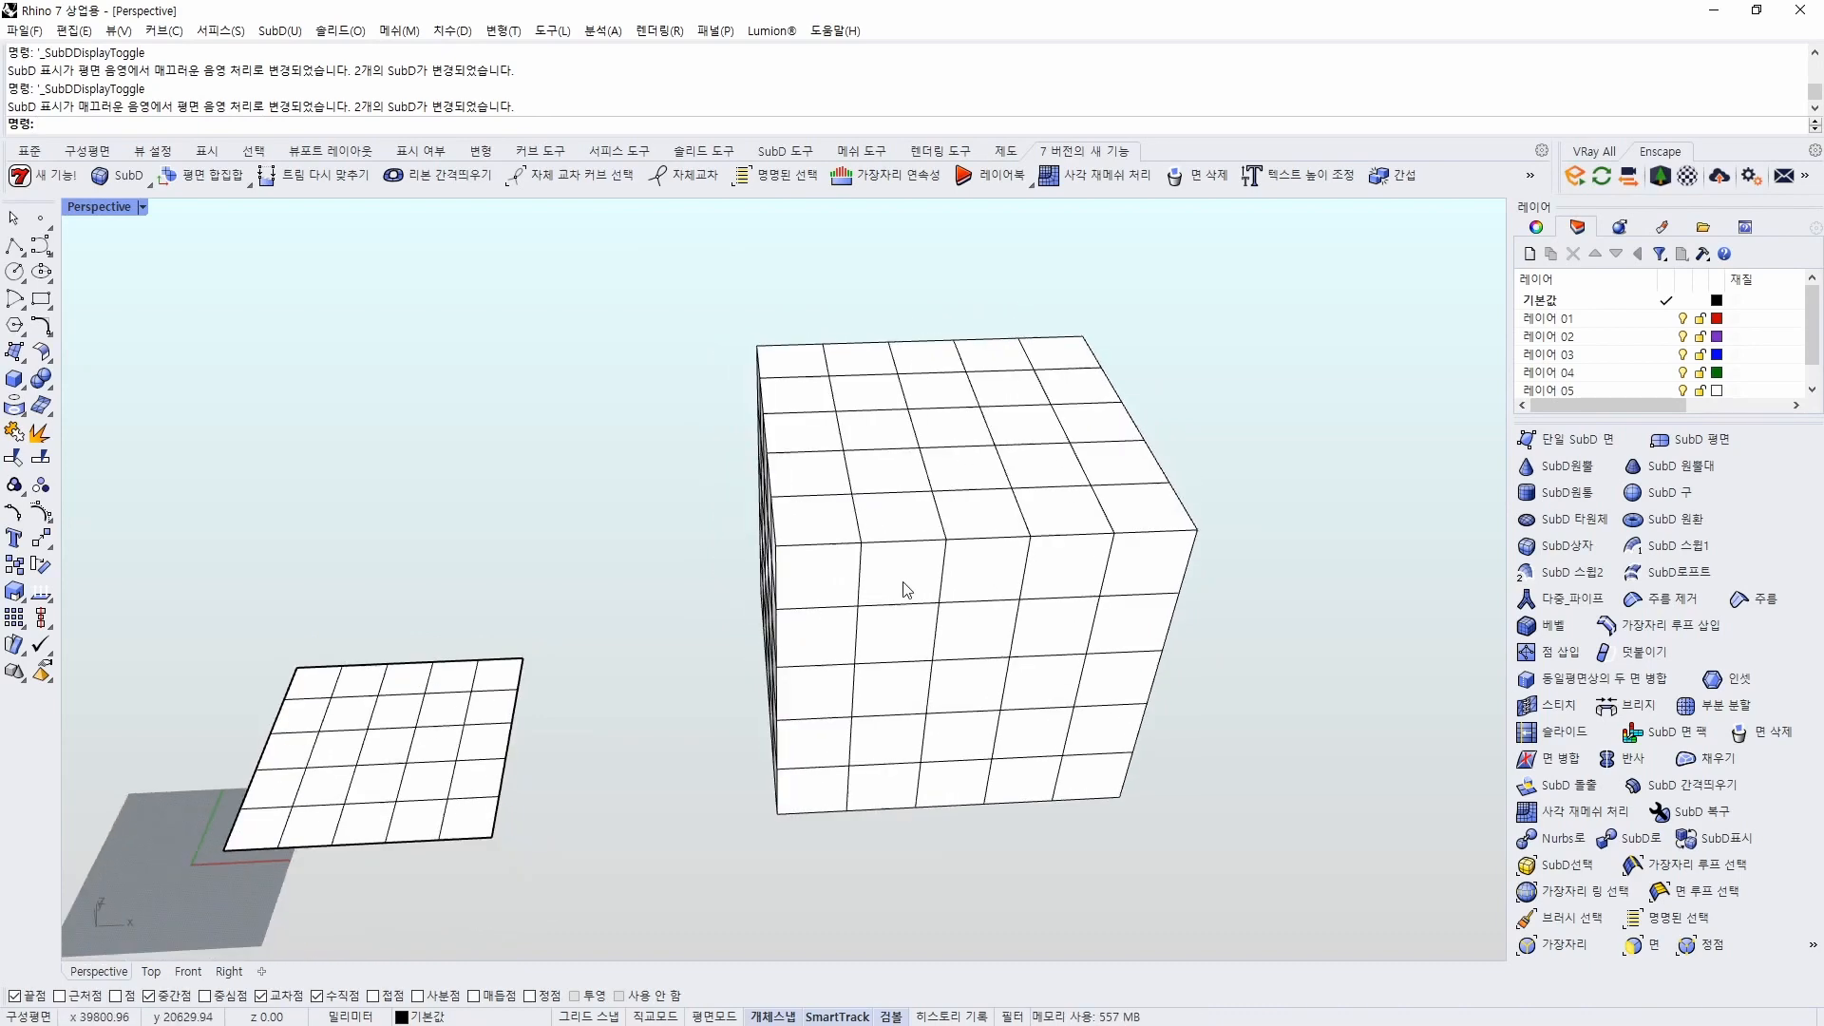
{"action": "right_click_drag", "start_coordinate": [892, 652], "coordinate": [942, 678]}
{"action": "key", "text": "Tab"}
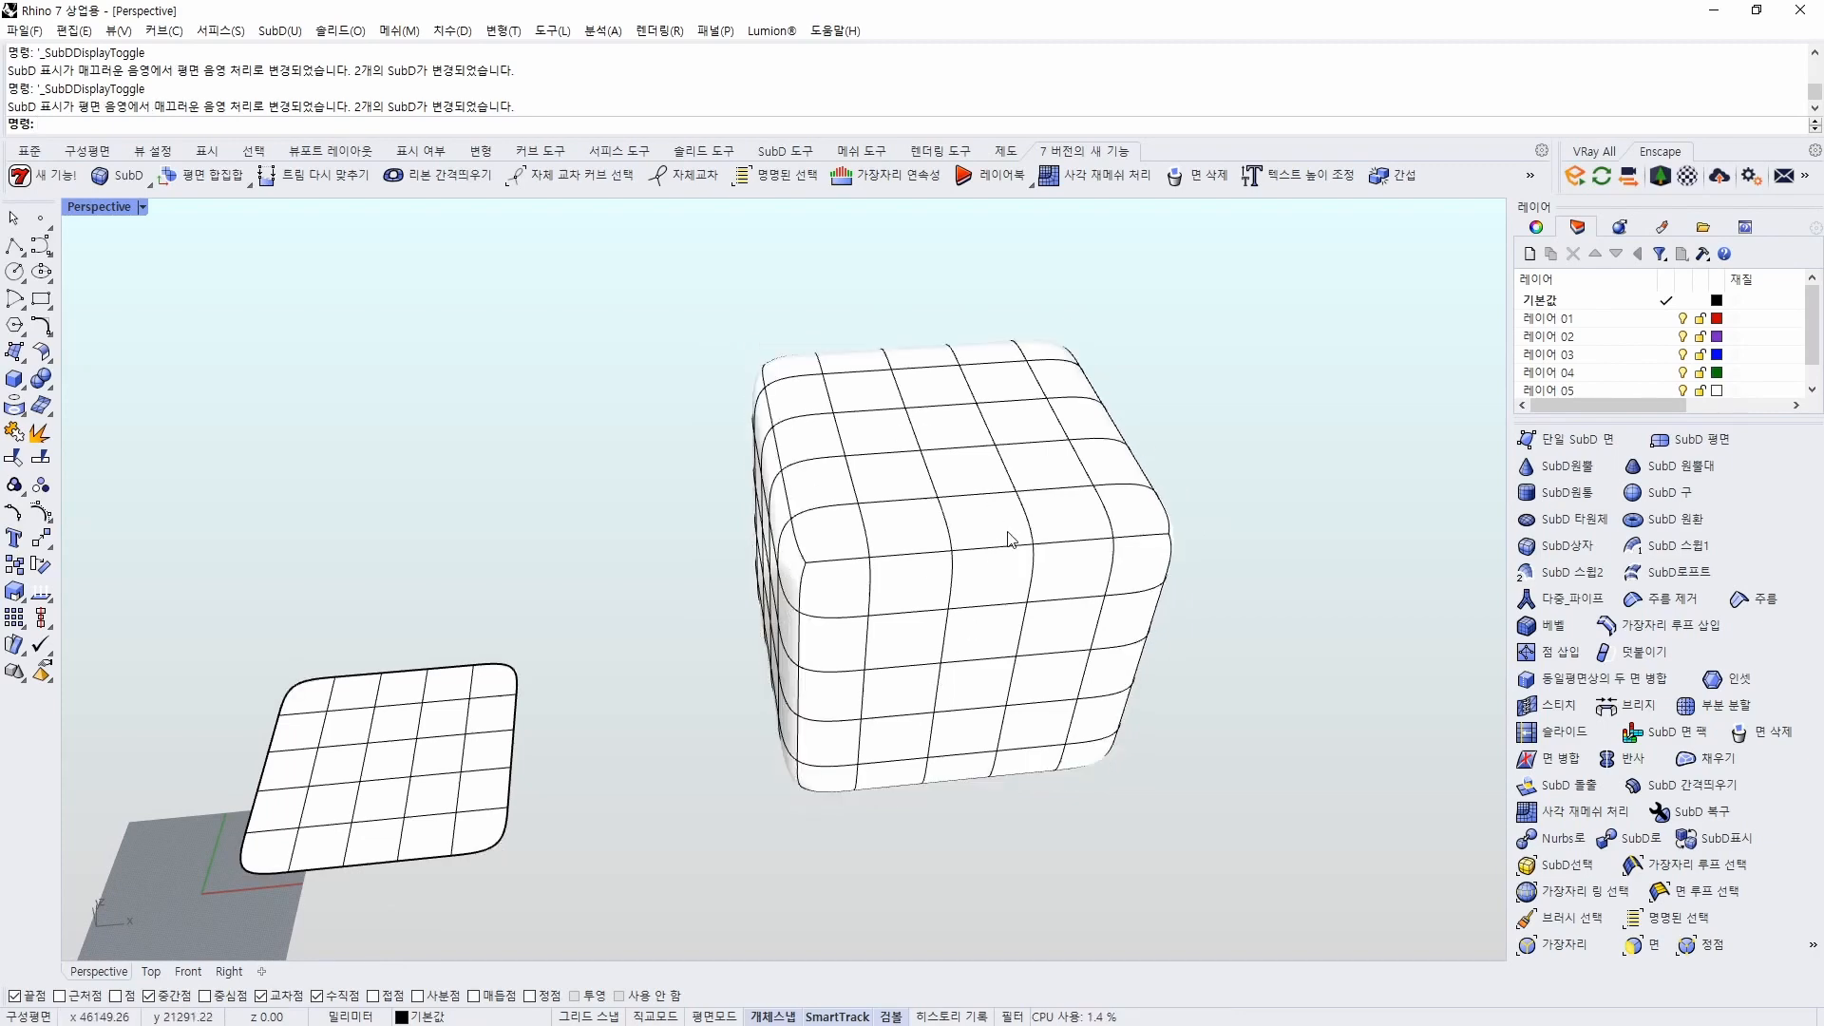
{"action": "right_click_drag", "start_coordinate": [971, 510], "coordinate": [982, 602]}
{"action": "right_click_drag", "start_coordinate": [855, 623], "coordinate": [892, 637]}
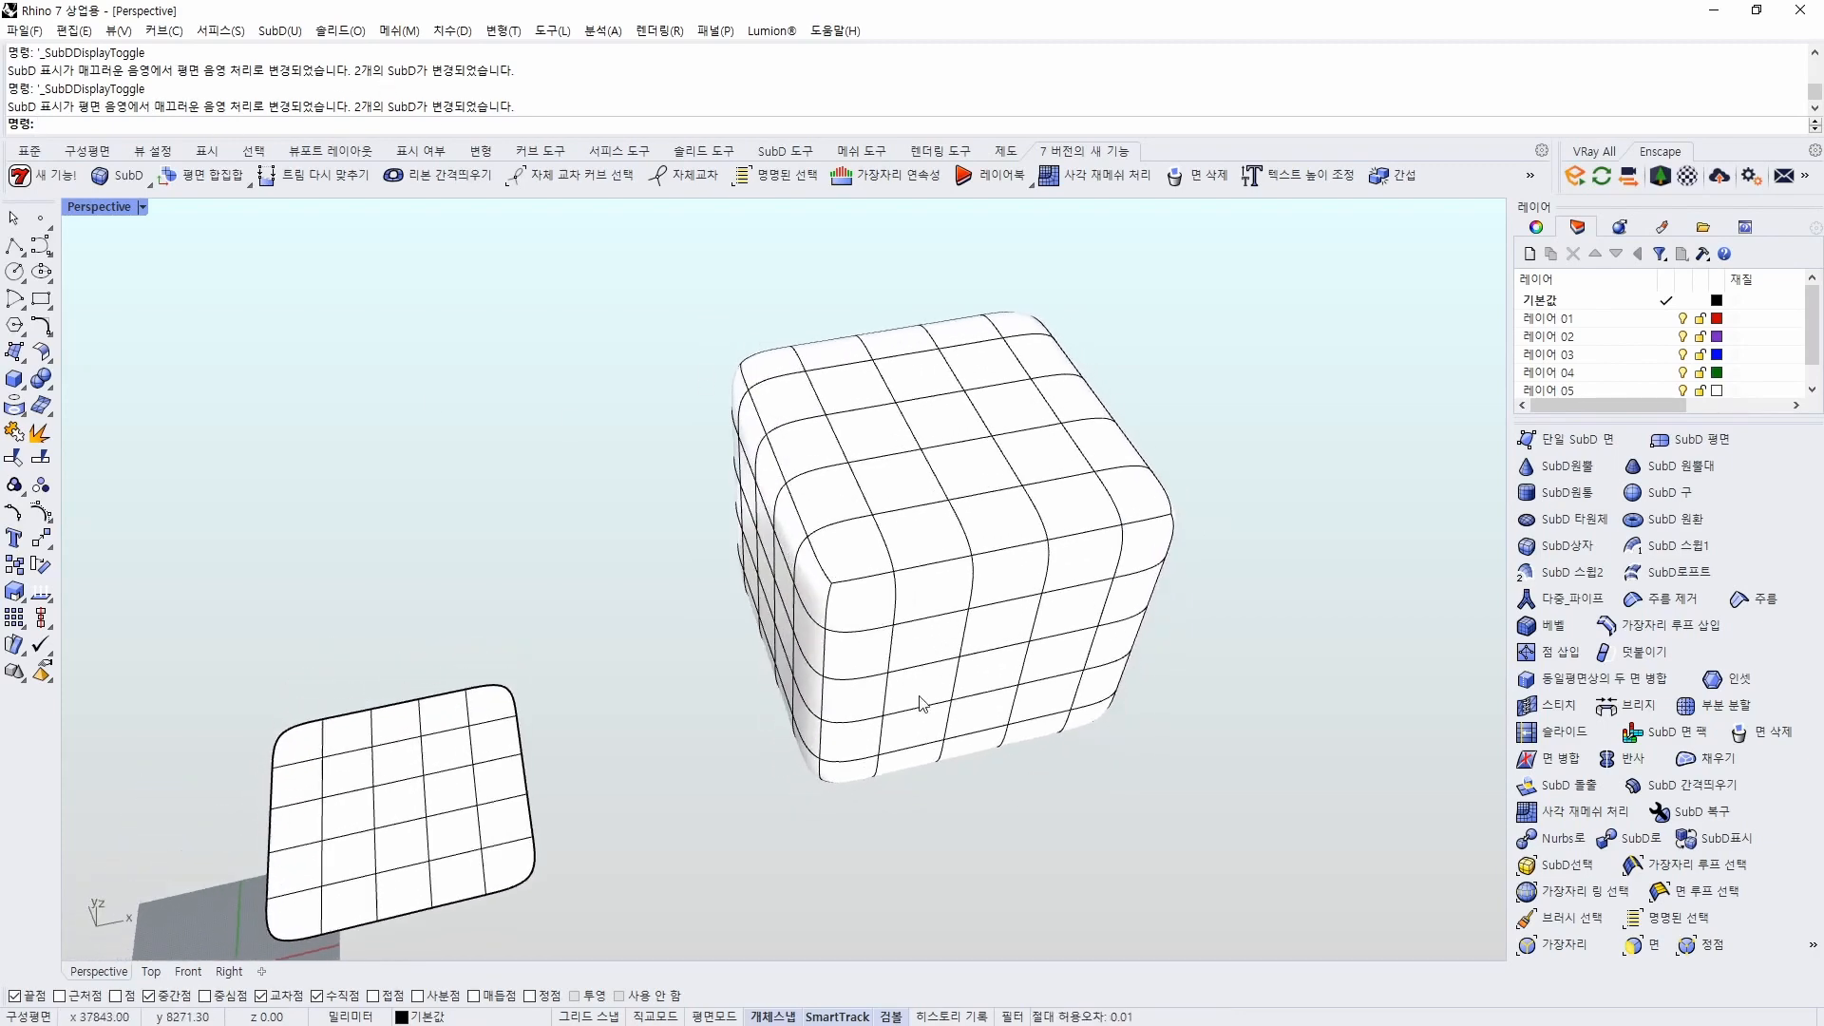
{"action": "right_click_drag", "start_coordinate": [928, 700], "coordinate": [855, 641]}
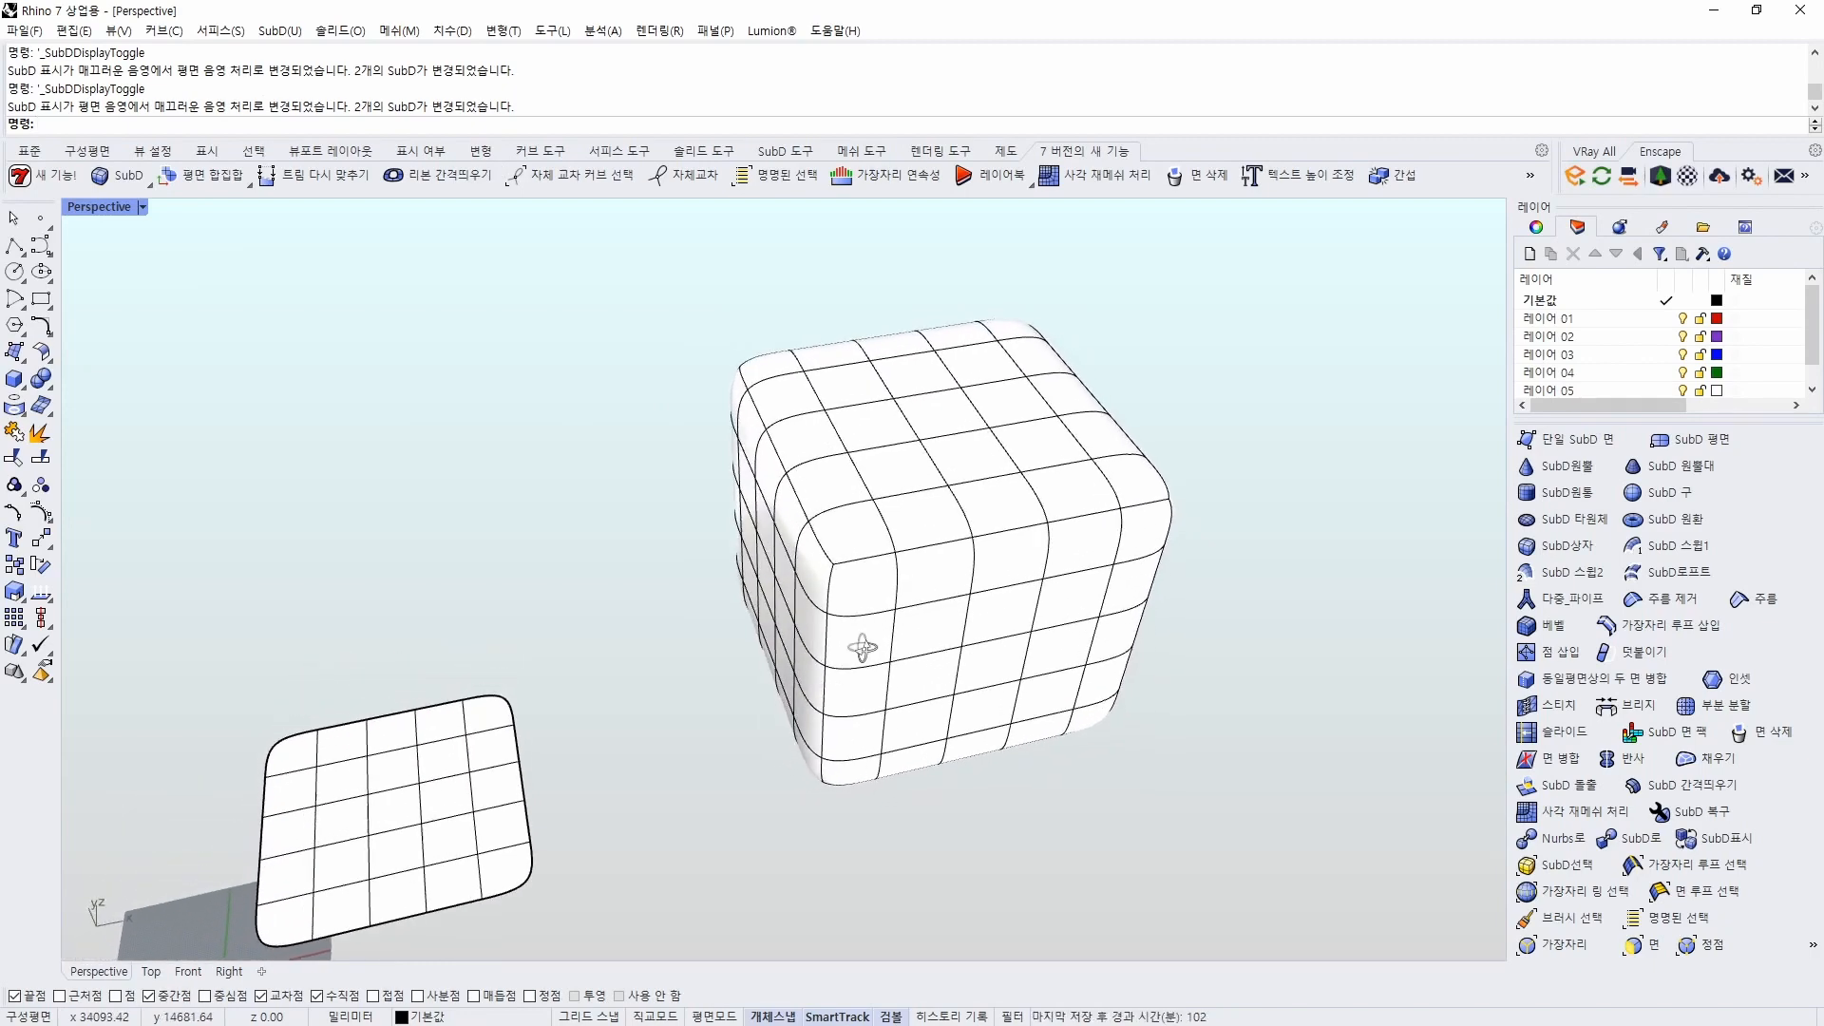
{"action": "right_click_drag", "start_coordinate": [912, 570], "coordinate": [900, 617]}
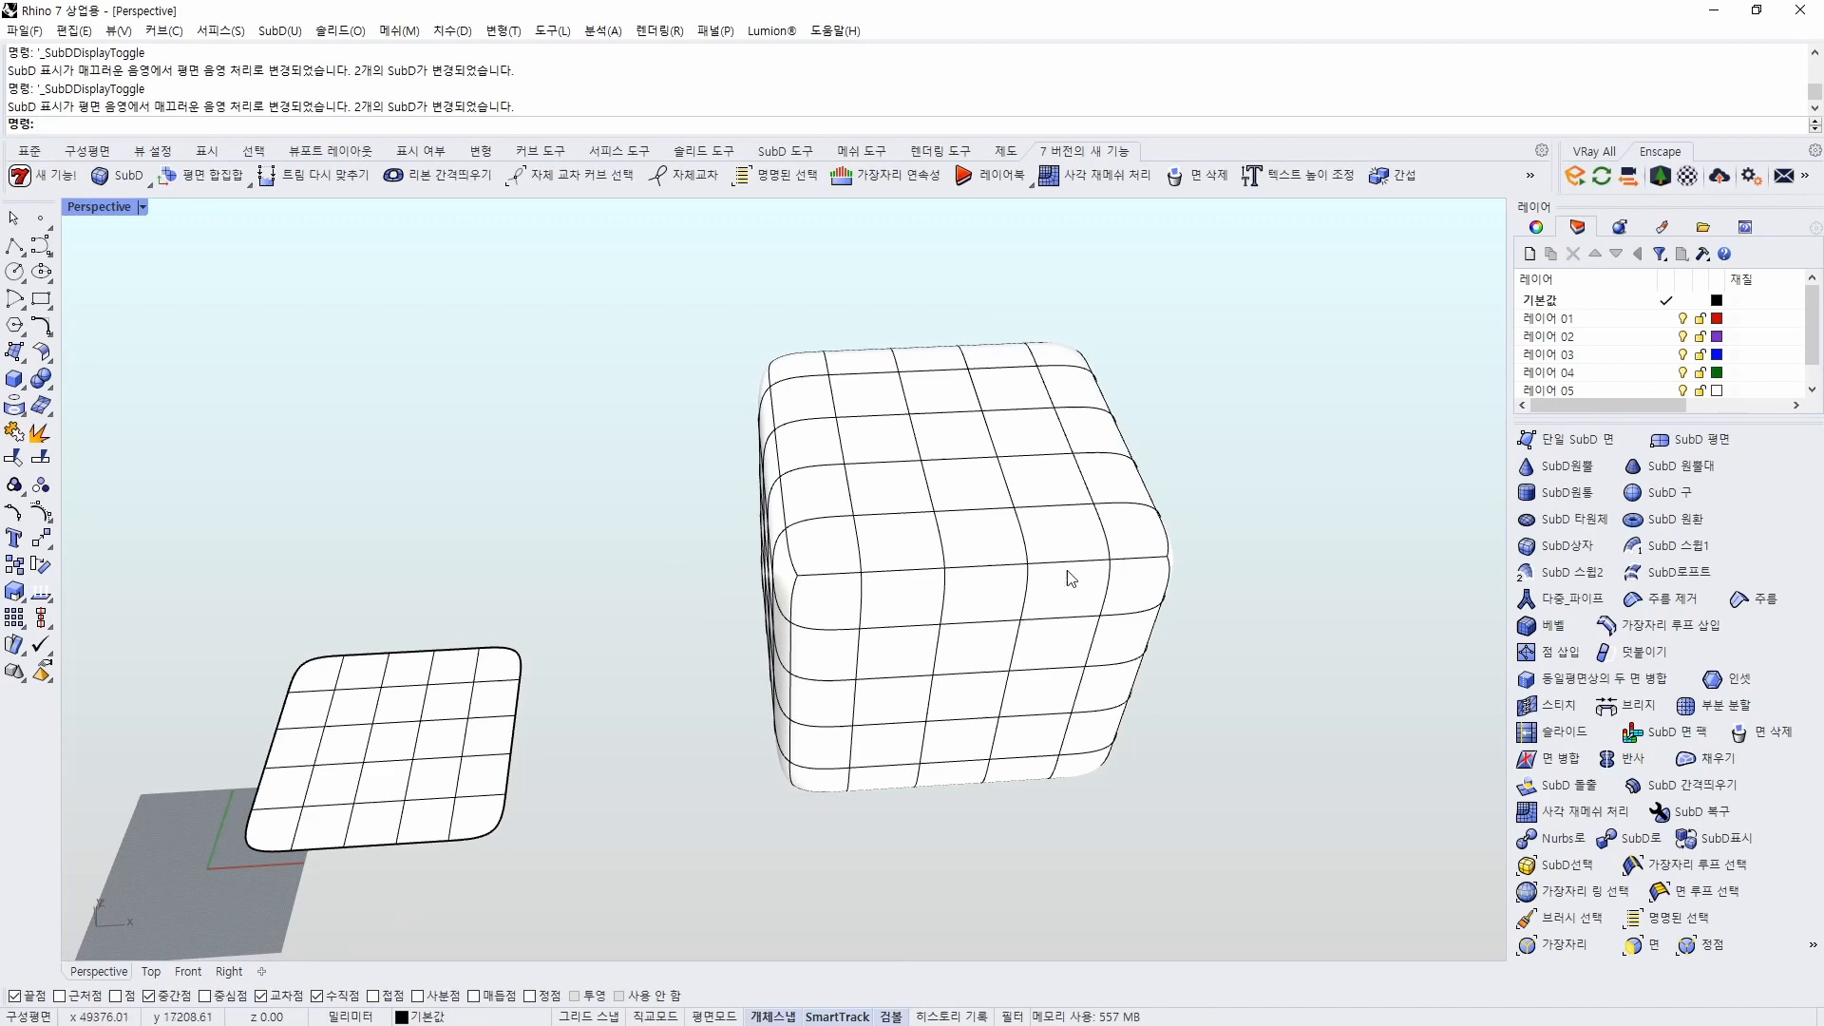
{"action": "right_click_drag", "start_coordinate": [990, 719], "coordinate": [915, 703]}
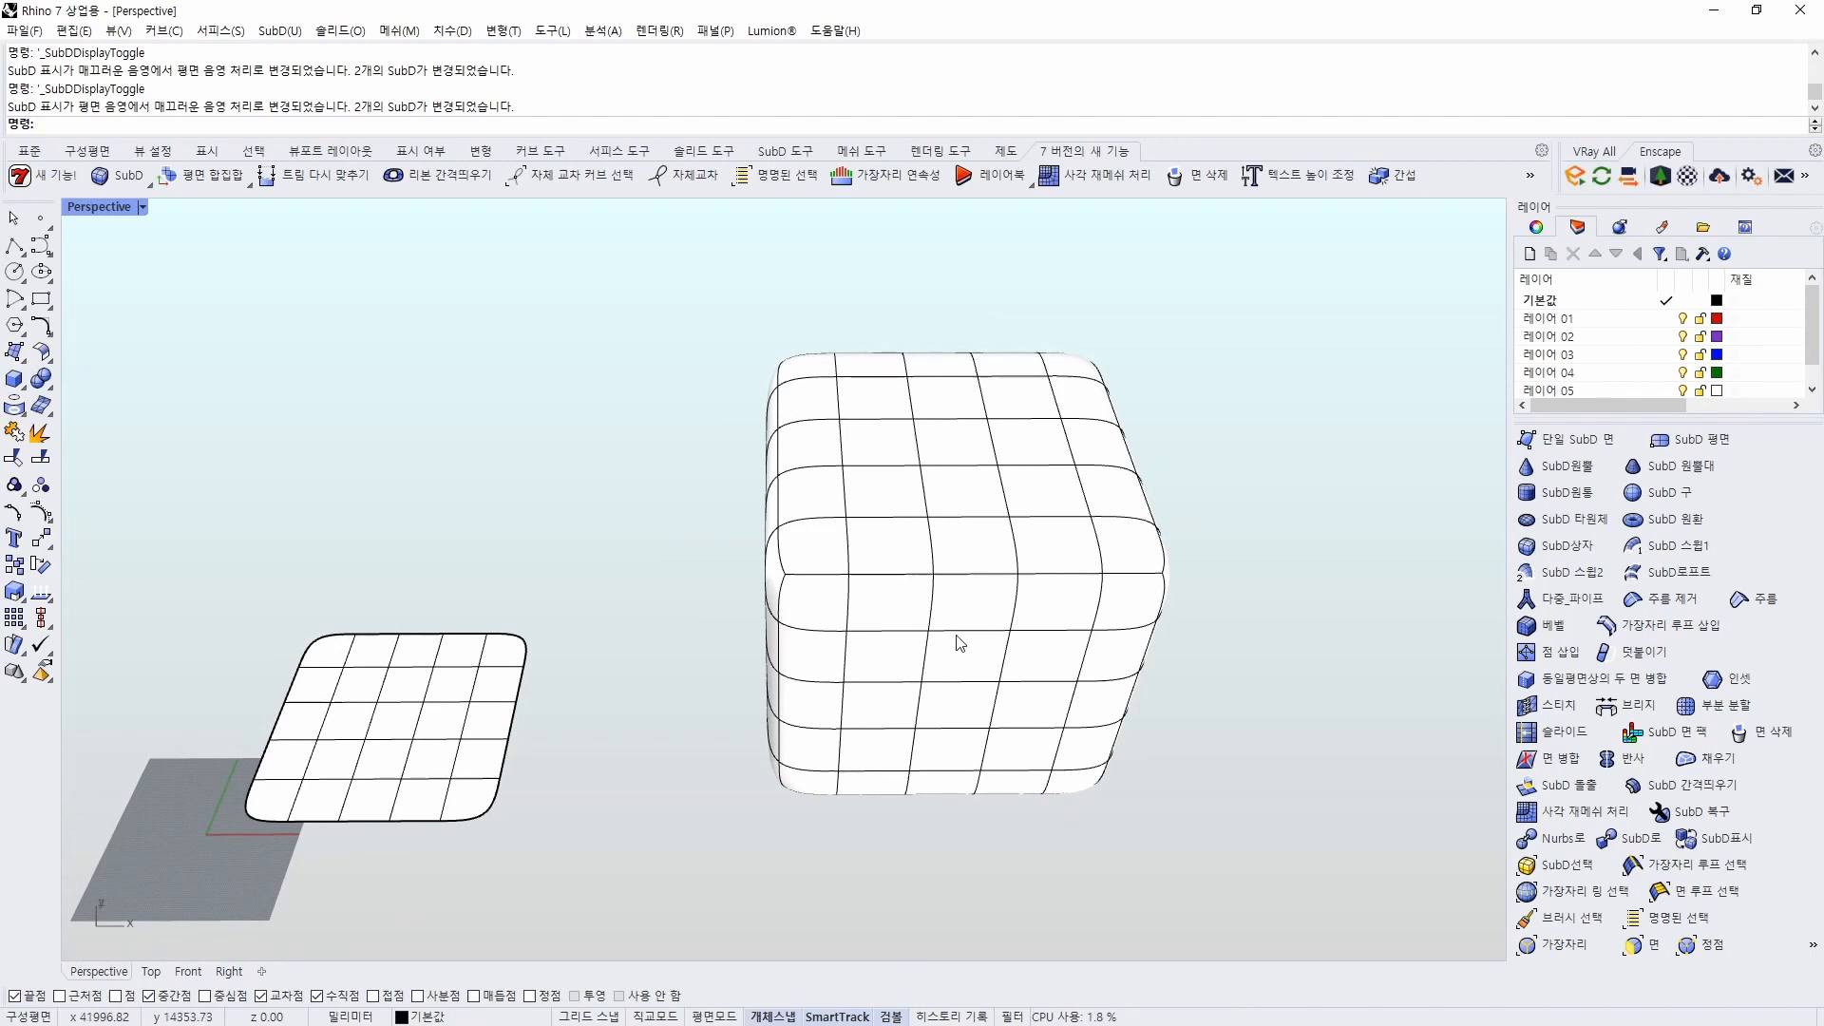
Create a standard solid box beside the SubD box, on the side away from the SubD plane
{"action": "scroll", "coordinate": [1050, 741], "scroll_direction": "down", "scroll_amount": 4}
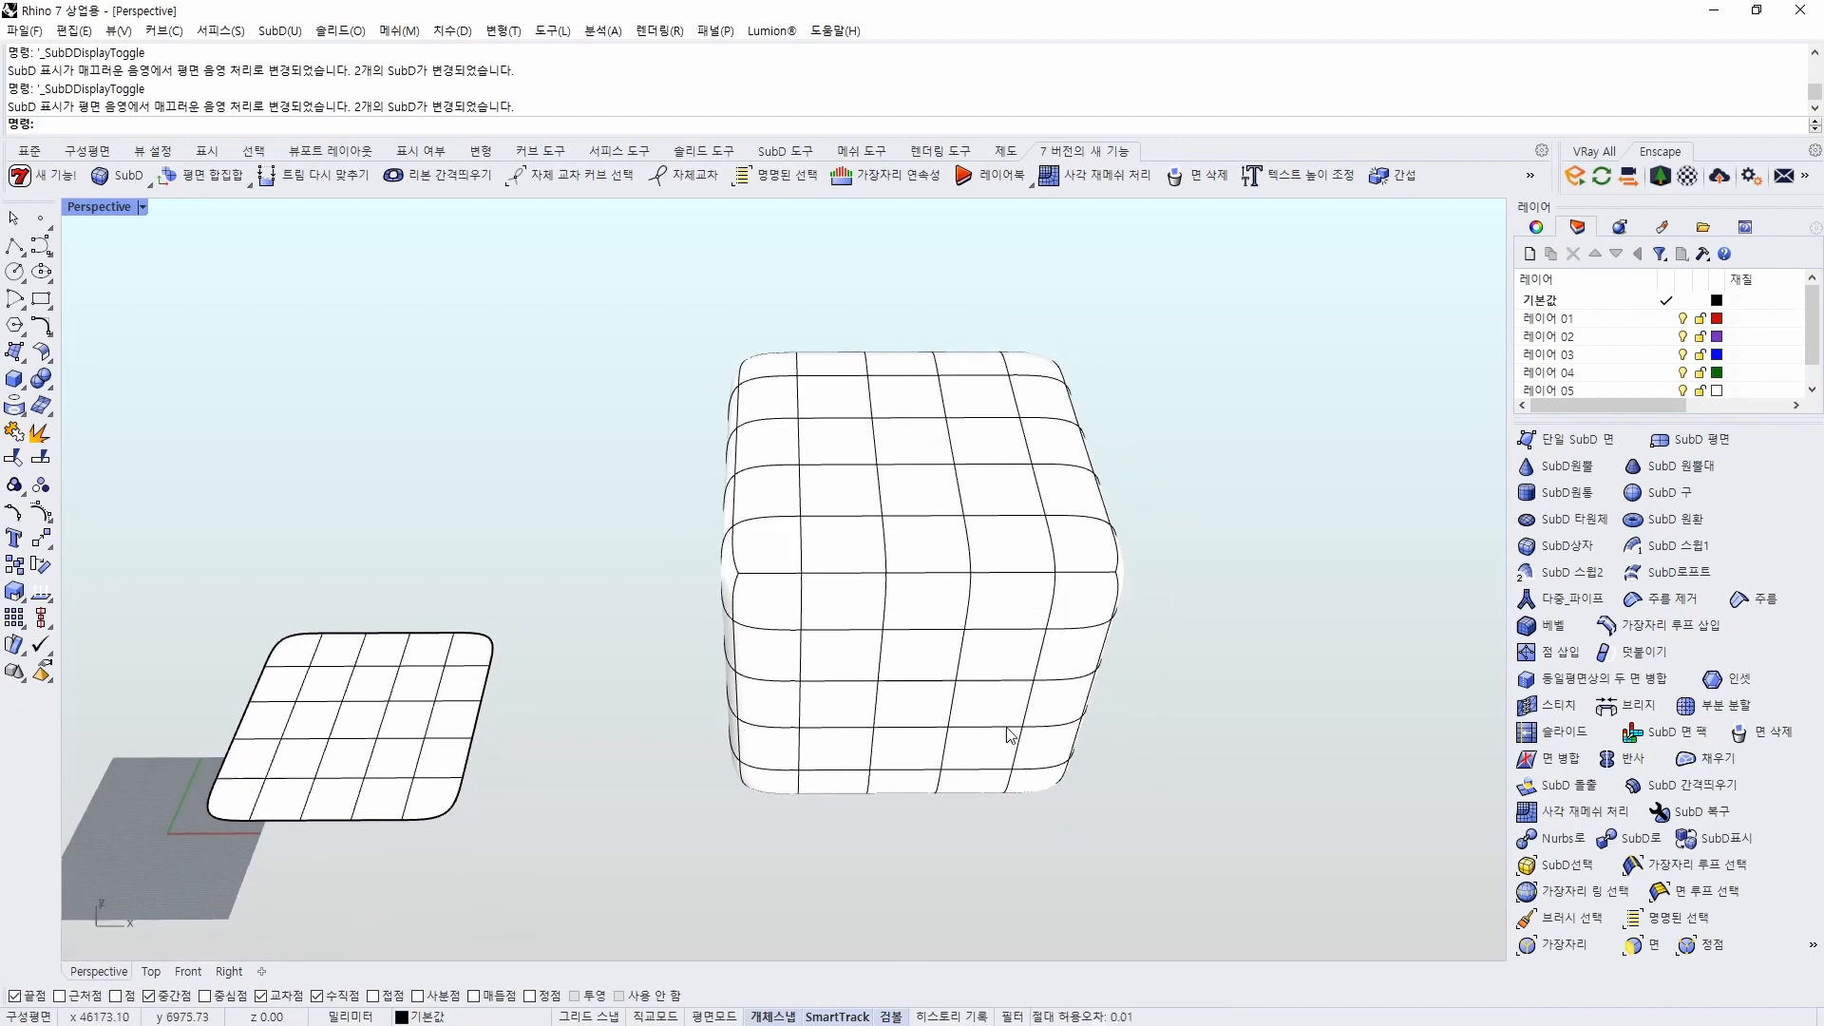
{"action": "right_click_drag", "start_coordinate": [1140, 705], "coordinate": [1123, 626]}
{"action": "type", "text": "box"}
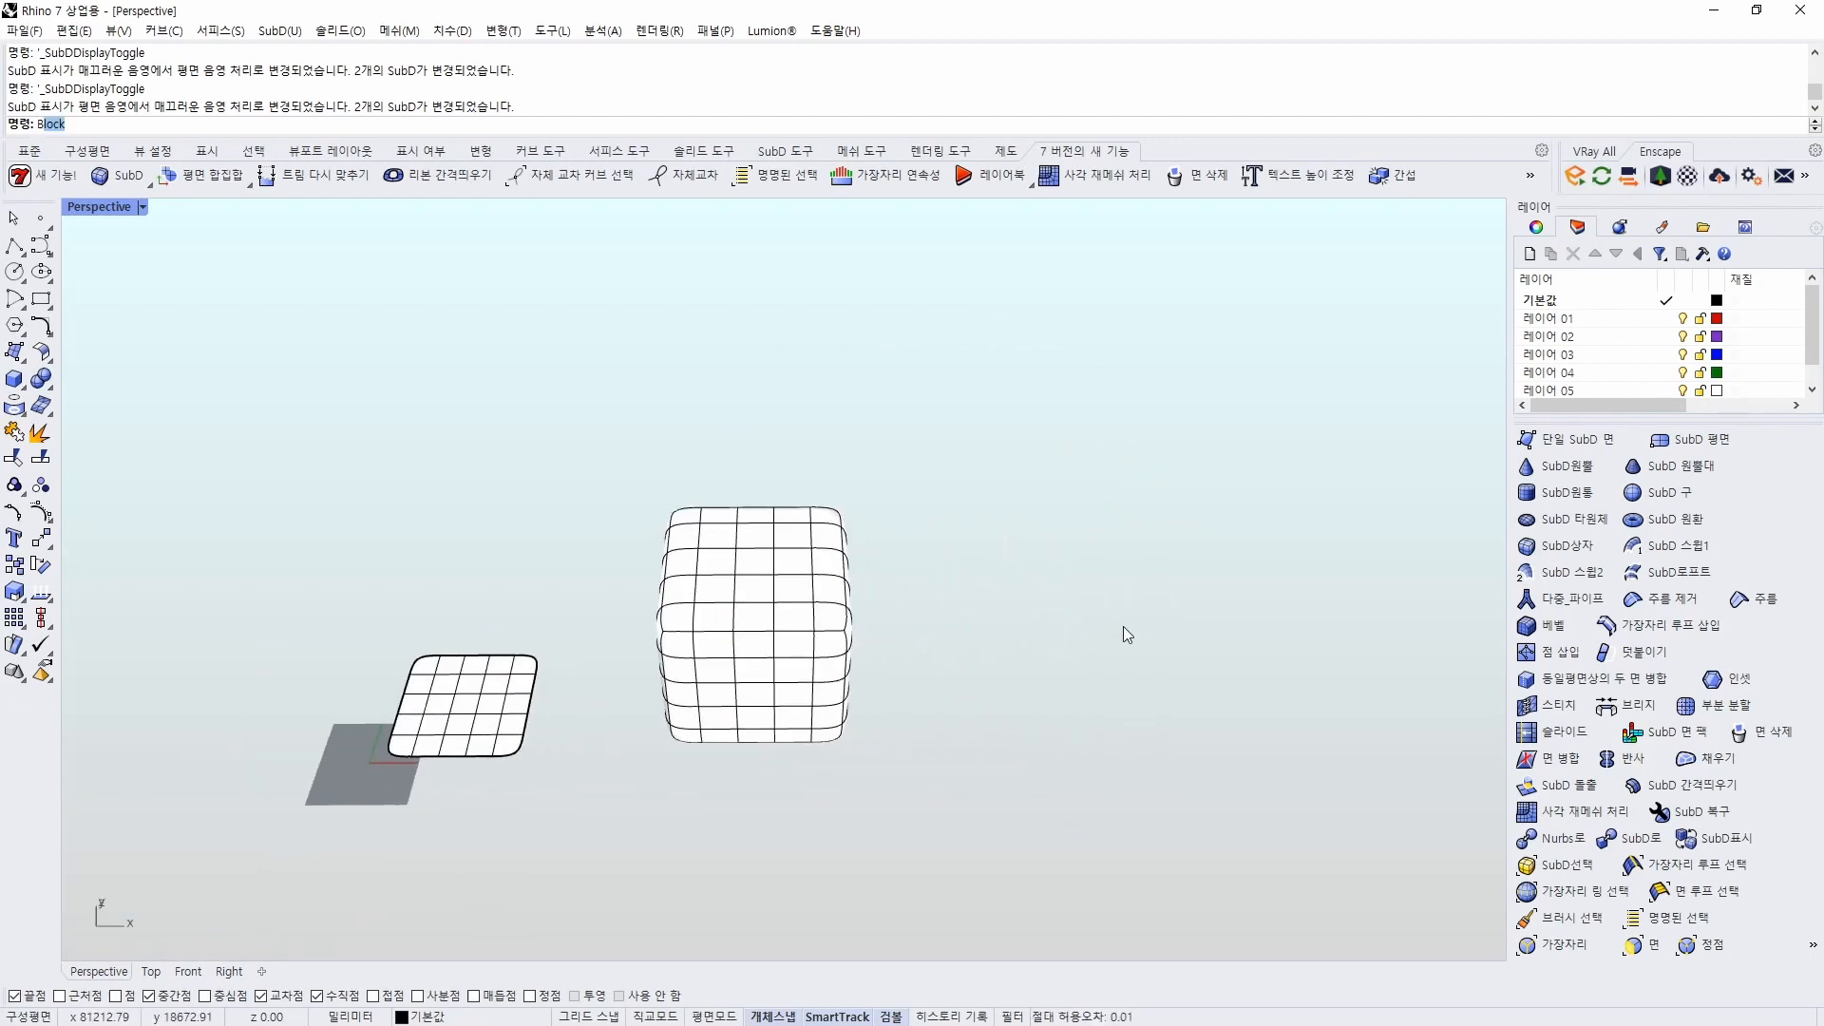
{"action": "key", "text": "Return"}
{"action": "left_click", "coordinate": [977, 741]}
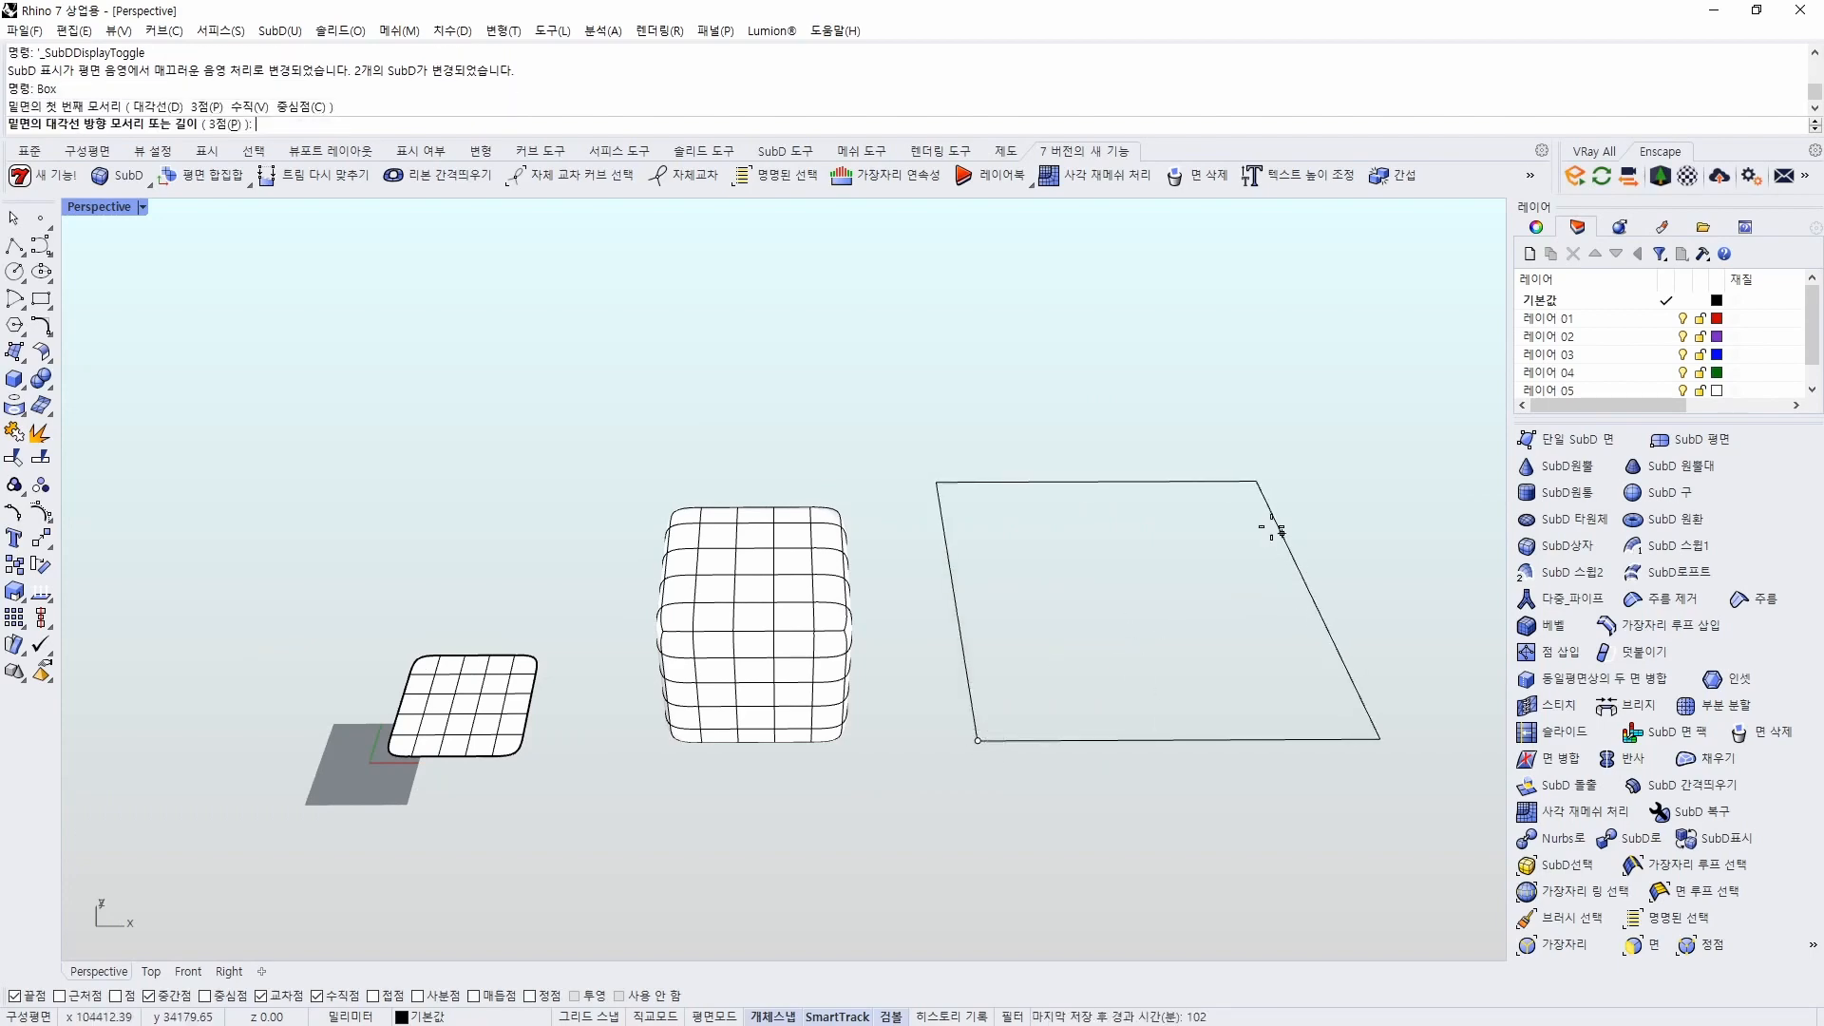
{"action": "left_click", "coordinate": [1108, 573]}
{"action": "left_click", "coordinate": [1180, 354]}
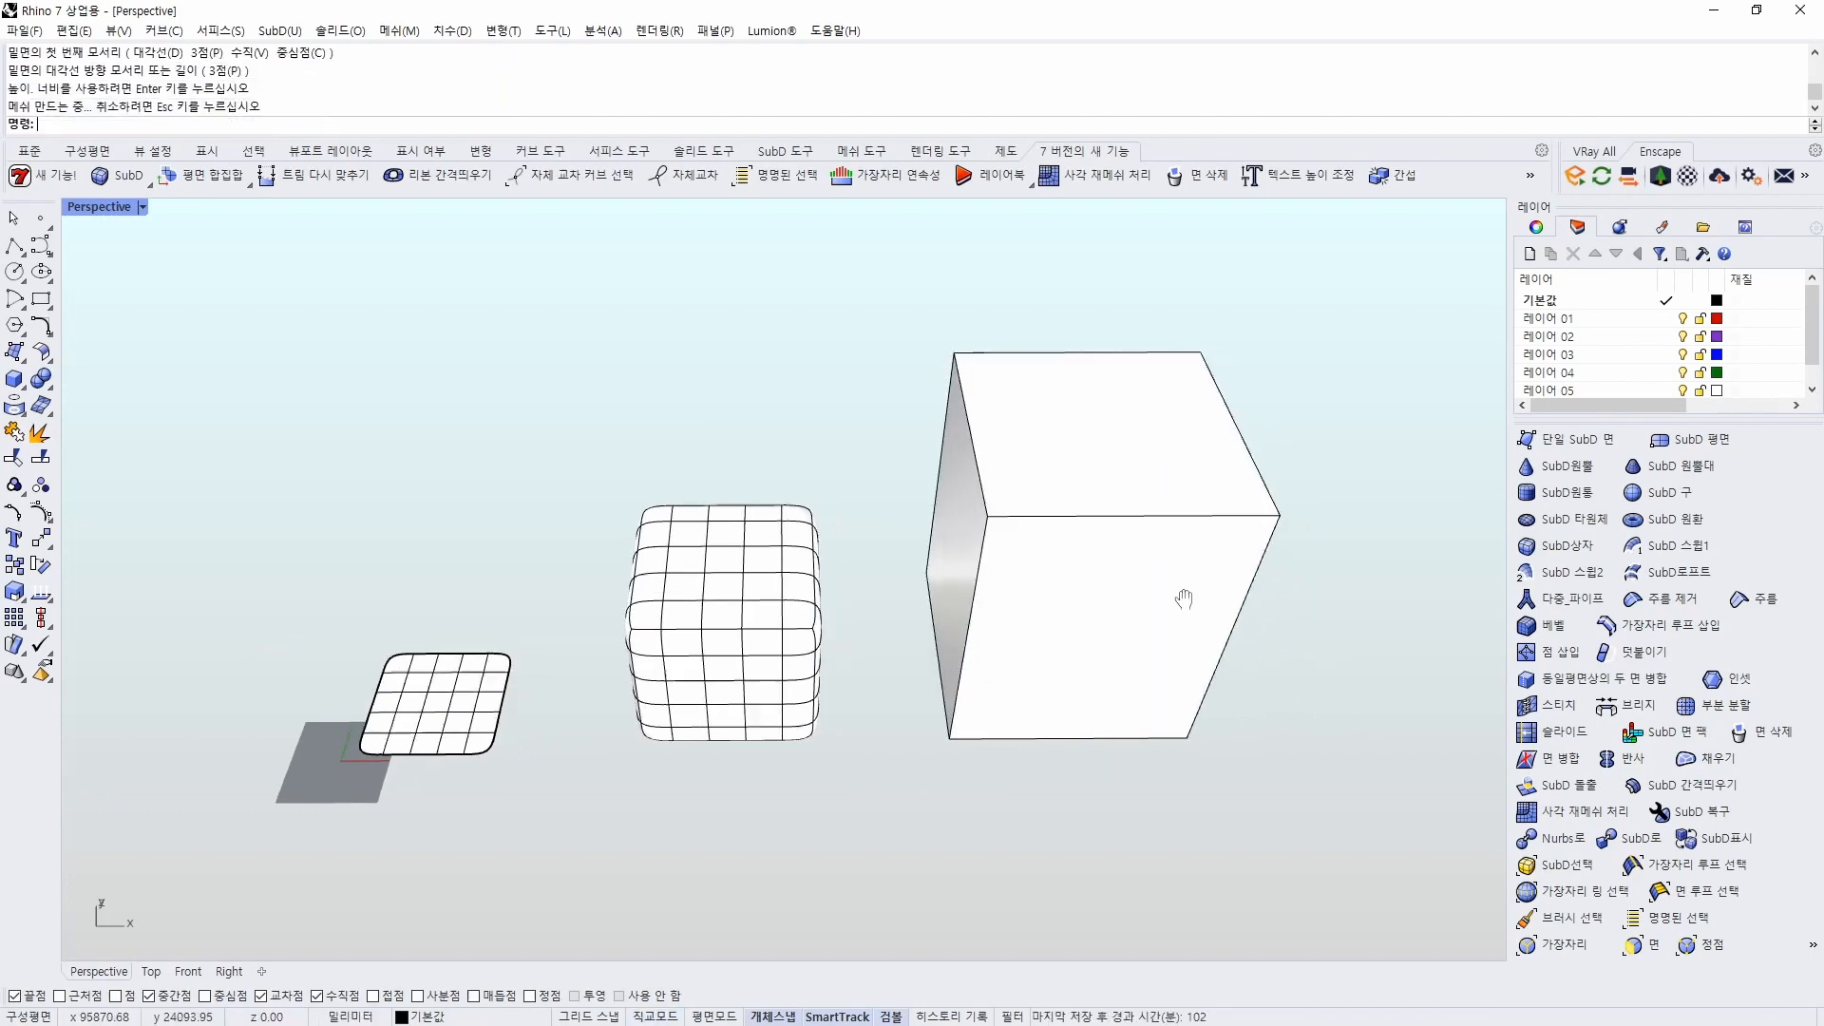
{"action": "mouse_move", "coordinate": [1181, 598]}
{"action": "right_mouse_down"}
{"action": "mouse_move", "coordinate": [1140, 656]}
{"action": "mouse_move", "coordinate": [1113, 623]}
{"action": "right_mouse_up"}
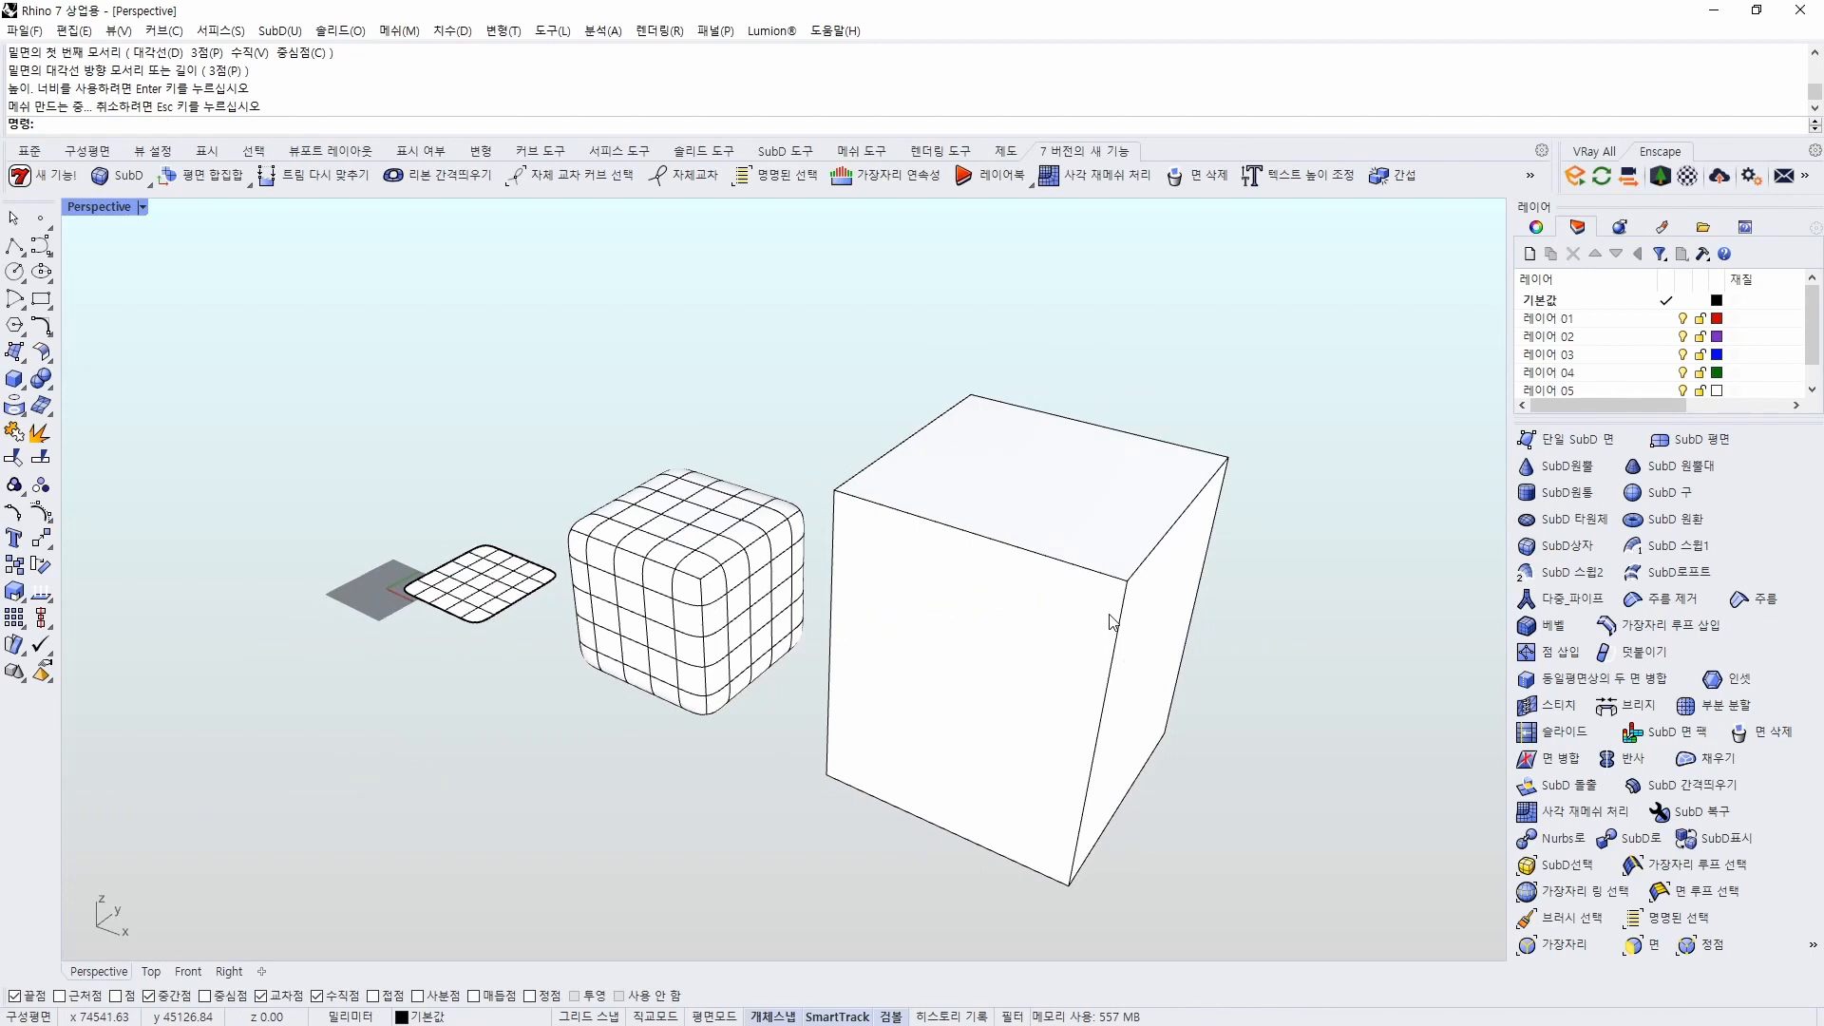
Move the solid box's front face inward along the Y direction and deselect it
{"action": "left_click", "coordinate": [978, 641], "text": "ctrl+shift"}
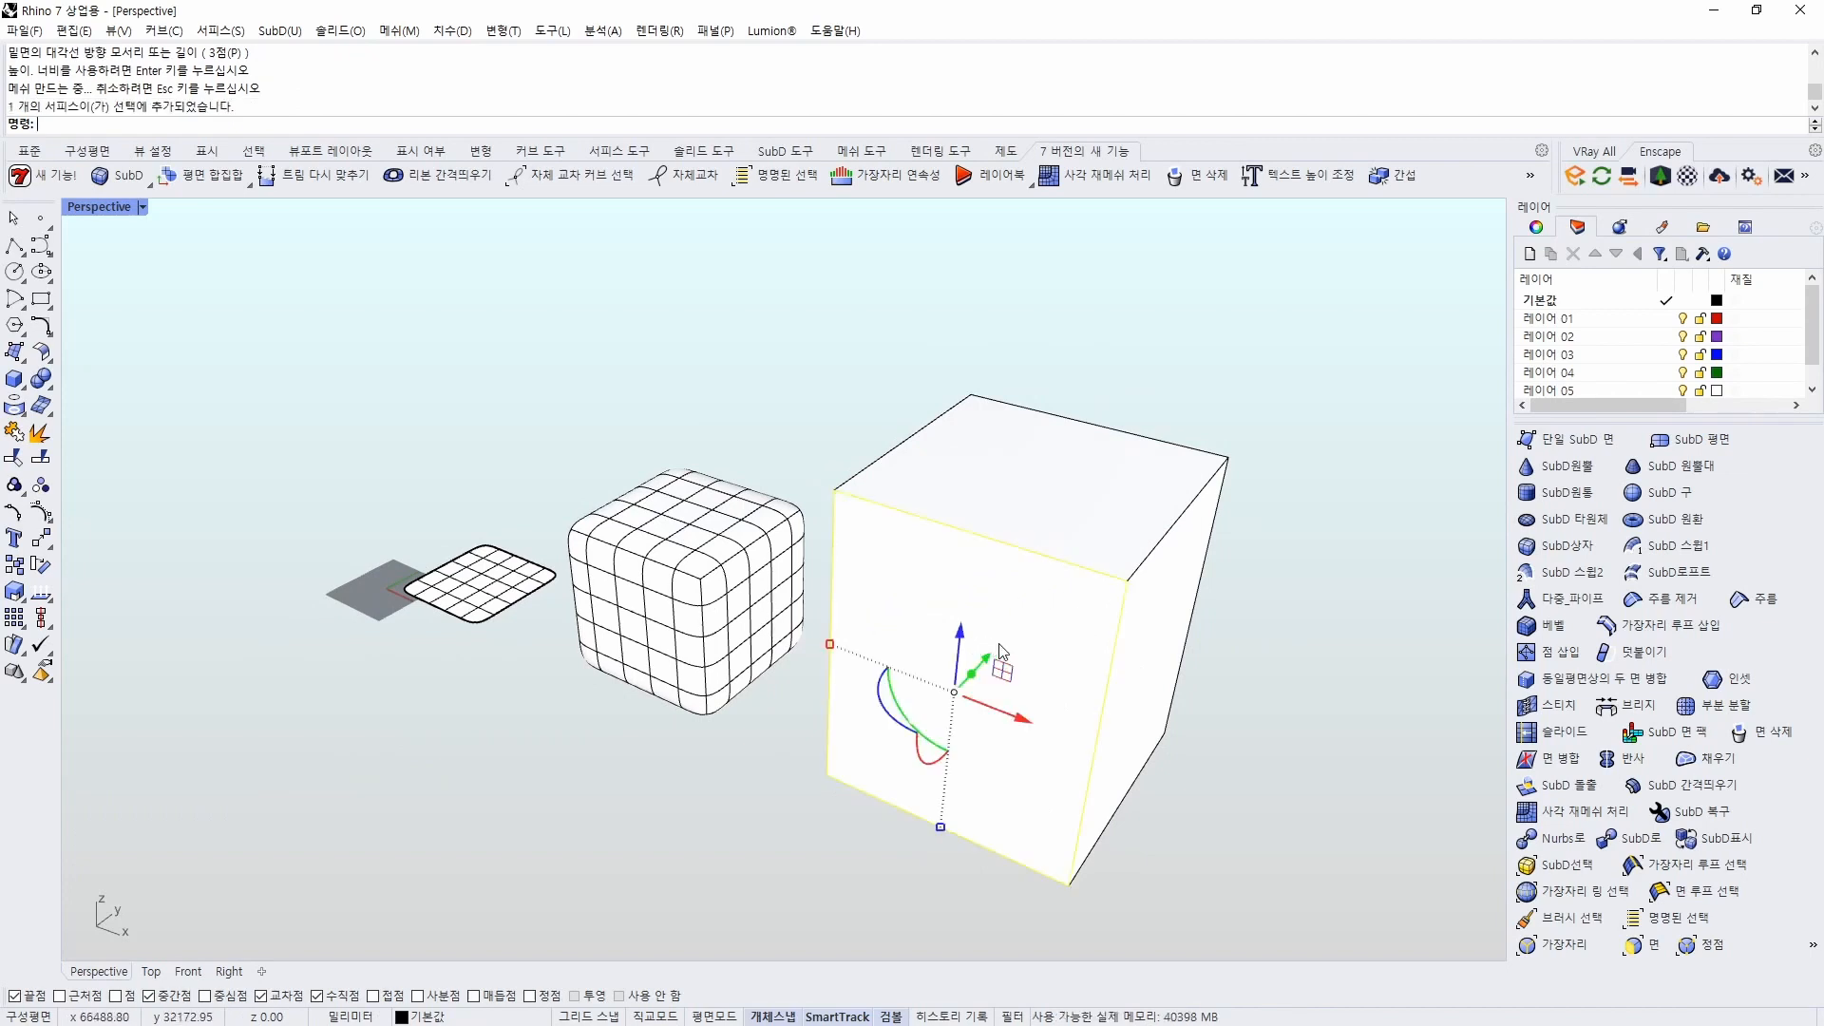
{"action": "left_click_drag", "start_coordinate": [995, 649], "coordinate": [1074, 588]}
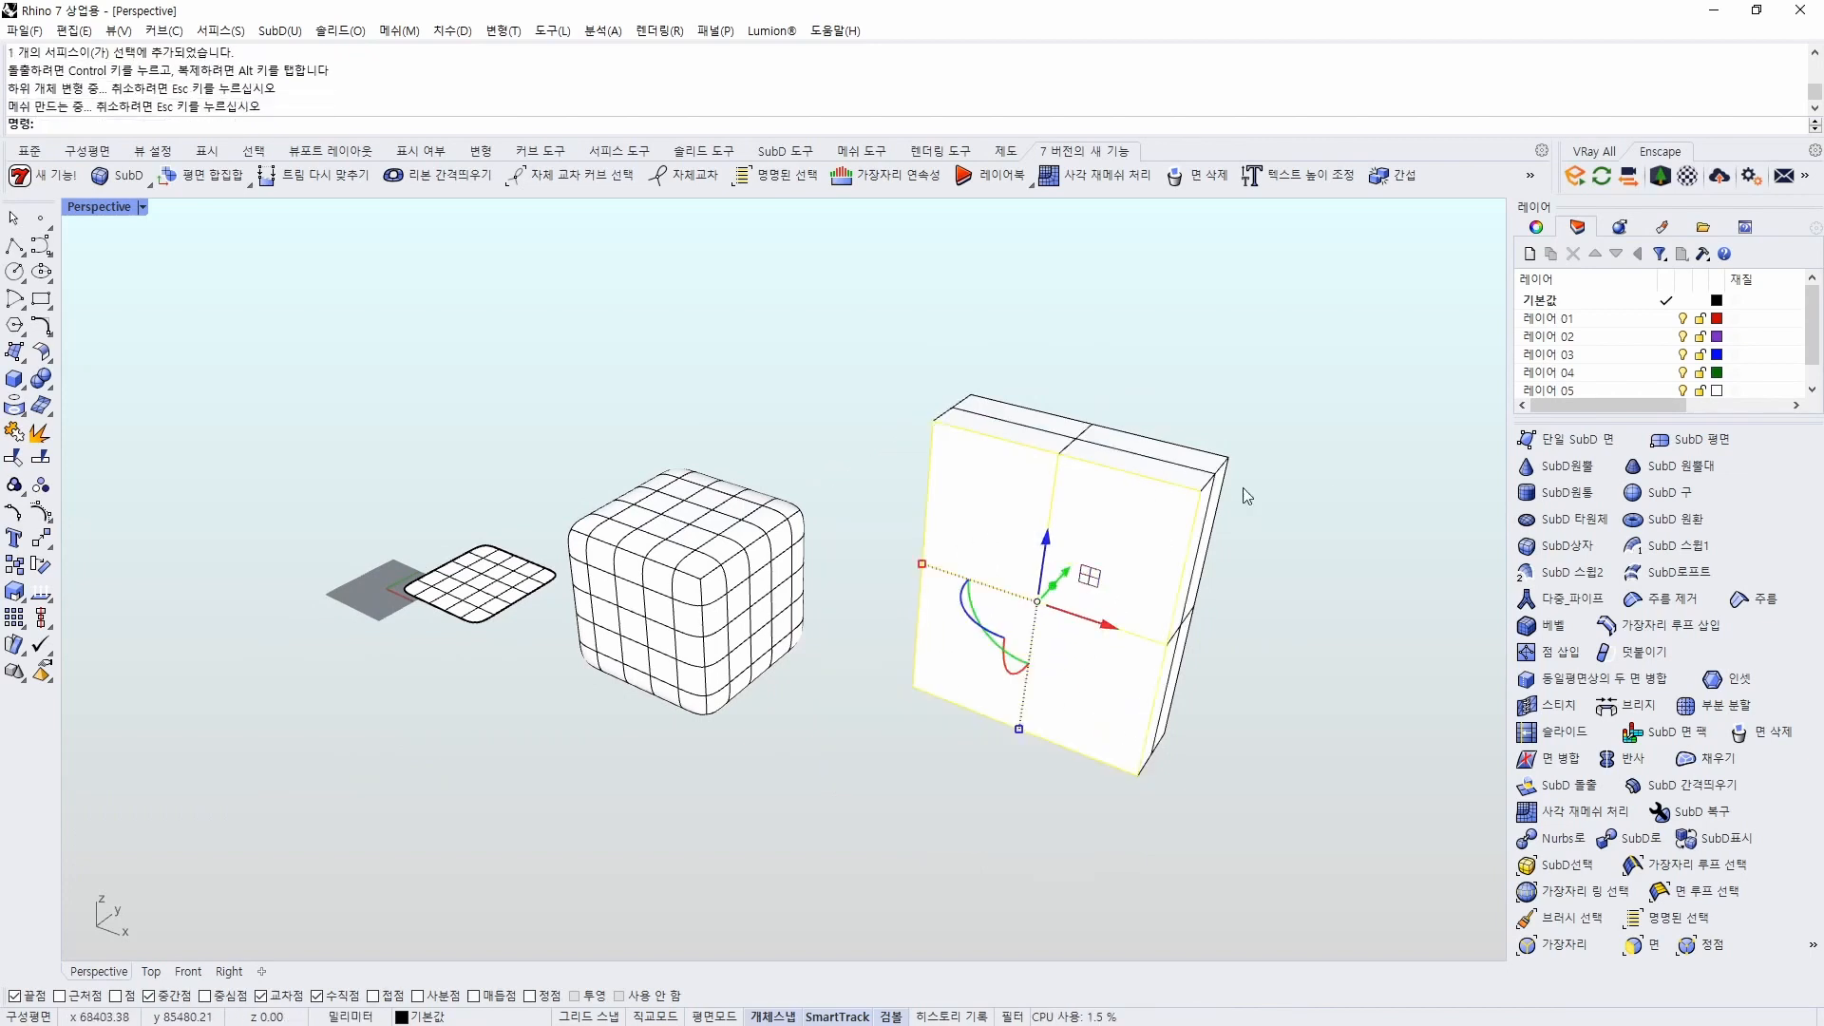
{"action": "left_click", "coordinate": [1330, 489]}
Move the solid box's short top side edge inward along X, and undo both the edge and the face moves
{"action": "left_click", "coordinate": [1207, 479], "text": "ctrl+shift"}
{"action": "left_click_drag", "start_coordinate": [1298, 496], "coordinate": [1166, 463]}
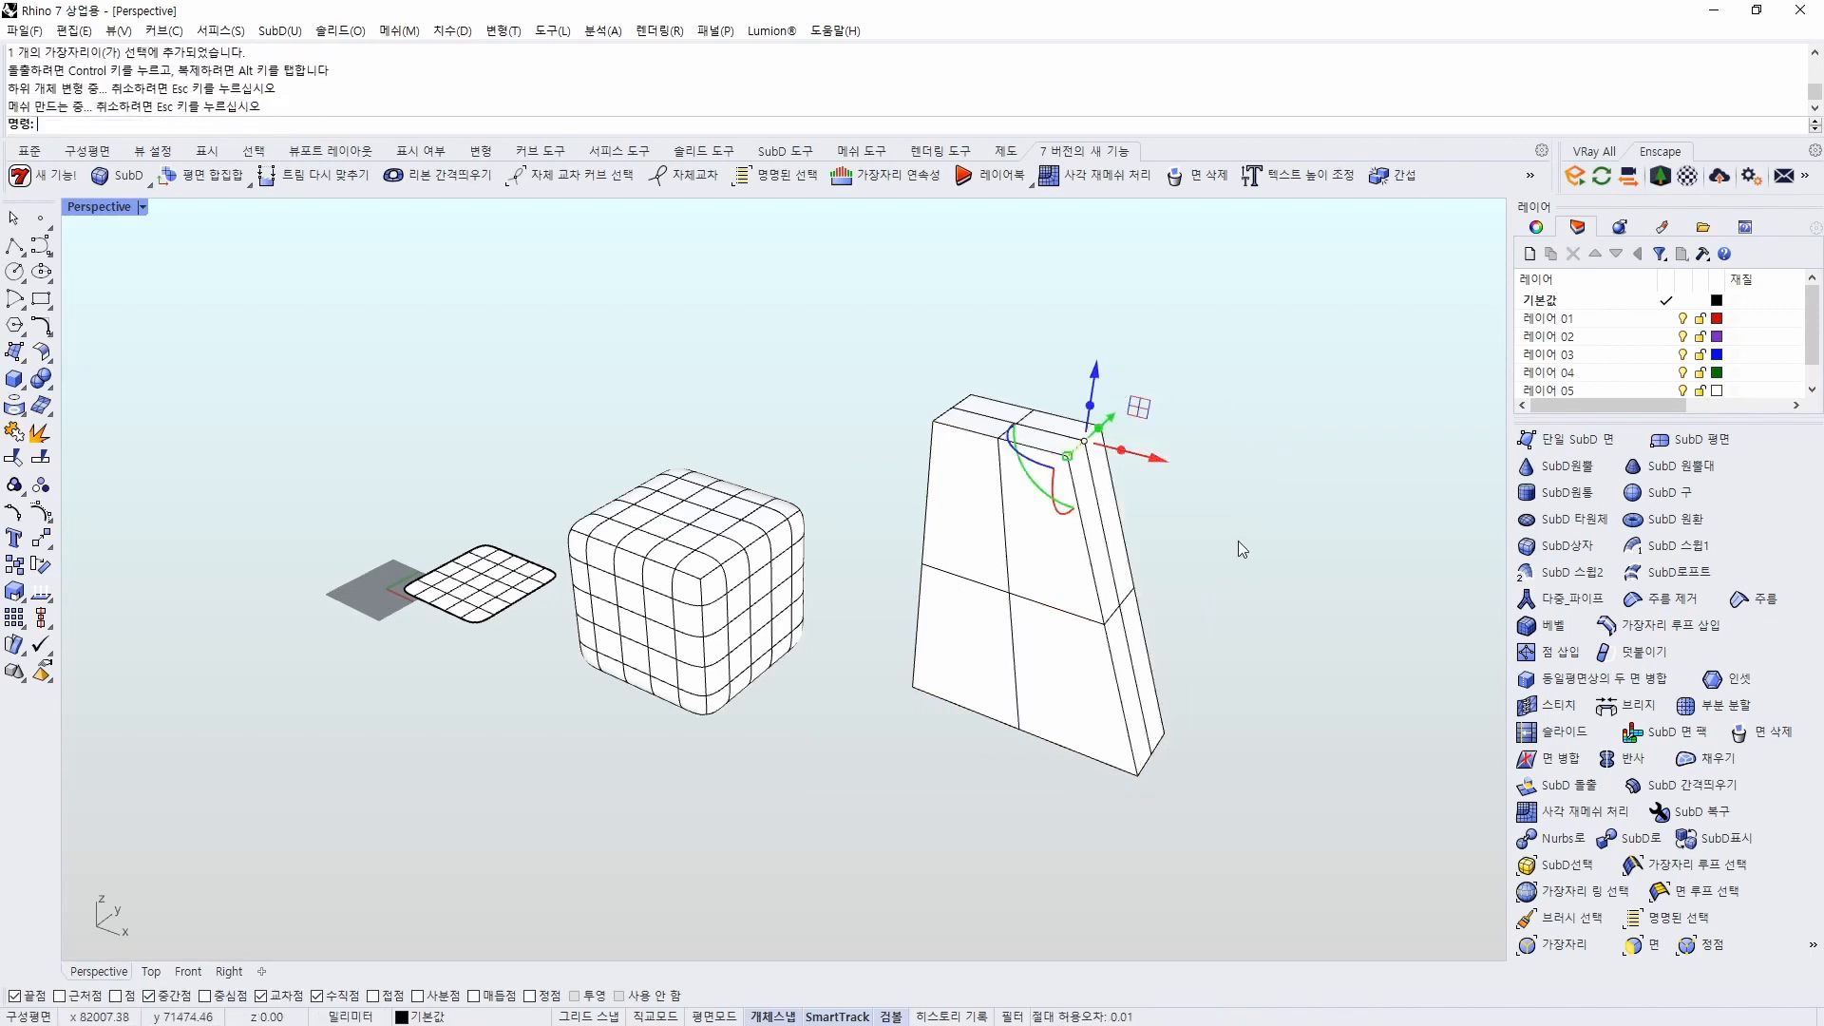
{"action": "left_click", "coordinate": [1321, 528]}
{"action": "key", "text": "ctrl+z"}
{"action": "key", "text": "ctrl+z"}
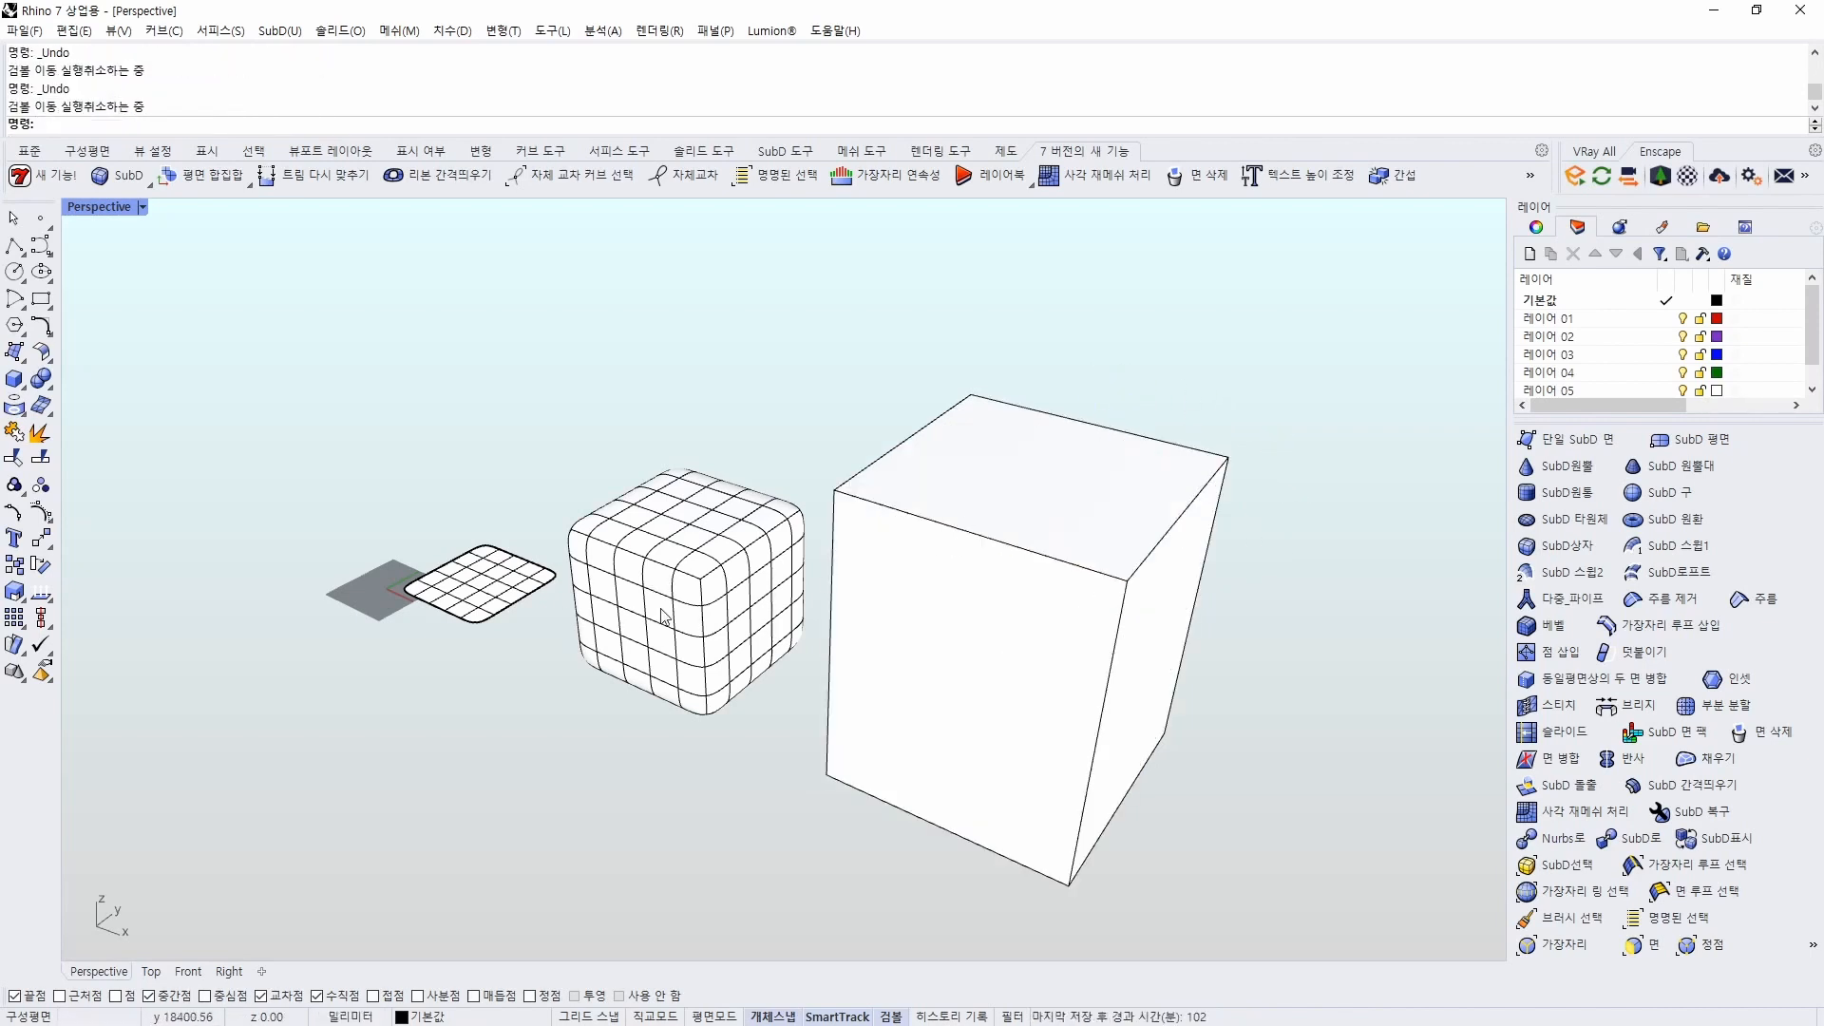
Select in turn a face, an edge and a vertex near the SubD box's top front corner, clearing each selection
{"action": "scroll", "coordinate": [741, 537], "scroll_direction": "up", "scroll_amount": 5}
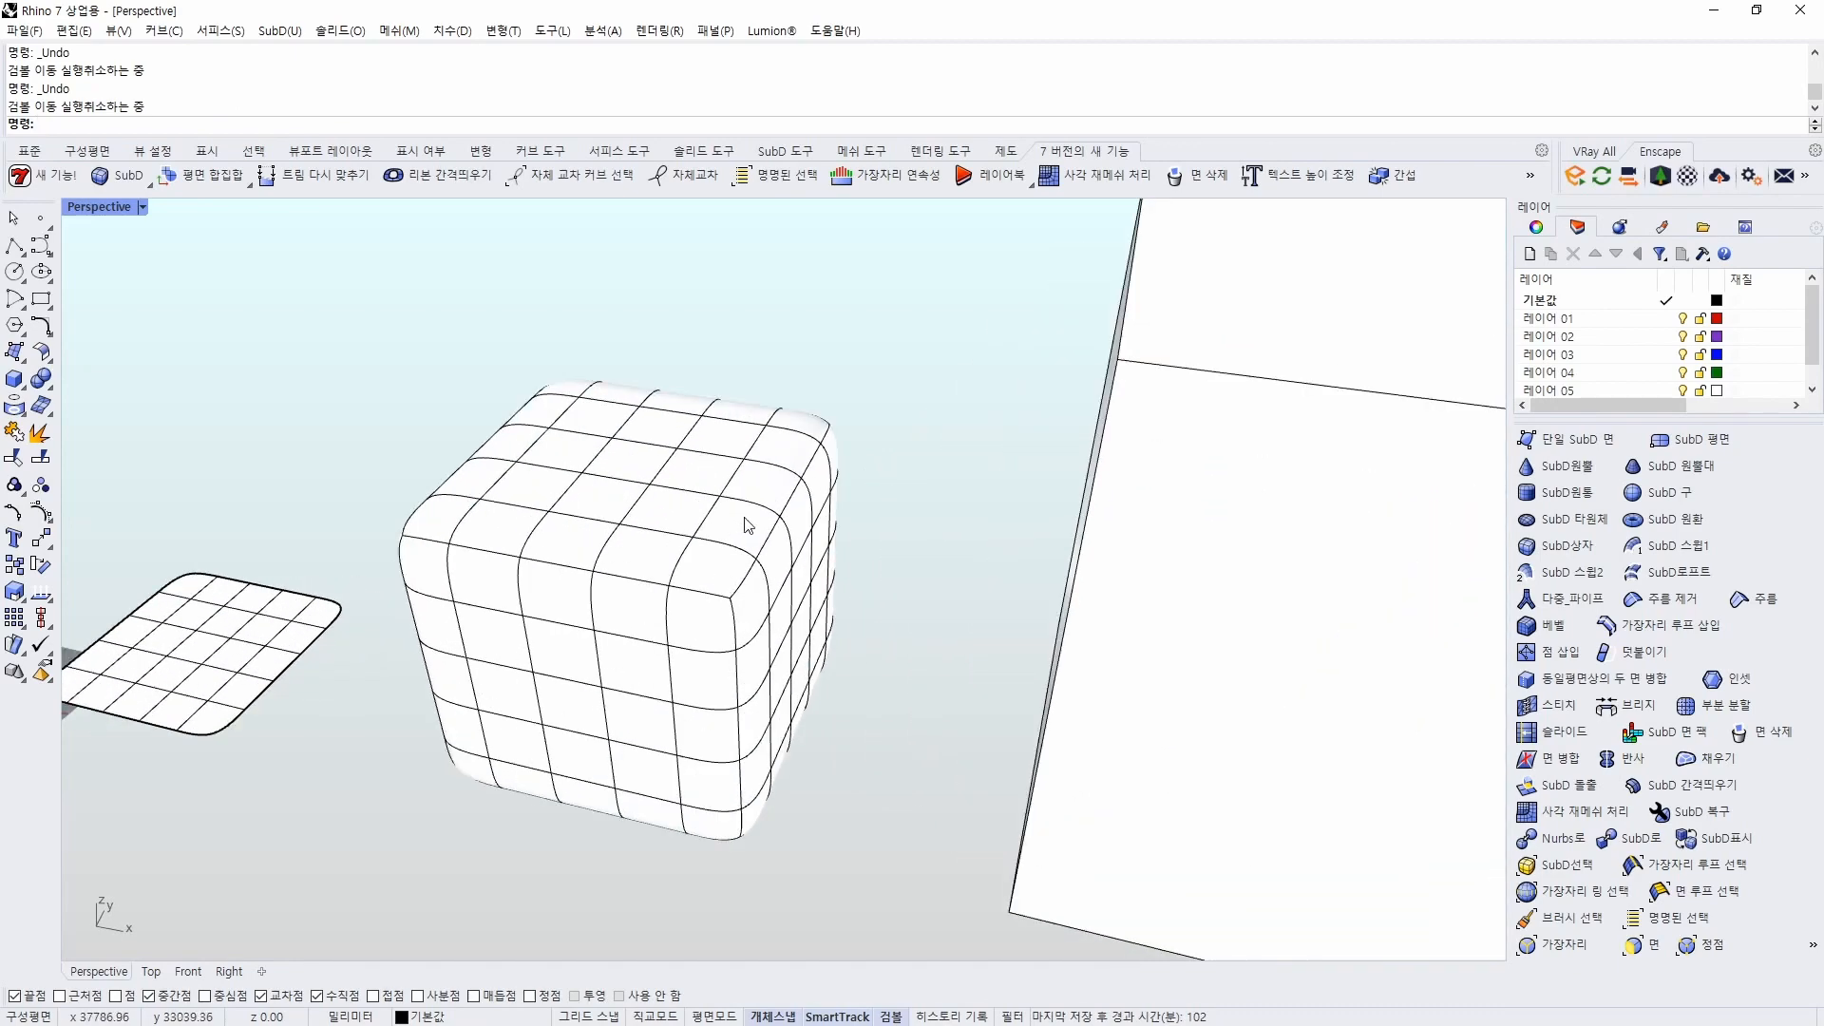
{"action": "left_click", "coordinate": [746, 525], "text": "ctrl+shift"}
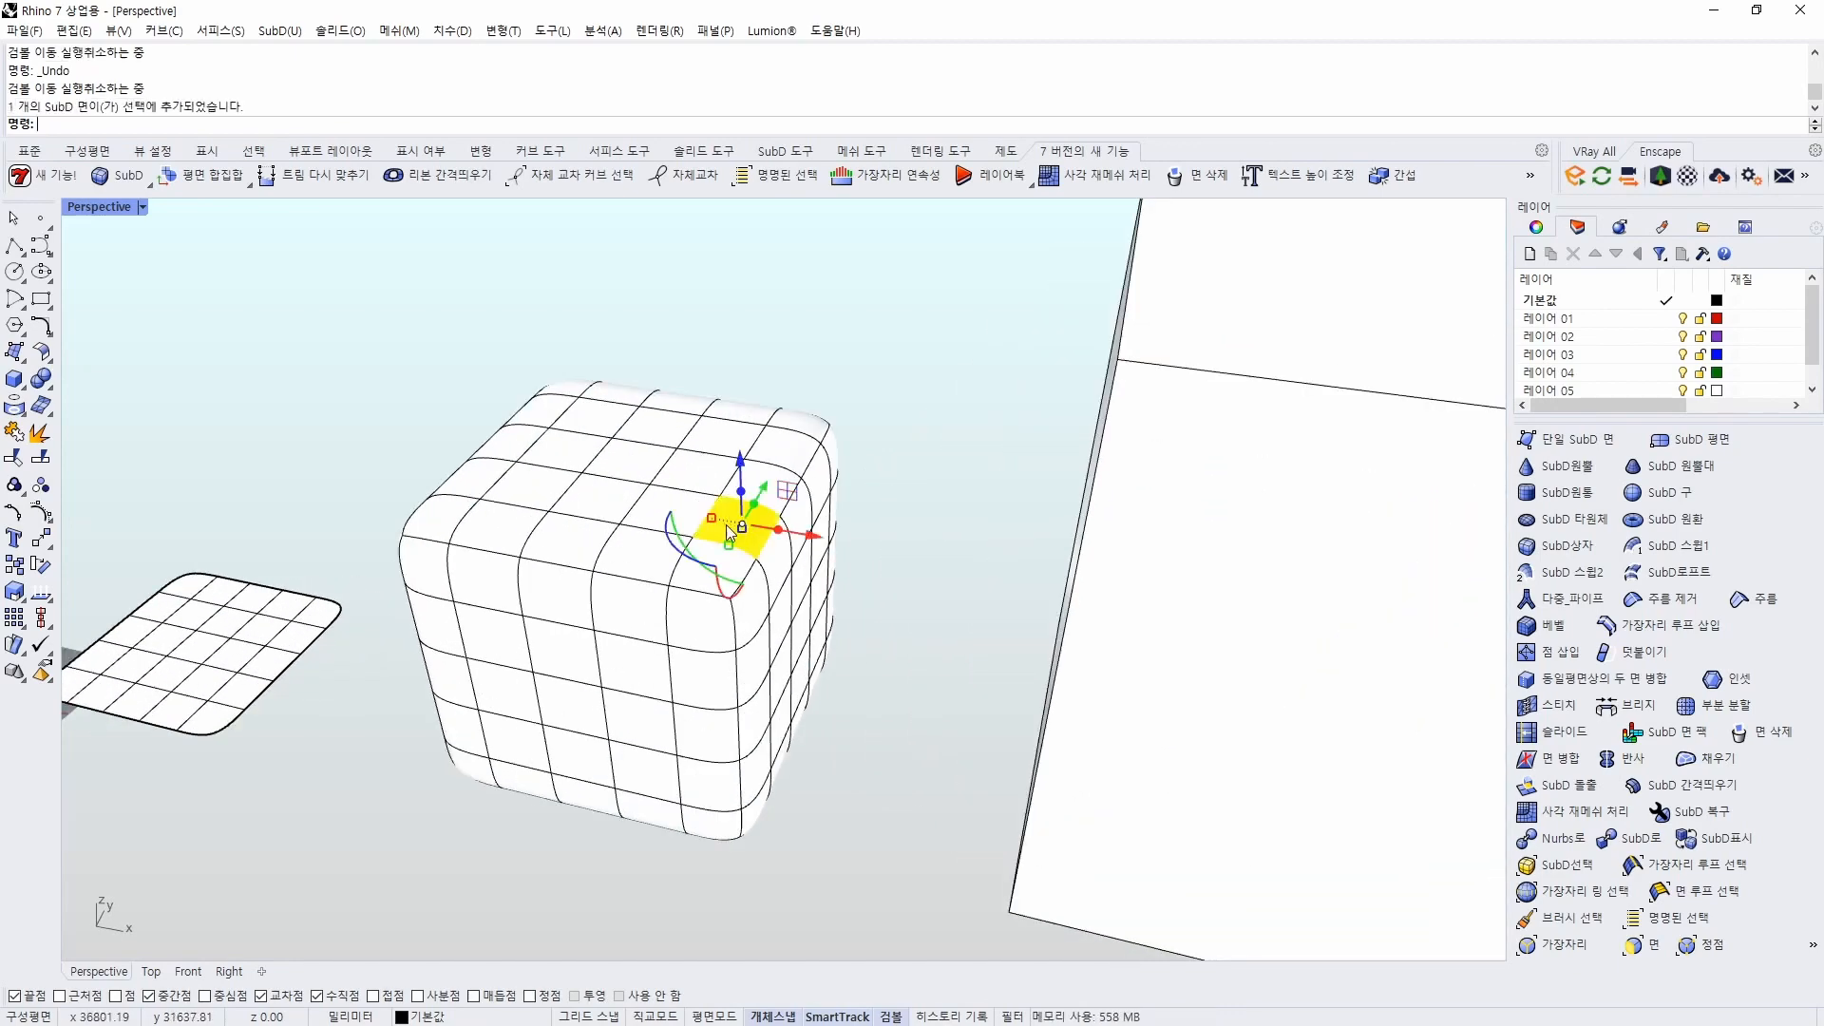
{"action": "left_click", "coordinate": [953, 594]}
{"action": "left_click", "coordinate": [762, 560], "text": "ctrl+shift"}
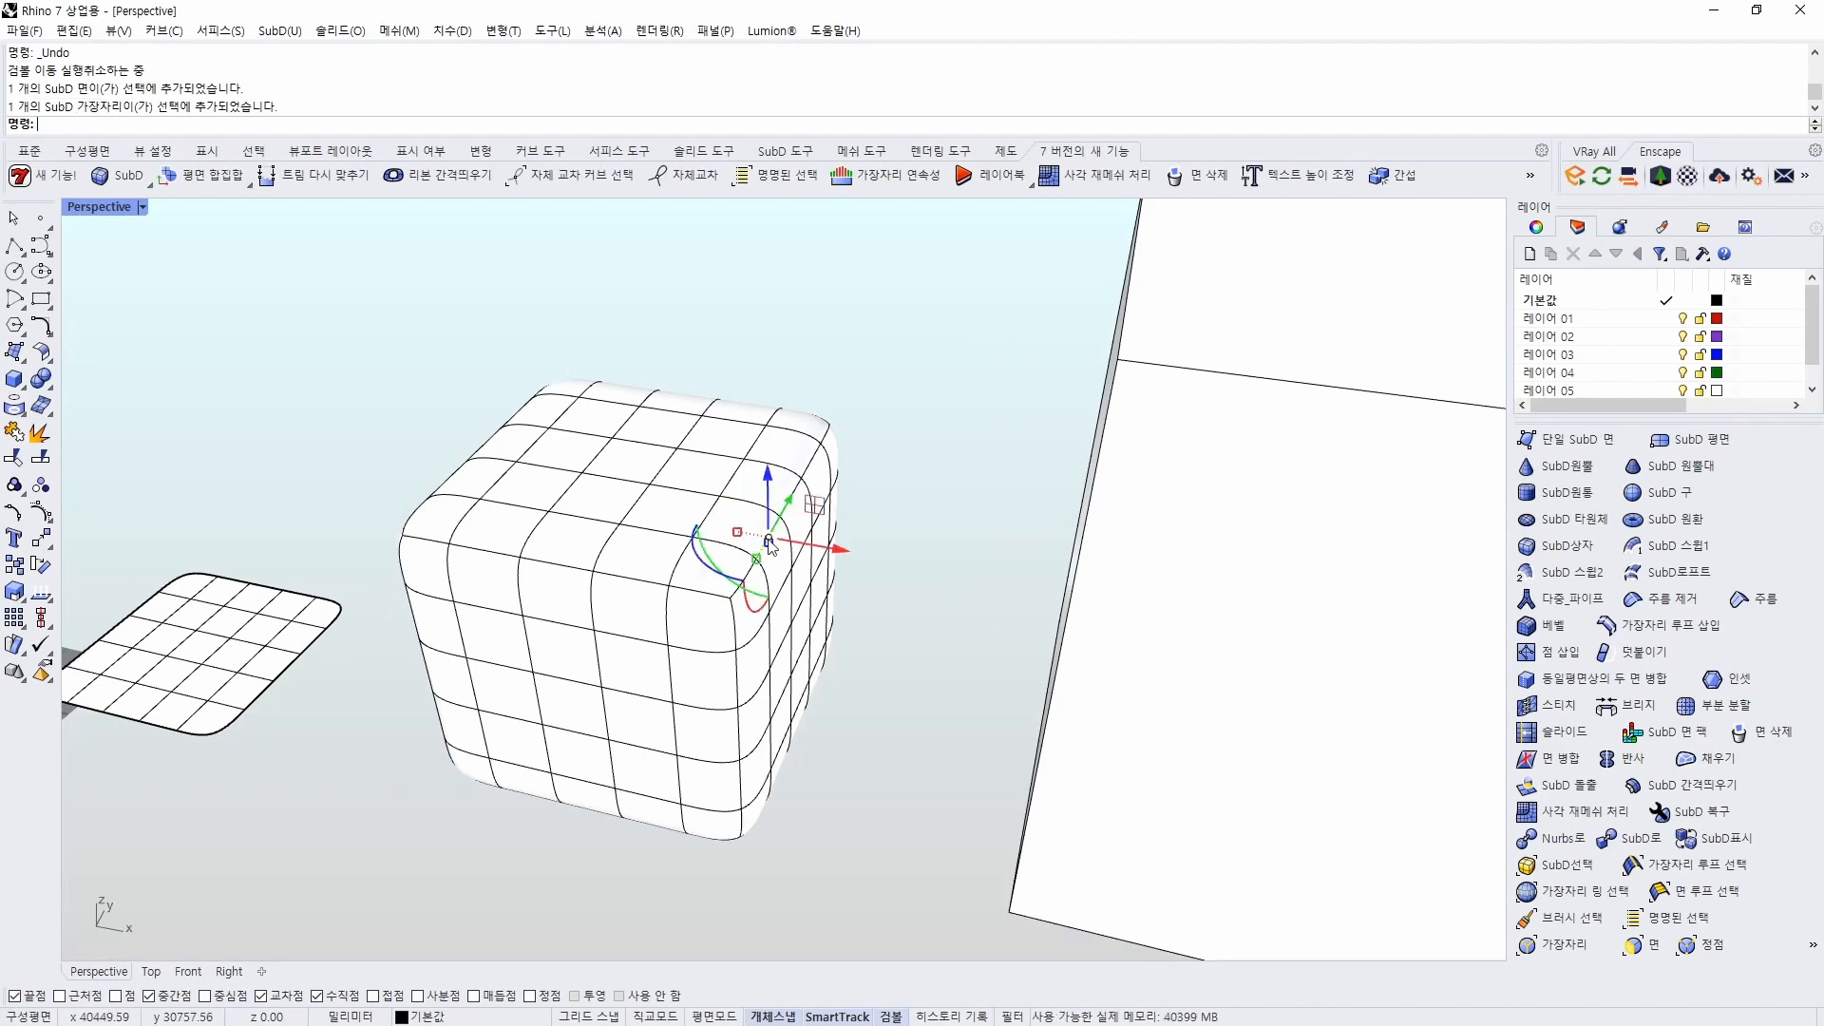
{"action": "left_click", "coordinate": [940, 608]}
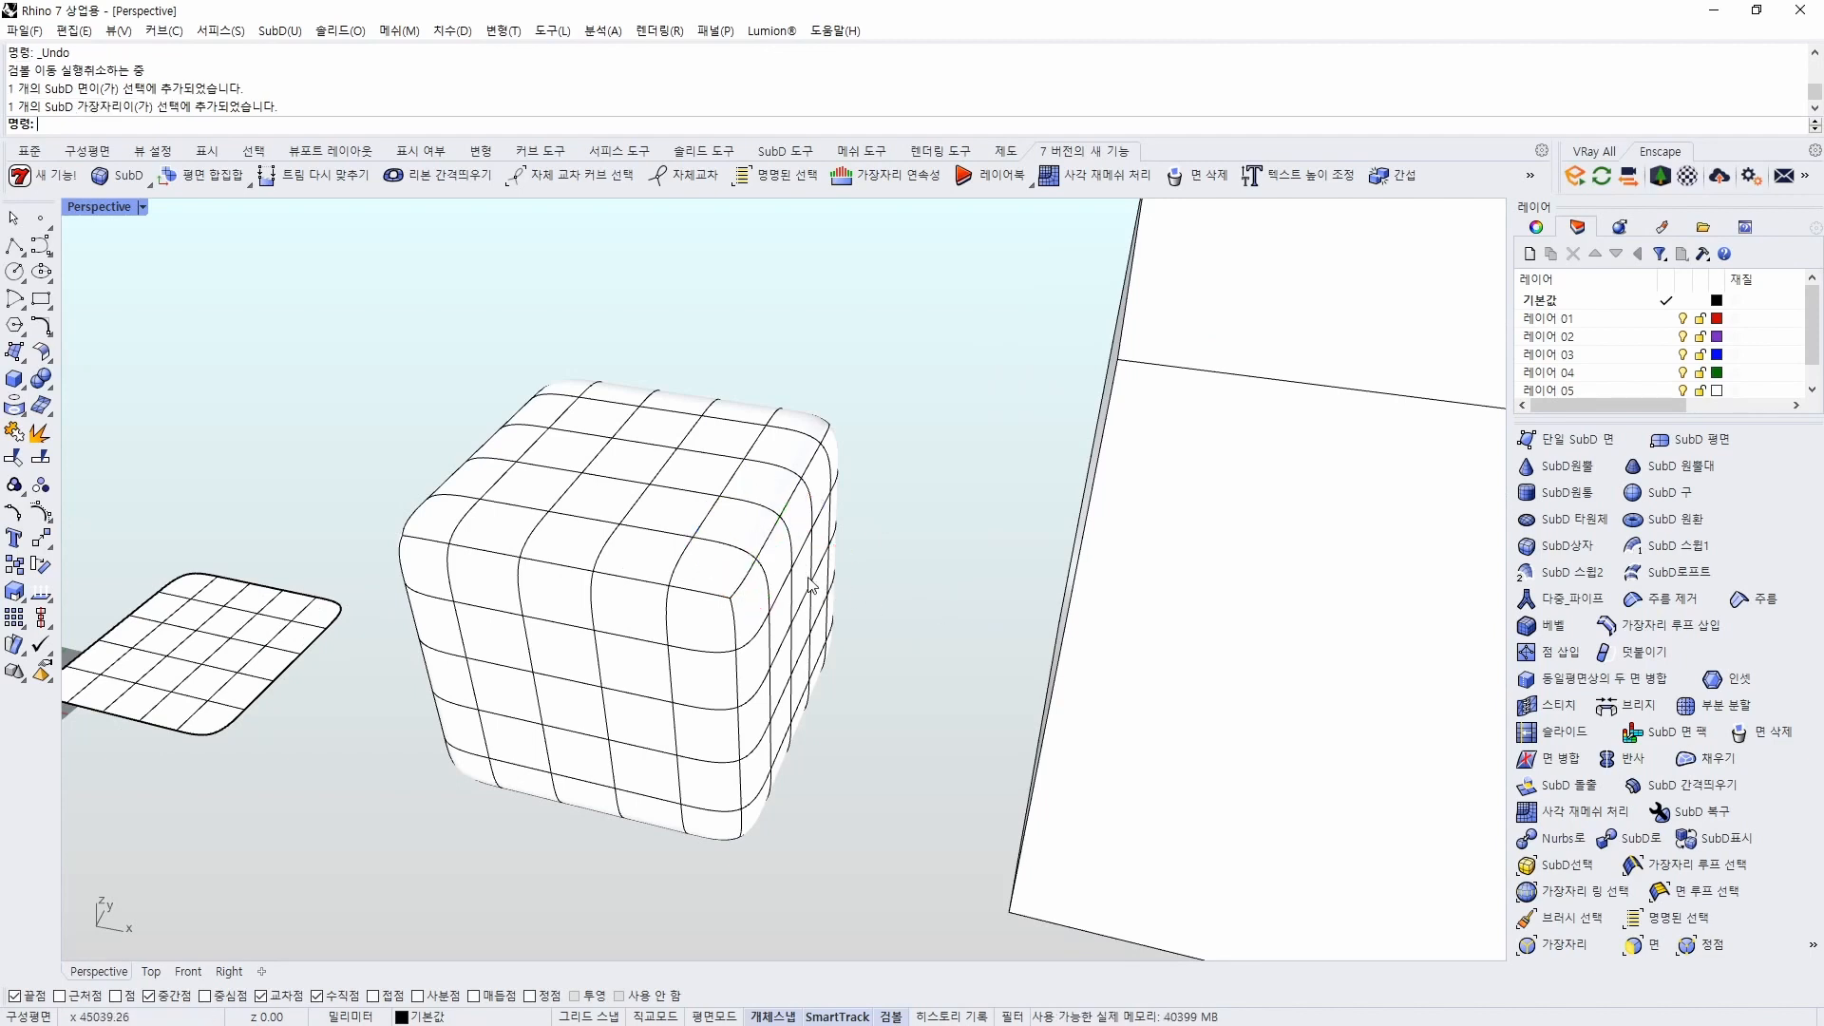
{"action": "left_click", "coordinate": [755, 561], "text": "ctrl+shift"}
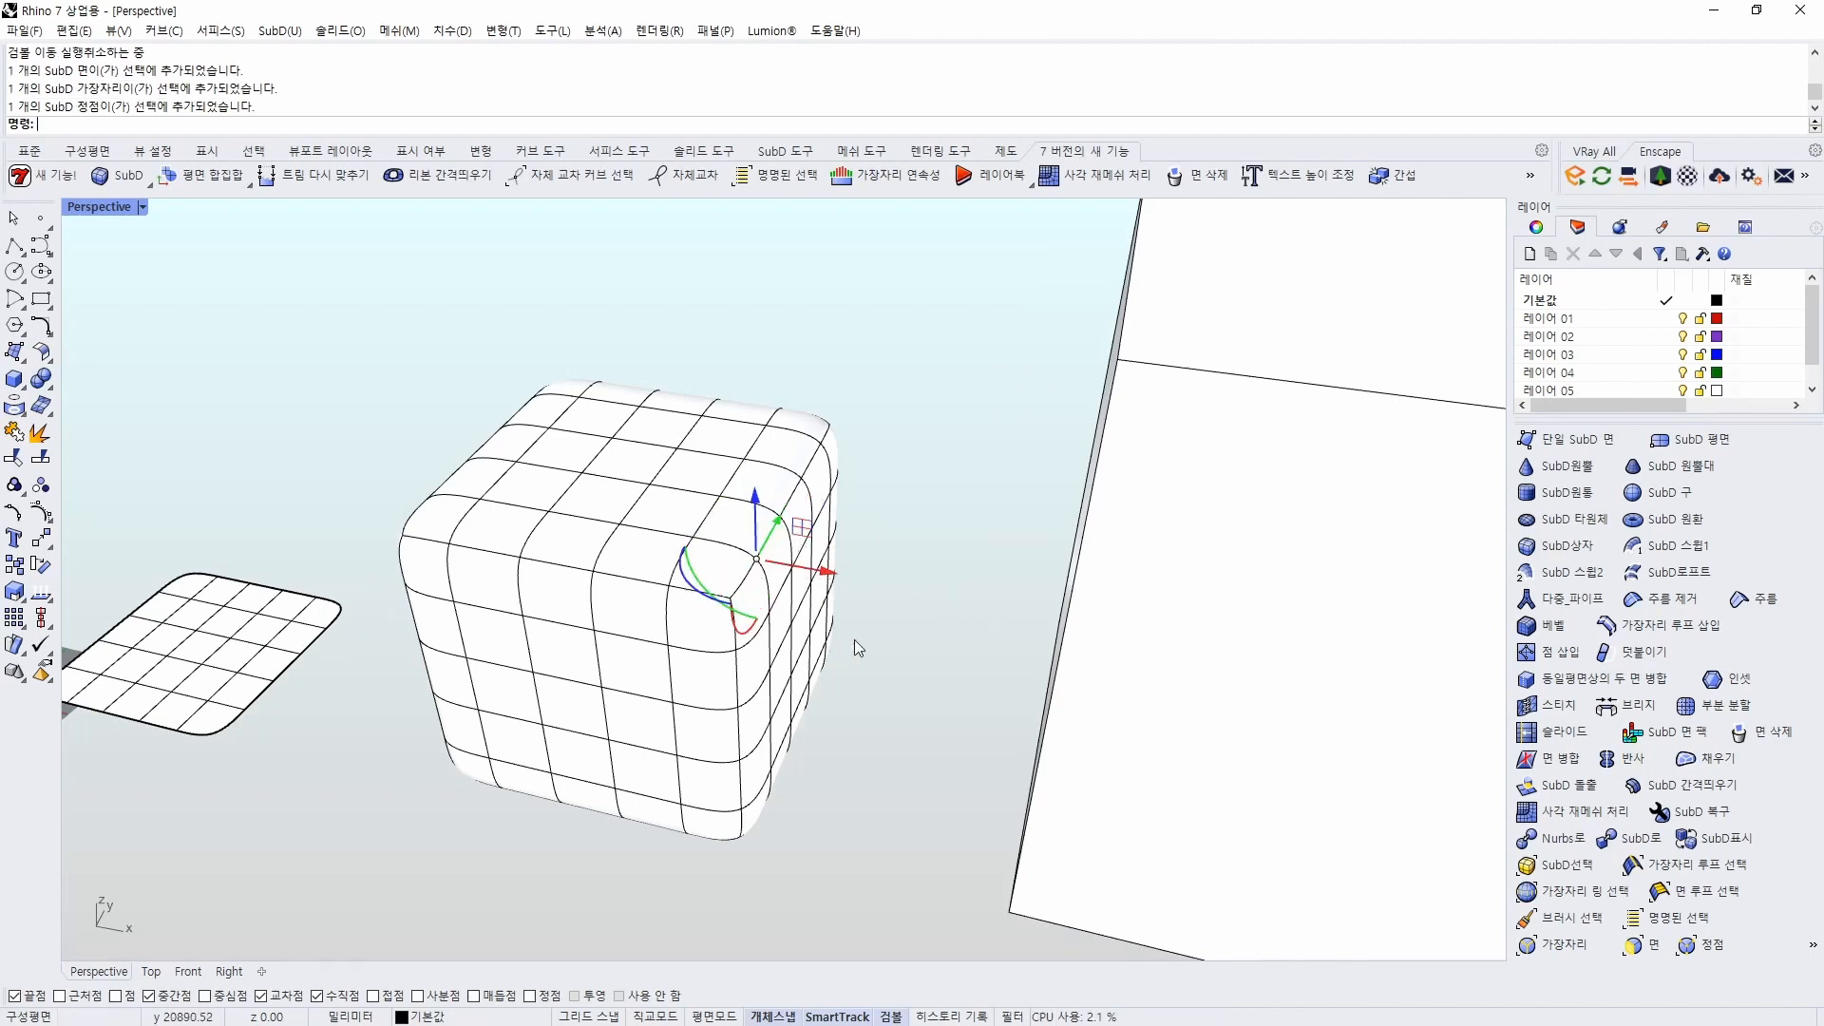
{"action": "left_click", "coordinate": [926, 711]}
{"action": "scroll", "coordinate": [969, 656], "scroll_direction": "down", "scroll_amount": 4}
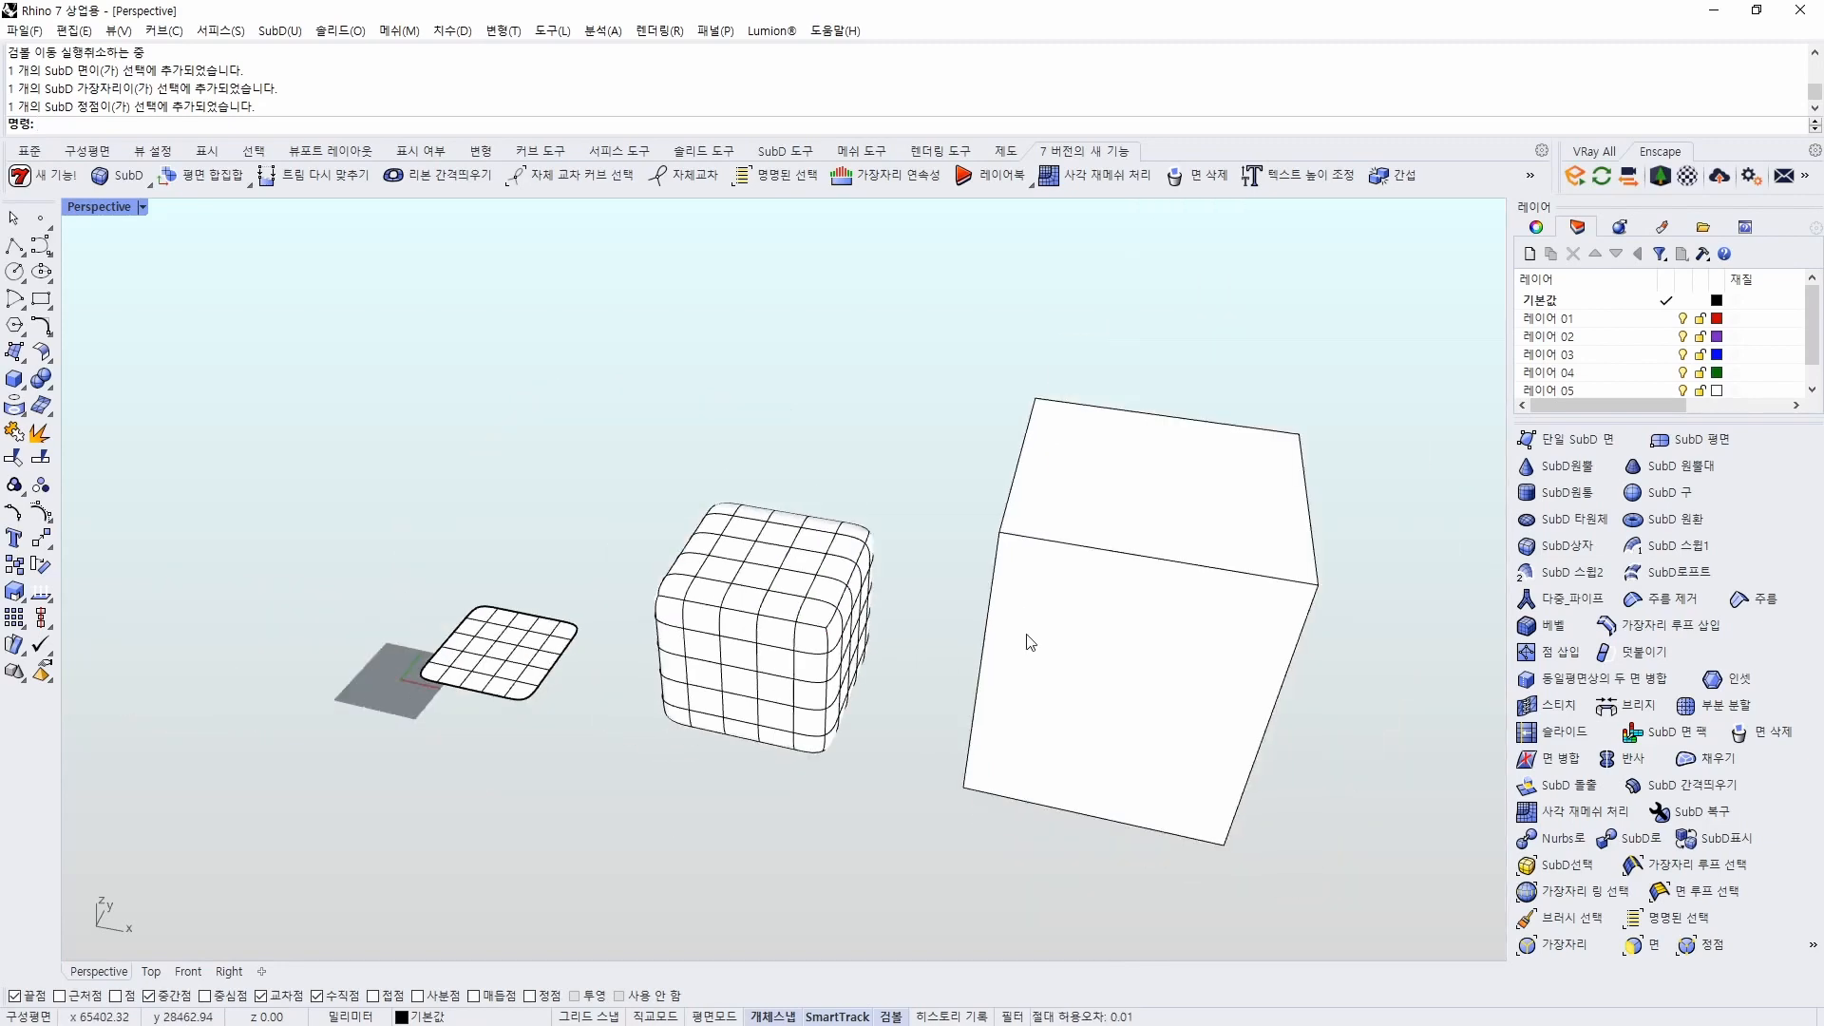
Move the whole SubD box with the gumball and undo the move
{"action": "left_click", "coordinate": [746, 571]}
{"action": "left_click_drag", "start_coordinate": [801, 614], "coordinate": [885, 460]}
{"action": "key", "text": "ctrl+z"}
Try moving the whole solid box along the X direction and delete the solid box
{"action": "left_click", "coordinate": [1240, 587]}
{"action": "left_click_drag", "start_coordinate": [1201, 628], "coordinate": [1344, 653]}
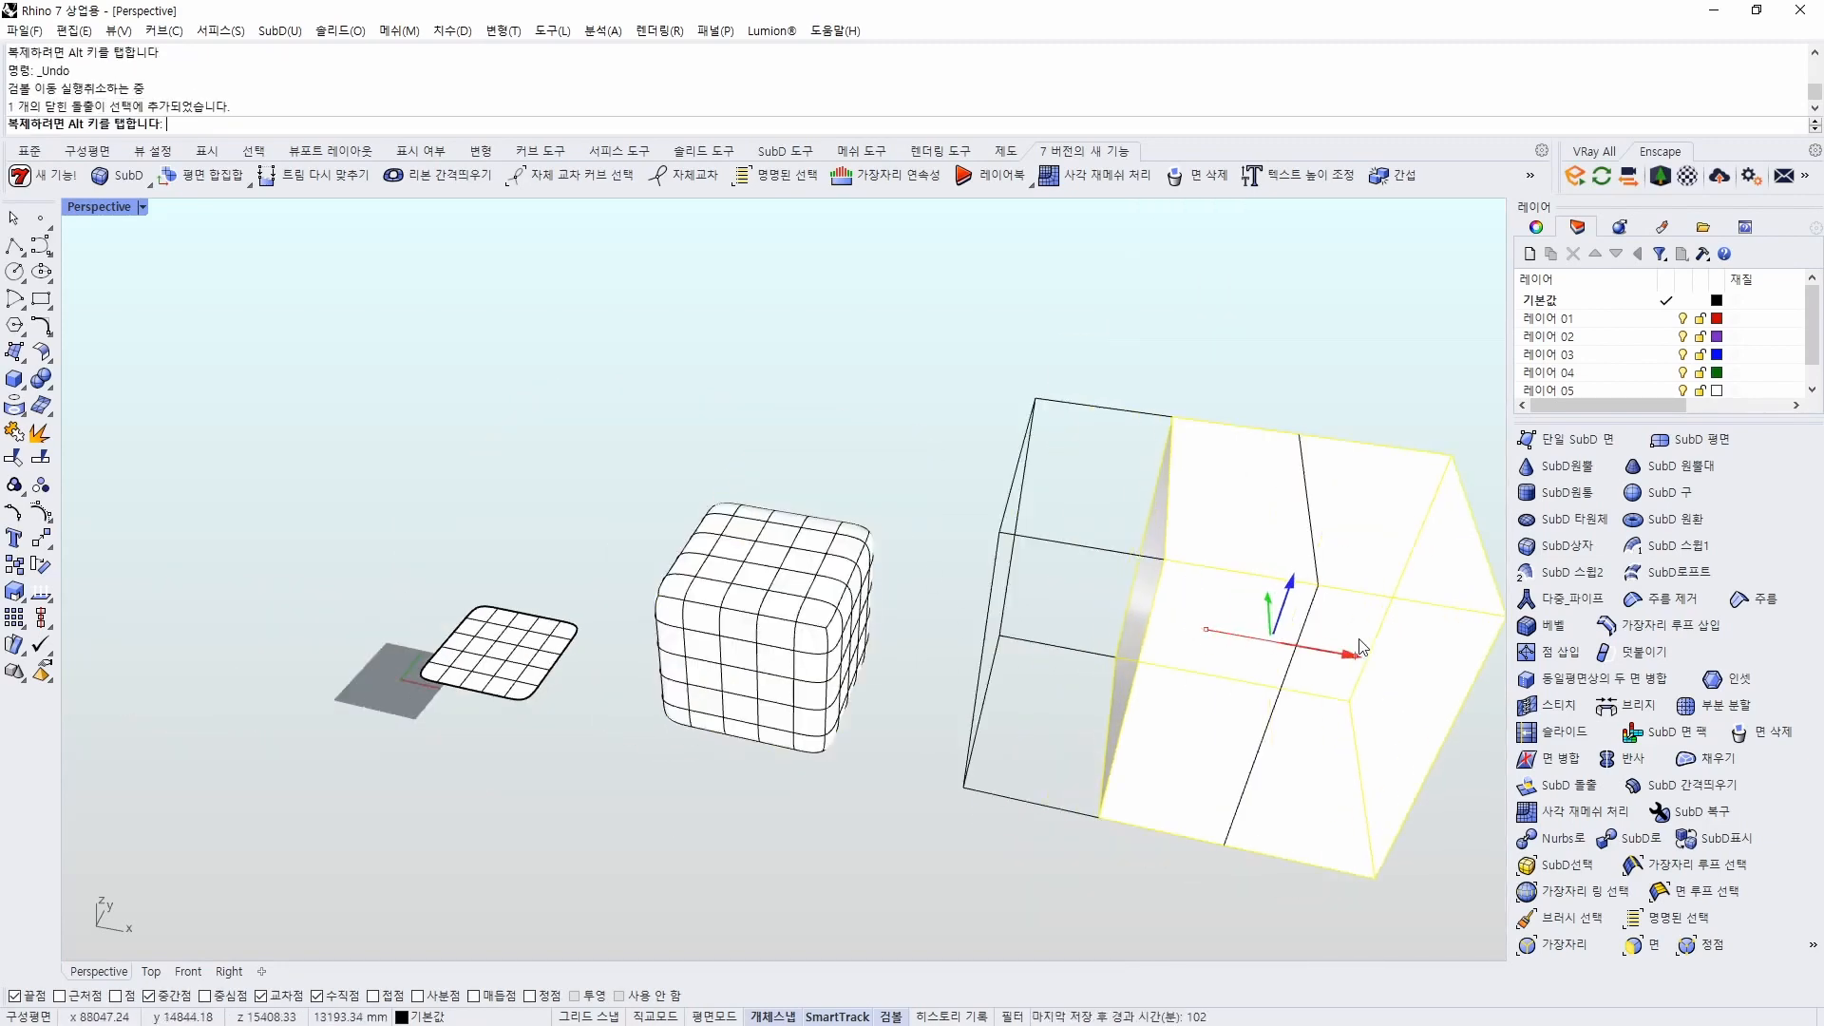
{"action": "right_click_drag", "start_coordinate": [1178, 766], "coordinate": [1034, 739], "text": "shift"}
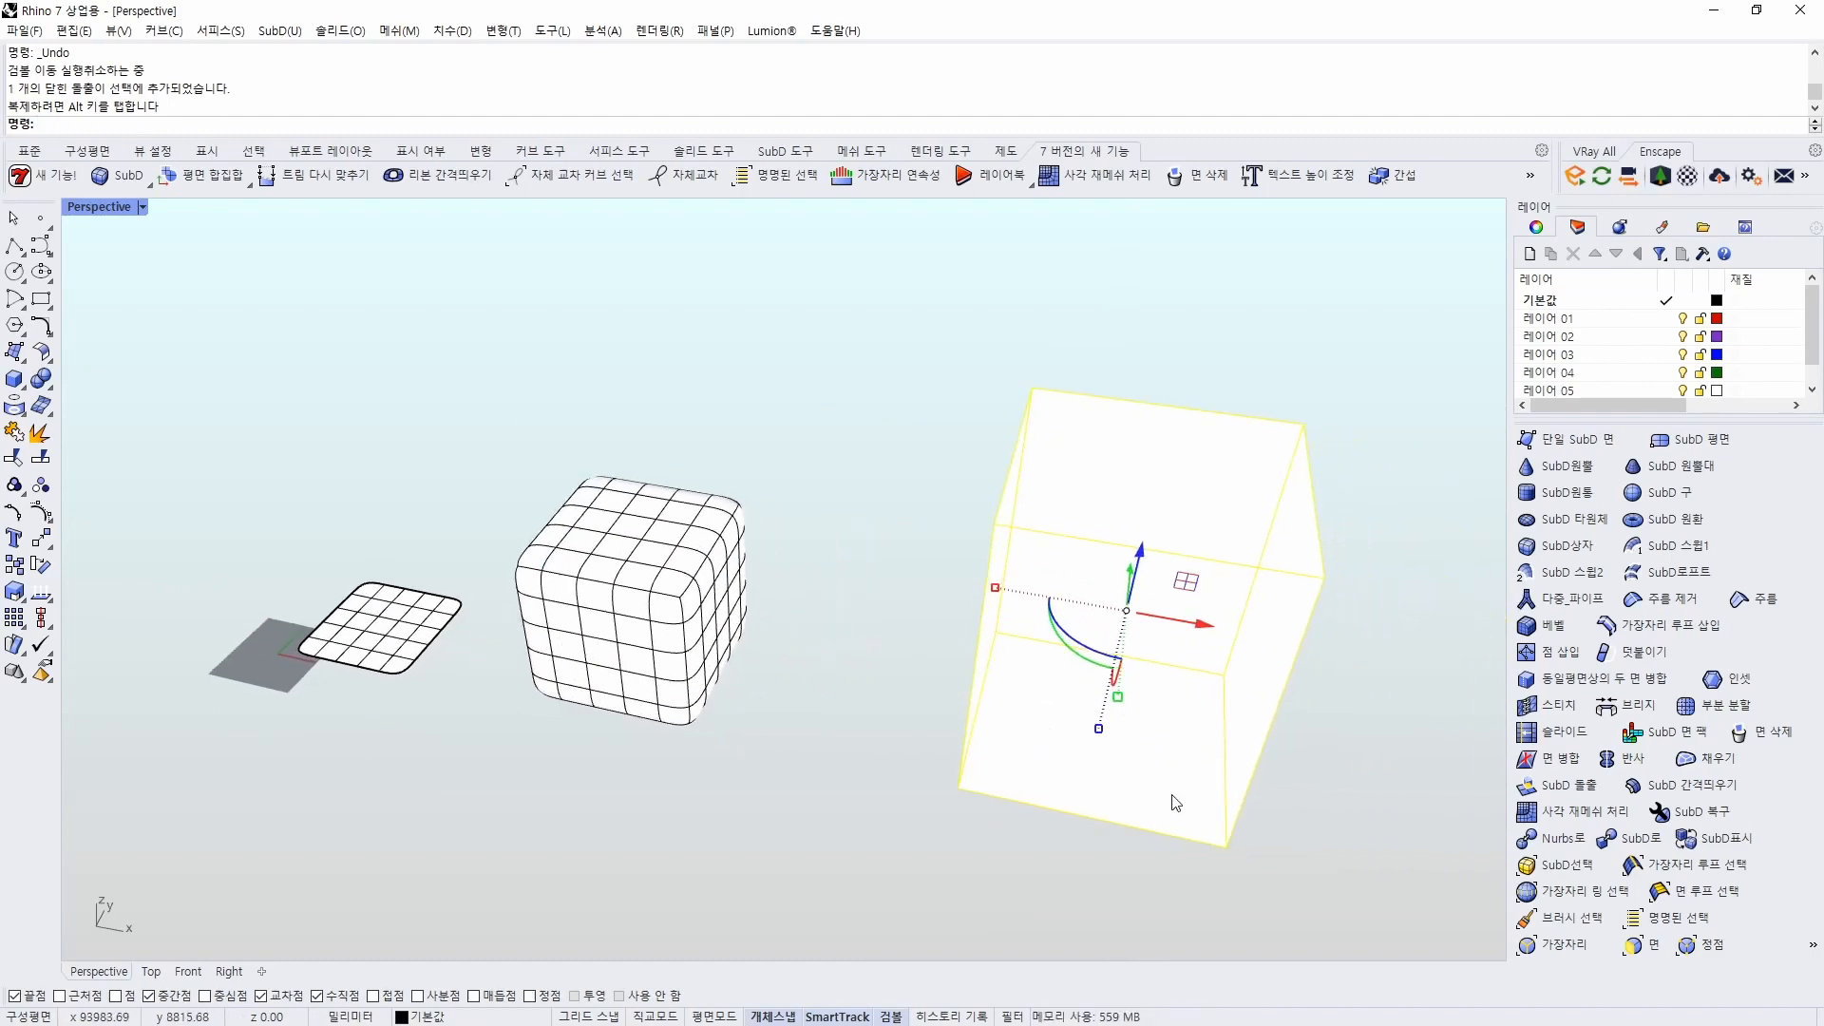
{"action": "key", "text": "Delete"}
Select the four corner faces on top of the SubD box, raise them together along Z and deselect them
{"action": "scroll", "coordinate": [1103, 683], "scroll_direction": "up", "scroll_amount": 5}
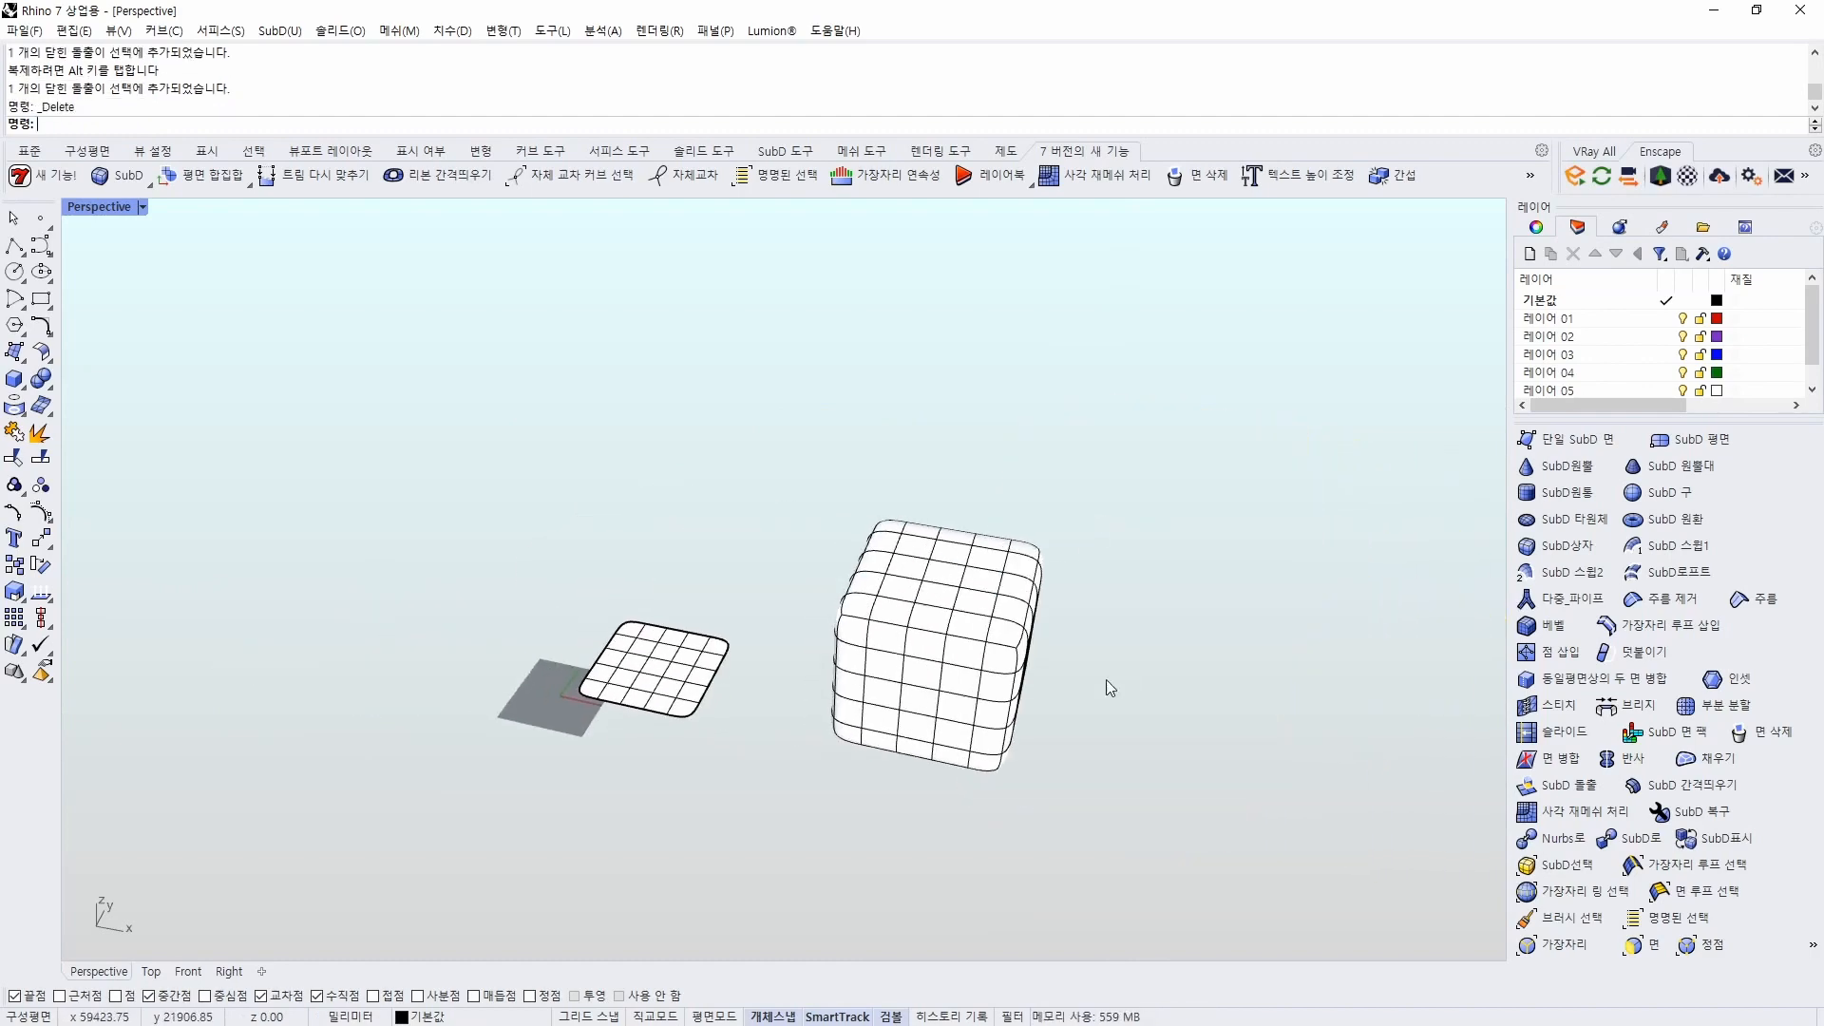
{"action": "right_click_drag", "start_coordinate": [979, 655], "coordinate": [927, 587]}
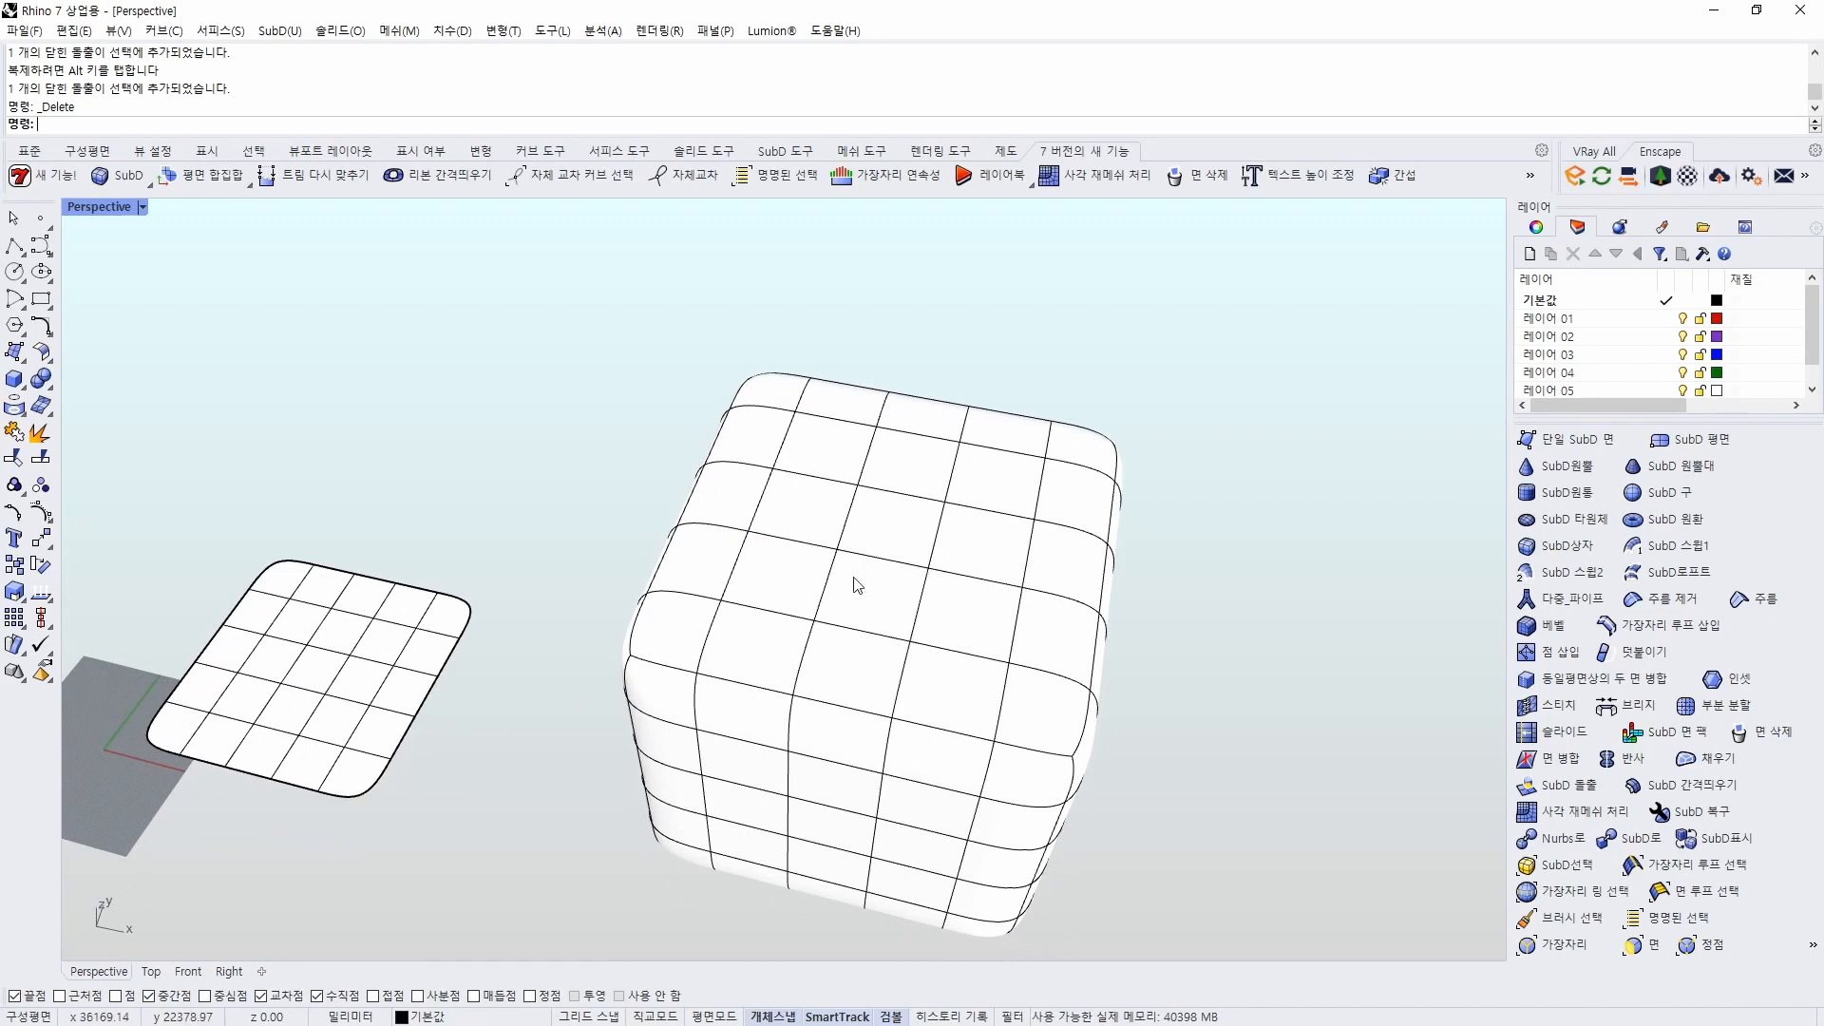
{"action": "left_click", "coordinate": [798, 578], "text": "ctrl+shift"}
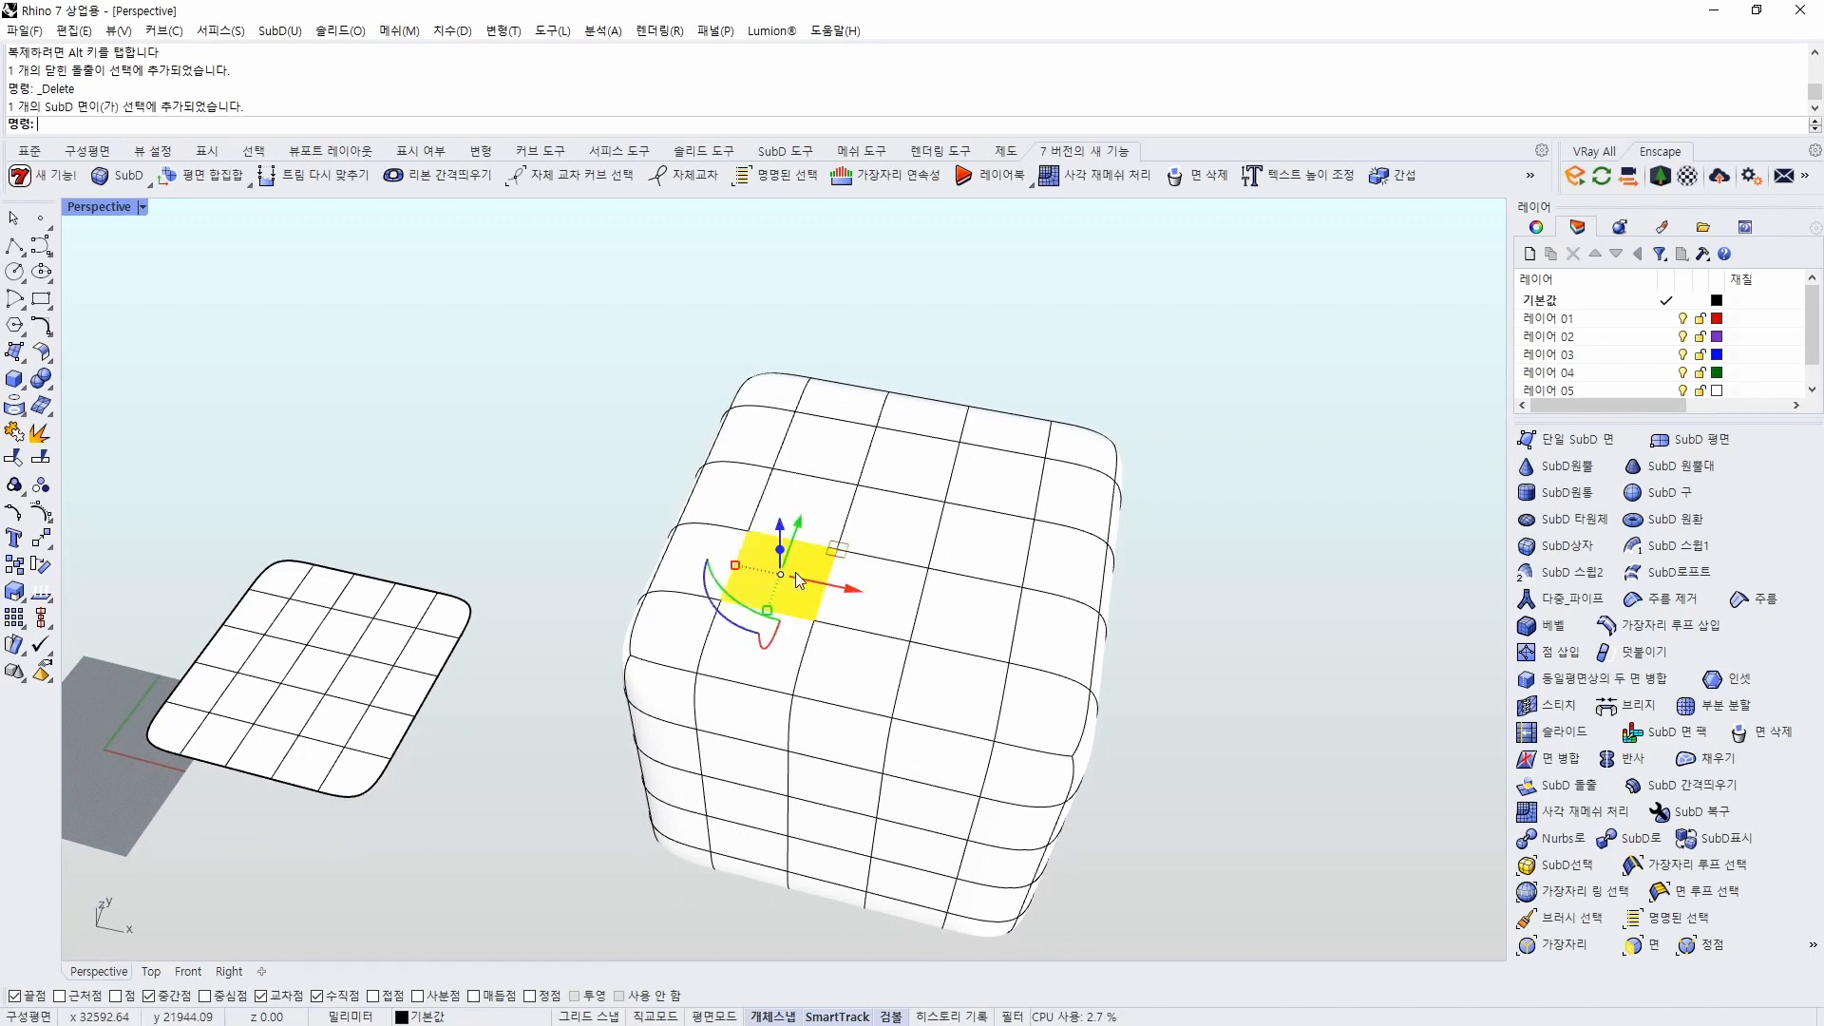
{"action": "left_click", "coordinate": [846, 459], "text": "ctrl+shift"}
{"action": "left_click", "coordinate": [1000, 486], "text": "ctrl+shift"}
{"action": "mouse_move", "coordinate": [967, 636]}
{"action": "right_mouse_down"}
{"action": "mouse_move", "coordinate": [1079, 640]}
{"action": "mouse_move", "coordinate": [962, 760]}
{"action": "mouse_move", "coordinate": [1301, 676]}
{"action": "right_mouse_up"}
{"action": "left_click", "coordinate": [960, 760], "text": "ctrl+shift"}
{"action": "left_click_drag", "start_coordinate": [893, 425], "coordinate": [899, 305]}
{"action": "right_click_drag", "start_coordinate": [1211, 581], "coordinate": [1105, 611]}
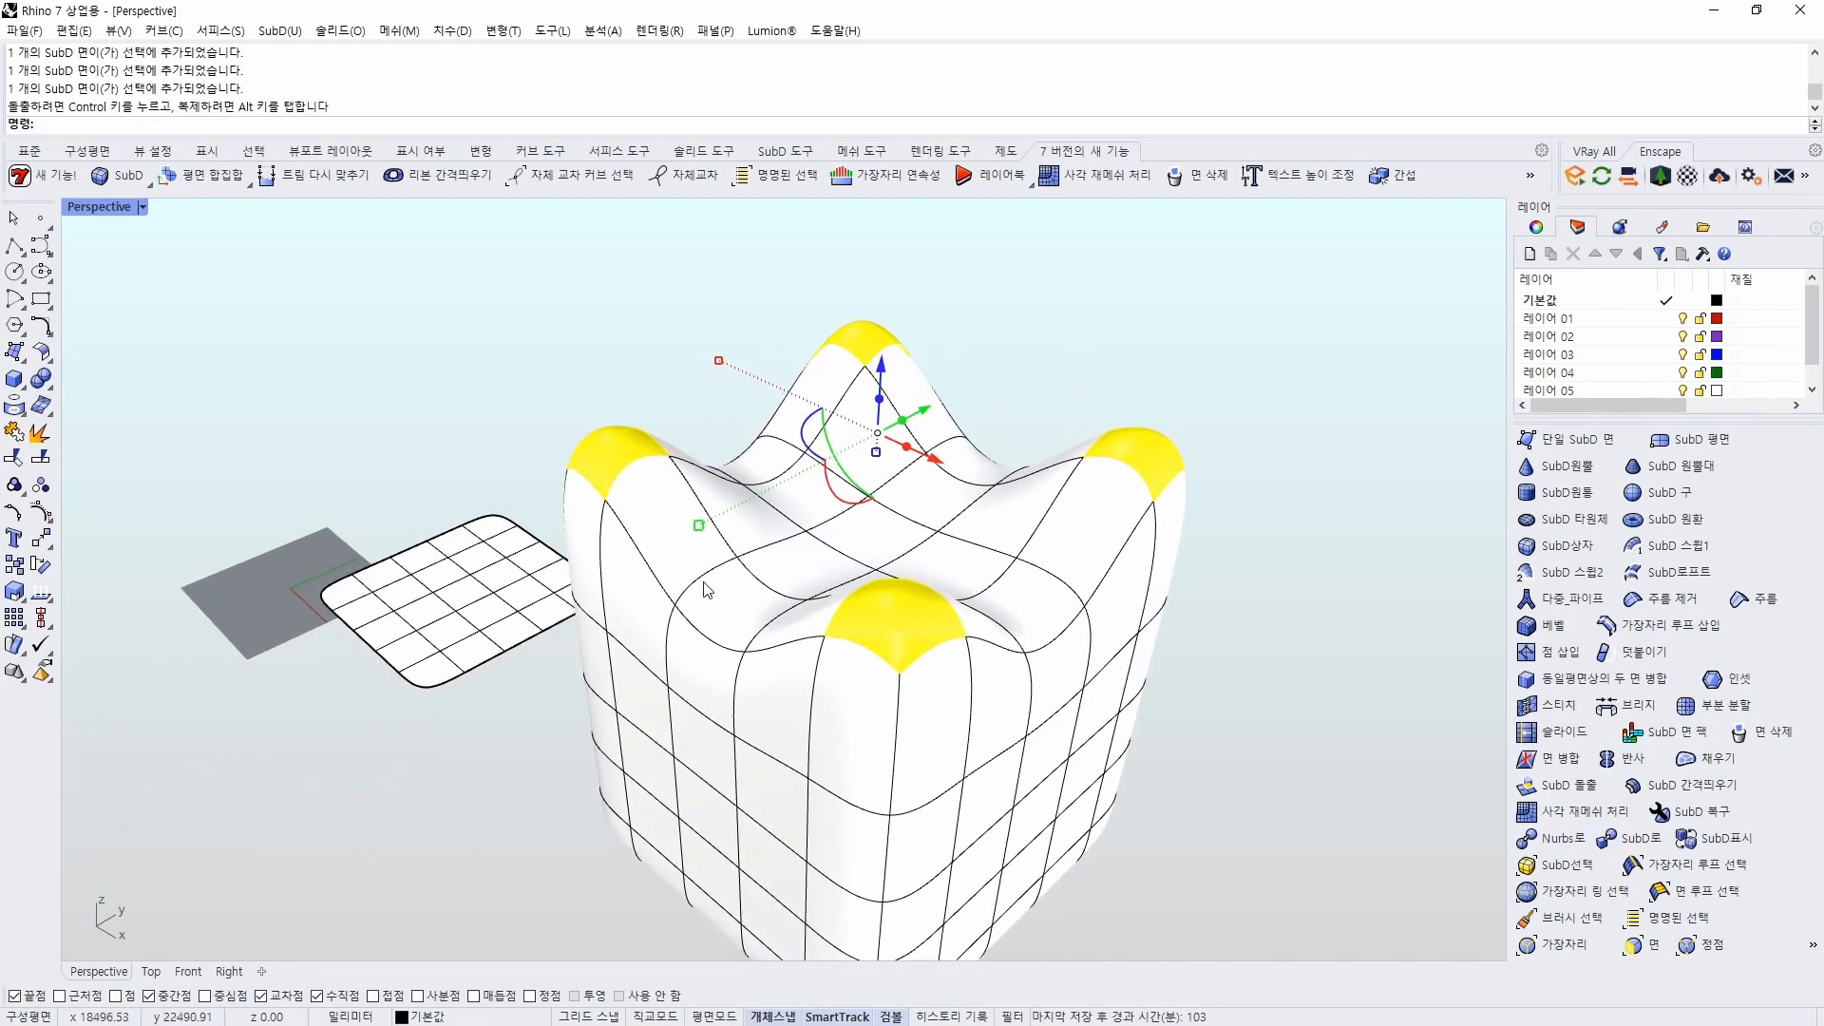
{"action": "key", "text": "Escape"}
Inspect the raised corners in Rendered display mode, switch the SubD display to flat and return the viewport to Shaded
{"action": "key", "text": "ctrl+alt+r"}
{"action": "right_click_drag", "start_coordinate": [986, 600], "coordinate": [1096, 493]}
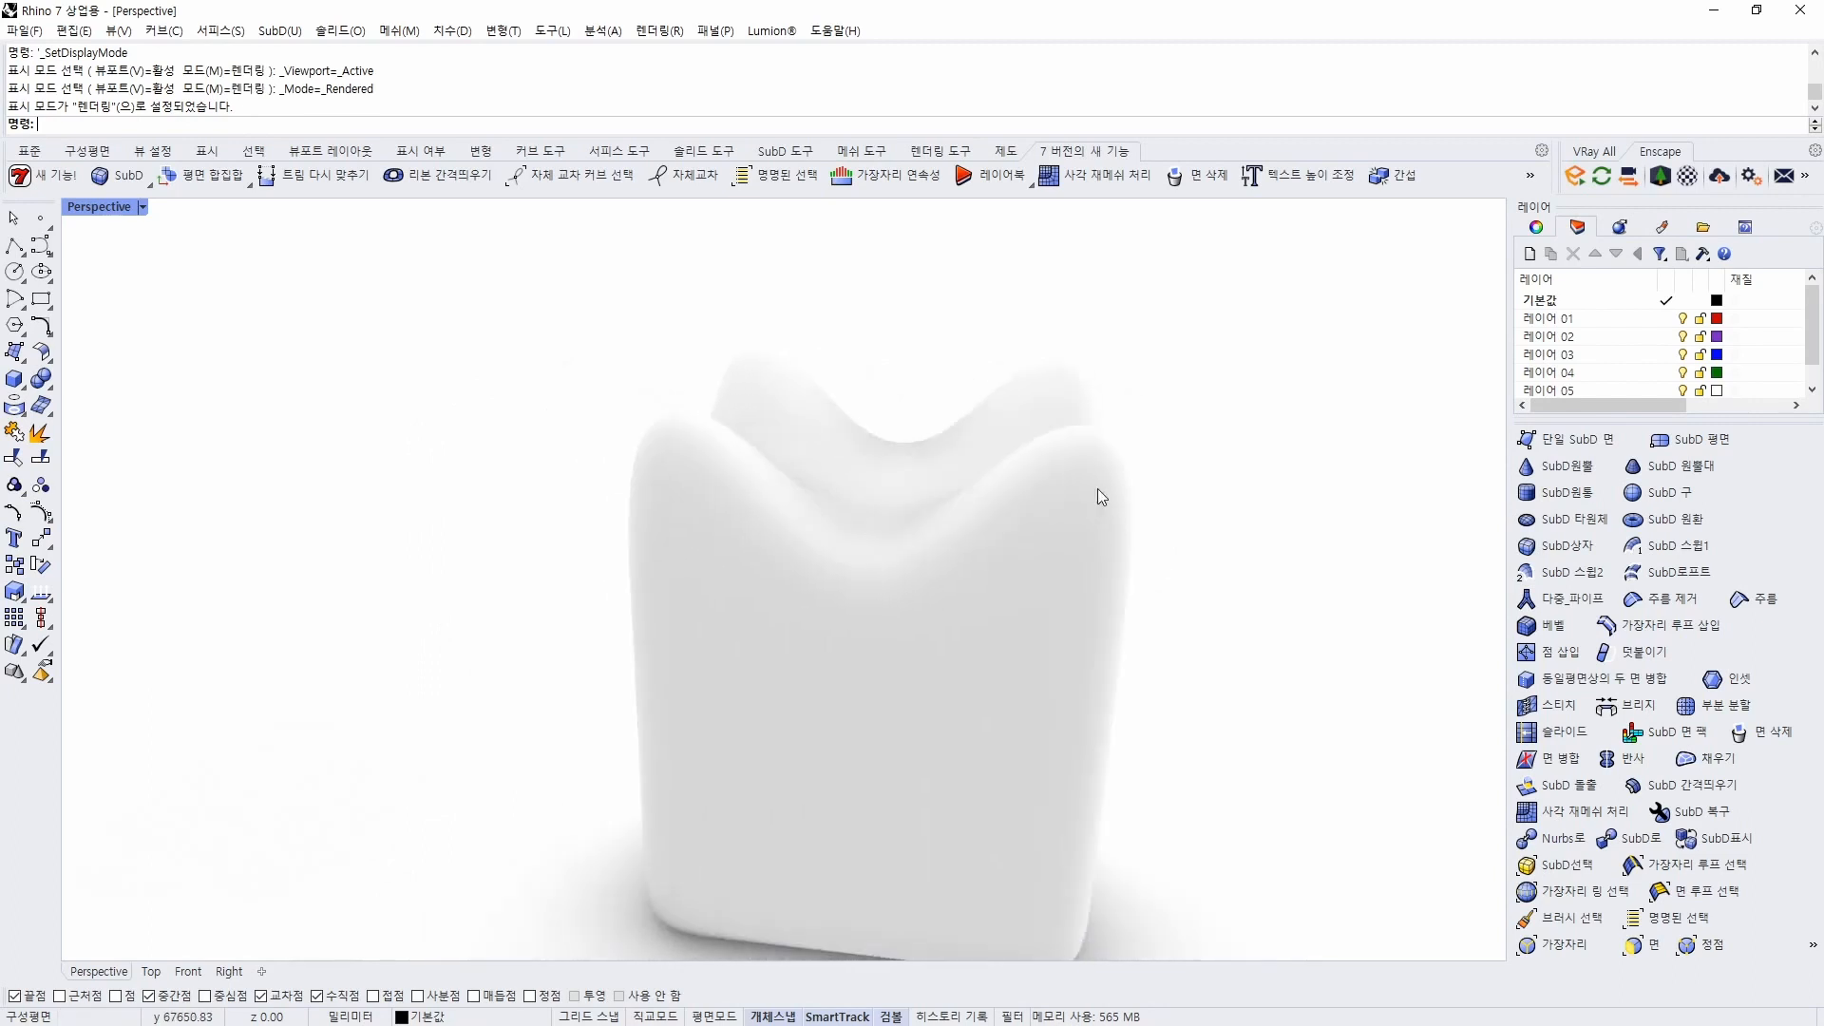
{"action": "right_click_drag", "start_coordinate": [864, 464], "coordinate": [997, 680]}
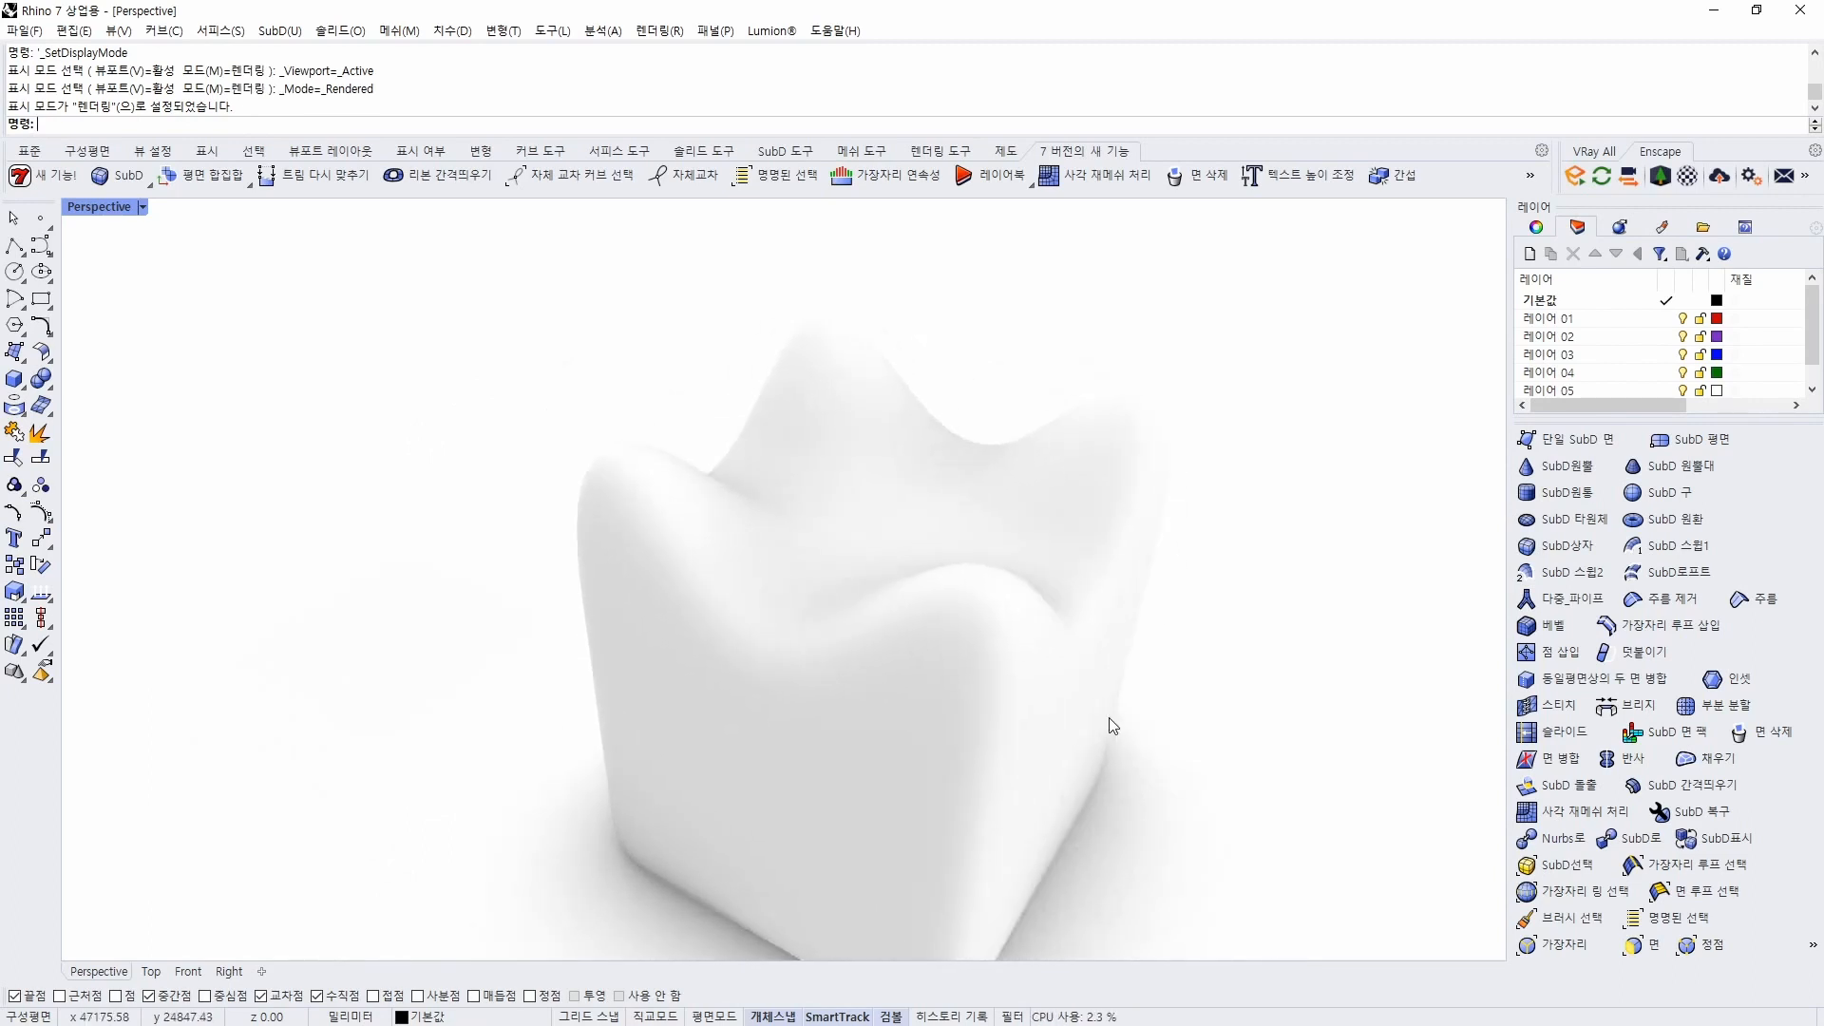
{"action": "key", "text": "Tab"}
{"action": "mouse_move", "coordinate": [1113, 714]}
{"action": "right_mouse_down"}
{"action": "mouse_move", "coordinate": [989, 700]}
{"action": "mouse_move", "coordinate": [747, 583]}
{"action": "right_mouse_up"}
{"action": "key", "text": "ctrl+alt+s"}
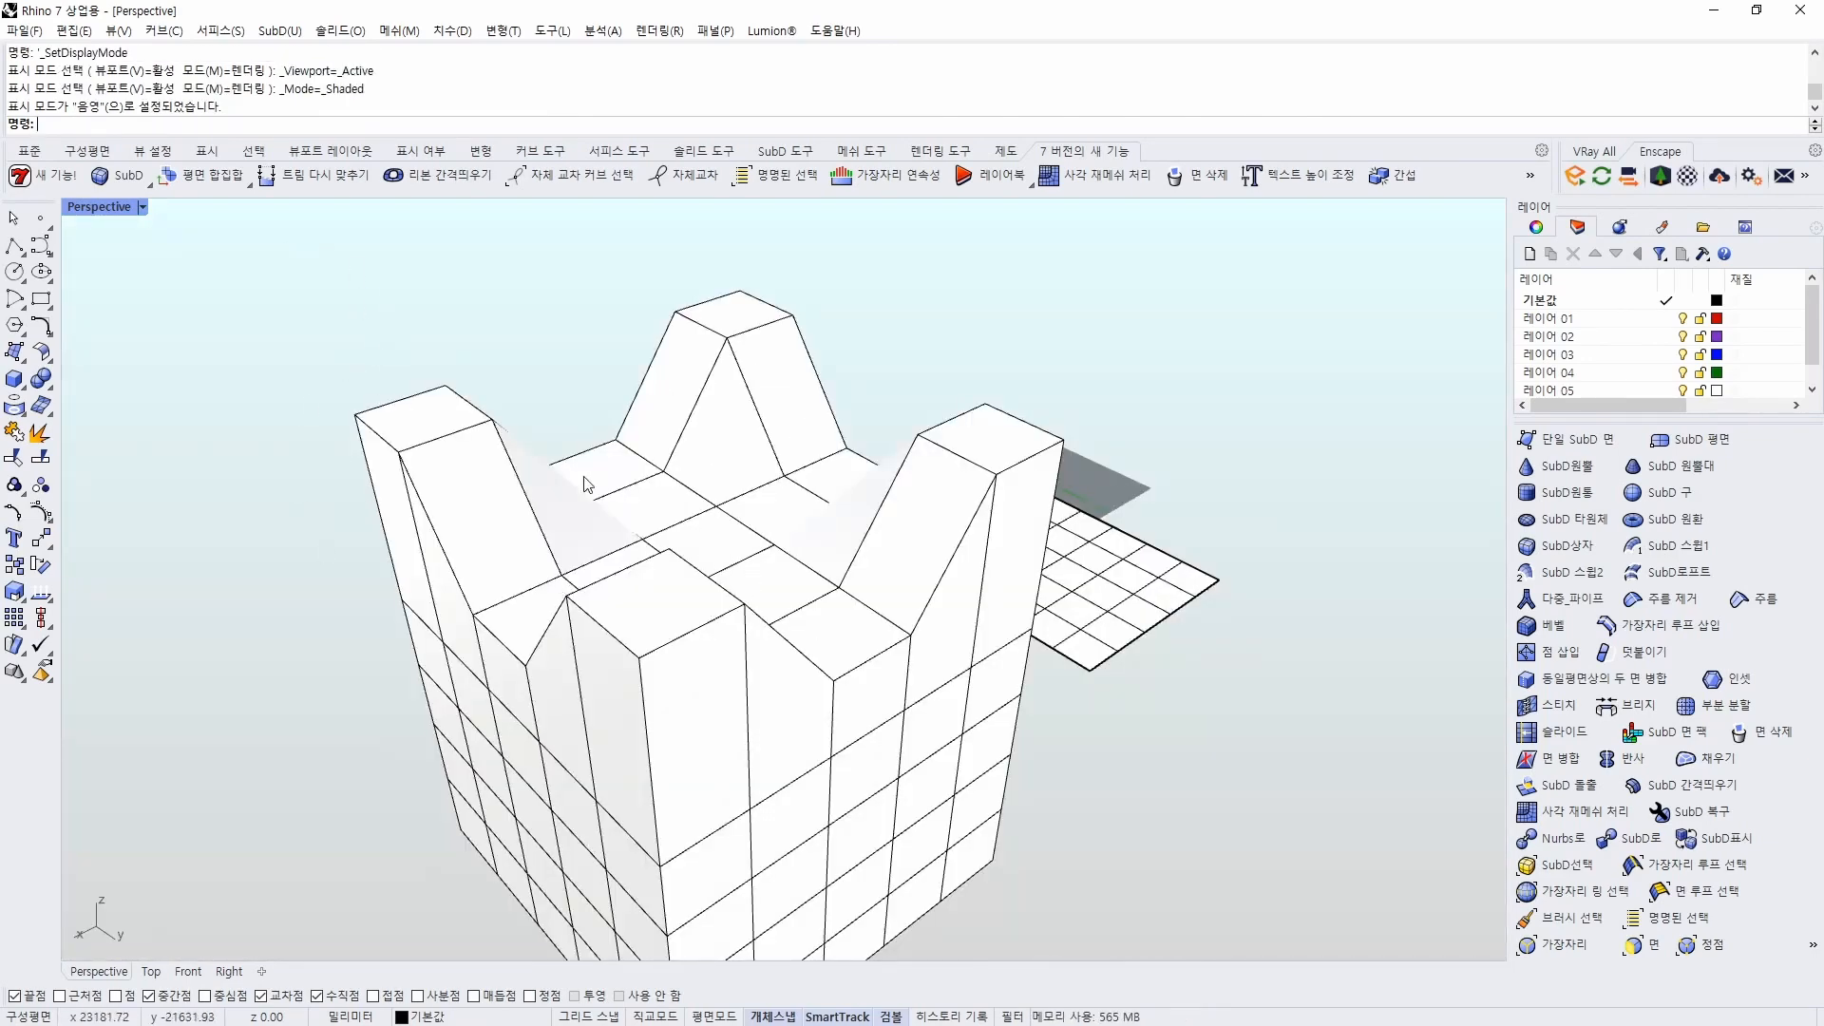
Select the two mid-height faces meeting at one vertical corner edge of the SubD box and pull them outward
{"action": "right_click_drag", "start_coordinate": [698, 593], "coordinate": [793, 627]}
{"action": "right_click_drag", "start_coordinate": [636, 671], "coordinate": [861, 561]}
{"action": "left_click", "coordinate": [810, 611], "text": "ctrl+shift"}
{"action": "left_click", "coordinate": [861, 562], "text": "ctrl+shift"}
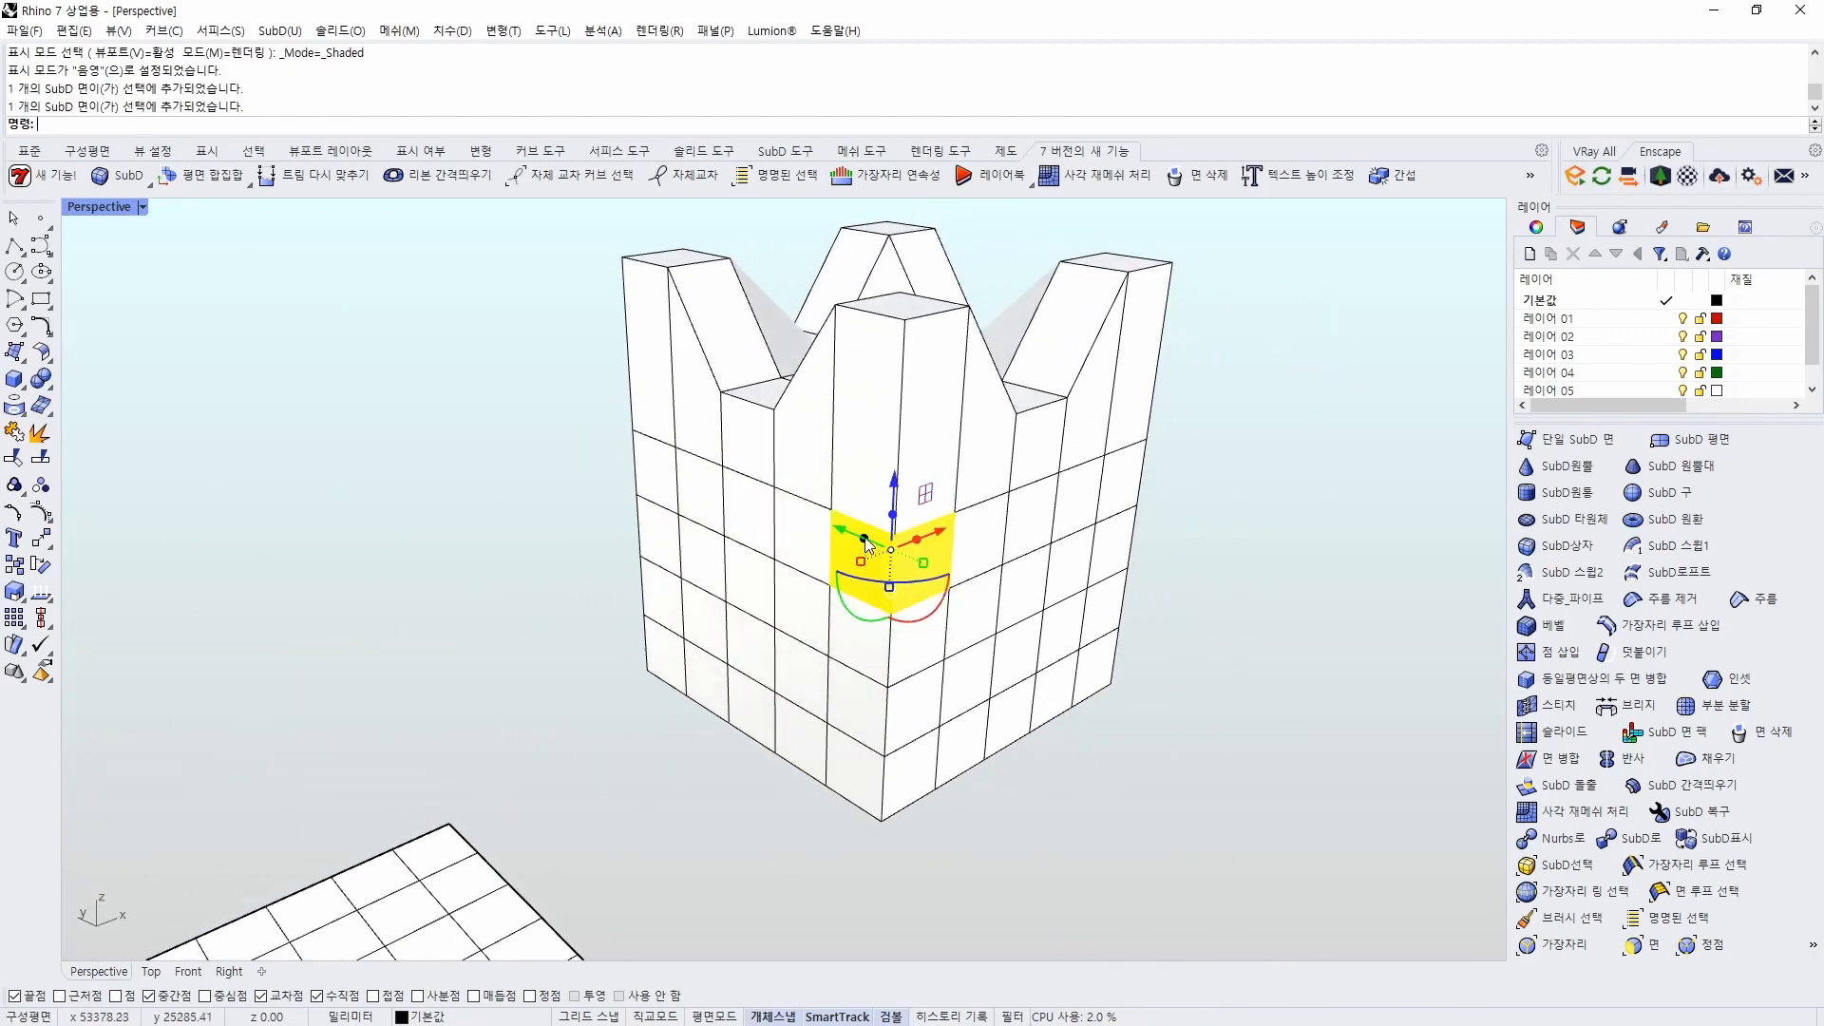
{"action": "left_click_drag", "start_coordinate": [943, 549], "coordinate": [983, 586]}
{"action": "key", "text": "Escape"}
Switch the SubD display to smooth to examine the pulled-out corner, and return it to flat
{"action": "right_click_drag", "start_coordinate": [1038, 595], "coordinate": [1109, 570]}
{"action": "key", "text": "Tab"}
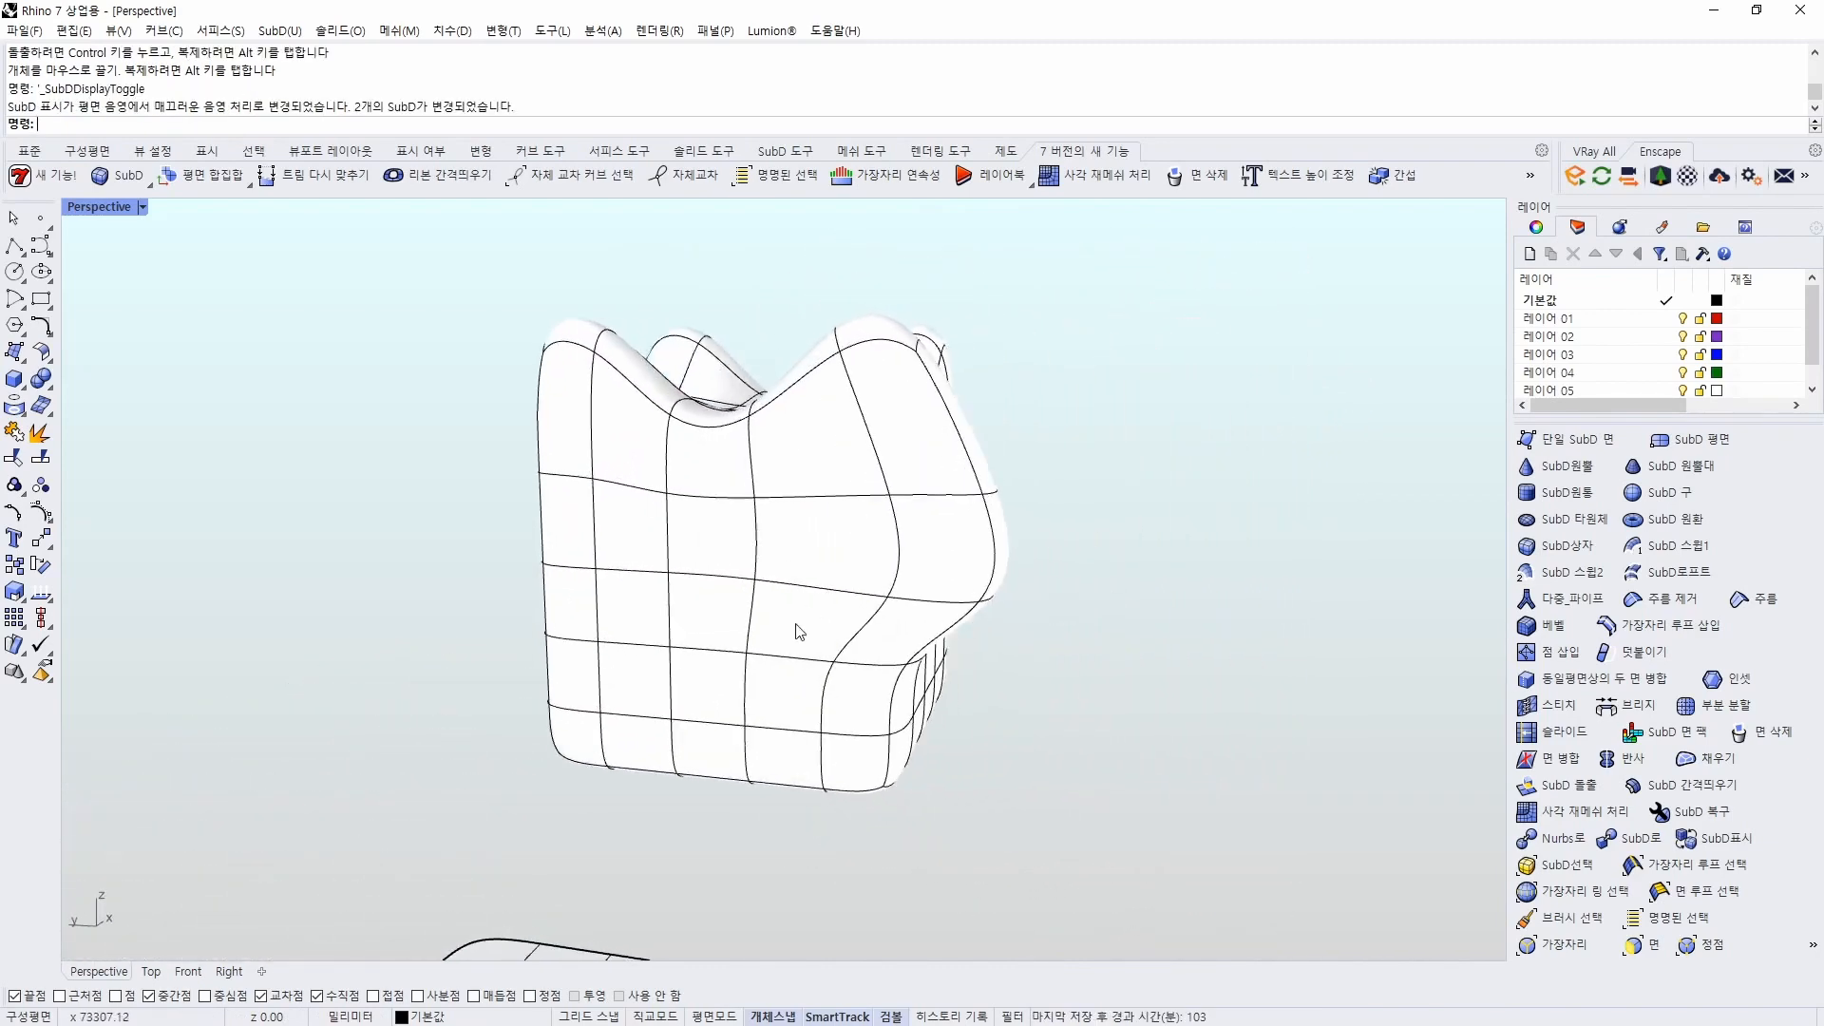
{"action": "right_click_drag", "start_coordinate": [799, 632], "coordinate": [574, 642]}
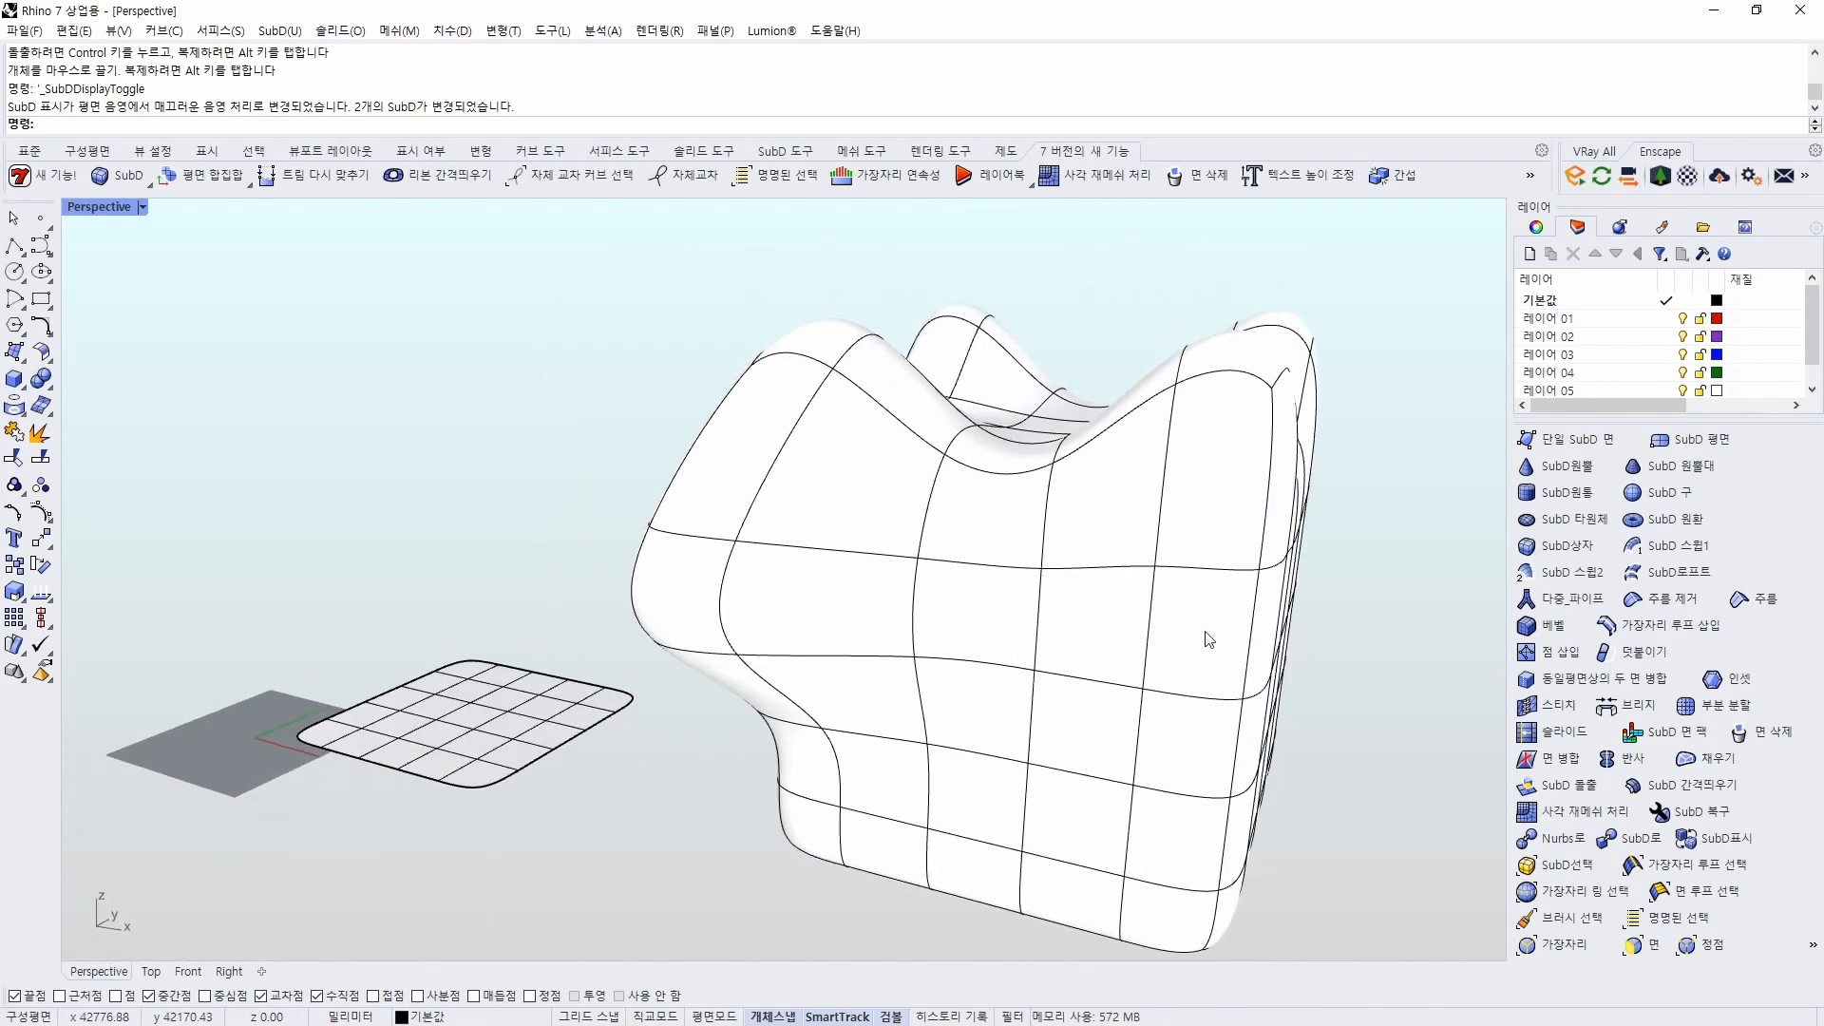
{"action": "key", "text": "Tab"}
Select a two-by-two block of faces at a lower corner of the SubD box and pull it outward along Y
{"action": "scroll", "coordinate": [949, 570], "scroll_direction": "up", "scroll_amount": 4}
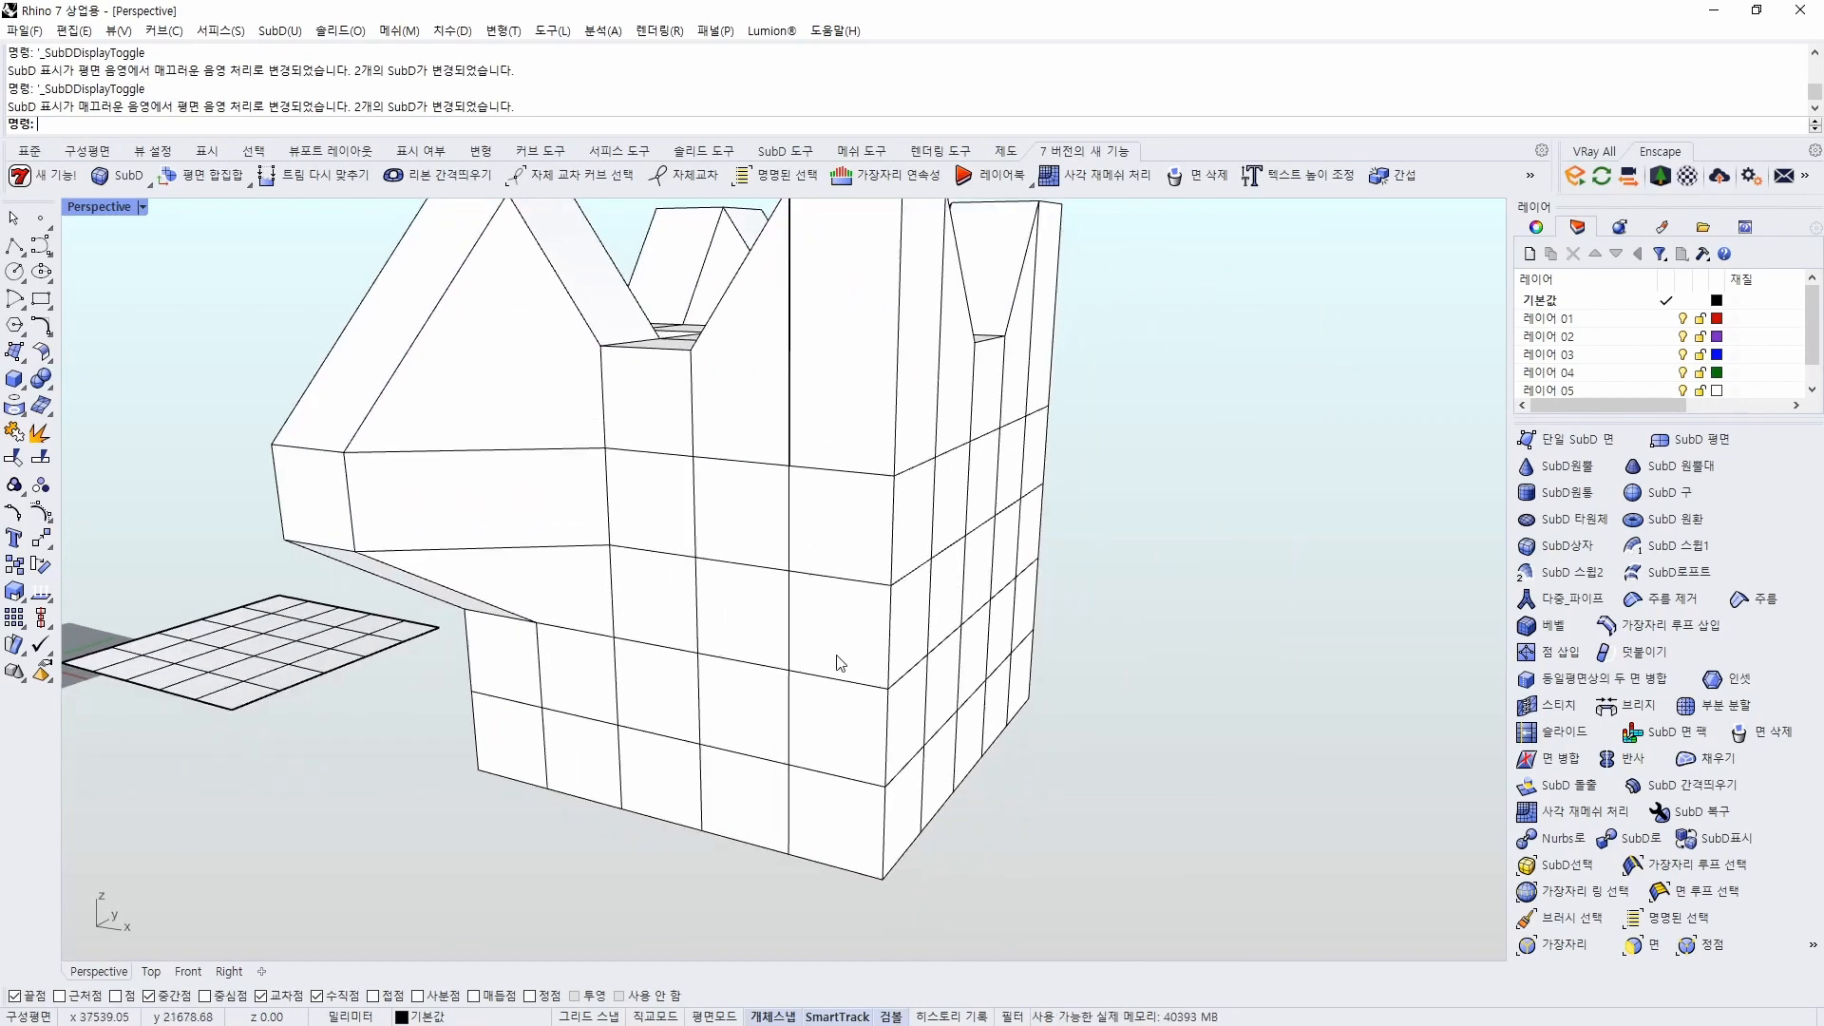
{"action": "left_click", "coordinate": [826, 727], "text": "ctrl+shift"}
{"action": "left_click", "coordinate": [746, 717], "text": "ctrl+shift"}
{"action": "left_click", "coordinate": [746, 808], "text": "ctrl+shift"}
{"action": "left_click", "coordinate": [840, 819], "text": "ctrl+shift"}
{"action": "right_click_drag", "start_coordinate": [845, 824], "coordinate": [823, 781]}
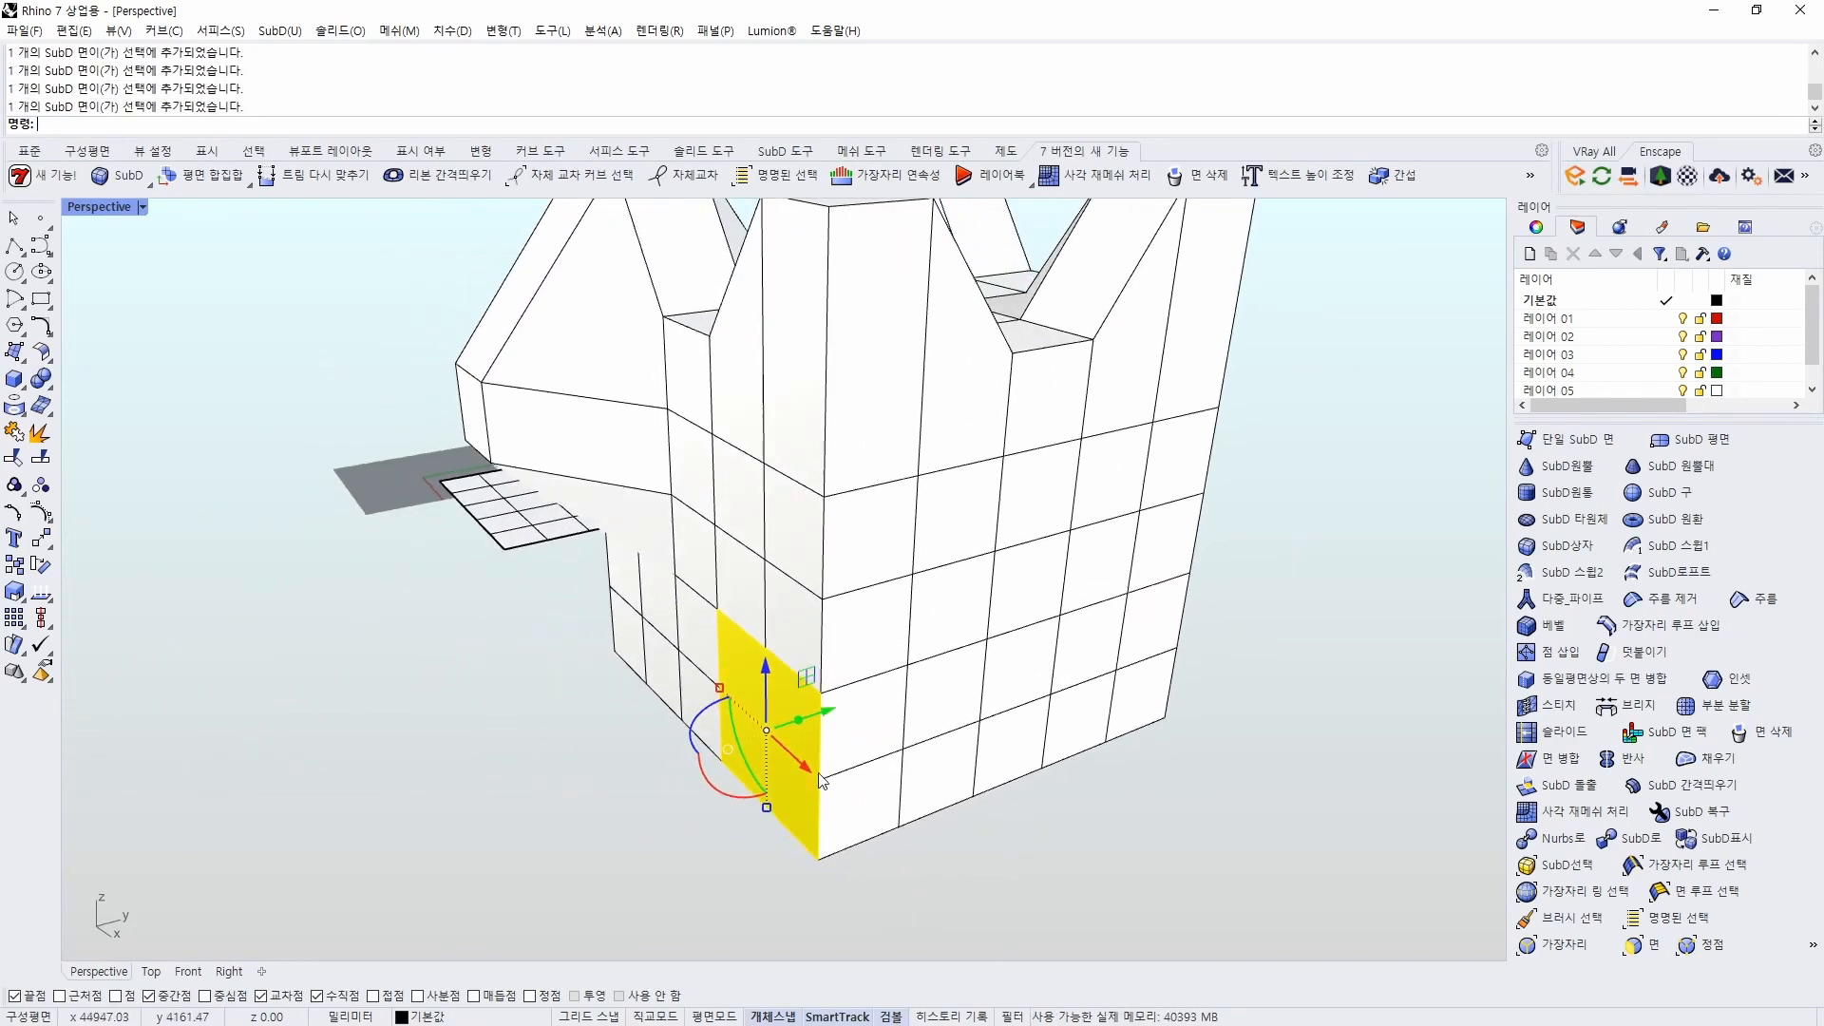
{"action": "left_click_drag", "start_coordinate": [829, 712], "coordinate": [682, 756]}
{"action": "key", "text": "Escape"}
Switch the SubD display to smooth and examine the sculpted form in Rendered display mode
{"action": "right_click_drag", "start_coordinate": [734, 705], "coordinate": [794, 680]}
{"action": "key", "text": "Tab"}
{"action": "type", "text": "r"}
{"action": "key", "text": "Return"}
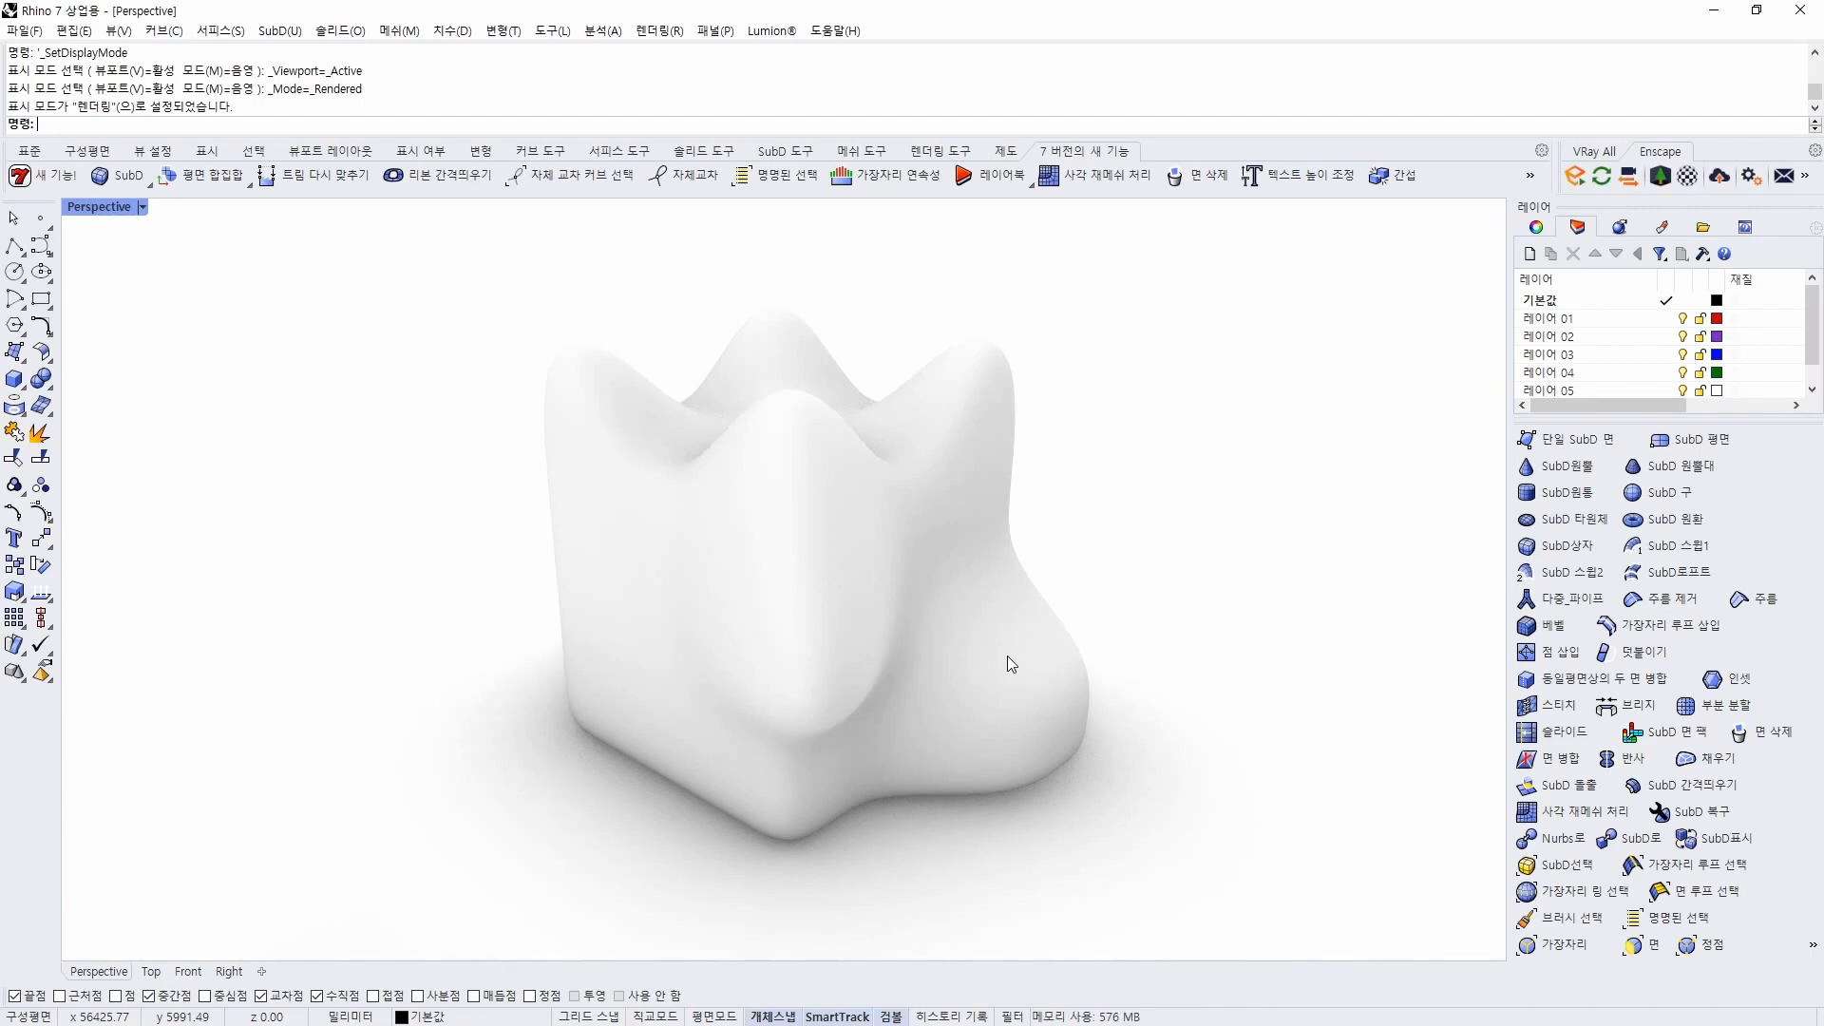
{"action": "right_click_drag", "start_coordinate": [1063, 709], "coordinate": [857, 731]}
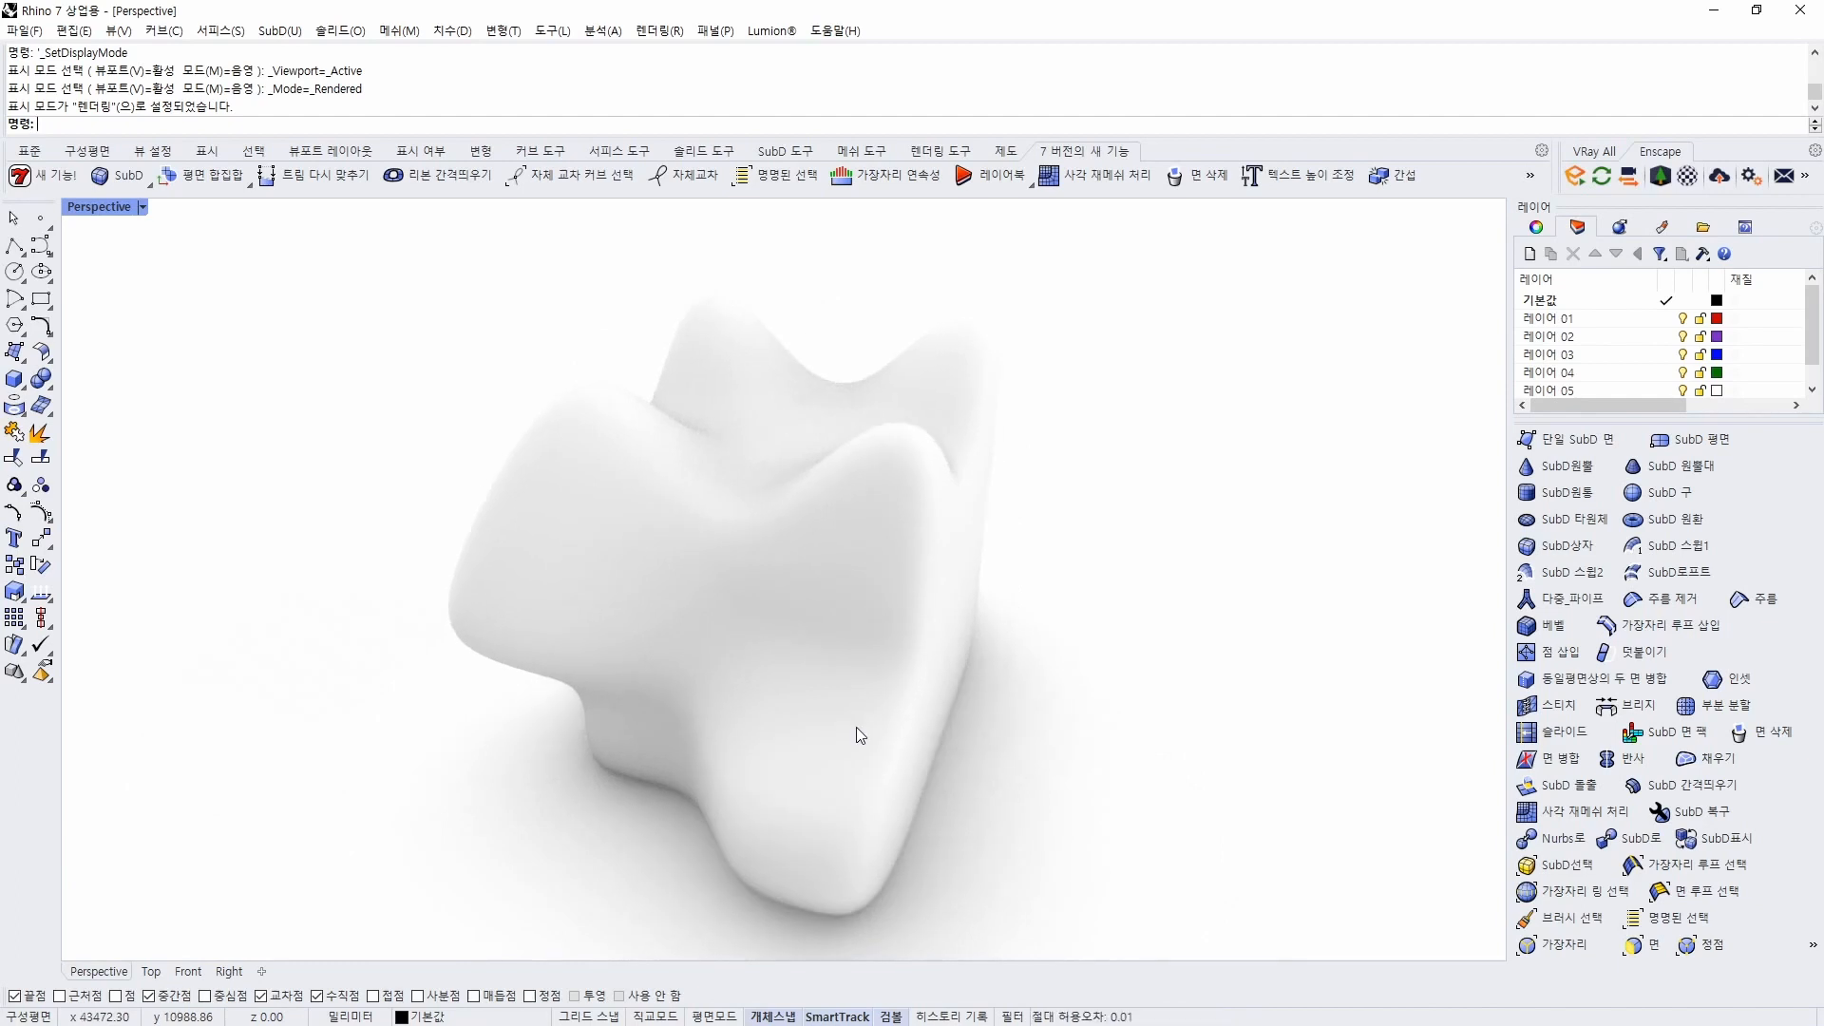
Return the viewport to Shaded display and undo the face moves that sculpted the SubD box
{"action": "right_click_drag", "start_coordinate": [656, 698], "coordinate": [961, 515]}
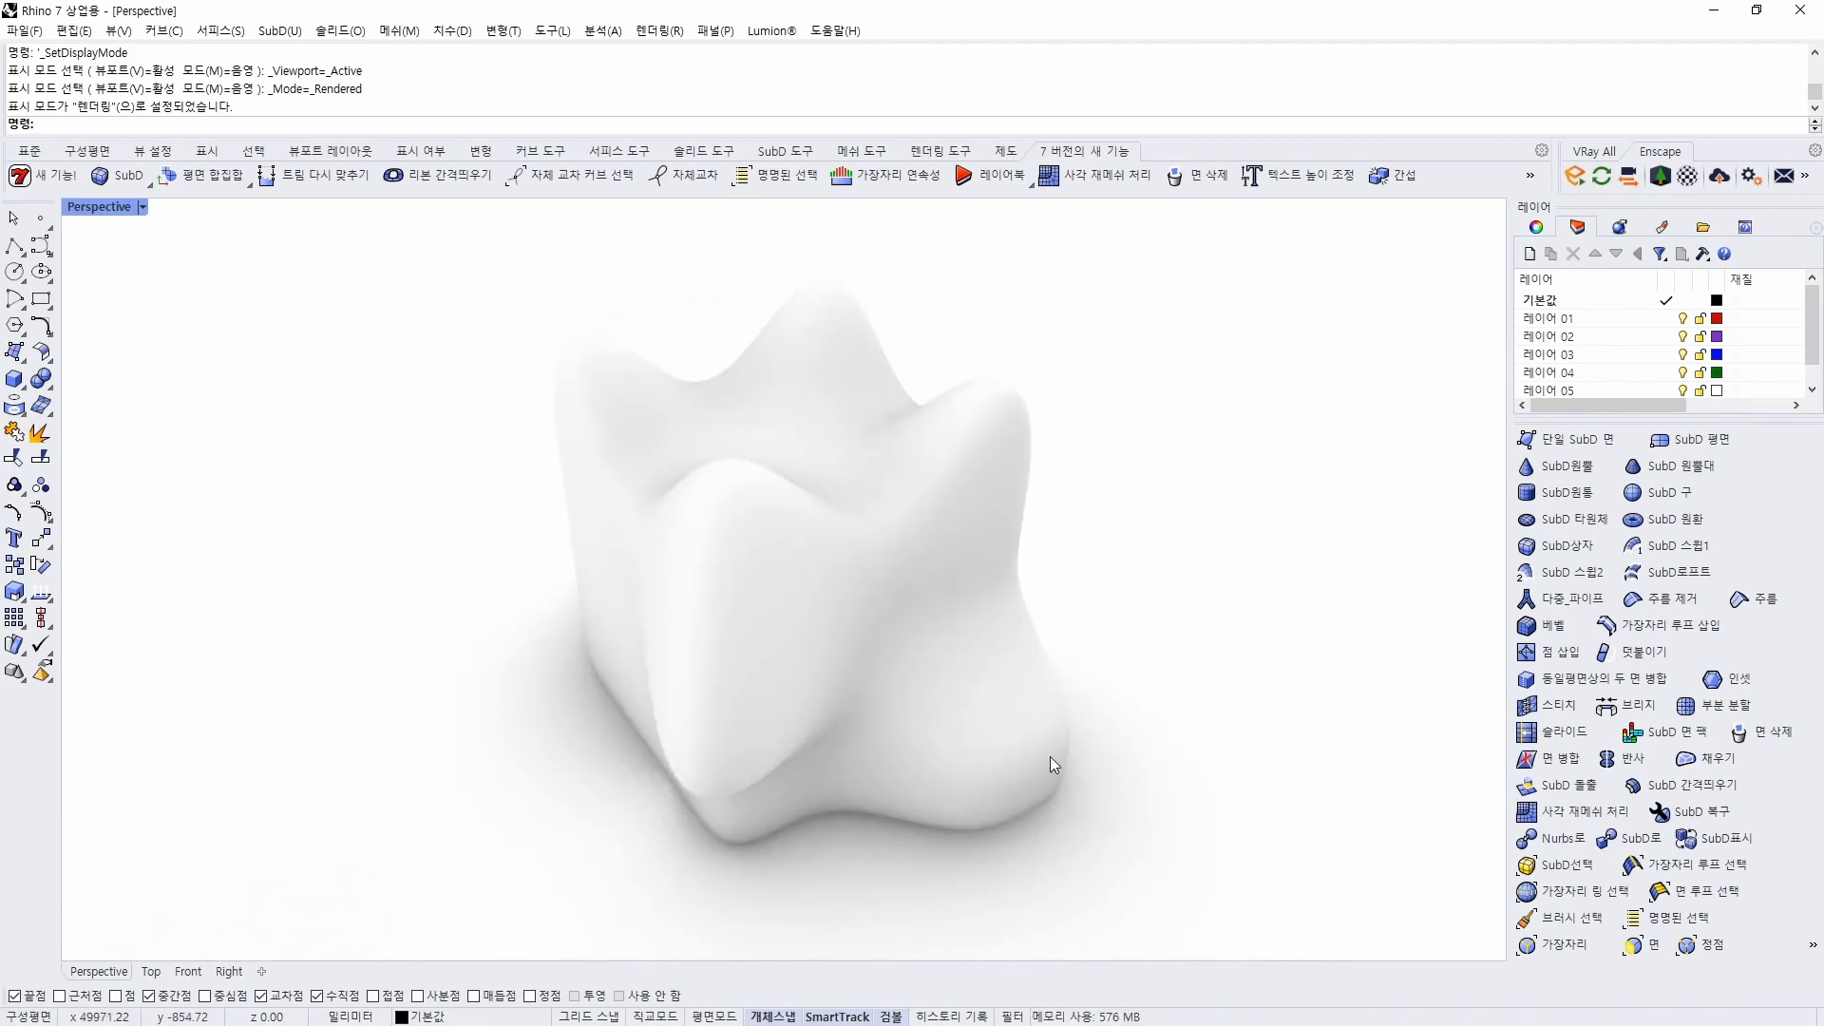
{"action": "key", "text": "ctrl+alt+s"}
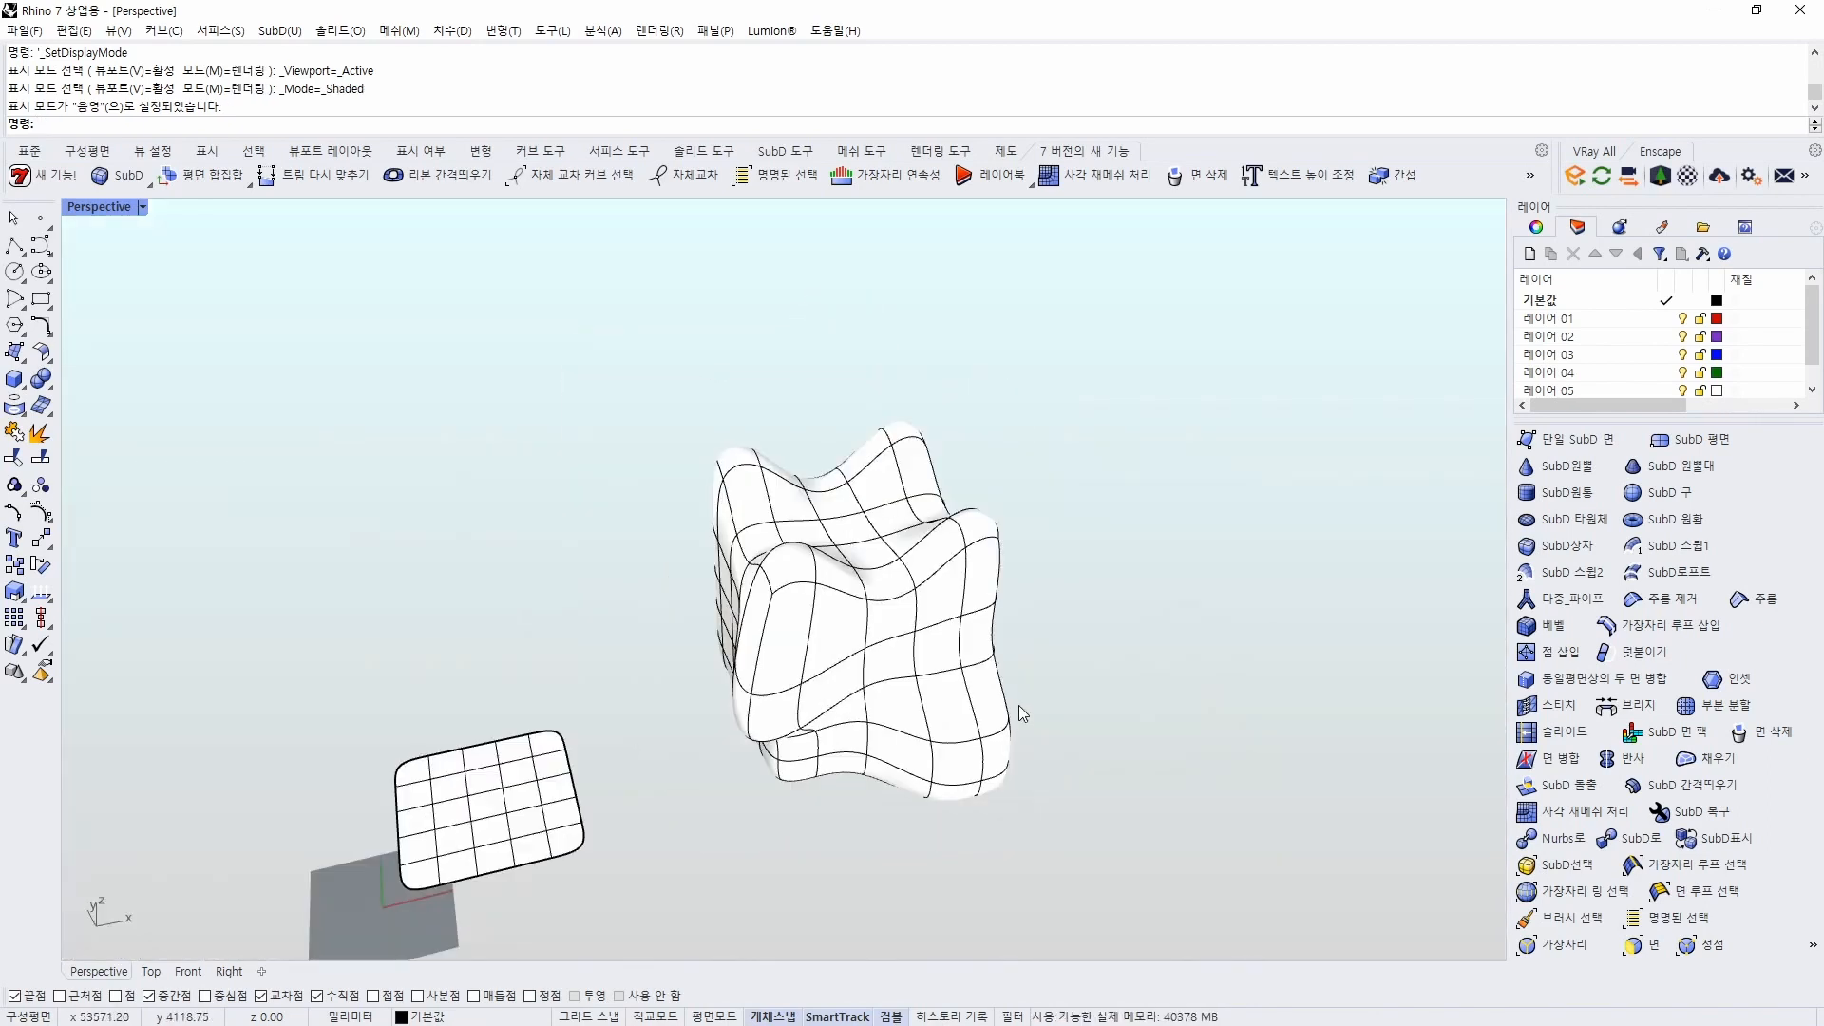
{"action": "key", "text": "ctrl+z"}
{"action": "key", "text": "ctrl+z"}
{"action": "key", "text": "ctrl+z"}
{"action": "key", "text": "ctrl+z"}
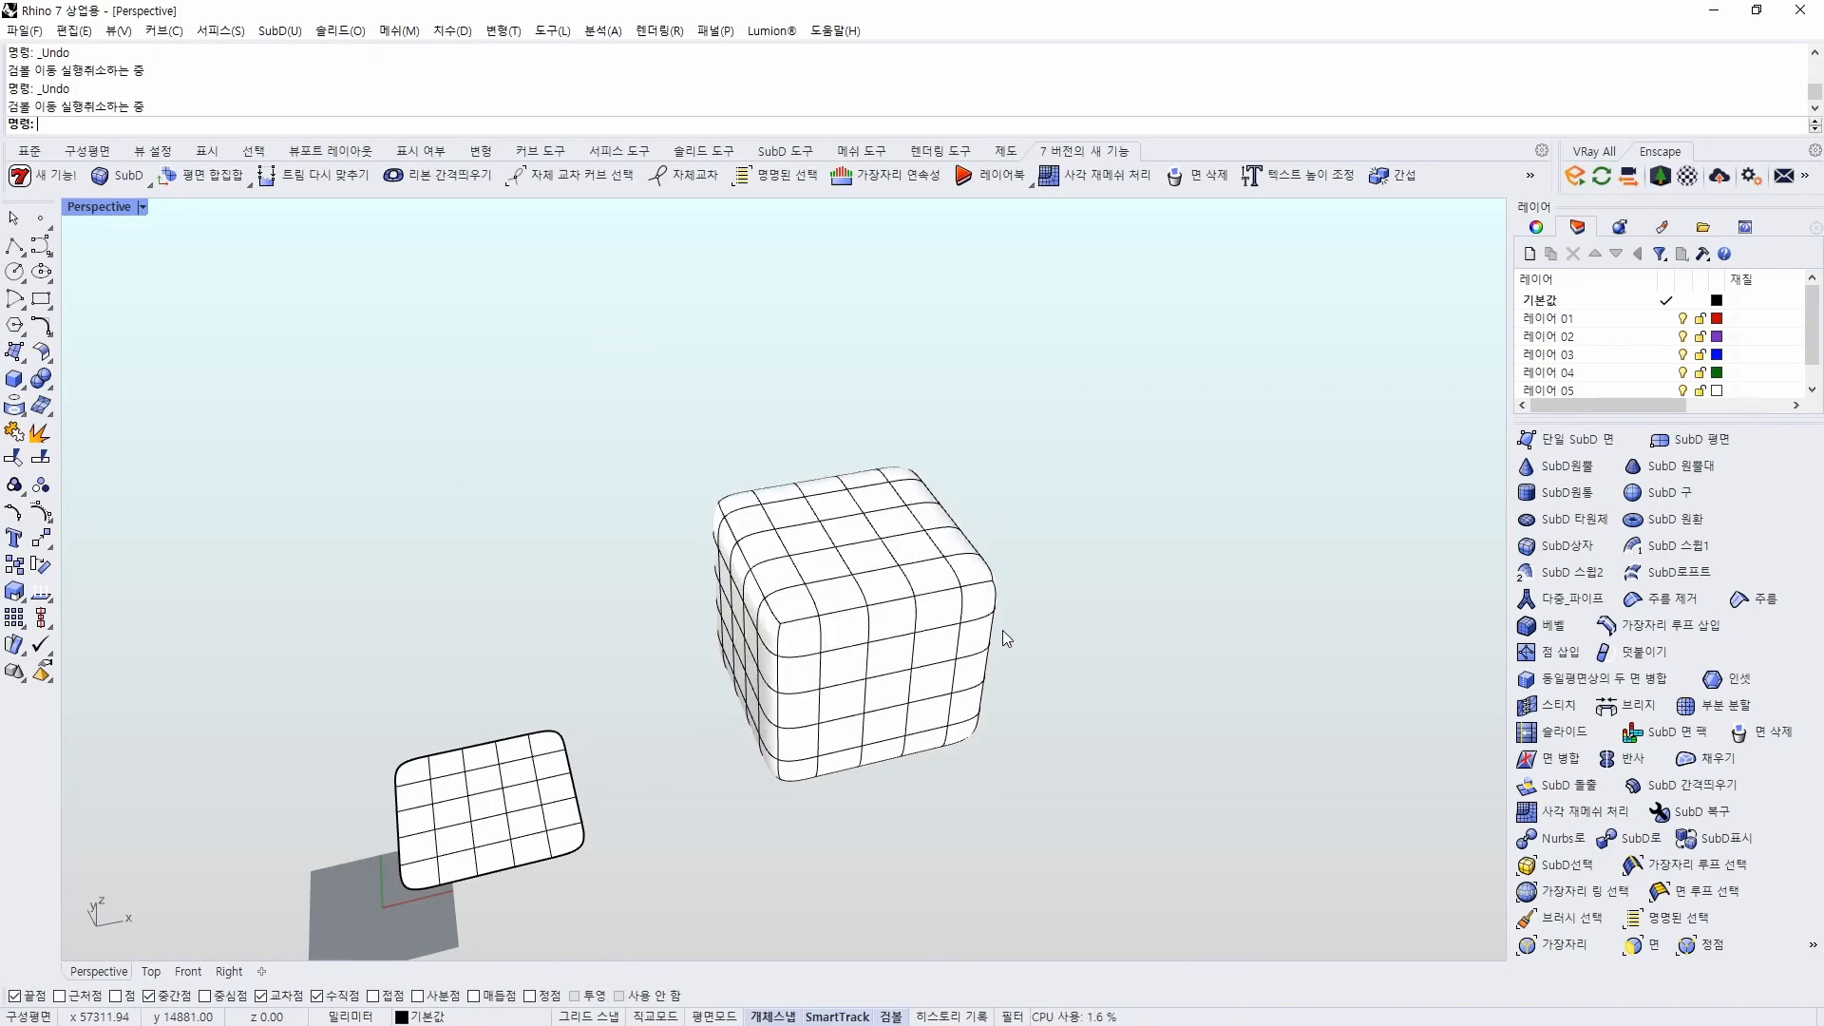
Move the solid box farther away from the SubD box
{"action": "right_click_drag", "start_coordinate": [1001, 630], "coordinate": [1016, 758]}
{"action": "scroll", "coordinate": [939, 642], "scroll_direction": "up", "scroll_amount": 4}
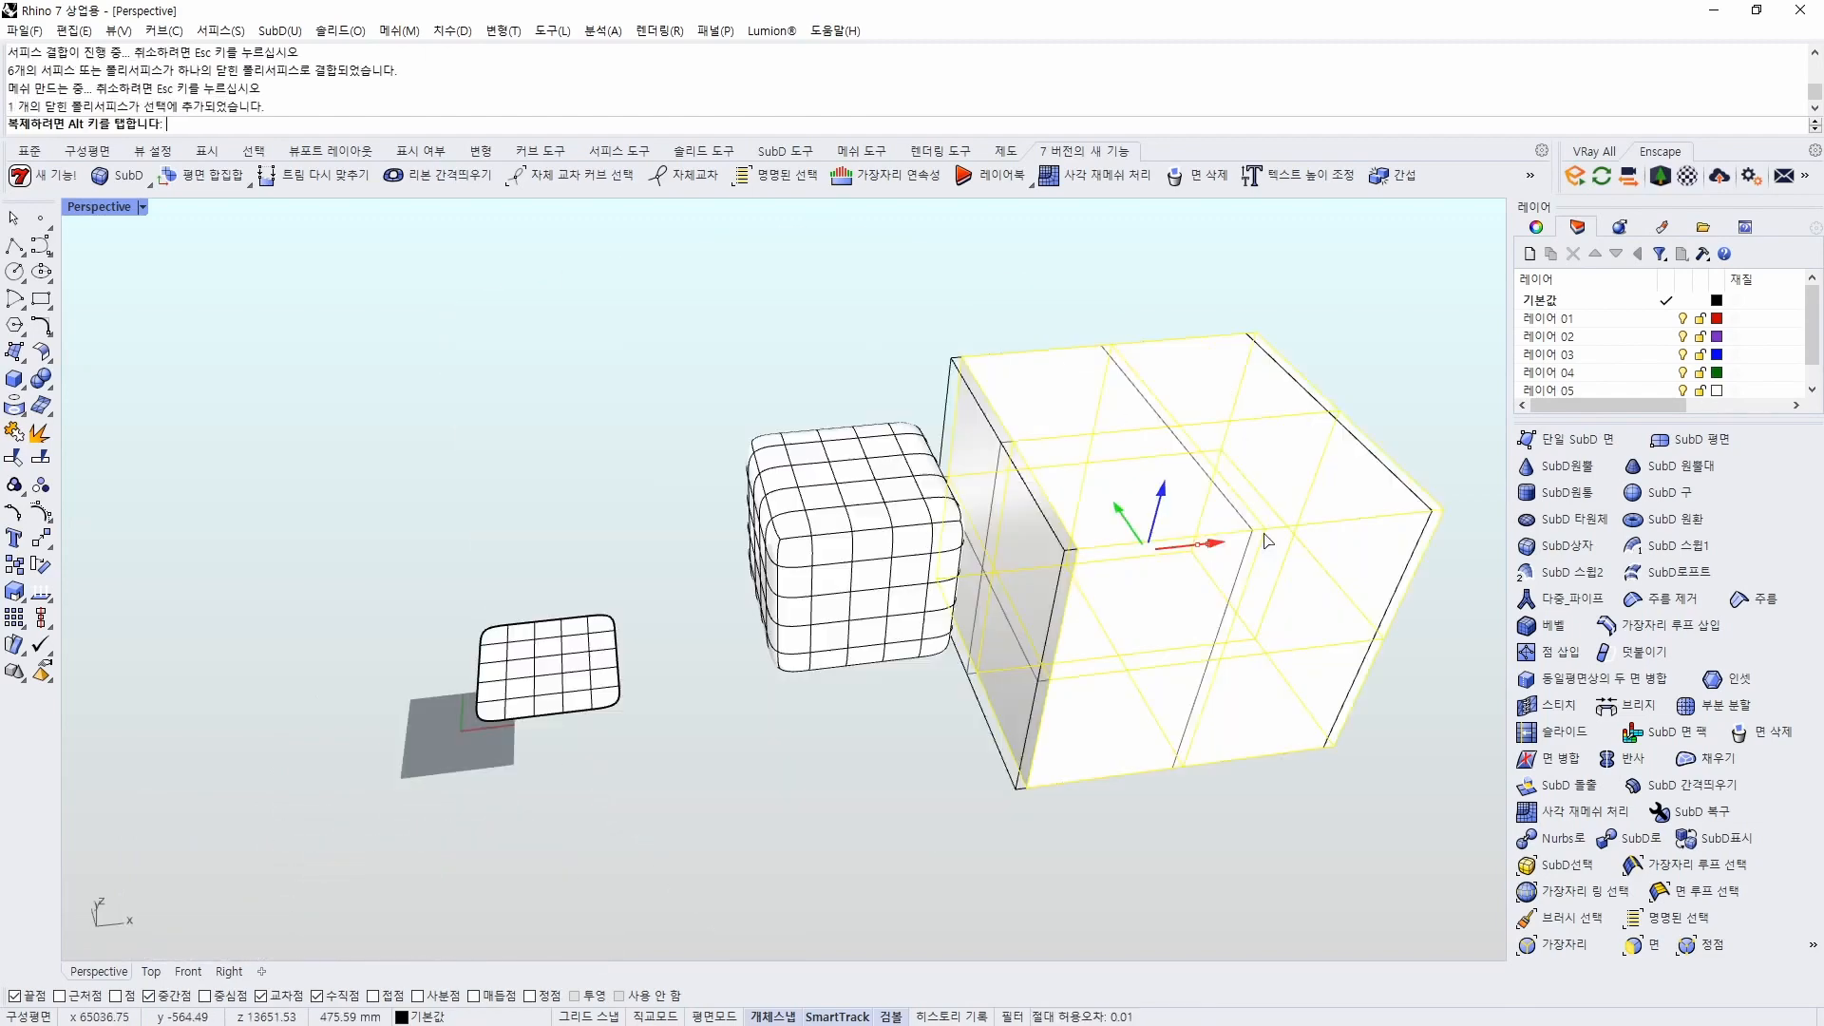
{"action": "left_click_drag", "start_coordinate": [1266, 533], "coordinate": [1298, 581]}
{"action": "right_click_drag", "start_coordinate": [1300, 580], "coordinate": [1115, 604], "text": "shift"}
{"action": "right_click_drag", "start_coordinate": [1115, 604], "coordinate": [1176, 591]}
{"action": "scroll", "coordinate": [866, 542], "scroll_direction": "up", "scroll_amount": 4}
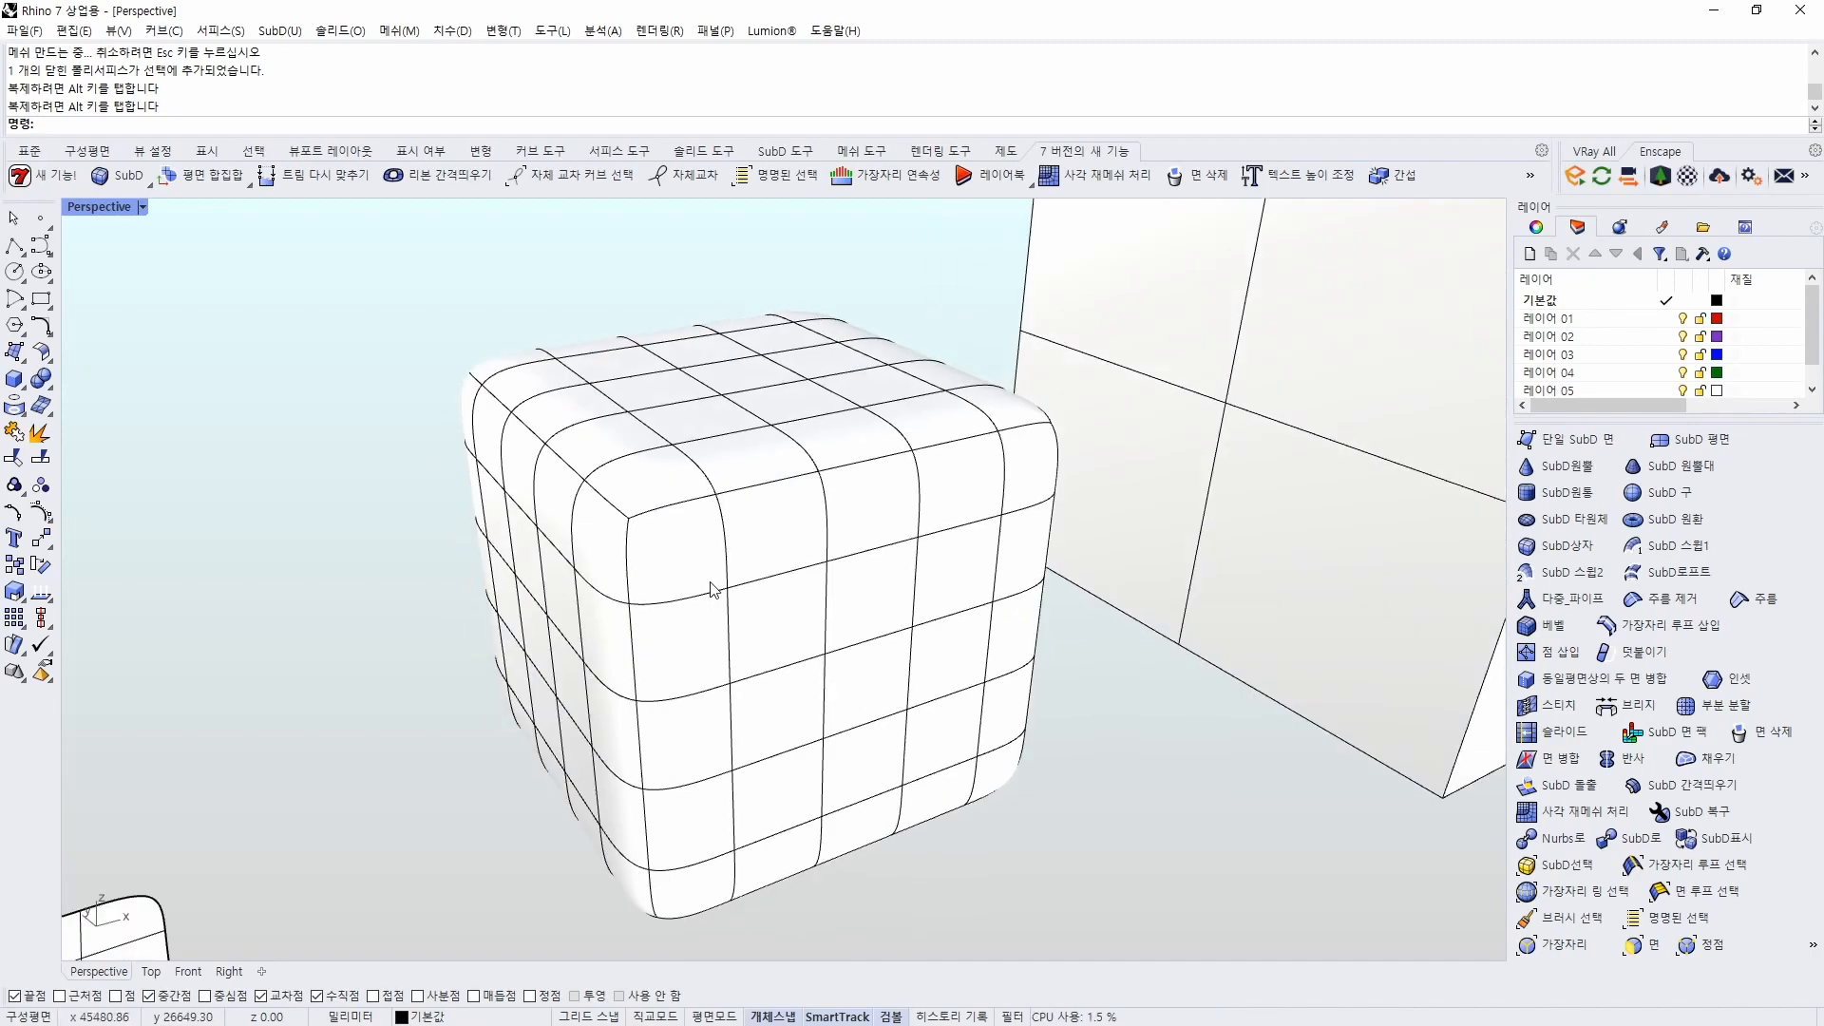
Select the vertical edge loop beside the SubD box's side facing away from the solid box, move it up along Z, and undo the move
{"action": "right_click_drag", "start_coordinate": [713, 589], "coordinate": [802, 631]}
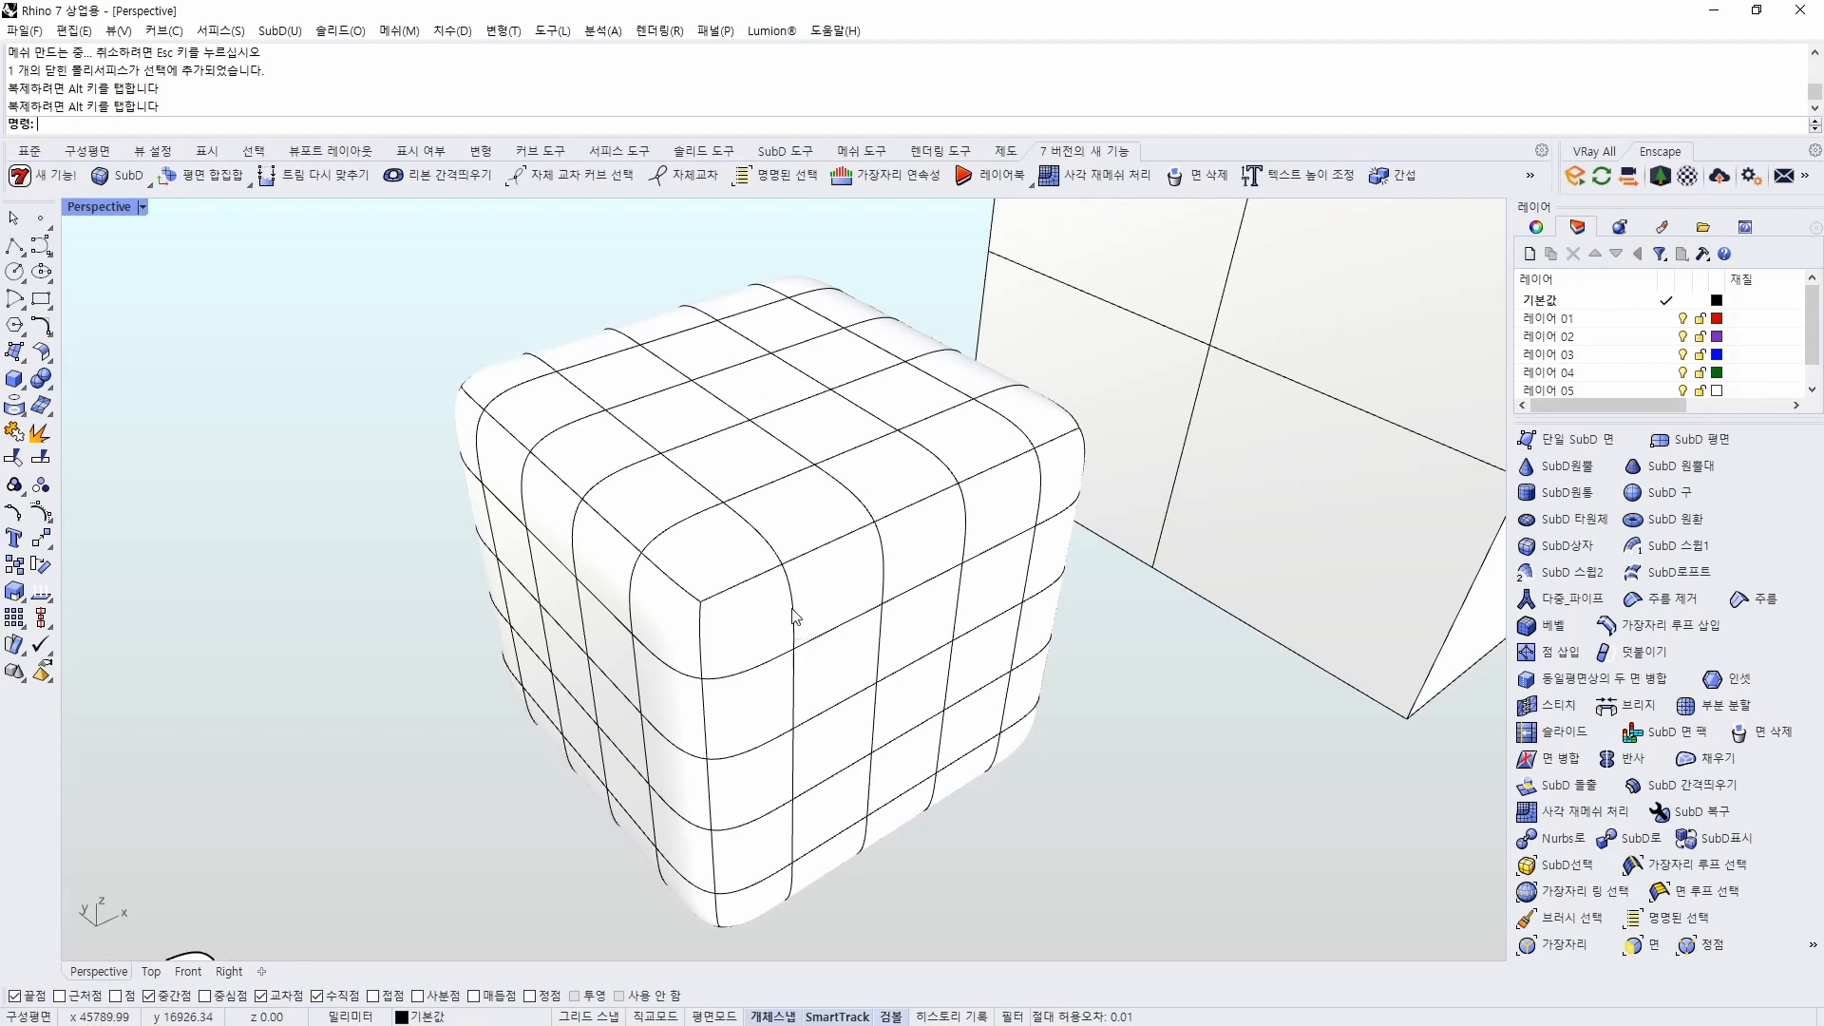
{"action": "double_click", "coordinate": [796, 616], "text": "ctrl+shift"}
{"action": "right_click_drag", "start_coordinate": [796, 615], "coordinate": [773, 447]}
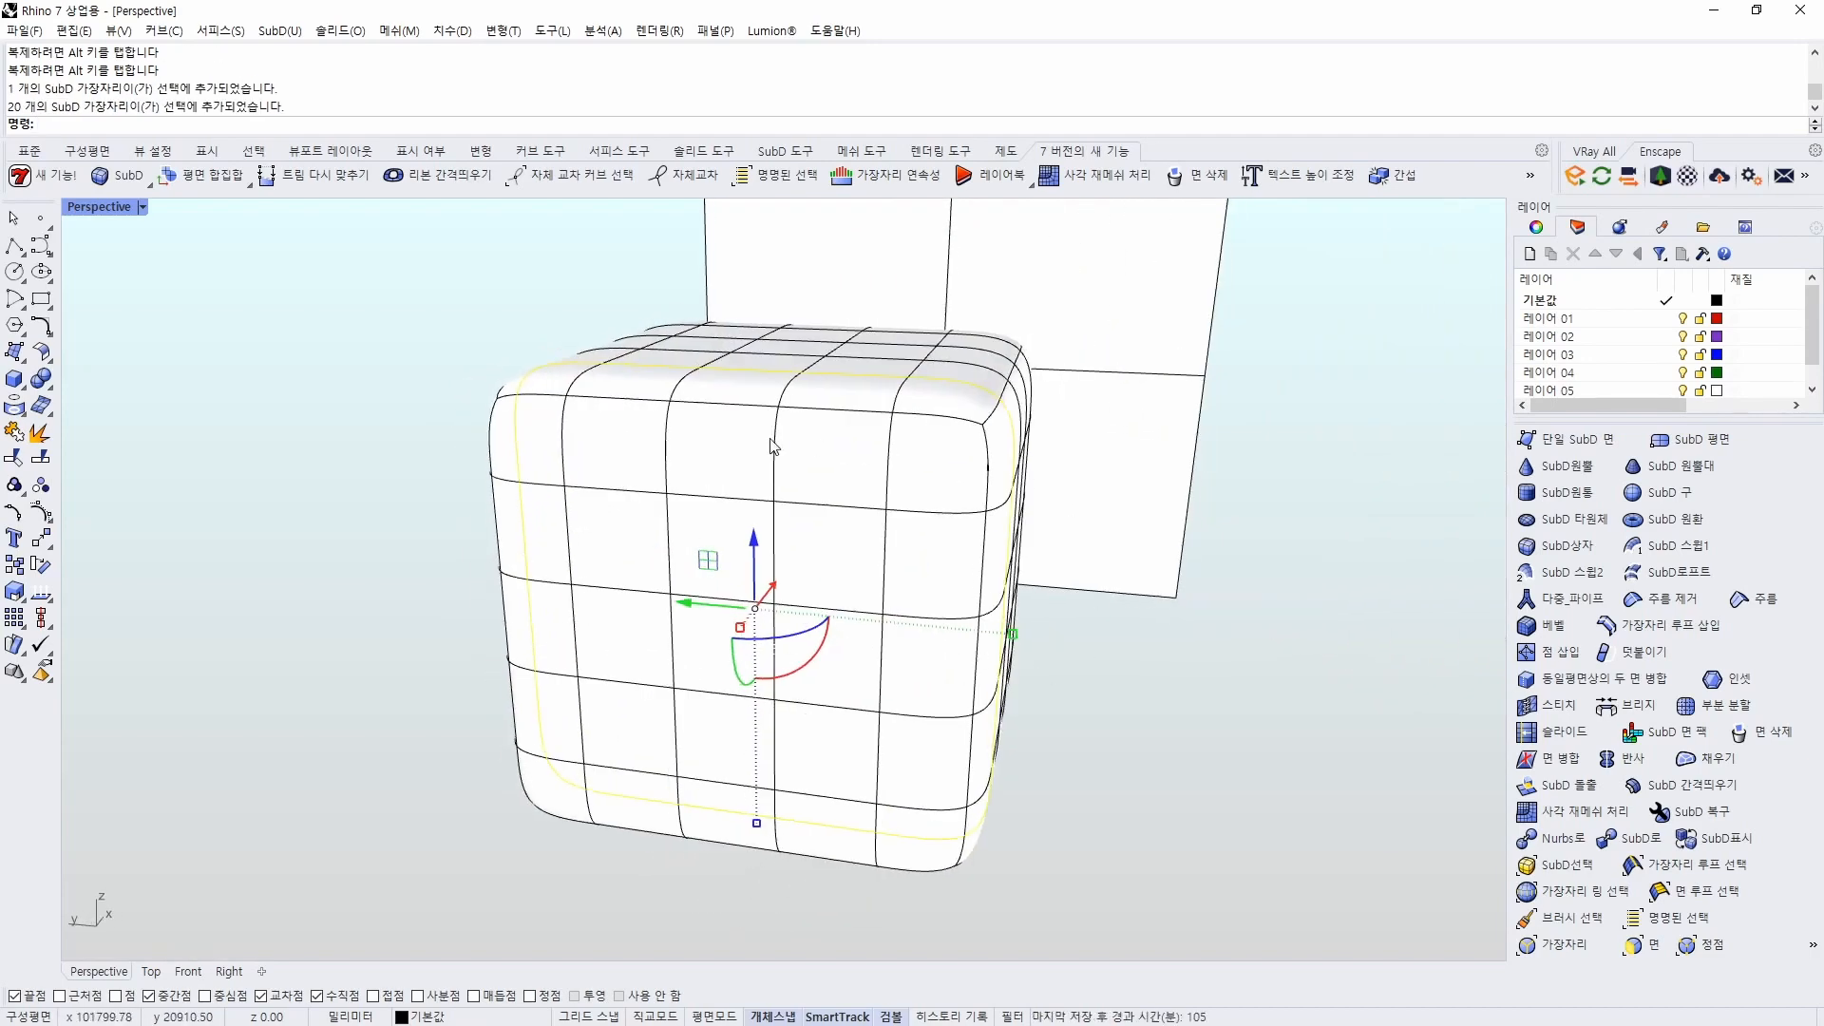
{"action": "scroll", "coordinate": [969, 707], "scroll_direction": "down", "scroll_amount": 4}
{"action": "right_click_drag", "start_coordinate": [979, 727], "coordinate": [796, 707]}
{"action": "right_click_drag", "start_coordinate": [762, 632], "coordinate": [841, 708]}
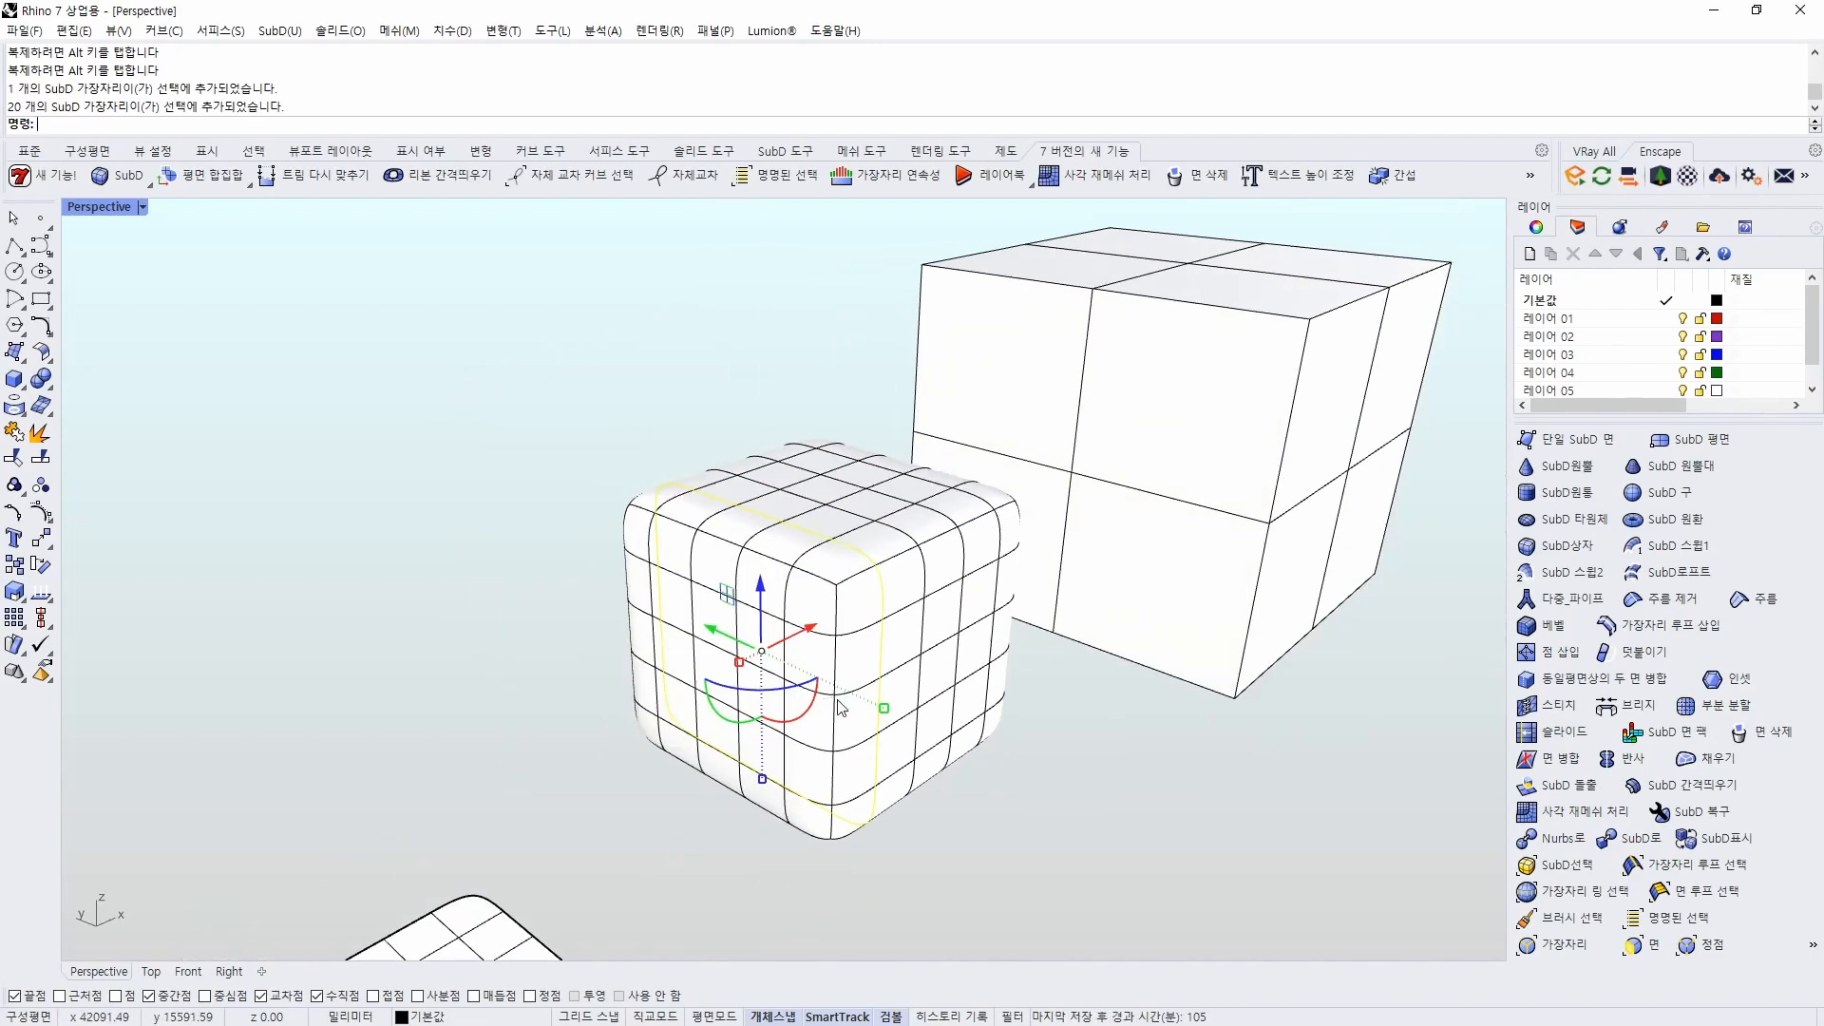
{"action": "left_click_drag", "start_coordinate": [761, 596], "coordinate": [761, 554]}
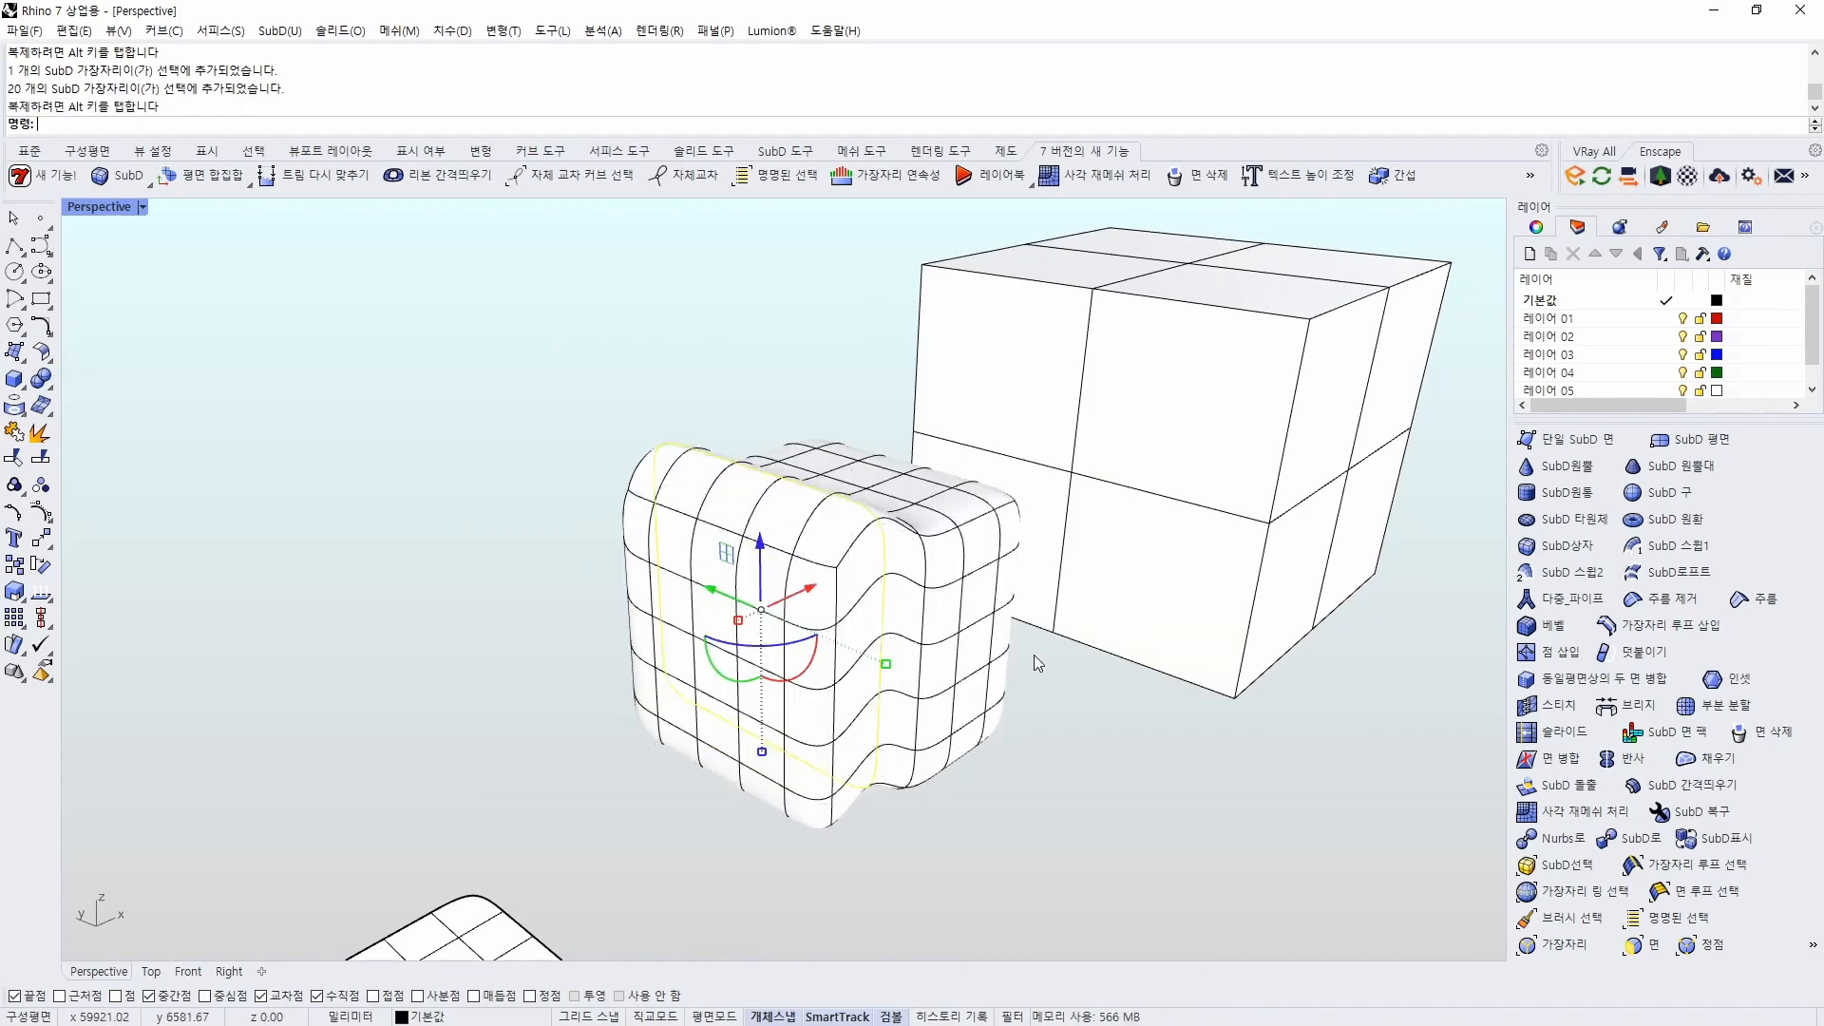
{"action": "right_click_drag", "start_coordinate": [1038, 664], "coordinate": [852, 658]}
{"action": "key", "text": "Escape"}
{"action": "right_click_drag", "start_coordinate": [660, 638], "coordinate": [724, 662]}
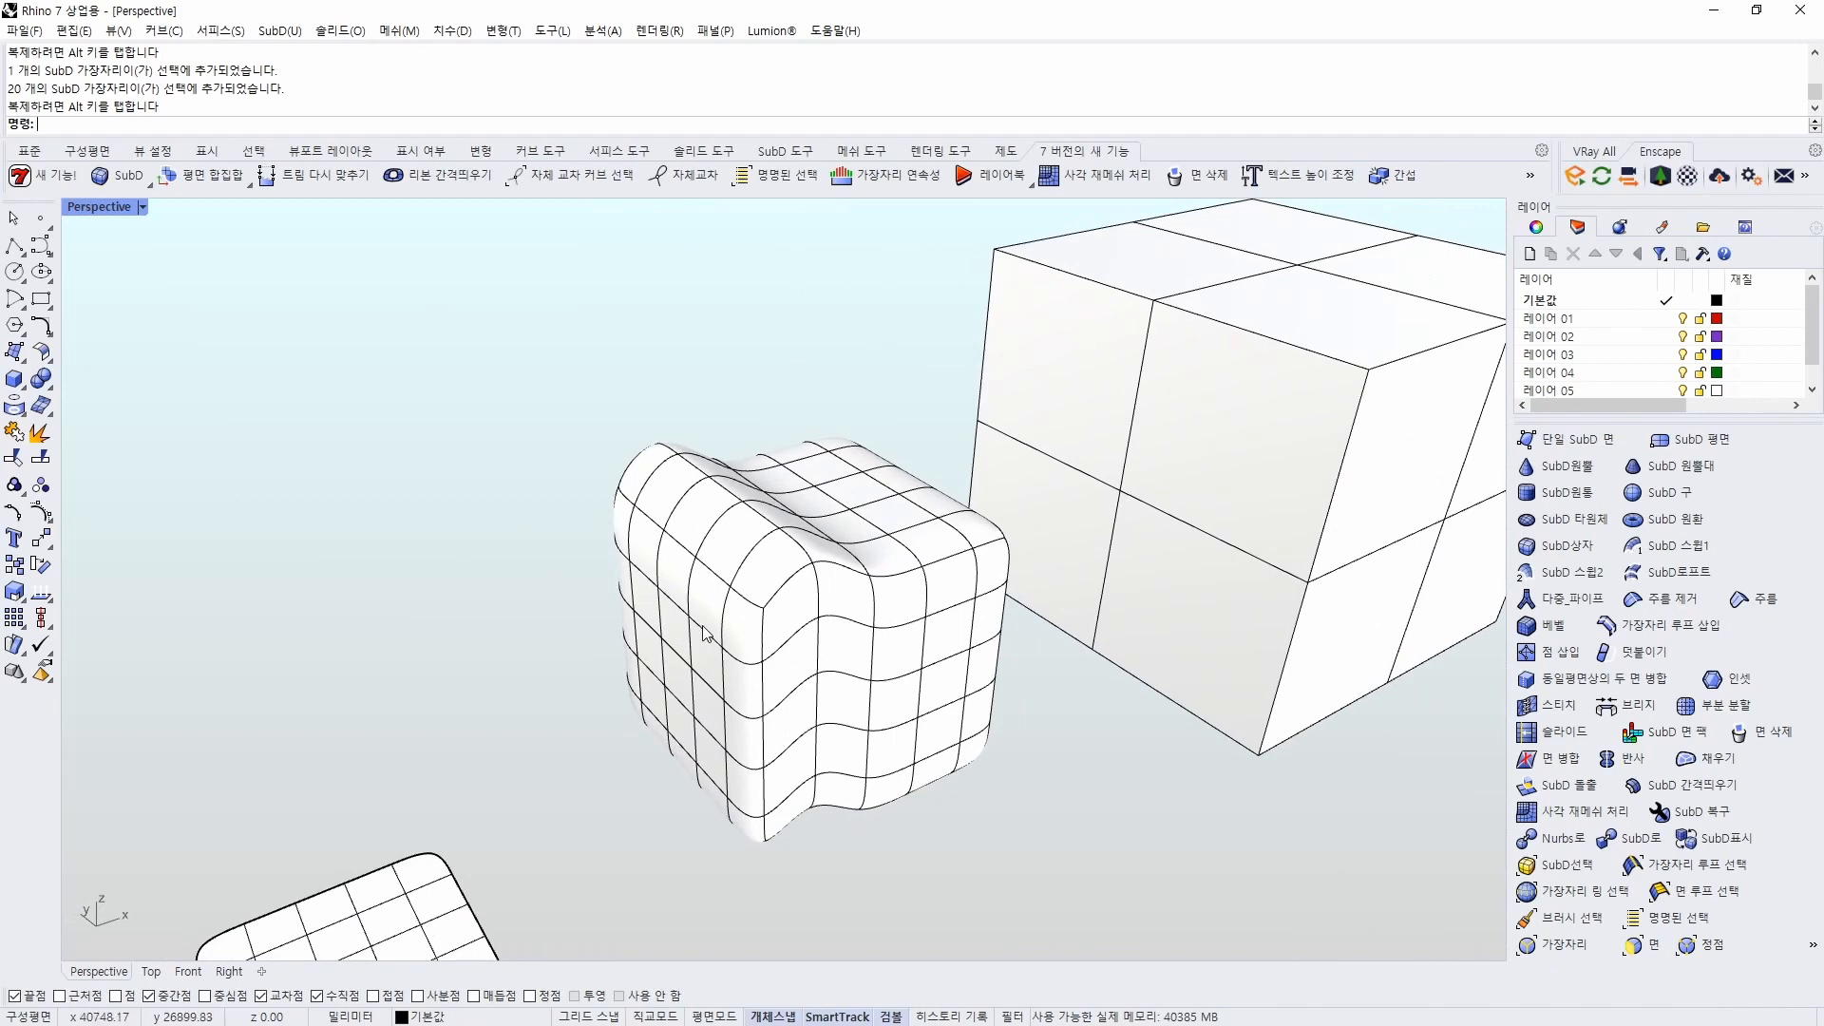
{"action": "key", "text": "ctrl+z"}
Reselect that vertical edge loop on the SubD box and scale it inward
{"action": "double_click", "coordinate": [818, 694], "text": "ctrl+shift"}
{"action": "right_click_drag", "start_coordinate": [818, 694], "coordinate": [984, 701]}
{"action": "left_click_drag", "start_coordinate": [984, 685], "coordinate": [926, 686]}
{"action": "right_click_drag", "start_coordinate": [1040, 714], "coordinate": [704, 686]}
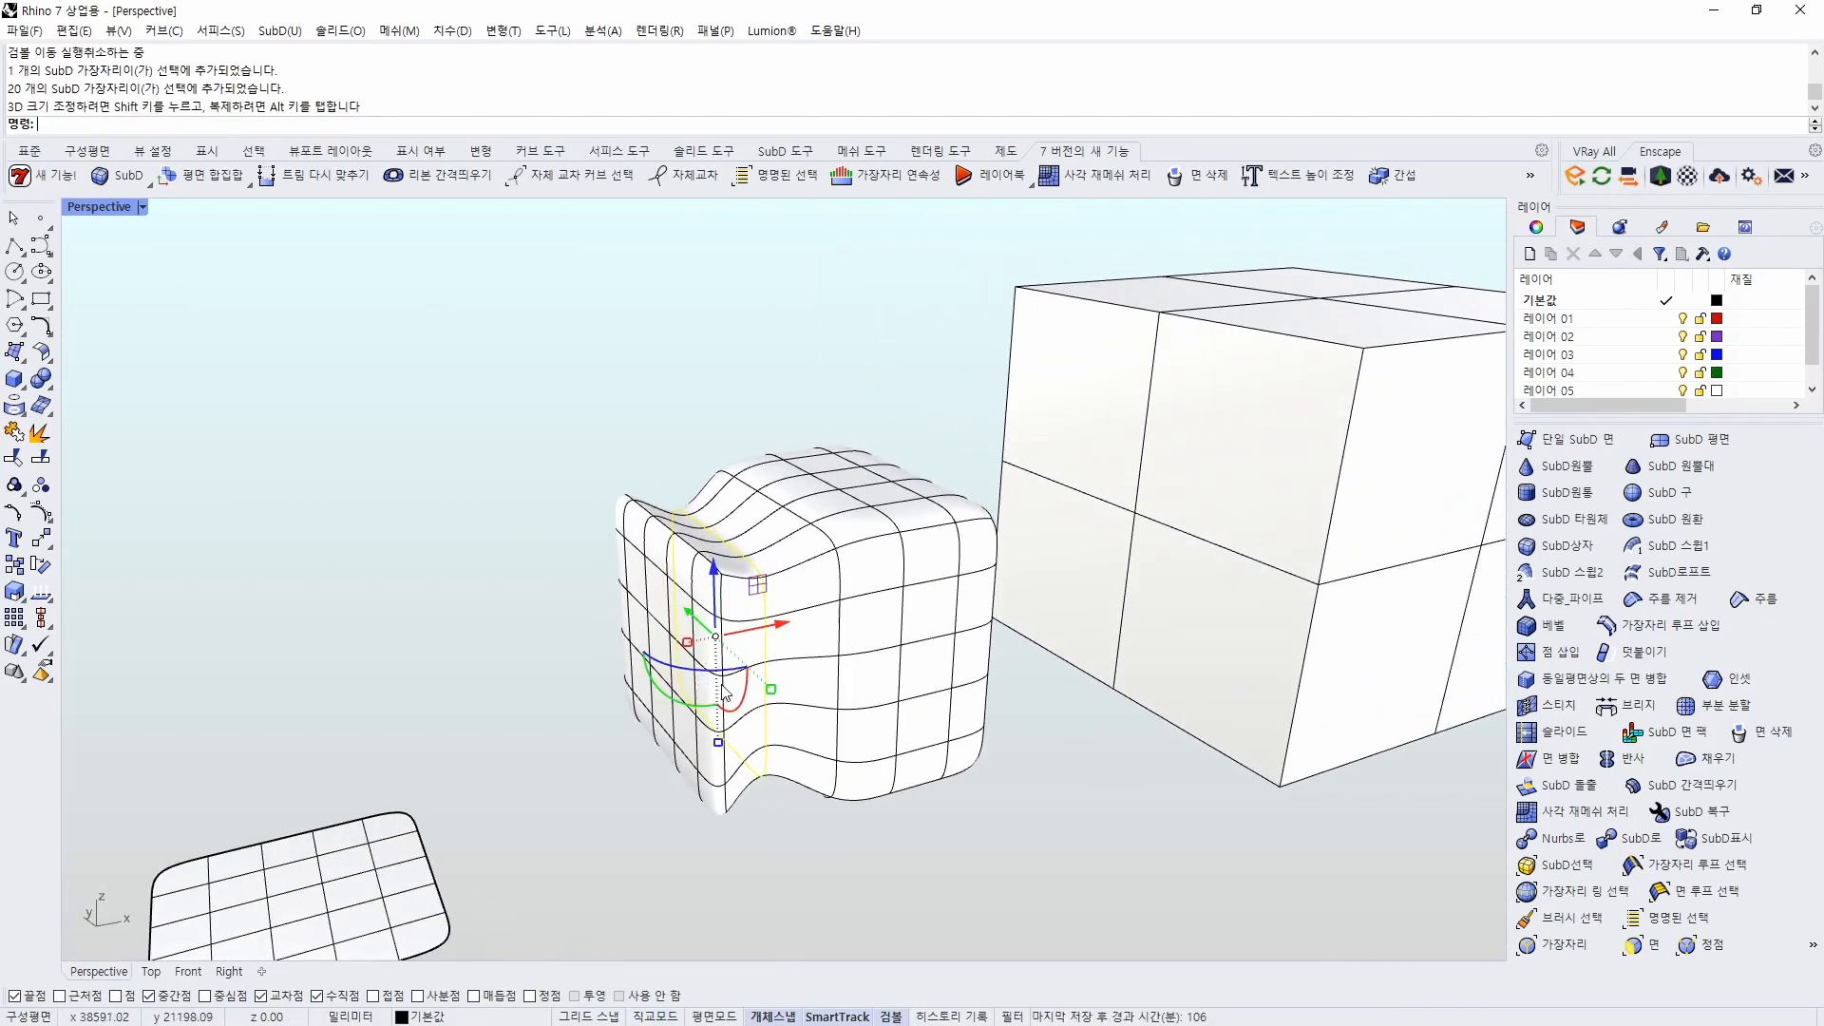
Select the solid box, try moving, scaling and rotating it as a whole, and undo the rotation and scaling
{"action": "scroll", "coordinate": [760, 684], "scroll_direction": "down", "scroll_amount": 4}
{"action": "left_click", "coordinate": [909, 732]}
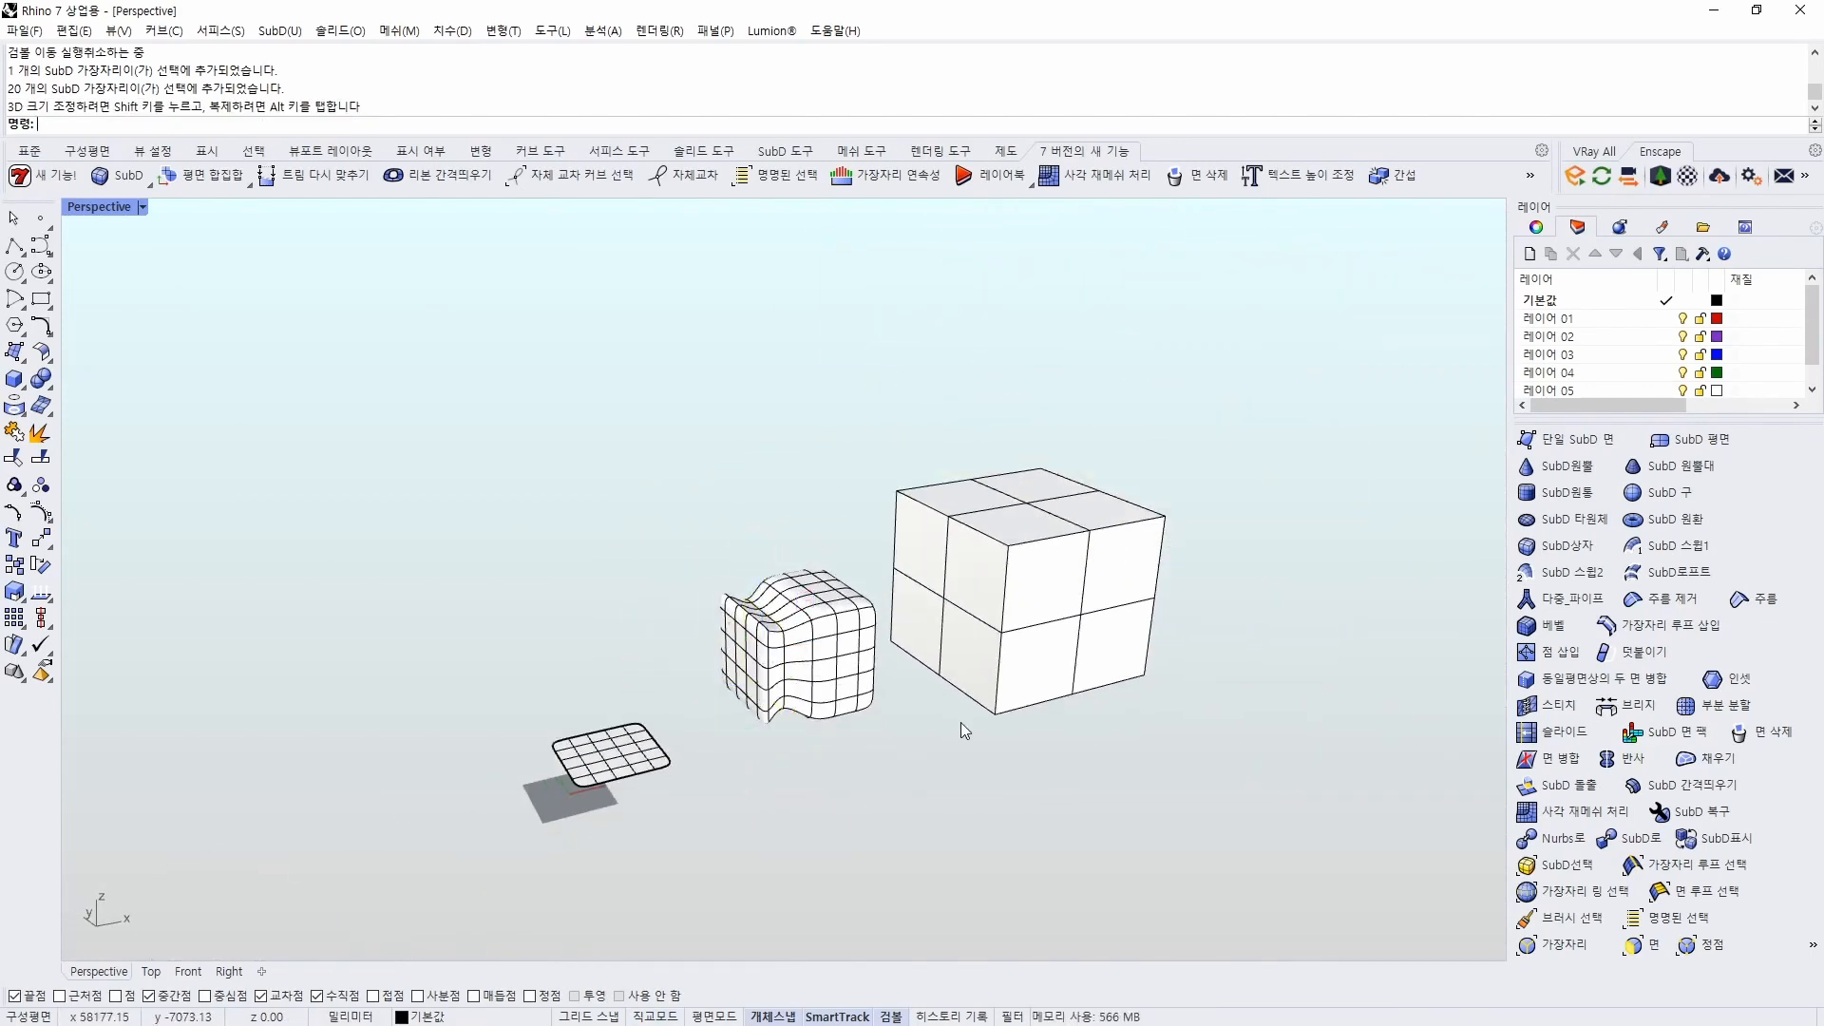
{"action": "left_click", "coordinate": [1021, 651]}
{"action": "mouse_move", "coordinate": [1083, 568]}
{"action": "left_mouse_down"}
{"action": "mouse_move", "coordinate": [1218, 545]}
{"action": "mouse_move", "coordinate": [1079, 518]}
{"action": "mouse_move", "coordinate": [1066, 549]}
{"action": "left_mouse_up"}
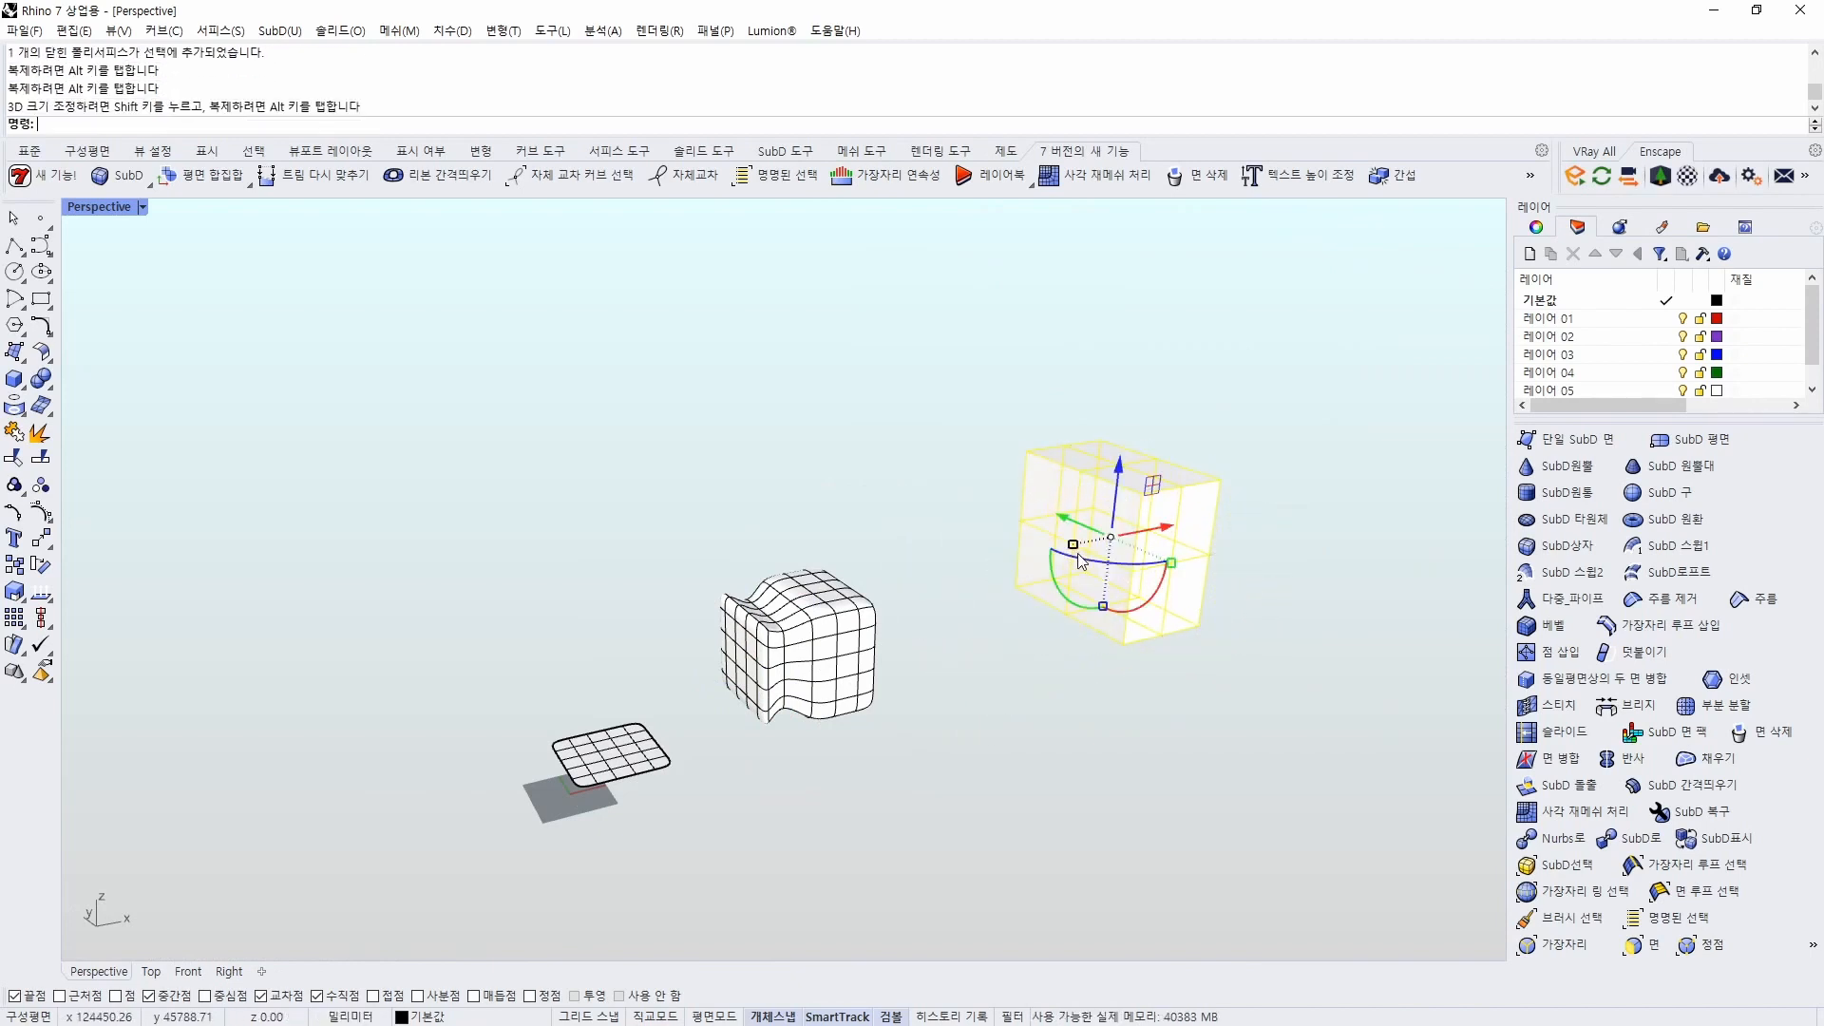
{"action": "left_click_drag", "start_coordinate": [1138, 609], "coordinate": [1112, 664]}
{"action": "key", "text": "ctrl+z"}
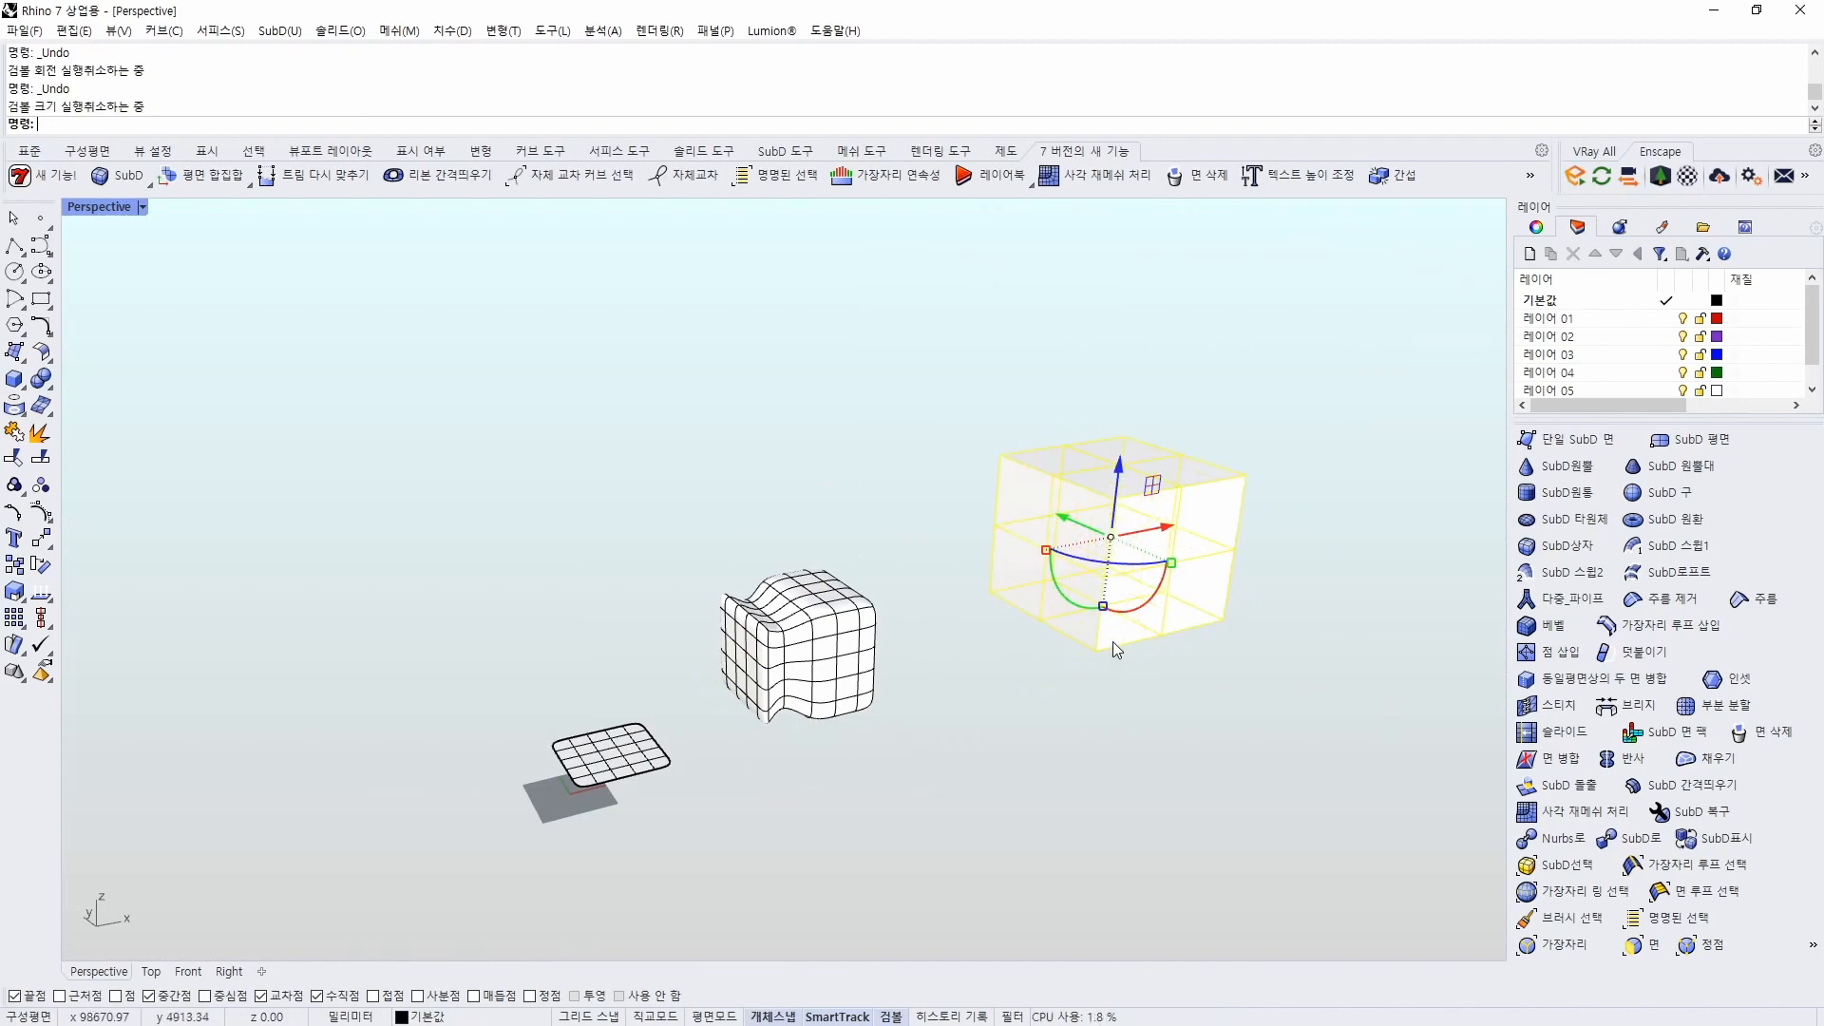
{"action": "key", "text": "ctrl+z"}
Undo the latest solid box moves and the scaling of the SubD box's vertical edge loop
{"action": "scroll", "coordinate": [916, 722], "scroll_direction": "up", "scroll_amount": 5}
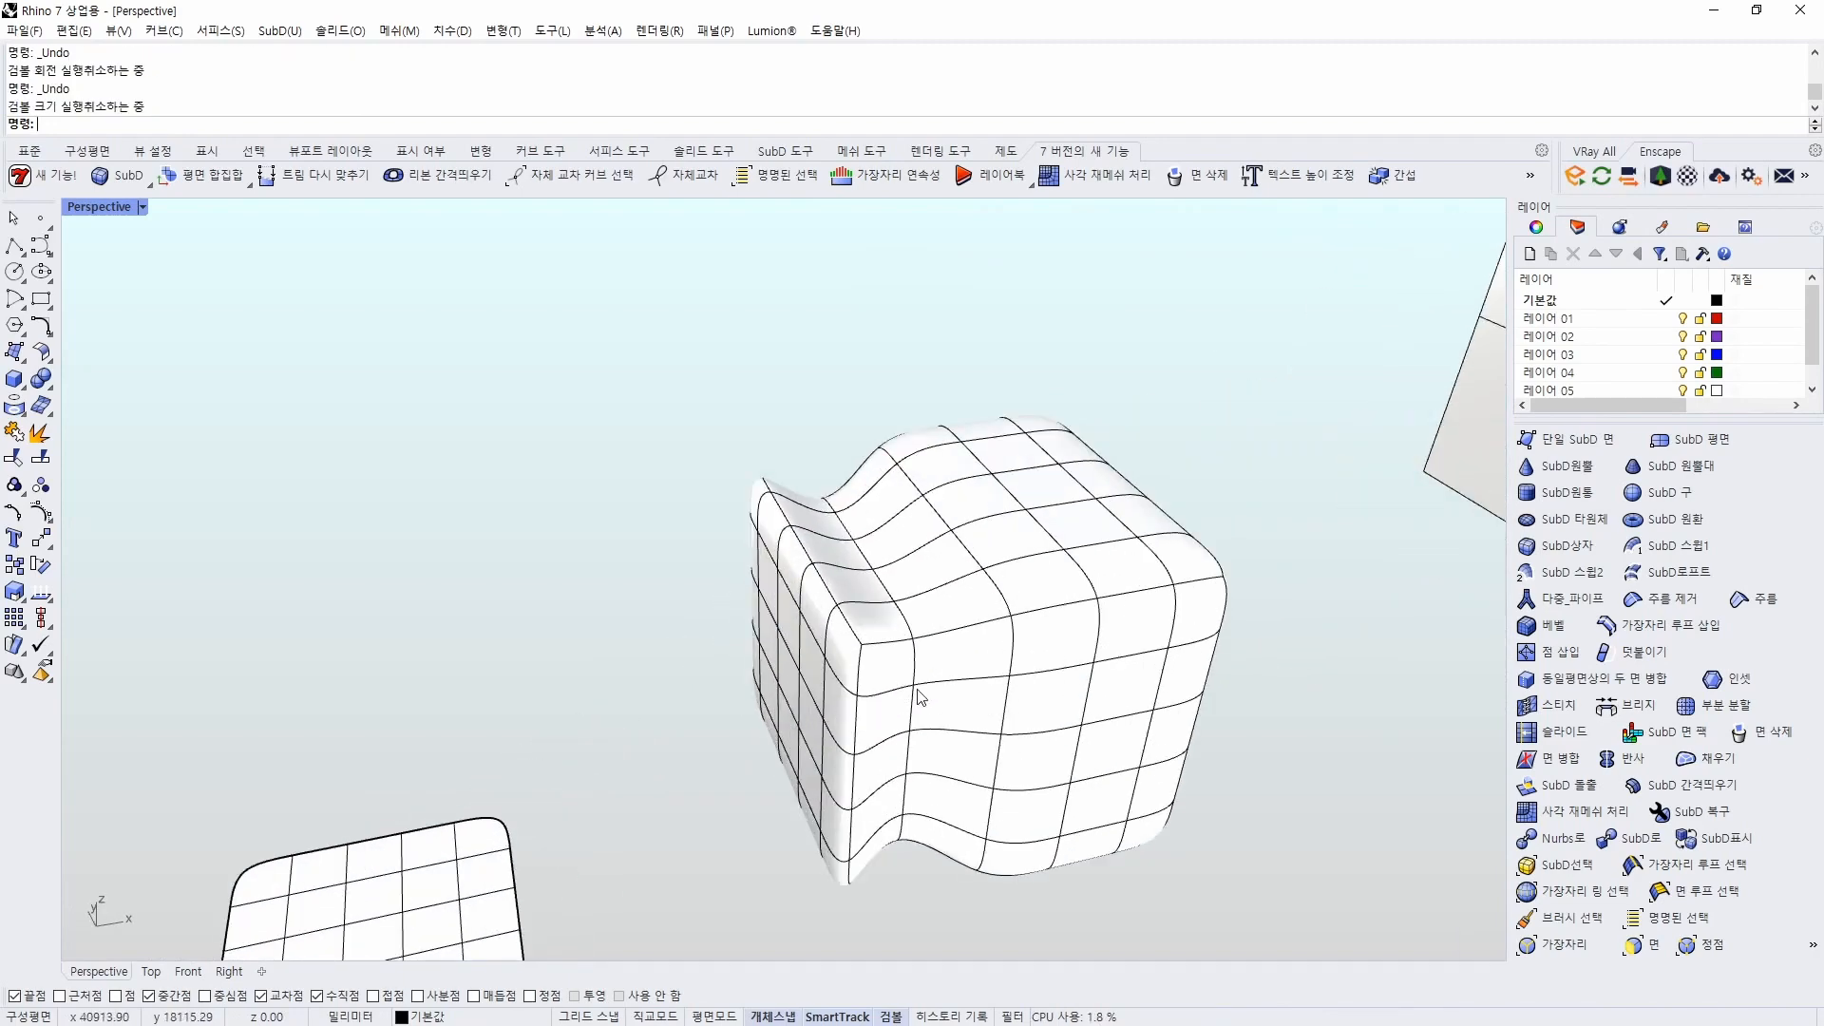
{"action": "key", "text": "ctrl+z"}
{"action": "key", "text": "ctrl+z"}
{"action": "key", "text": "ctrl+z"}
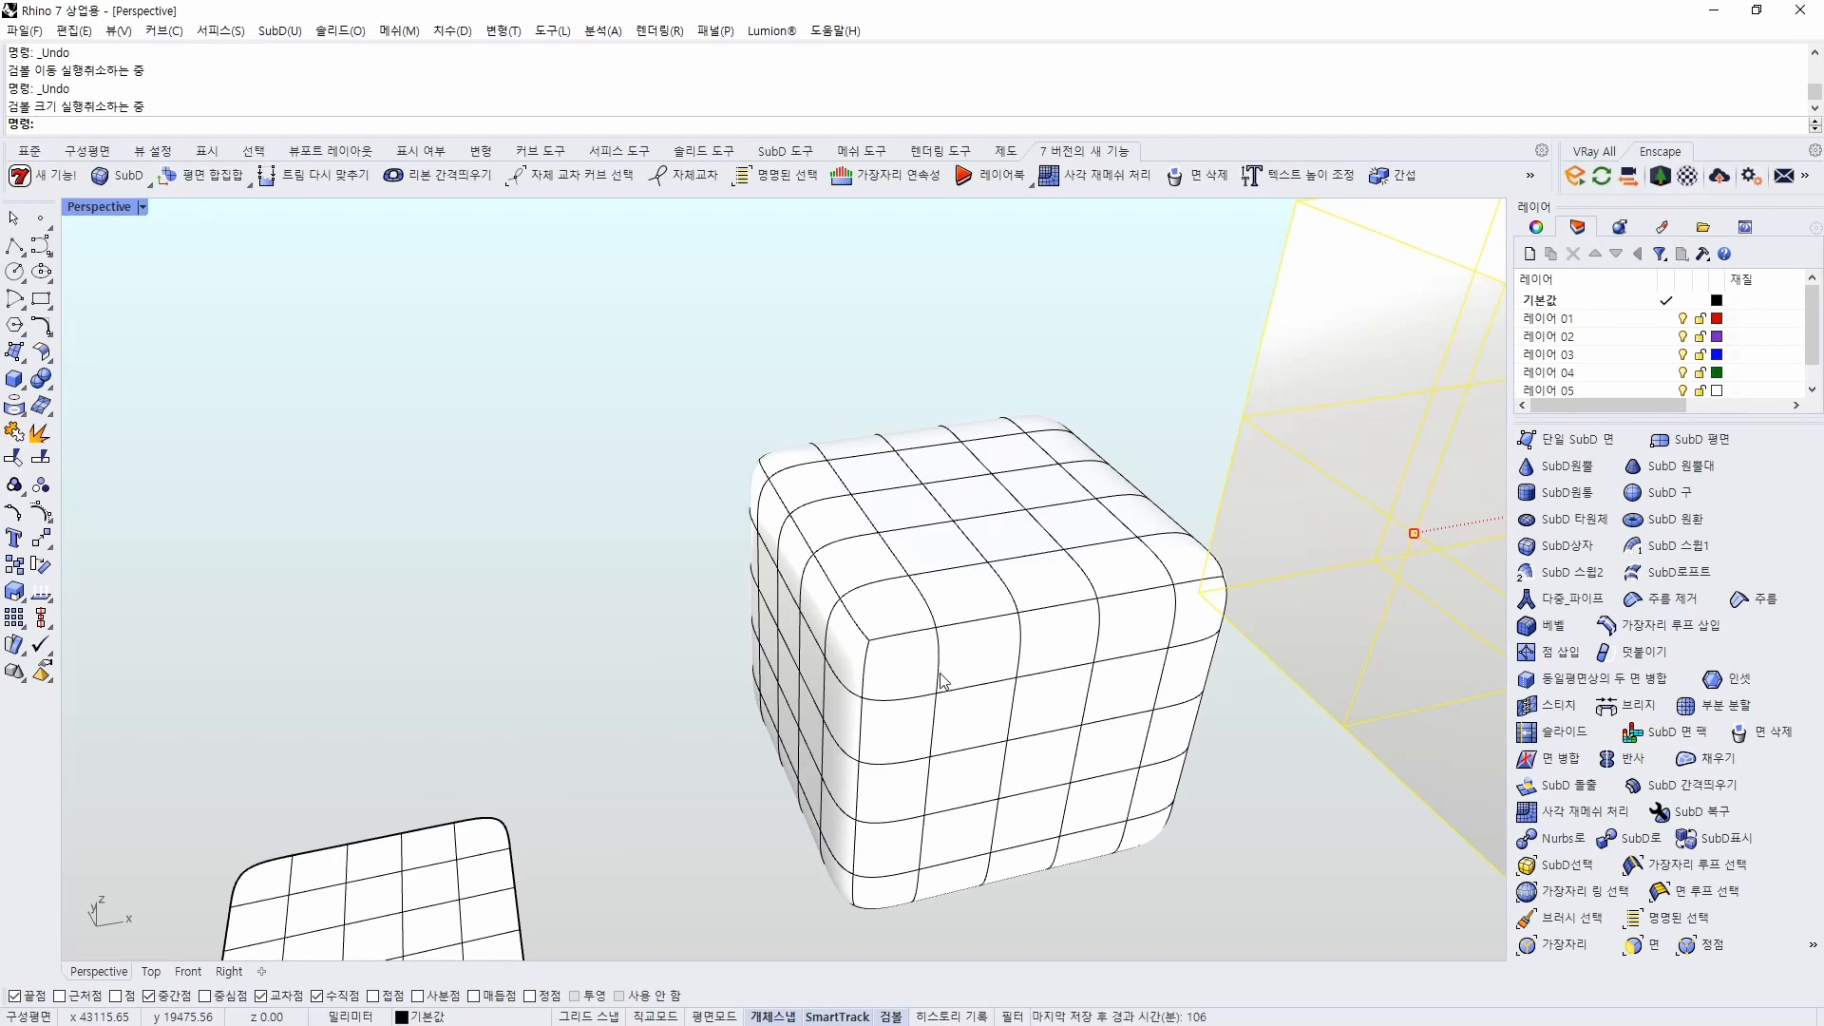
Select a horizontal edge loop around the middle of the SubD box, scale it inward into a waist, and undo the scaling
{"action": "double_click", "coordinate": [940, 682], "text": "ctrl+shift"}
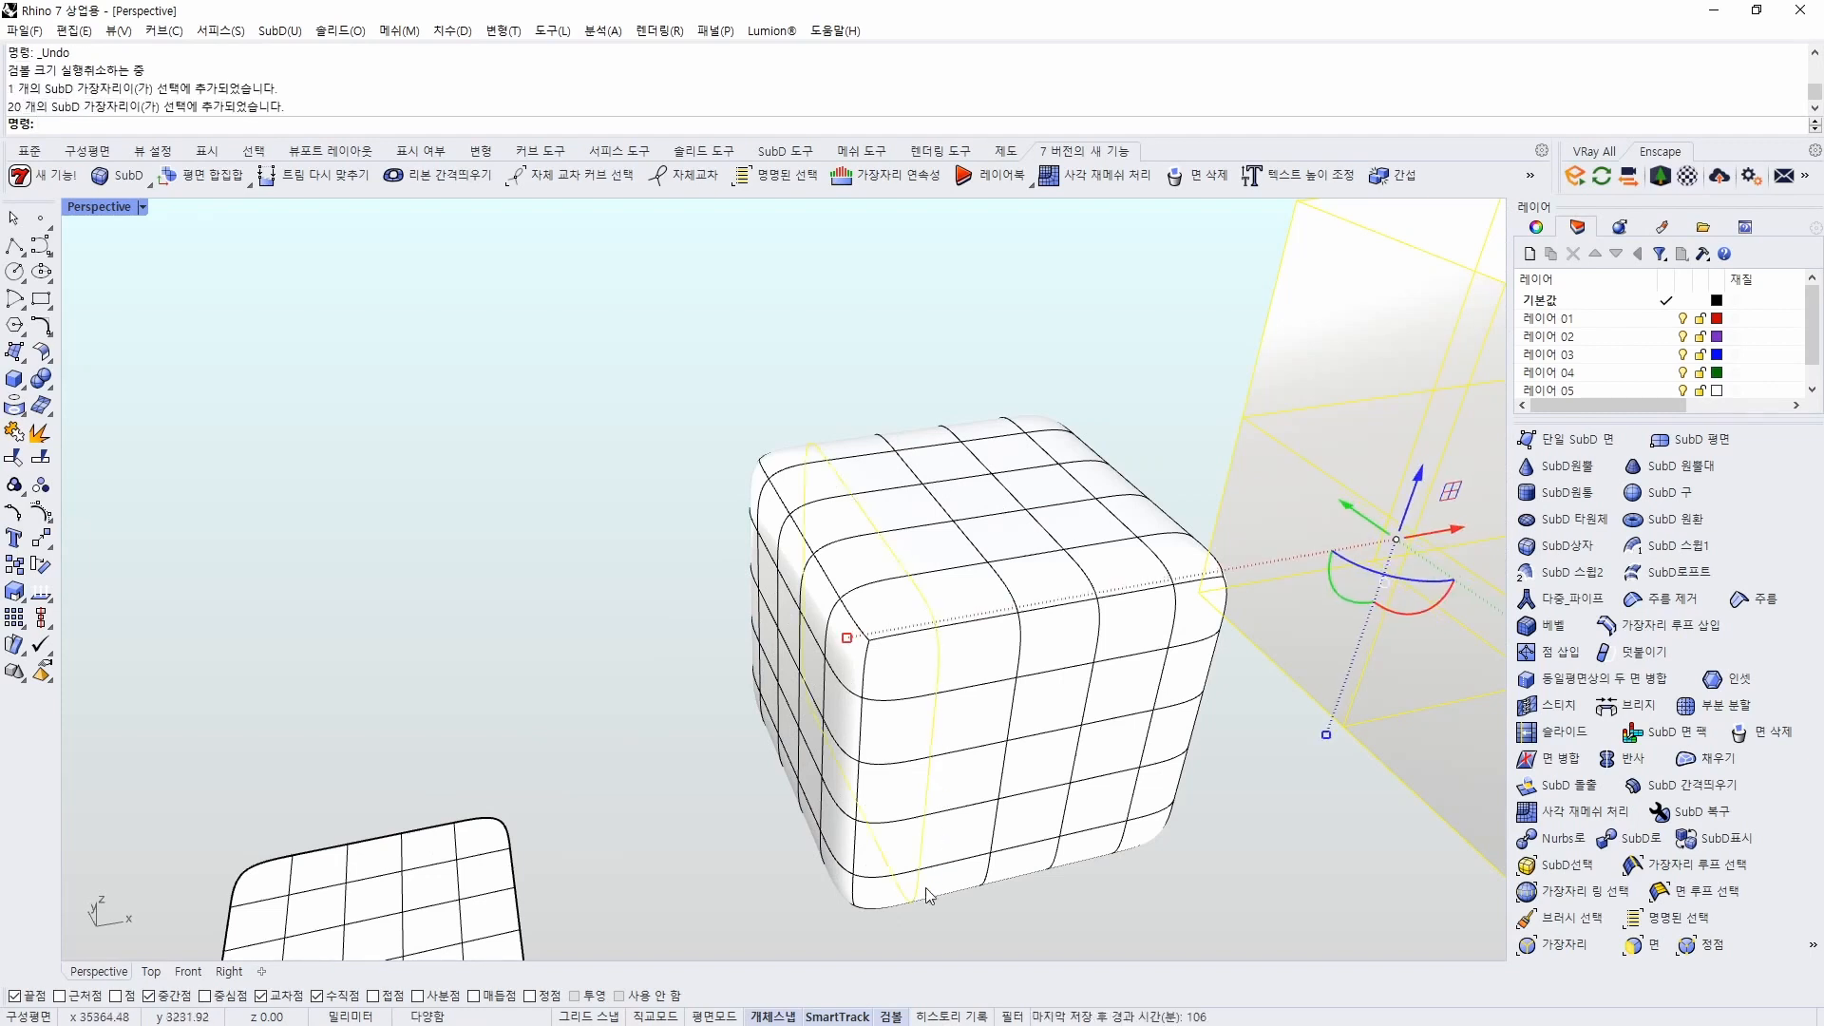
{"action": "left_click", "coordinate": [1308, 874]}
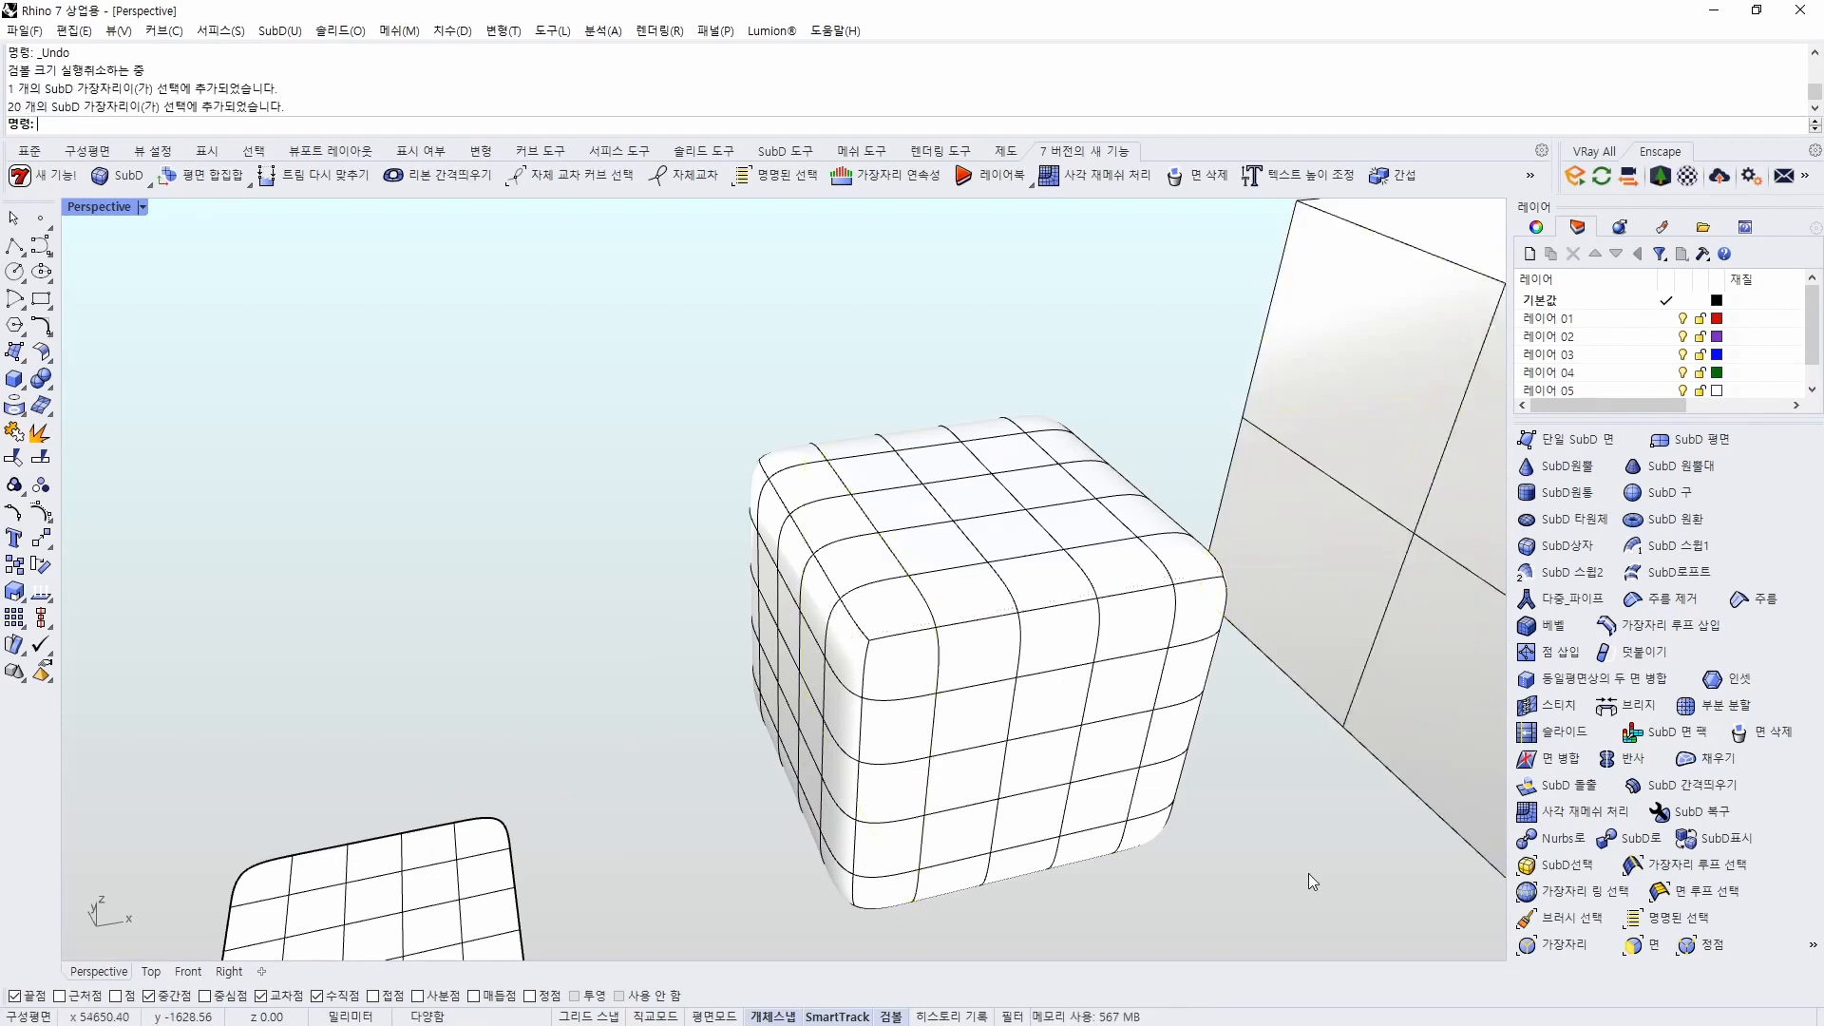
{"action": "double_click", "coordinate": [950, 753], "text": "ctrl+shift"}
{"action": "right_click_drag", "start_coordinate": [1157, 707], "coordinate": [944, 741]}
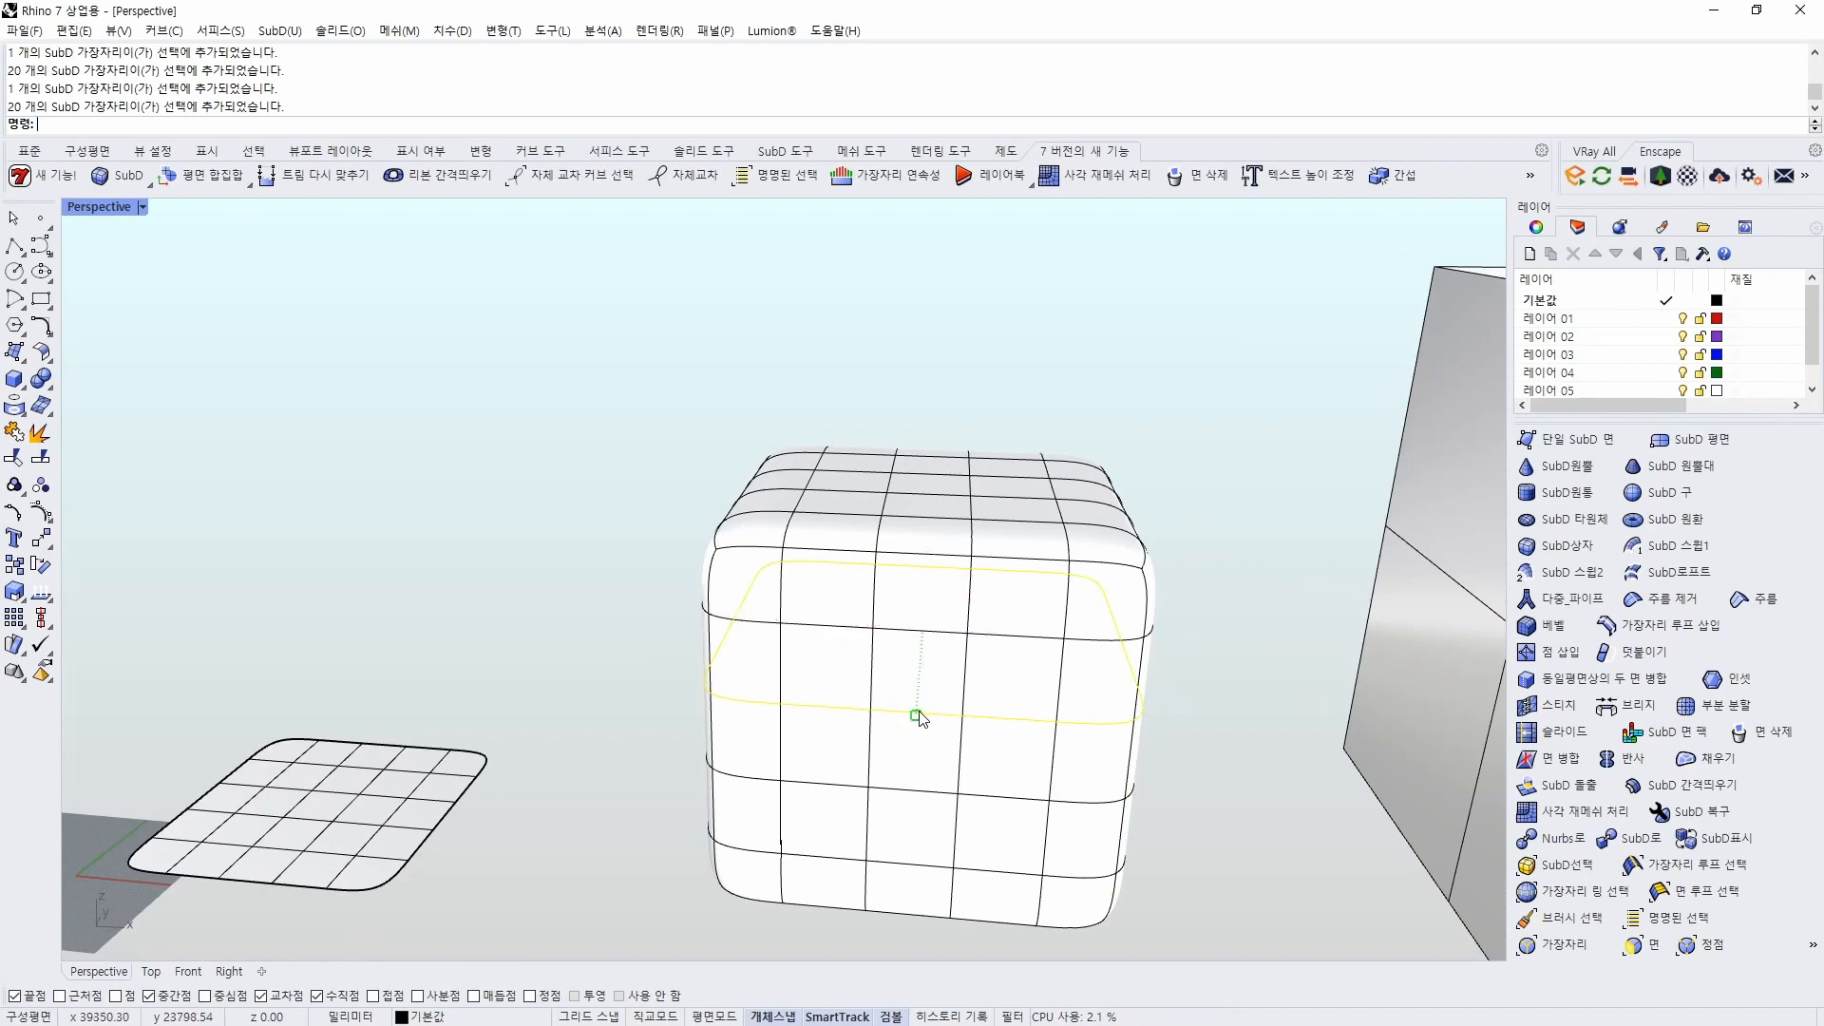
{"action": "left_click_drag", "start_coordinate": [920, 714], "coordinate": [929, 688]}
{"action": "right_click_drag", "start_coordinate": [929, 688], "coordinate": [1062, 618]}
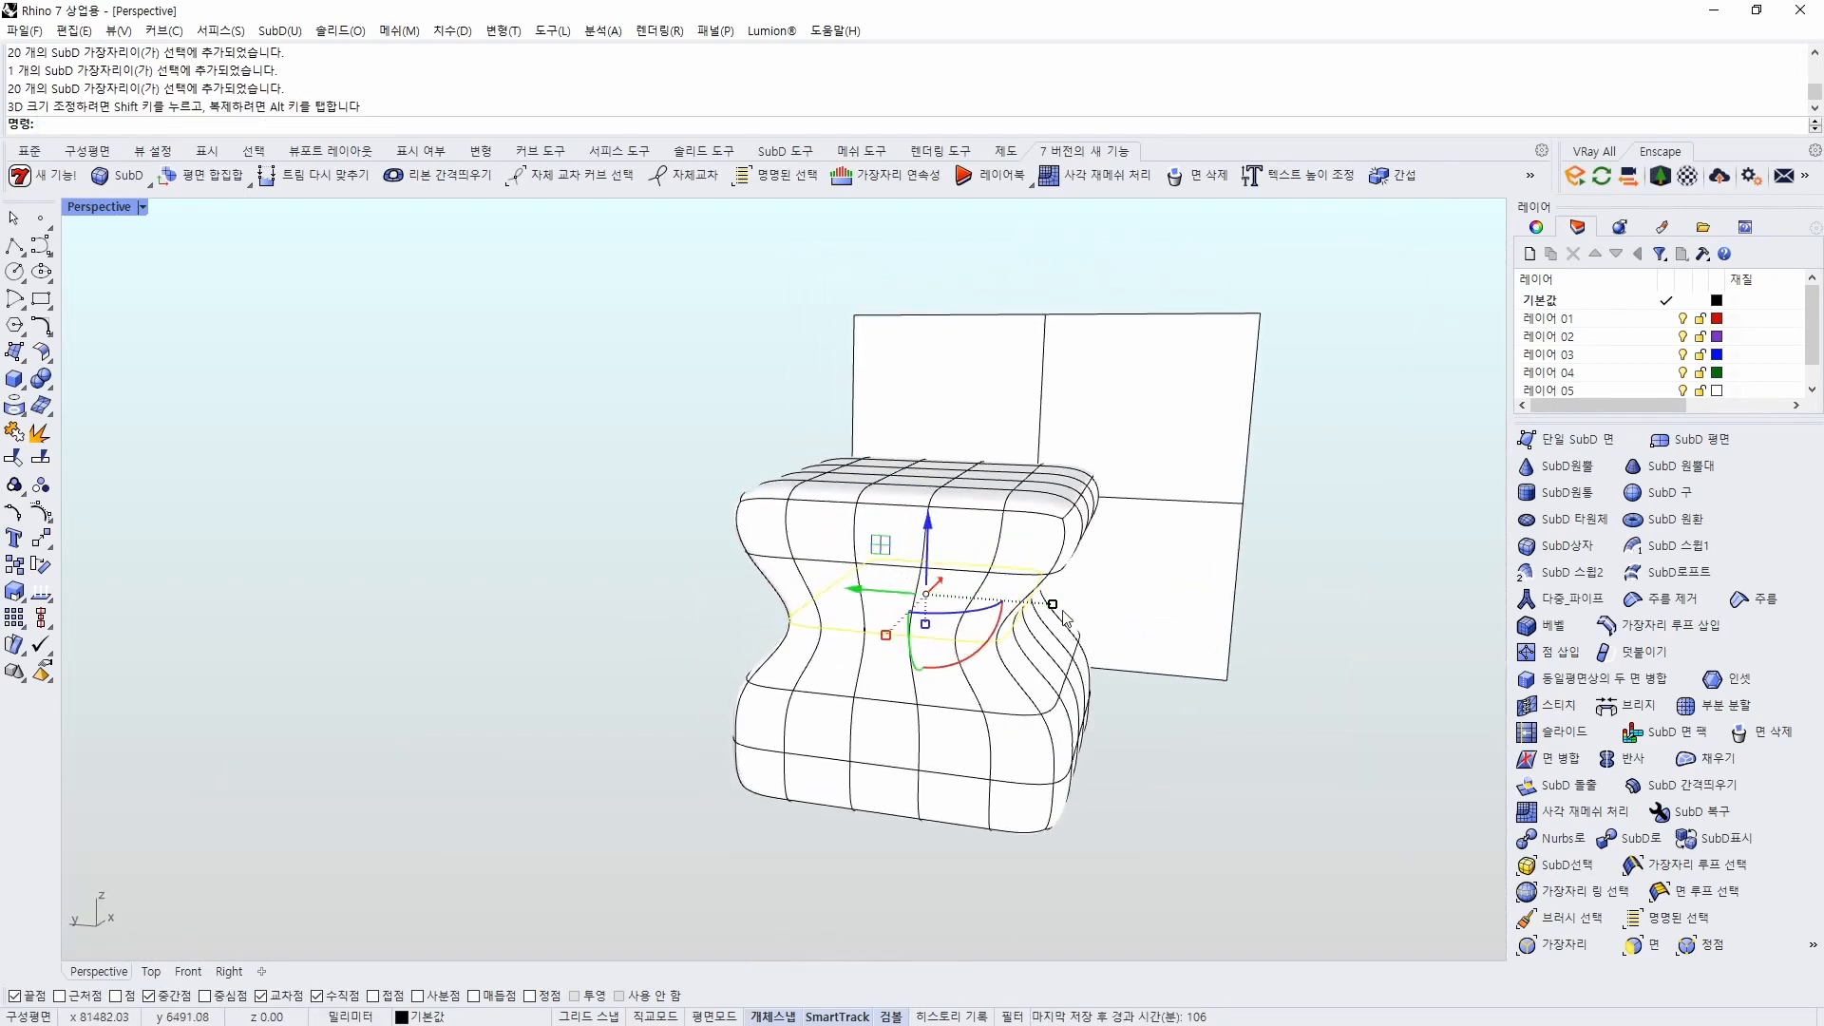
{"action": "left_click_drag", "start_coordinate": [1038, 602], "coordinate": [1036, 613]}
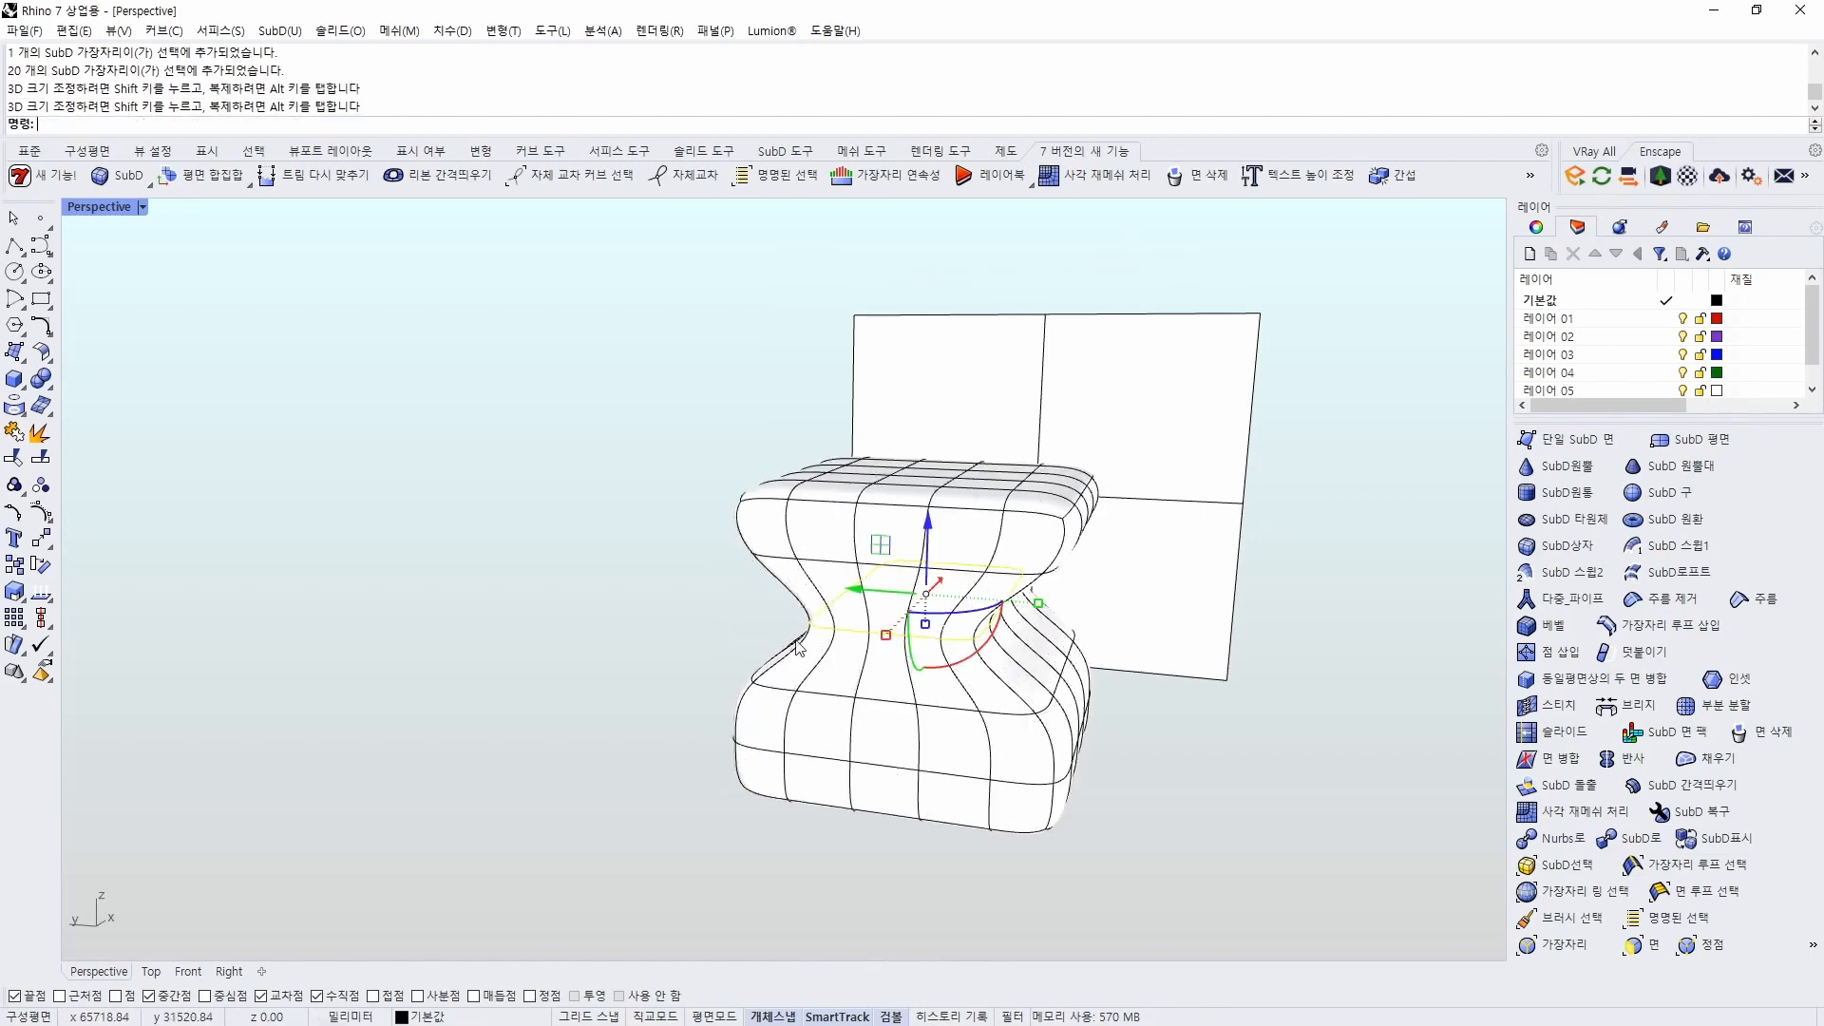
{"action": "mouse_move", "coordinate": [1072, 688]}
{"action": "right_mouse_down"}
{"action": "mouse_move", "coordinate": [1021, 677]}
{"action": "mouse_move", "coordinate": [1053, 678]}
{"action": "right_mouse_up"}
{"action": "key", "text": "ctrl+z"}
{"action": "key", "text": "ctrl+z"}
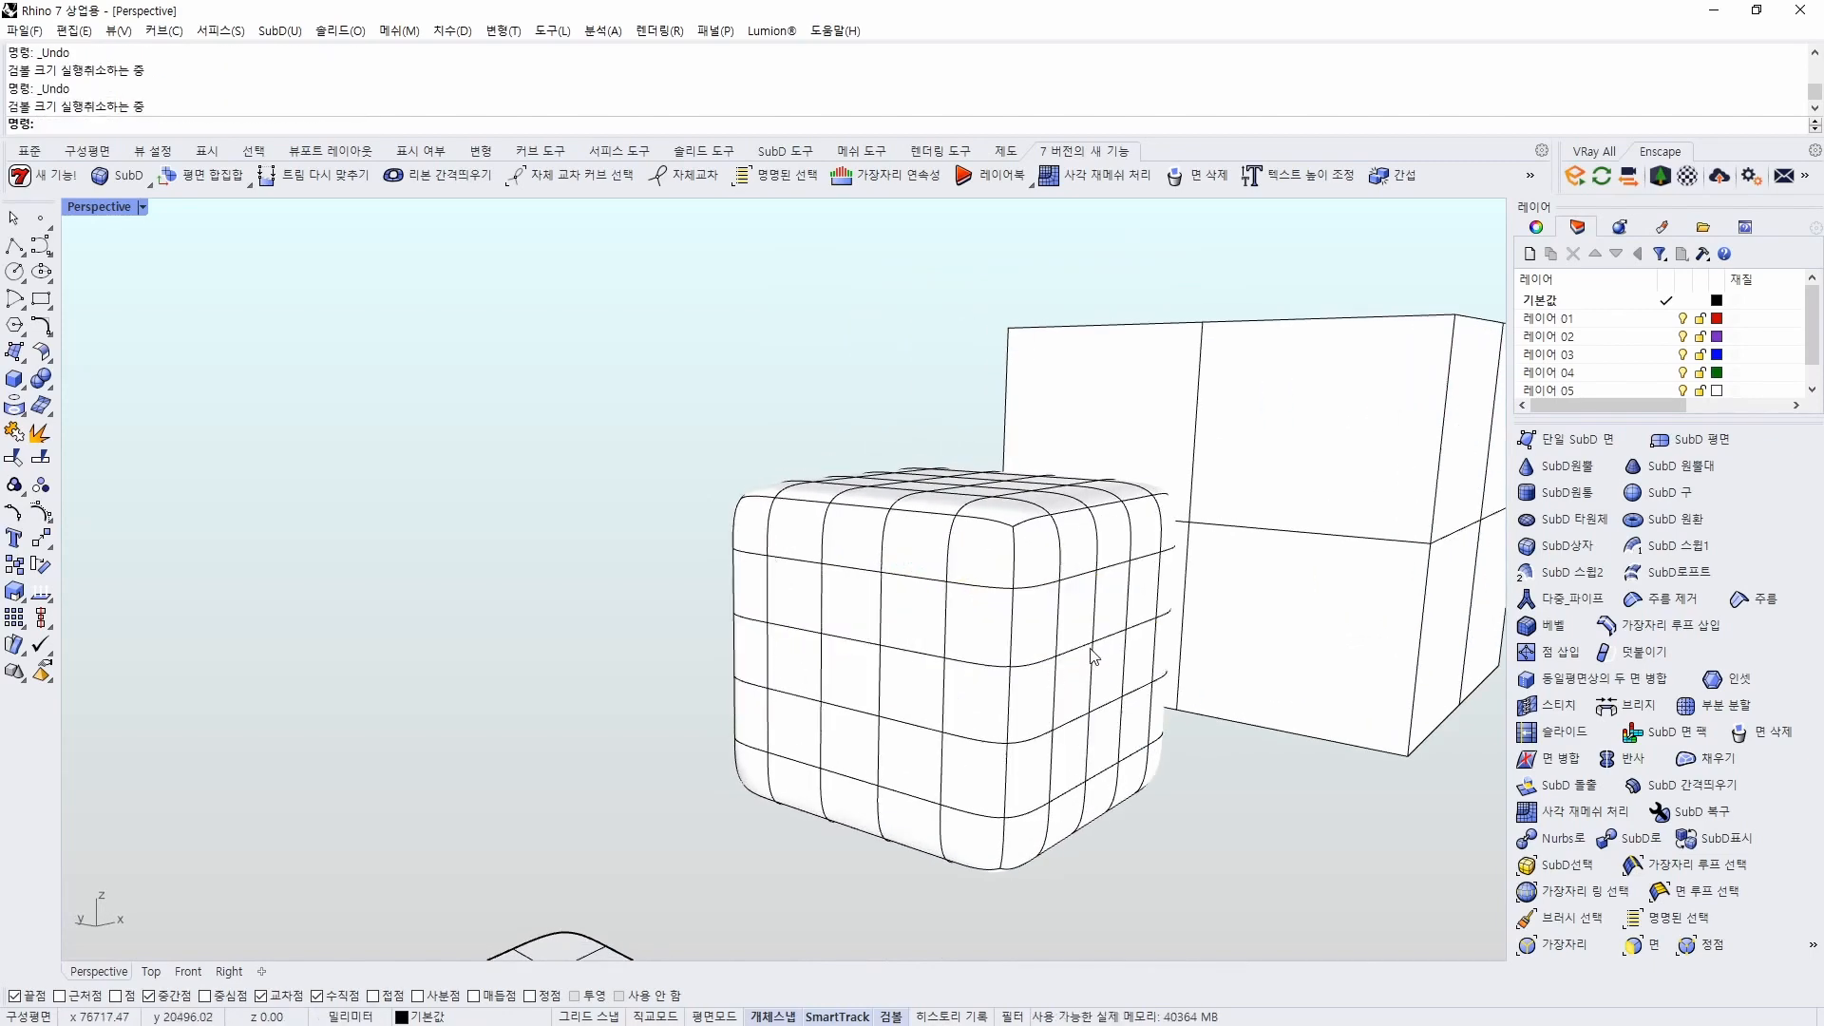
Reselect the horizontal mid-height edge loop, scale it inward again, and show the waisted form in Rendered display mode
{"action": "double_click", "coordinate": [1083, 658]}
{"action": "left_click_drag", "start_coordinate": [1111, 643], "coordinate": [1052, 628]}
{"action": "mouse_move", "coordinate": [1119, 663]}
{"action": "right_mouse_down"}
{"action": "mouse_move", "coordinate": [1024, 673]}
{"action": "mouse_move", "coordinate": [1022, 705]}
{"action": "mouse_move", "coordinate": [1030, 680]}
{"action": "mouse_move", "coordinate": [1221, 712]}
{"action": "right_mouse_up"}
{"action": "key", "text": "Escape"}
{"action": "key", "text": "ctrl+alt+r"}
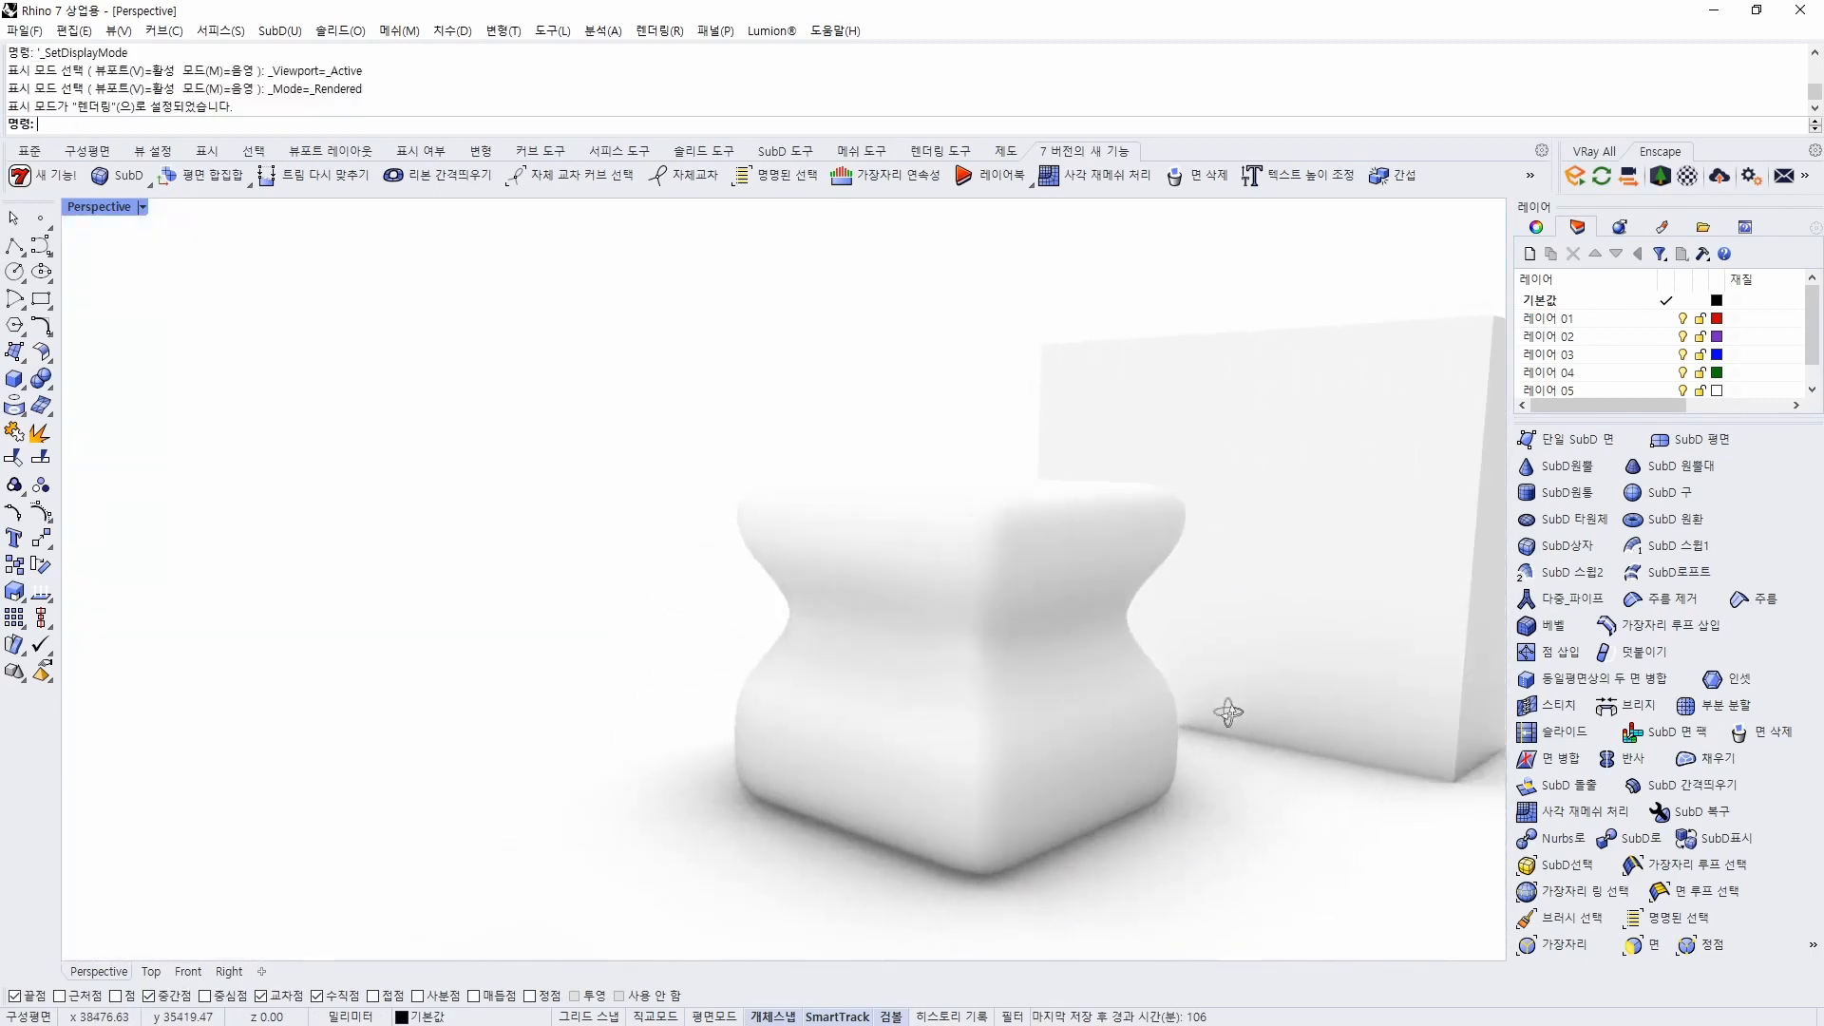
Return to Shaded display and undo the scaling of the horizontal edge loop
{"action": "key", "text": "ctrl+alt+s"}
{"action": "right_click_drag", "start_coordinate": [1067, 700], "coordinate": [983, 809]}
{"action": "key", "text": "ctrl+z"}
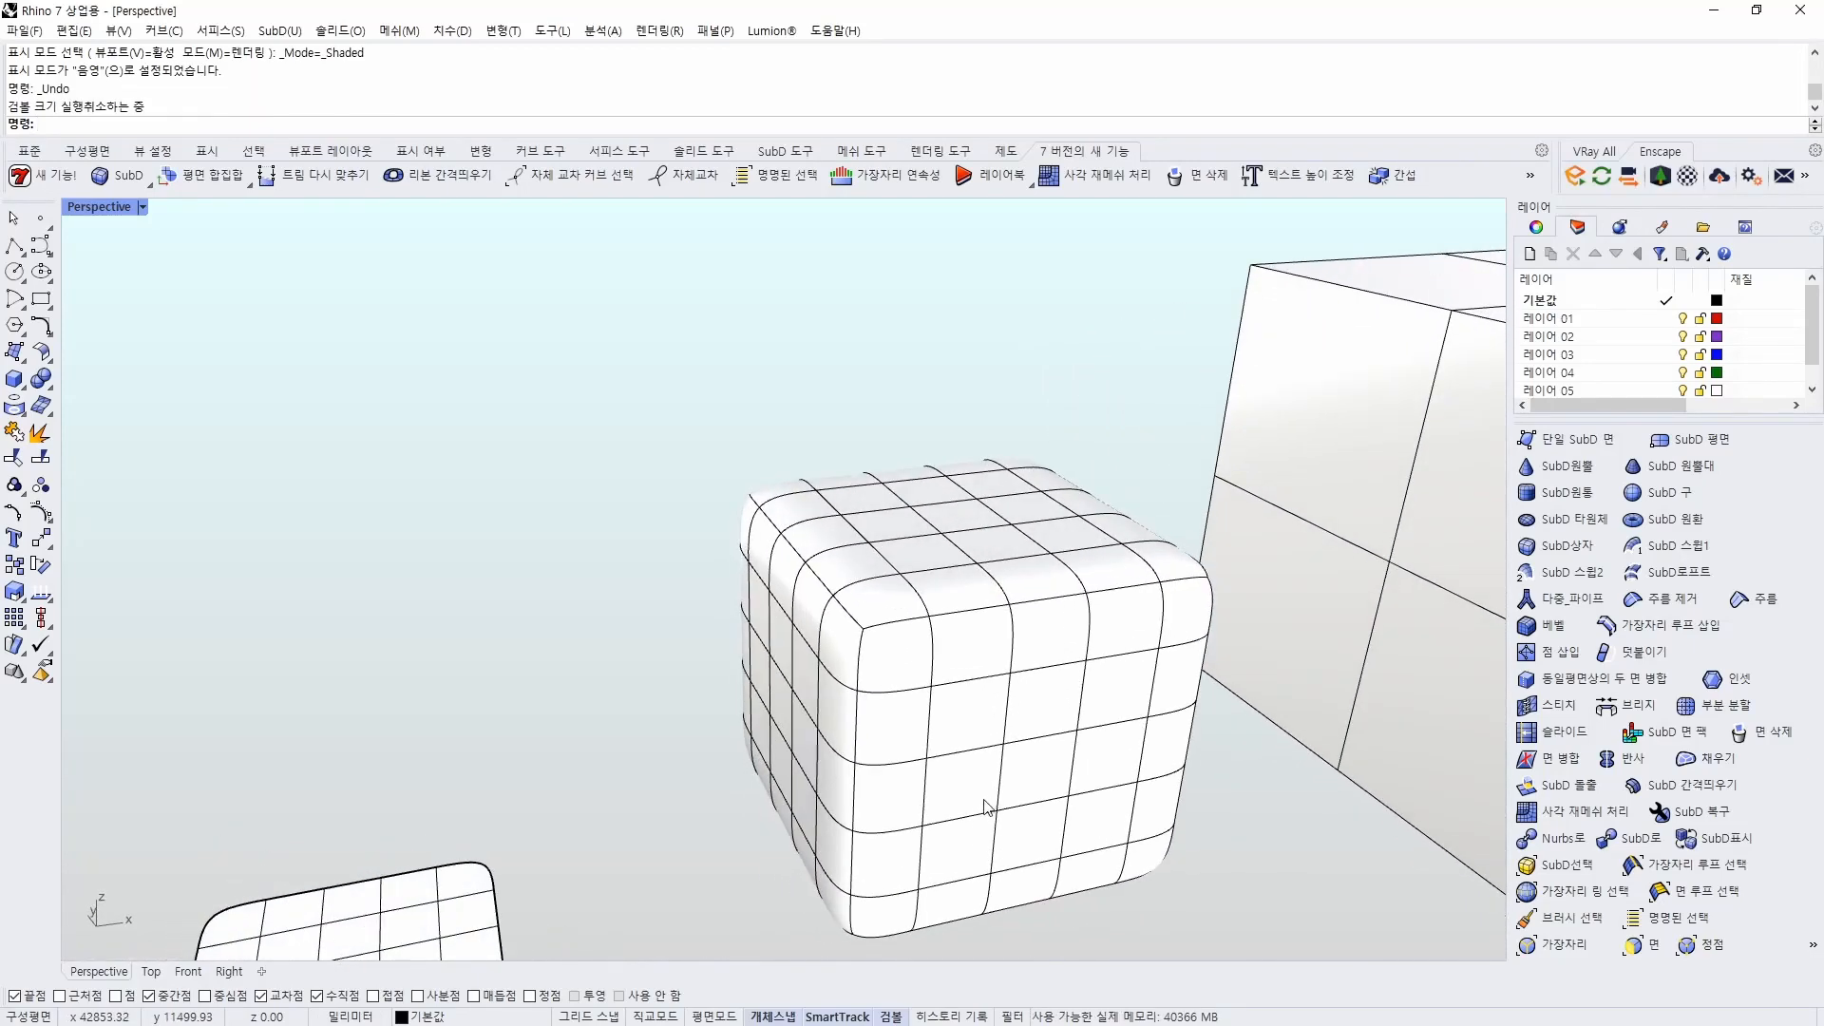
Select a complete vertical face loop, second from the SubD box's side facing away from the solid box, and scale it inward
{"action": "left_click", "coordinate": [976, 736], "text": "ctrl+shift"}
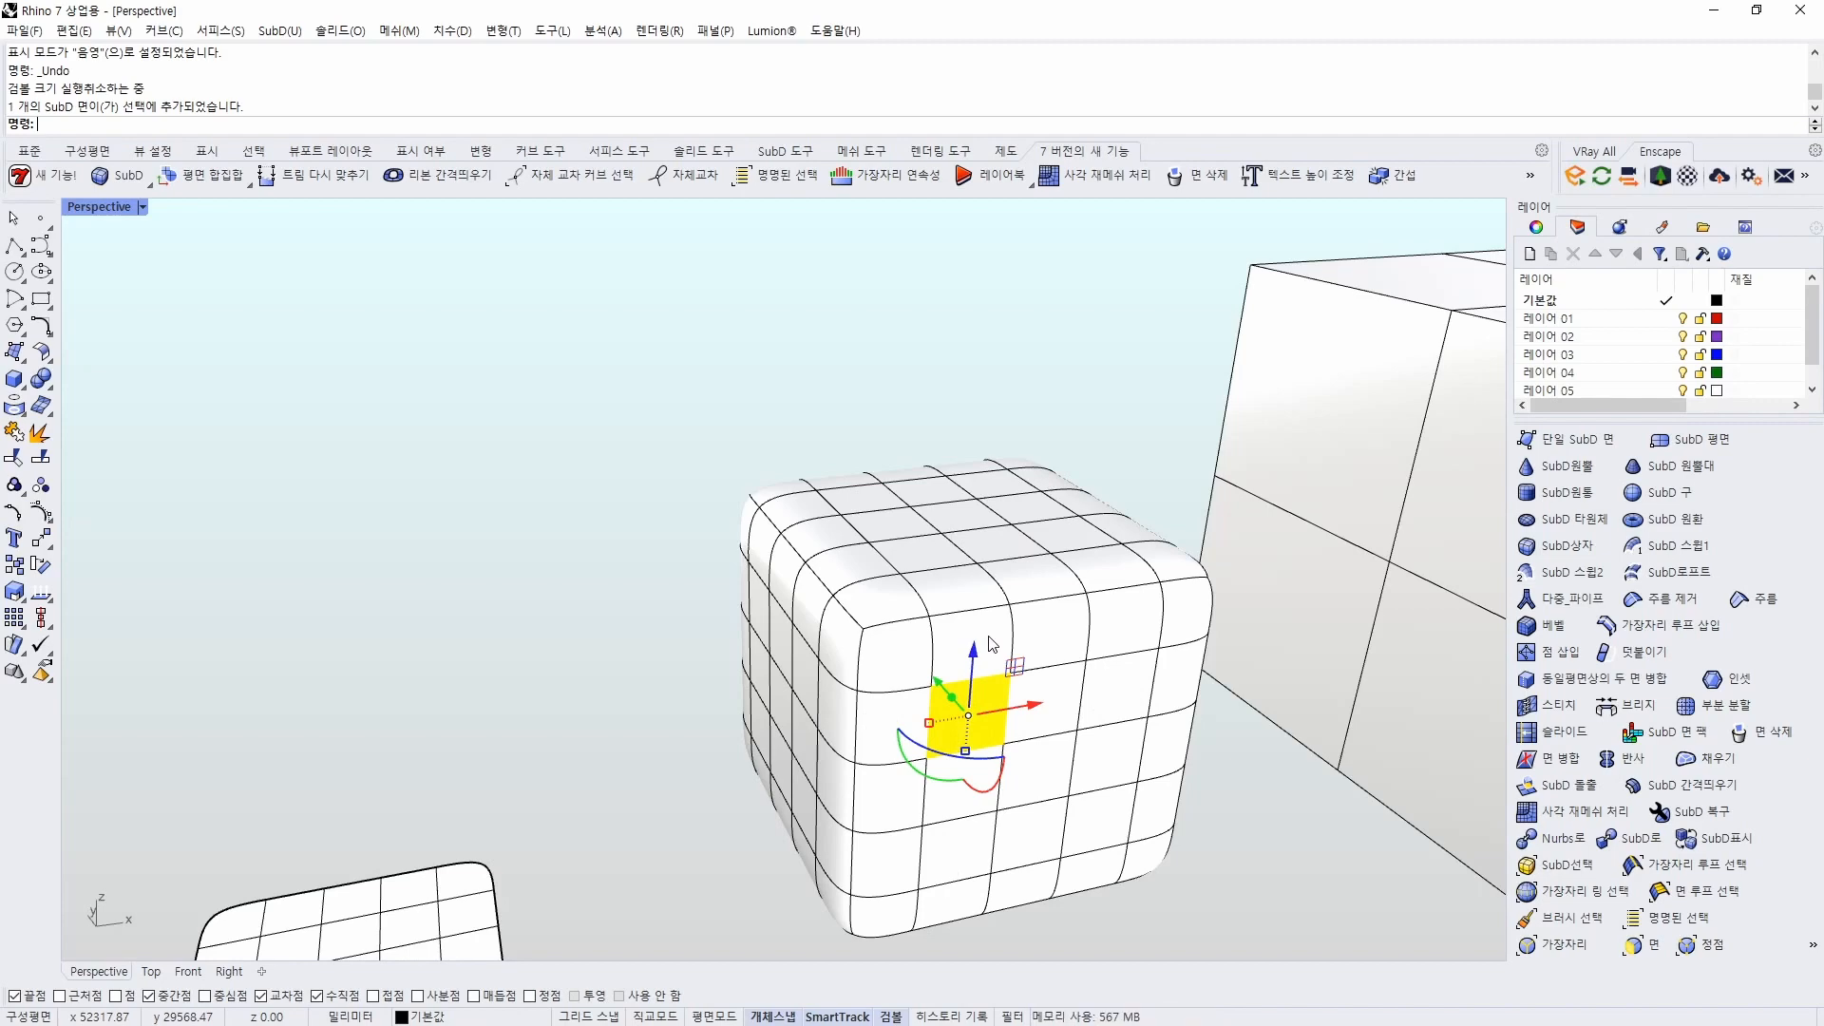
{"action": "double_click", "coordinate": [963, 676], "text": "ctrl+shift"}
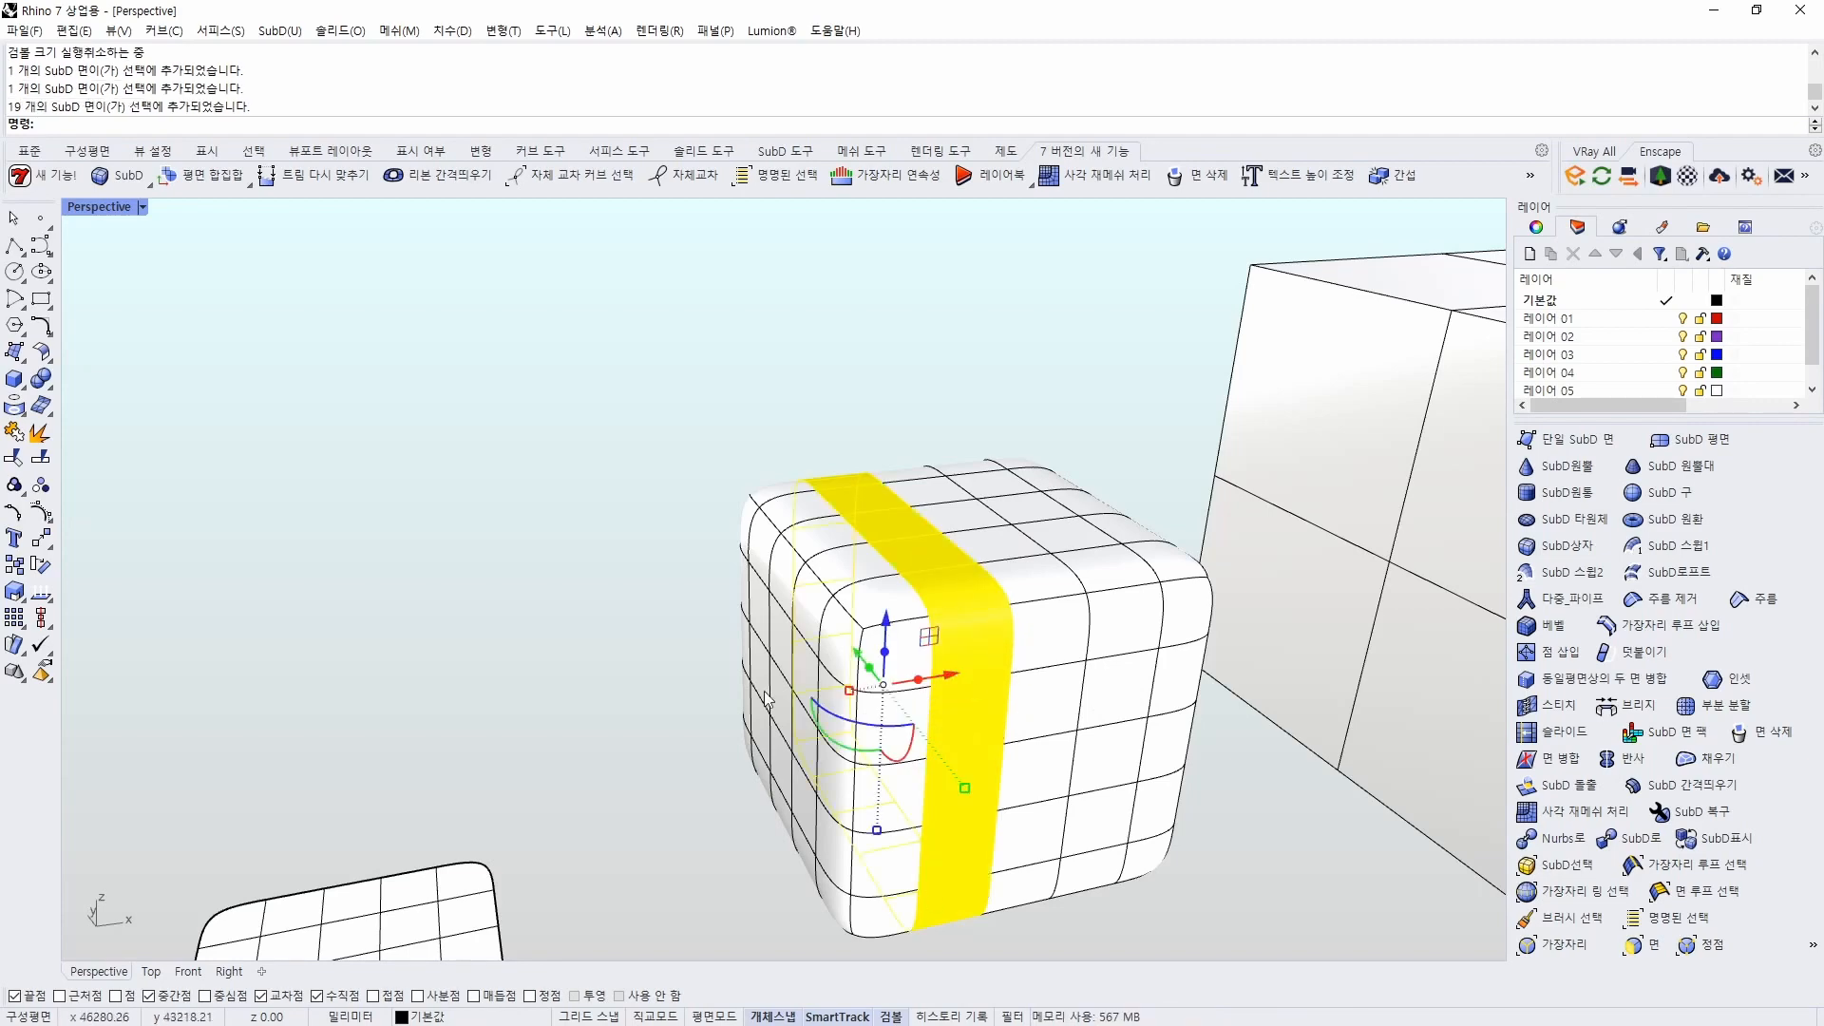
{"action": "right_click_drag", "start_coordinate": [768, 701], "coordinate": [729, 739]}
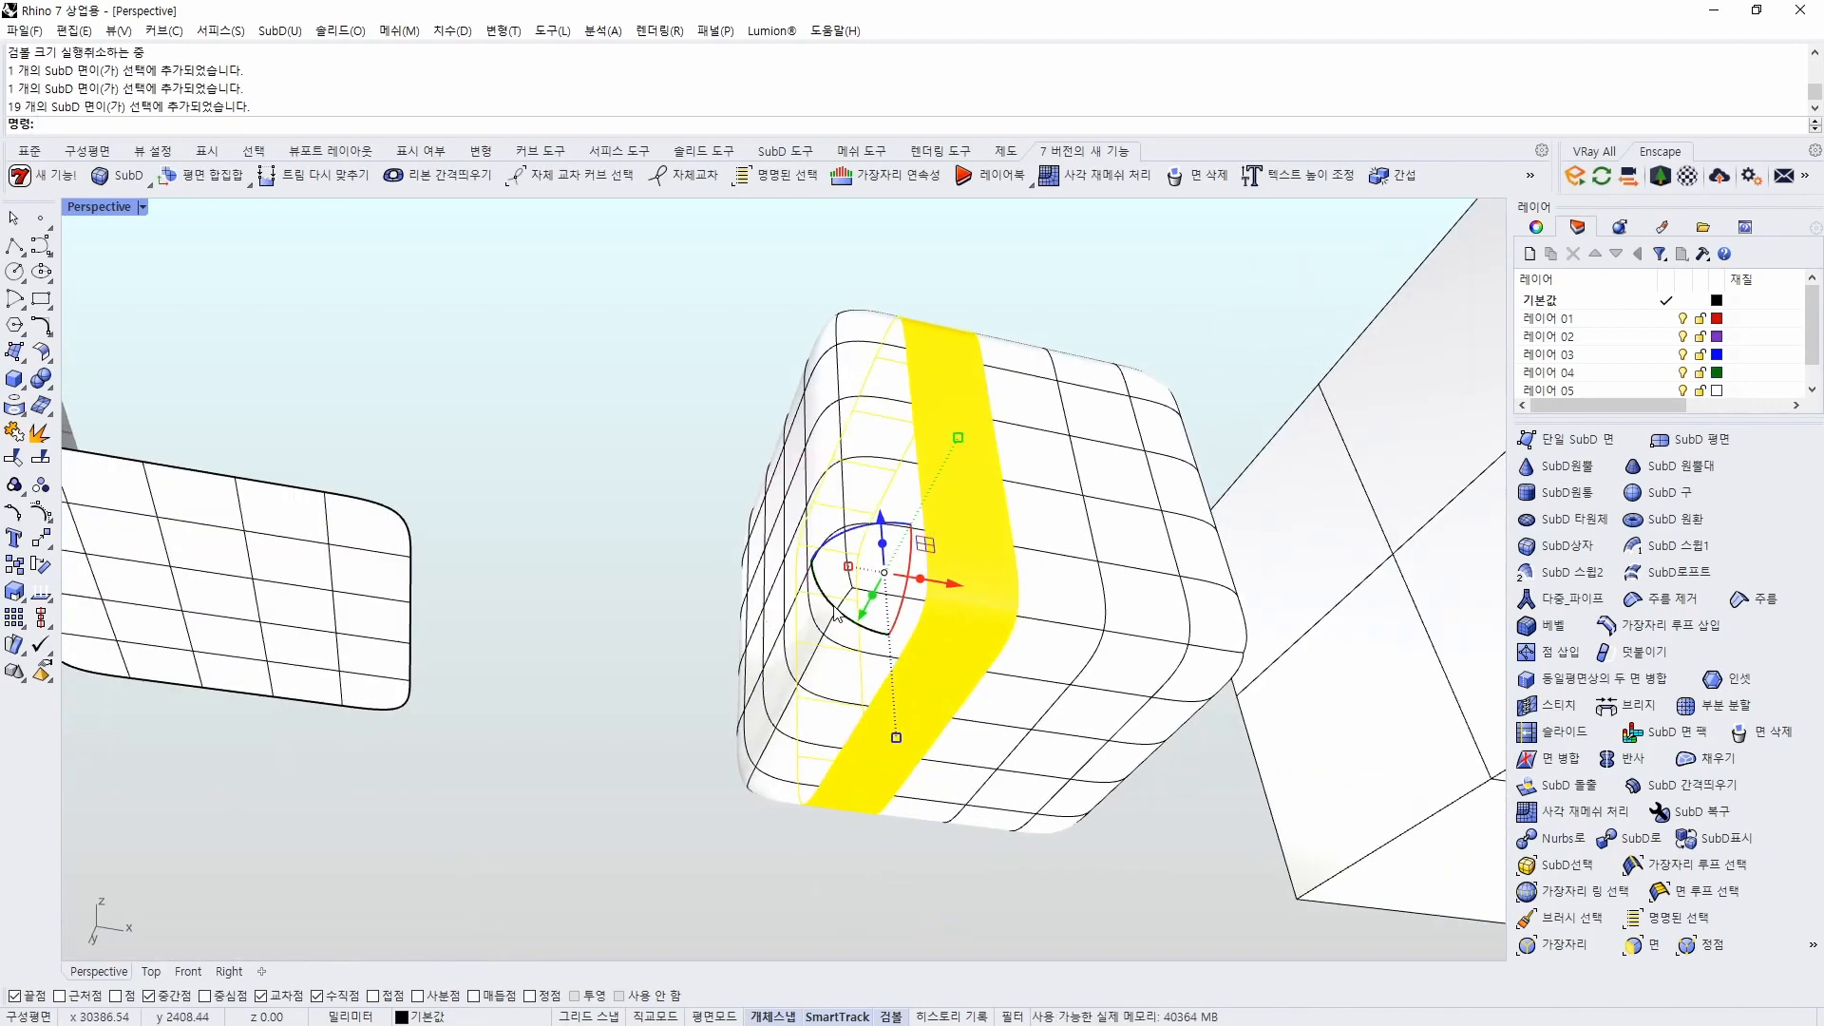
{"action": "right_click_drag", "start_coordinate": [774, 656], "coordinate": [838, 828]}
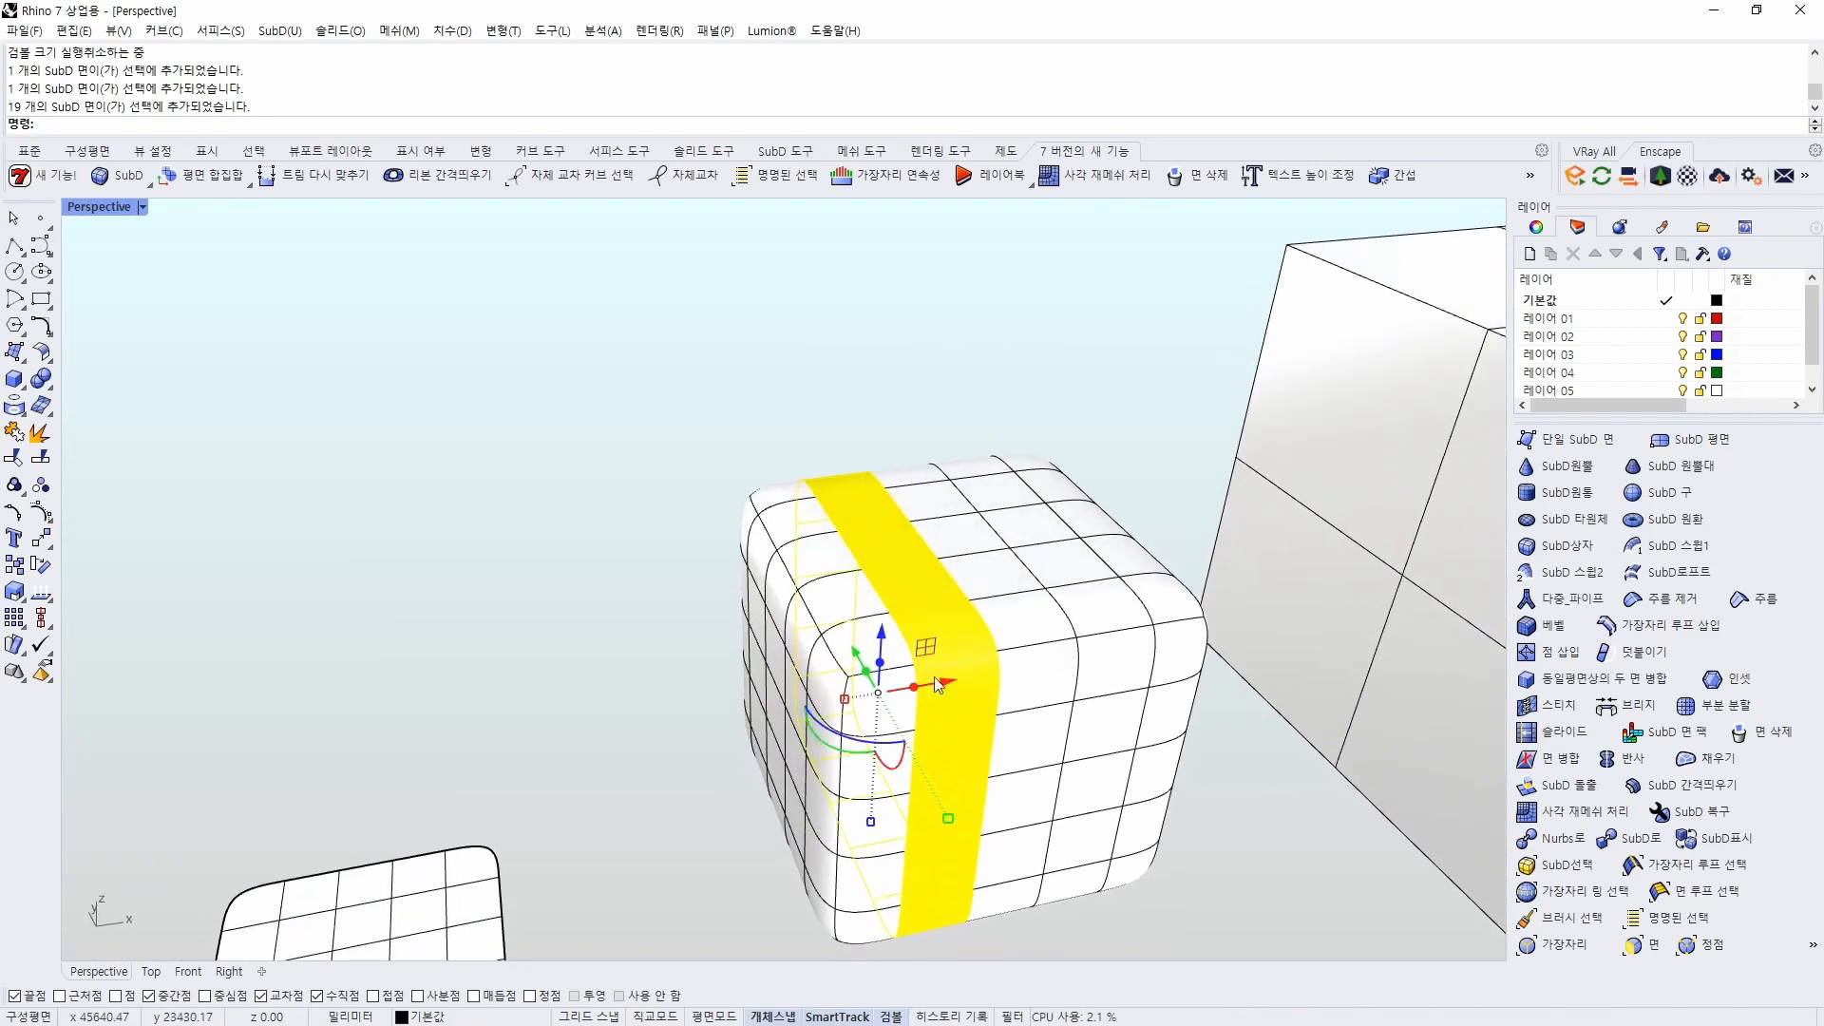
{"action": "left_click_drag", "start_coordinate": [948, 819], "coordinate": [921, 746]}
{"action": "right_click_drag", "start_coordinate": [866, 895], "coordinate": [863, 797]}
{"action": "key", "text": "Escape"}
Pull a single face on the SubD box's side facing away from the solid box outward along X and examine the form in Rendered display
{"action": "right_click_drag", "start_coordinate": [859, 679], "coordinate": [829, 703]}
{"action": "left_click", "coordinate": [928, 672]}
{"action": "key", "text": "Escape"}
{"action": "left_click", "coordinate": [867, 665], "text": "ctrl+shift"}
{"action": "left_click_drag", "start_coordinate": [845, 693], "coordinate": [660, 720]}
{"action": "left_click", "coordinate": [938, 906]}
{"action": "right_click_drag", "start_coordinate": [919, 826], "coordinate": [1024, 808]}
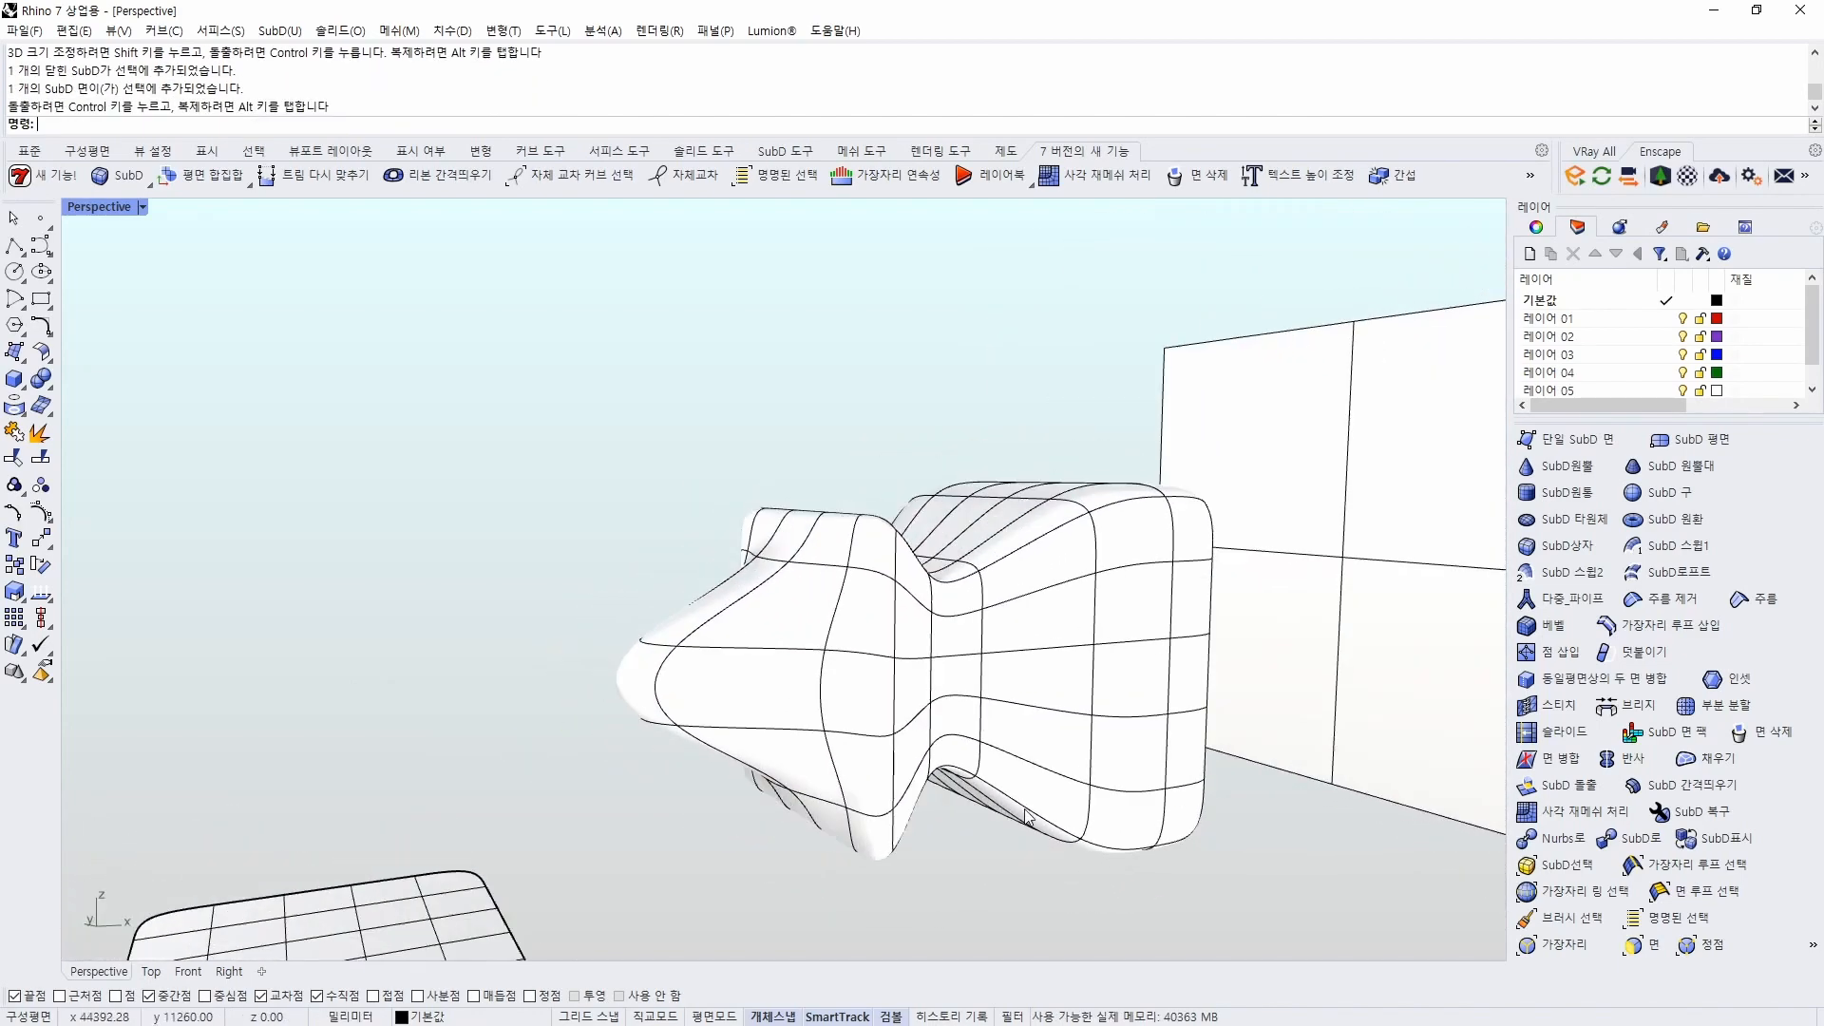
{"action": "key", "text": "ctrl+alt+r"}
{"action": "mouse_move", "coordinate": [965, 568]}
{"action": "right_mouse_down"}
{"action": "mouse_move", "coordinate": [836, 798]}
{"action": "mouse_move", "coordinate": [787, 667]}
{"action": "mouse_move", "coordinate": [944, 725]}
{"action": "mouse_move", "coordinate": [887, 704]}
{"action": "right_mouse_up"}
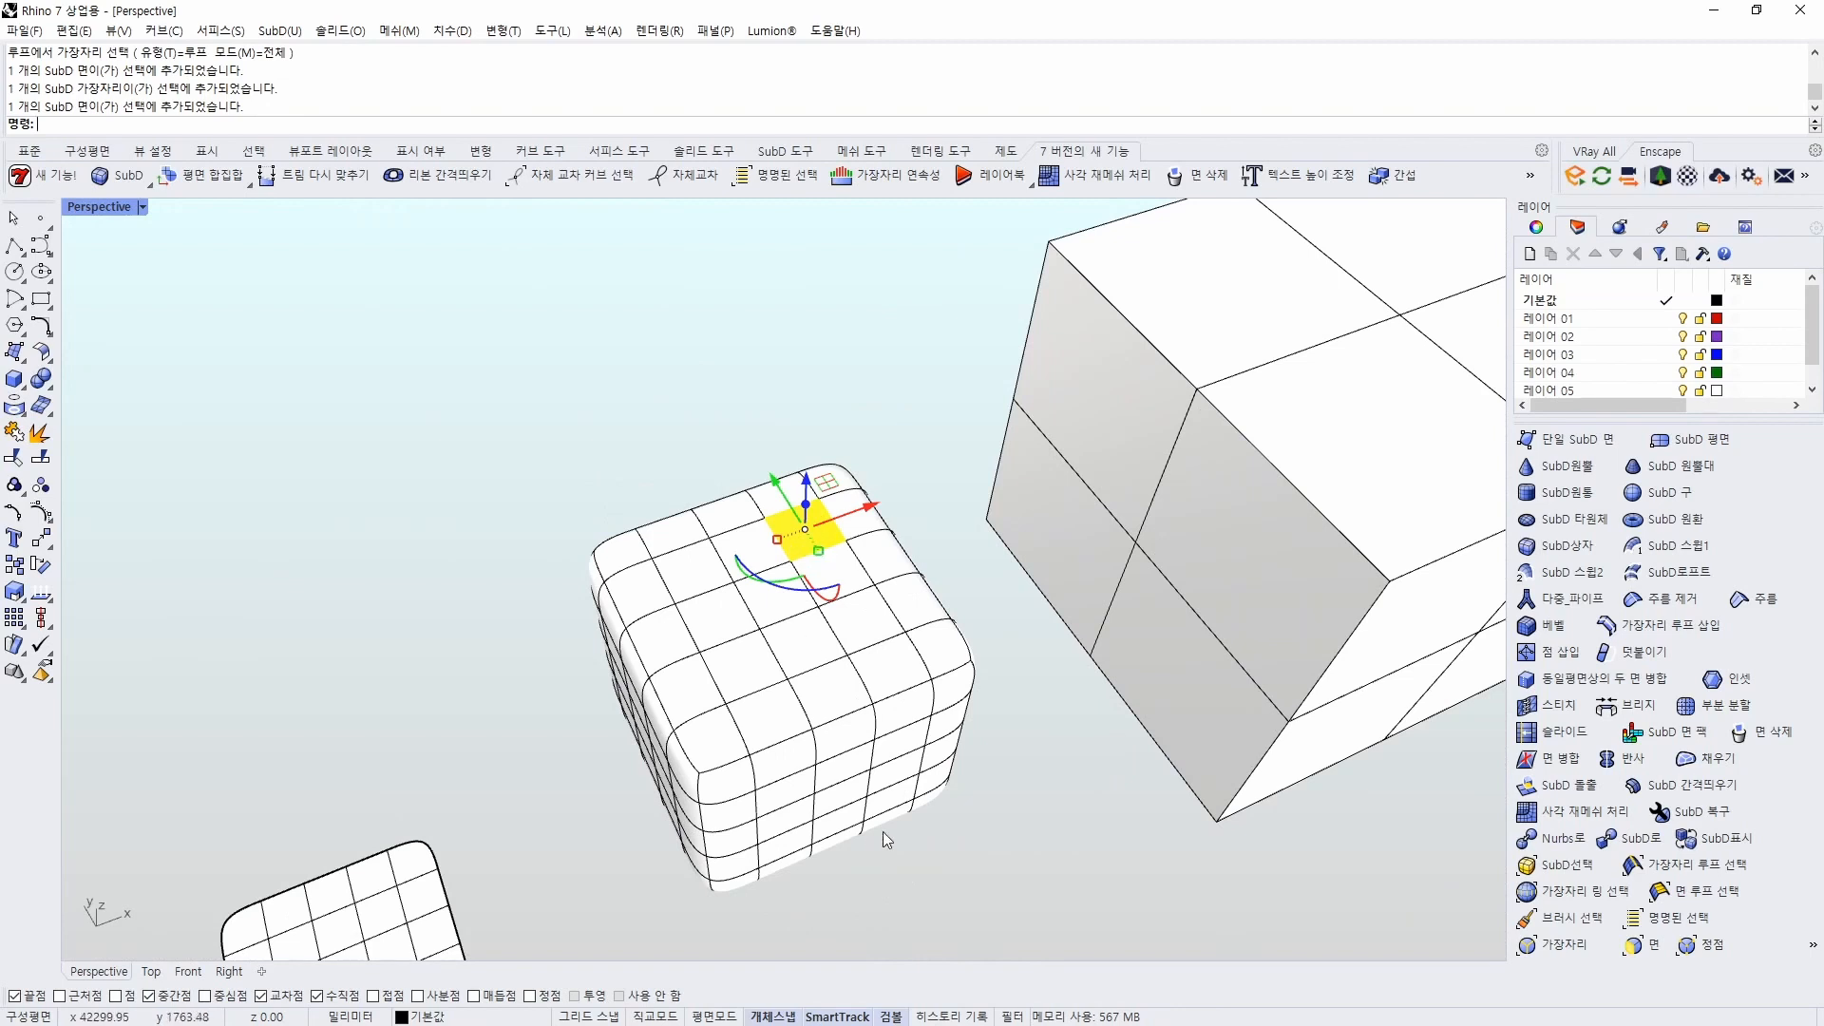
Select the partial face loop running from the top face down to a lower front face of the SubD box, and clear the selection
{"action": "left_click", "coordinate": [899, 806], "text": "ctrl+shift"}
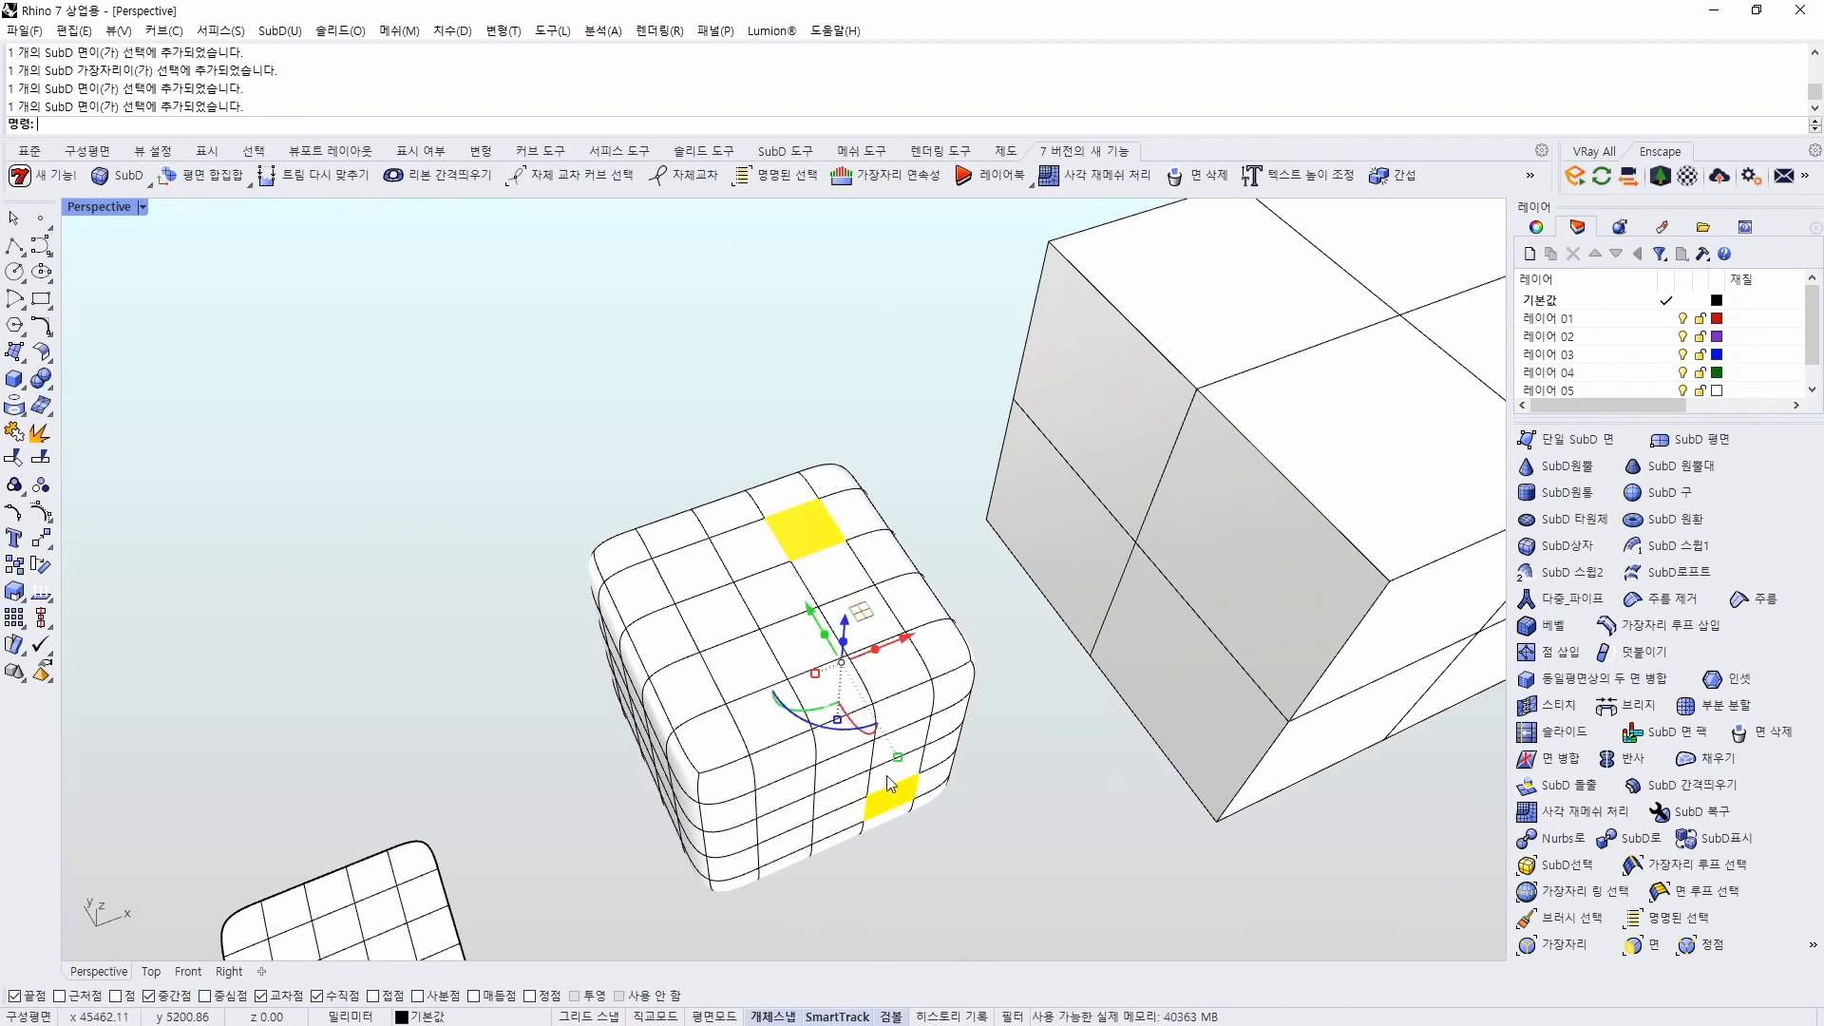
{"action": "double_click", "coordinate": [886, 775], "text": "ctrl+shift"}
{"action": "mouse_move", "coordinate": [935, 760]}
{"action": "right_mouse_down"}
{"action": "mouse_move", "coordinate": [1066, 742]}
{"action": "mouse_move", "coordinate": [855, 713]}
{"action": "mouse_move", "coordinate": [903, 768]}
{"action": "right_mouse_up"}
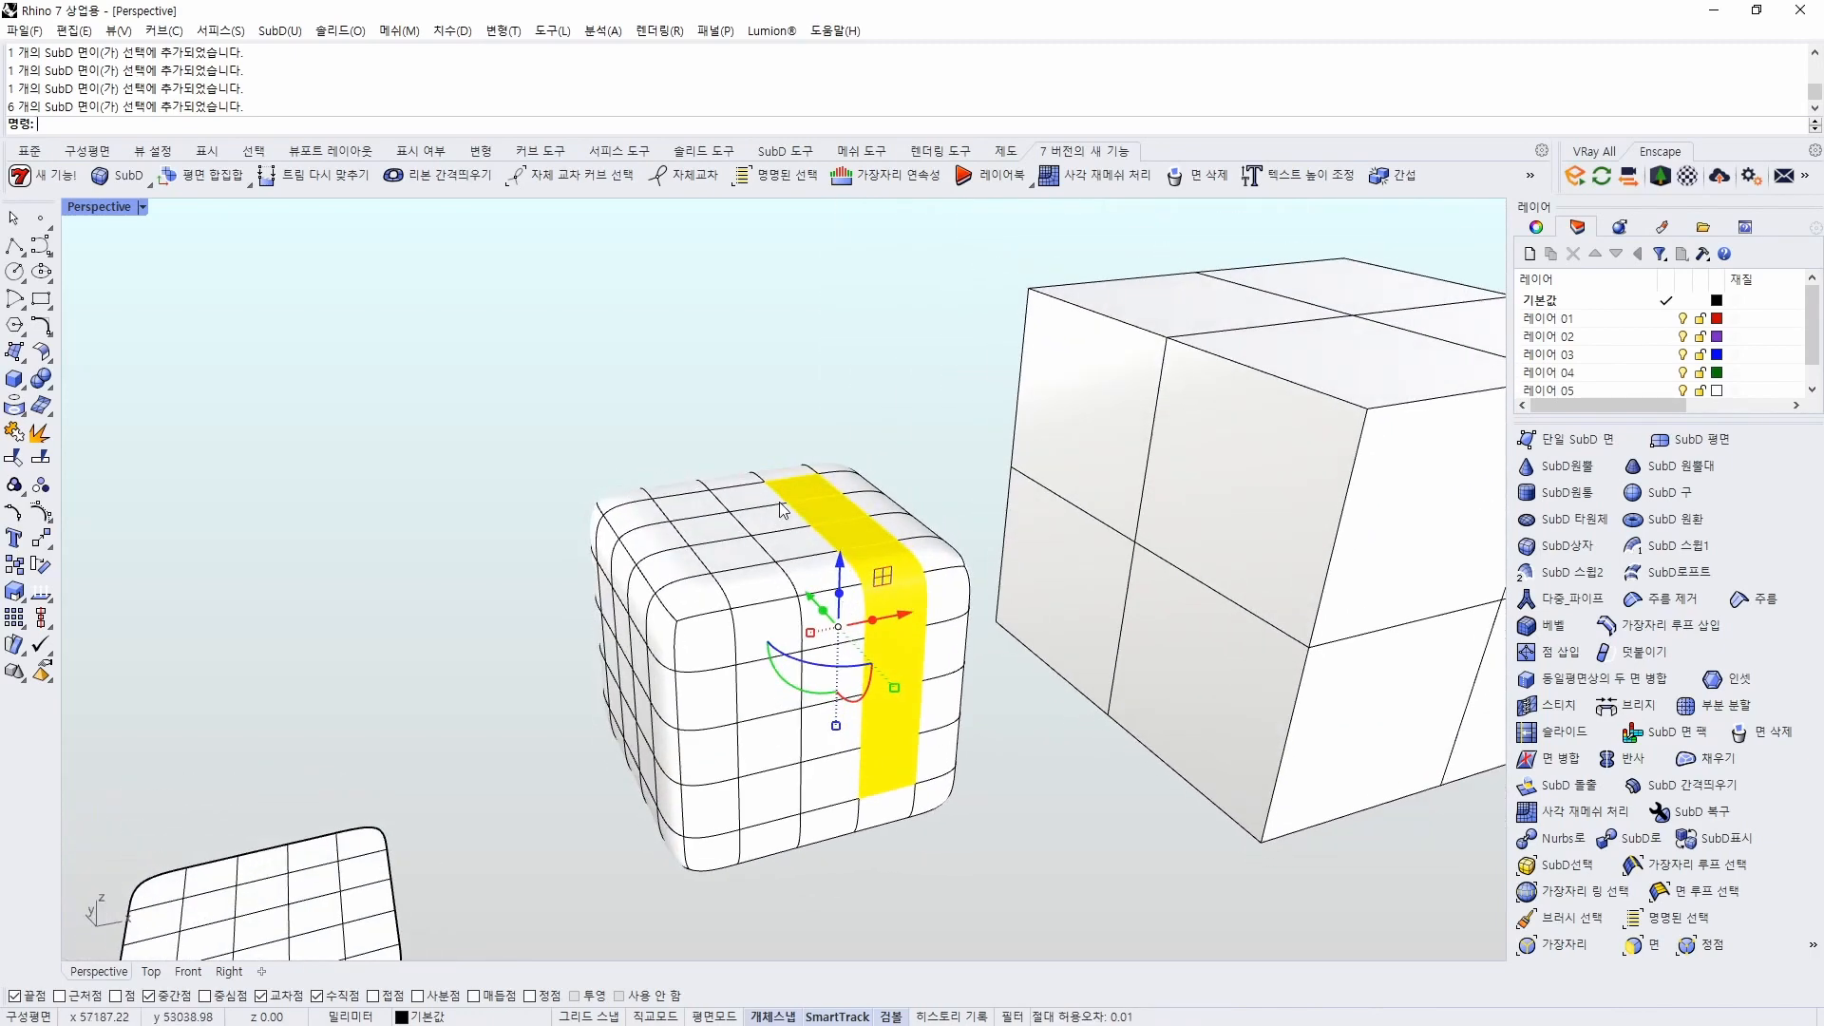
{"action": "key", "text": "Escape"}
Select the partial edge loop running from the top face down to a lower front edge of the SubD box
{"action": "right_click_drag", "start_coordinate": [739, 628], "coordinate": [806, 682]}
{"action": "scroll", "coordinate": [749, 535], "scroll_direction": "up", "scroll_amount": 3}
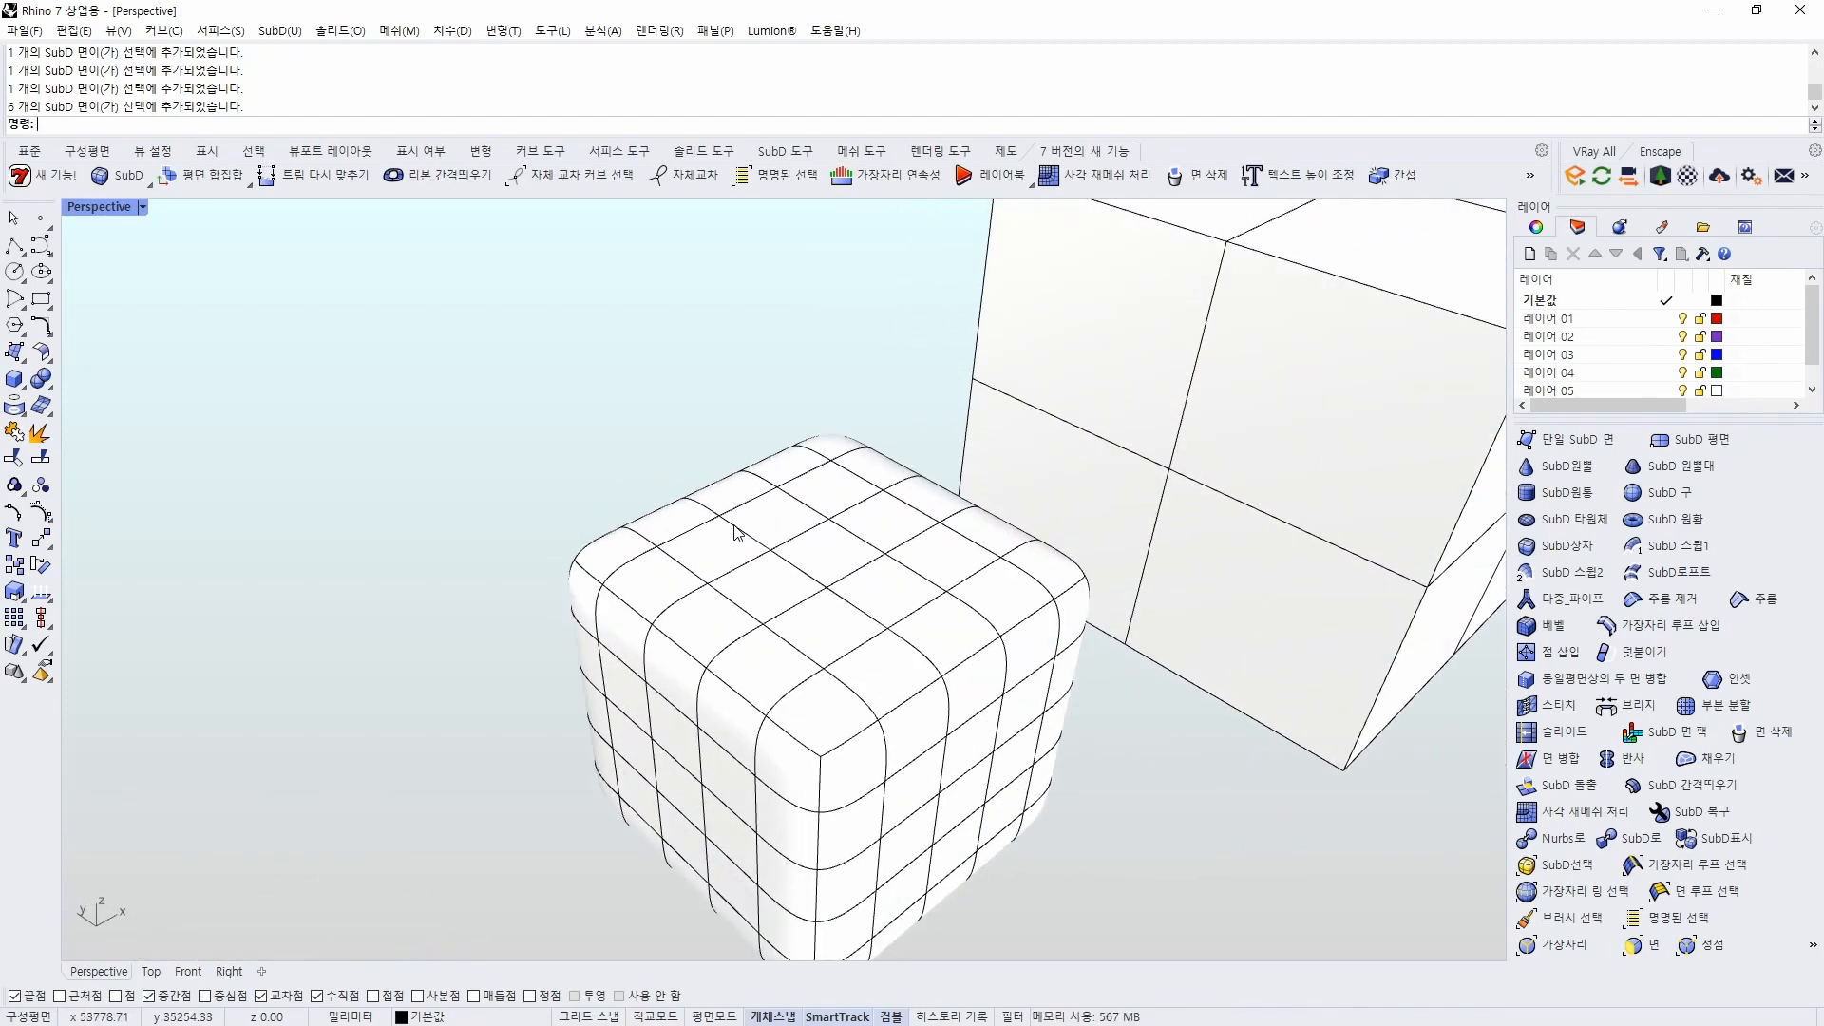
{"action": "left_click", "coordinate": [738, 533], "text": "ctrl+shift"}
{"action": "right_click_drag", "start_coordinate": [988, 741], "coordinate": [881, 691]}
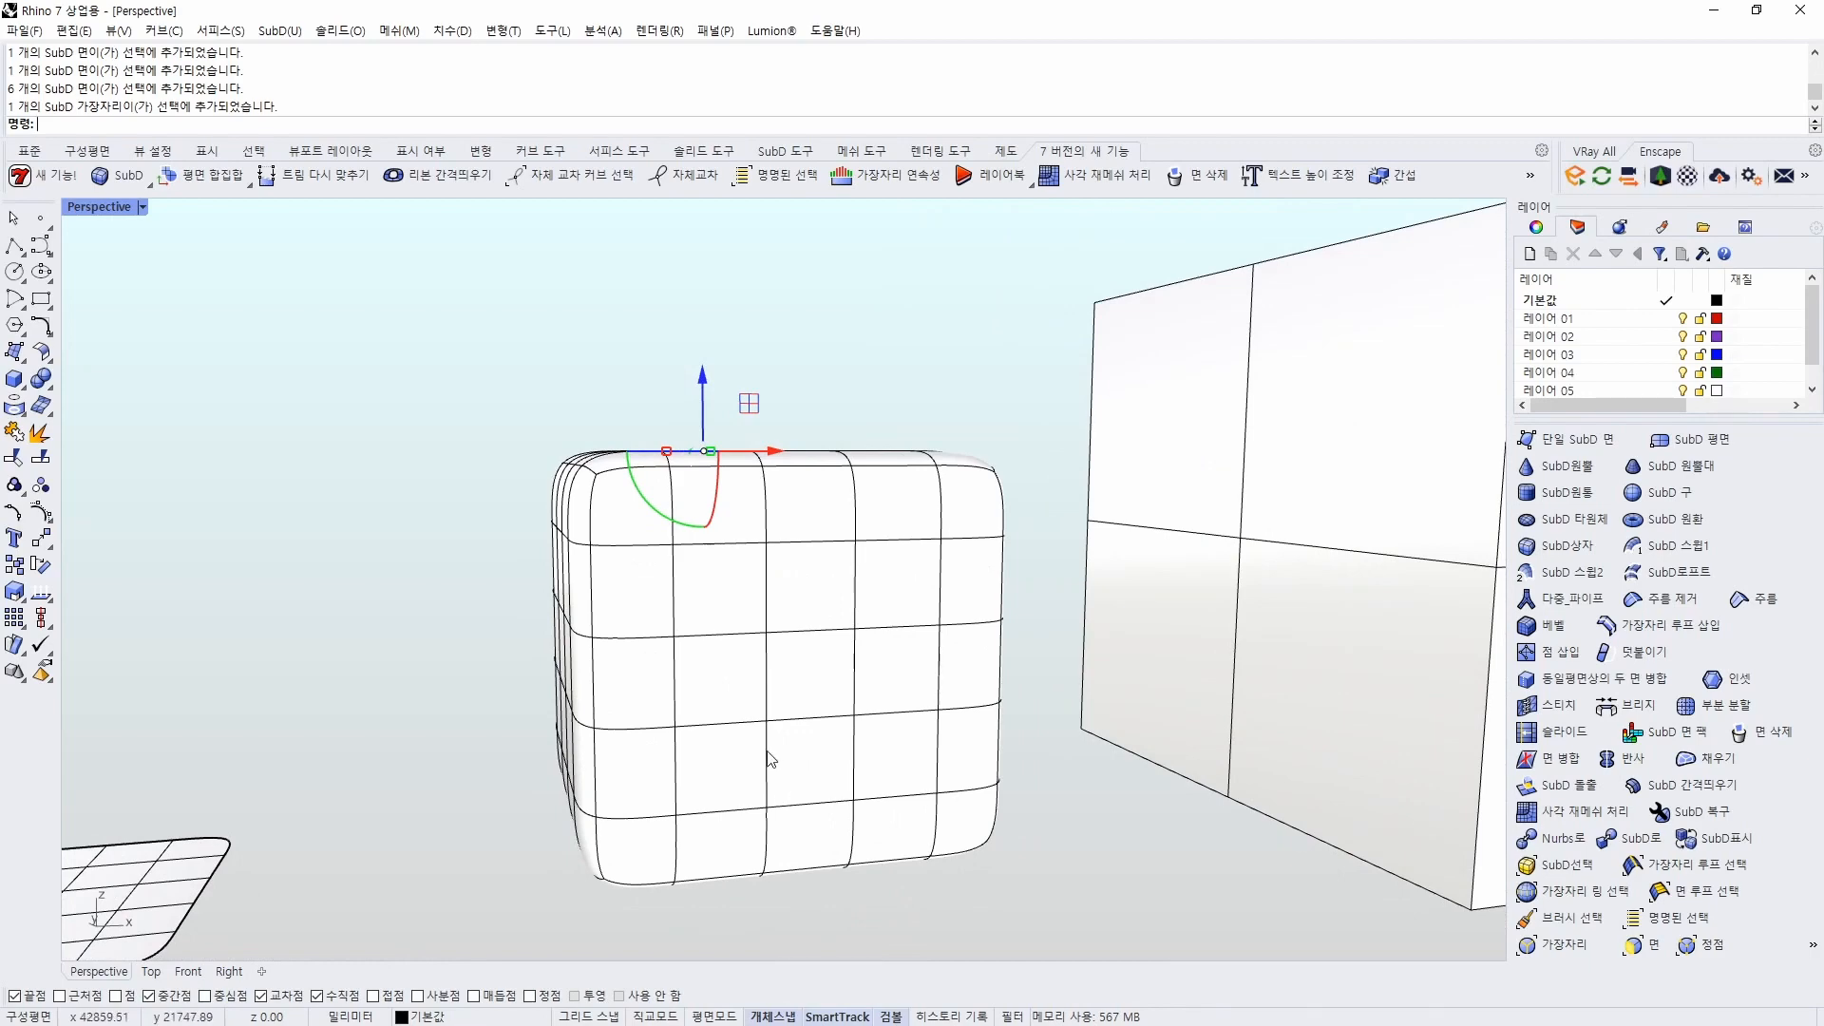
{"action": "right_click_drag", "start_coordinate": [772, 760], "coordinate": [740, 845]}
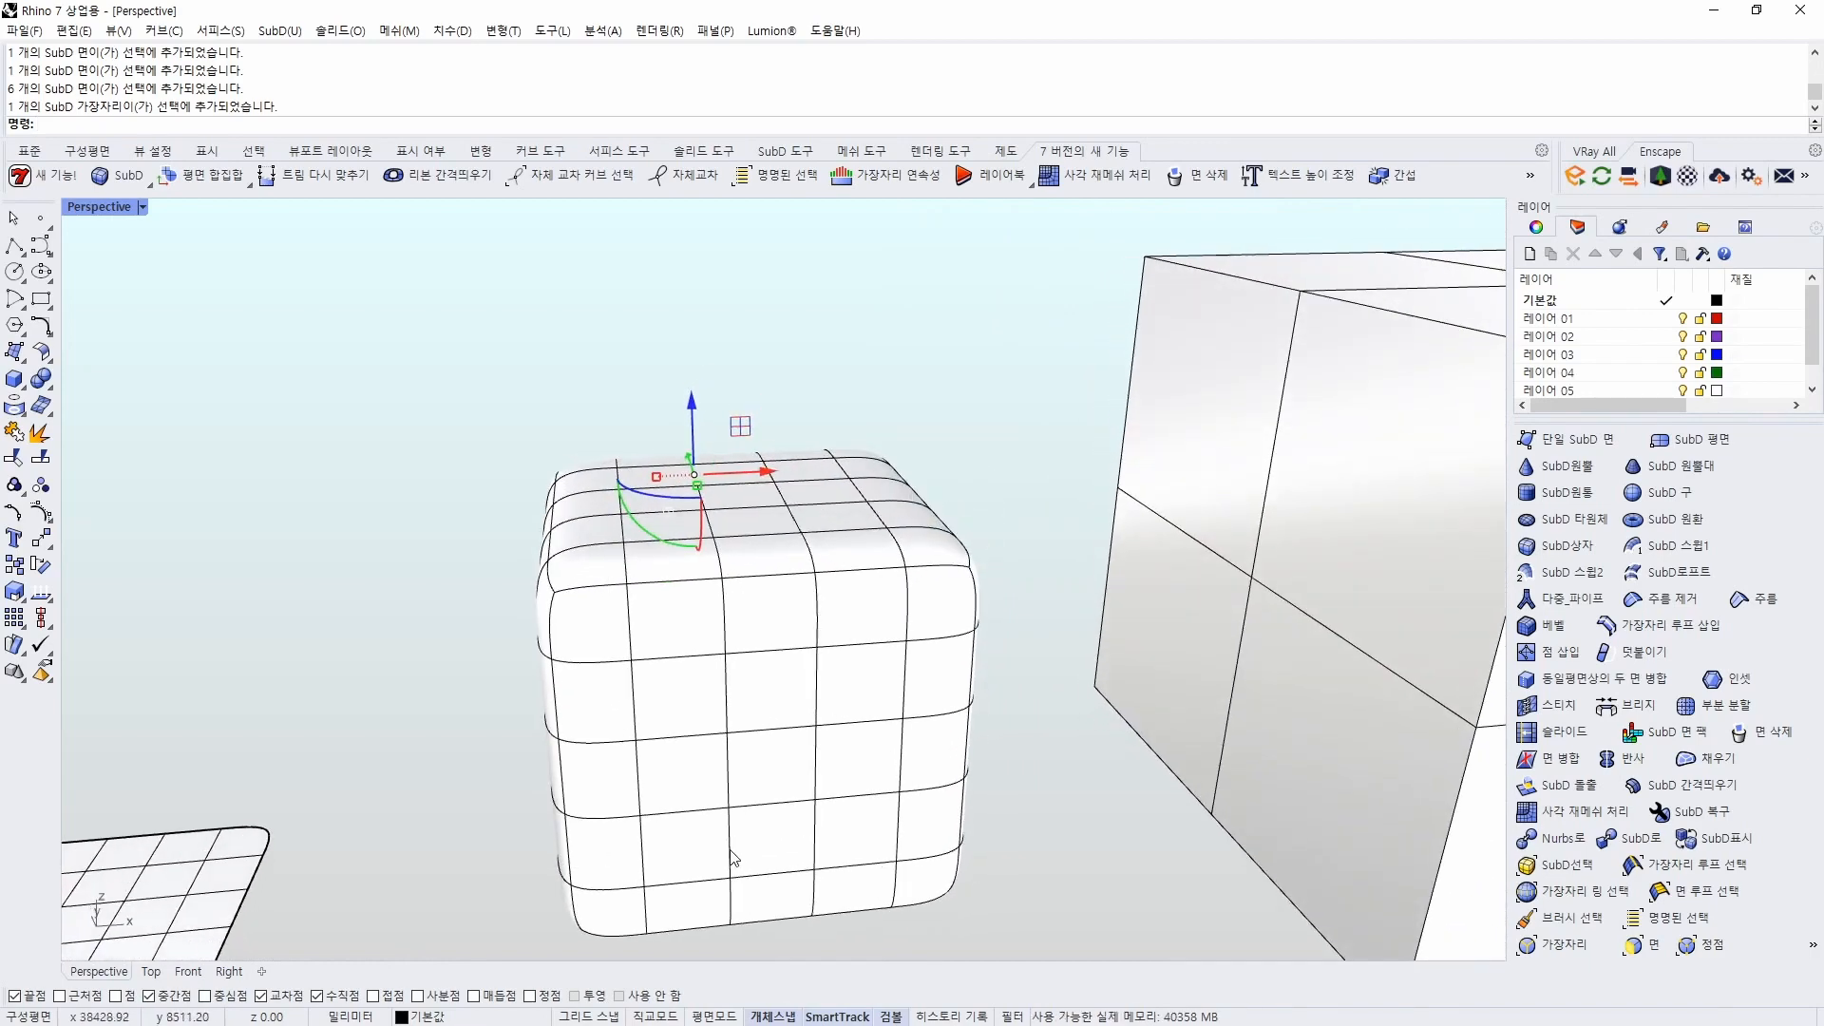
{"action": "left_click", "coordinate": [728, 856], "text": "ctrl+shift"}
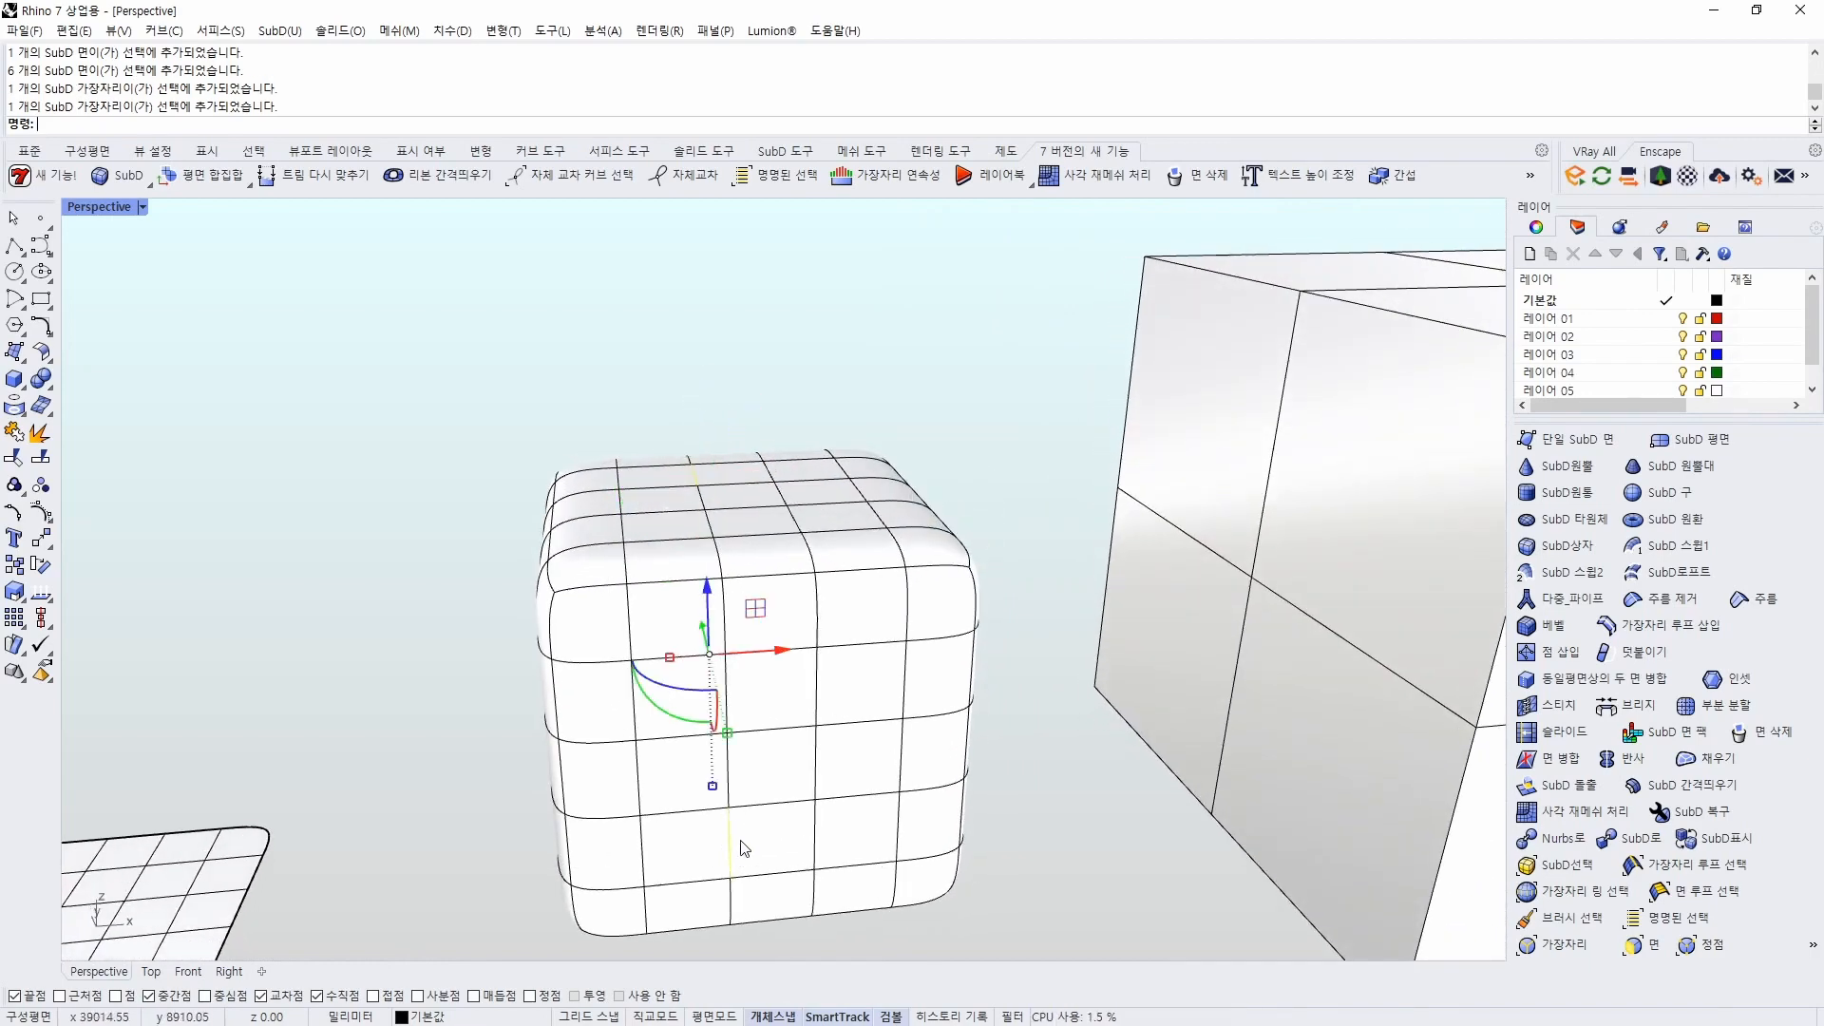
{"action": "double_click", "coordinate": [731, 785], "text": "ctrl+shift"}
{"action": "right_click_drag", "start_coordinate": [662, 454], "coordinate": [755, 537]}
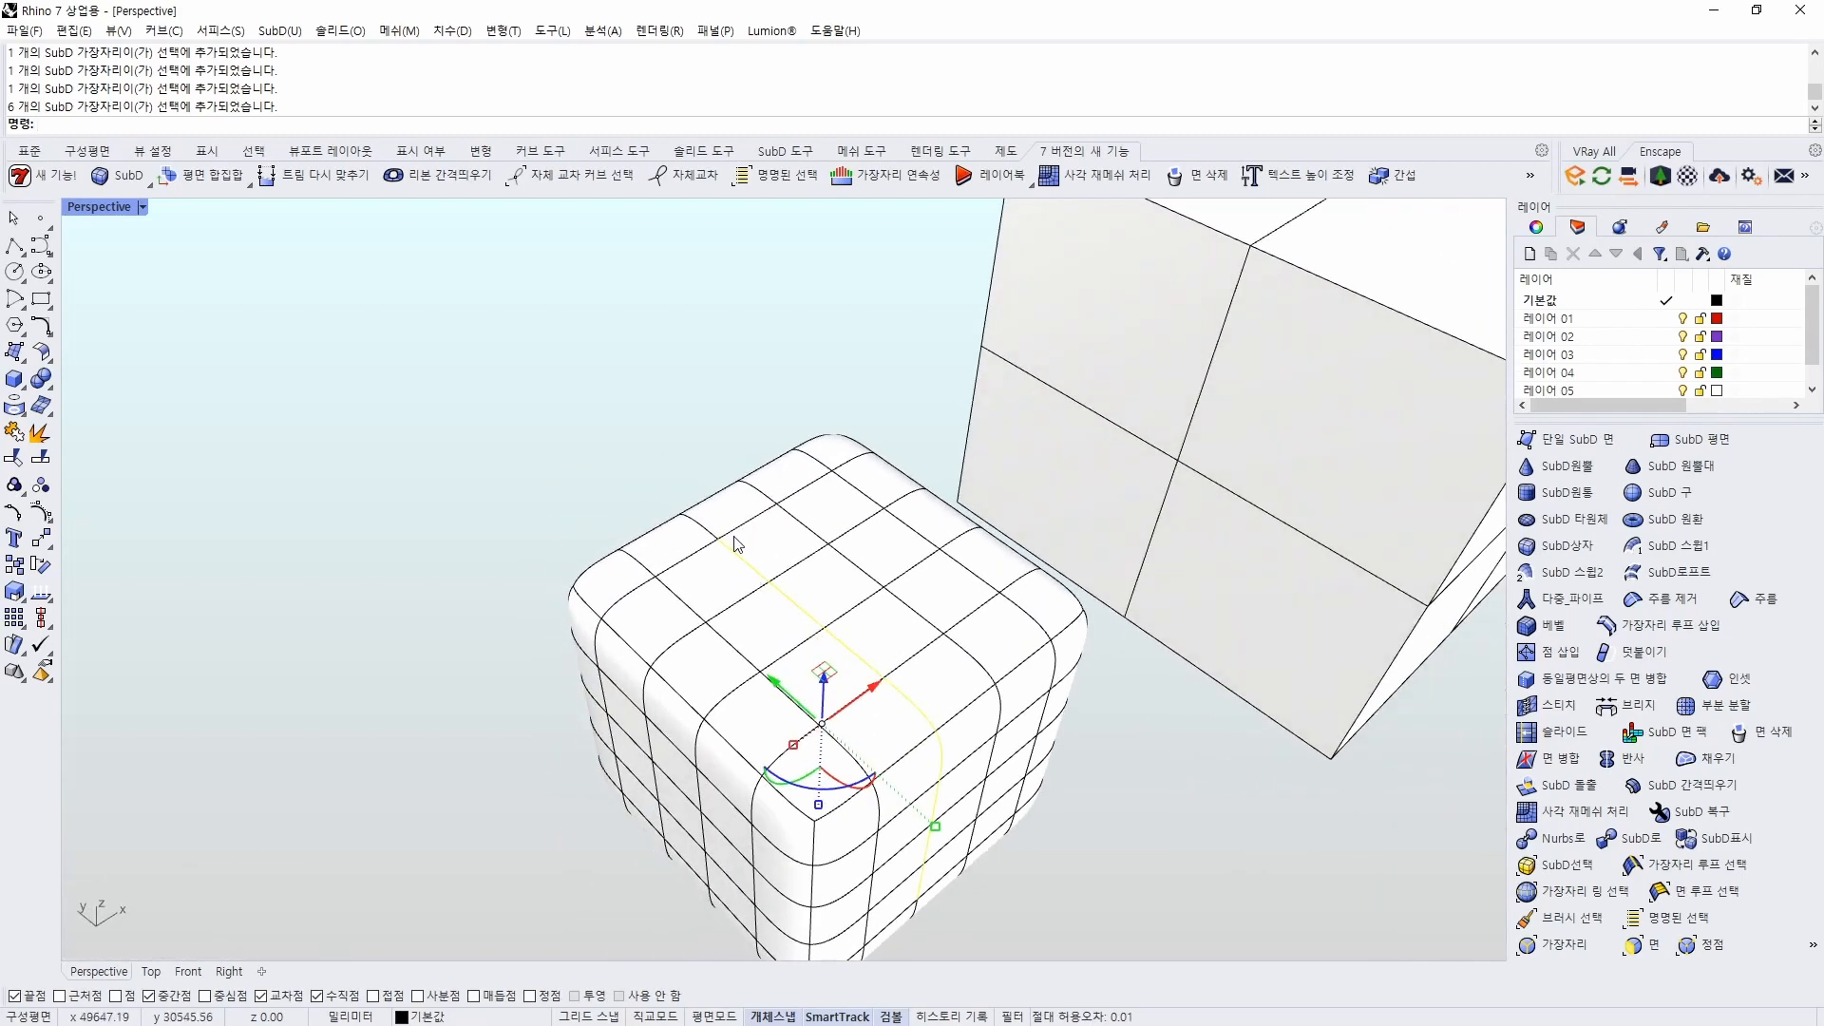
{"action": "right_click_drag", "start_coordinate": [861, 779], "coordinate": [873, 732]}
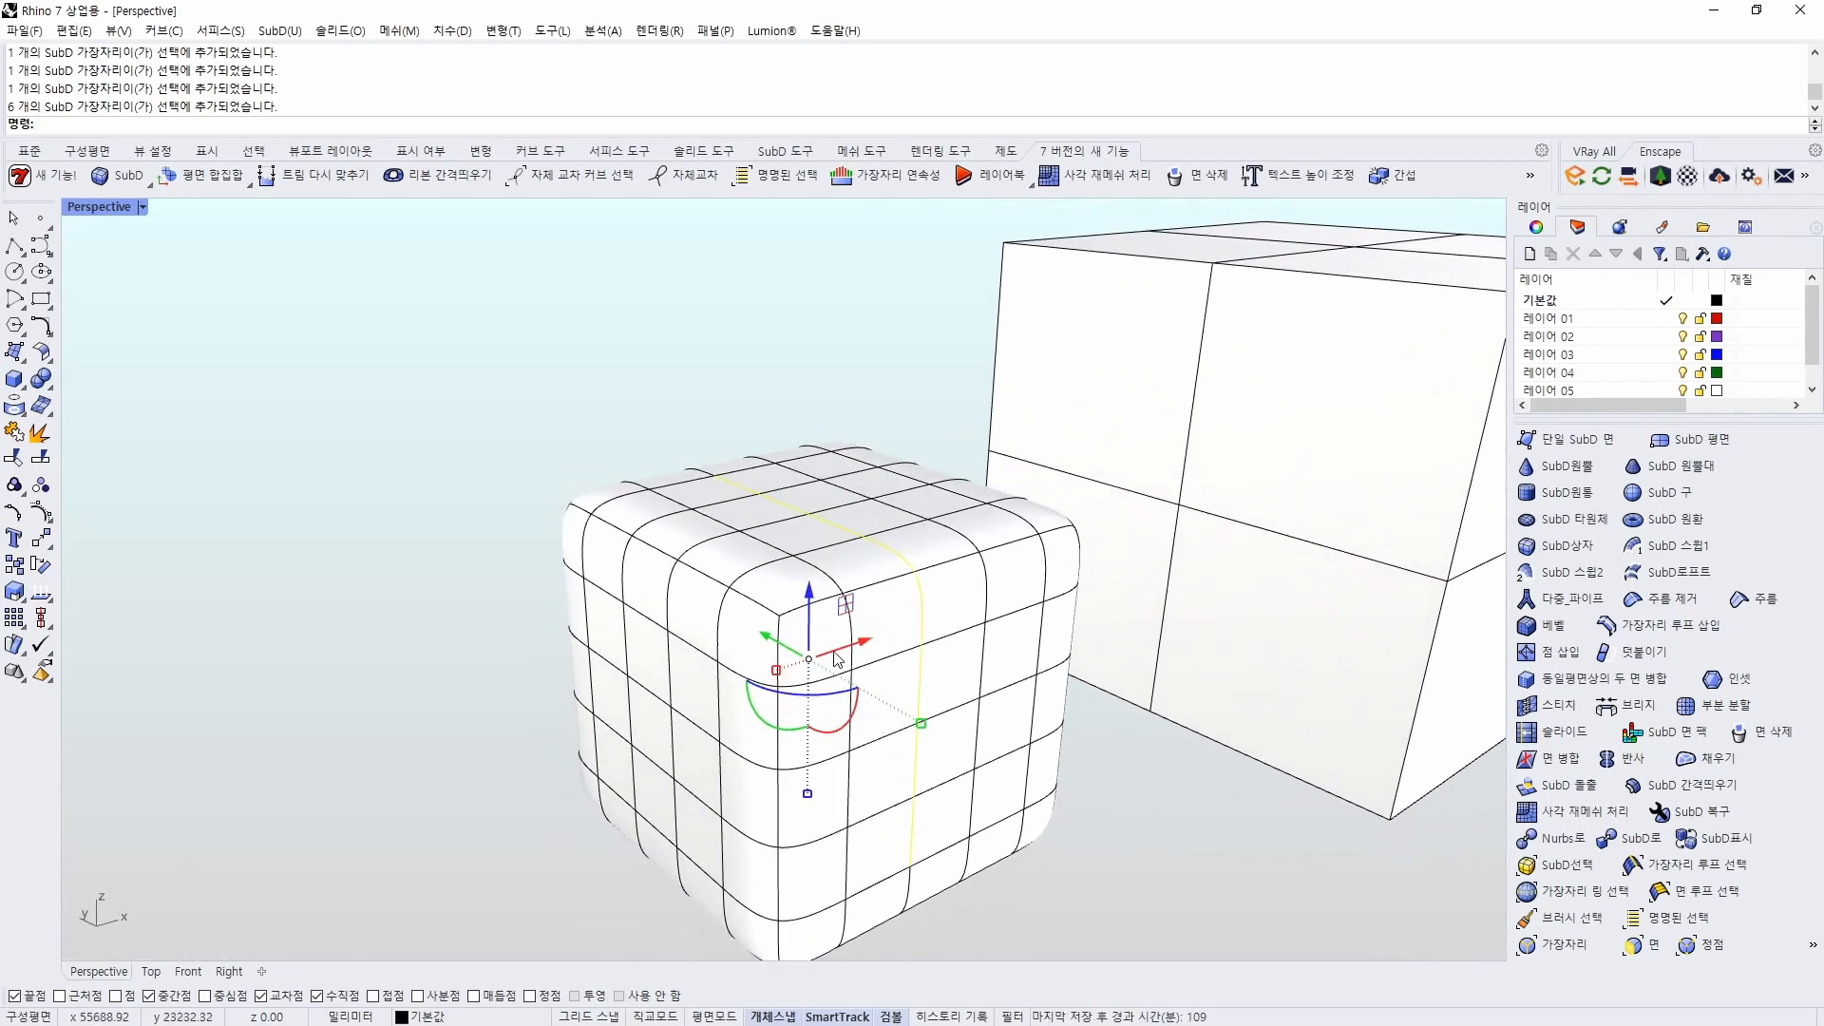
Move the selected partial edge loop to deform the SubD box, and examine the form in Rendered display before returning to Shaded
{"action": "mouse_move", "coordinate": [770, 644]}
{"action": "left_mouse_down"}
{"action": "mouse_move", "coordinate": [915, 655]}
{"action": "mouse_move", "coordinate": [881, 631]}
{"action": "mouse_move", "coordinate": [883, 563]}
{"action": "left_mouse_up"}
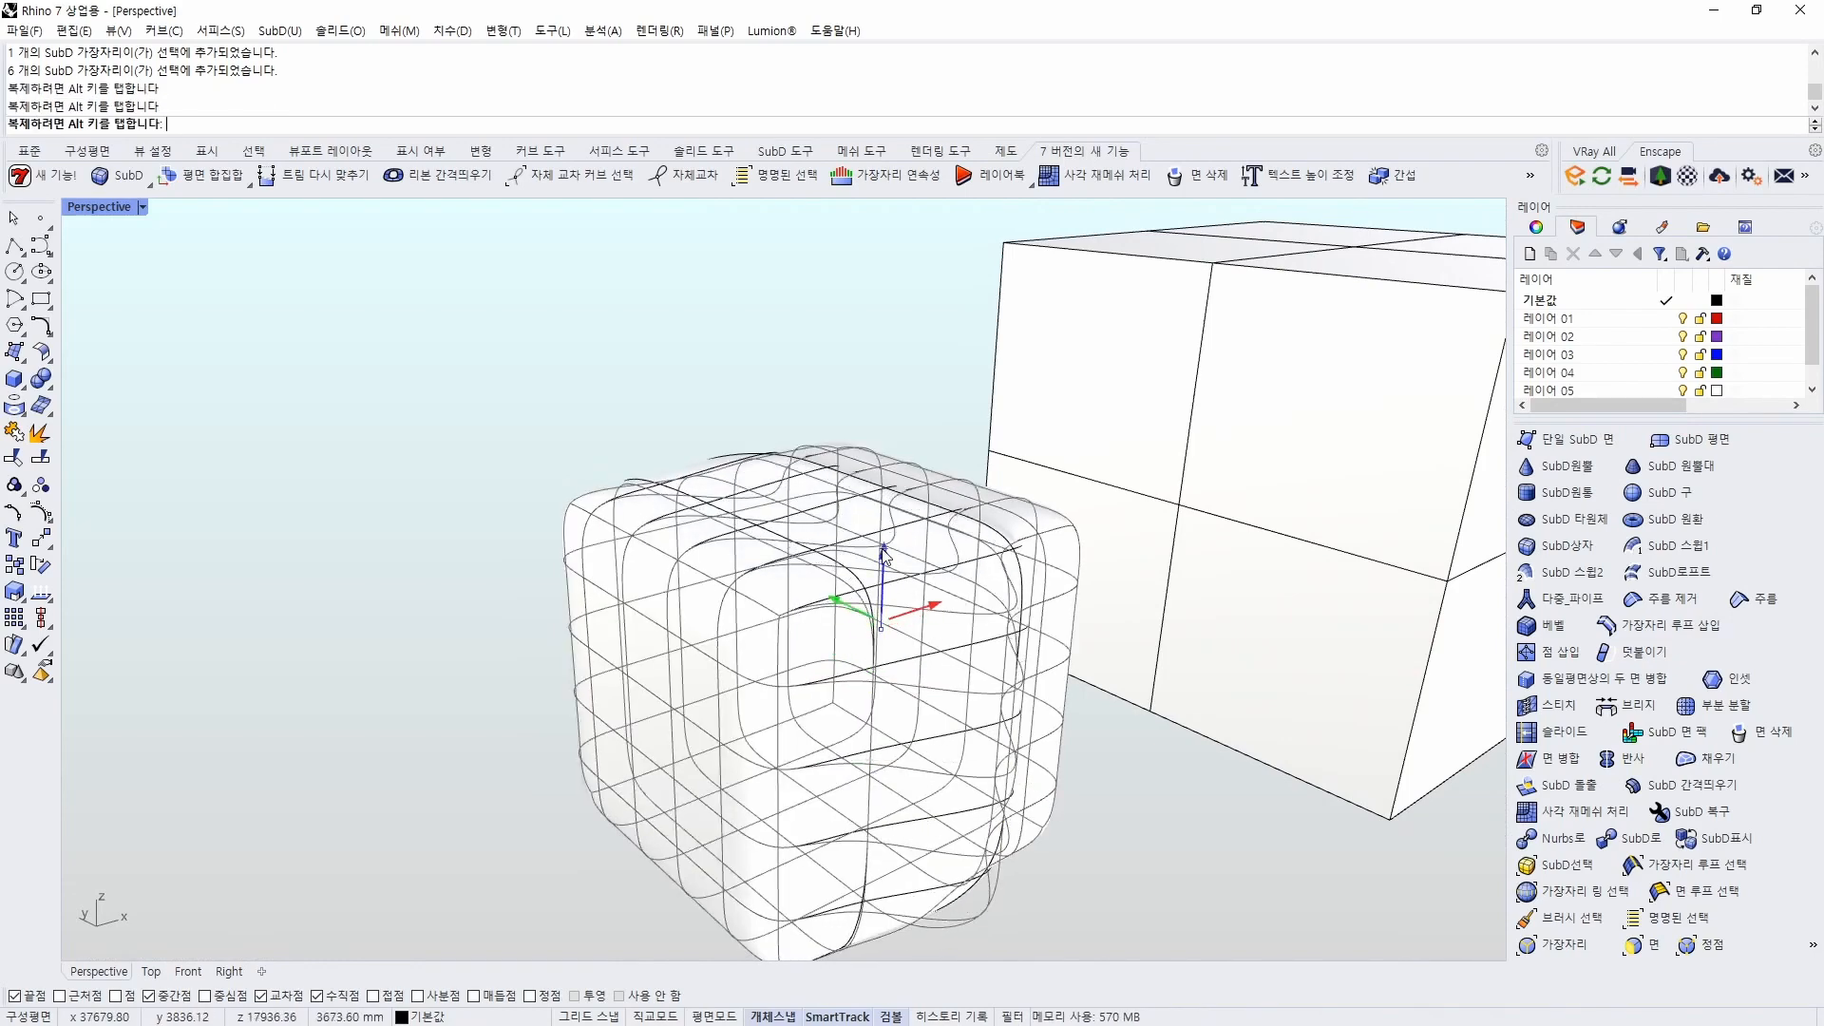
{"action": "right_click_drag", "start_coordinate": [1016, 605], "coordinate": [745, 712]}
{"action": "key", "text": "Escape"}
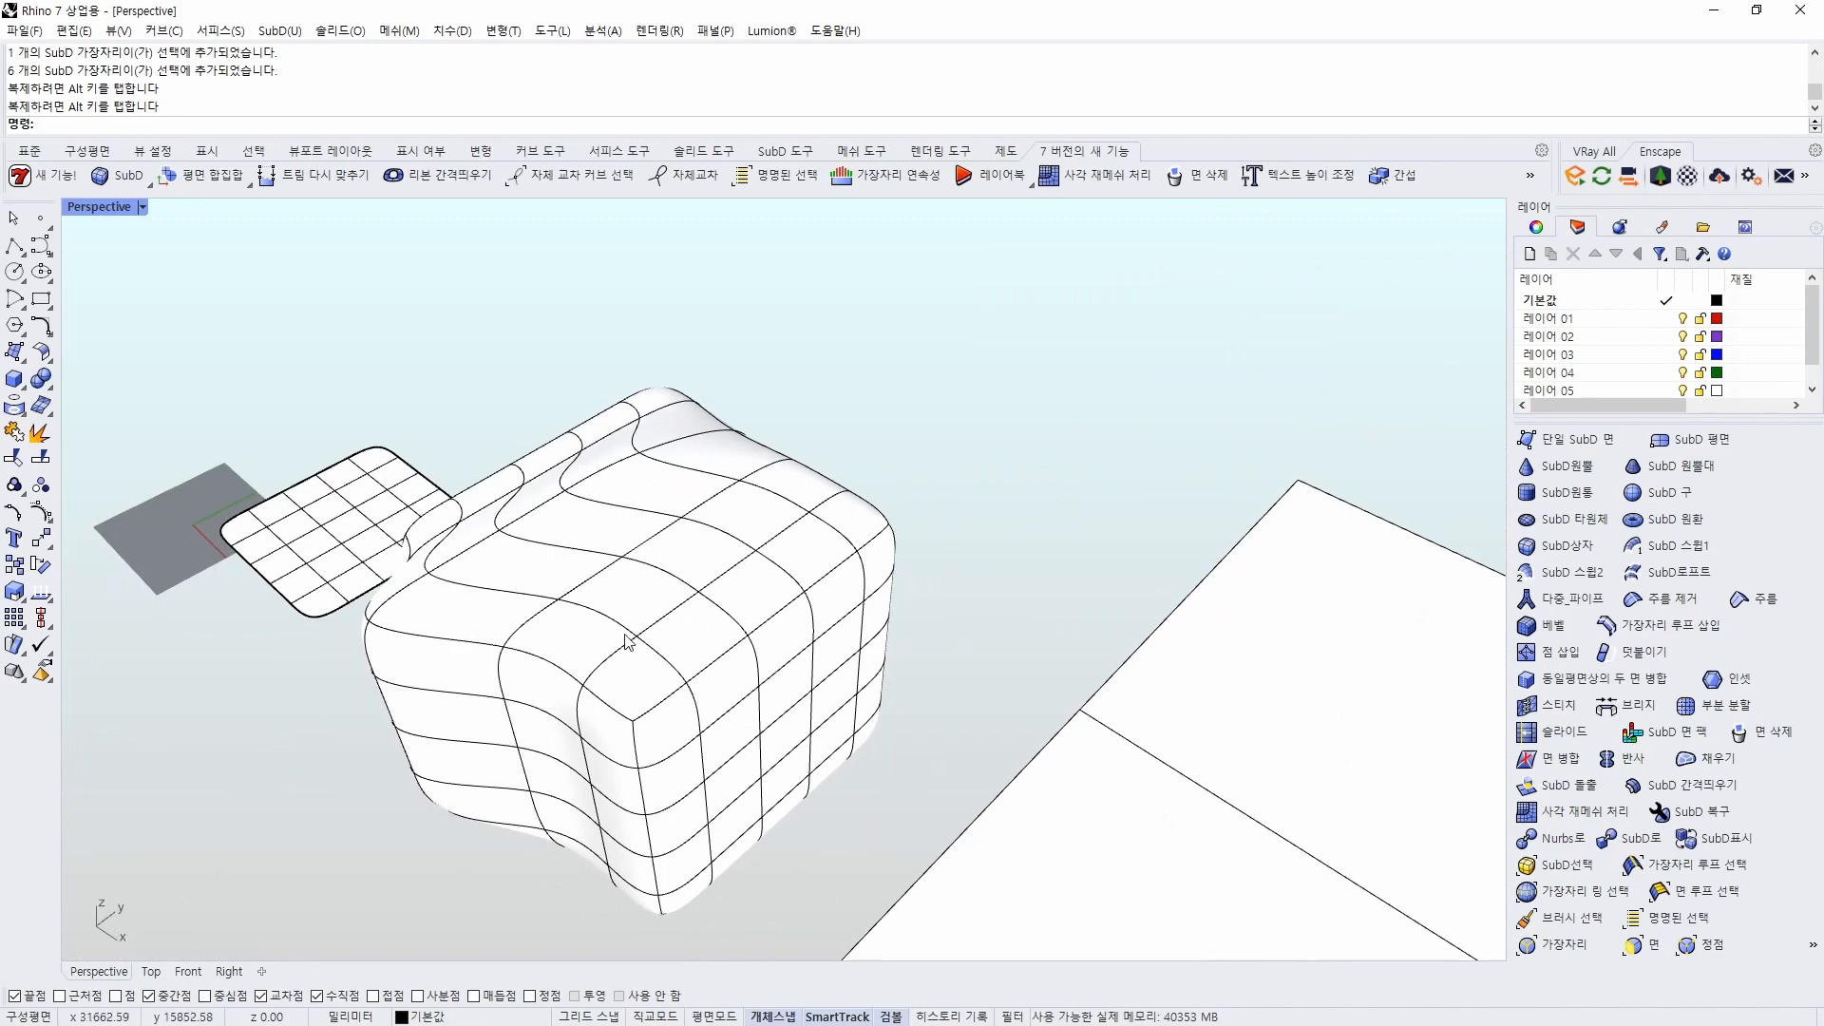
{"action": "right_click_drag", "start_coordinate": [627, 643], "coordinate": [926, 672]}
{"action": "key", "text": "ctrl+alt+r"}
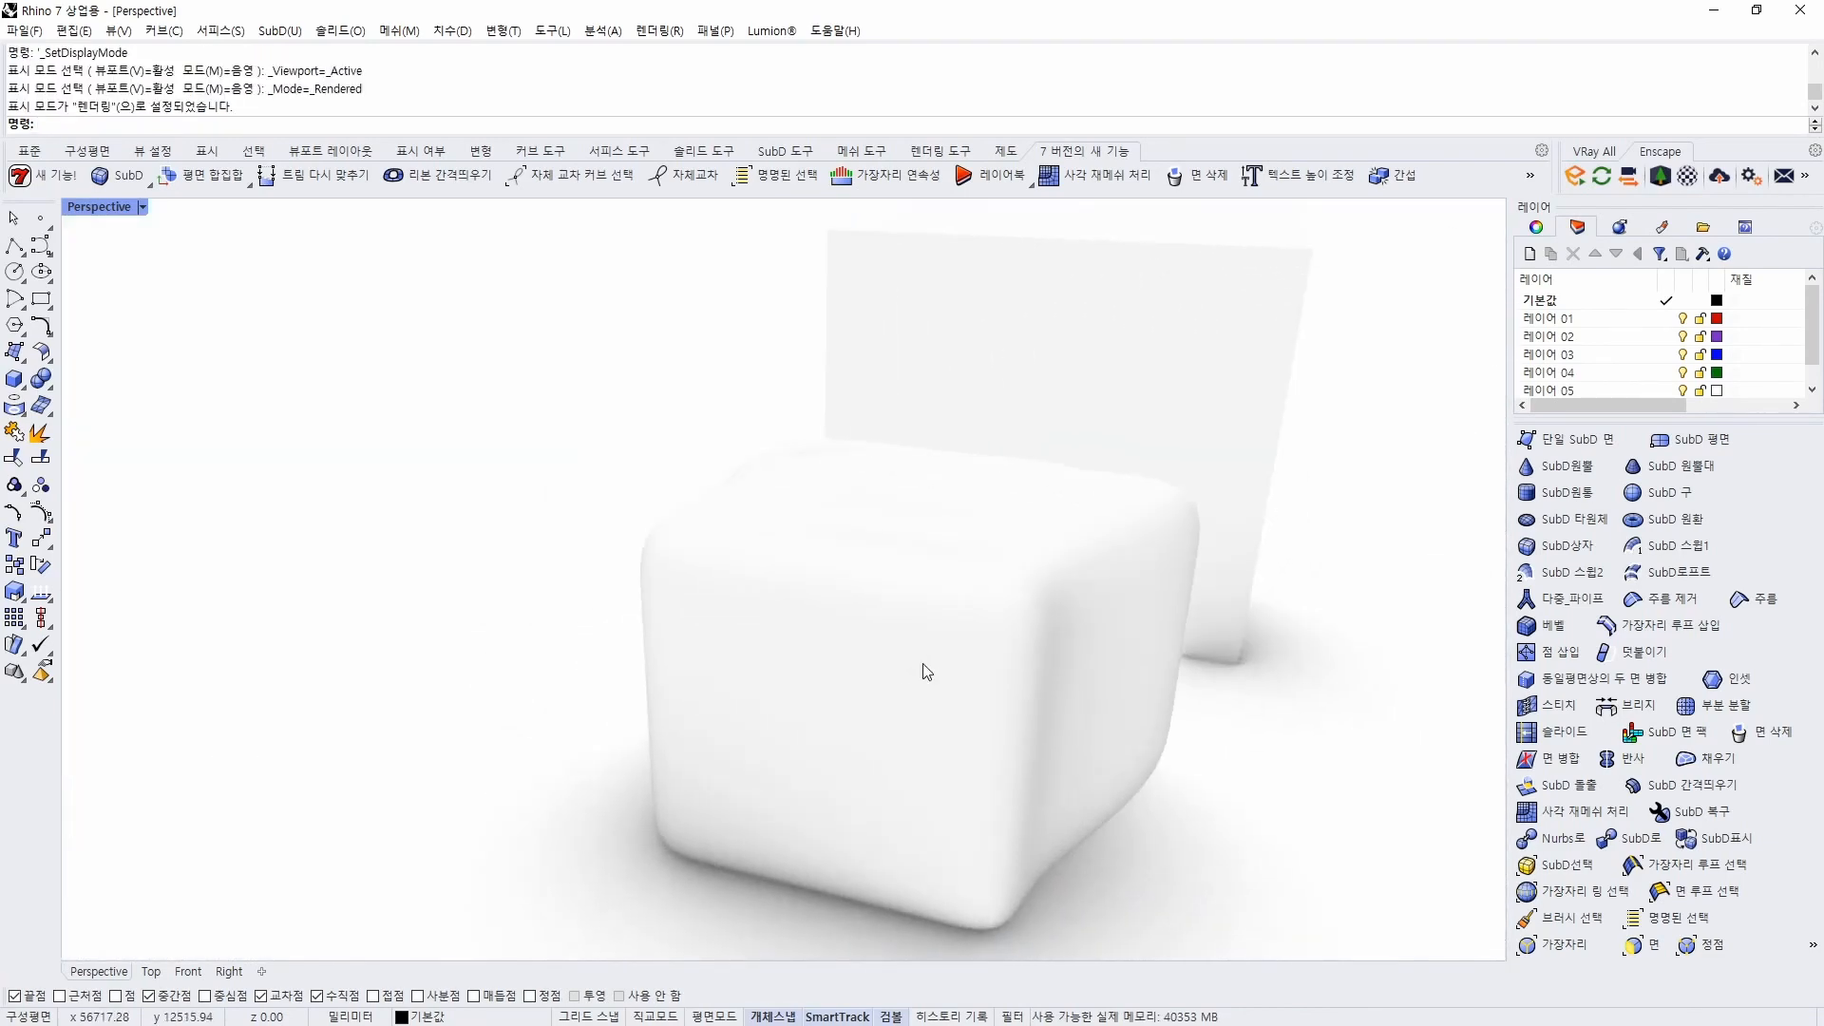
{"action": "key", "text": "ctrl+alt+s"}
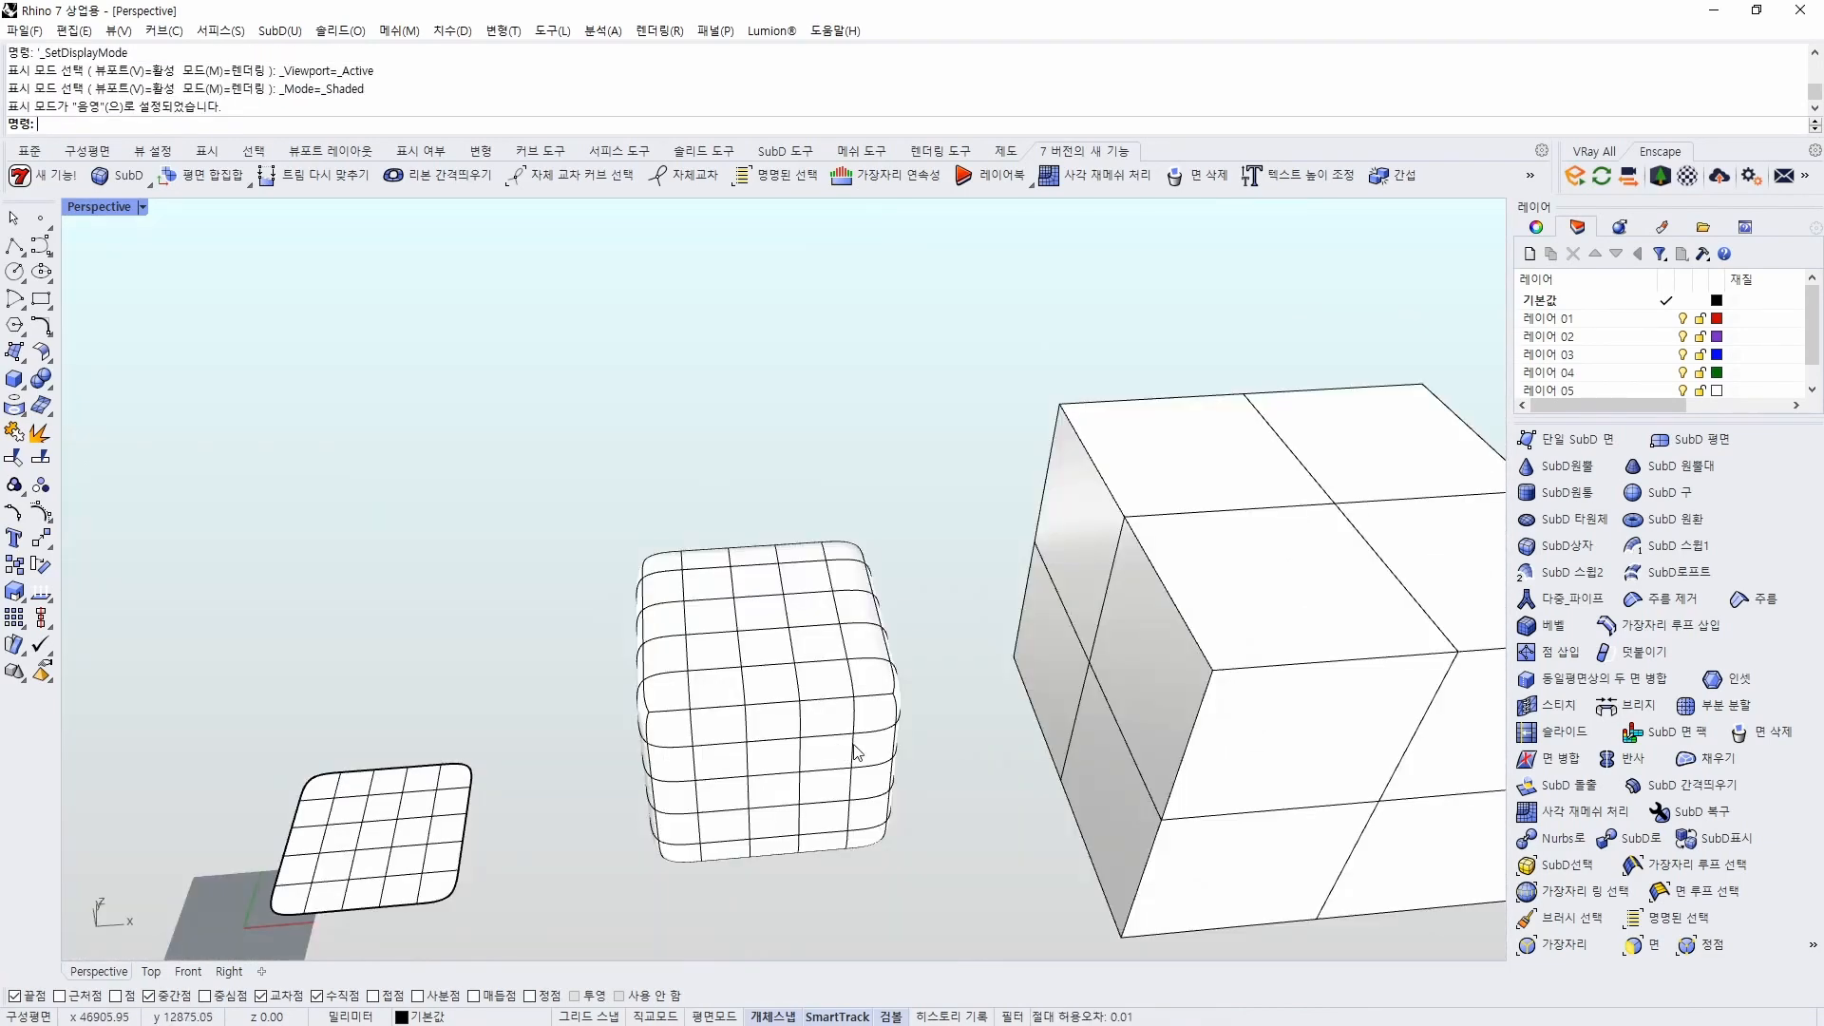
{"action": "right_click_drag", "start_coordinate": [766, 785], "coordinate": [900, 729]}
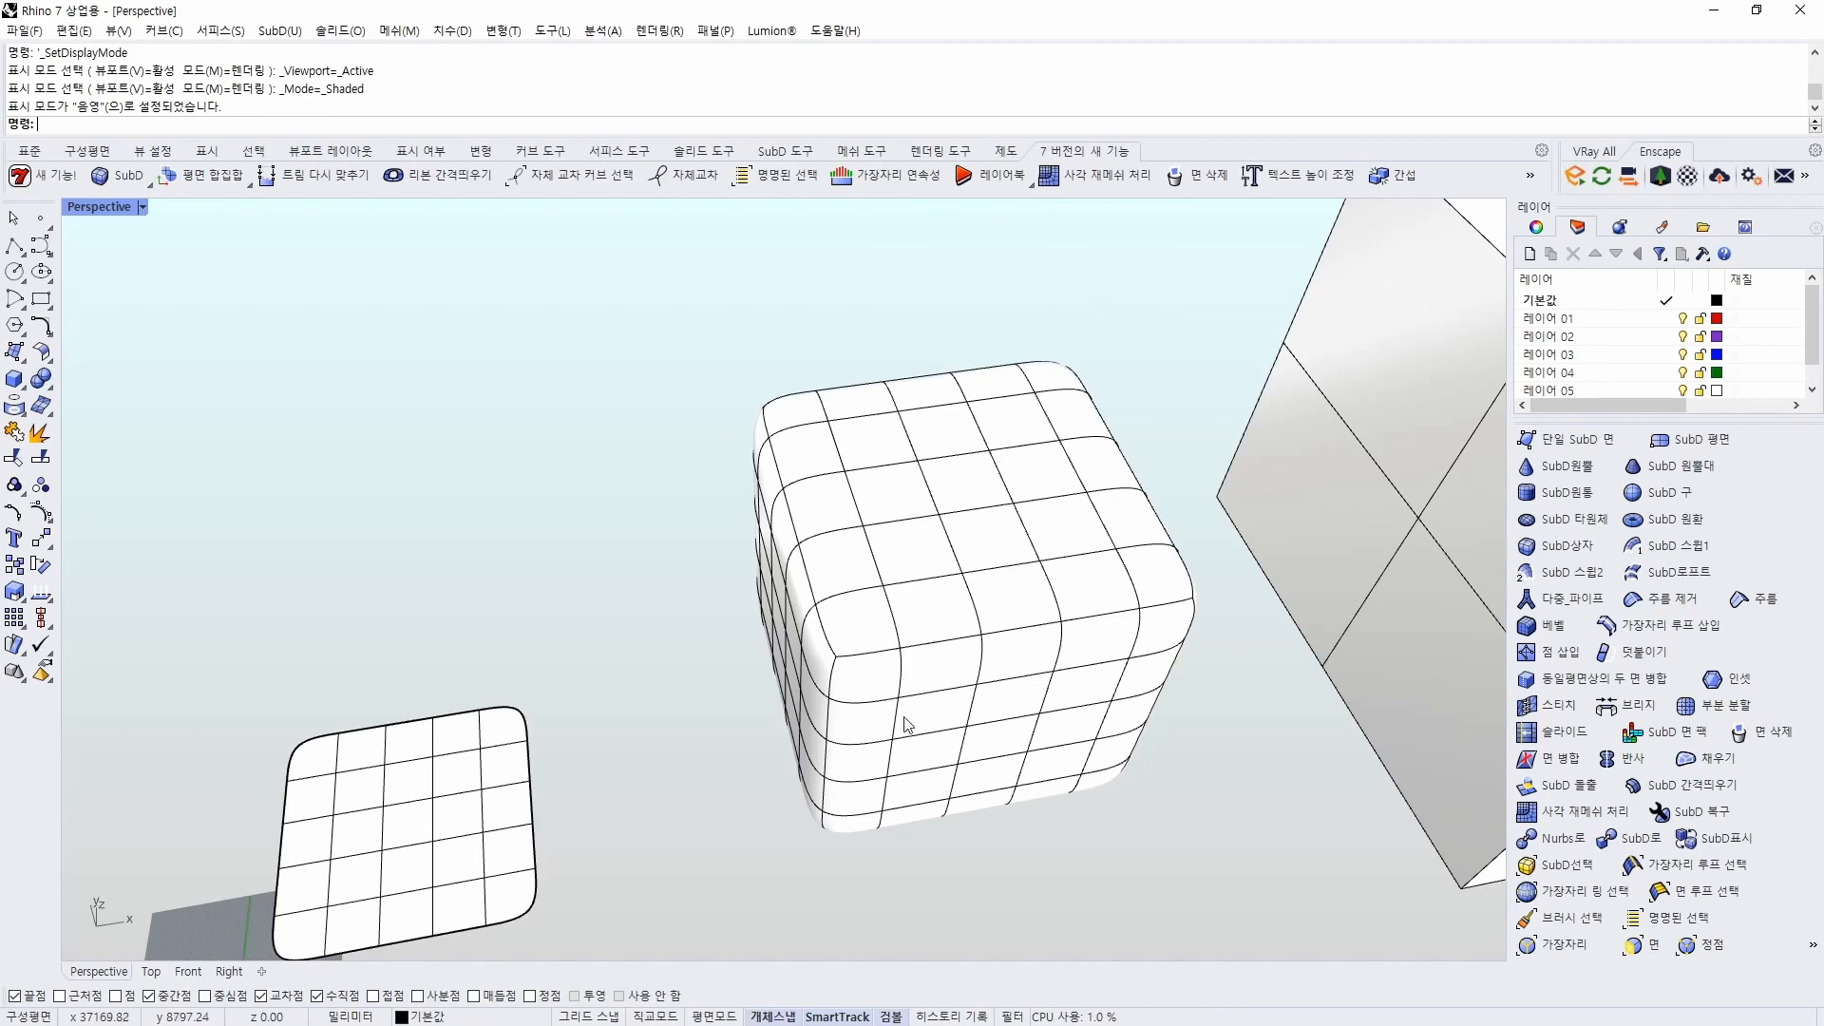
{"action": "right_click_drag", "start_coordinate": [949, 700], "coordinate": [903, 614]}
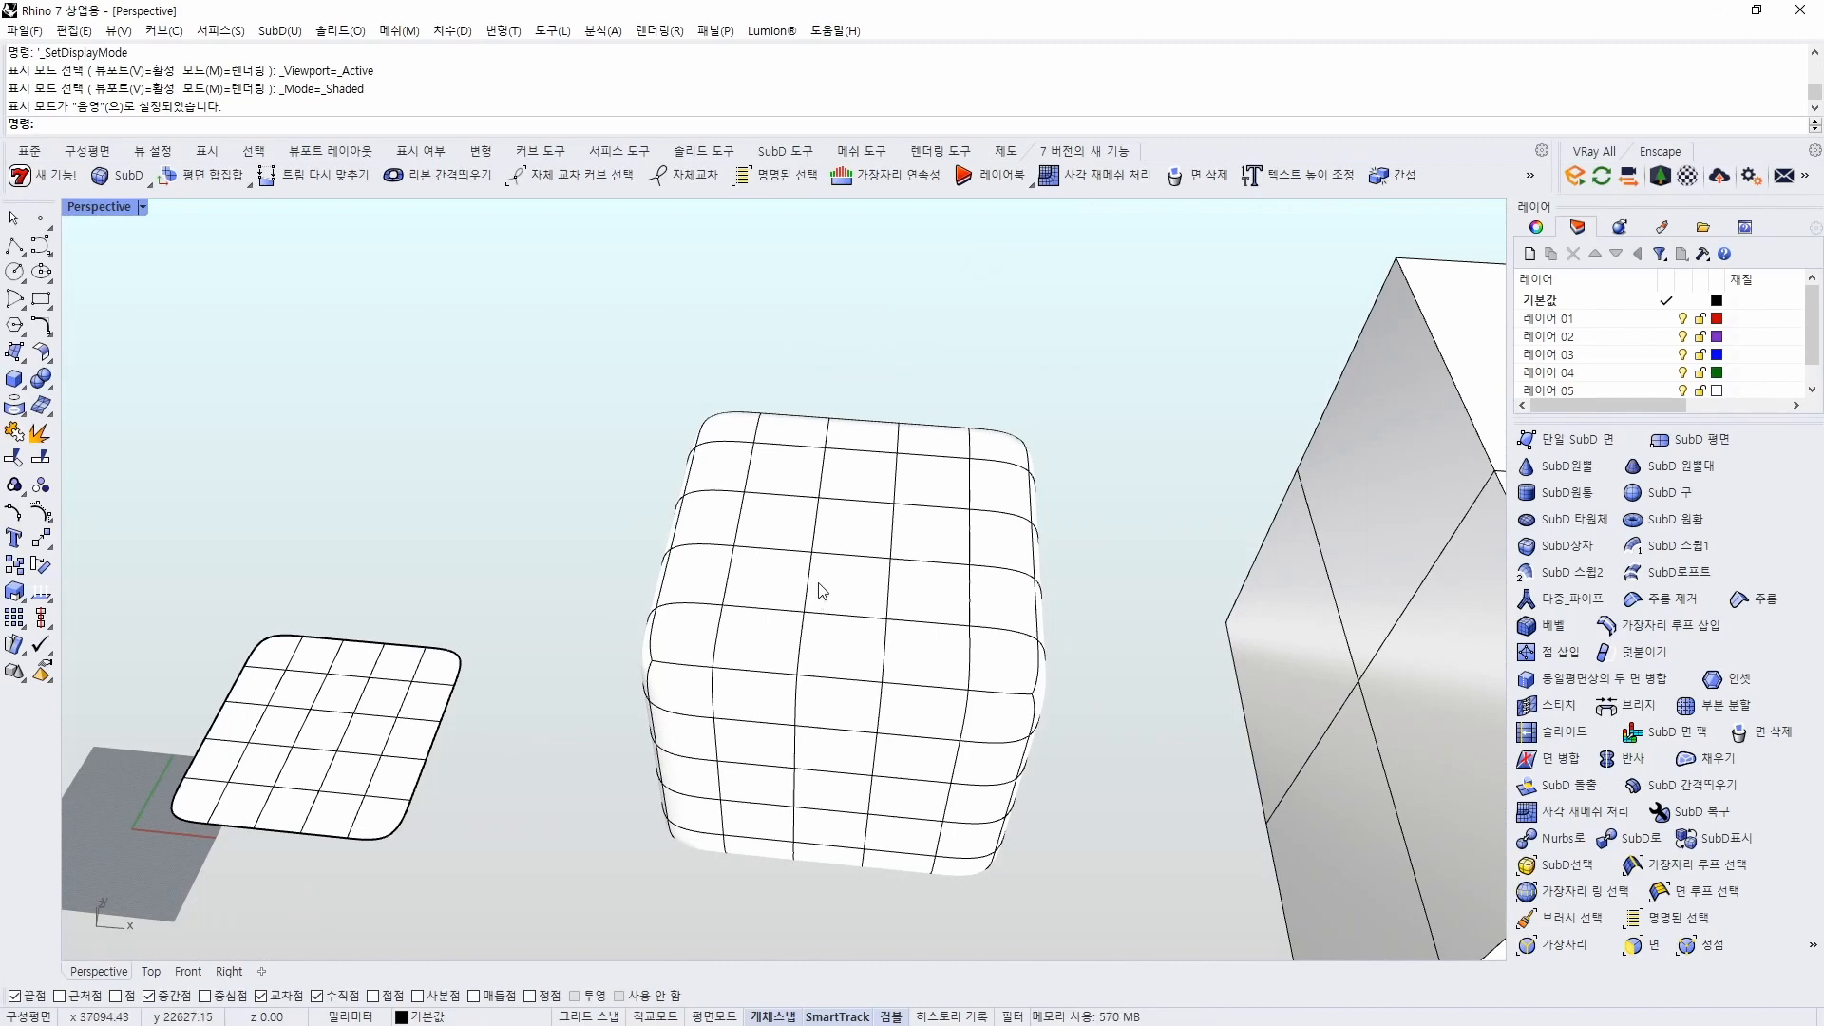
{"action": "right_click_drag", "start_coordinate": [839, 639], "coordinate": [883, 680]}
{"action": "right_click_drag", "start_coordinate": [949, 617], "coordinate": [851, 488]}
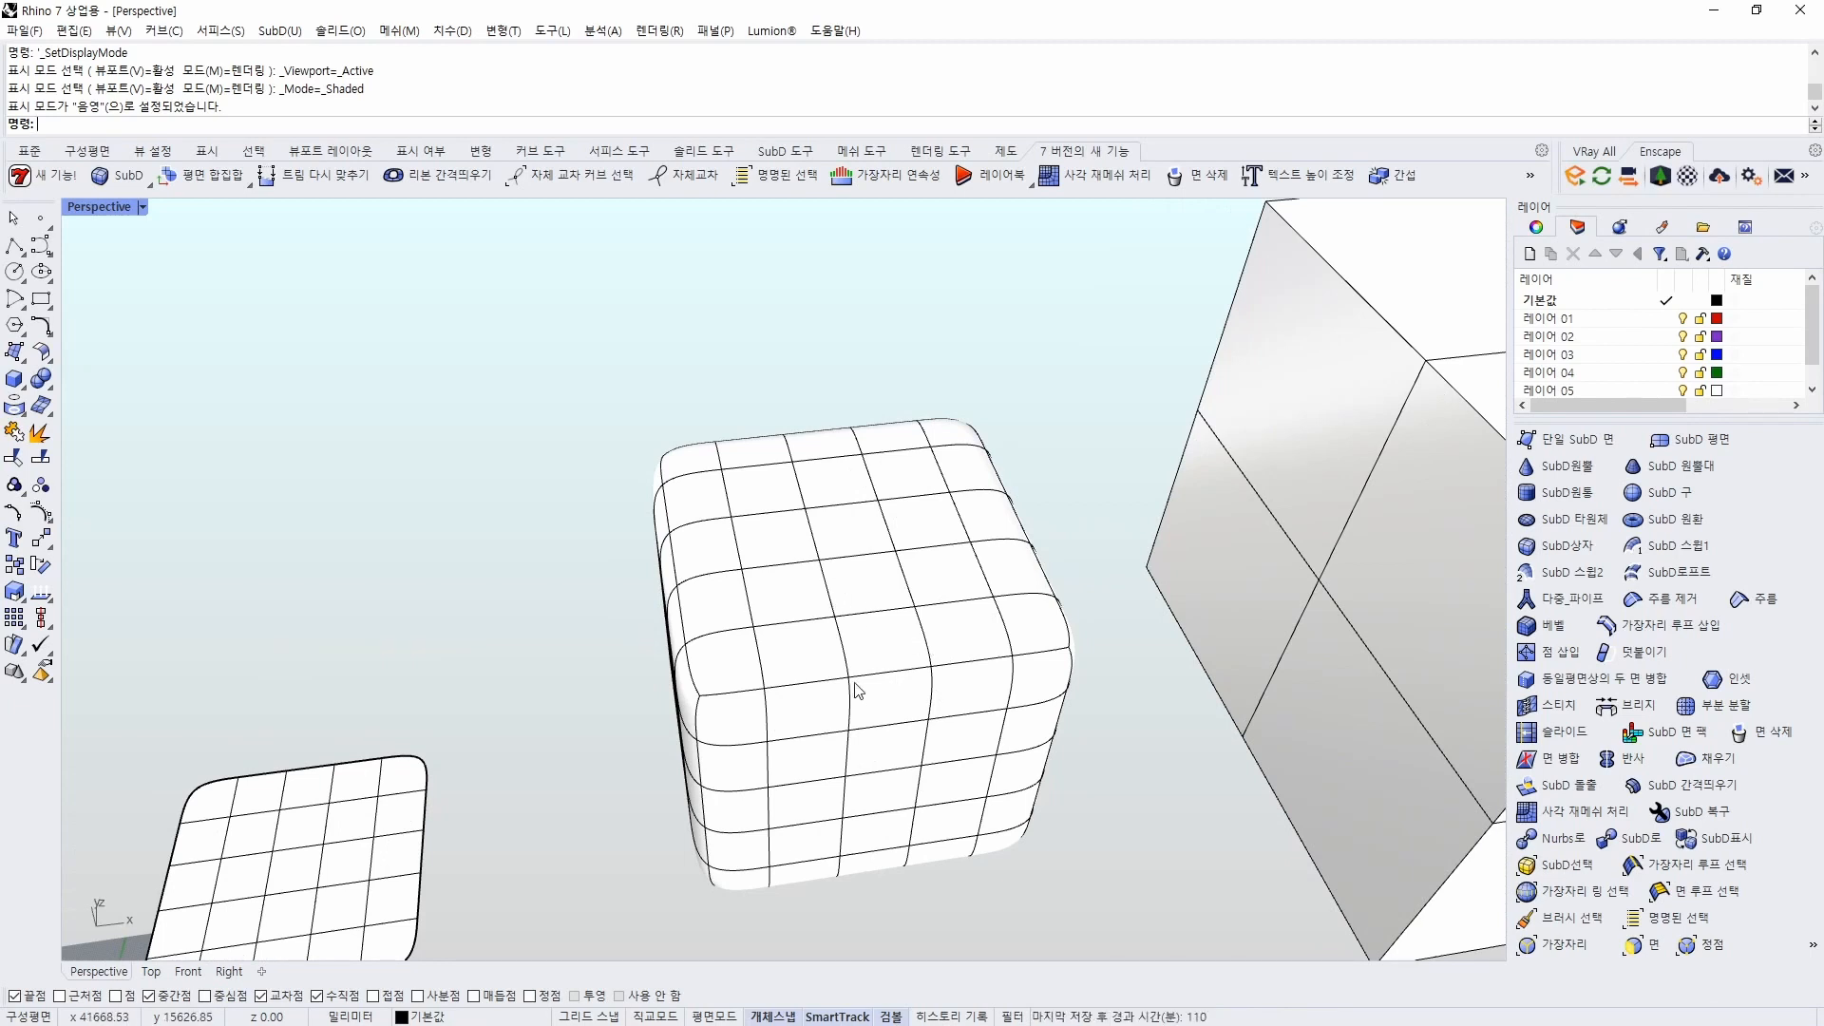
{"action": "right_click_drag", "start_coordinate": [901, 690], "coordinate": [978, 700]}
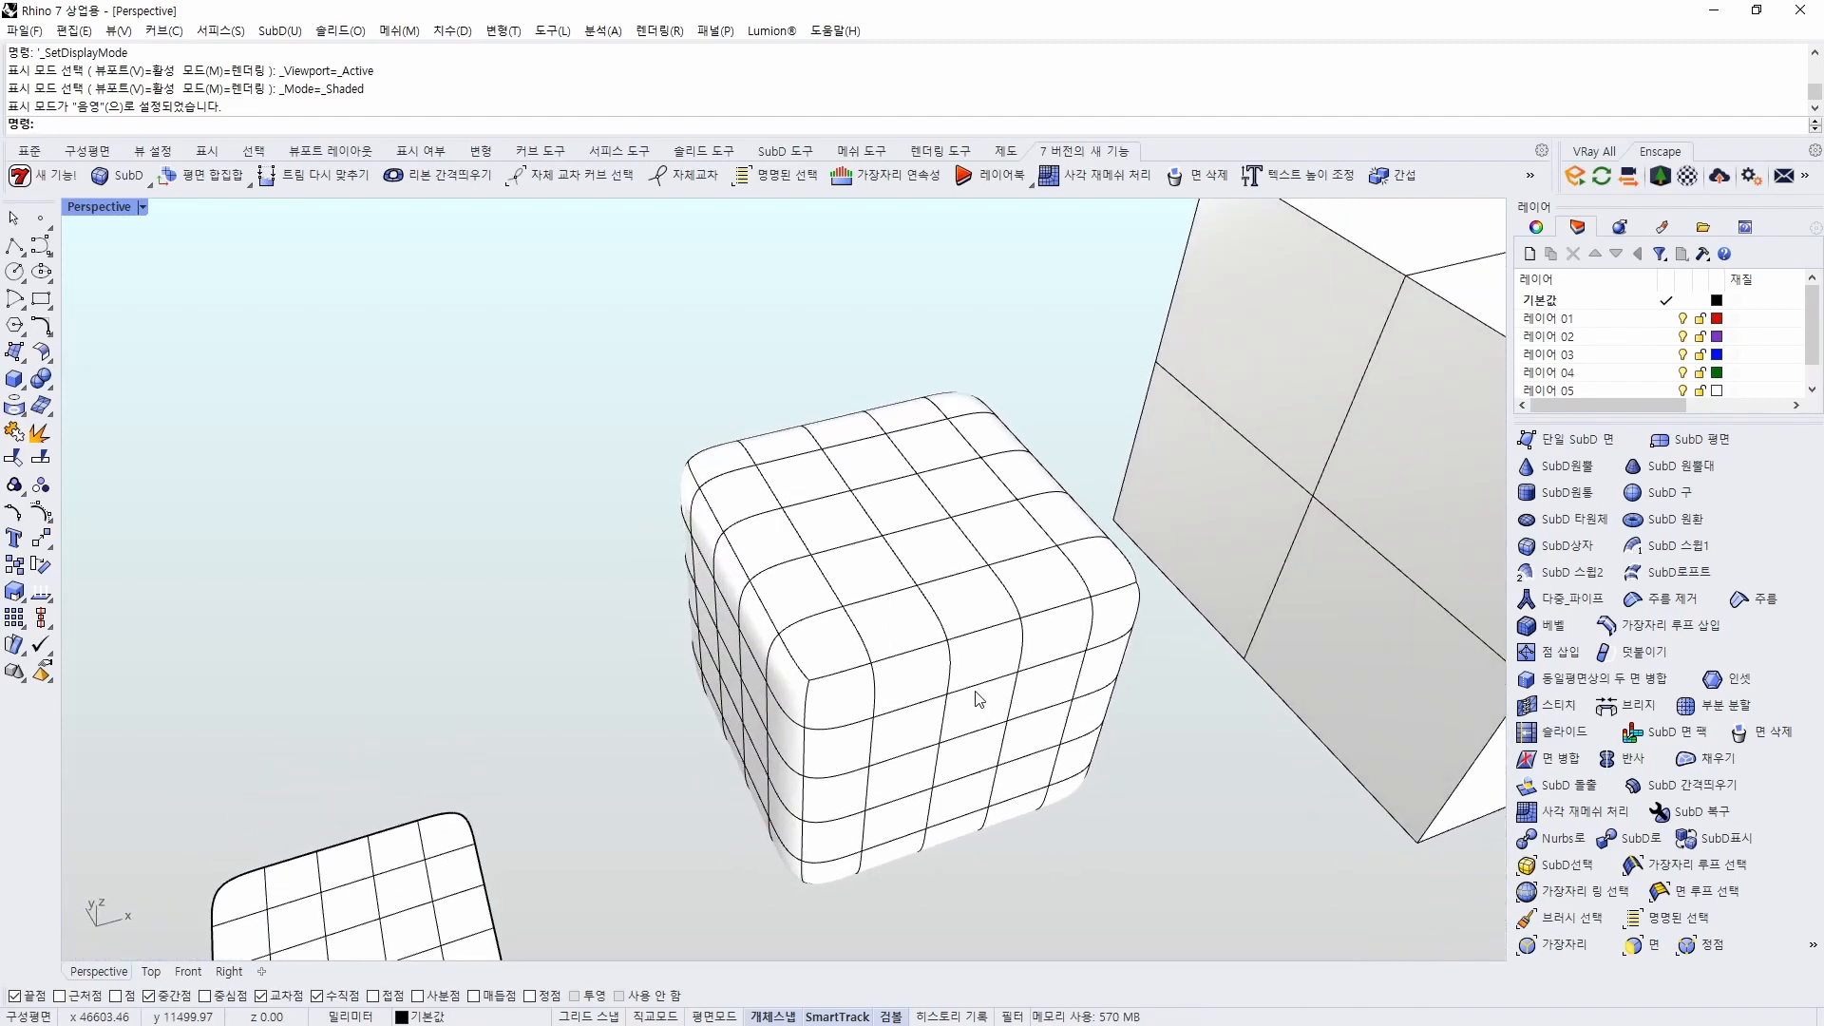
Insert an extra edge loop beside an existing loop running over the SubD box's top and front faces, and undo the insertion
{"action": "type", "text": "ins"}
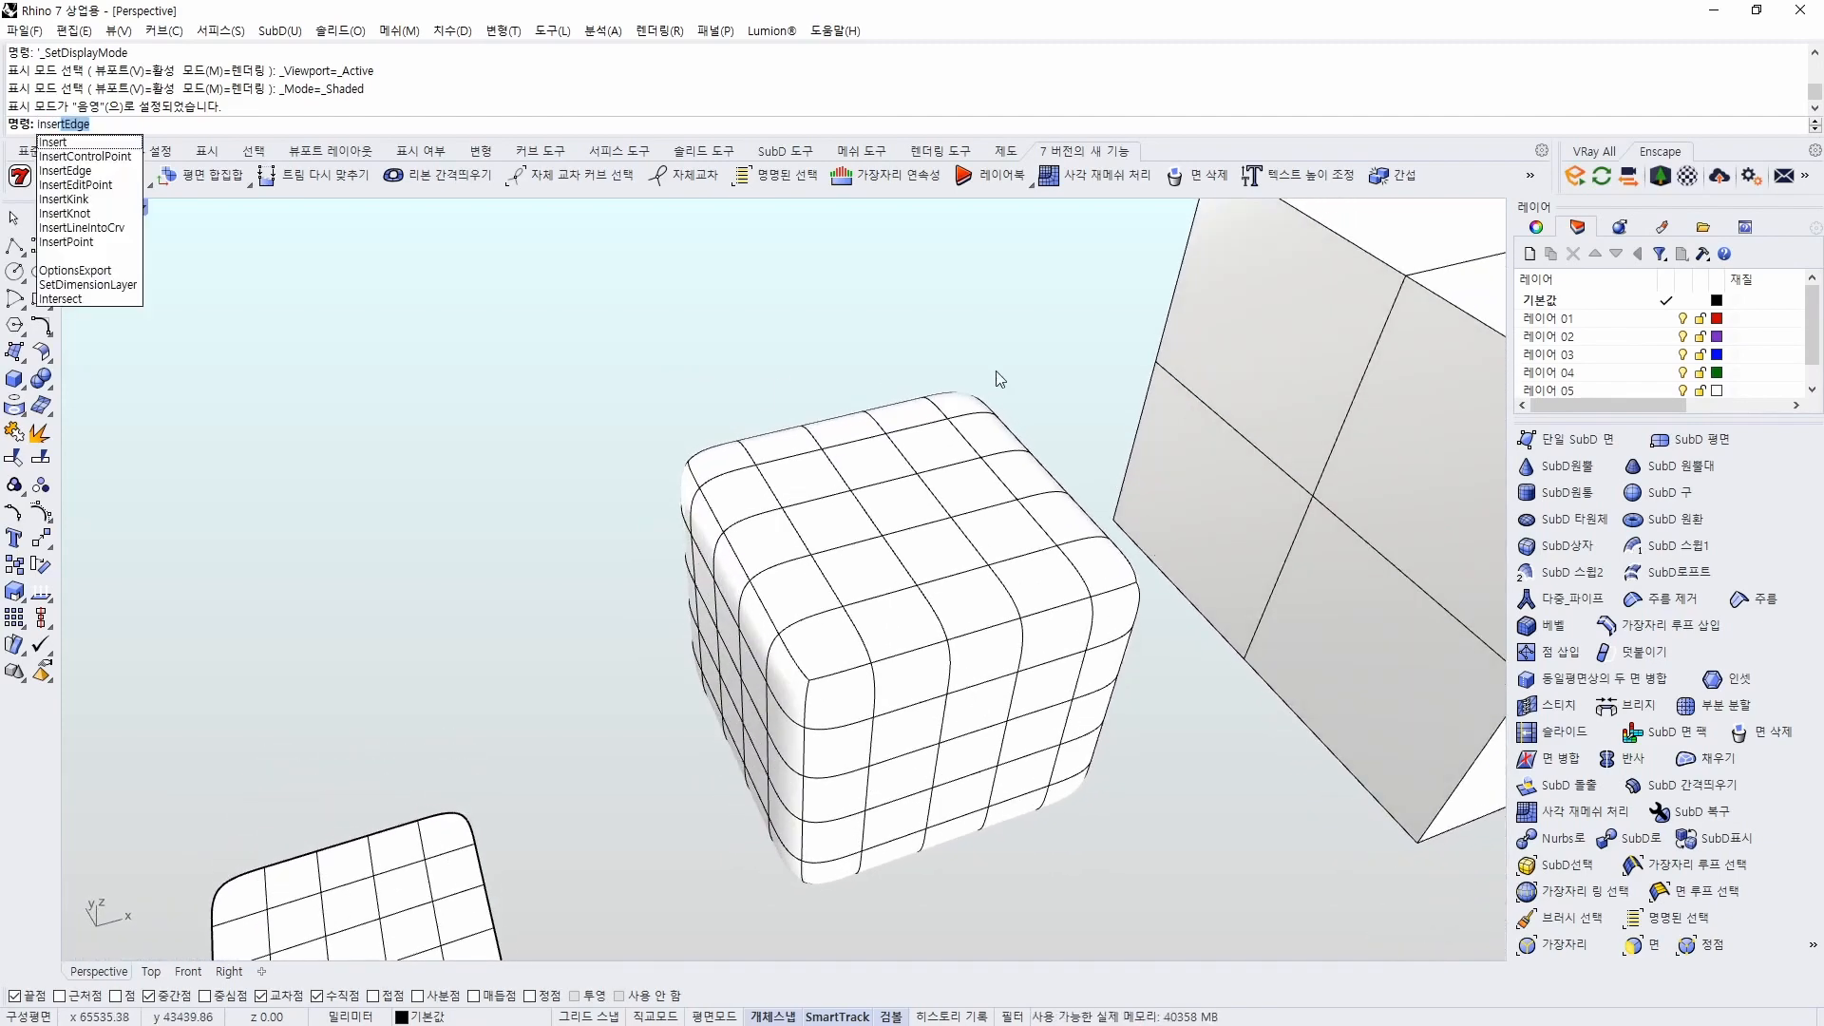
{"action": "key", "text": "Escape"}
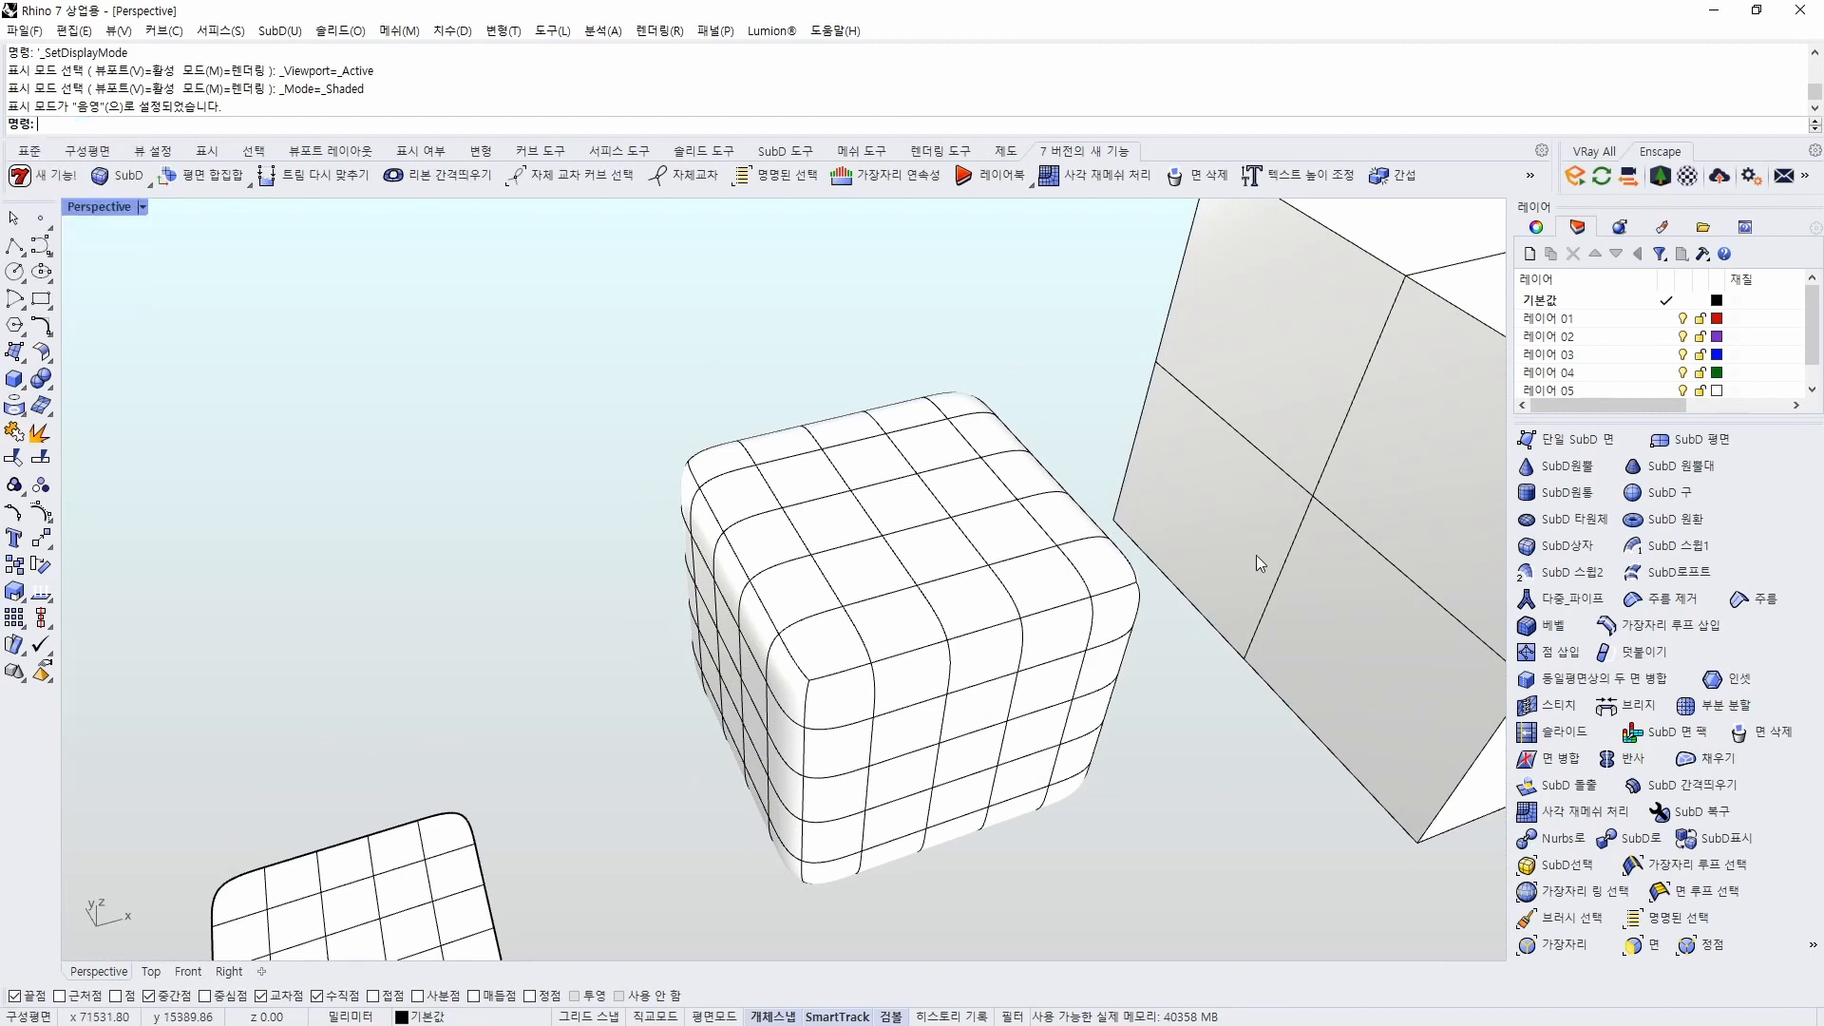
{"action": "left_click", "coordinate": [1681, 632]}
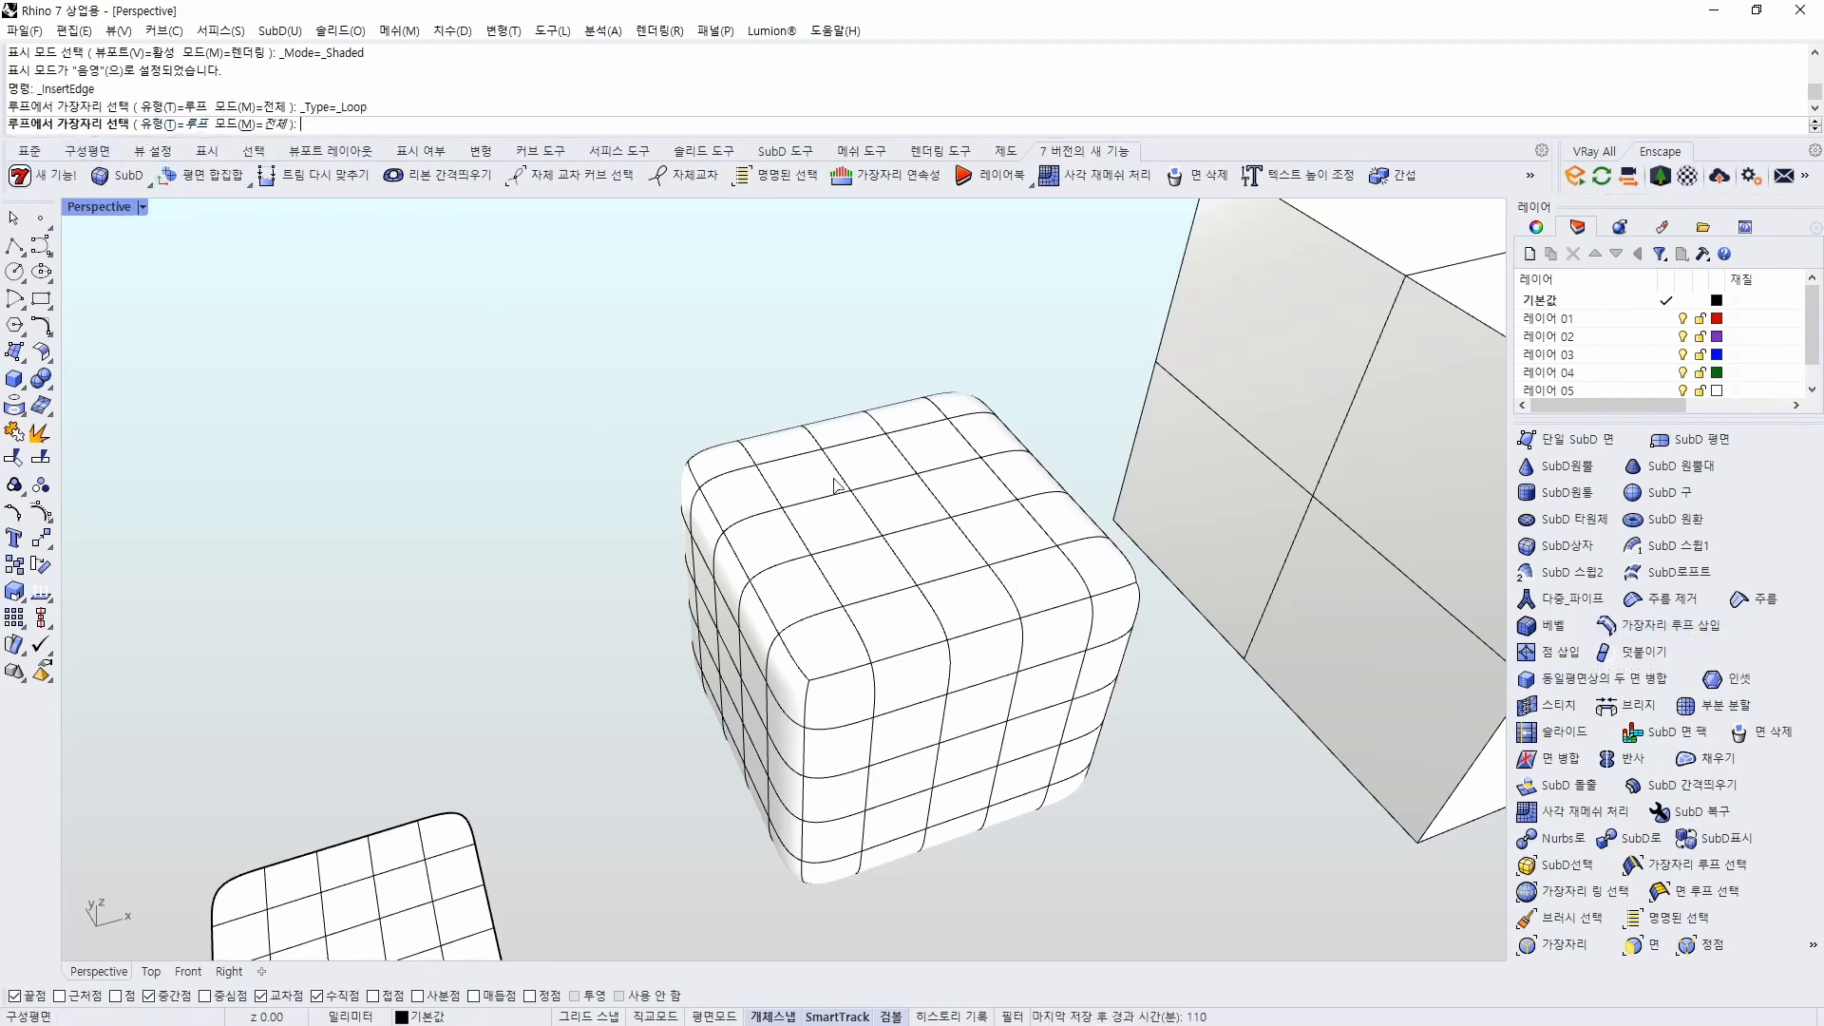
{"action": "scroll", "coordinate": [836, 487], "scroll_direction": "up", "scroll_amount": 5}
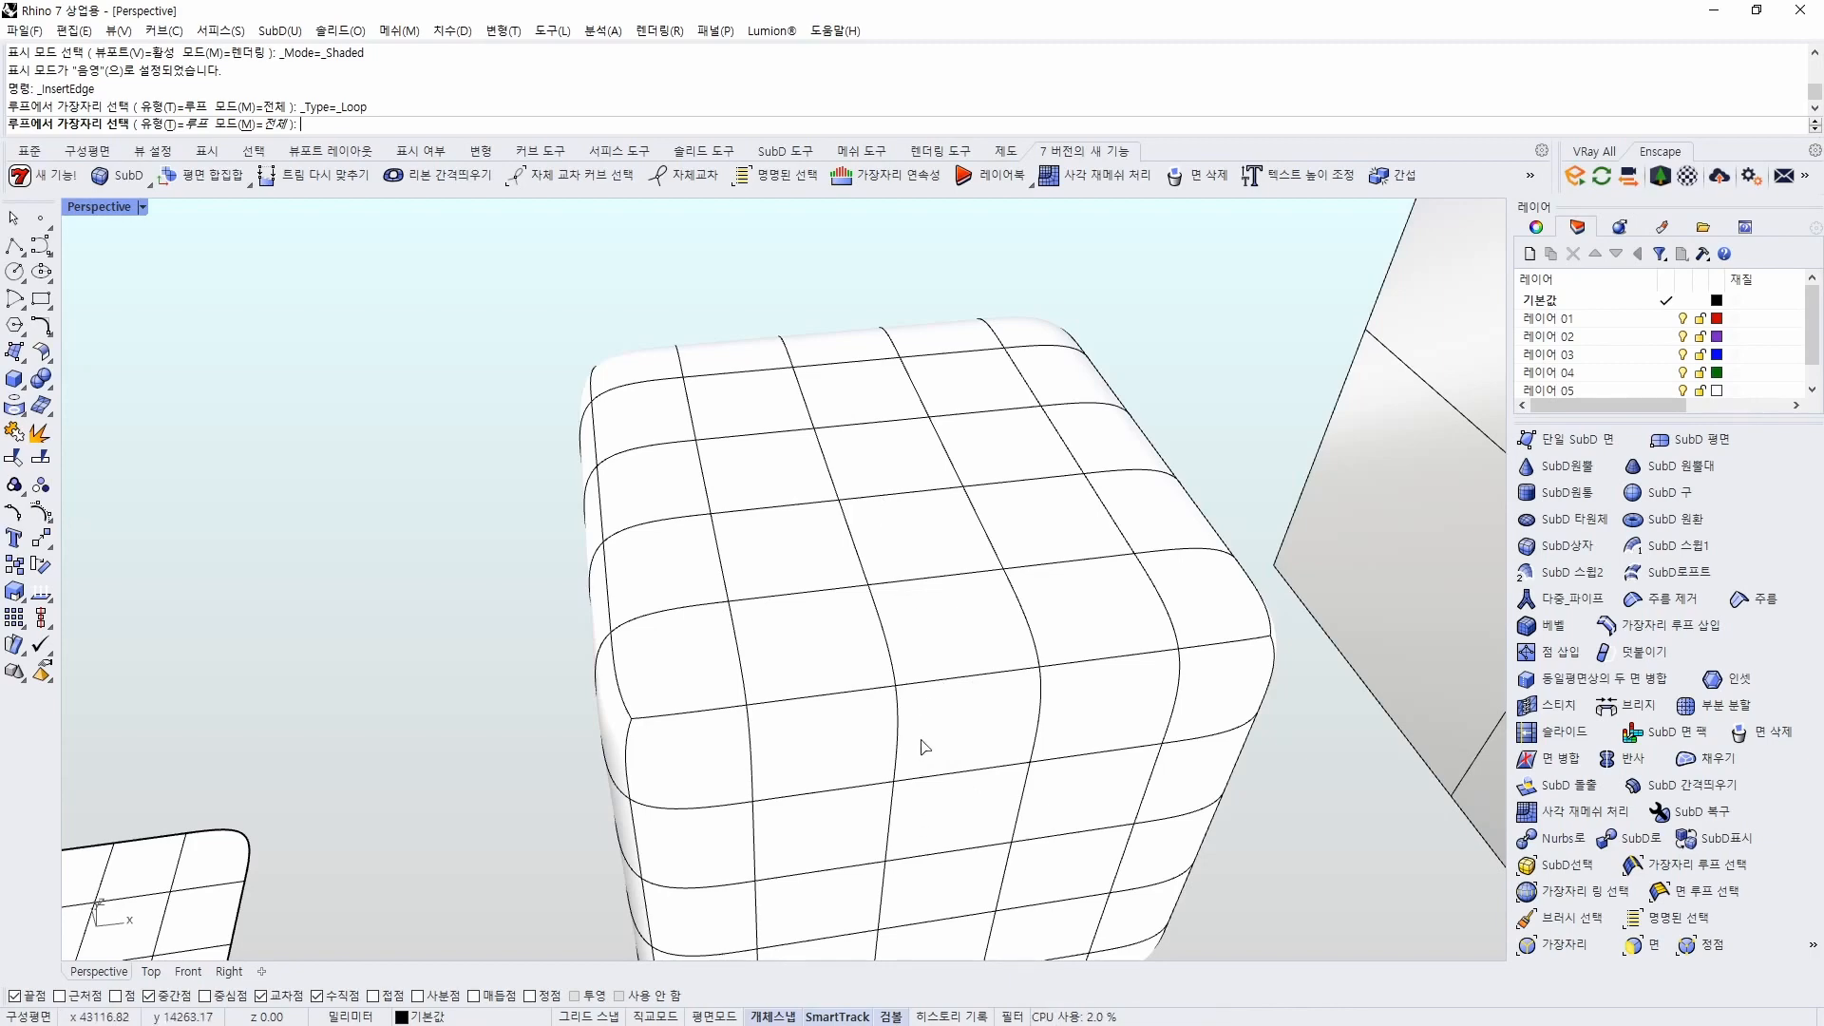
{"action": "right_click_drag", "start_coordinate": [922, 746], "coordinate": [998, 606]}
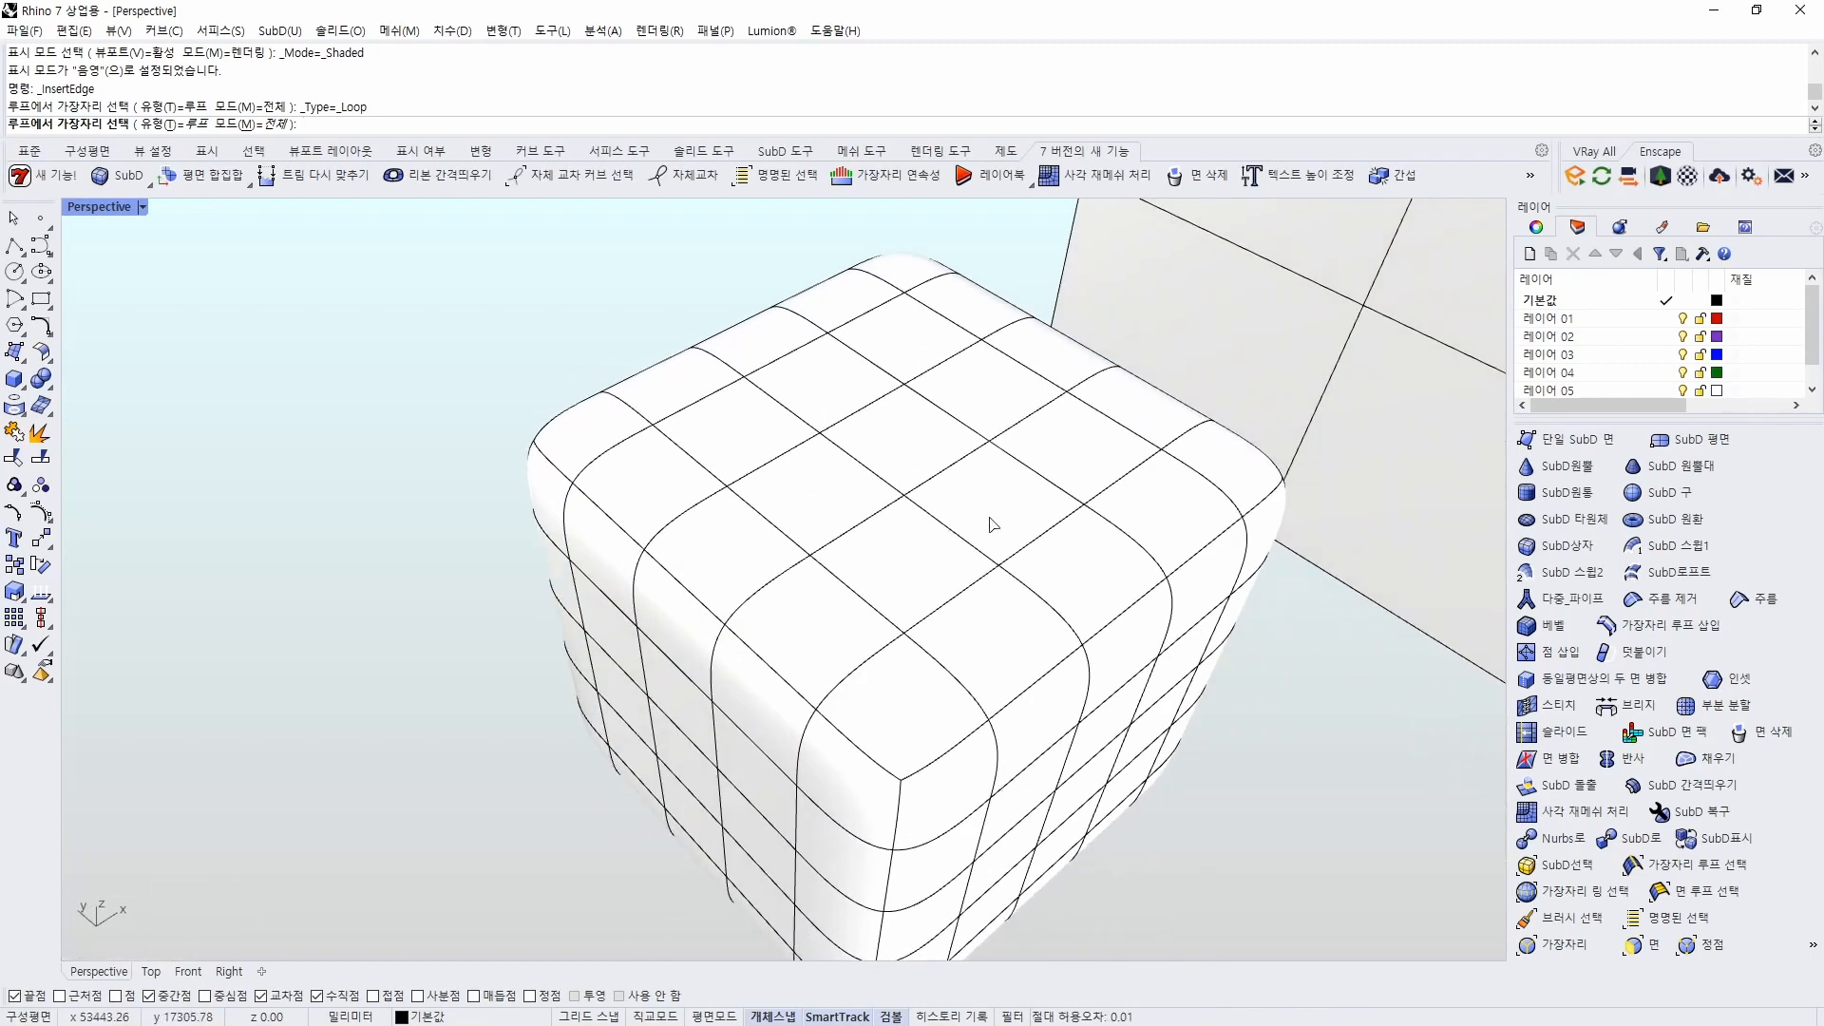
{"action": "right_click_drag", "start_coordinate": [1066, 574], "coordinate": [932, 583]}
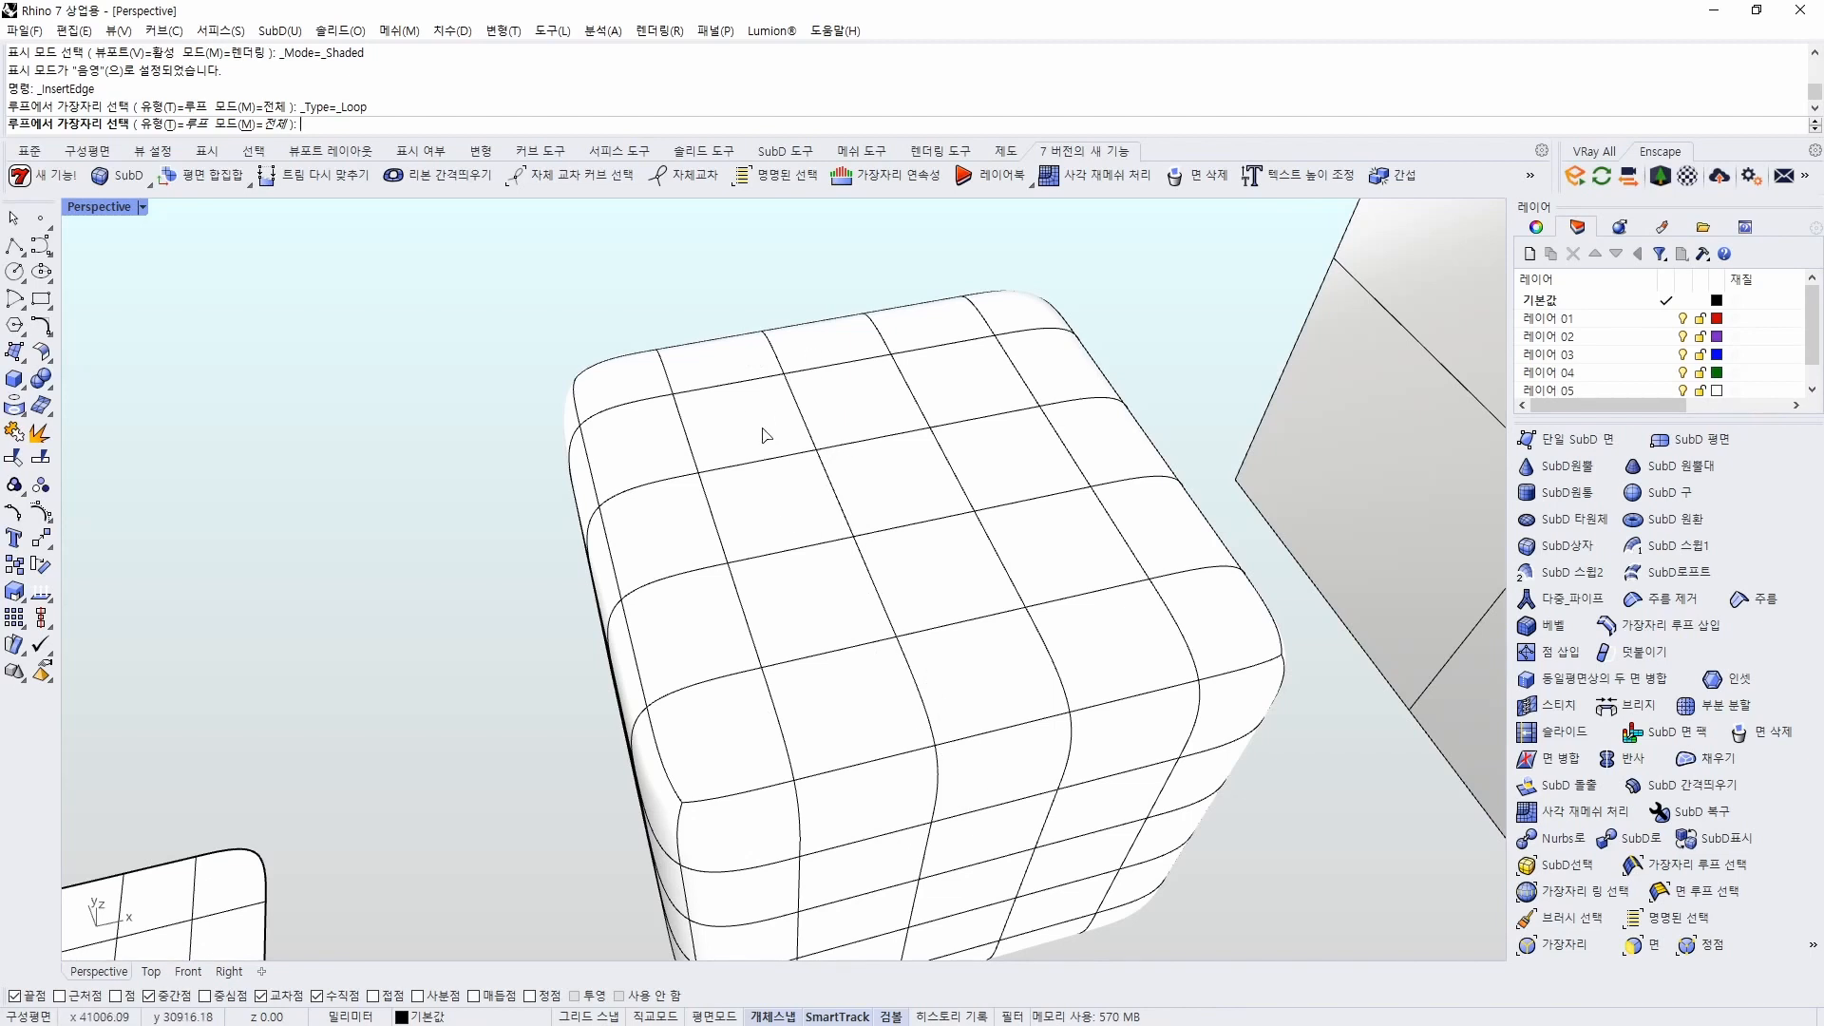
{"action": "left_click", "coordinate": [885, 627]}
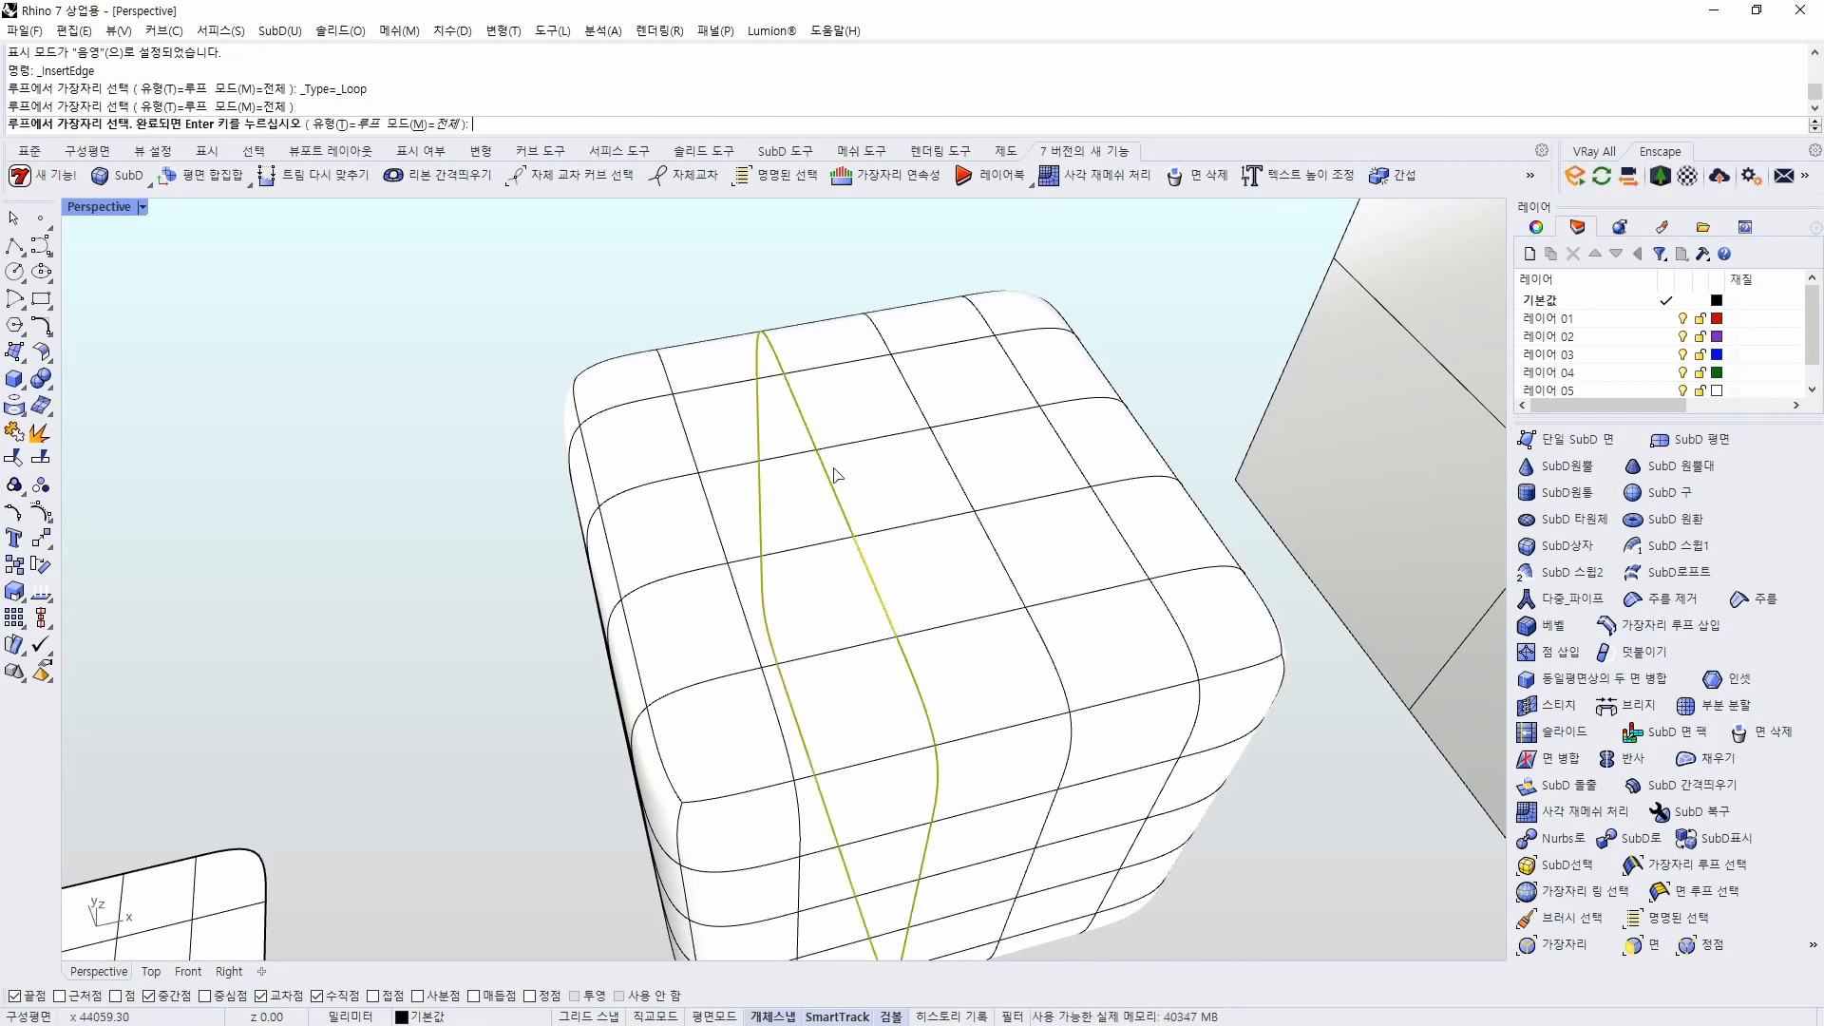
{"action": "key", "text": "Return"}
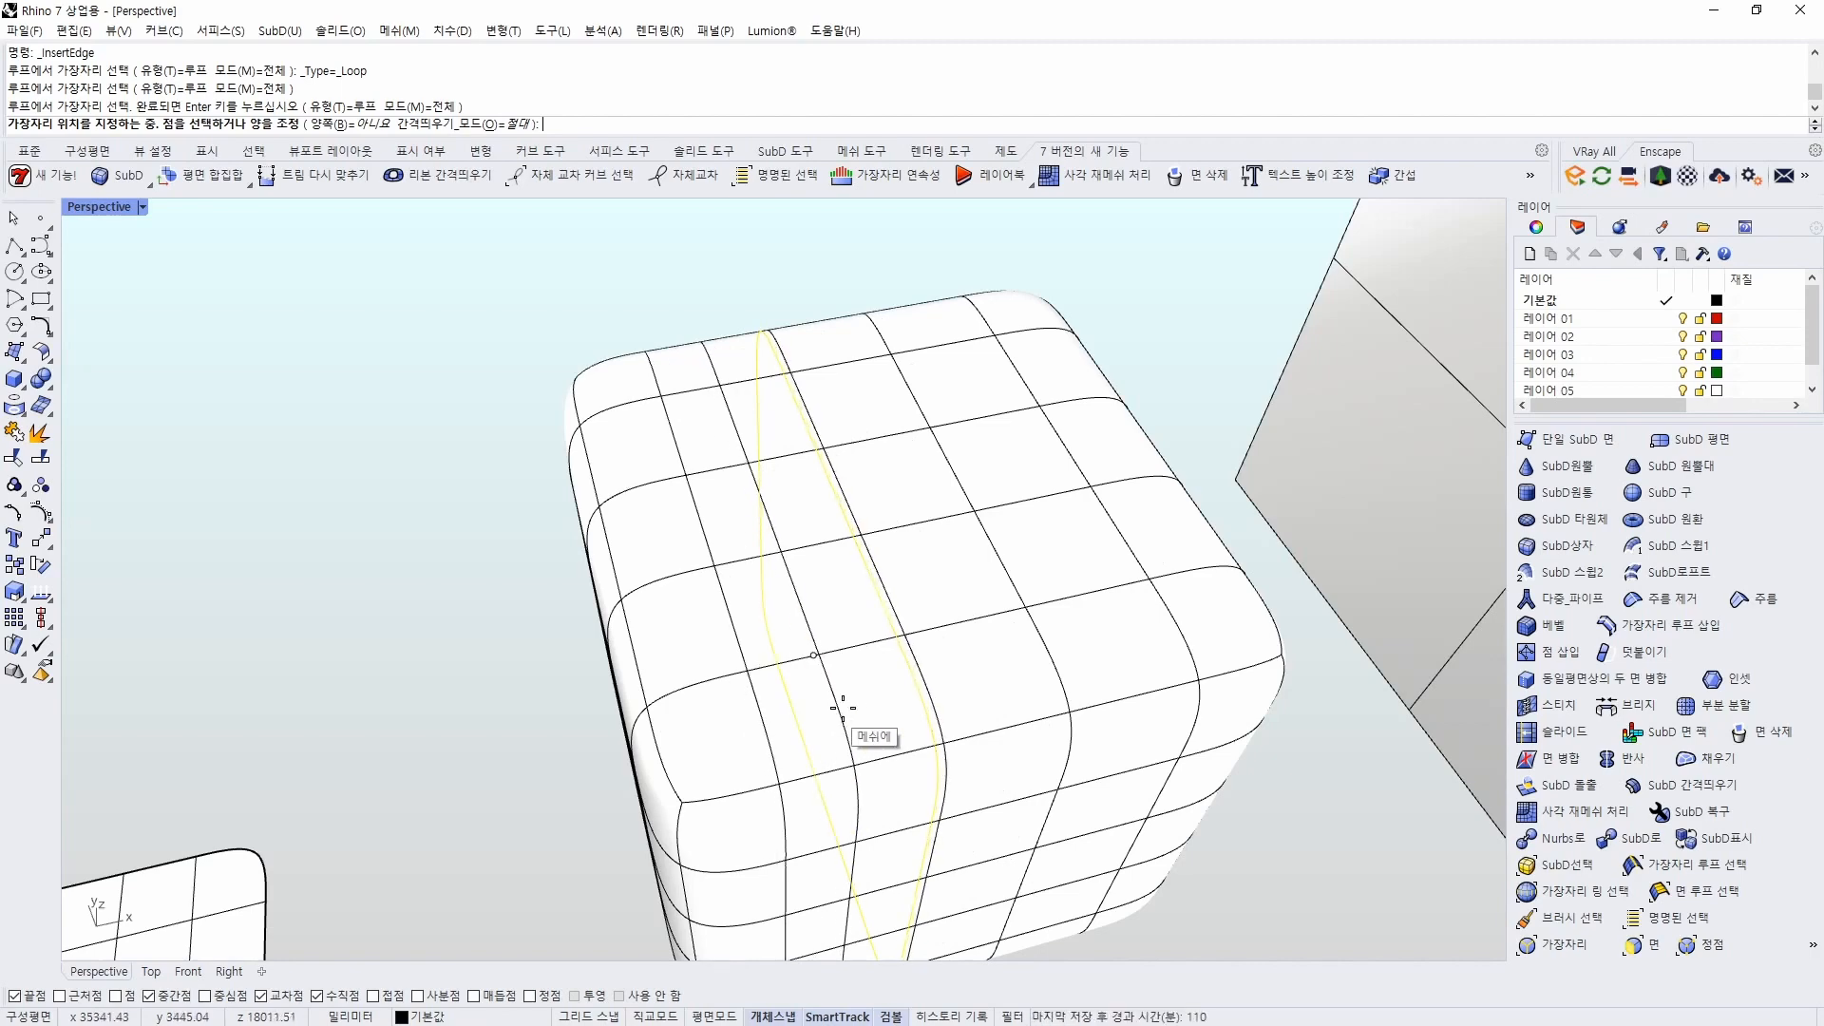
{"action": "left_click", "coordinate": [849, 750]}
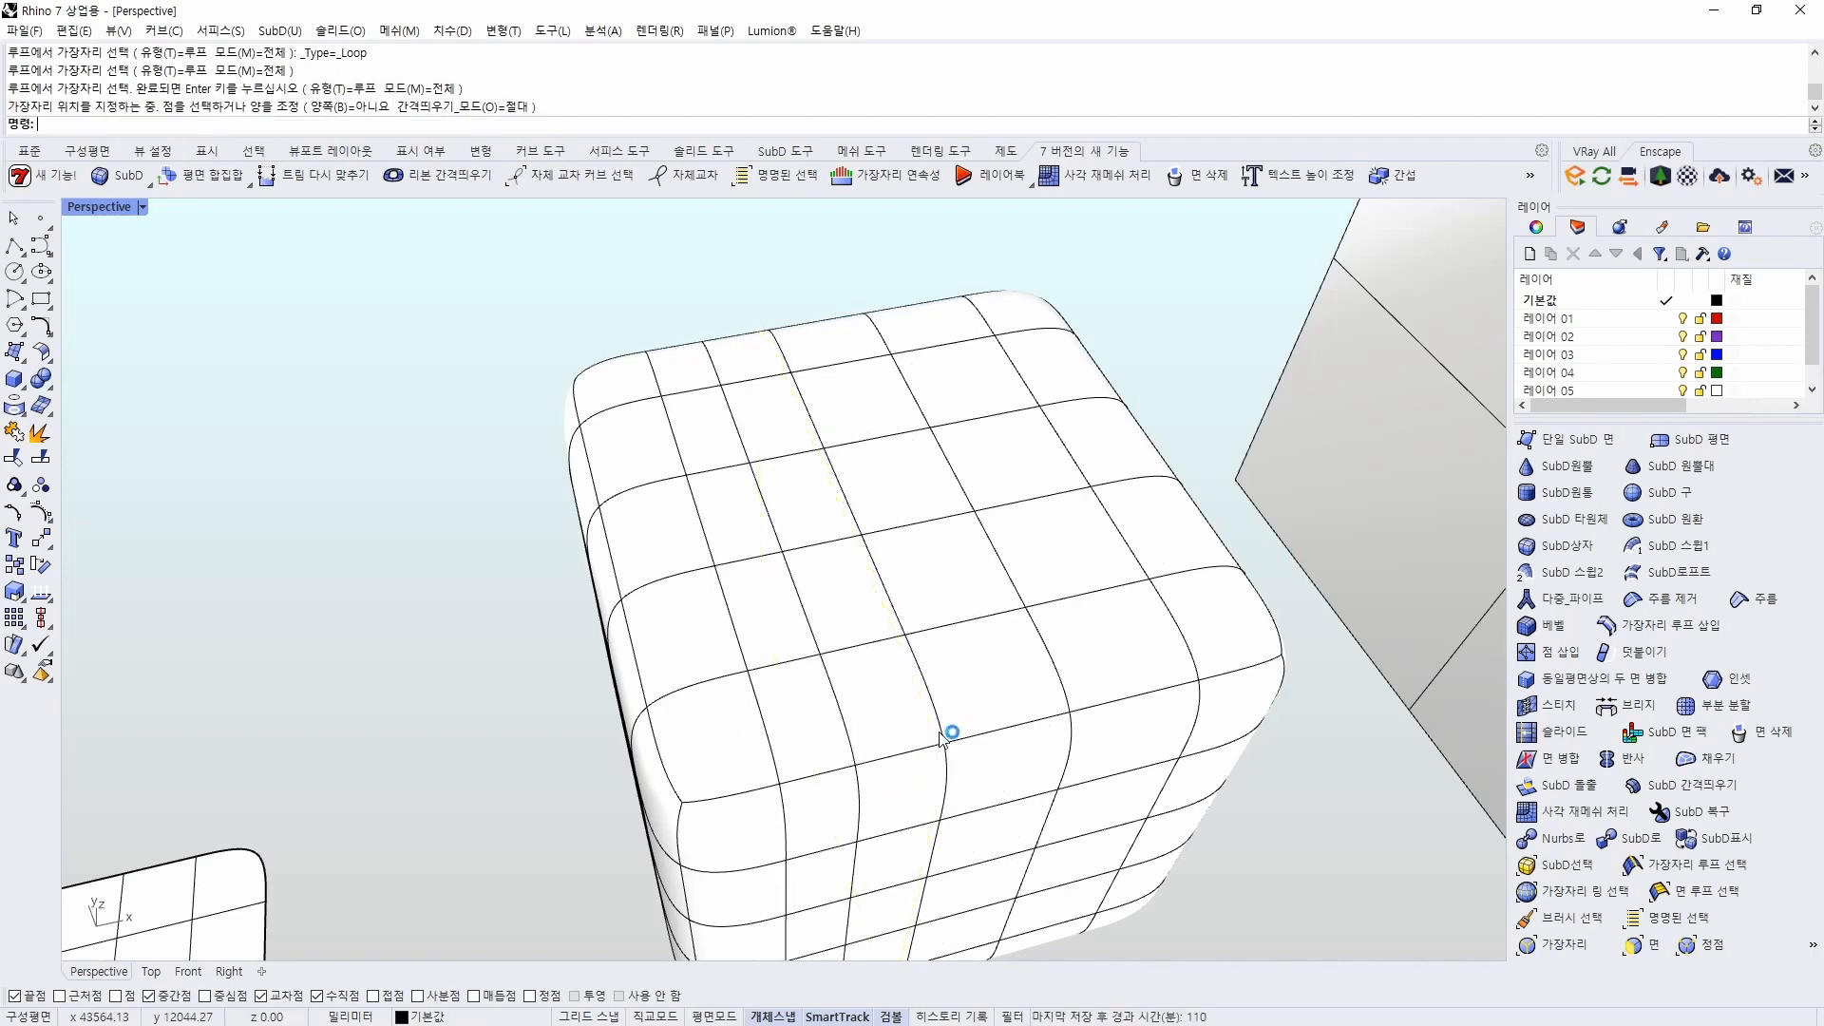
{"action": "mouse_move", "coordinate": [943, 737]}
{"action": "right_mouse_down"}
{"action": "mouse_move", "coordinate": [754, 704]}
{"action": "mouse_move", "coordinate": [960, 693]}
{"action": "mouse_move", "coordinate": [921, 704]}
{"action": "mouse_move", "coordinate": [1032, 729]}
{"action": "mouse_move", "coordinate": [960, 738]}
{"action": "right_mouse_up"}
{"action": "key", "text": "ctrl+z"}
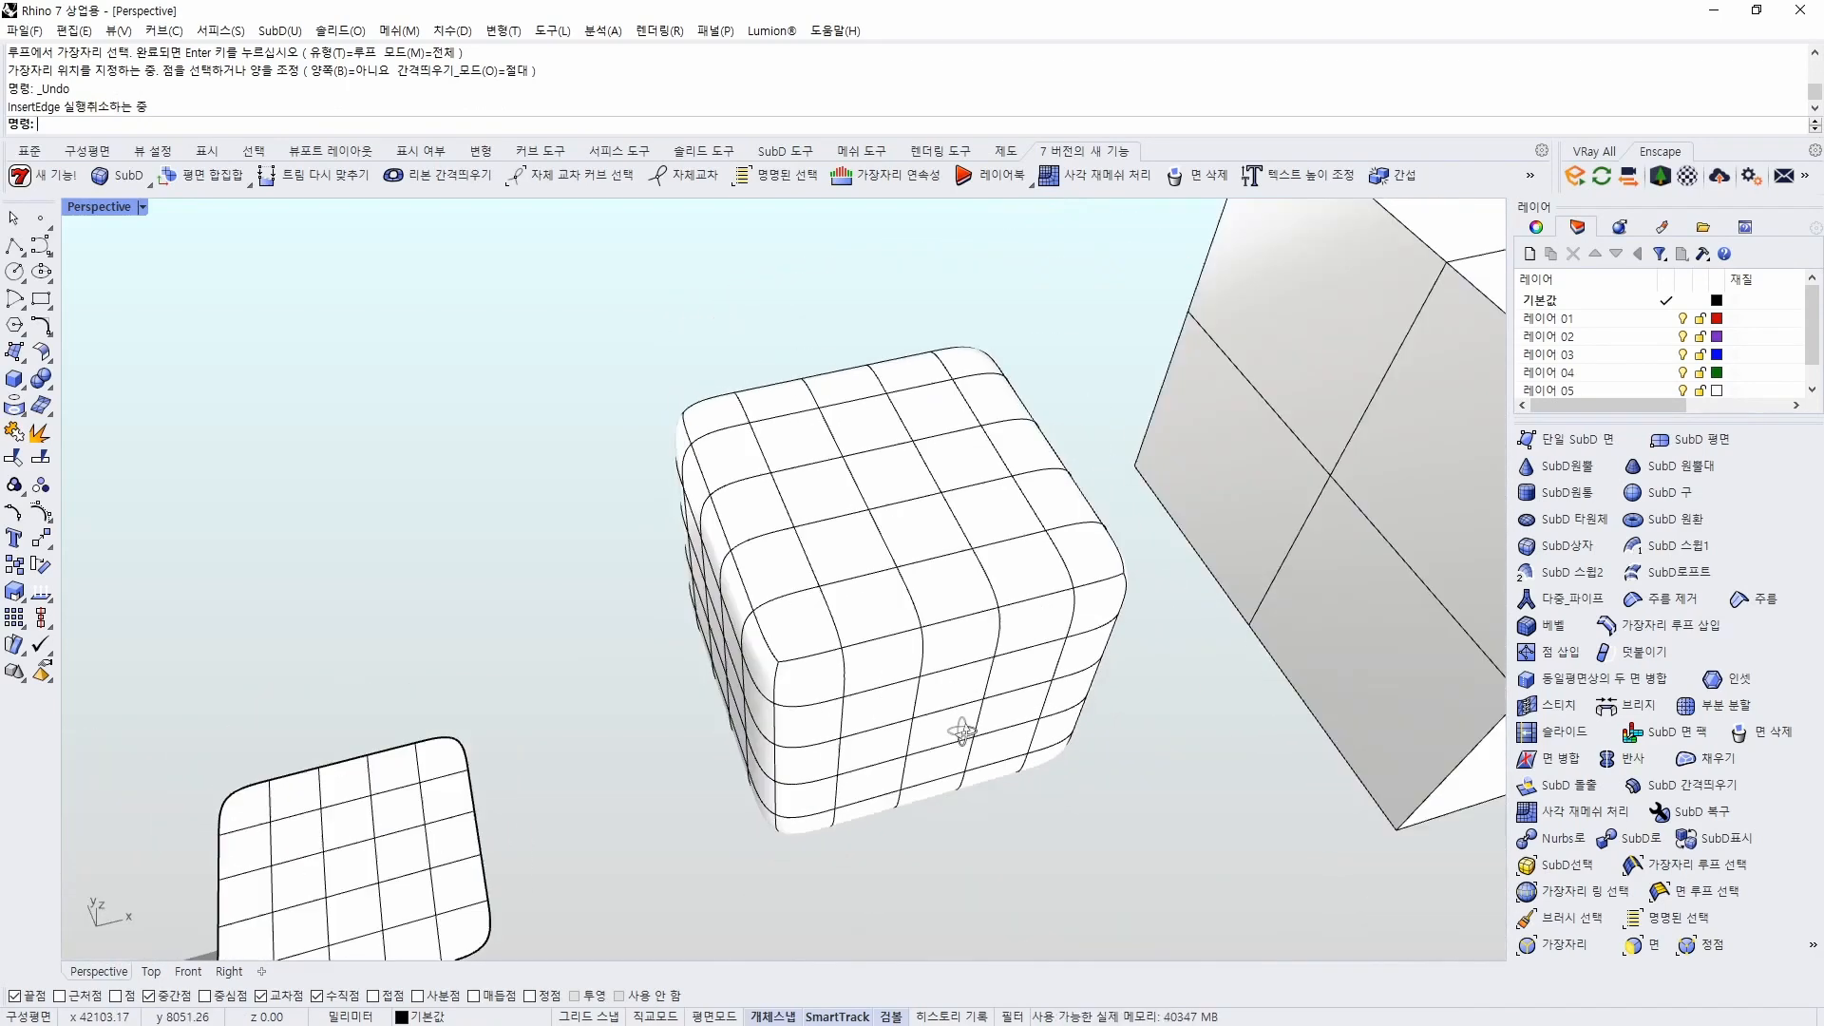
{"action": "scroll", "coordinate": [960, 737], "scroll_direction": "down", "scroll_amount": 5}
{"action": "left_click", "coordinate": [1595, 551]}
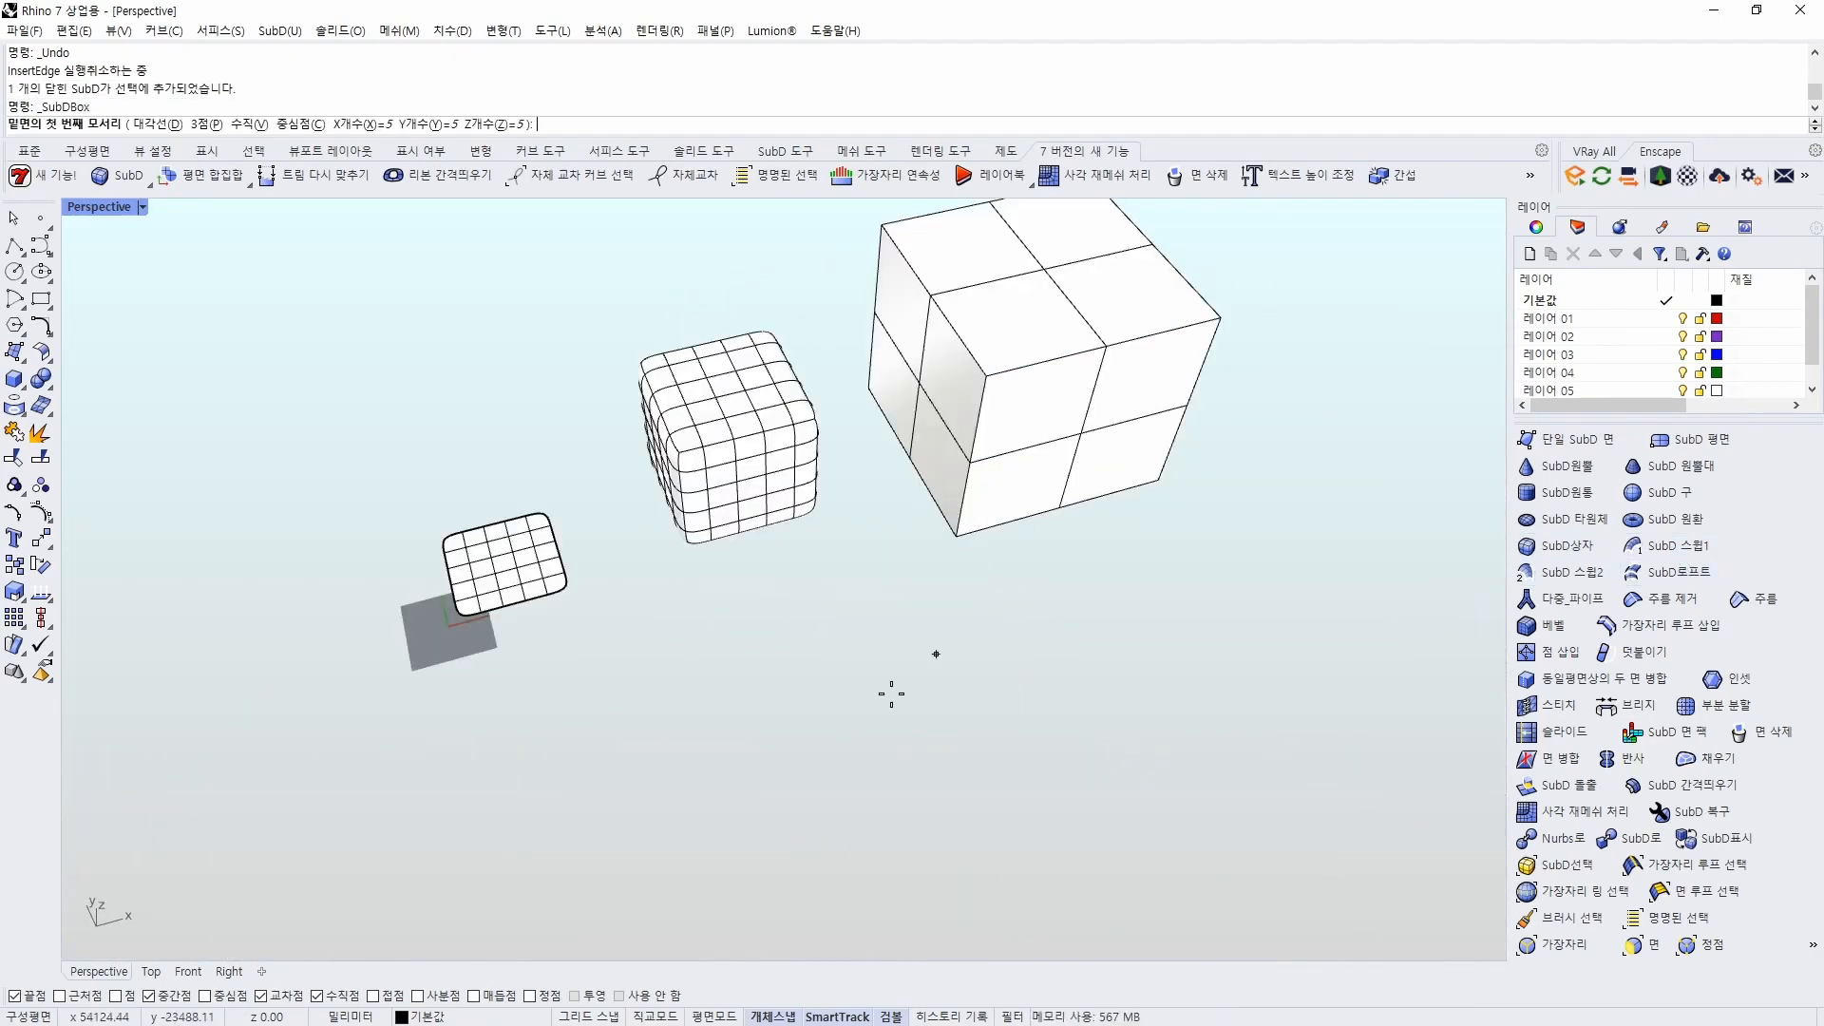
{"action": "left_click", "coordinate": [756, 816]}
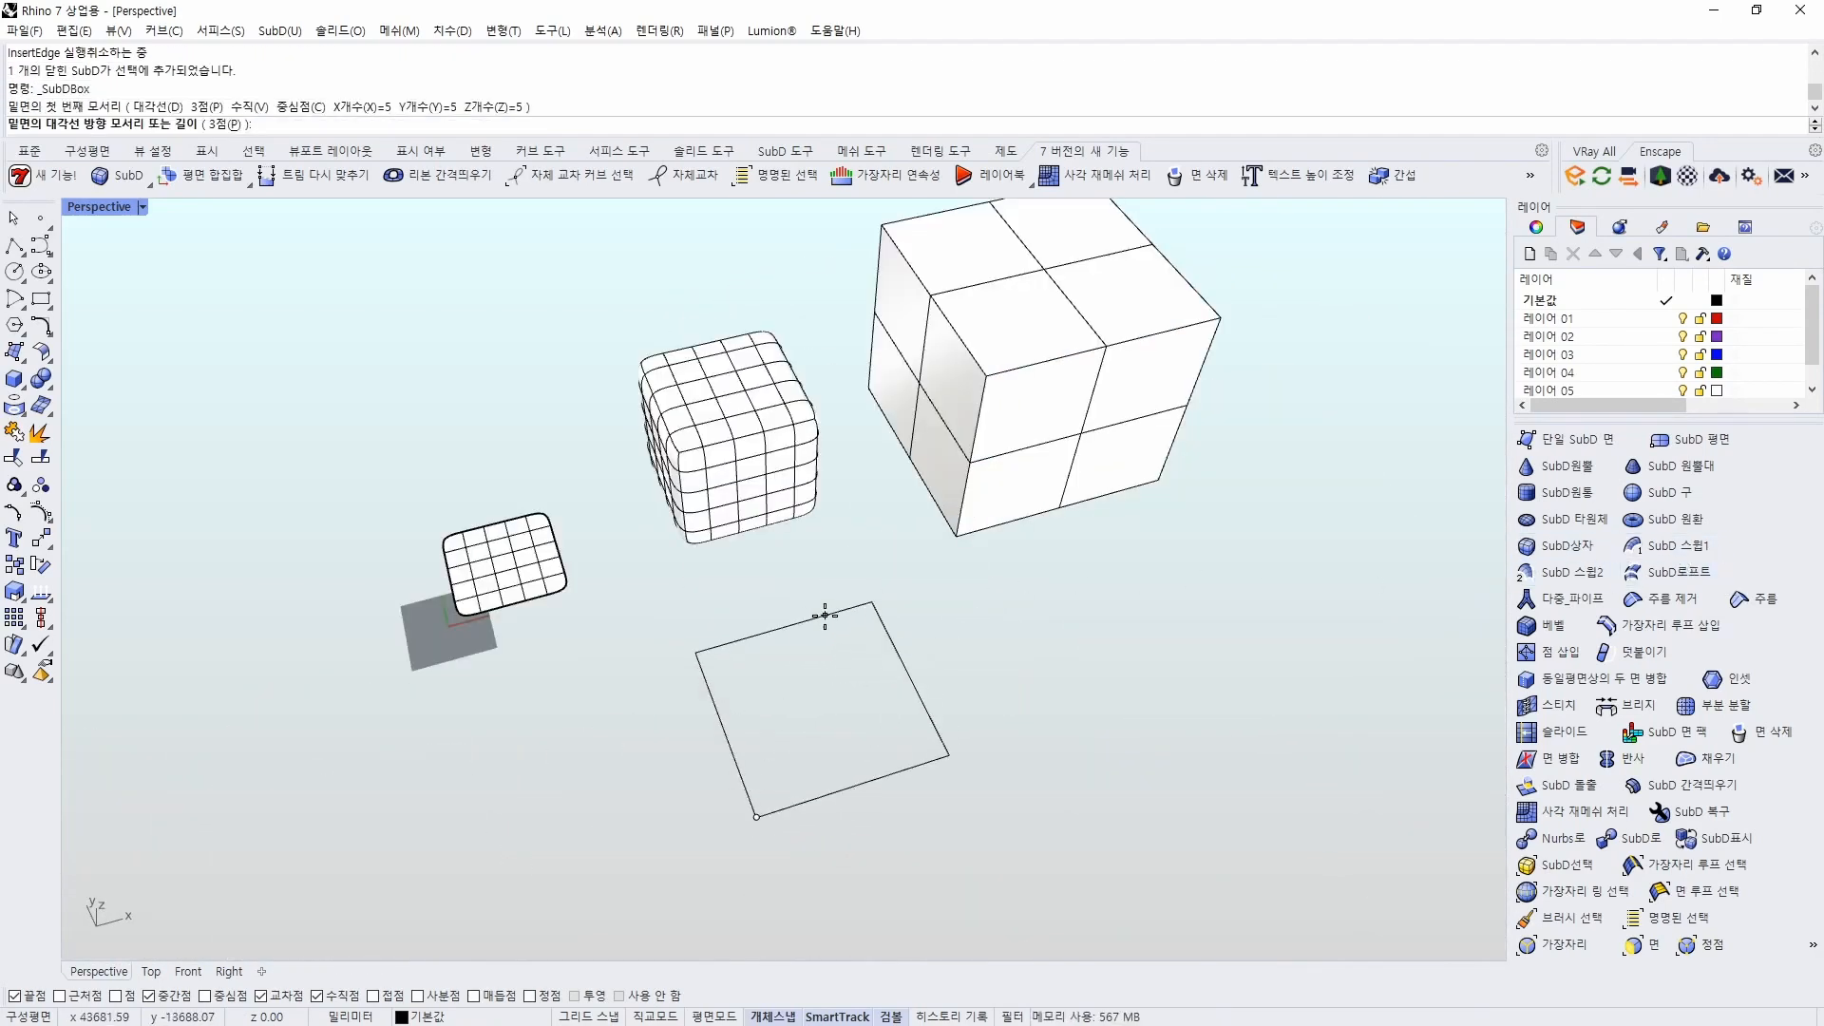
{"action": "left_click", "coordinate": [825, 616]}
{"action": "key", "text": "Escape"}
Start a new SubD box with its X, Y and Z face counts each set to 3
{"action": "key", "text": "space"}
{"action": "left_click", "coordinate": [357, 123]}
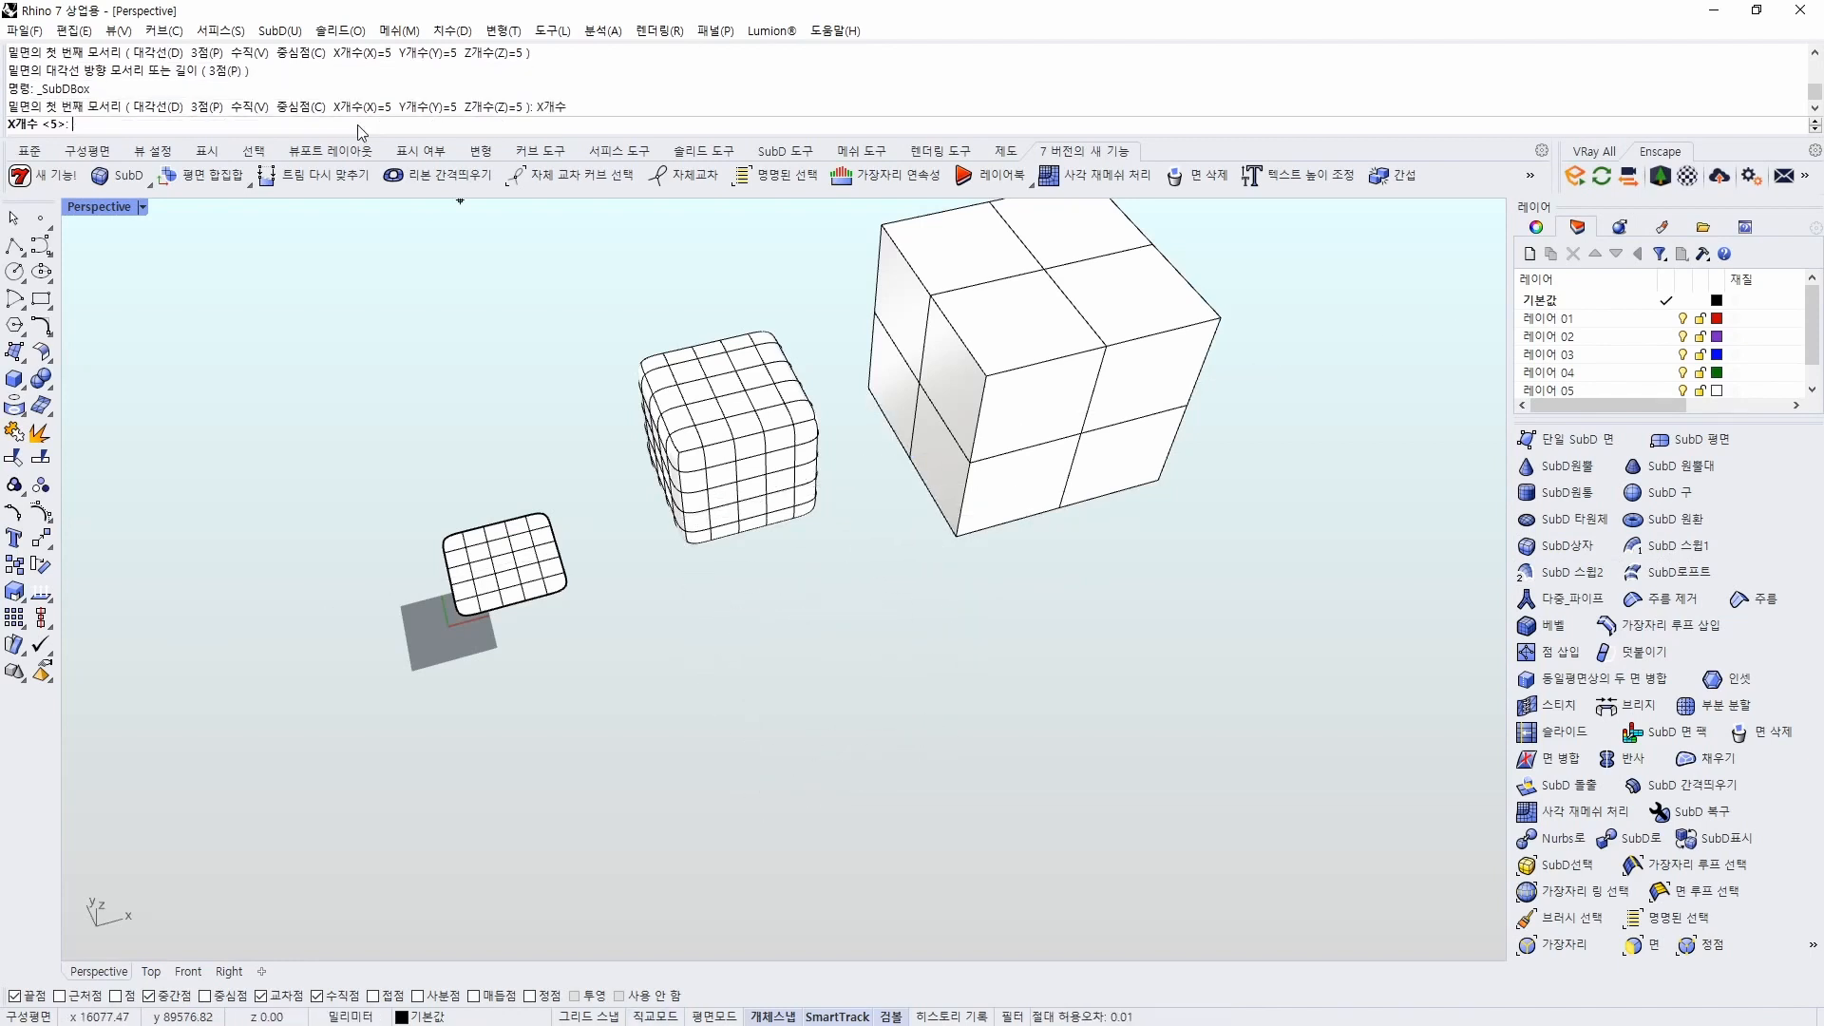
{"action": "type", "text": "3"}
{"action": "key", "text": "Return"}
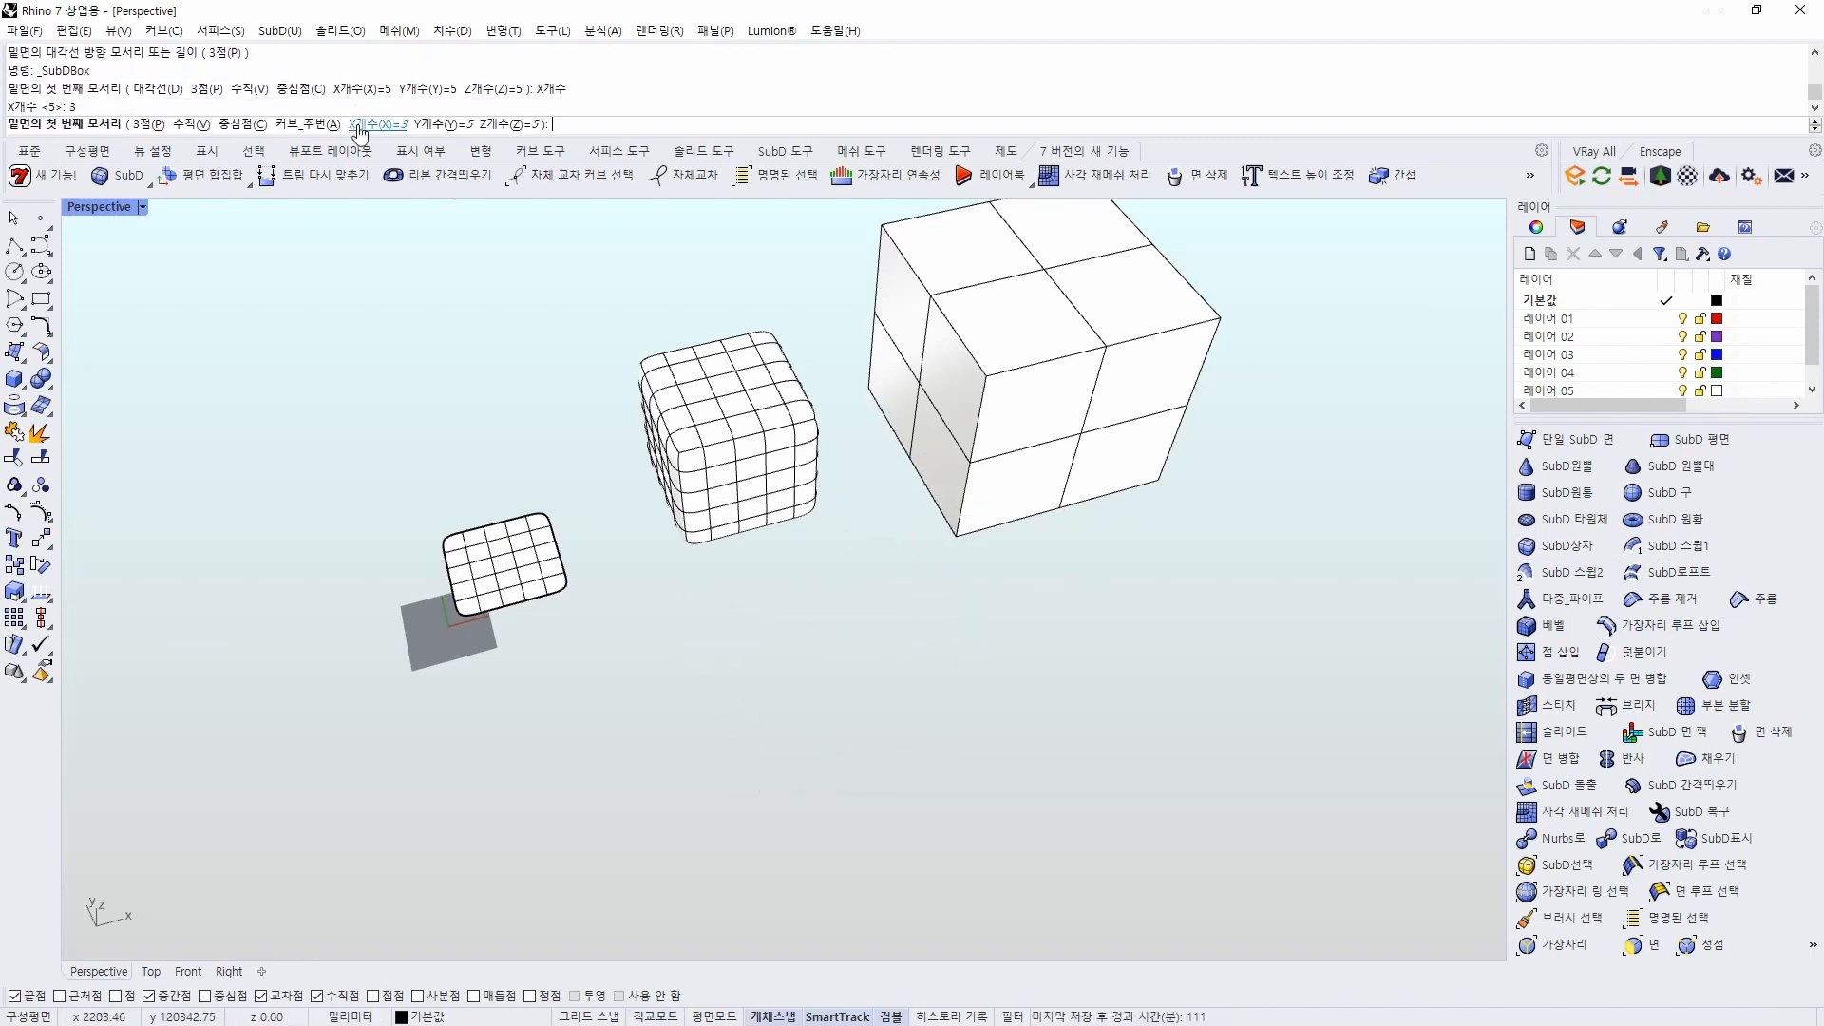
{"action": "left_click", "coordinate": [440, 124]}
{"action": "type", "text": "3"}
{"action": "key", "text": "Return"}
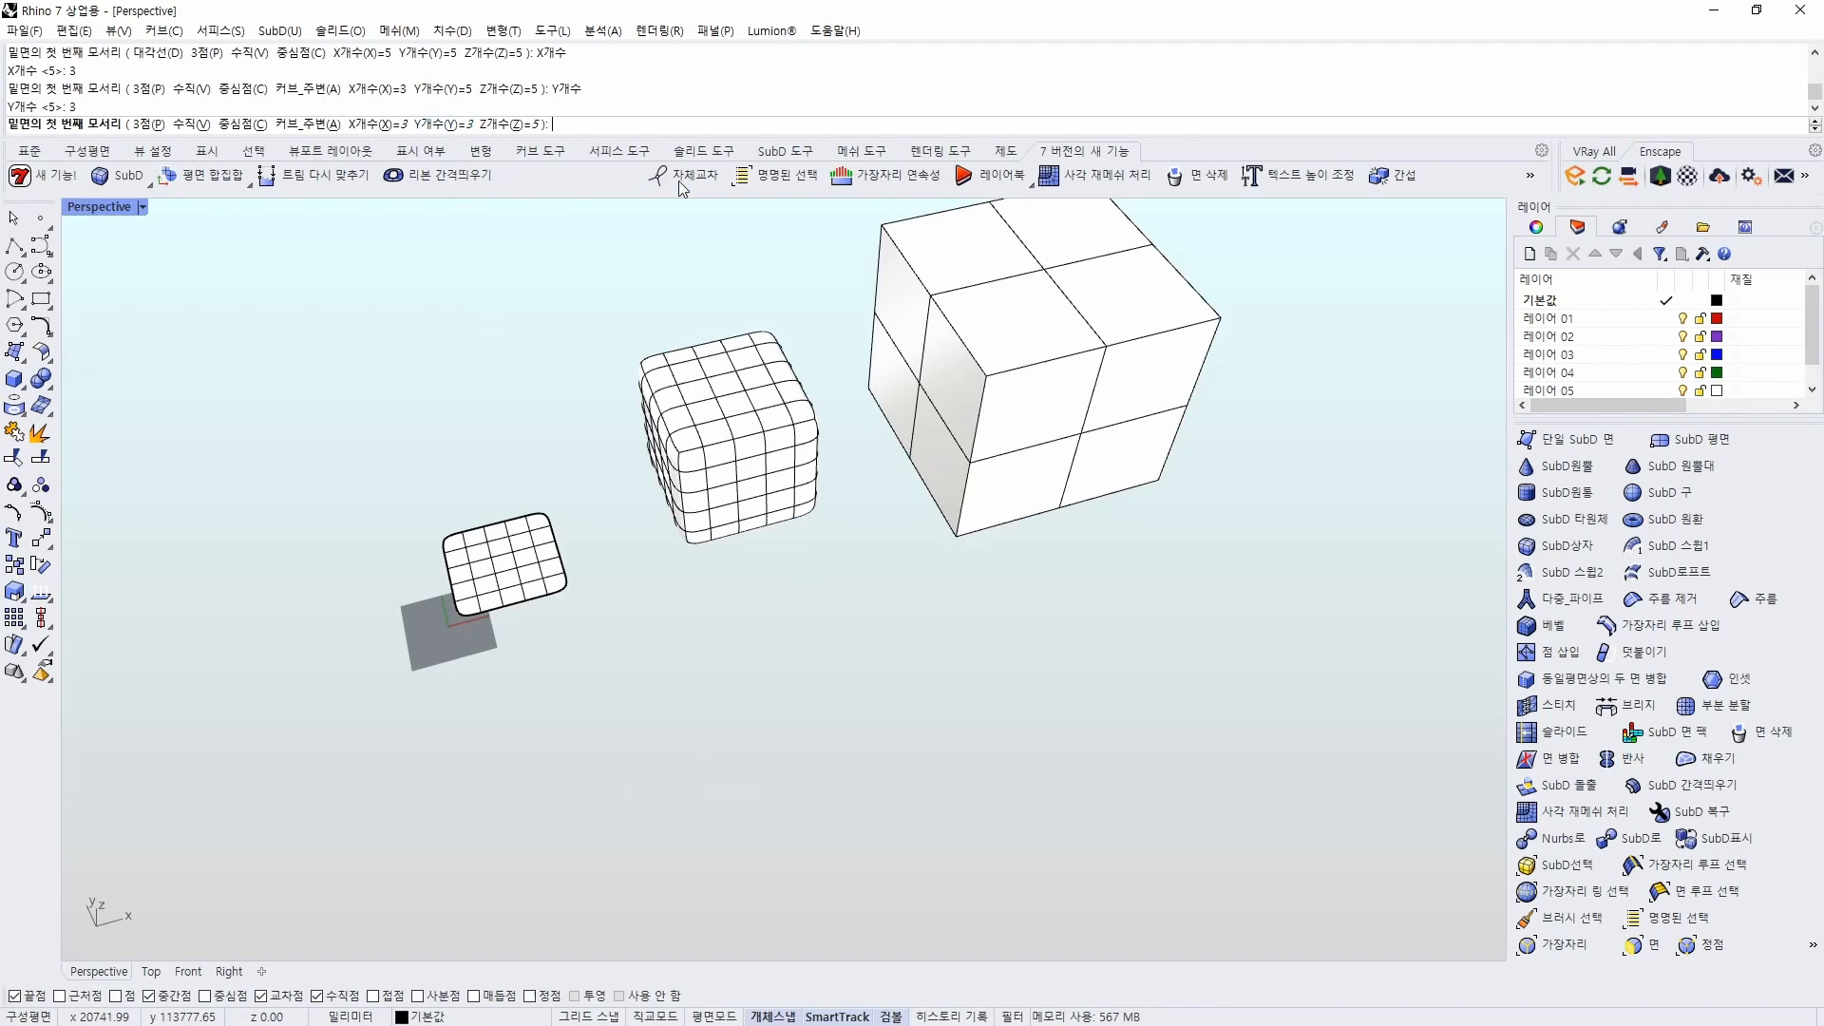
{"action": "left_click", "coordinate": [522, 126]}
{"action": "type", "text": "3"}
{"action": "key", "text": "Return"}
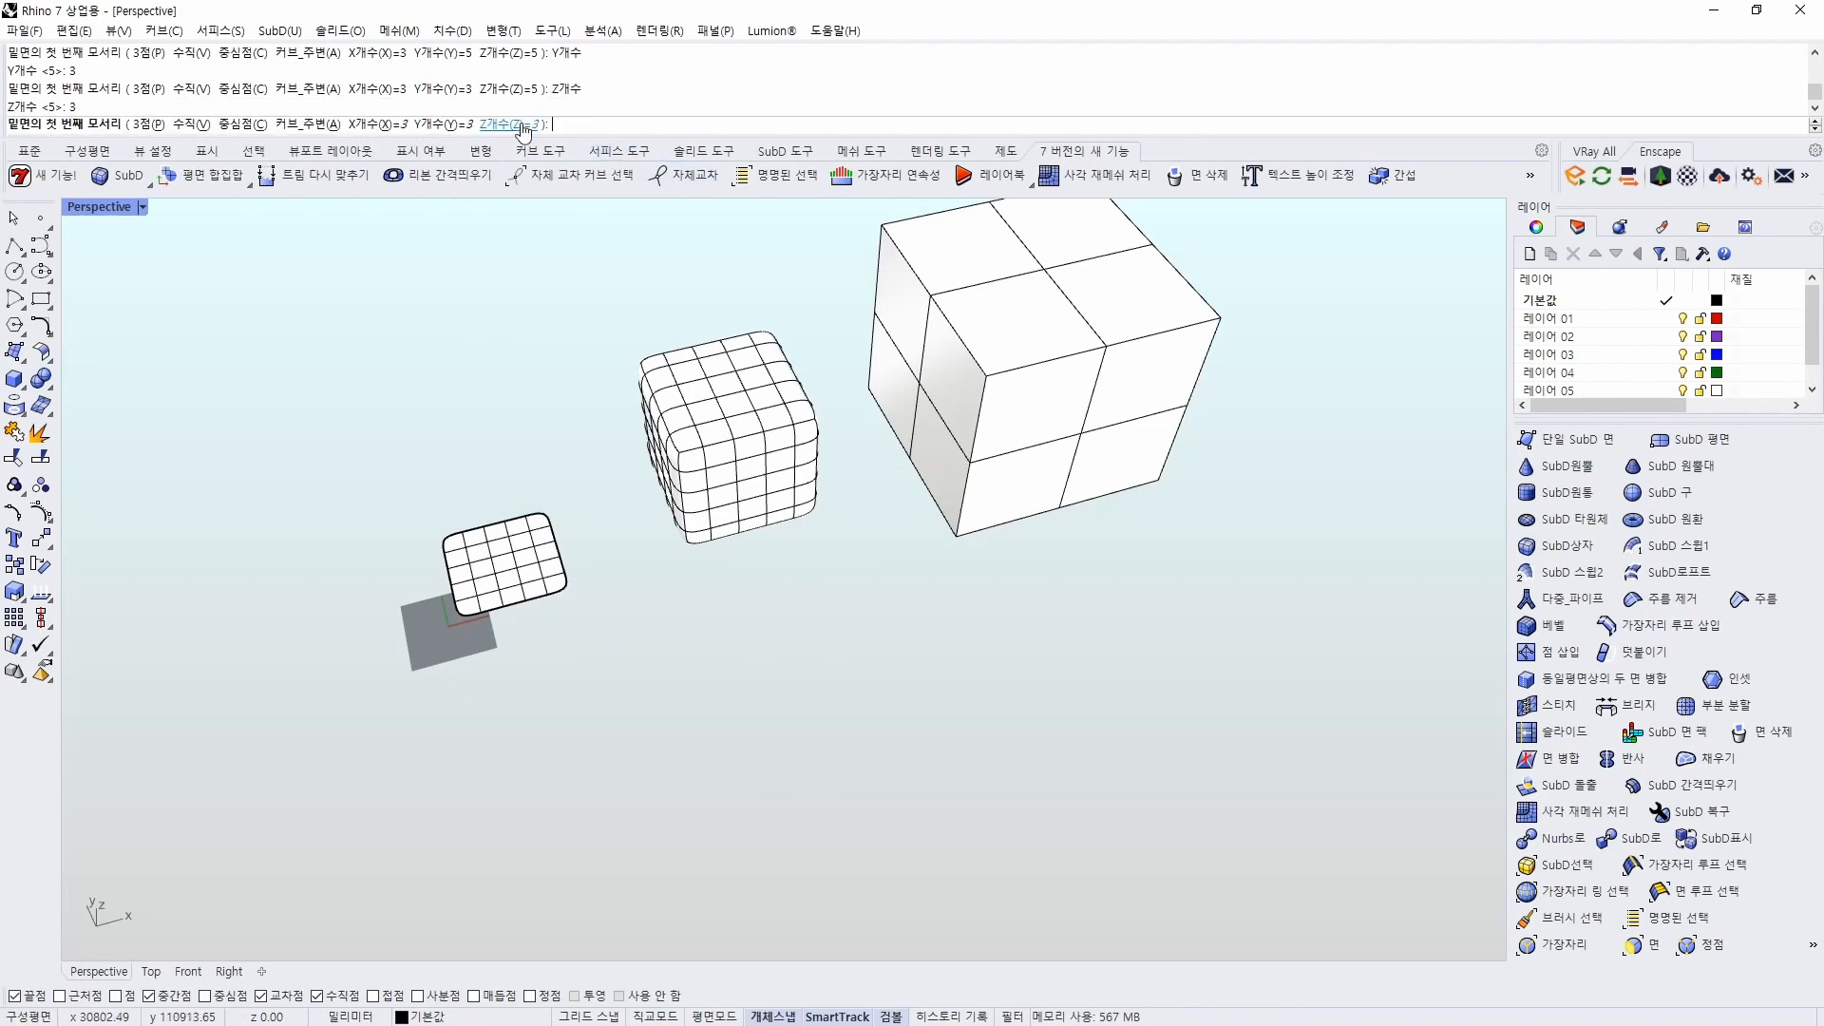
Draw the new SubD box in the empty area in front of the existing SubD box, placing its base corners and height
{"action": "left_click", "coordinate": [724, 834]}
{"action": "left_click", "coordinate": [863, 574]}
{"action": "left_click", "coordinate": [903, 372]}
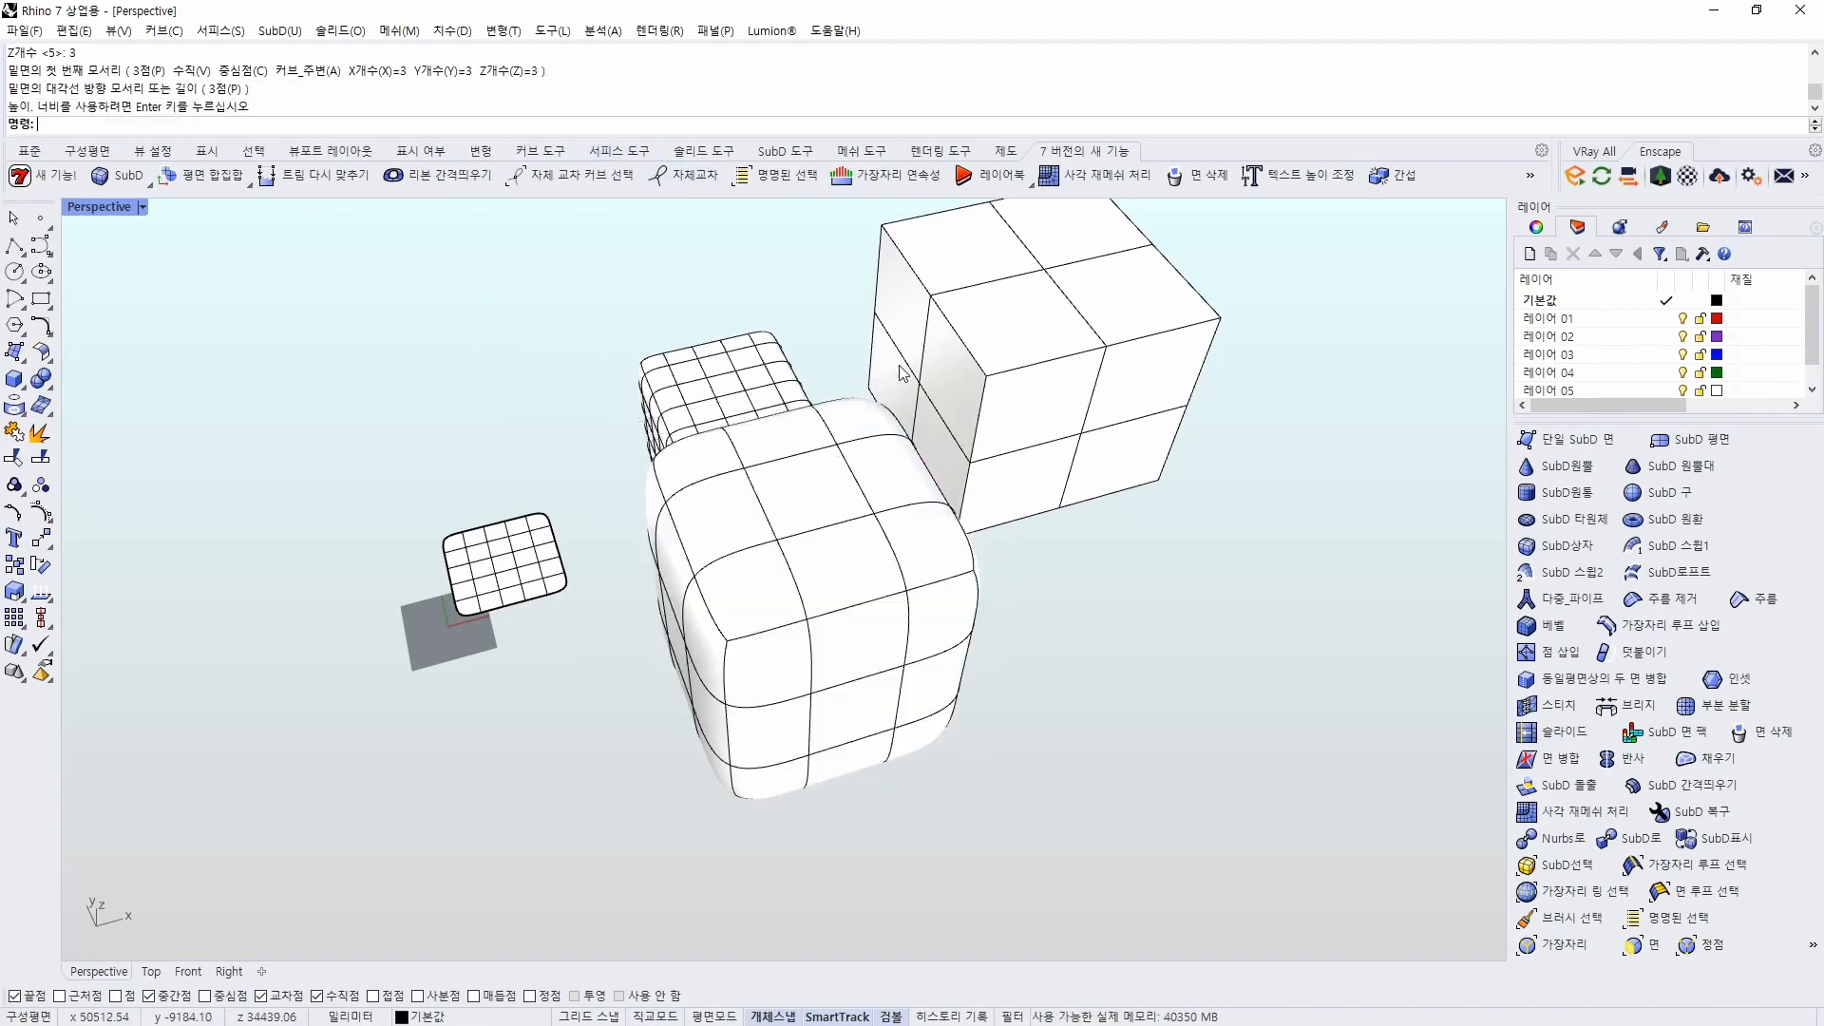
{"action": "right_click_drag", "start_coordinate": [902, 372], "coordinate": [764, 555]}
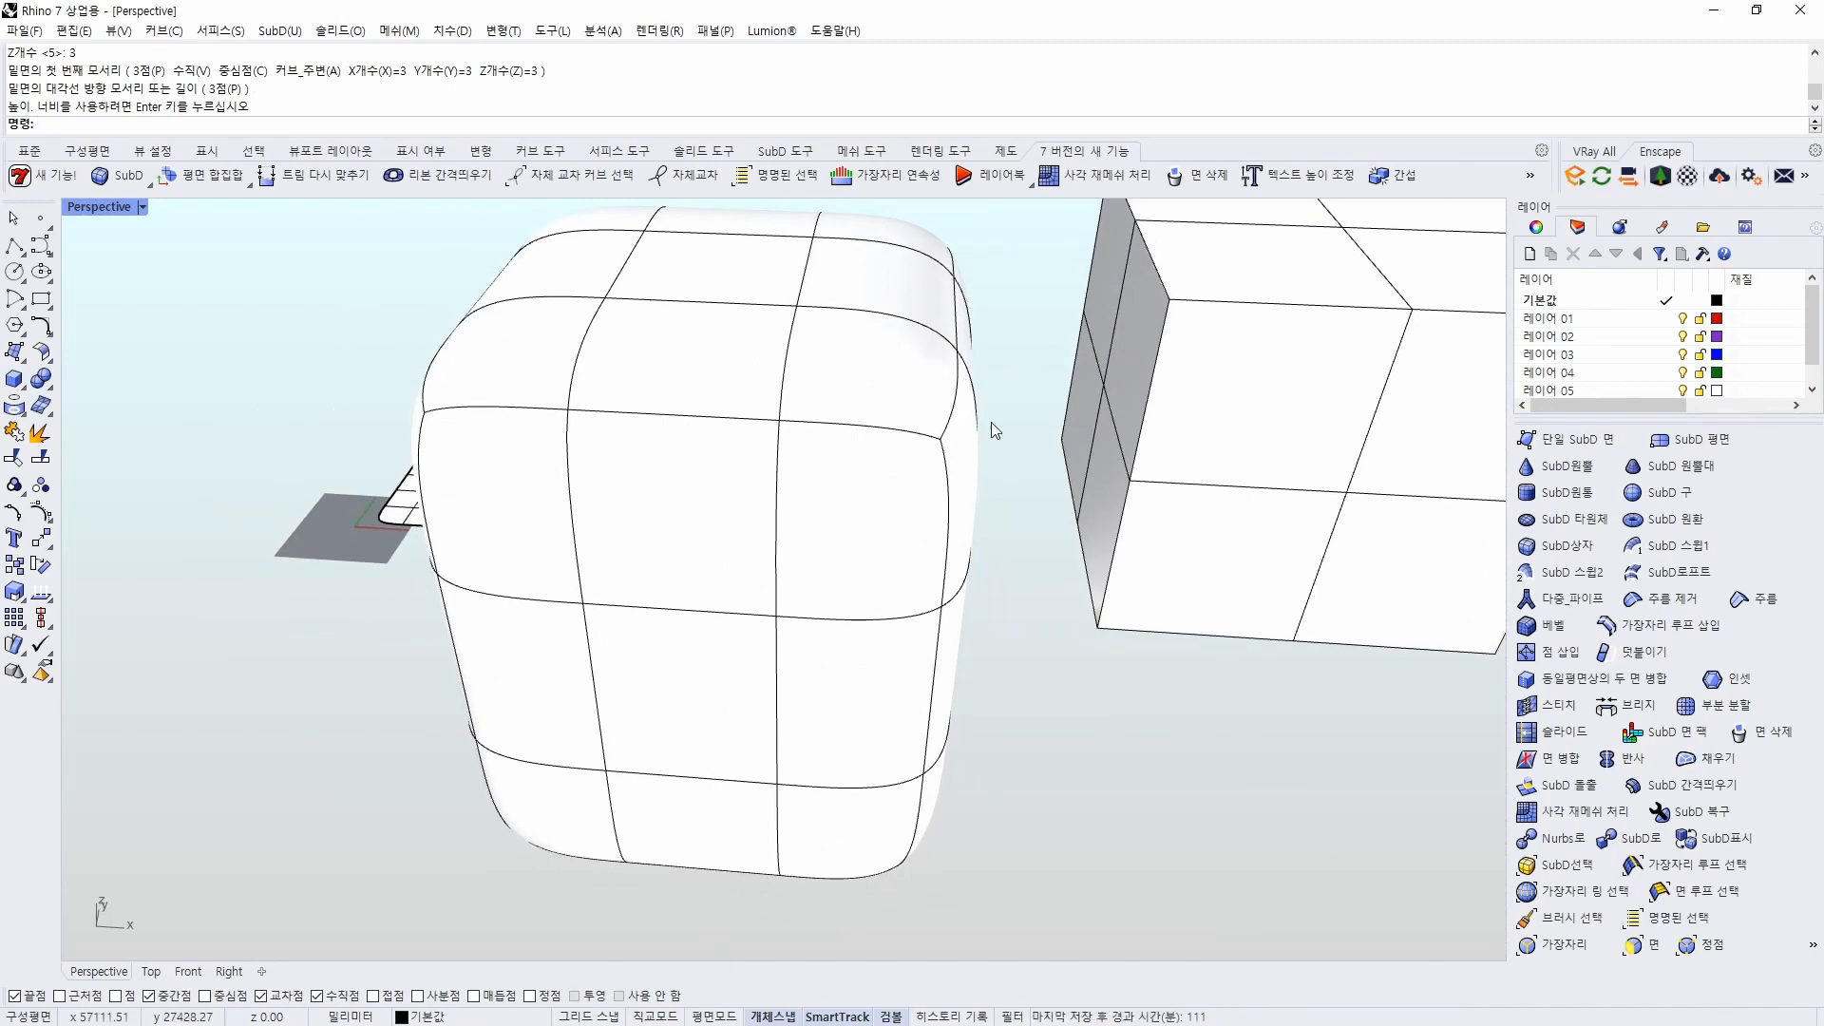
Select the entire right side of the new 3×3×3 SubD box and move it outward along X to widen the box
{"action": "scroll", "coordinate": [664, 359], "scroll_direction": "down", "scroll_amount": 5}
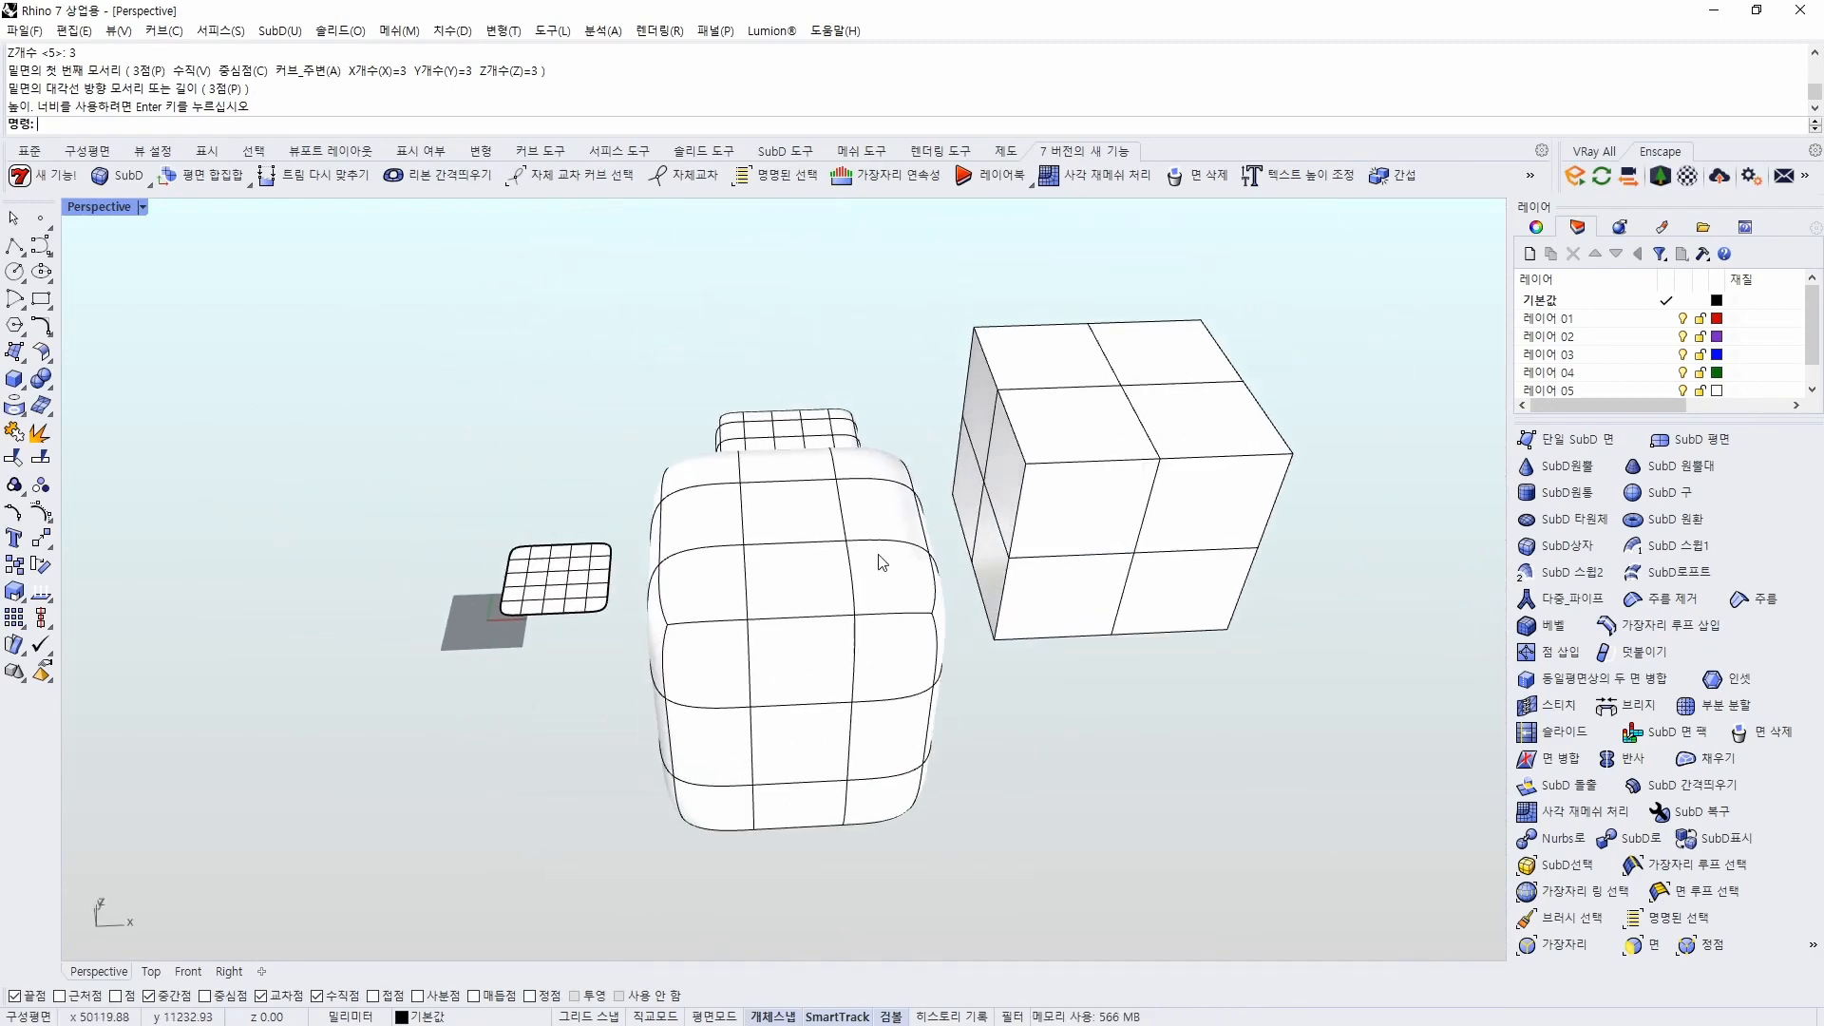
{"action": "right_click_drag", "start_coordinate": [875, 549], "coordinate": [720, 614]}
{"action": "scroll", "coordinate": [831, 579], "scroll_direction": "down", "scroll_amount": 5}
{"action": "right_click_drag", "start_coordinate": [832, 581], "coordinate": [898, 637]}
{"action": "scroll", "coordinate": [772, 637], "scroll_direction": "up", "scroll_amount": 5}
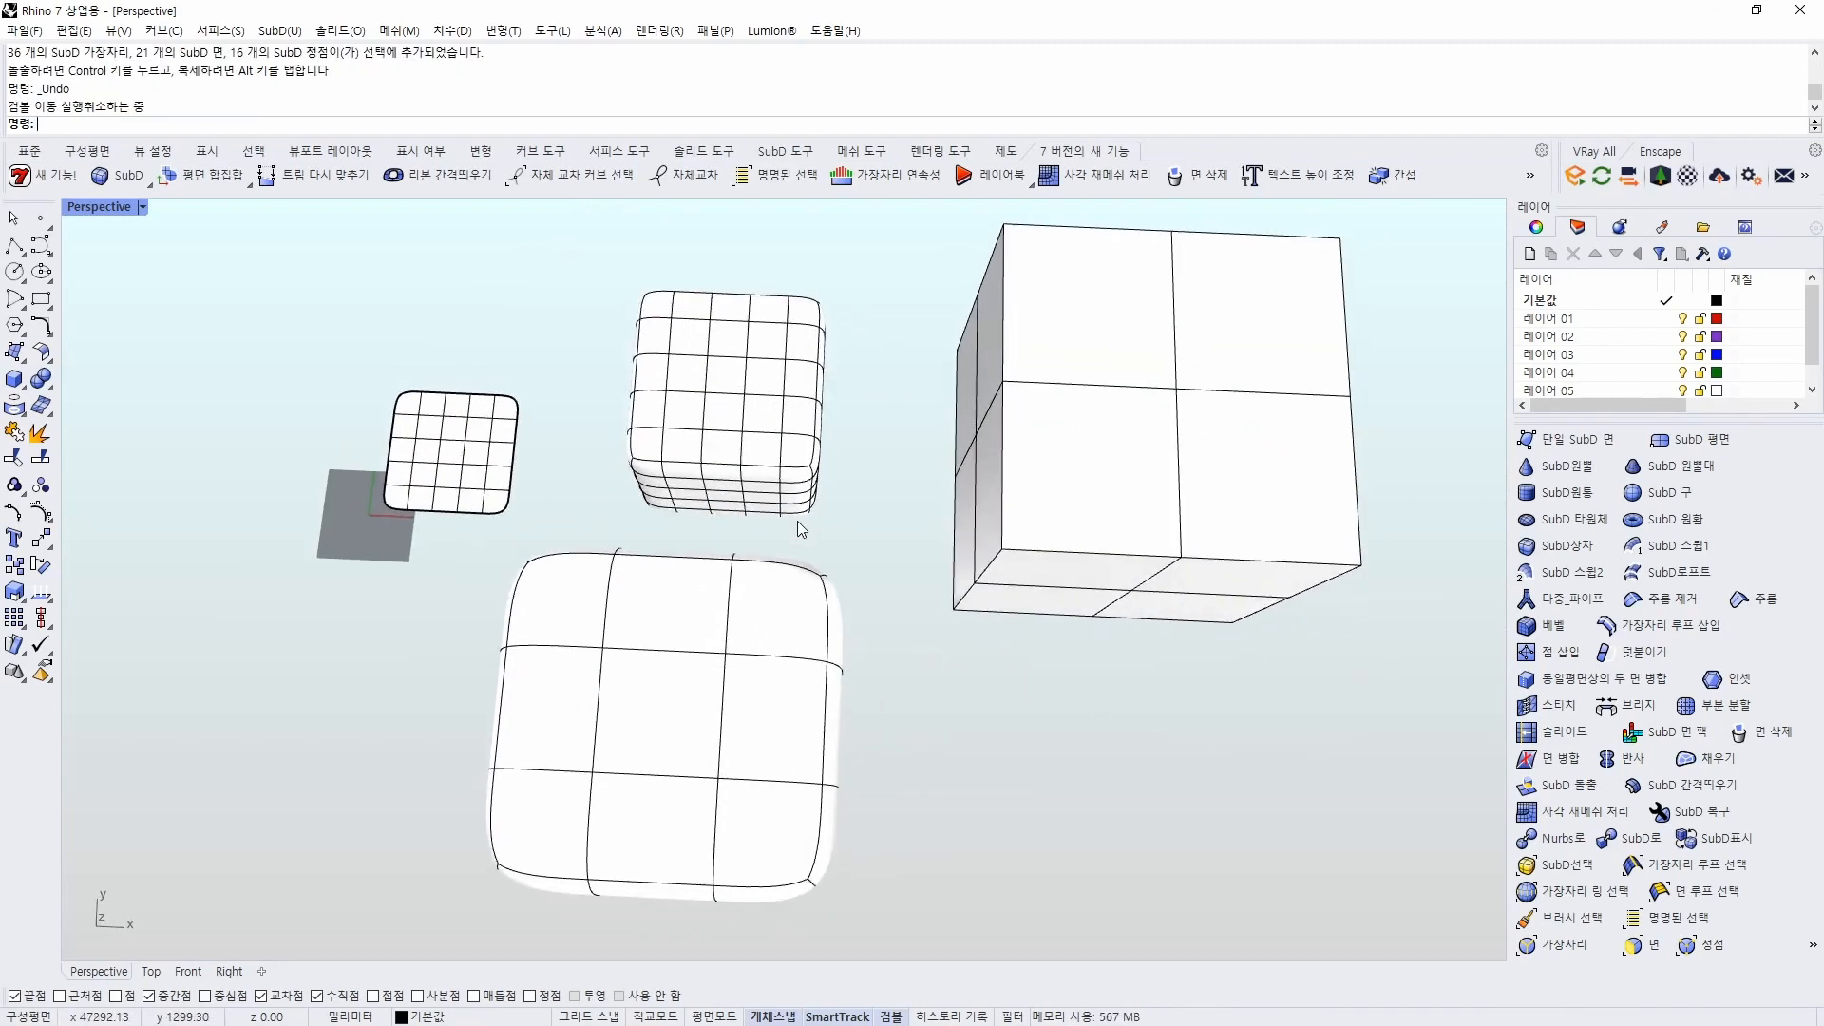
{"action": "left_click", "coordinate": [797, 520], "text": "ctrl+shift"}
{"action": "left_click", "coordinate": [863, 698]}
{"action": "right_click_drag", "start_coordinate": [760, 698], "coordinate": [765, 712]}
{"action": "left_click_drag", "start_coordinate": [785, 538], "coordinate": [912, 910]}
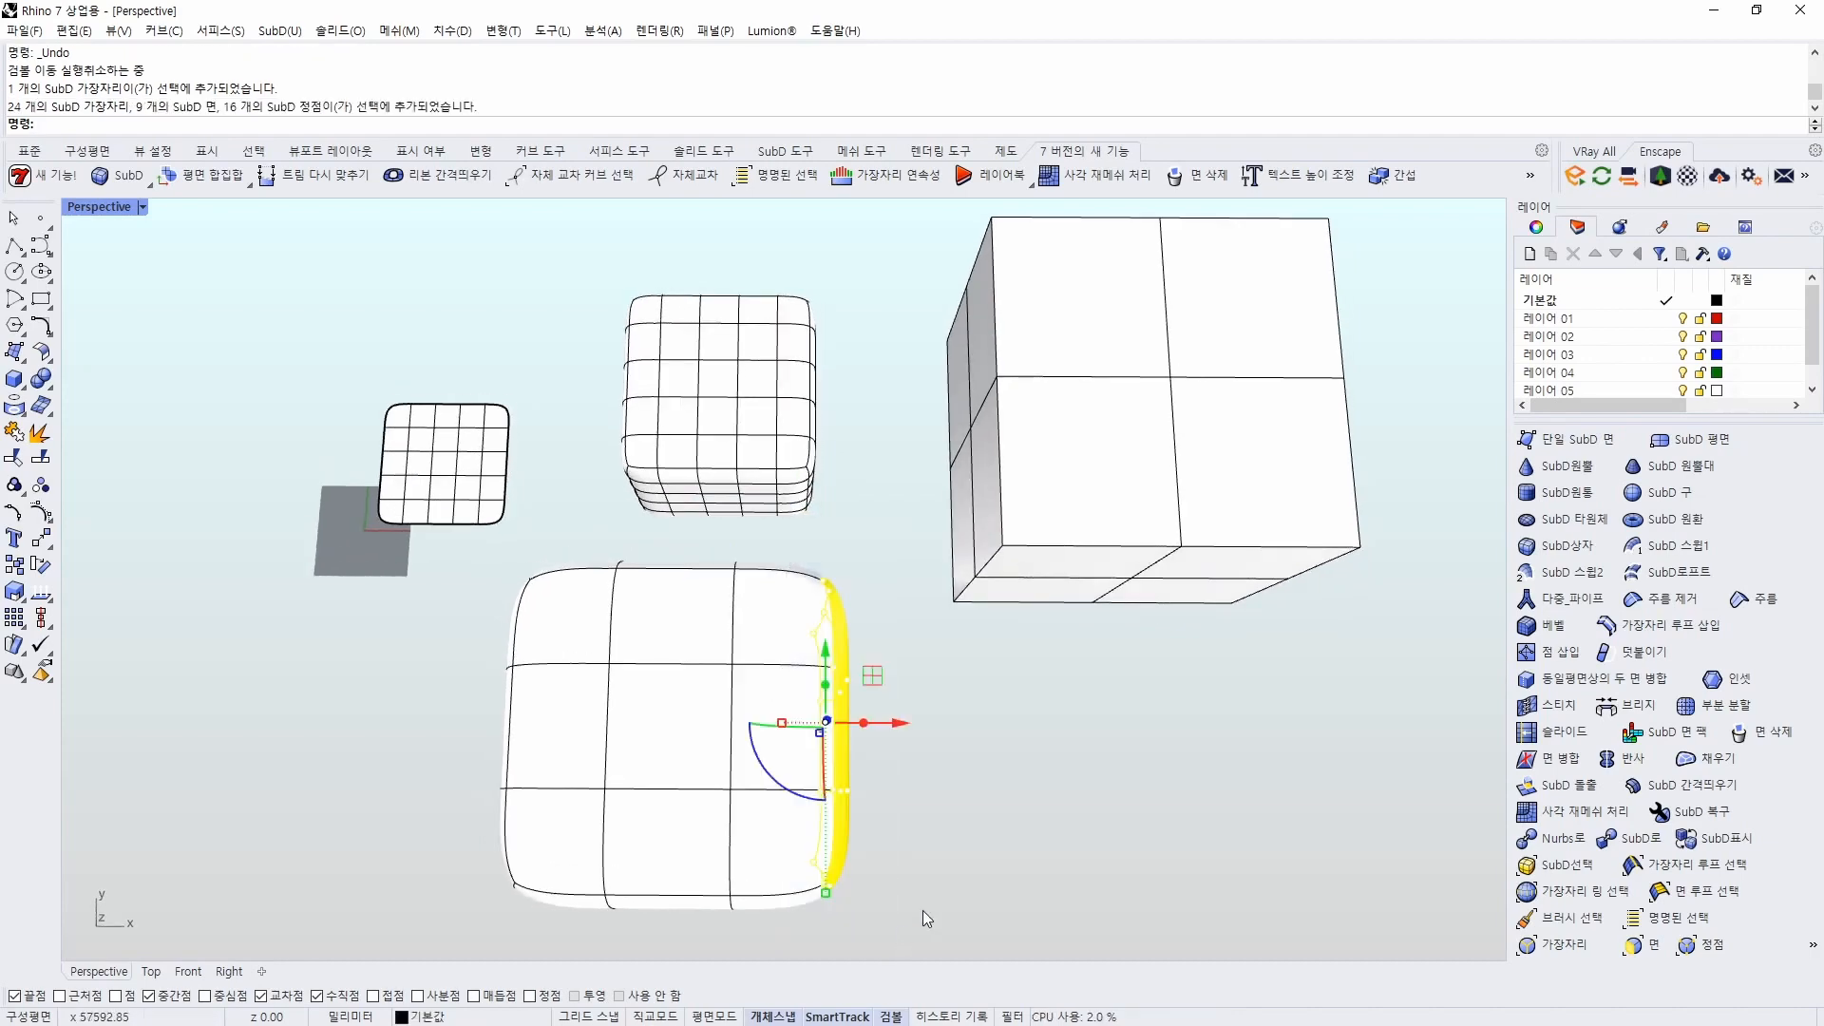
{"action": "right_click_drag", "start_coordinate": [919, 907], "coordinate": [876, 642]}
{"action": "left_click_drag", "start_coordinate": [876, 642], "coordinate": [946, 653]}
{"action": "key", "text": "Escape"}
Select the row of three top faces along the widened side of the SubD box and raise them into a tall backrest
{"action": "right_click_drag", "start_coordinate": [856, 708], "coordinate": [891, 727]}
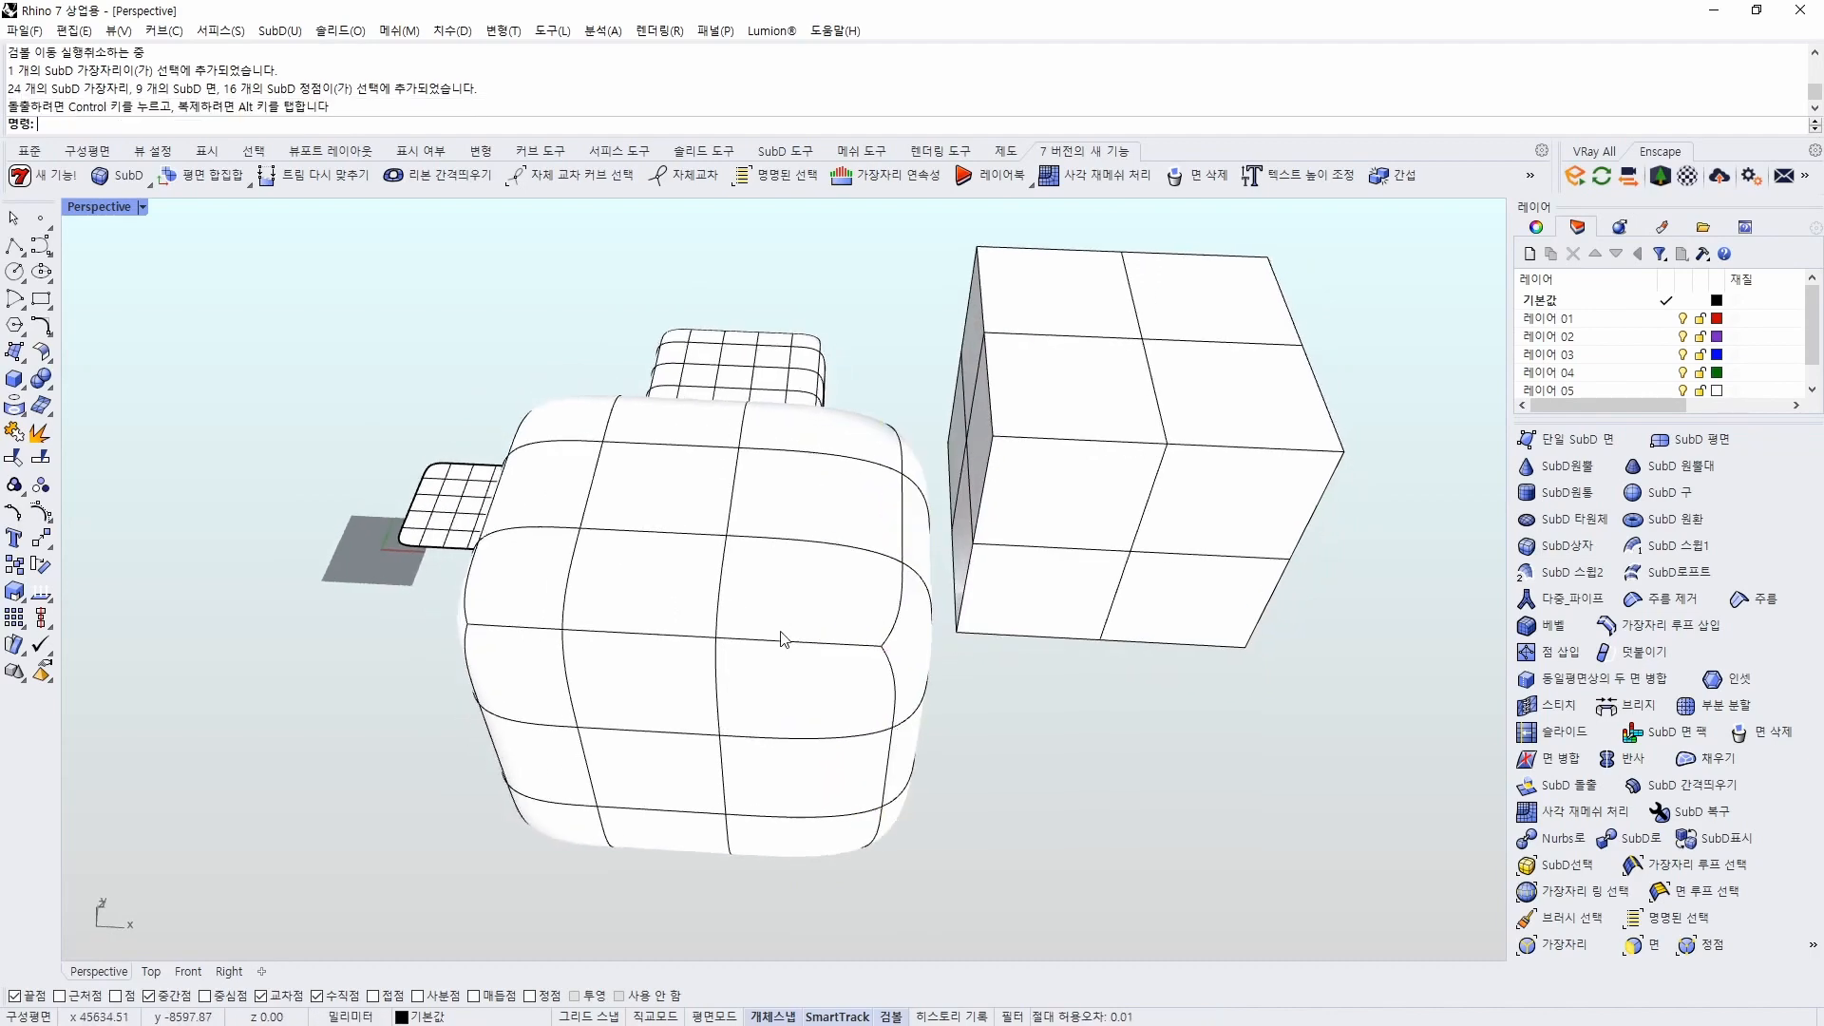
{"action": "right_click_drag", "start_coordinate": [784, 639], "coordinate": [946, 576]}
{"action": "left_click", "coordinate": [810, 594], "text": "ctrl+shift"}
{"action": "left_click", "coordinate": [819, 528], "text": "ctrl+shift"}
{"action": "left_click_drag", "start_coordinate": [767, 565], "coordinate": [768, 323]}
{"action": "key", "text": "Escape"}
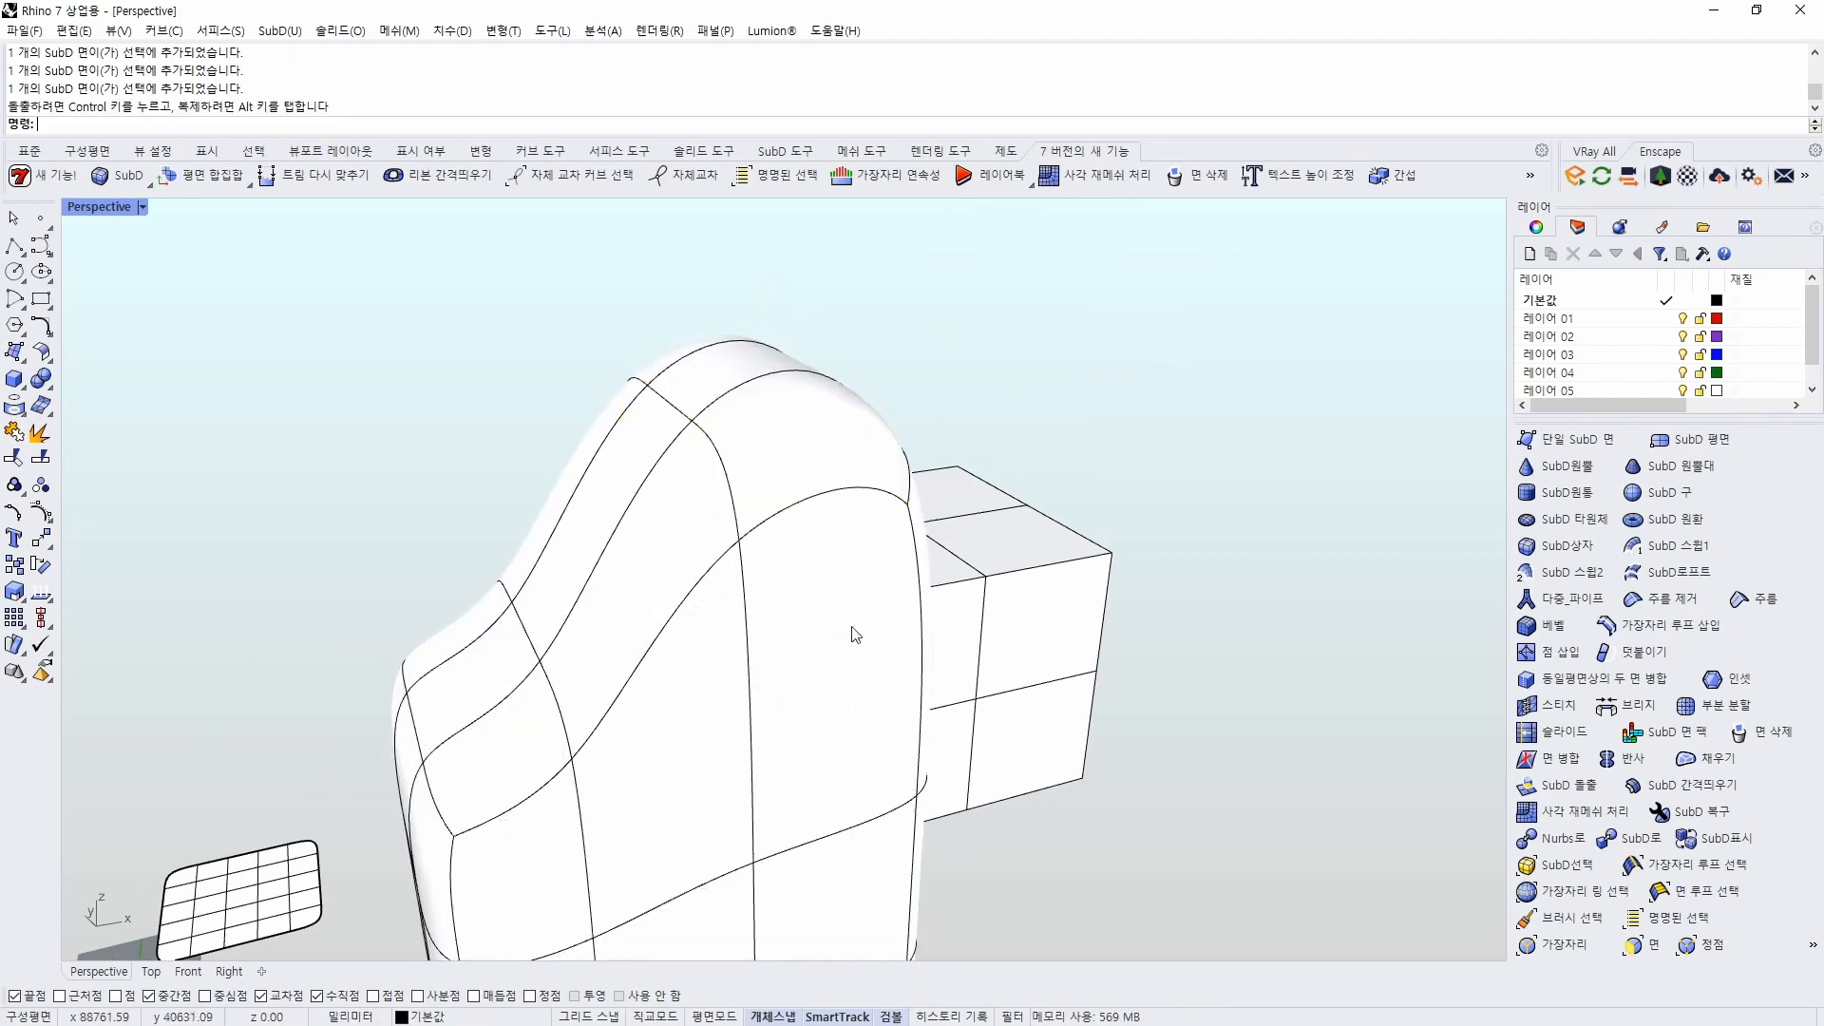
Undo the last gumball move and the edge loop insertion on the raised SubD box
{"action": "mouse_move", "coordinate": [855, 635]}
{"action": "right_mouse_down"}
{"action": "mouse_move", "coordinate": [806, 595]}
{"action": "mouse_move", "coordinate": [904, 635]}
{"action": "mouse_move", "coordinate": [818, 583]}
{"action": "mouse_move", "coordinate": [808, 605]}
{"action": "mouse_move", "coordinate": [819, 579]}
{"action": "mouse_move", "coordinate": [855, 676]}
{"action": "mouse_move", "coordinate": [833, 629]}
{"action": "right_mouse_up"}
{"action": "key", "text": "ctrl+z"}
{"action": "key", "text": "ctrl+z"}
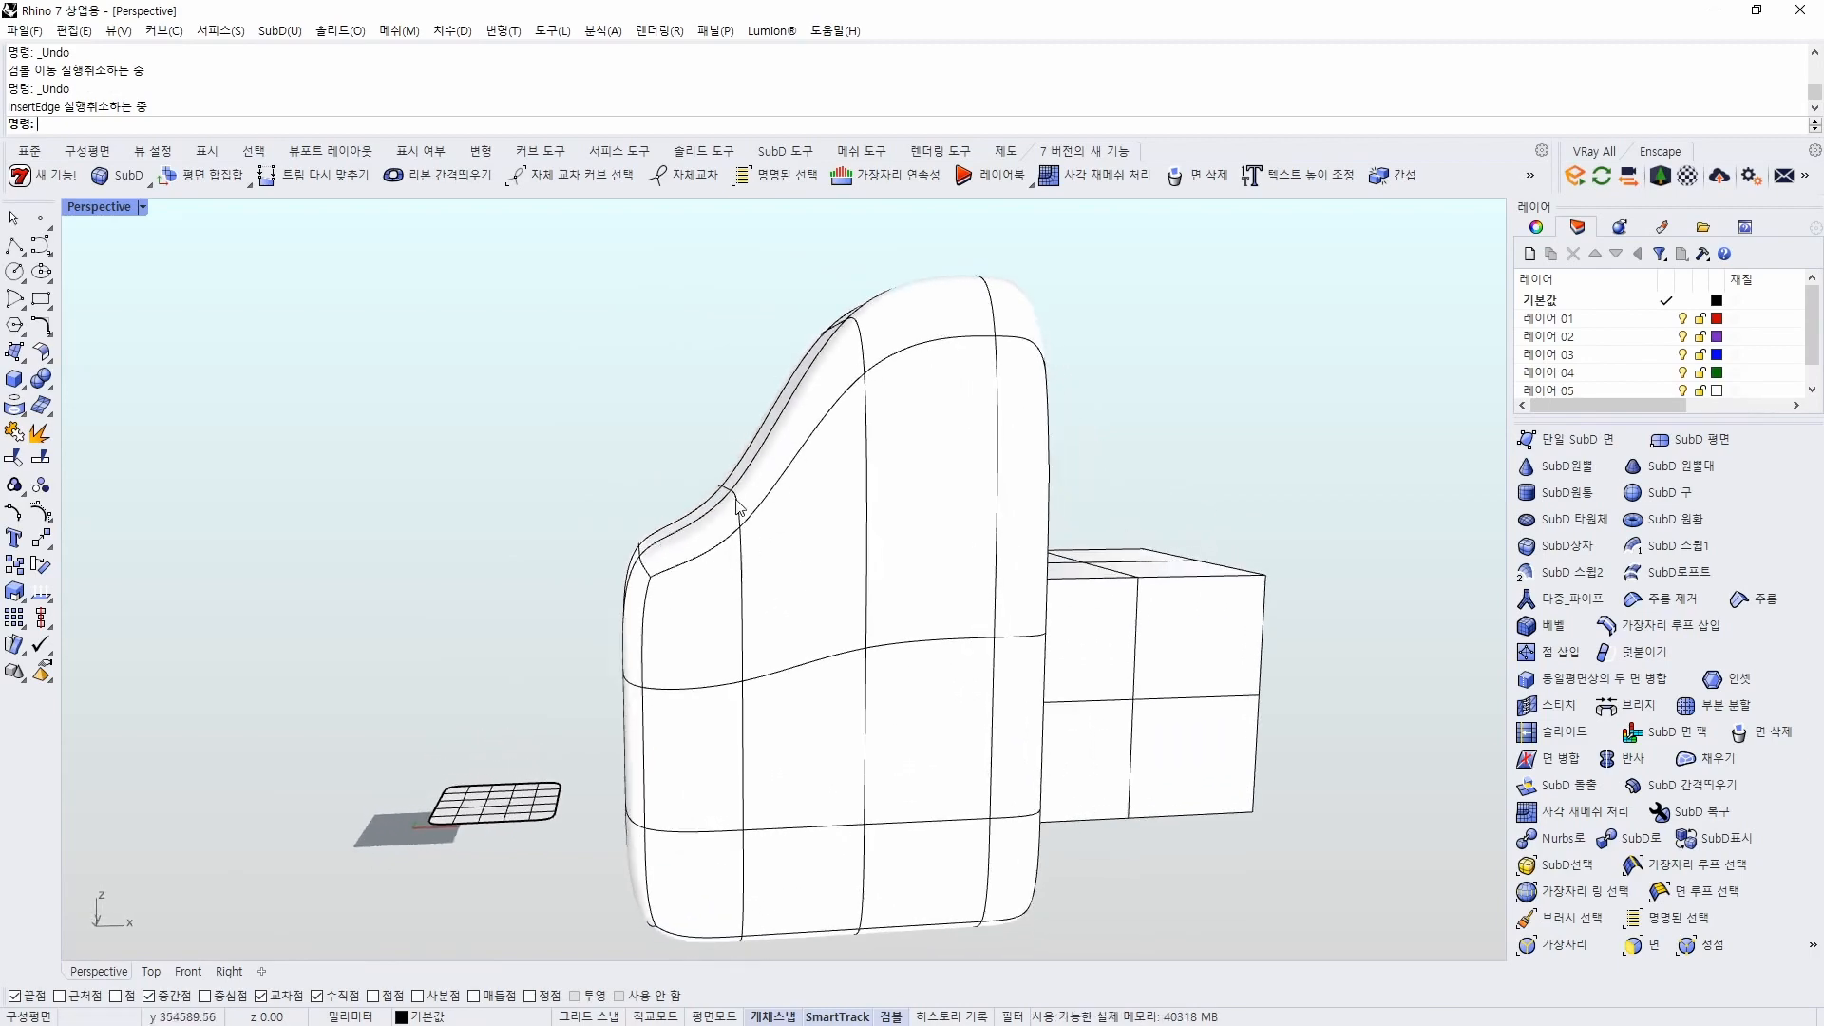
Switch the SubD objects to flat display and examine the faceted structure of the raised box
{"action": "right_click_drag", "start_coordinate": [698, 526], "coordinate": [815, 673]}
{"action": "key", "text": "Tab"}
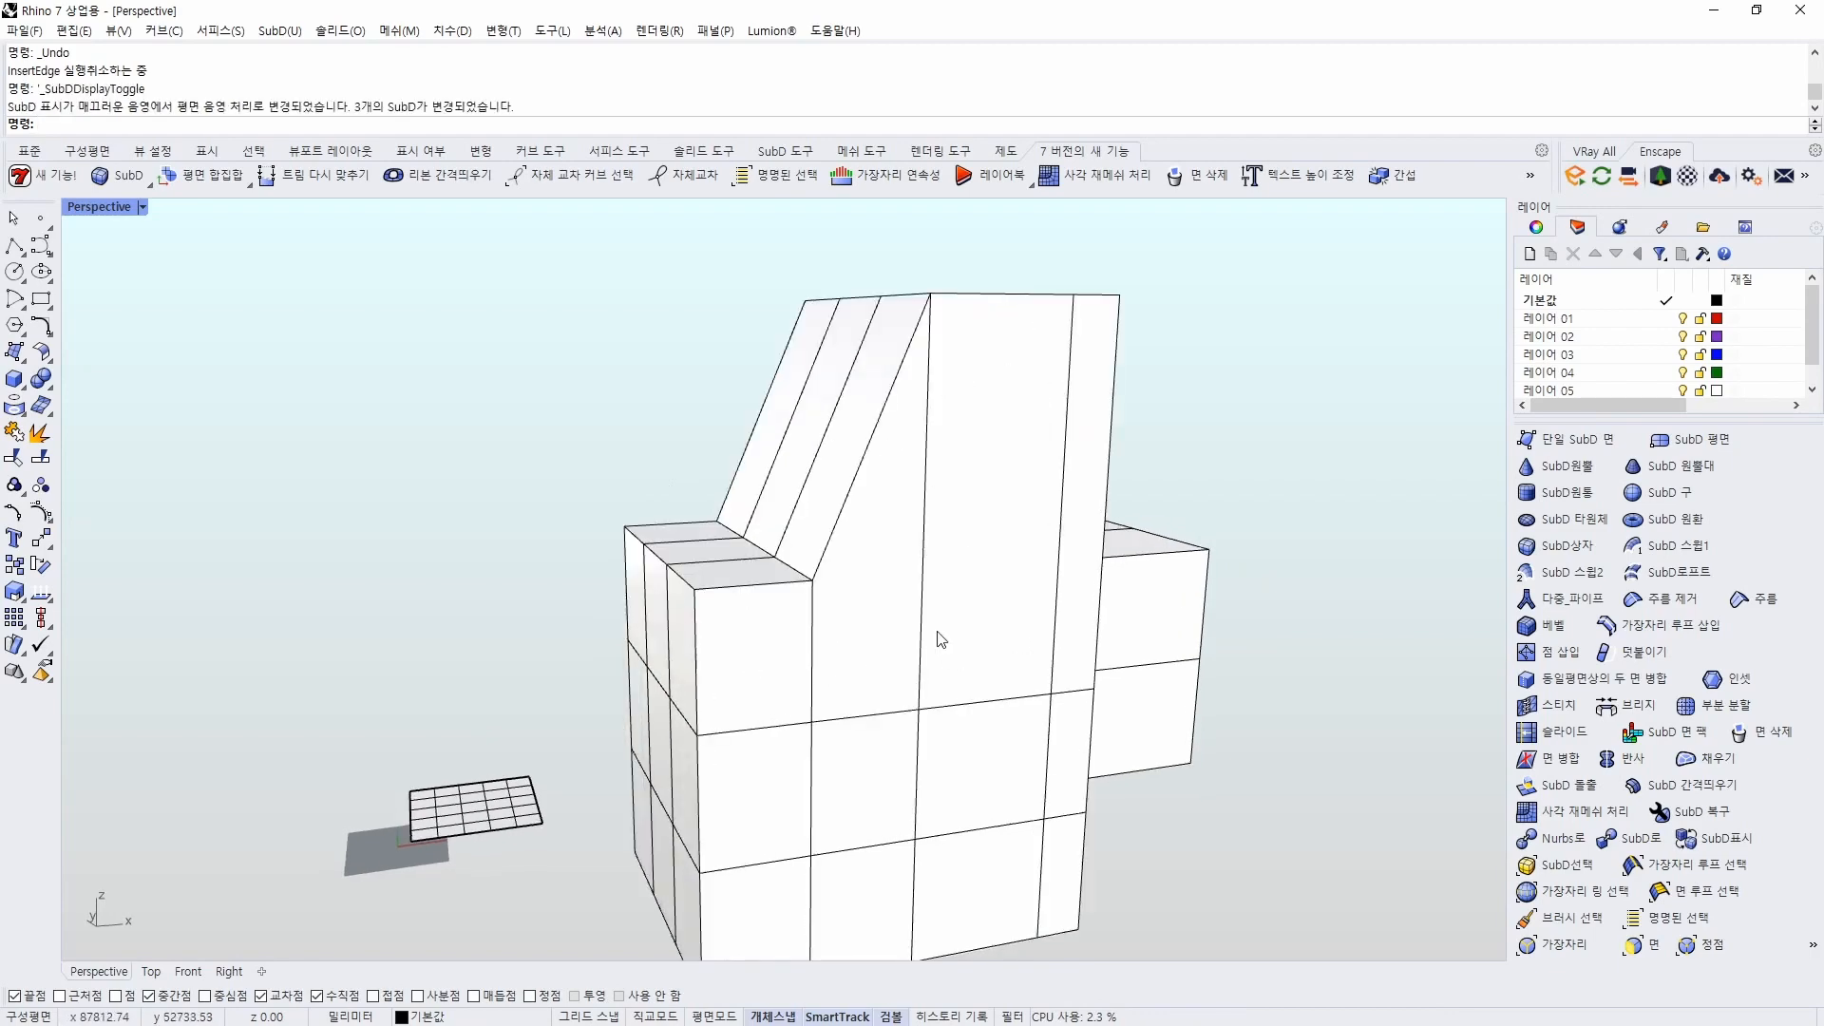
{"action": "right_click_drag", "start_coordinate": [939, 638], "coordinate": [929, 440]}
{"action": "right_click_drag", "start_coordinate": [1112, 611], "coordinate": [1045, 660]}
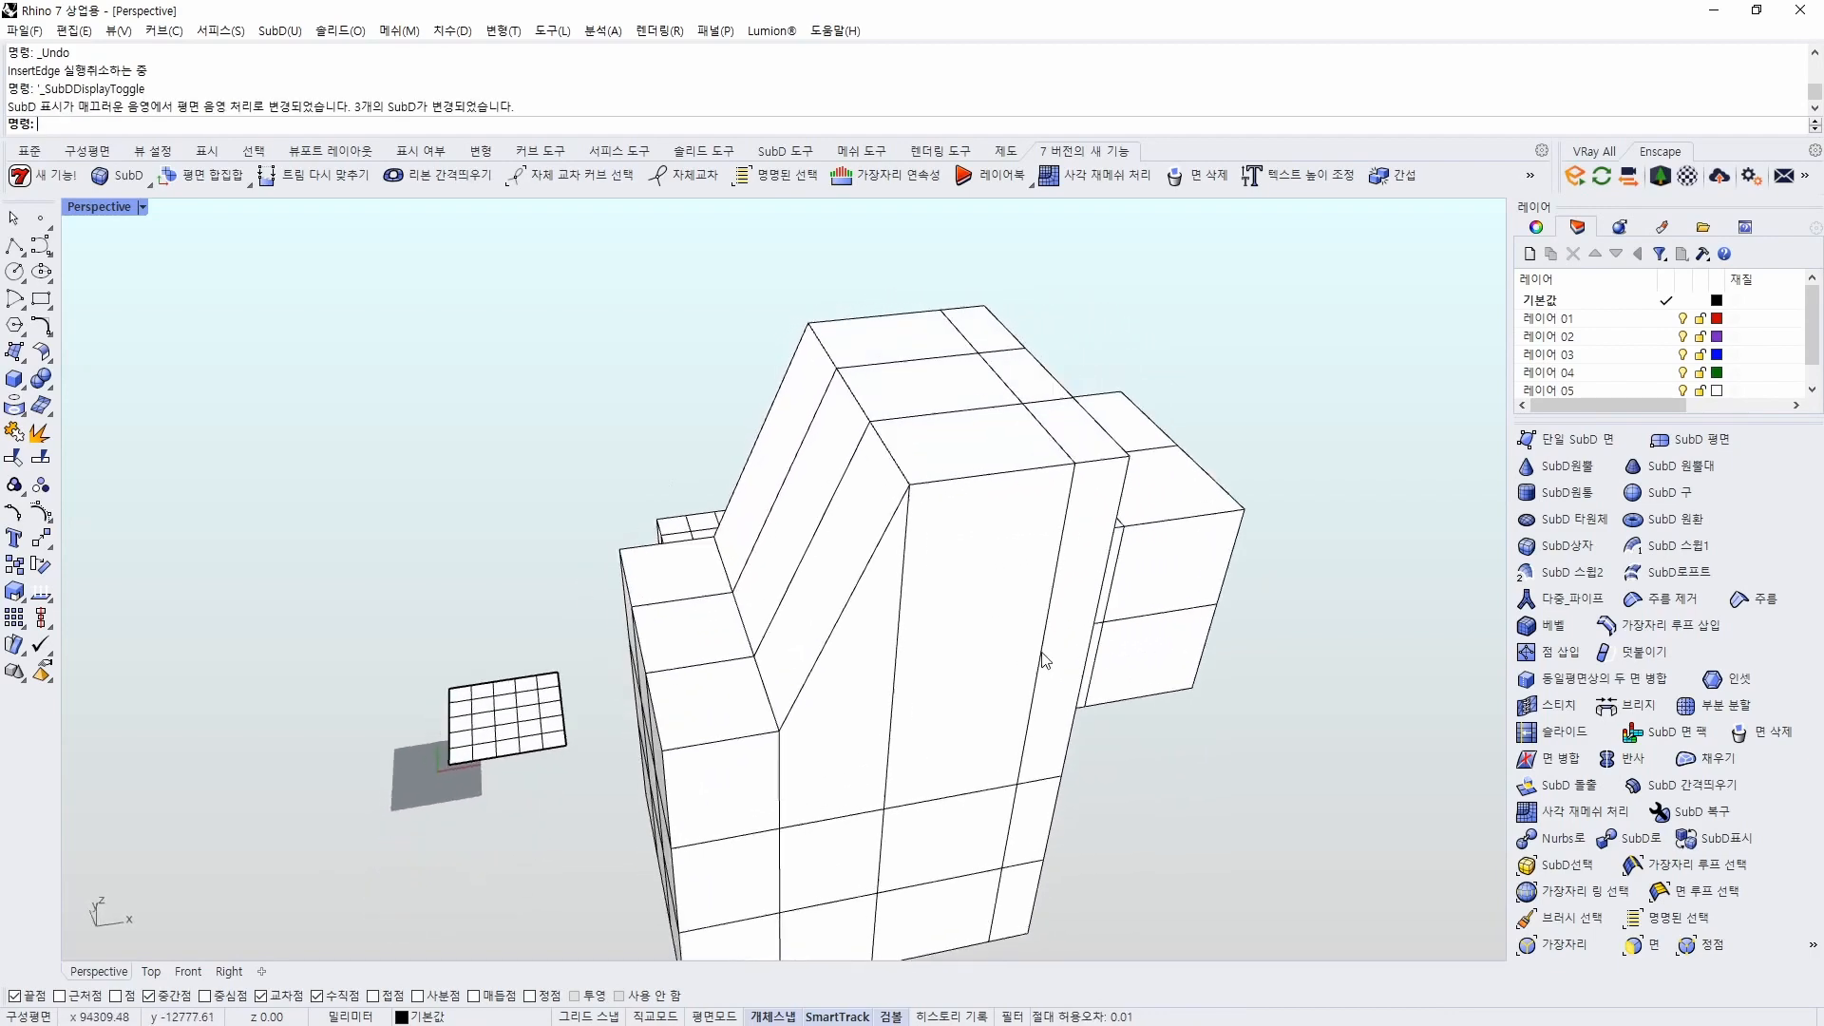
{"action": "right_click_drag", "start_coordinate": [982, 494], "coordinate": [1009, 591]}
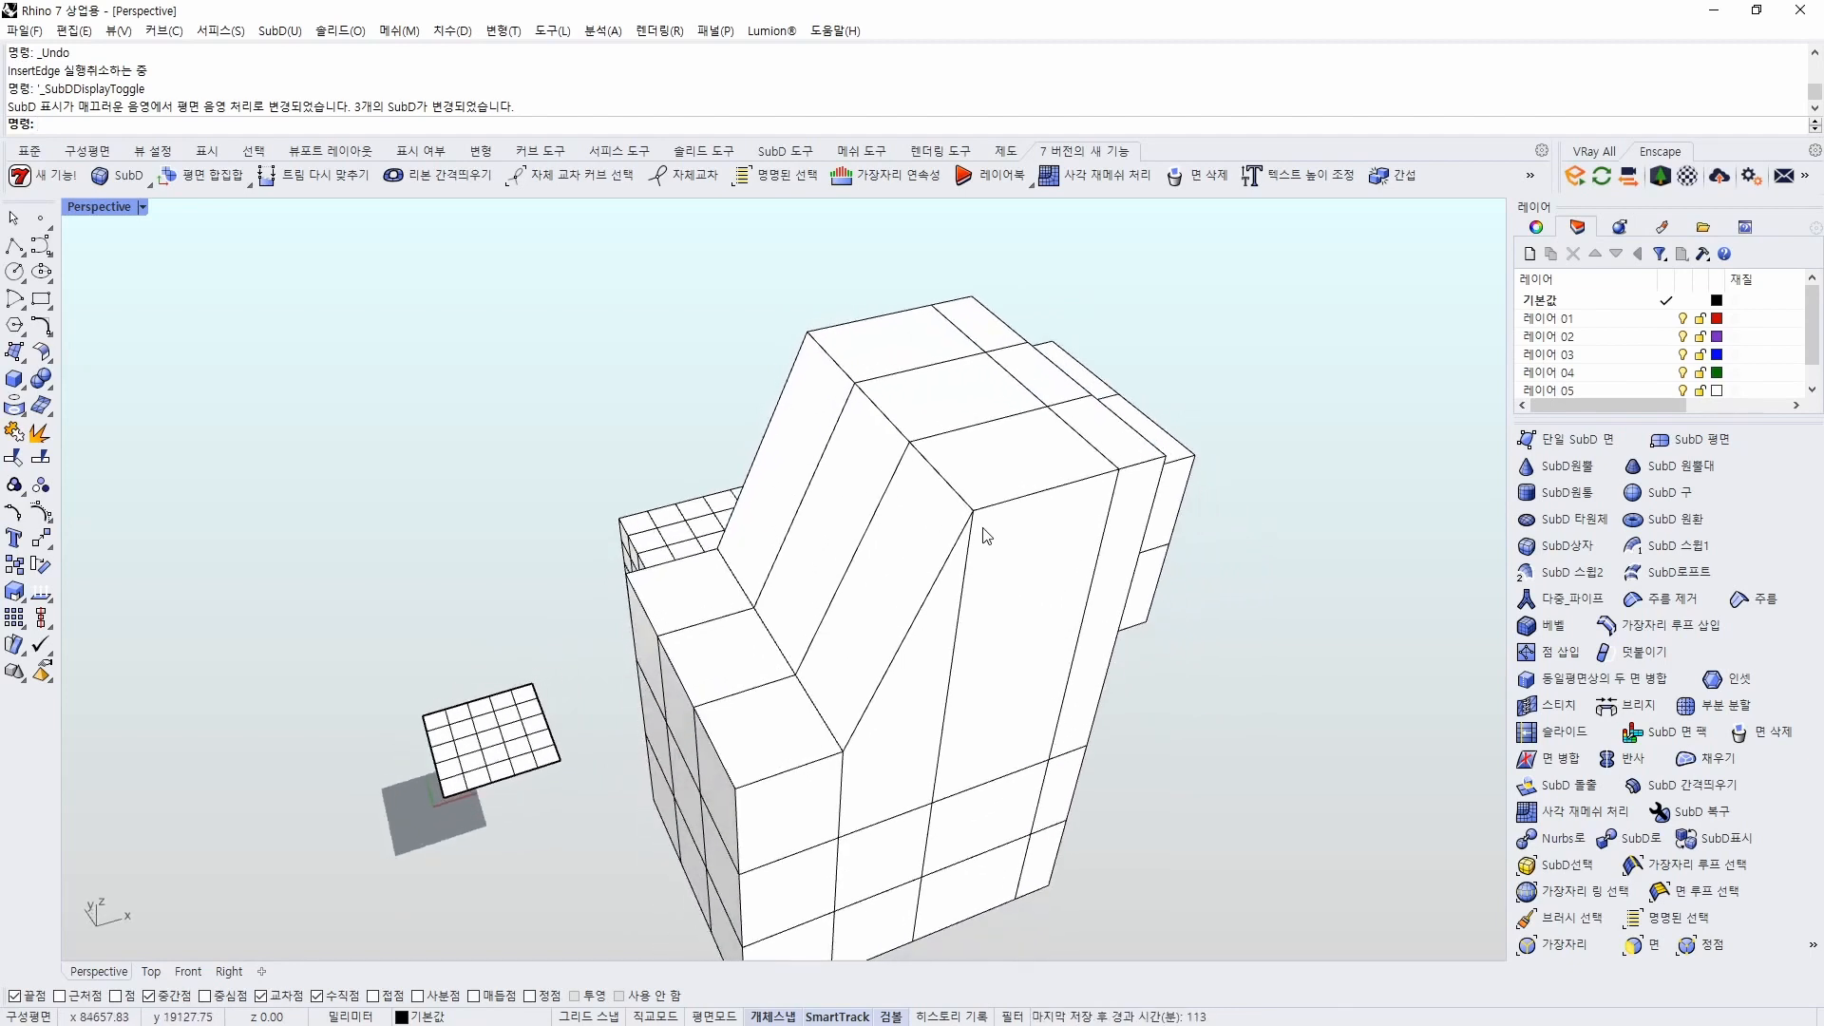
Select the three edges along the front of the backrest's top and lower them to just above seat height
{"action": "left_click", "coordinate": [955, 492], "text": "ctrl+shift"}
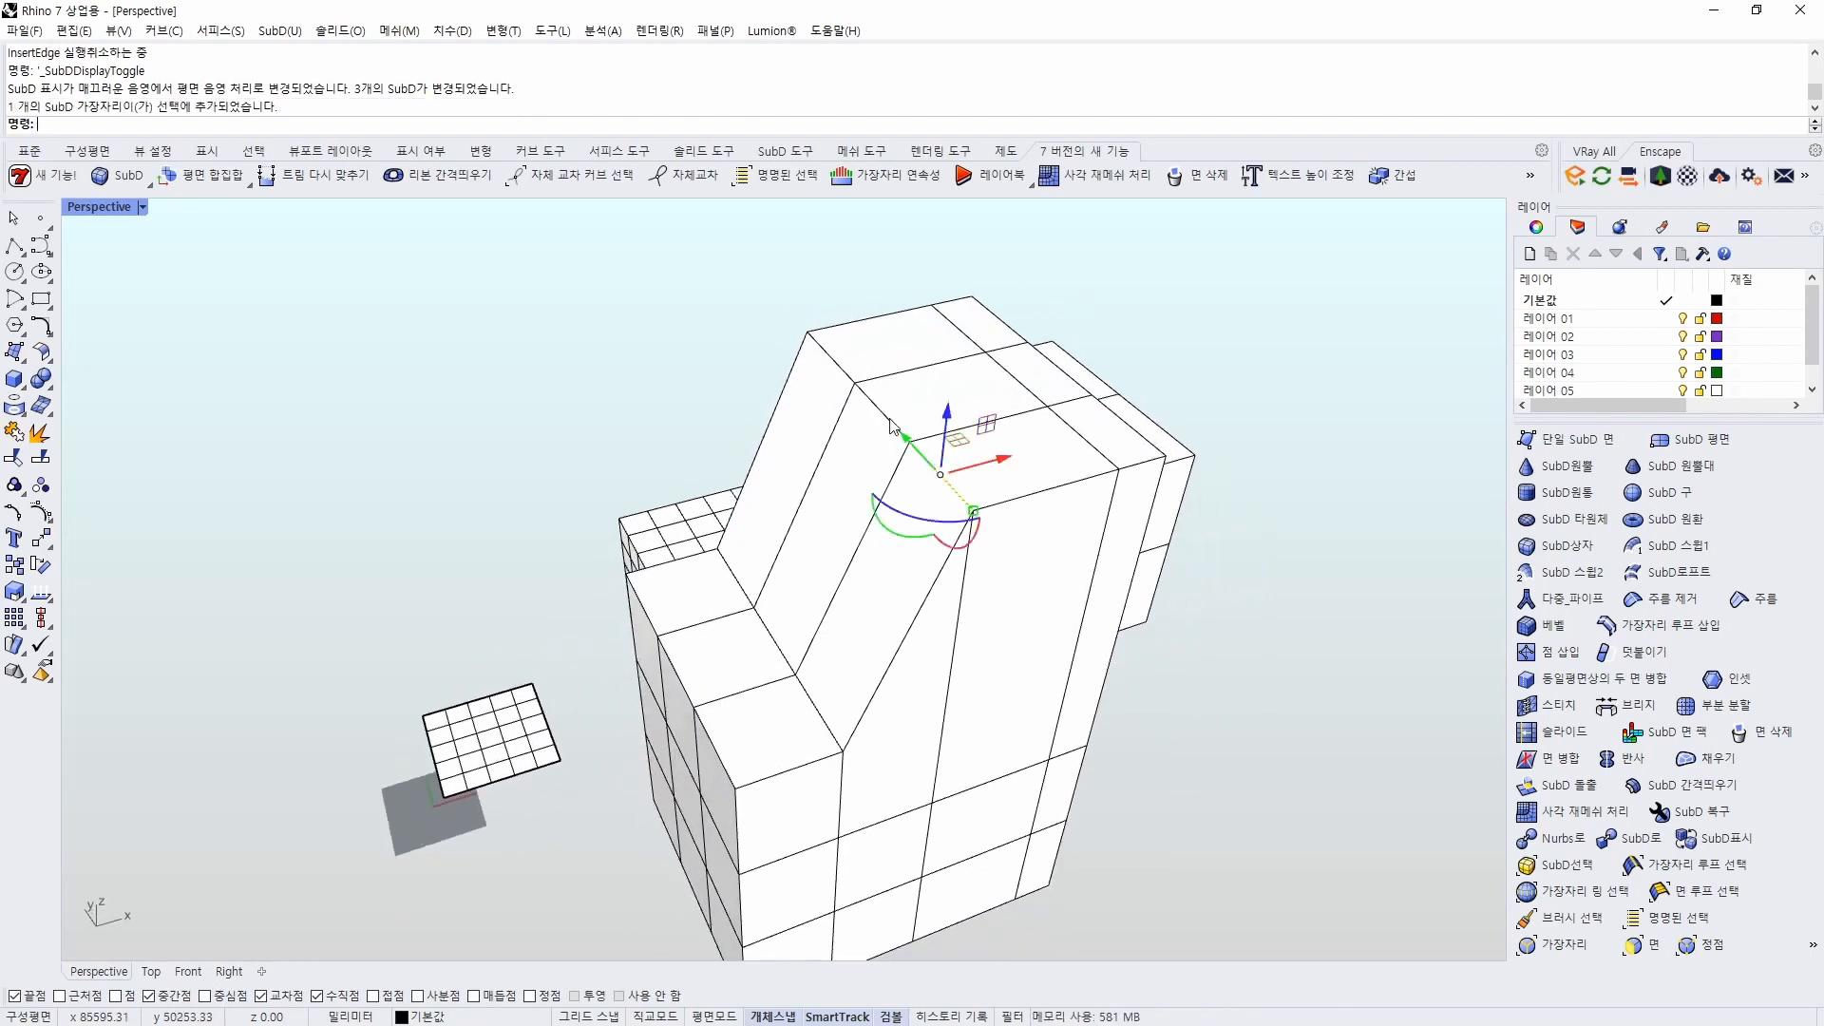
{"action": "left_click", "coordinate": [889, 418], "text": "ctrl+shift"}
{"action": "left_click", "coordinate": [838, 361], "text": "ctrl+shift"}
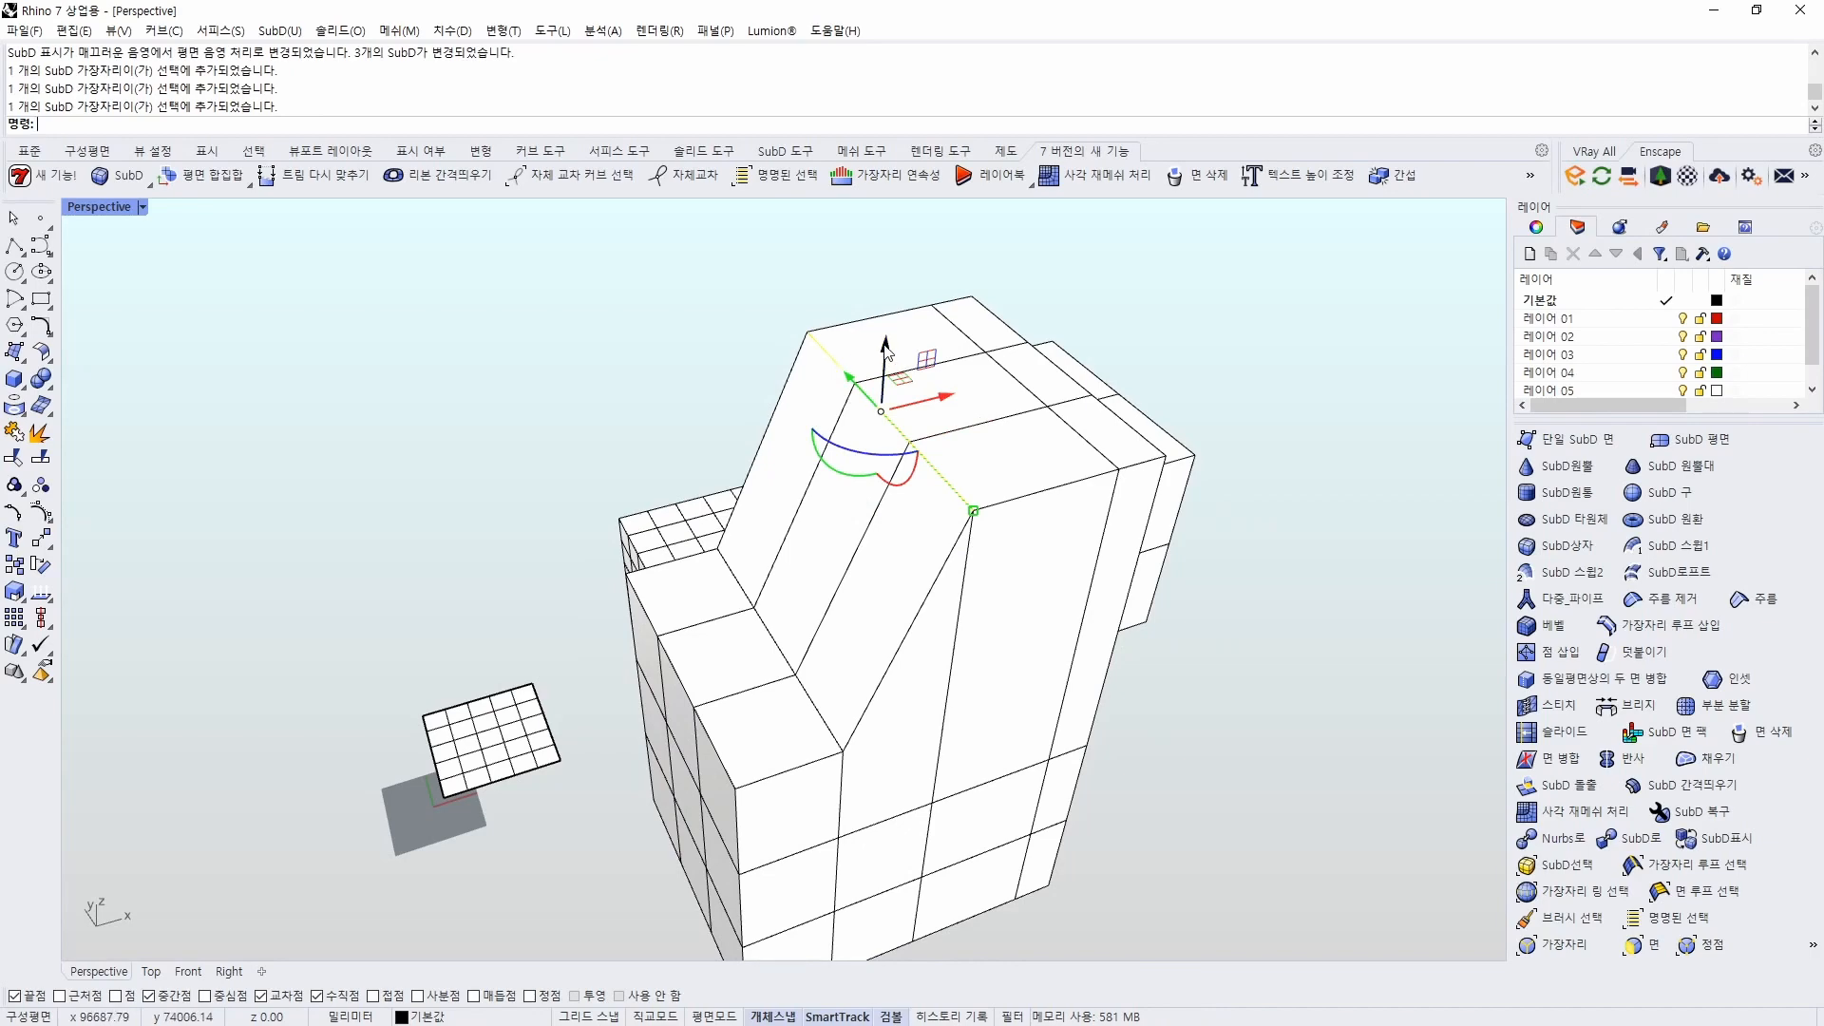
{"action": "left_click_drag", "start_coordinate": [886, 351], "coordinate": [909, 560]}
{"action": "right_click_drag", "start_coordinate": [1091, 682], "coordinate": [1009, 641]}
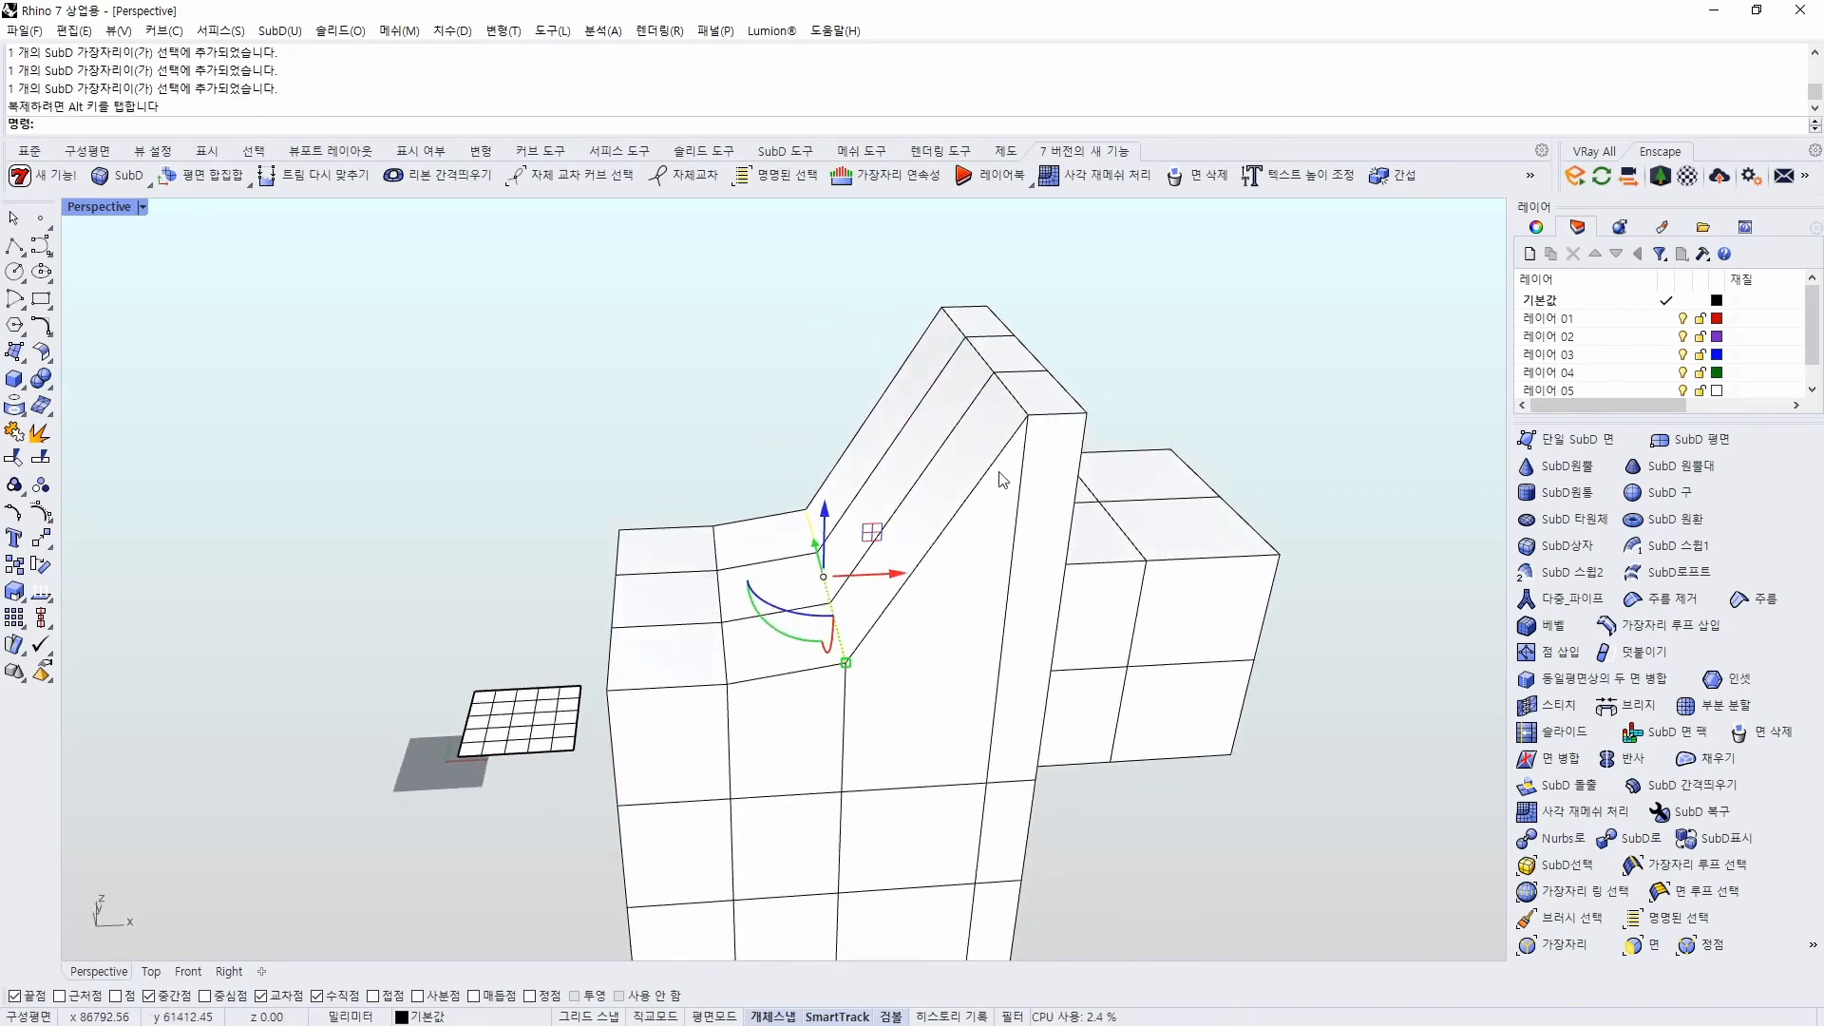
{"action": "key", "text": "Escape"}
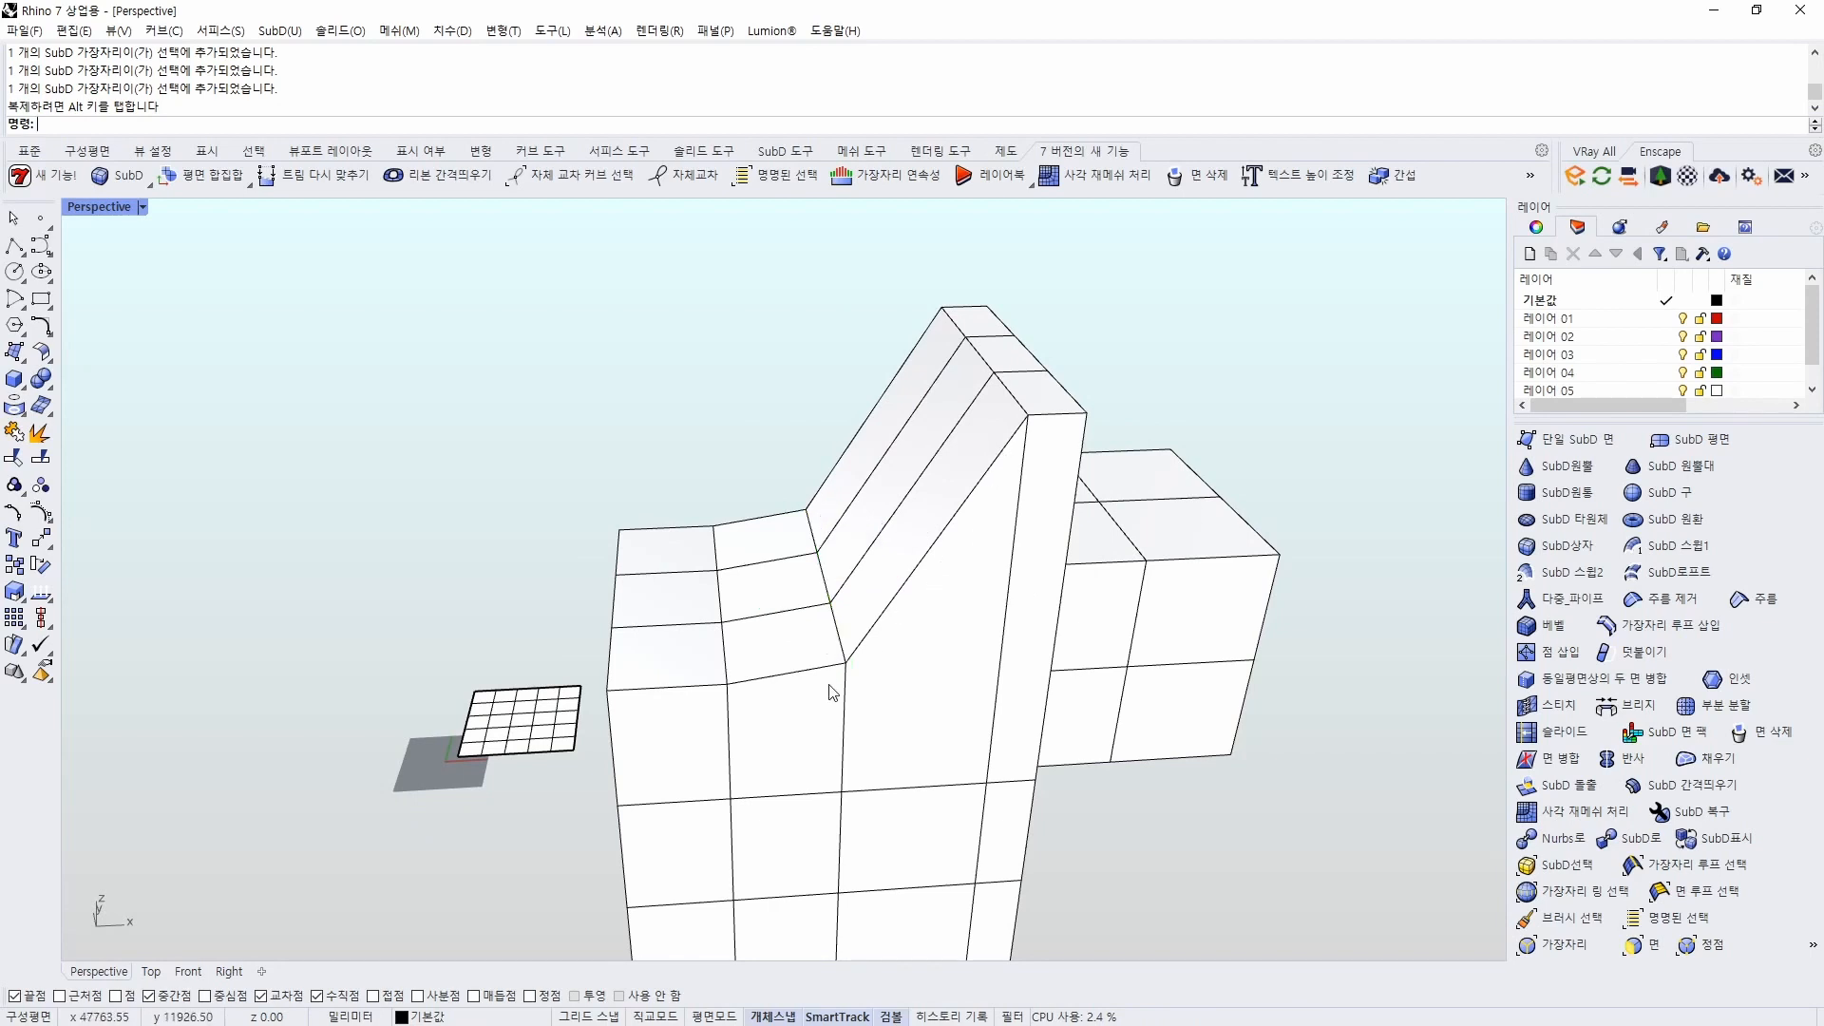
Check the seat-shaped form in smooth display and return to flat display
{"action": "key", "text": "Tab"}
{"action": "right_click_drag", "start_coordinate": [833, 692], "coordinate": [825, 585]}
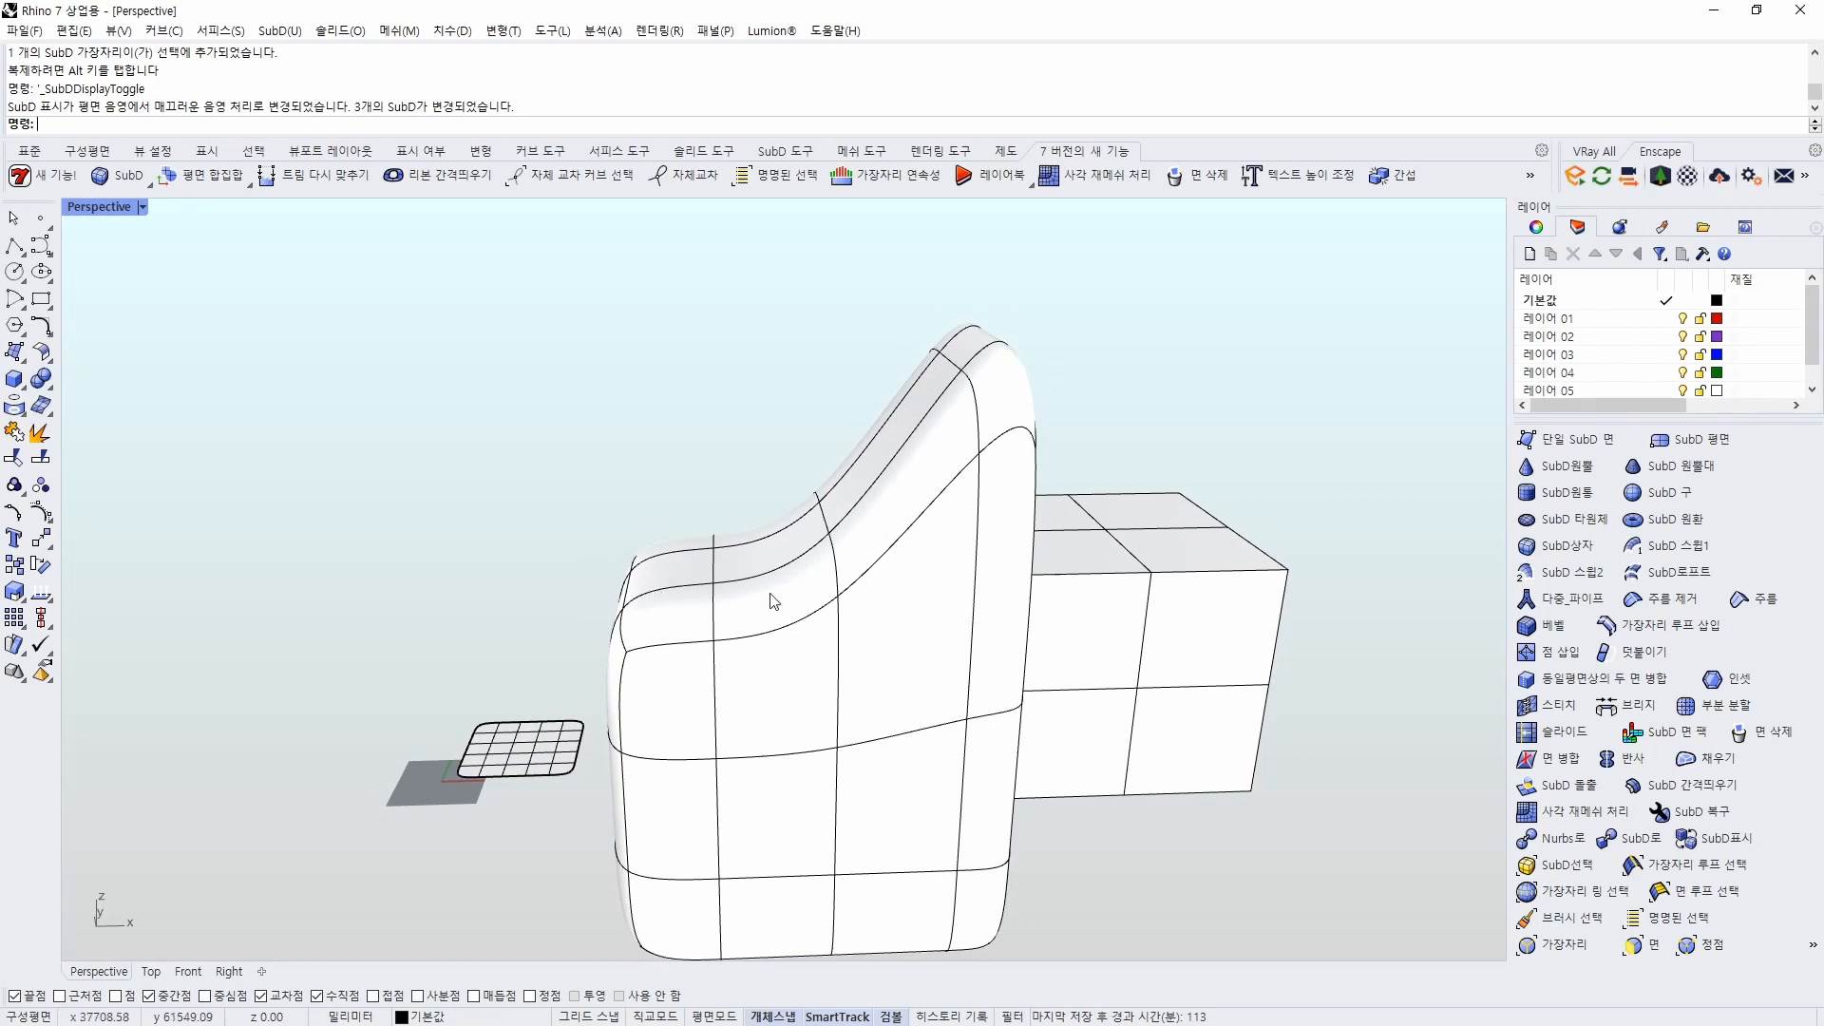
{"action": "key", "text": "Tab"}
{"action": "right_click_drag", "start_coordinate": [855, 610], "coordinate": [1013, 590]}
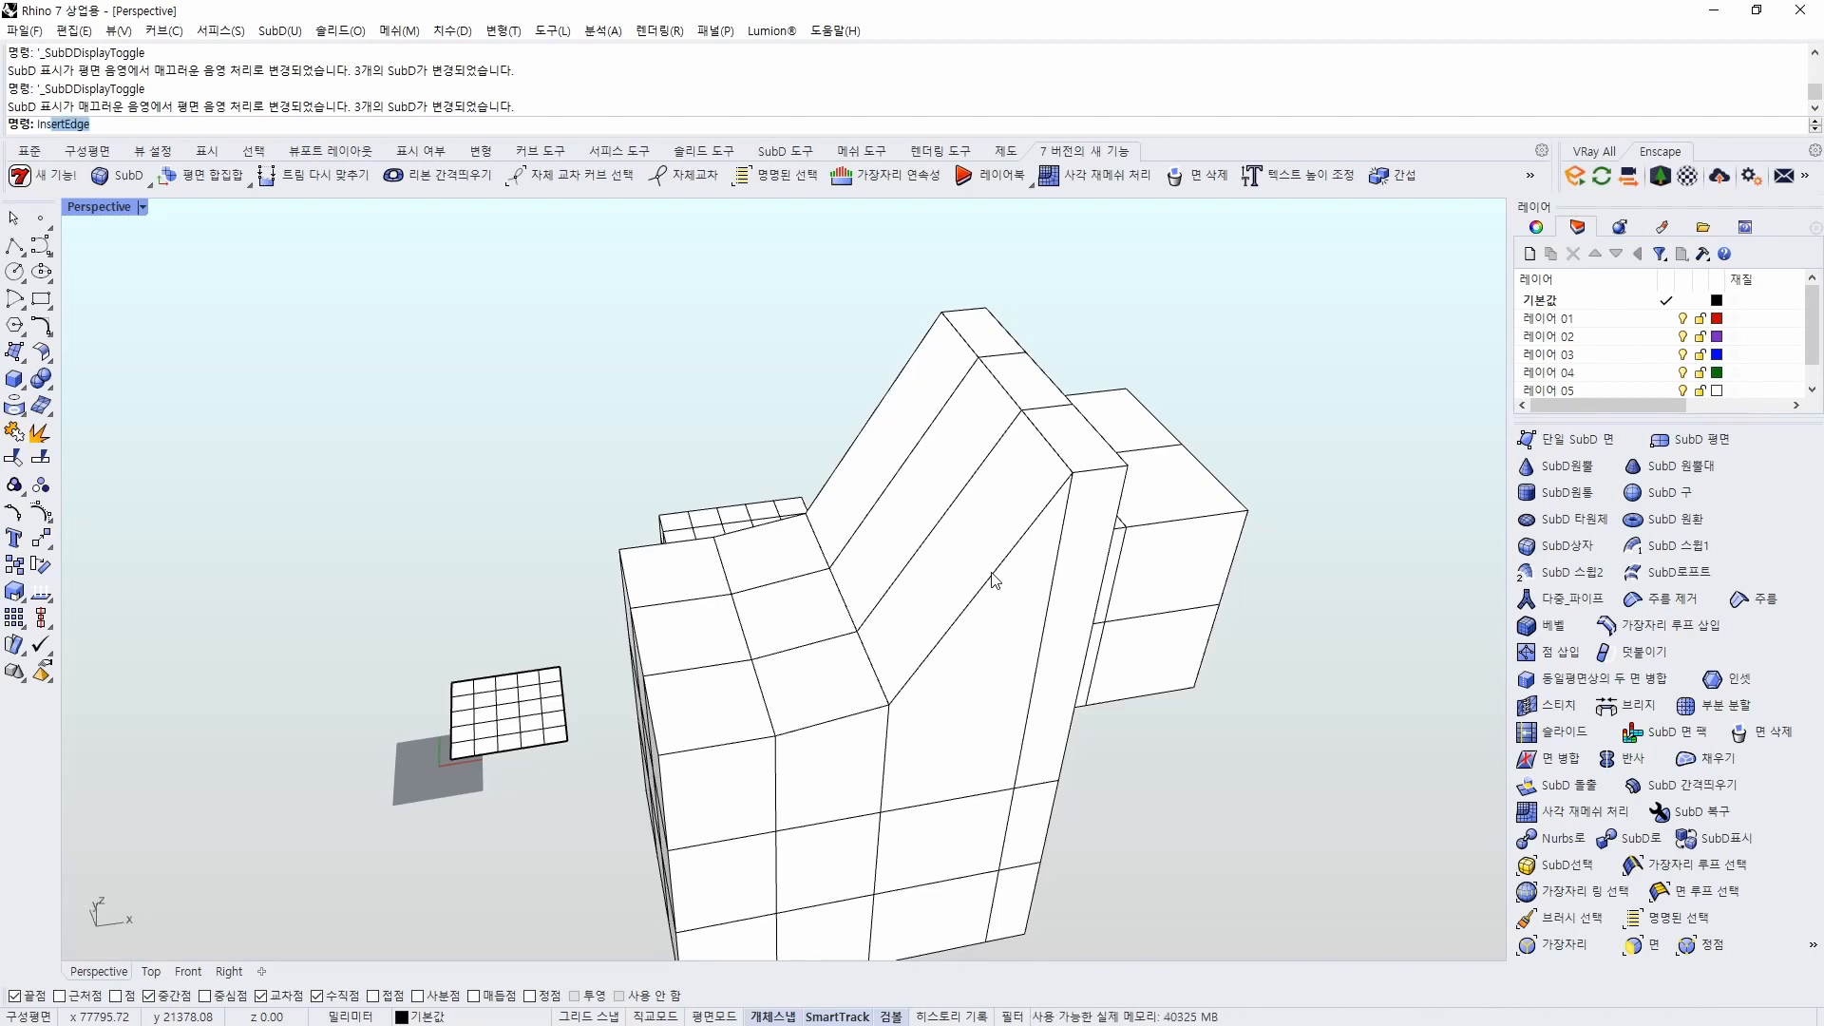
Insert an edge loop beside the loop at the backrest's top front edge, placed about midway down the slope
{"action": "type", "text": "t"}
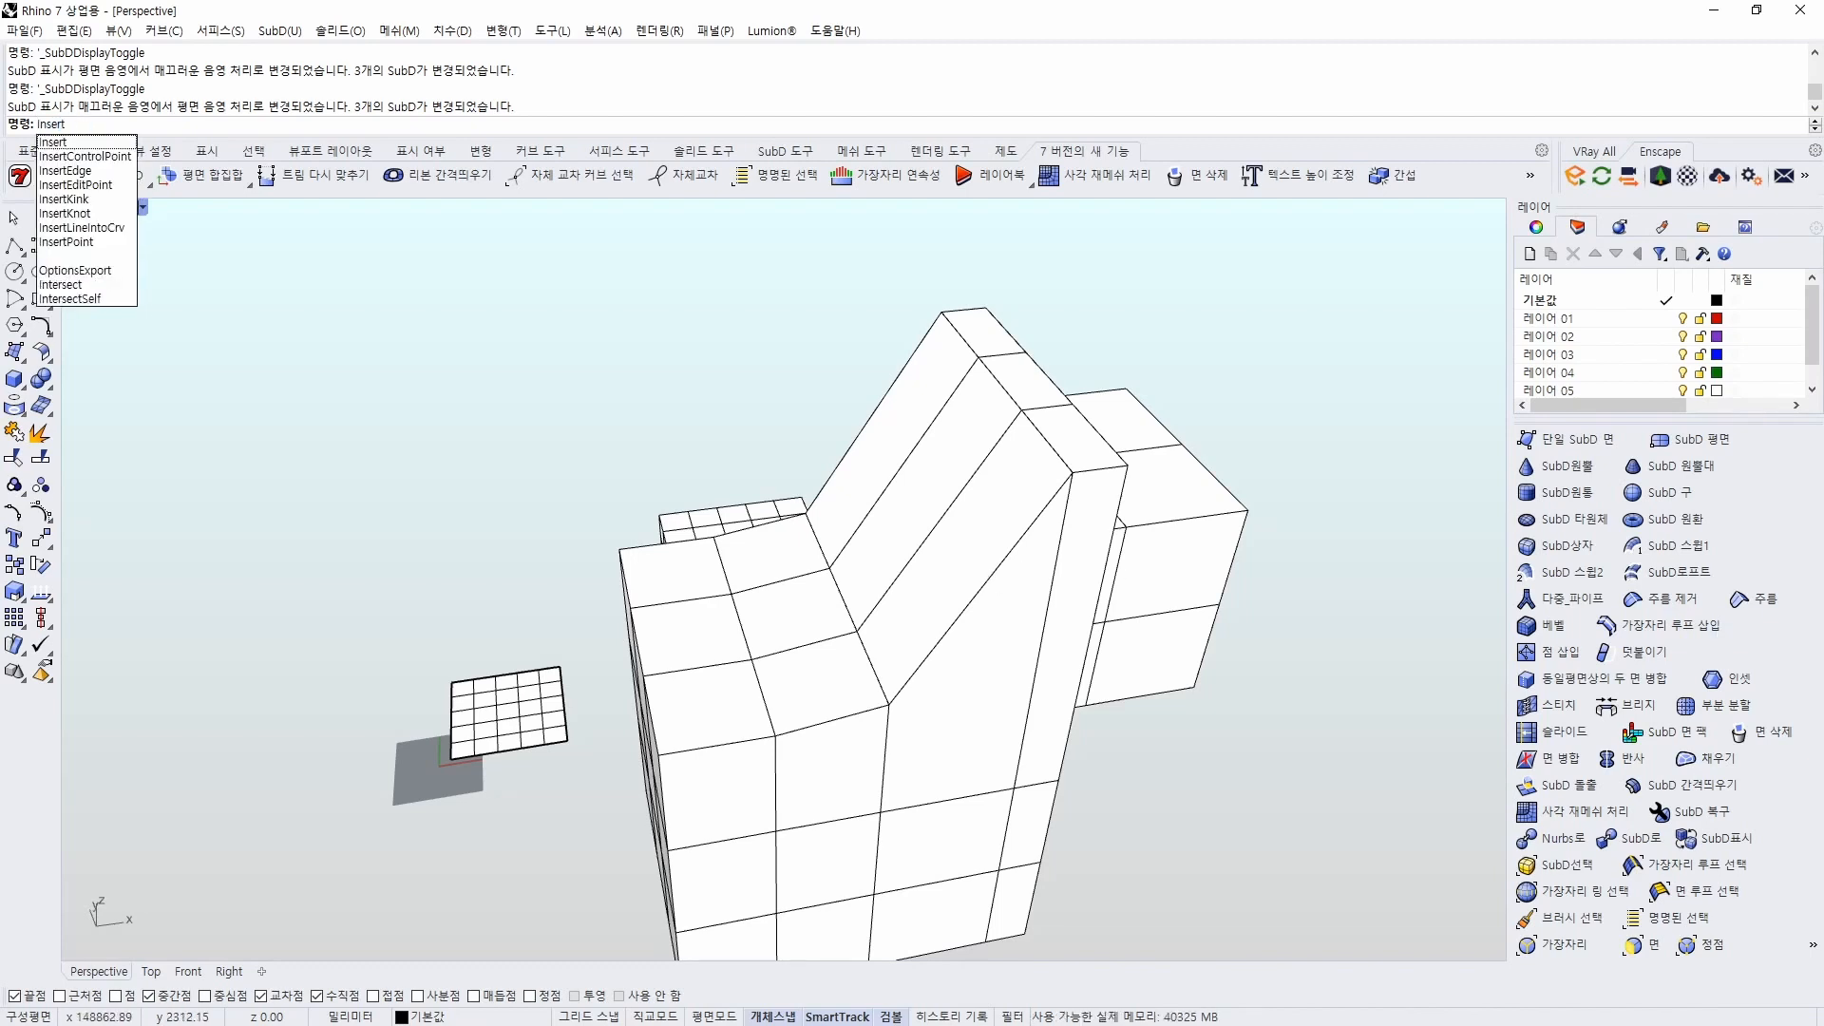
{"action": "key", "text": "Escape"}
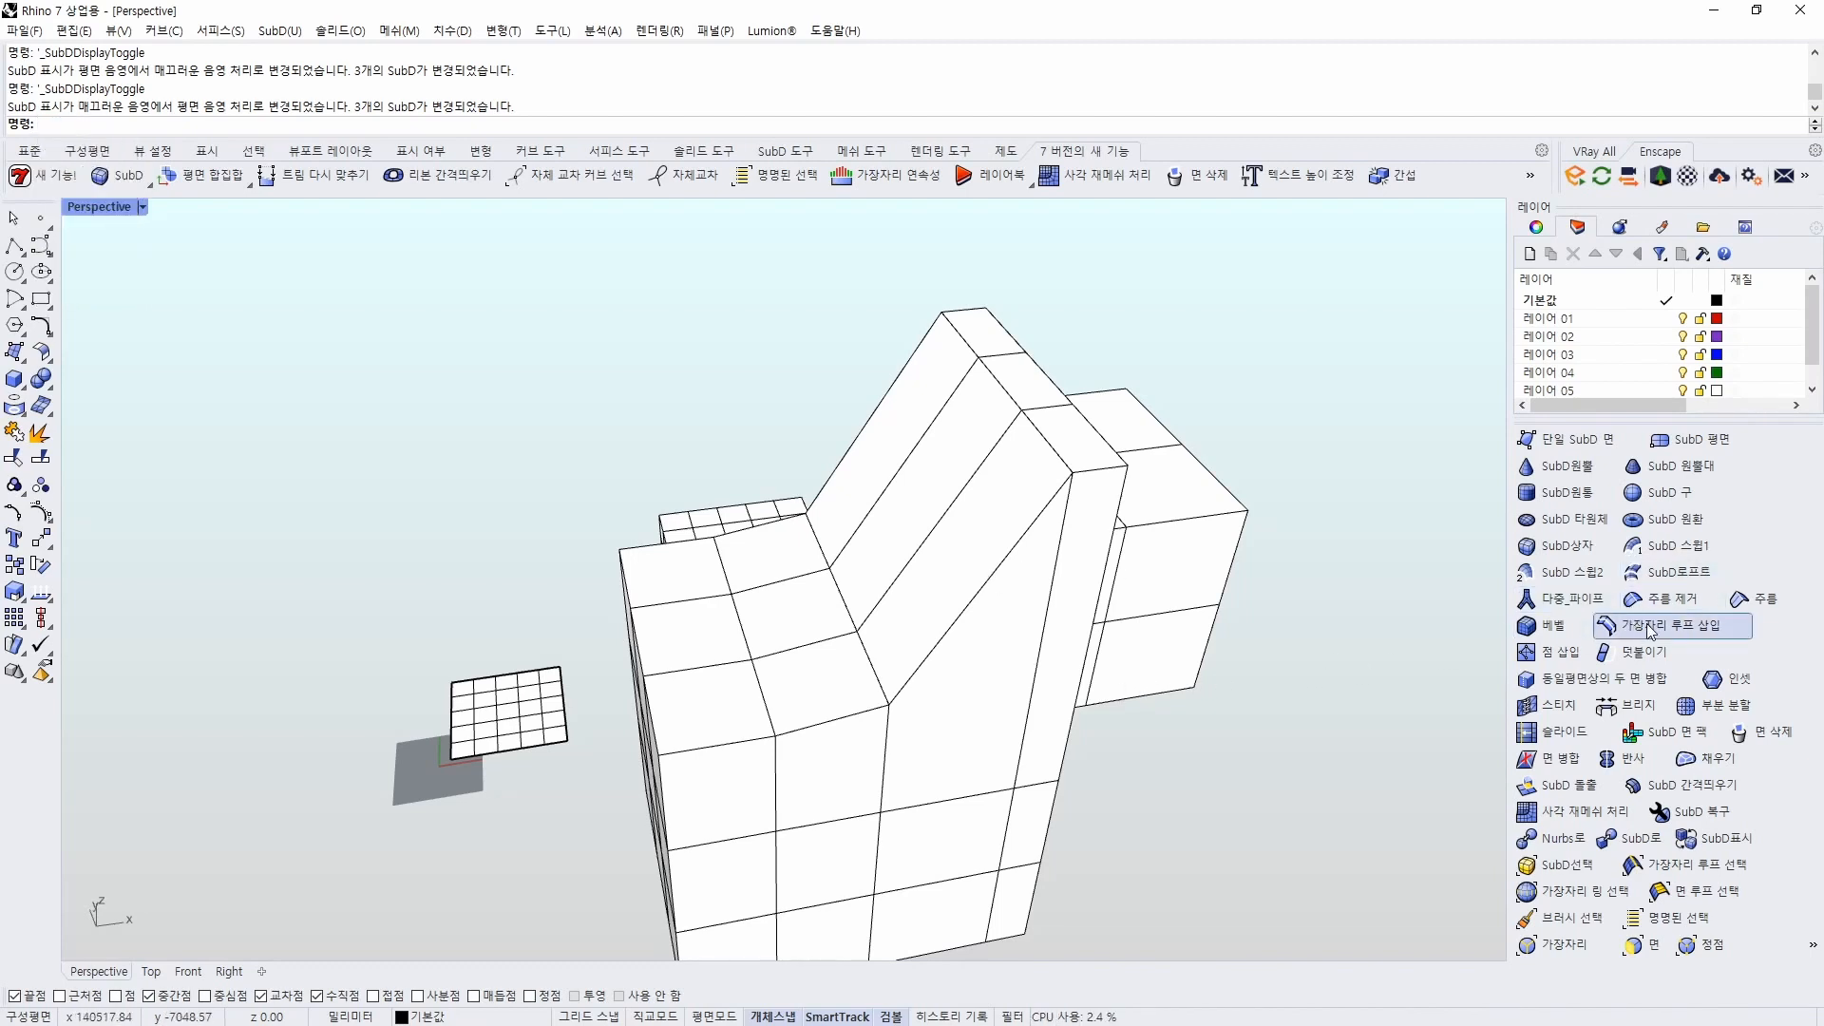
{"action": "left_click", "coordinate": [1651, 629]}
{"action": "left_click", "coordinate": [1063, 466]}
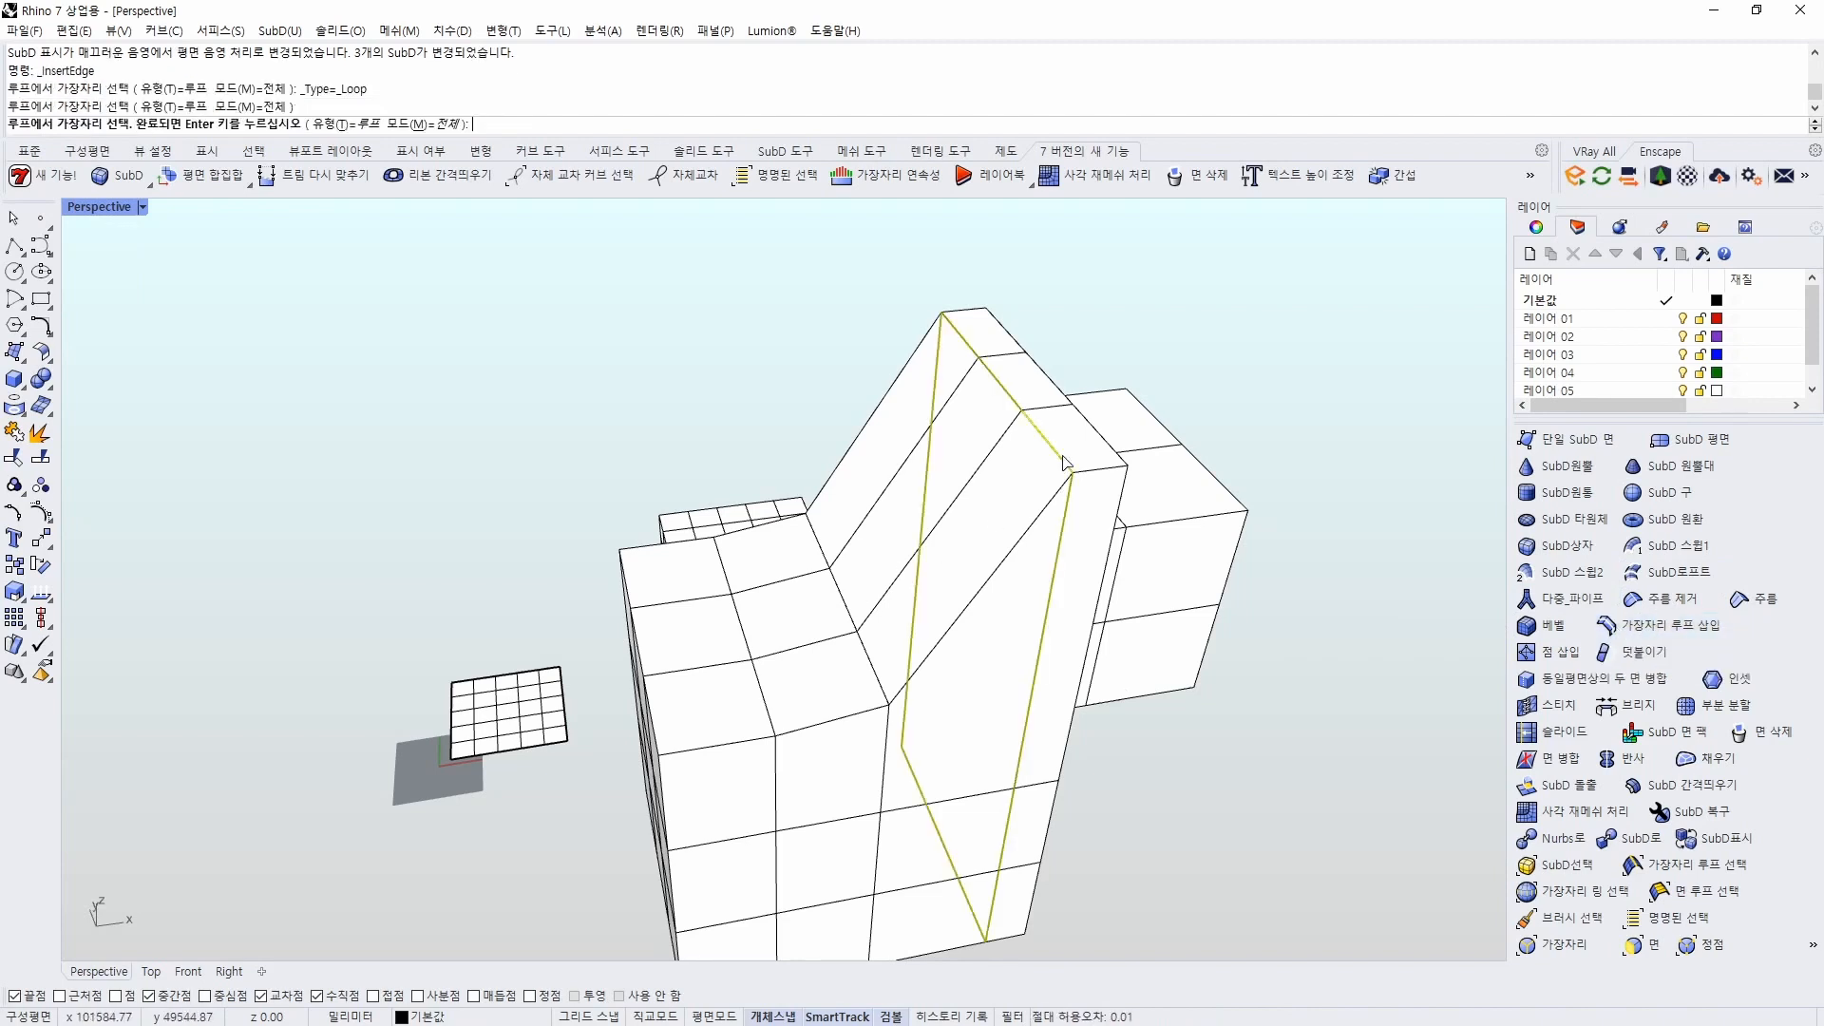
{"action": "key", "text": "Return"}
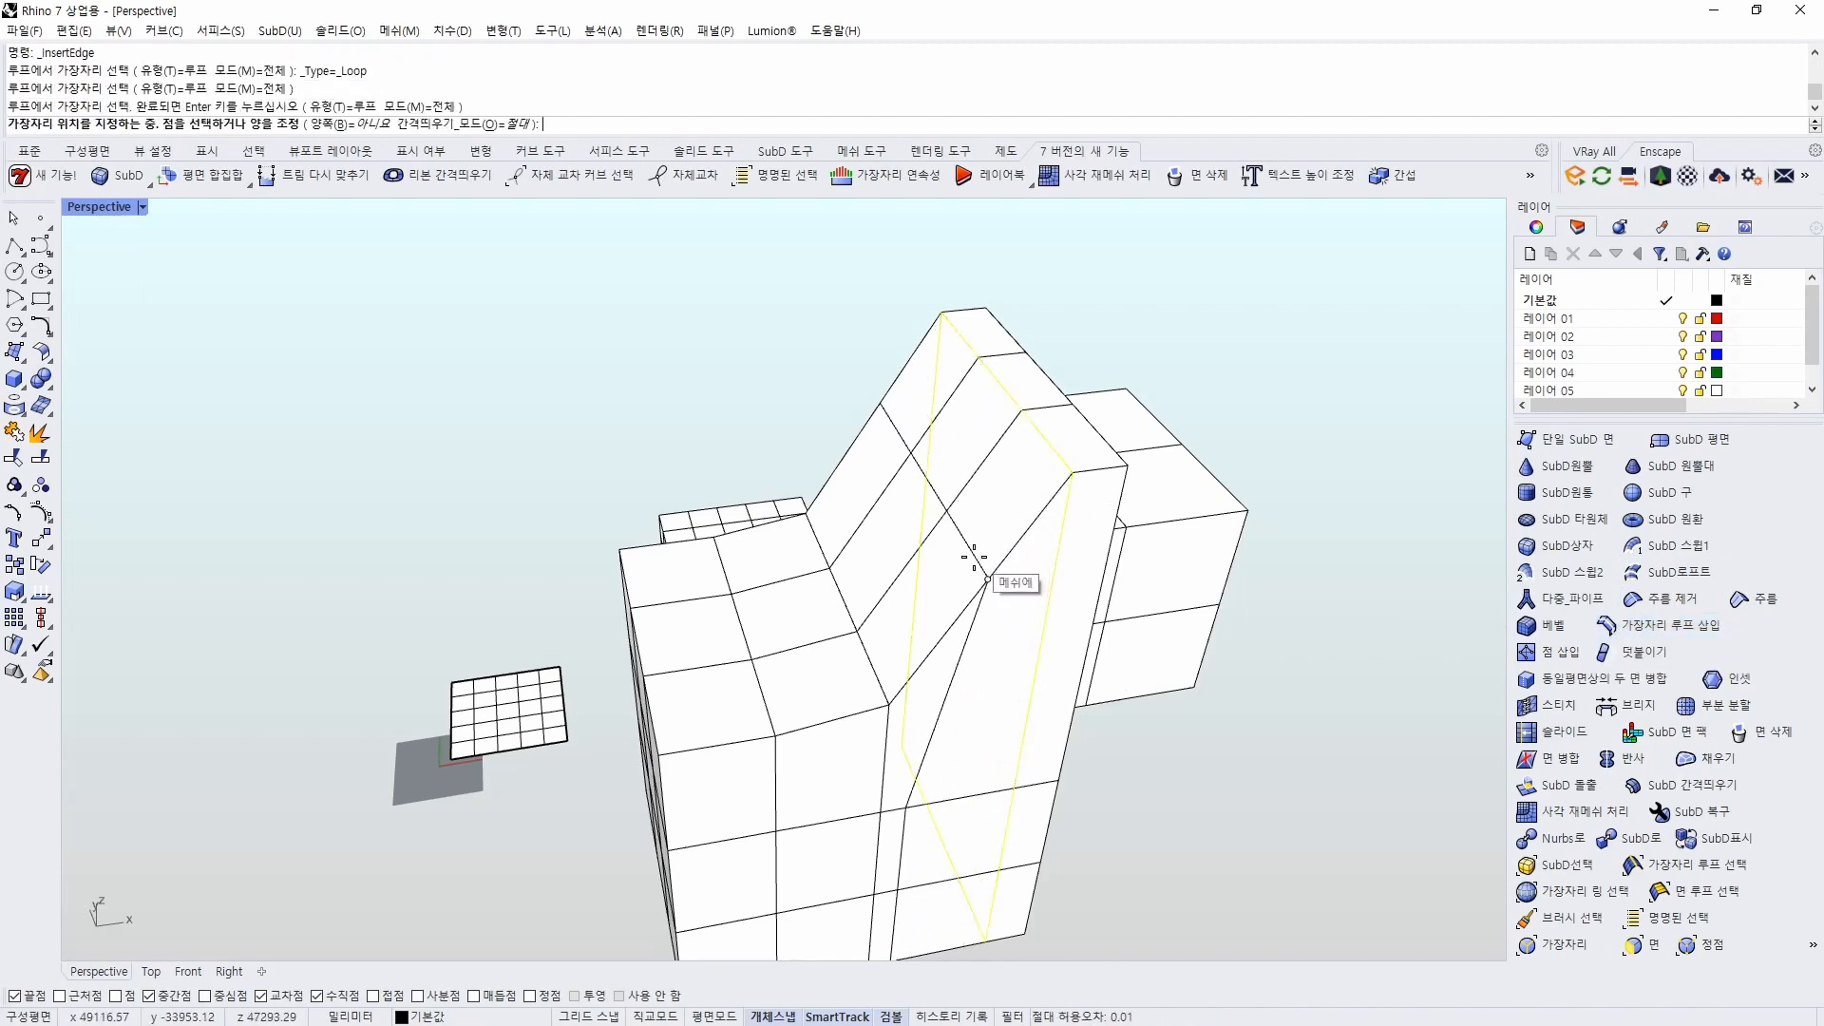
{"action": "left_click", "coordinate": [958, 579]}
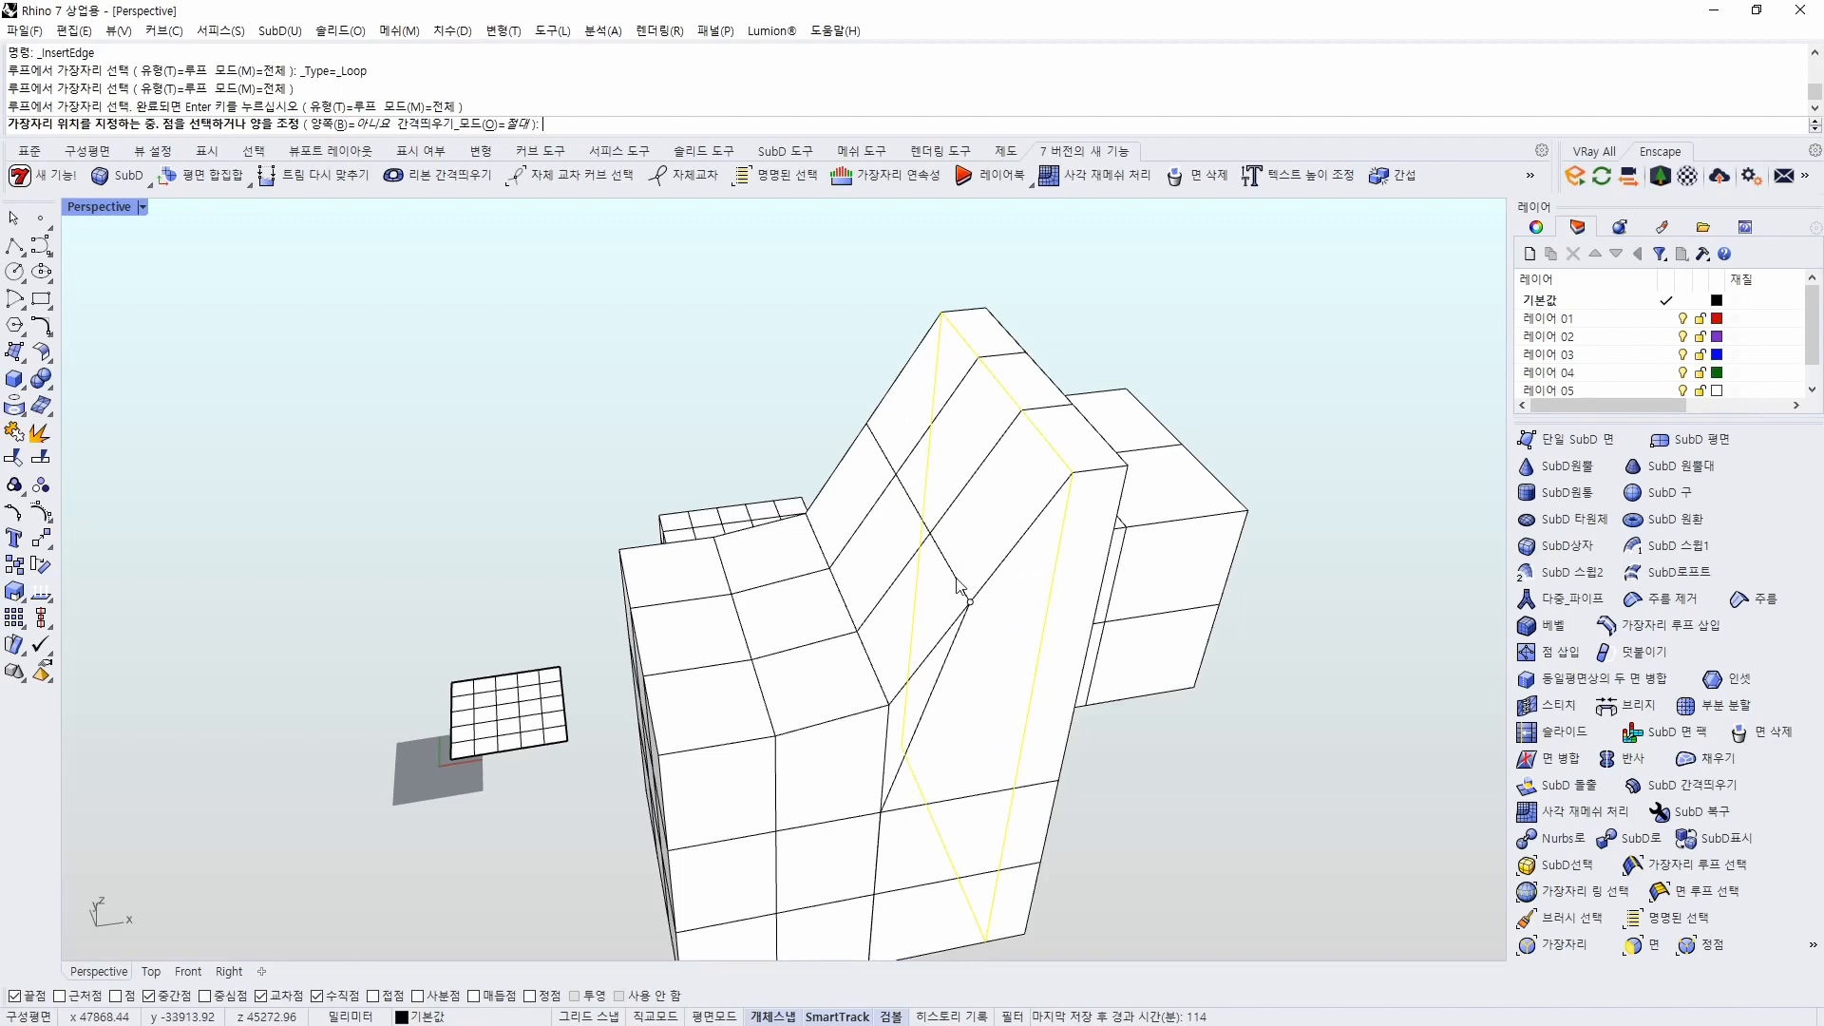
{"action": "right_click_drag", "start_coordinate": [1107, 662], "coordinate": [915, 640]}
{"action": "left_click", "coordinate": [874, 637]}
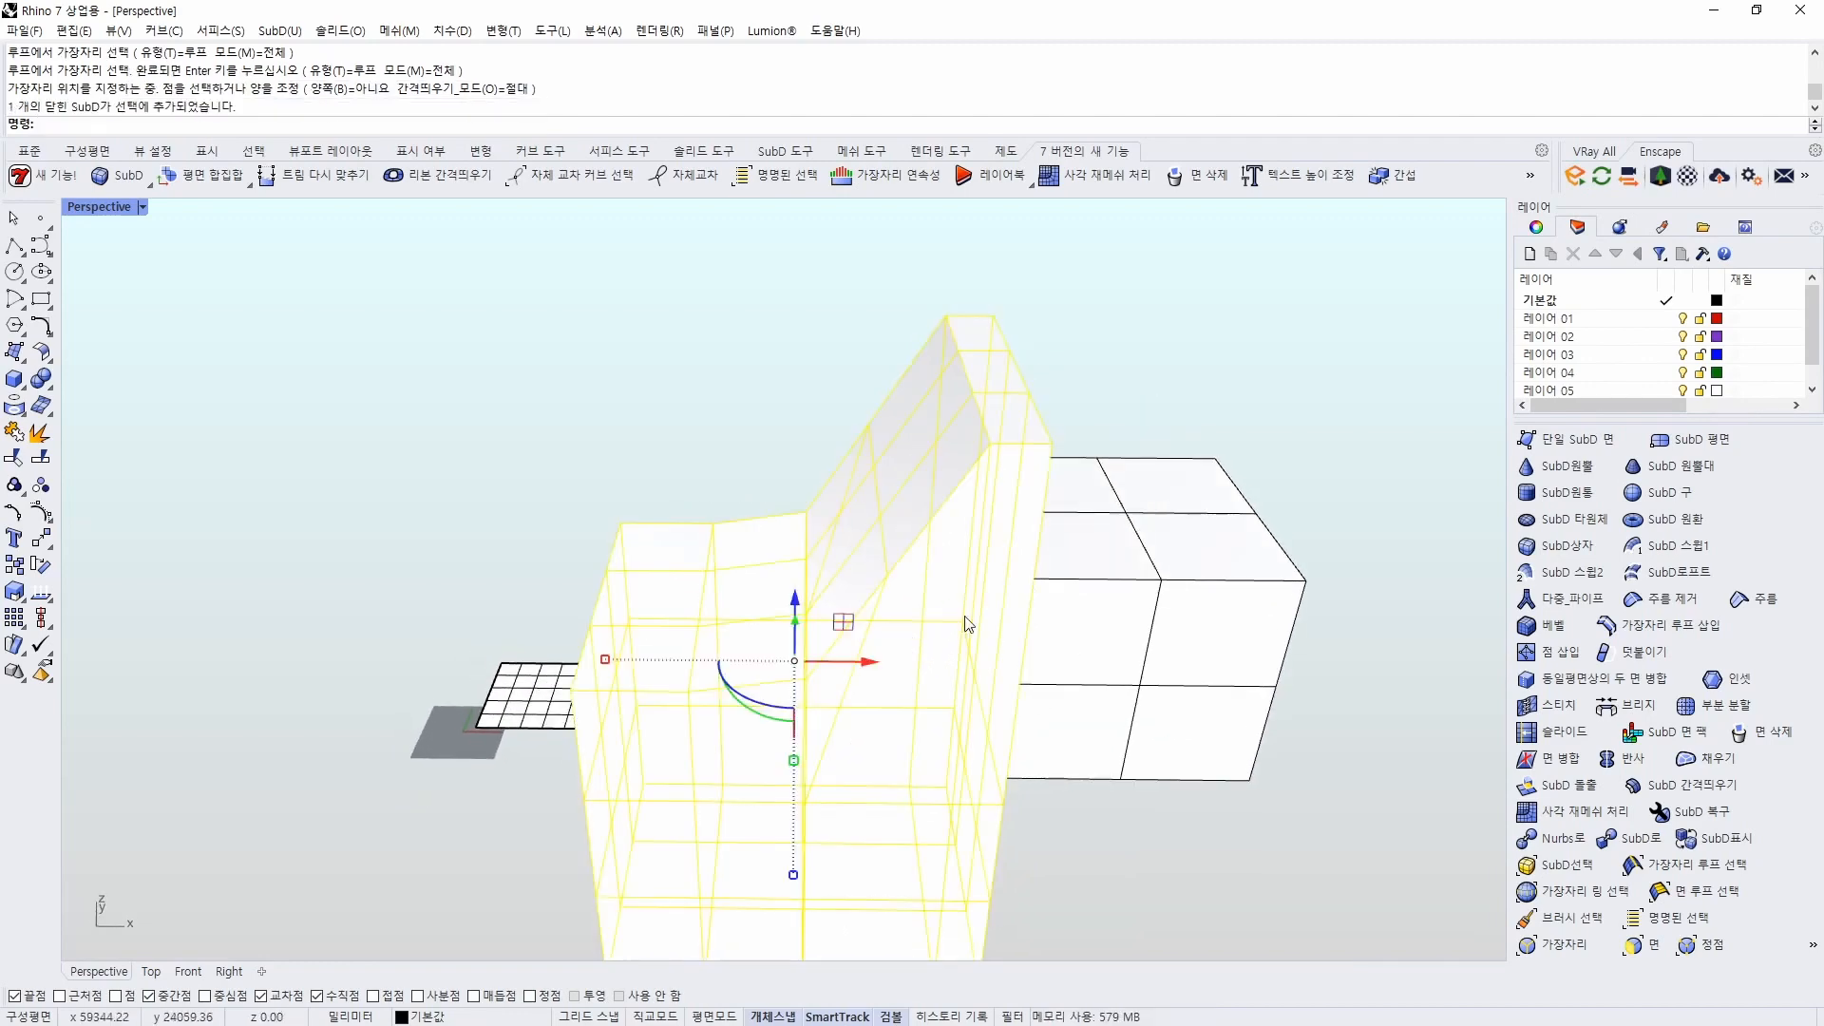
{"action": "key", "text": "Escape"}
Select the complete inserted edge loop and move it along X toward the backrest to curve the slope
{"action": "double_click", "coordinate": [887, 567], "text": "ctrl+shift"}
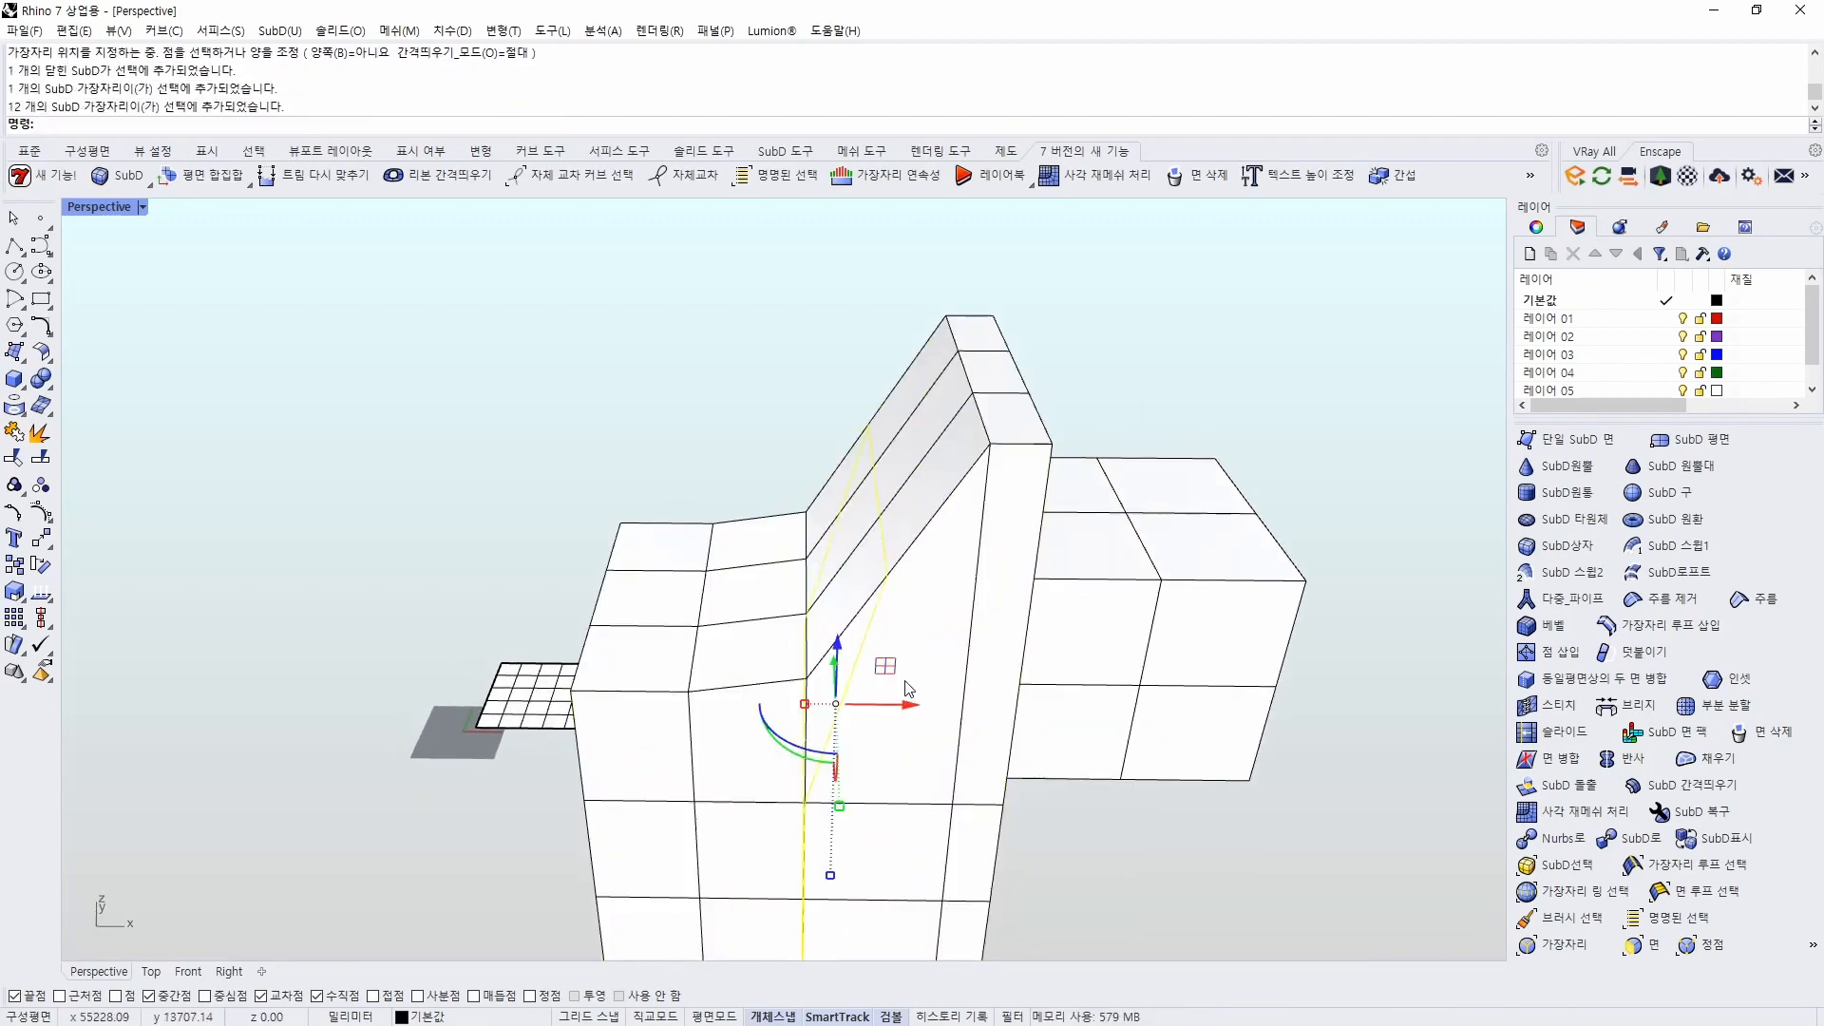
{"action": "left_click_drag", "start_coordinate": [902, 704], "coordinate": [945, 706]}
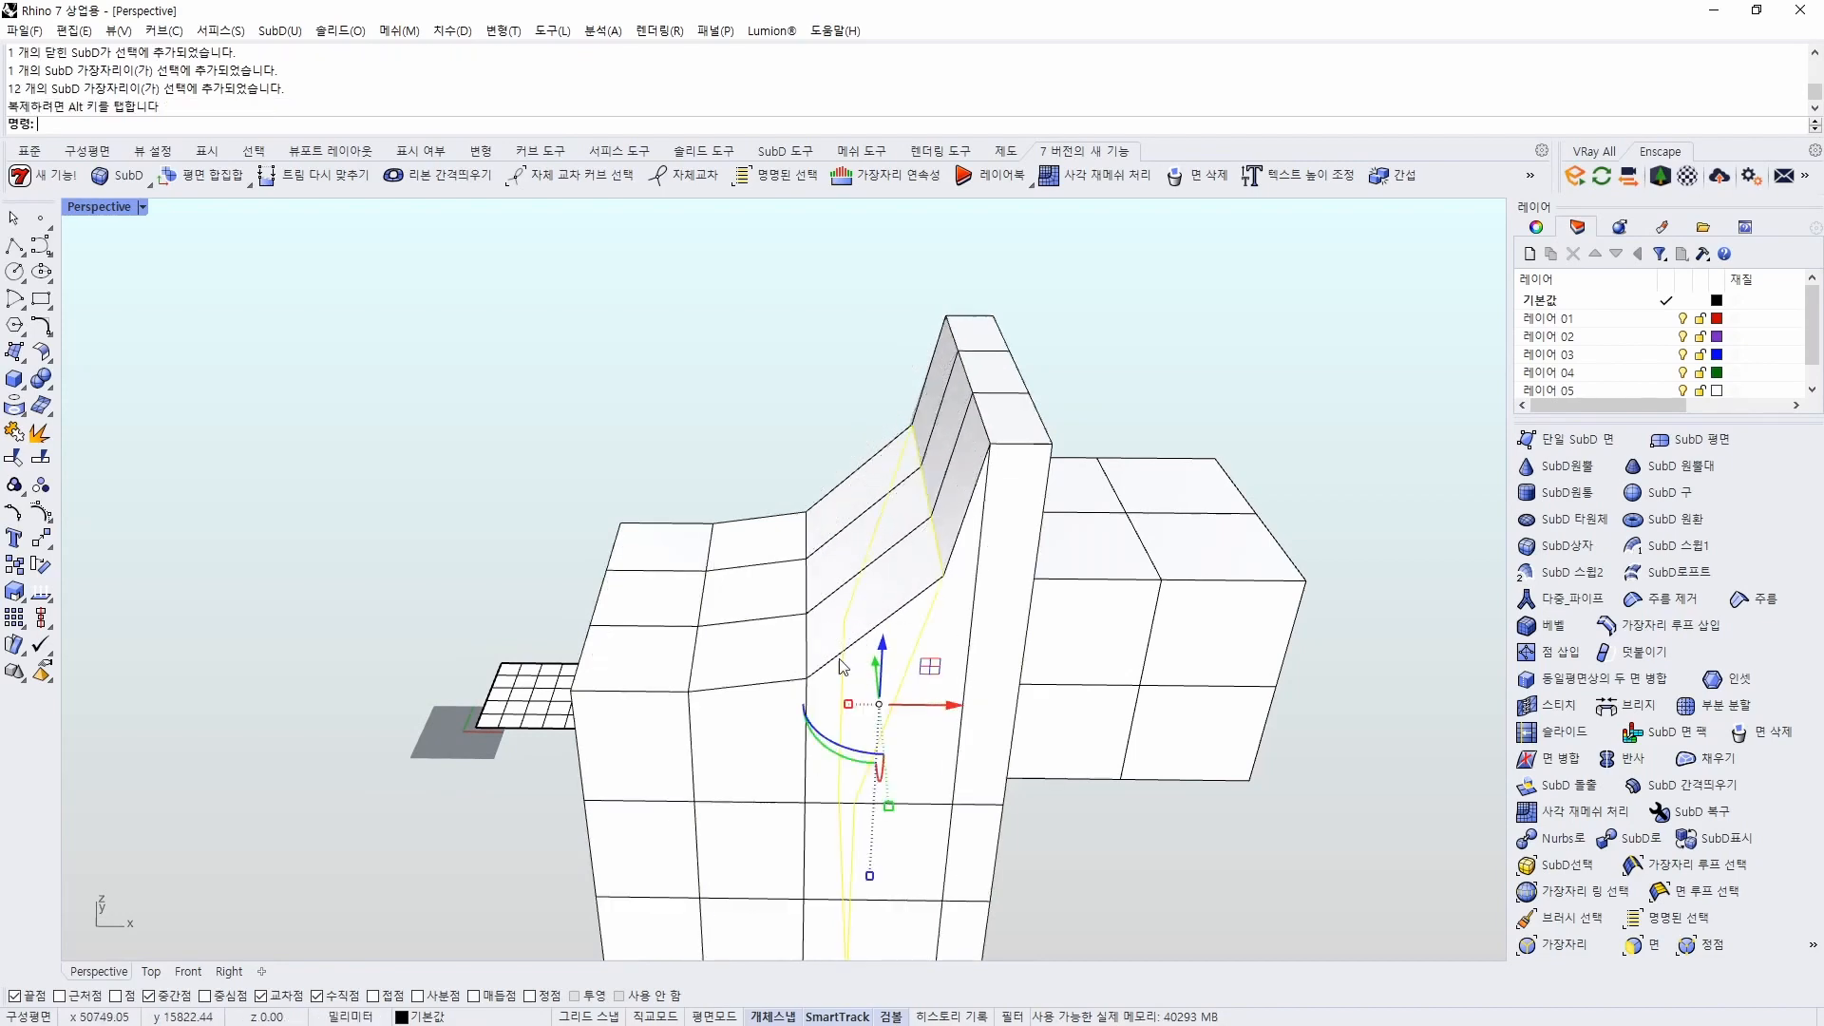
{"action": "right_click_drag", "start_coordinate": [841, 665], "coordinate": [900, 672]}
{"action": "key", "text": "Escape"}
Compare the reshaped seat form in smooth and flat display, leaving it flat with no edge insertion active
{"action": "key", "text": "Tab"}
{"action": "right_click", "coordinate": [993, 725]}
{"action": "key", "text": "Tab"}
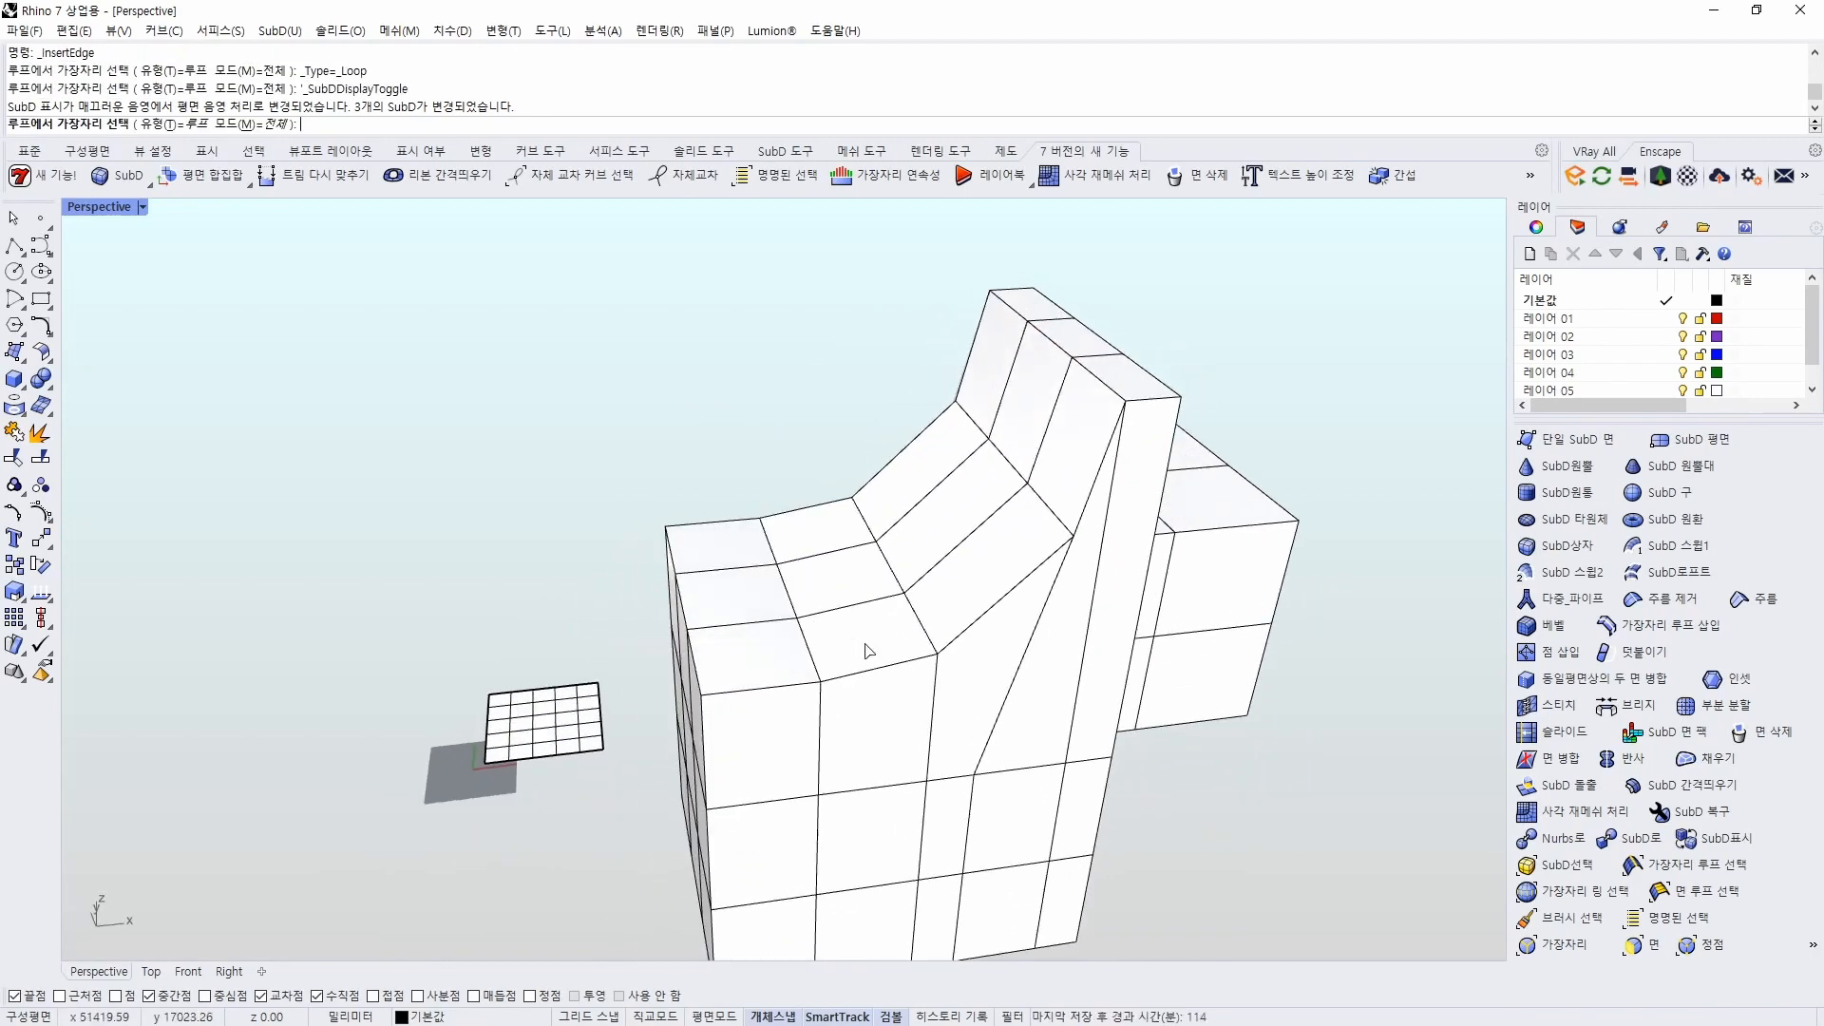
{"action": "key", "text": "Escape"}
Select the three edges where the seat meets the backrest and lower them slightly
{"action": "right_click_drag", "start_coordinate": [941, 737], "coordinate": [903, 629]}
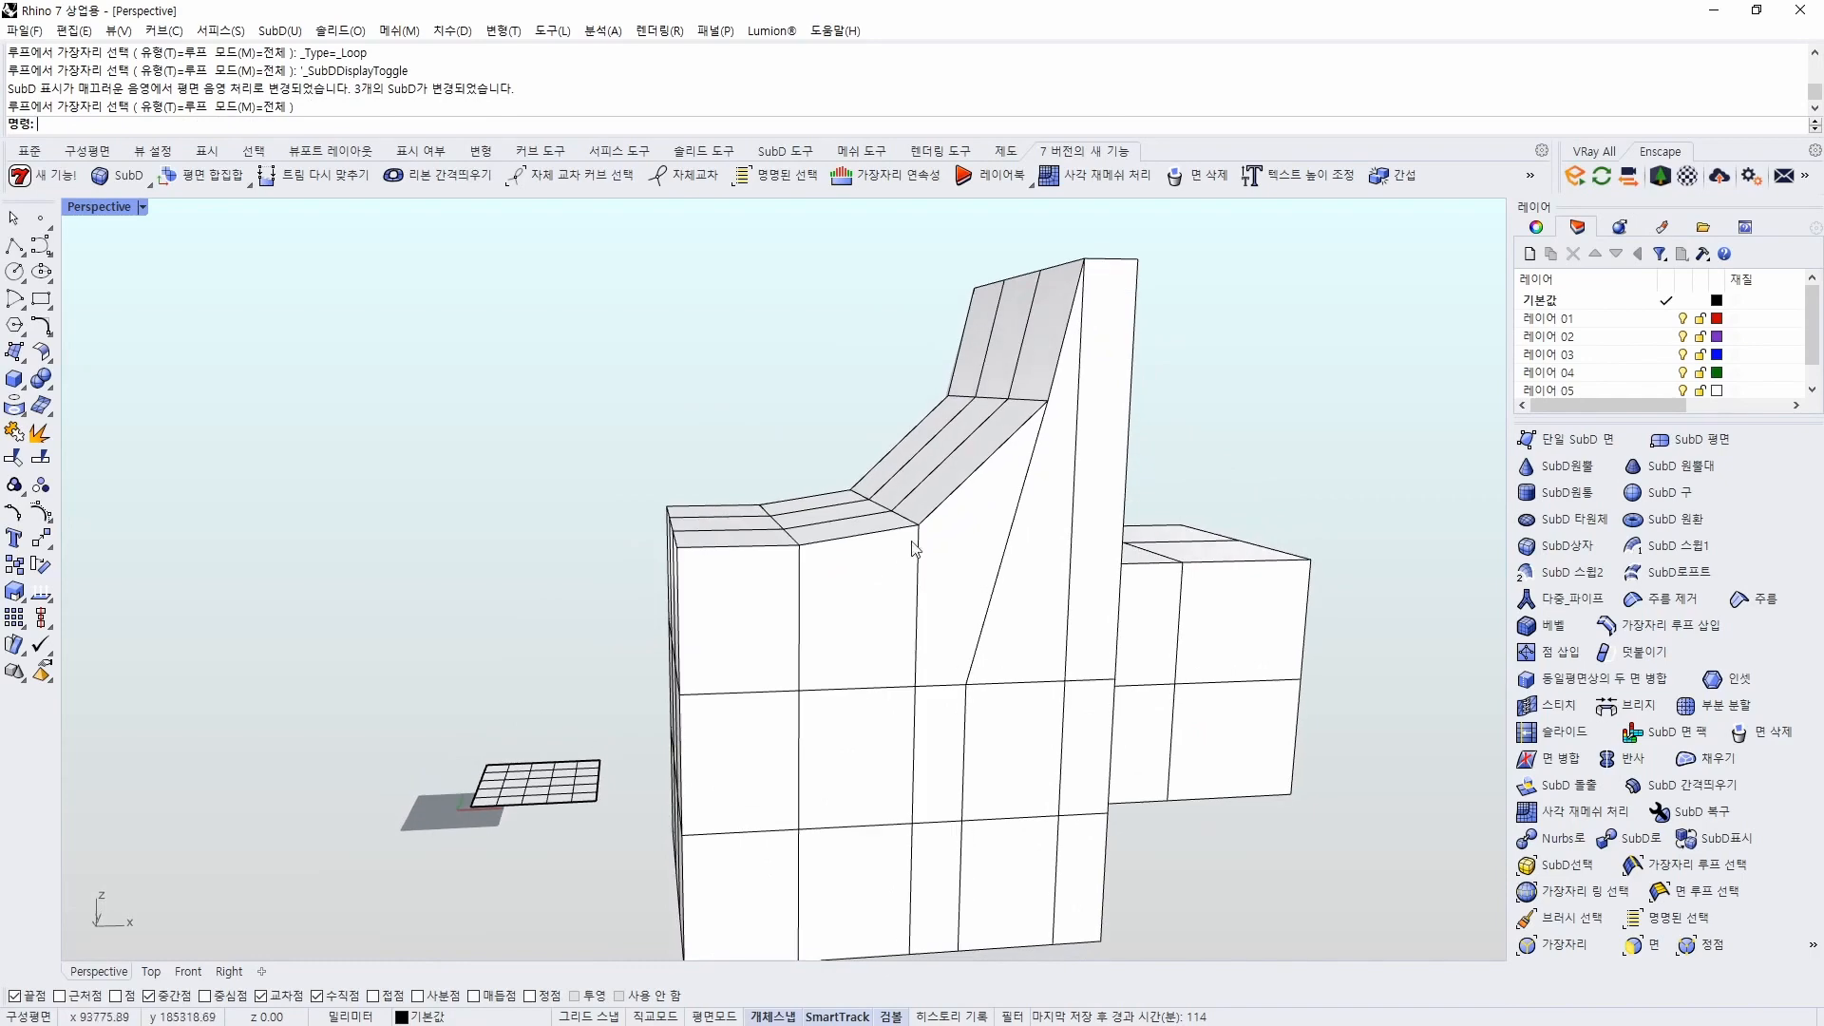
{"action": "right_click_drag", "start_coordinate": [846, 522], "coordinate": [885, 568]}
{"action": "left_click", "coordinate": [943, 567], "text": "ctrl+shift"}
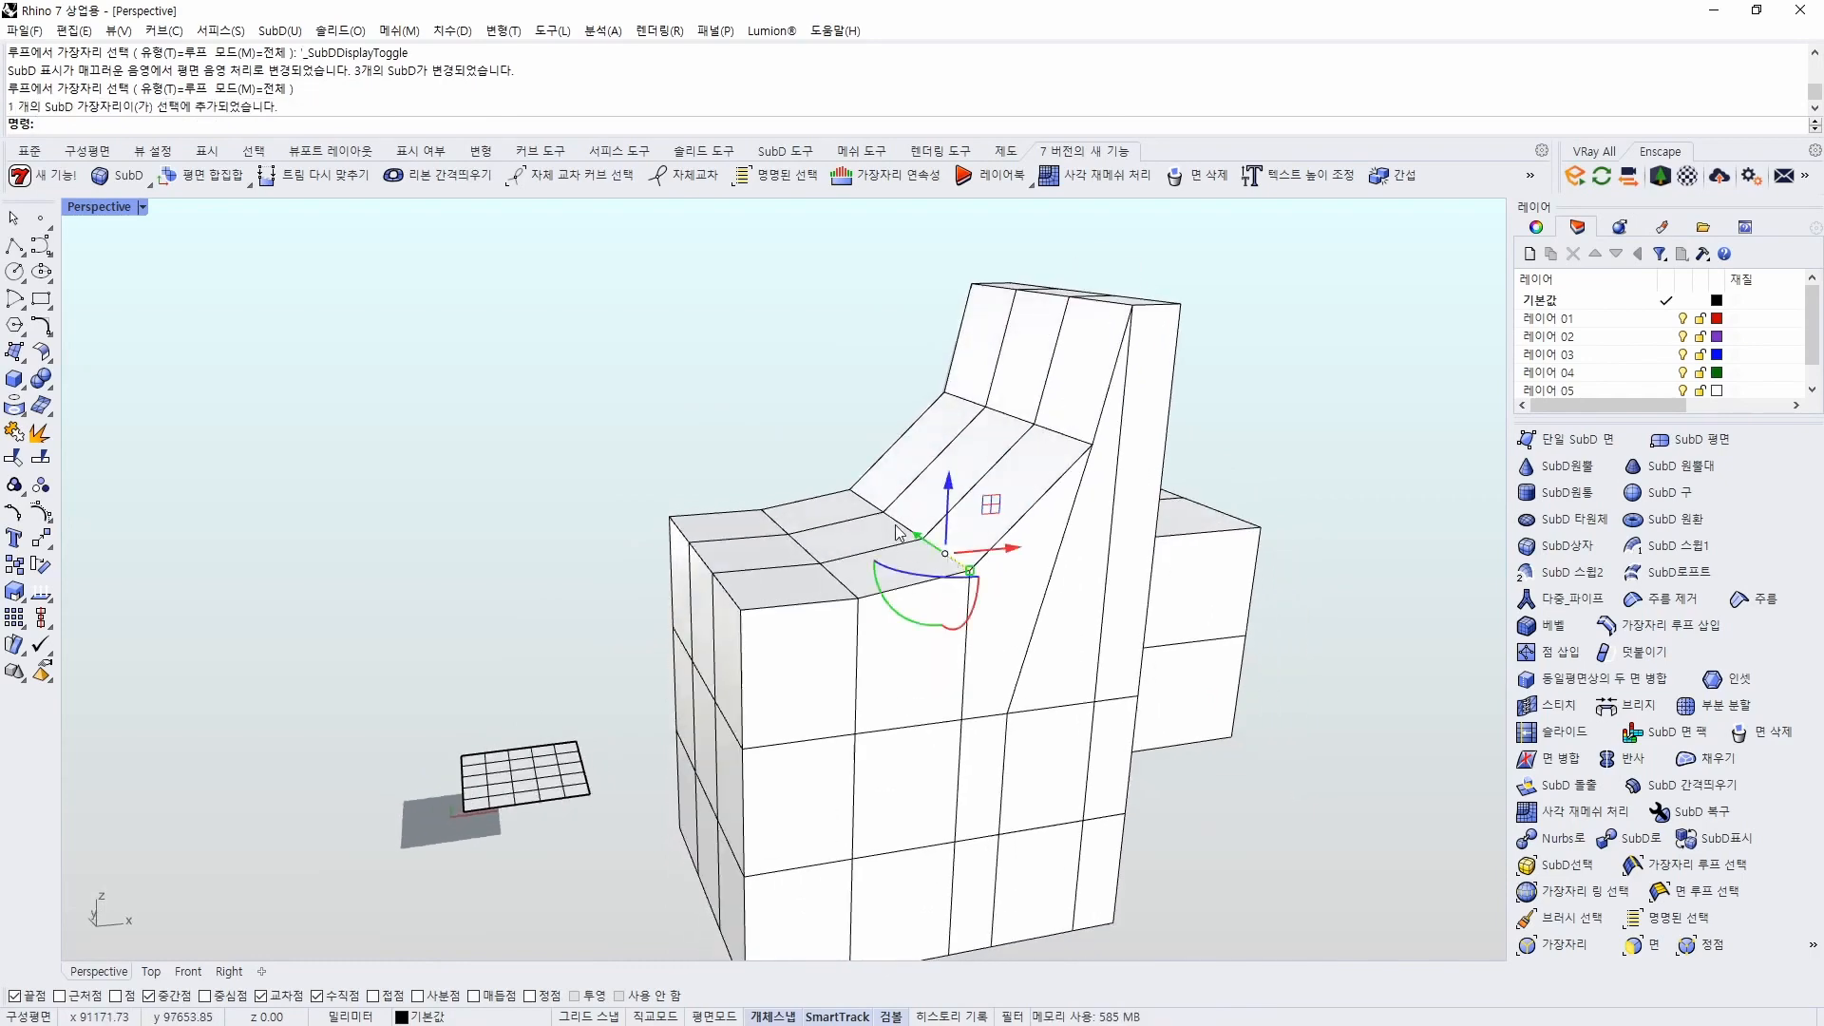
{"action": "left_click", "coordinate": [897, 526], "text": "ctrl+shift"}
{"action": "left_click", "coordinate": [868, 504], "text": "ctrl+shift"}
{"action": "left_click_drag", "start_coordinate": [898, 453], "coordinate": [899, 468]}
{"action": "key", "text": "Escape"}
Switch the SubD objects to smooth display and examine the chair-like form from several sides
{"action": "right_click_drag", "start_coordinate": [836, 623], "coordinate": [973, 696]}
{"action": "key", "text": "Tab"}
{"action": "right_click_drag", "start_coordinate": [1081, 741], "coordinate": [754, 536]}
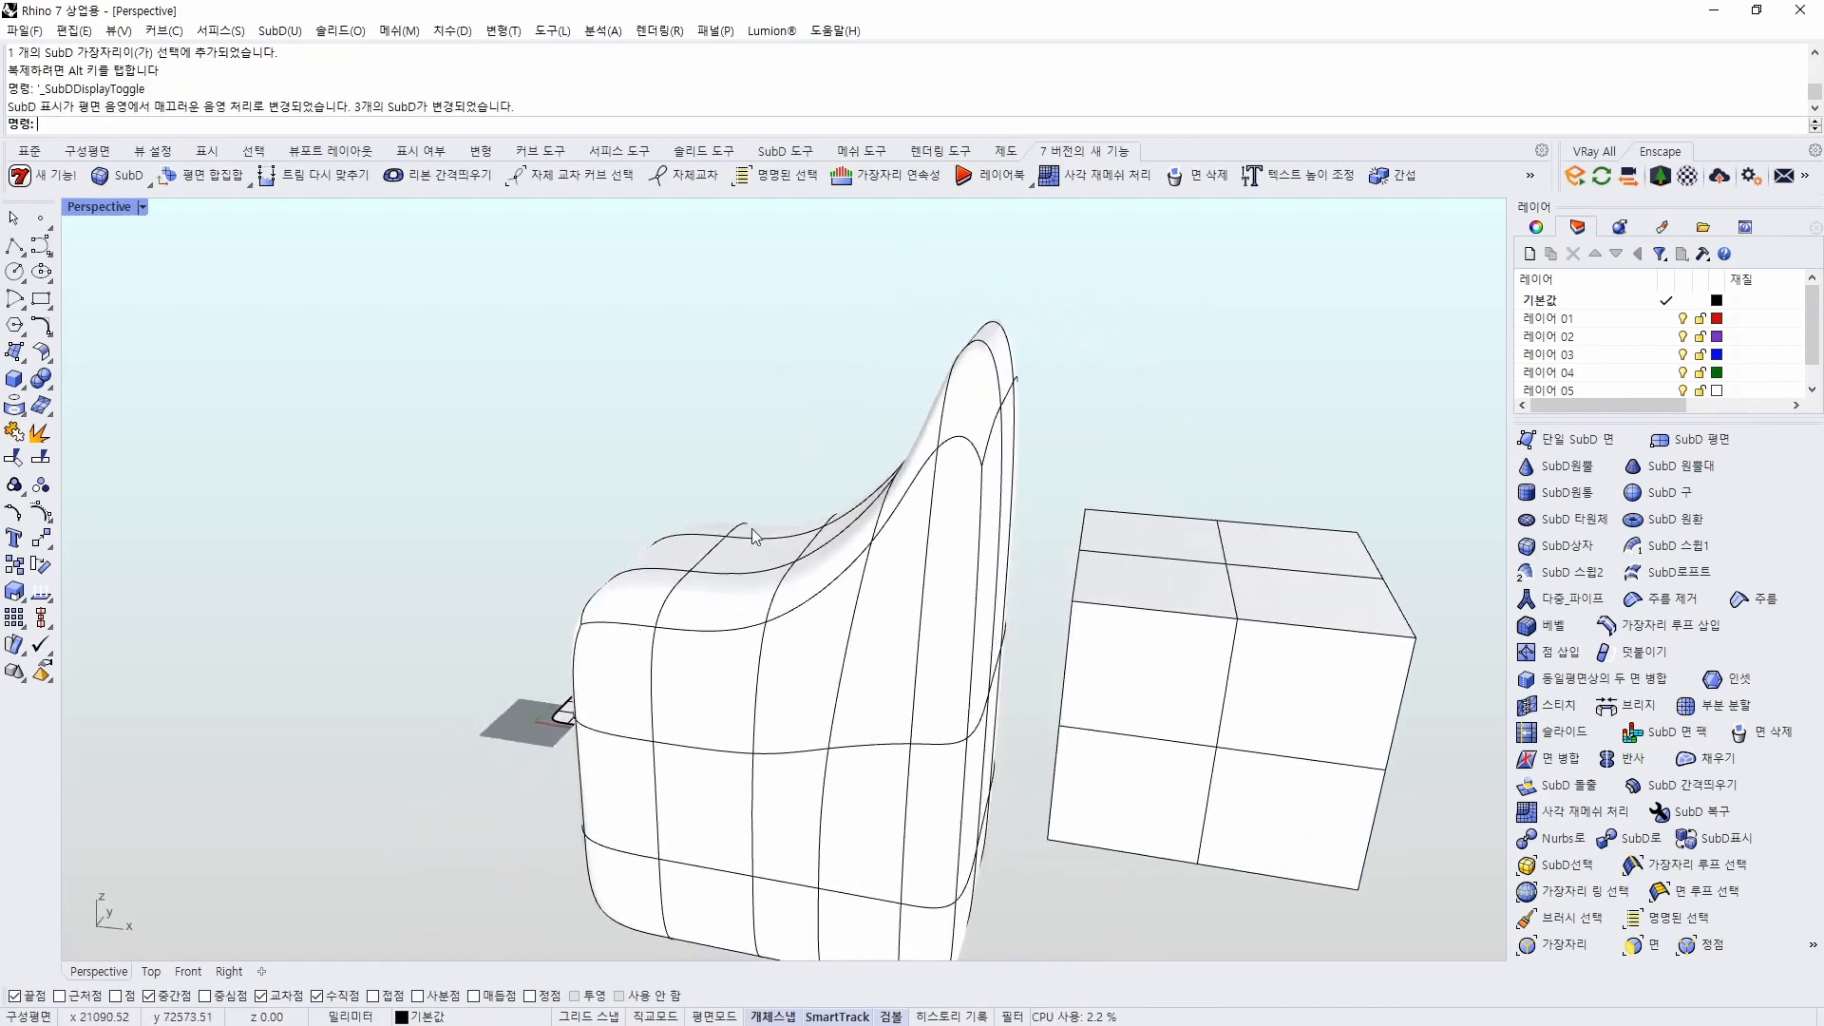
{"action": "right_click_drag", "start_coordinate": [748, 652], "coordinate": [1039, 744]}
{"action": "right_click_drag", "start_coordinate": [908, 499], "coordinate": [1067, 684]}
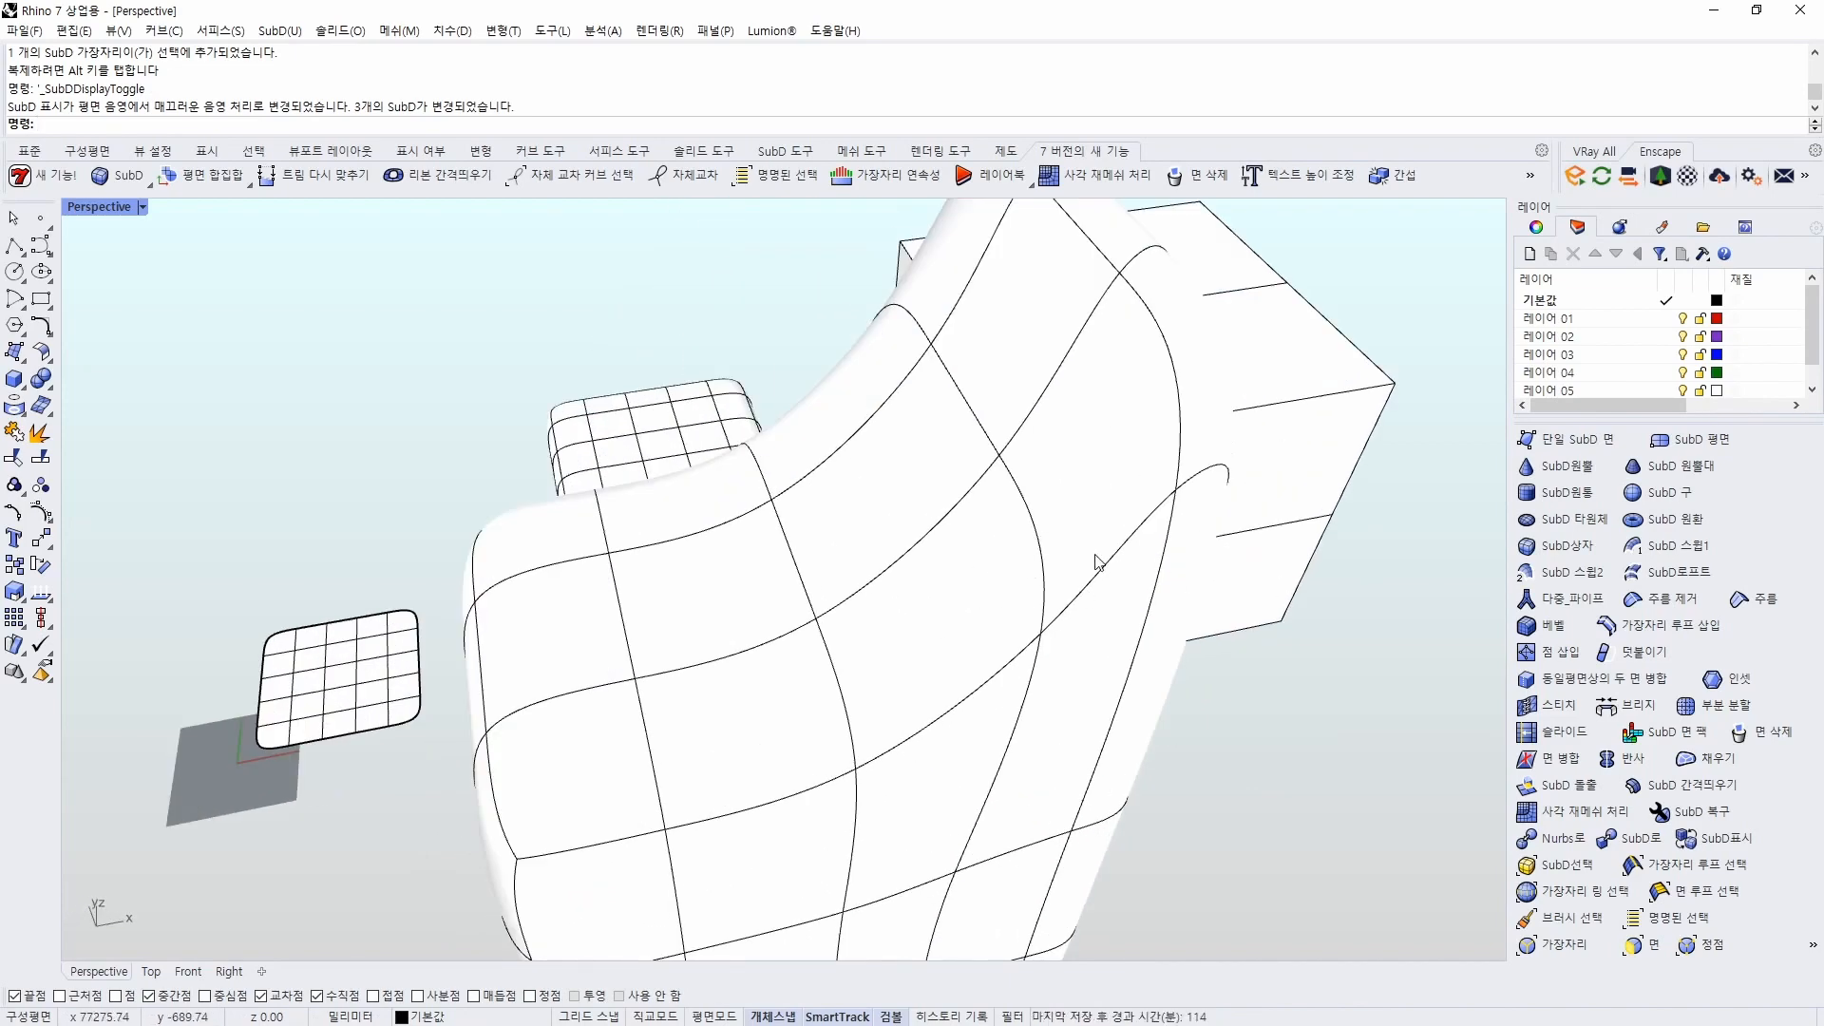
{"action": "right_click_drag", "start_coordinate": [823, 554], "coordinate": [997, 705]}
Drop the Crease command and delete the chair-like SubD object
{"action": "type", "text": "Crease"}
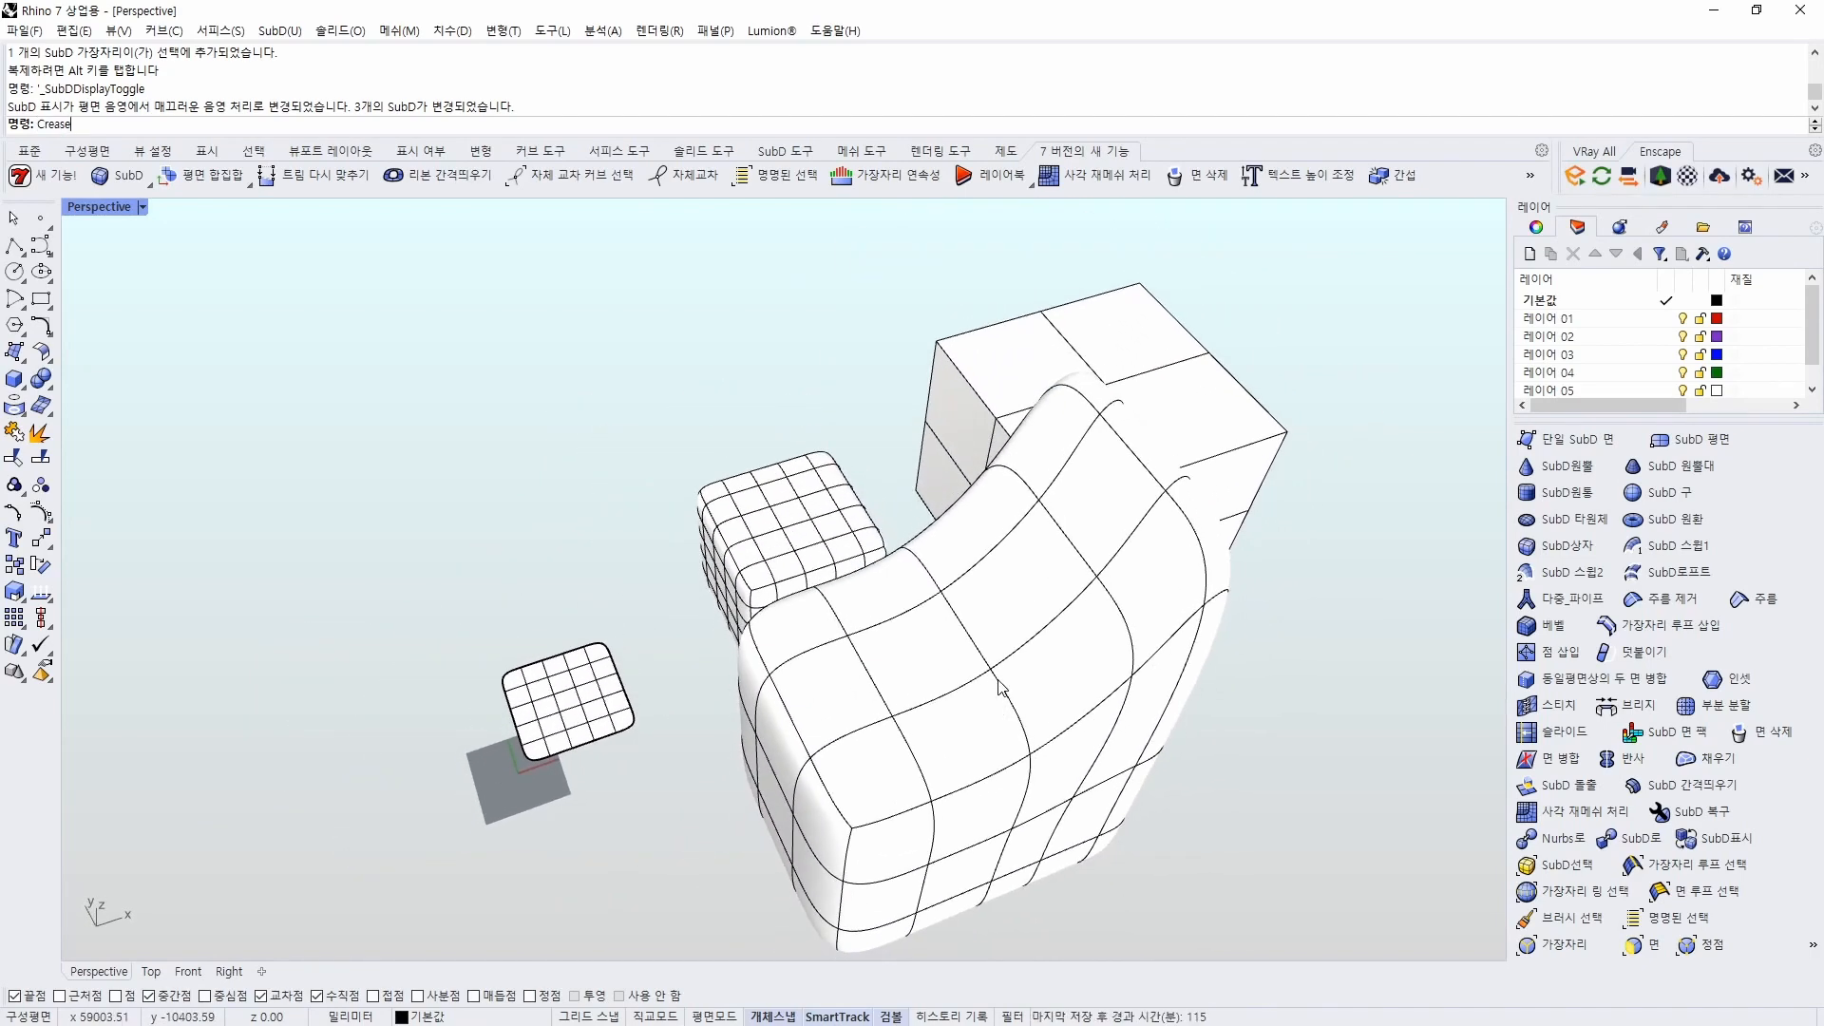
{"action": "key", "text": "Escape"}
{"action": "left_click", "coordinate": [1001, 686]}
{"action": "key", "text": "Delete"}
Create a new SubD box with 3 faces each in X, Y and Z in the empty area in front of the smaller box
{"action": "scroll", "coordinate": [978, 665], "scroll_direction": "up", "scroll_amount": 8}
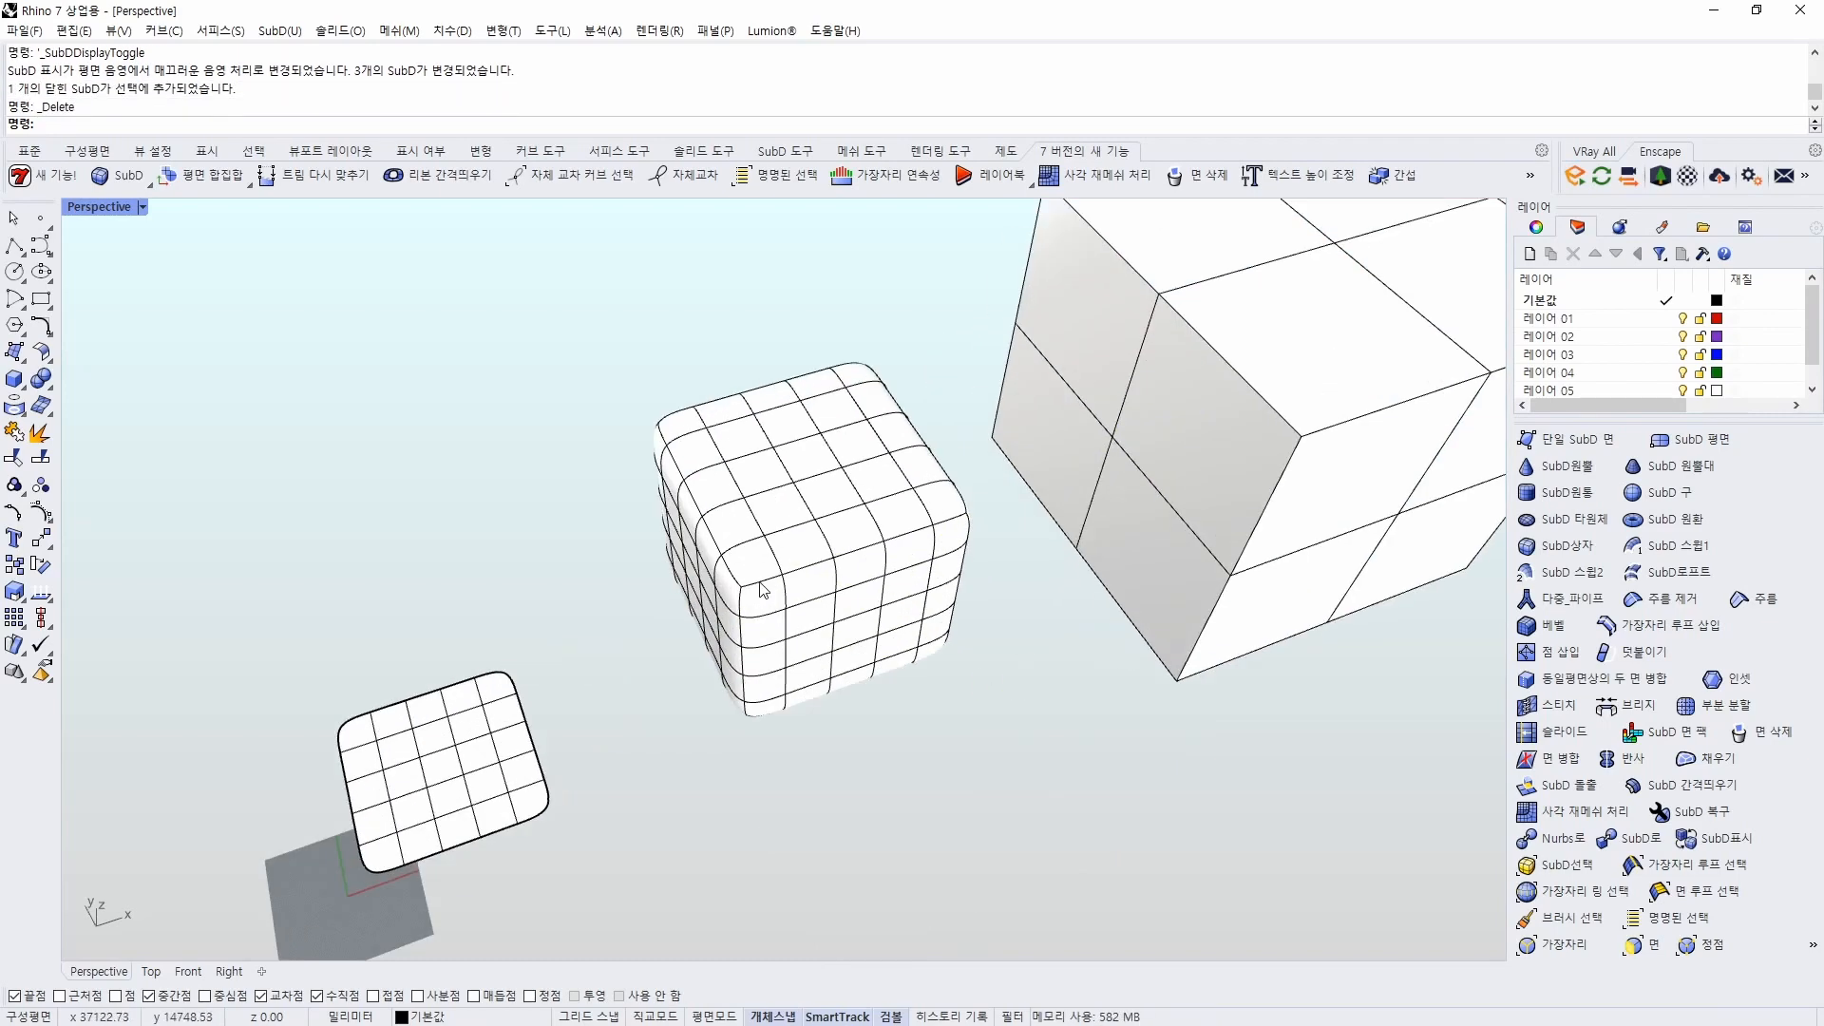
{"action": "scroll", "coordinate": [988, 617], "scroll_direction": "down", "scroll_amount": 8}
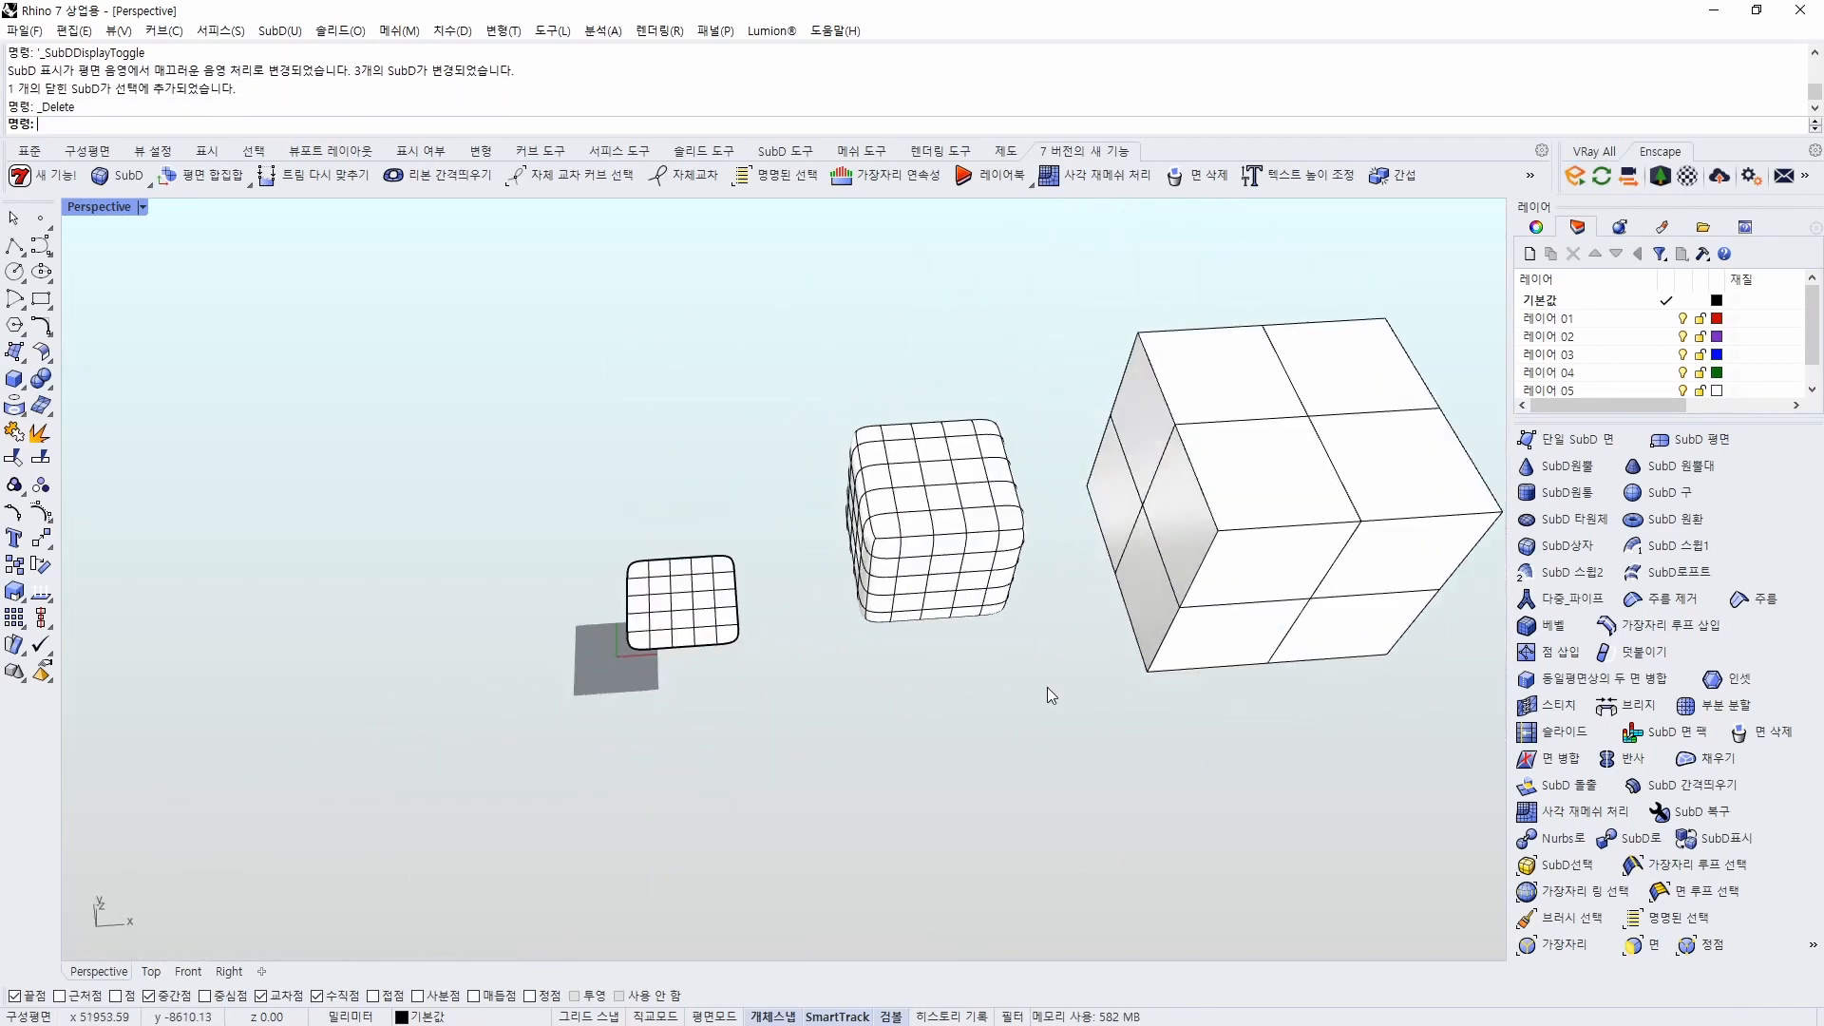
{"action": "type", "text": "SubD"}
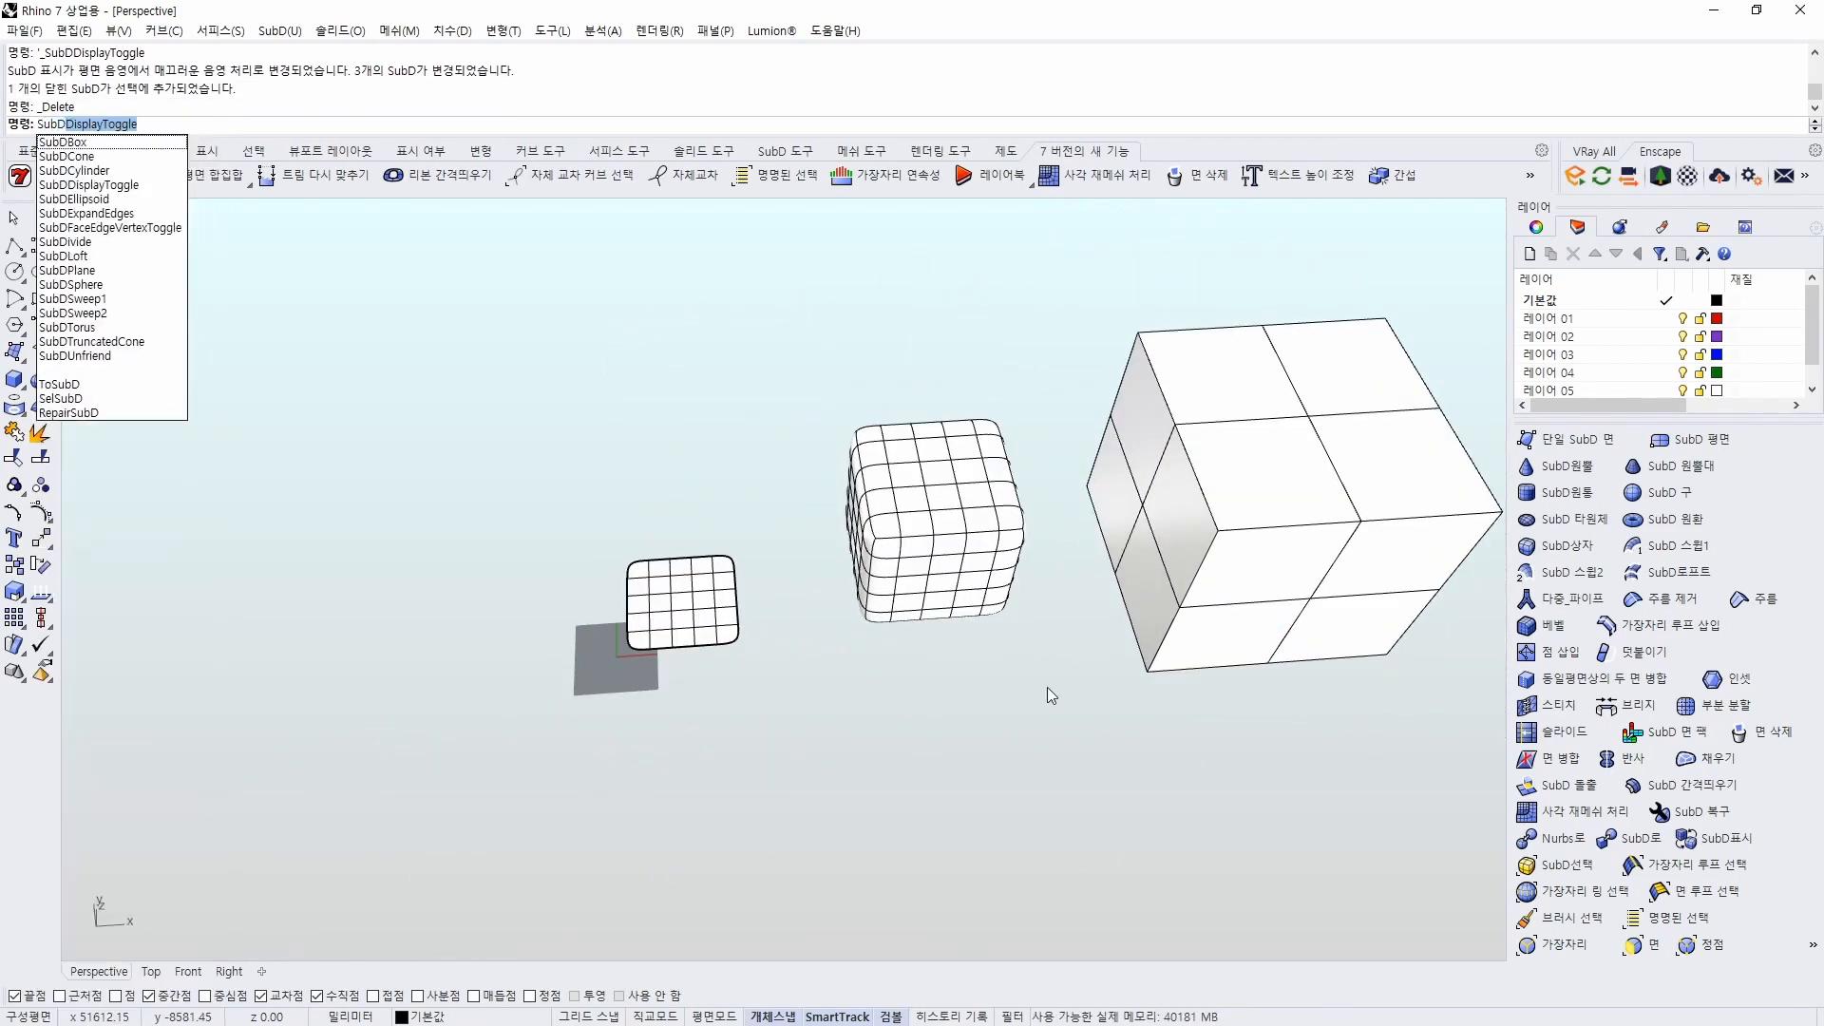
{"action": "type", "text": "Box"}
{"action": "key", "text": "Return"}
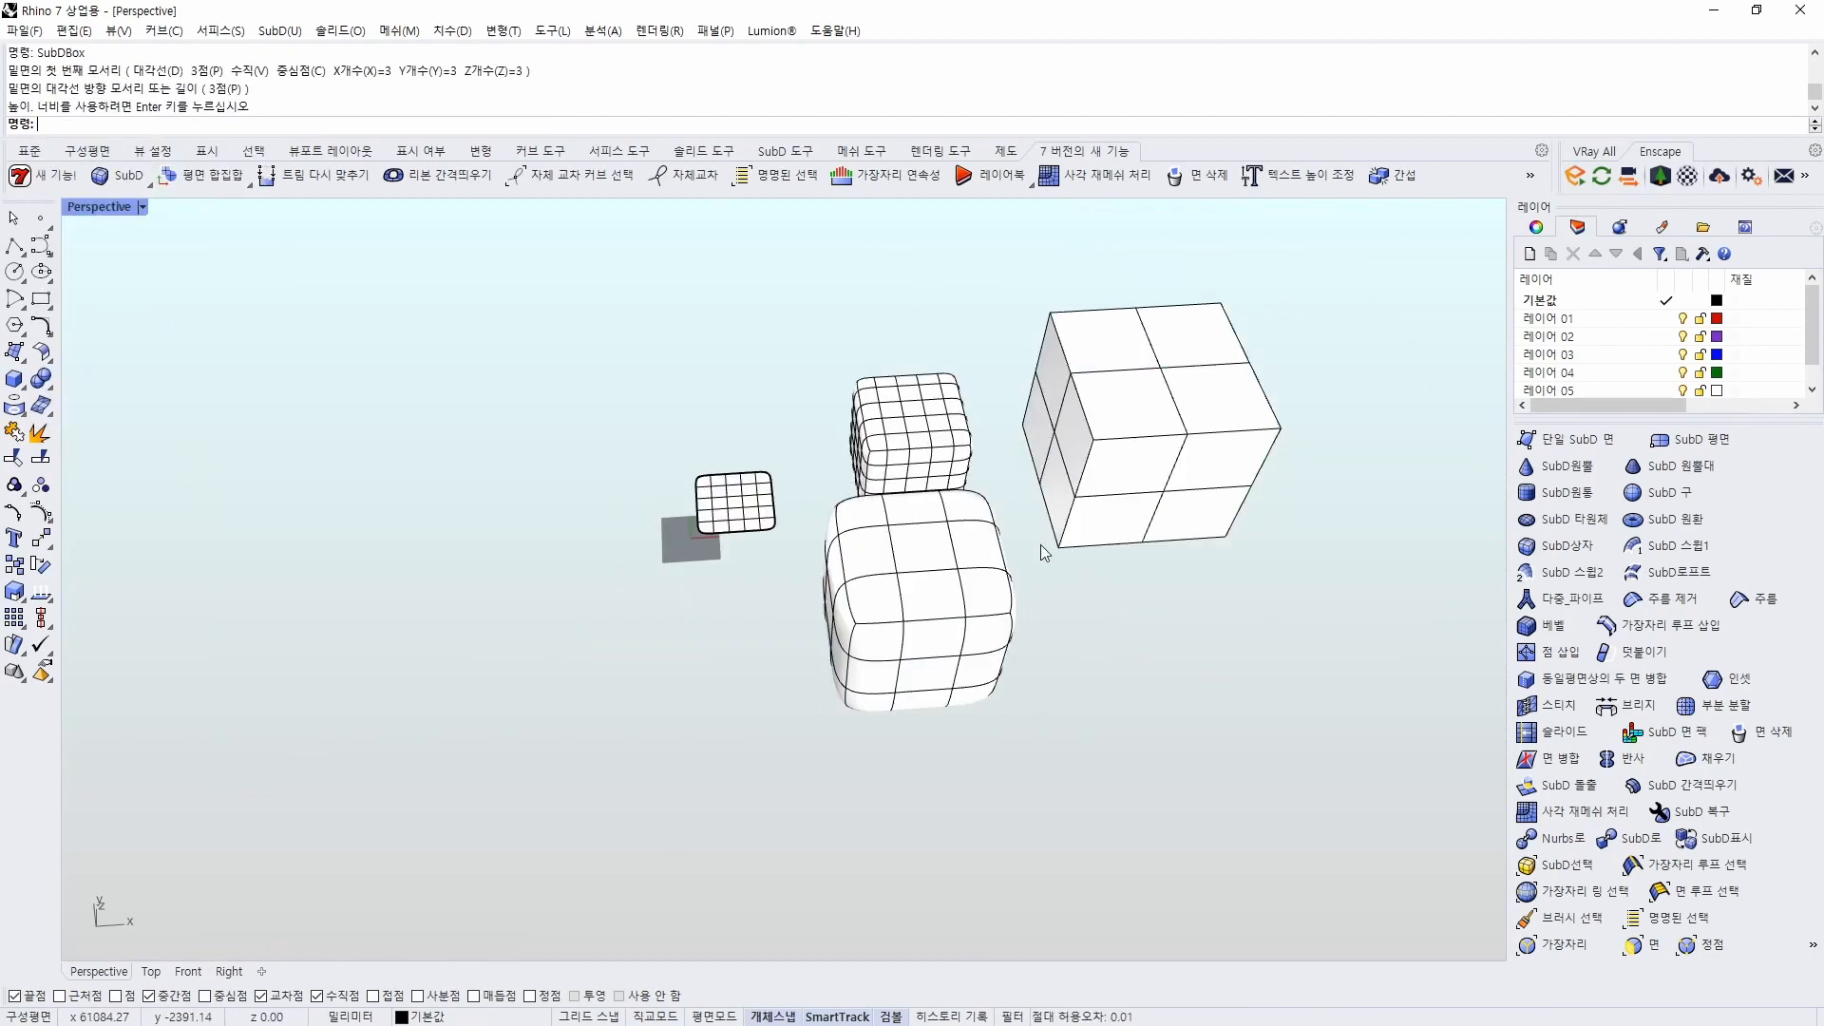
{"action": "scroll", "coordinate": [1014, 574], "scroll_direction": "up", "scroll_amount": 6}
{"action": "right_click_drag", "start_coordinate": [883, 736], "coordinate": [967, 677]}
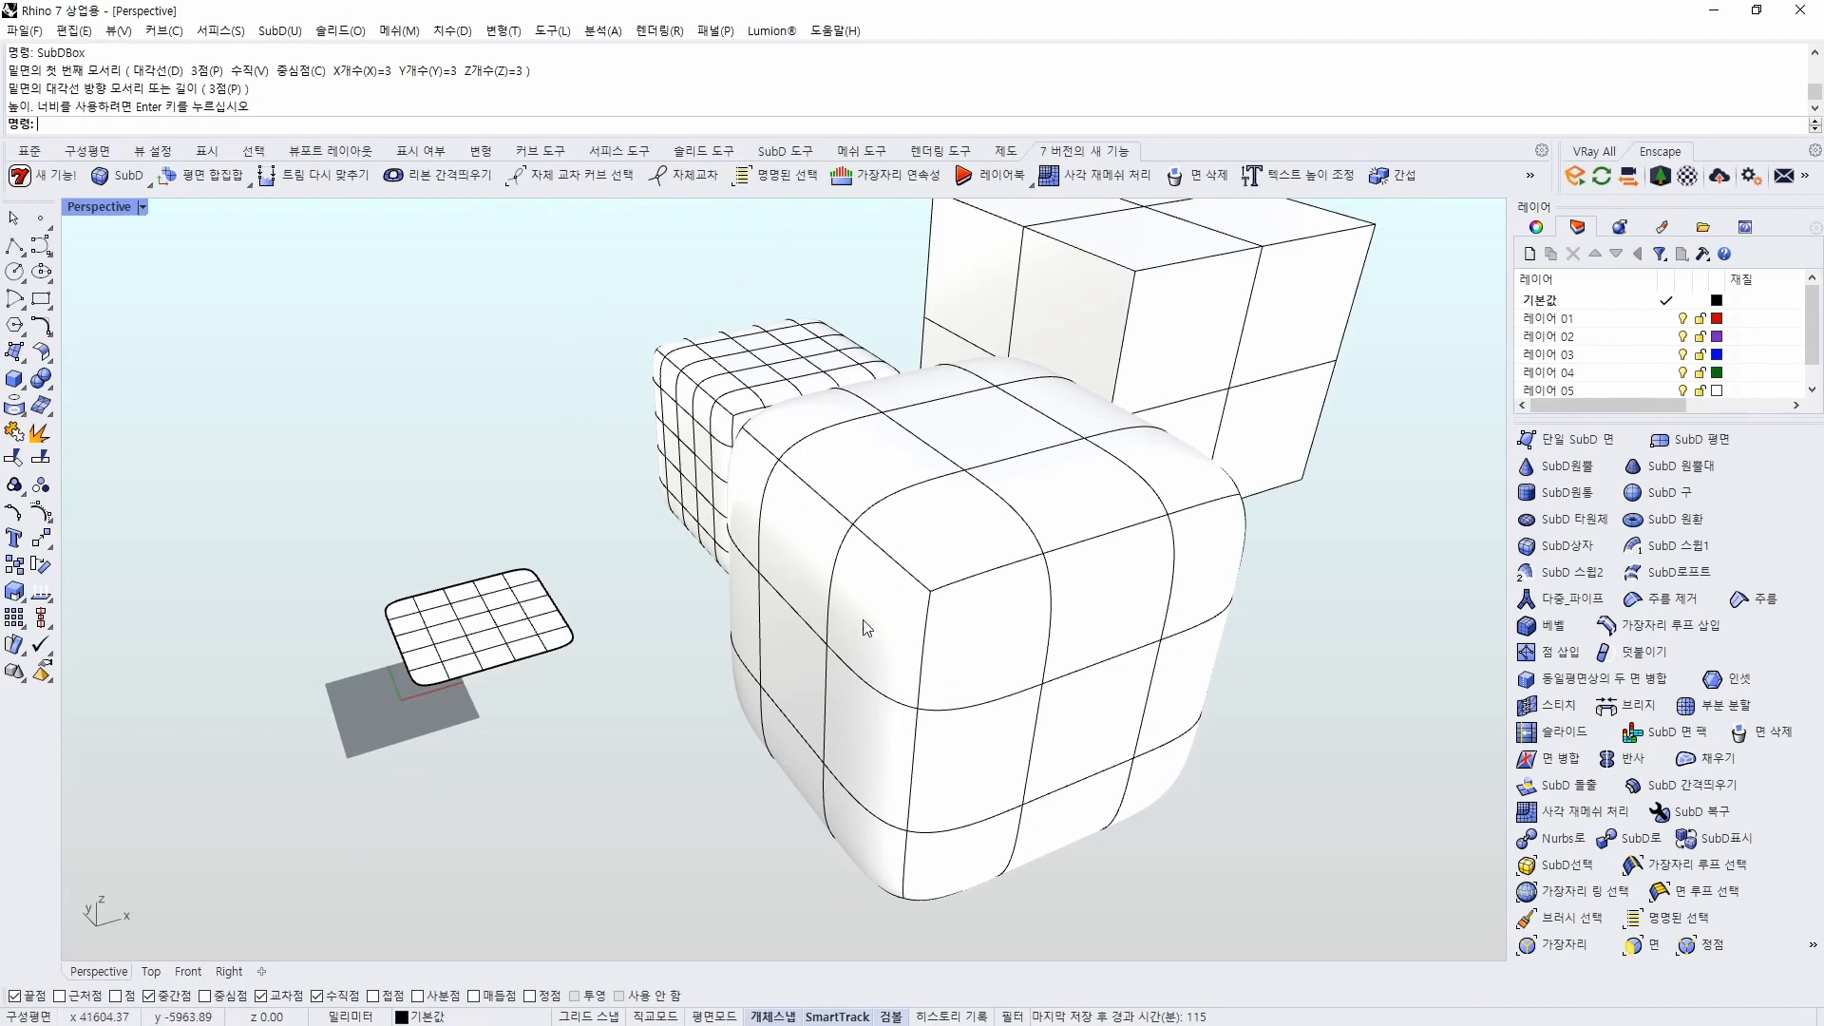
{"action": "right_click_drag", "start_coordinate": [1019, 680], "coordinate": [725, 669]}
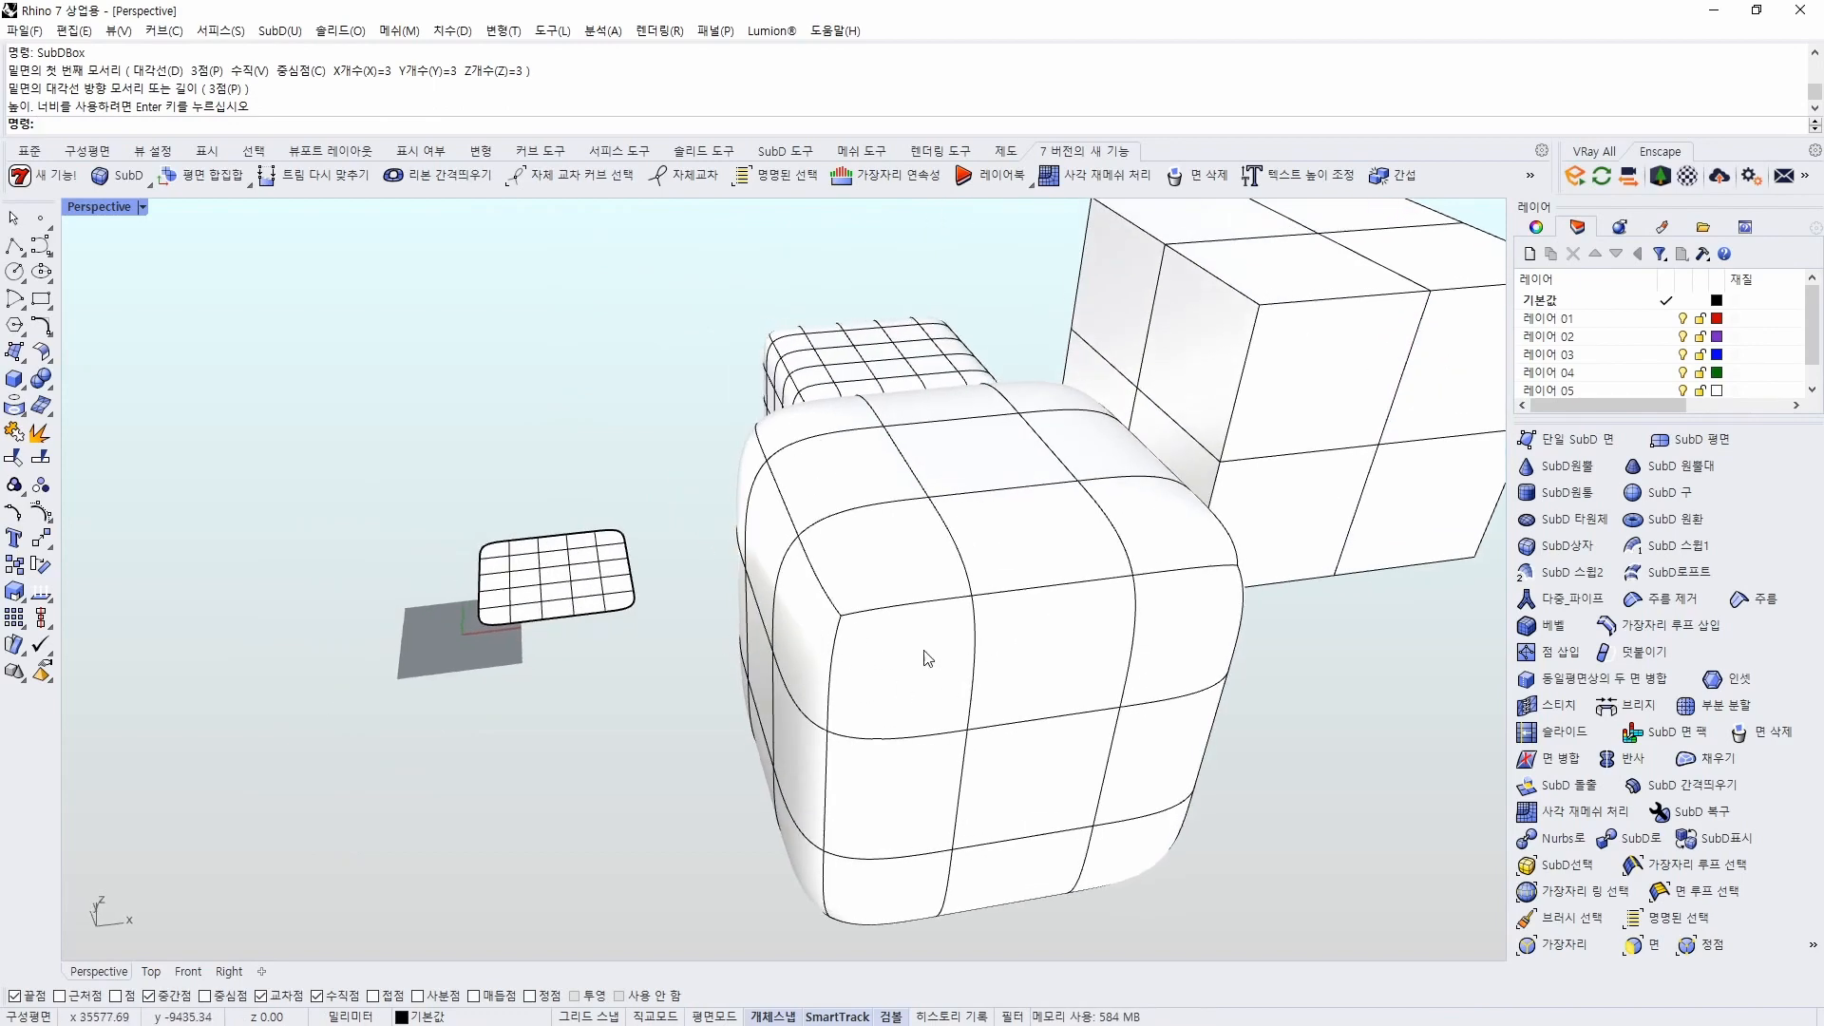
Crease the edge loop around the side face of the 3×3×3 SubD box that faces the small SubD plane
{"action": "right_click_drag", "start_coordinate": [941, 655], "coordinate": [902, 673]}
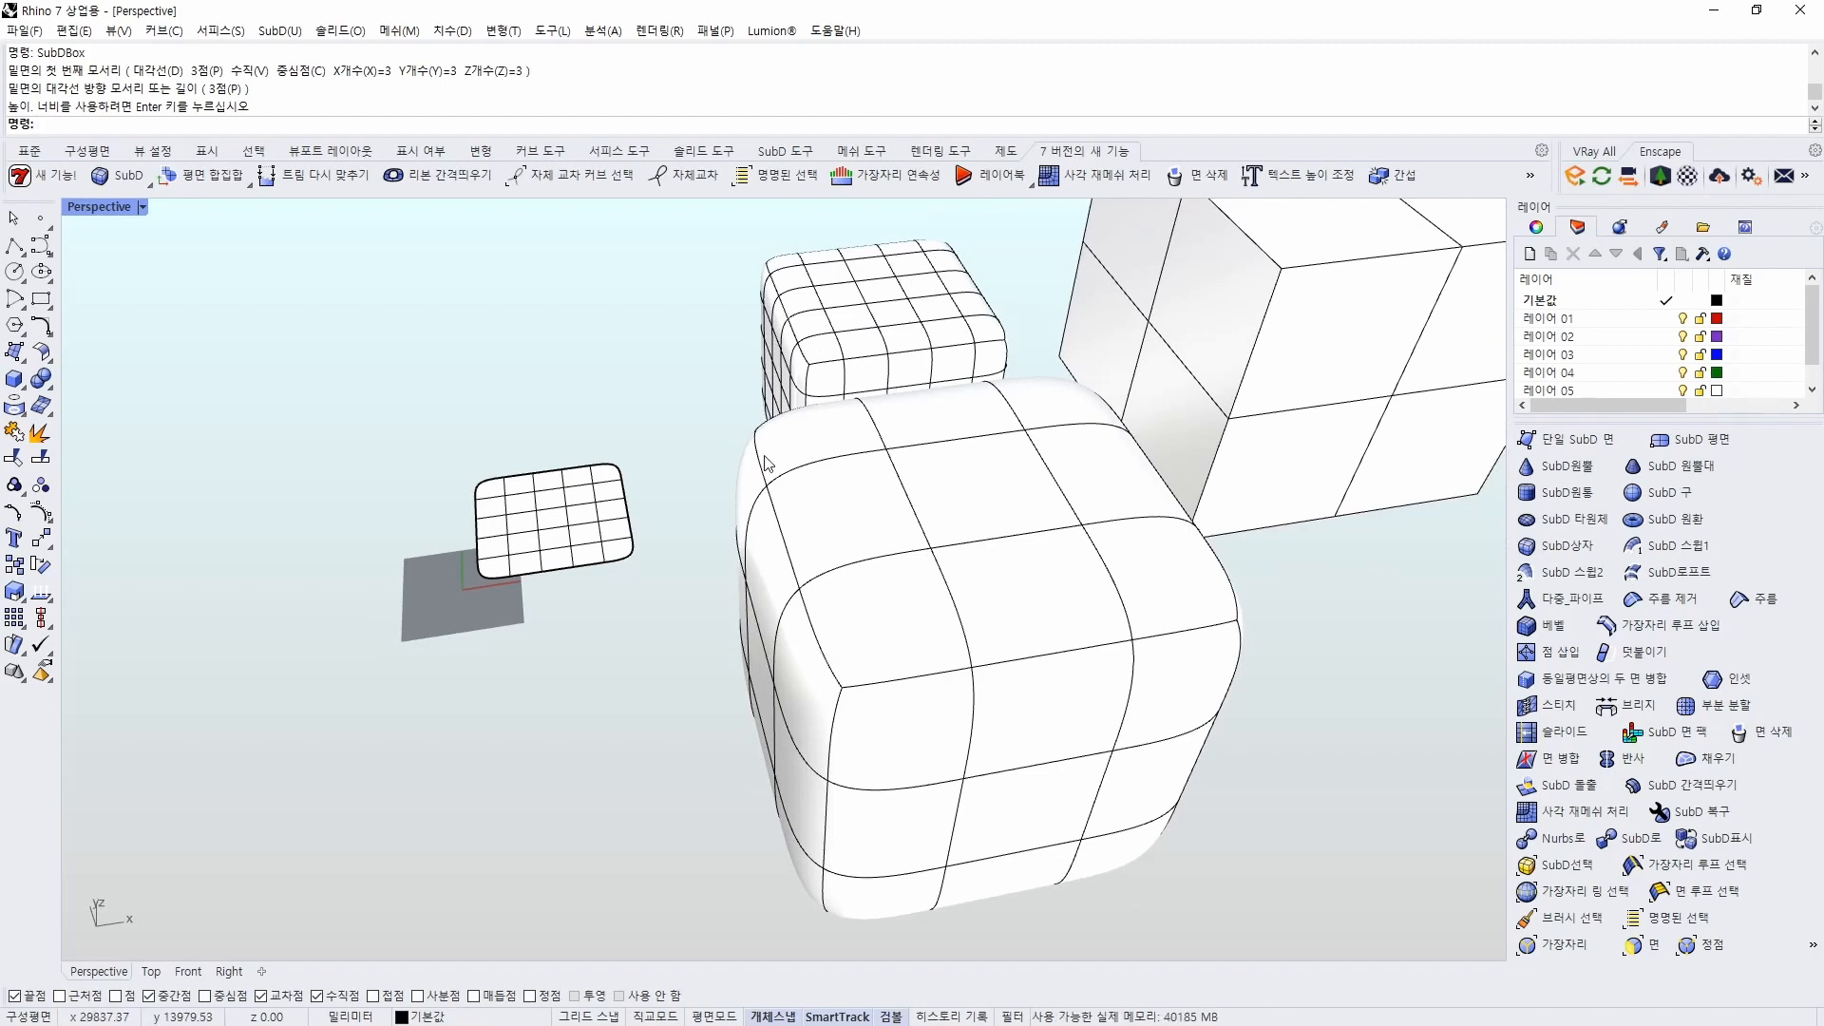
{"action": "right_click_drag", "start_coordinate": [844, 825], "coordinate": [941, 786]}
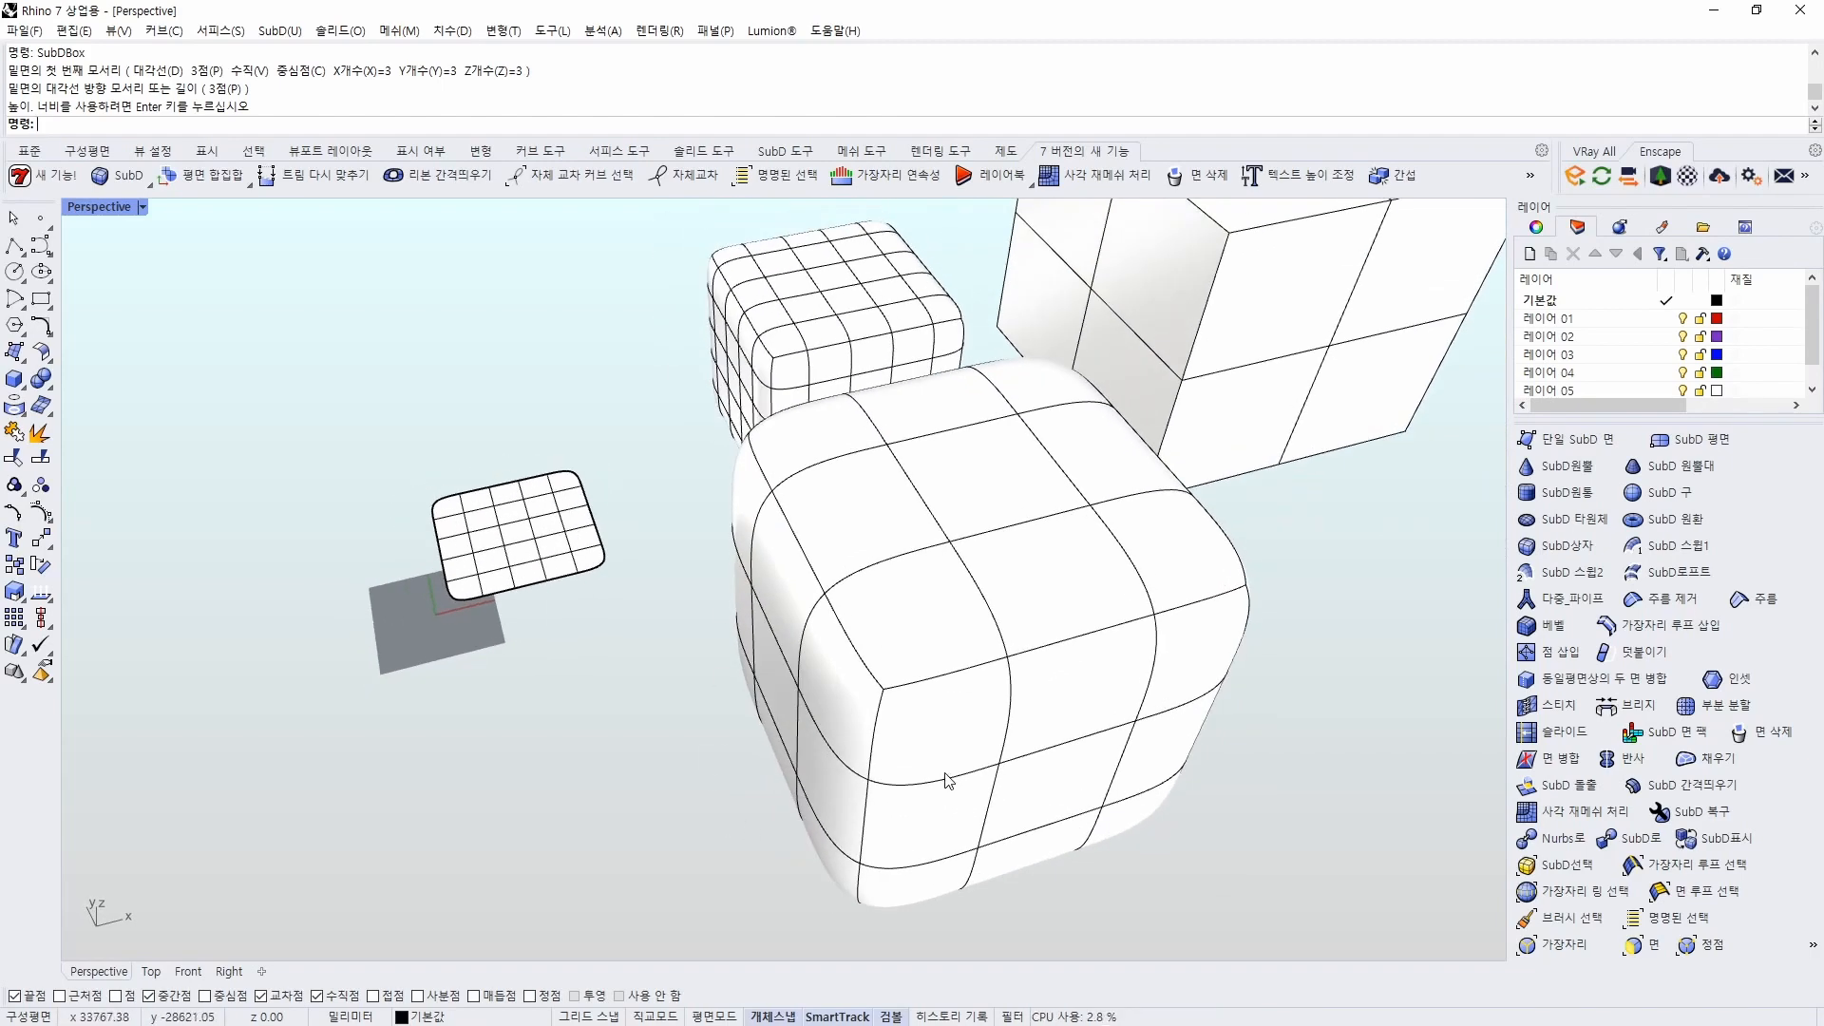
{"action": "type", "text": "Crease"}
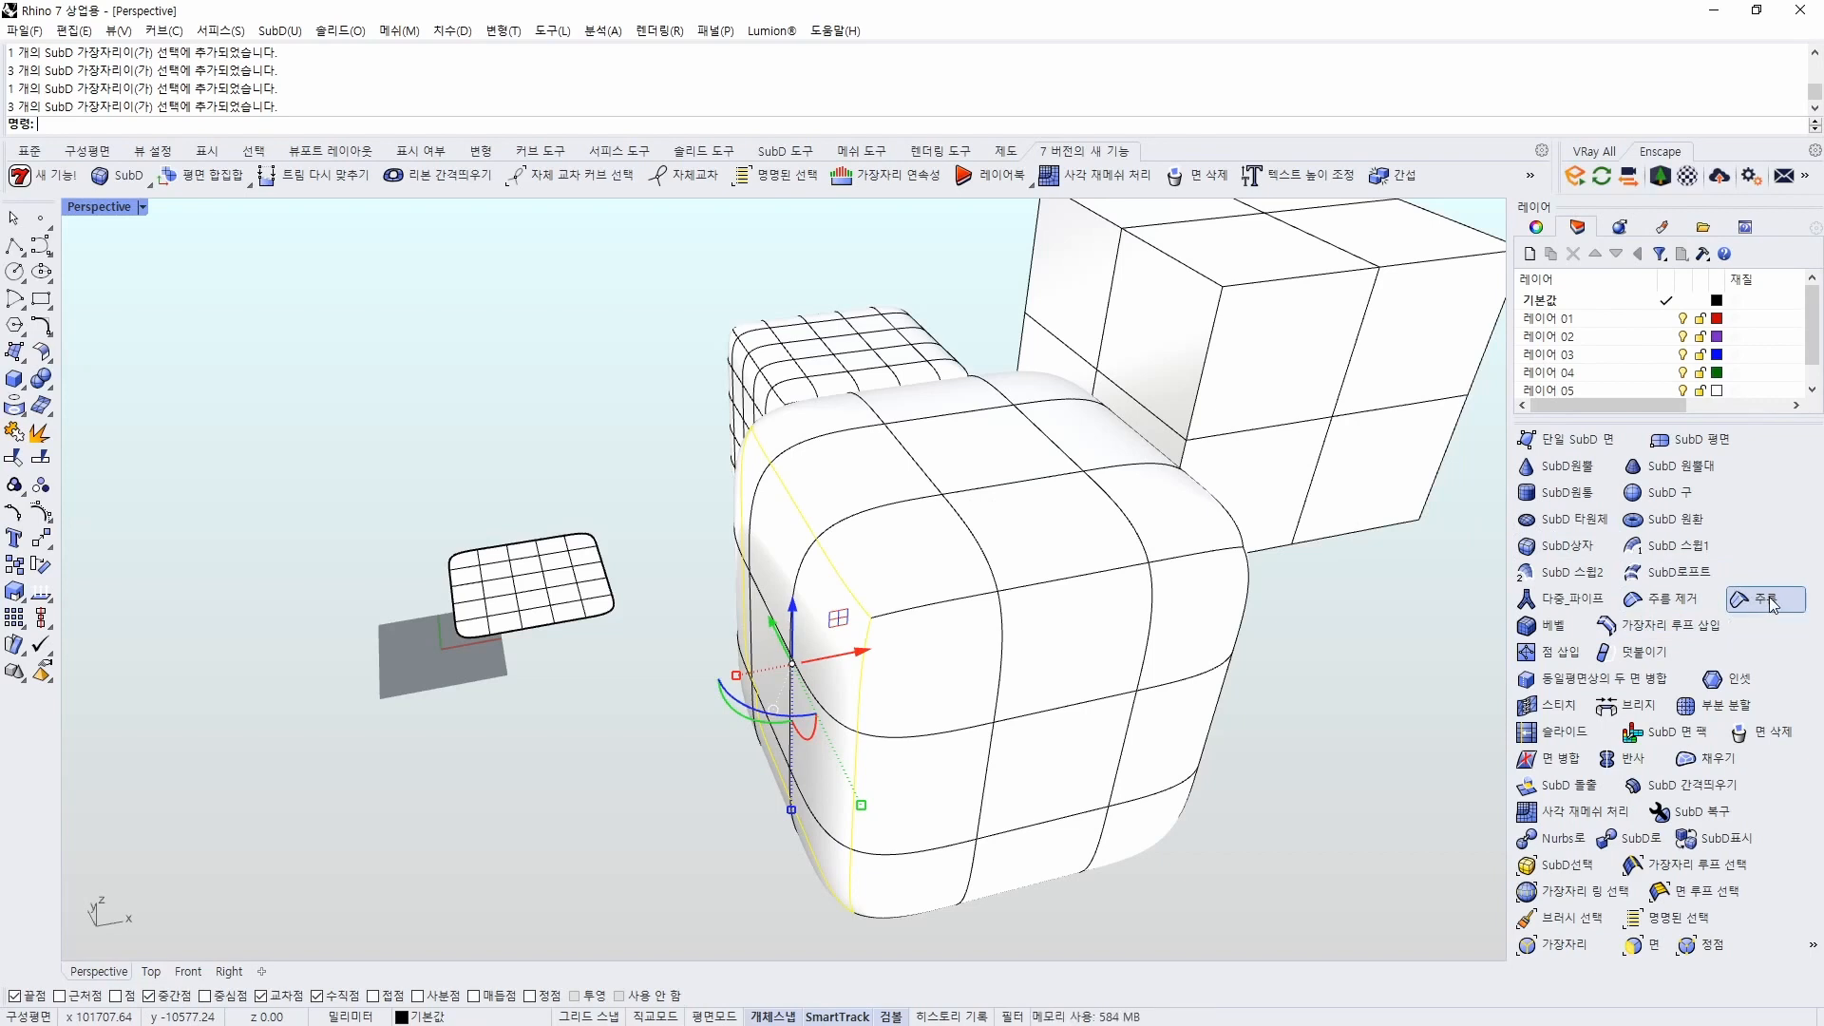
{"action": "left_click", "coordinate": [1771, 602]}
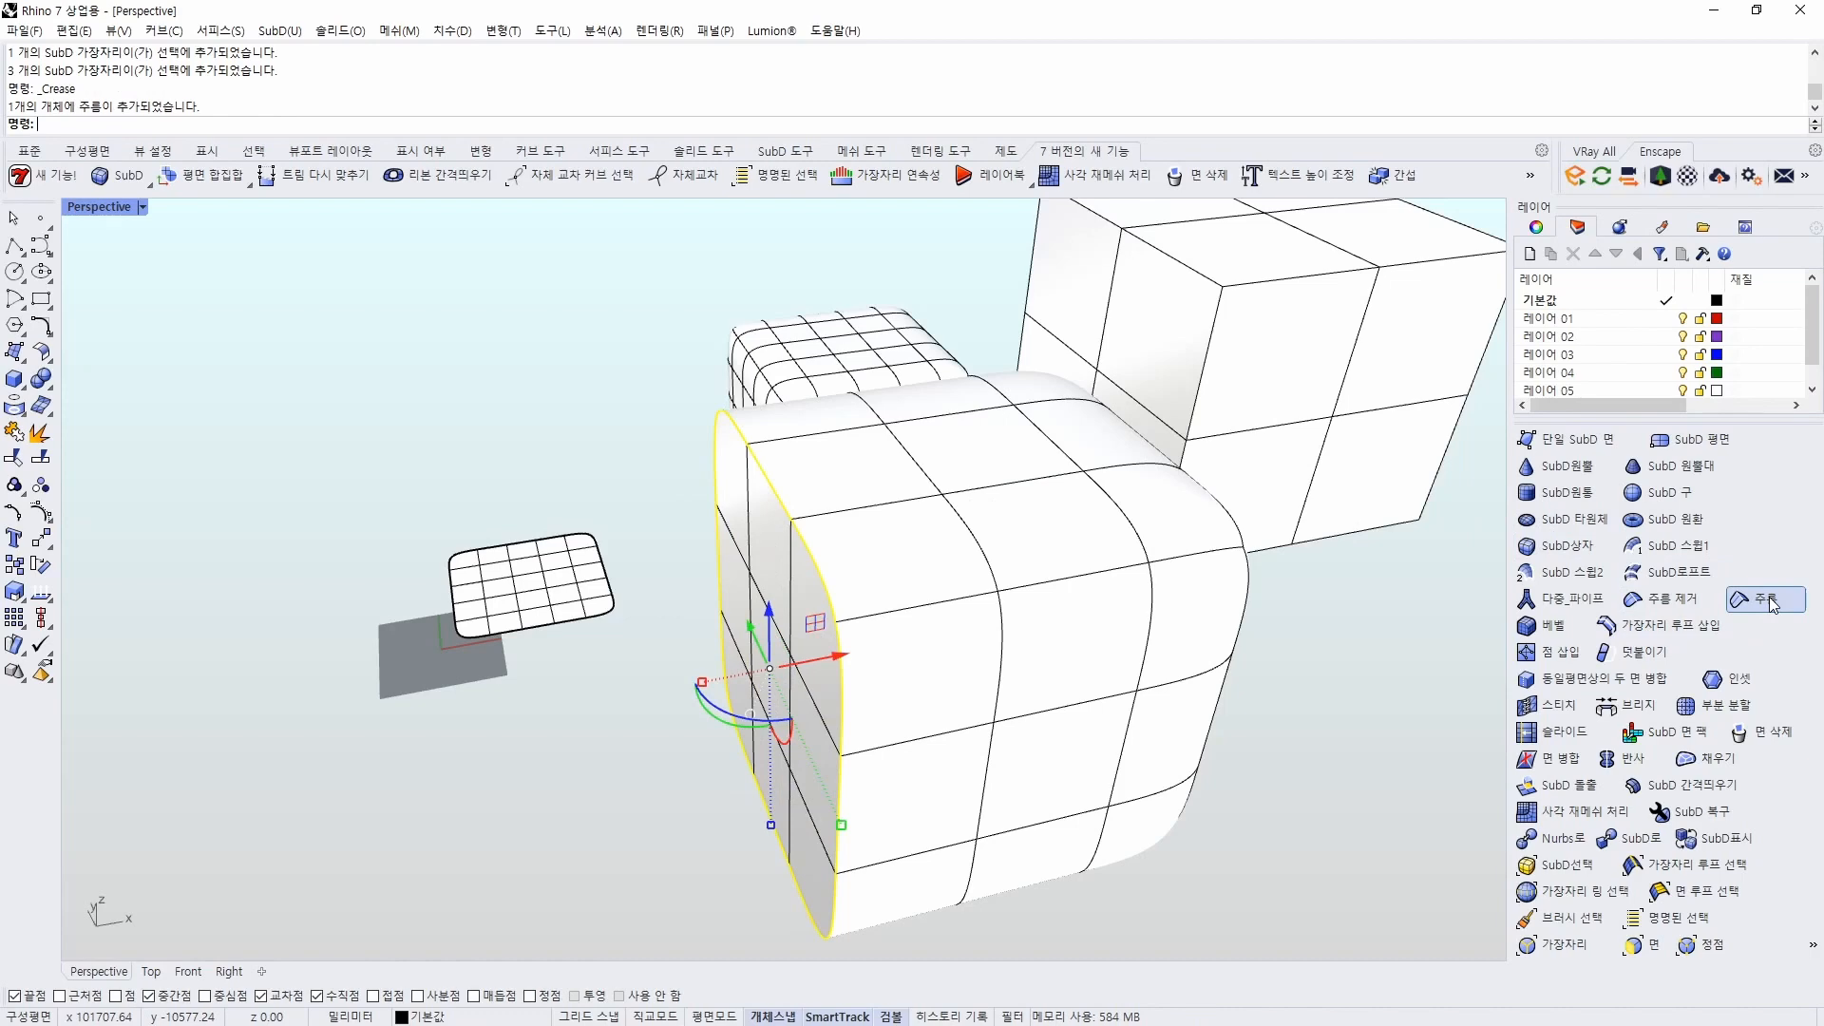
{"action": "left_click", "coordinate": [1298, 757]}
Compare flat and smooth display of the creased SubD box and examine its creased side face
{"action": "right_click_drag", "start_coordinate": [1003, 737], "coordinate": [1034, 761]}
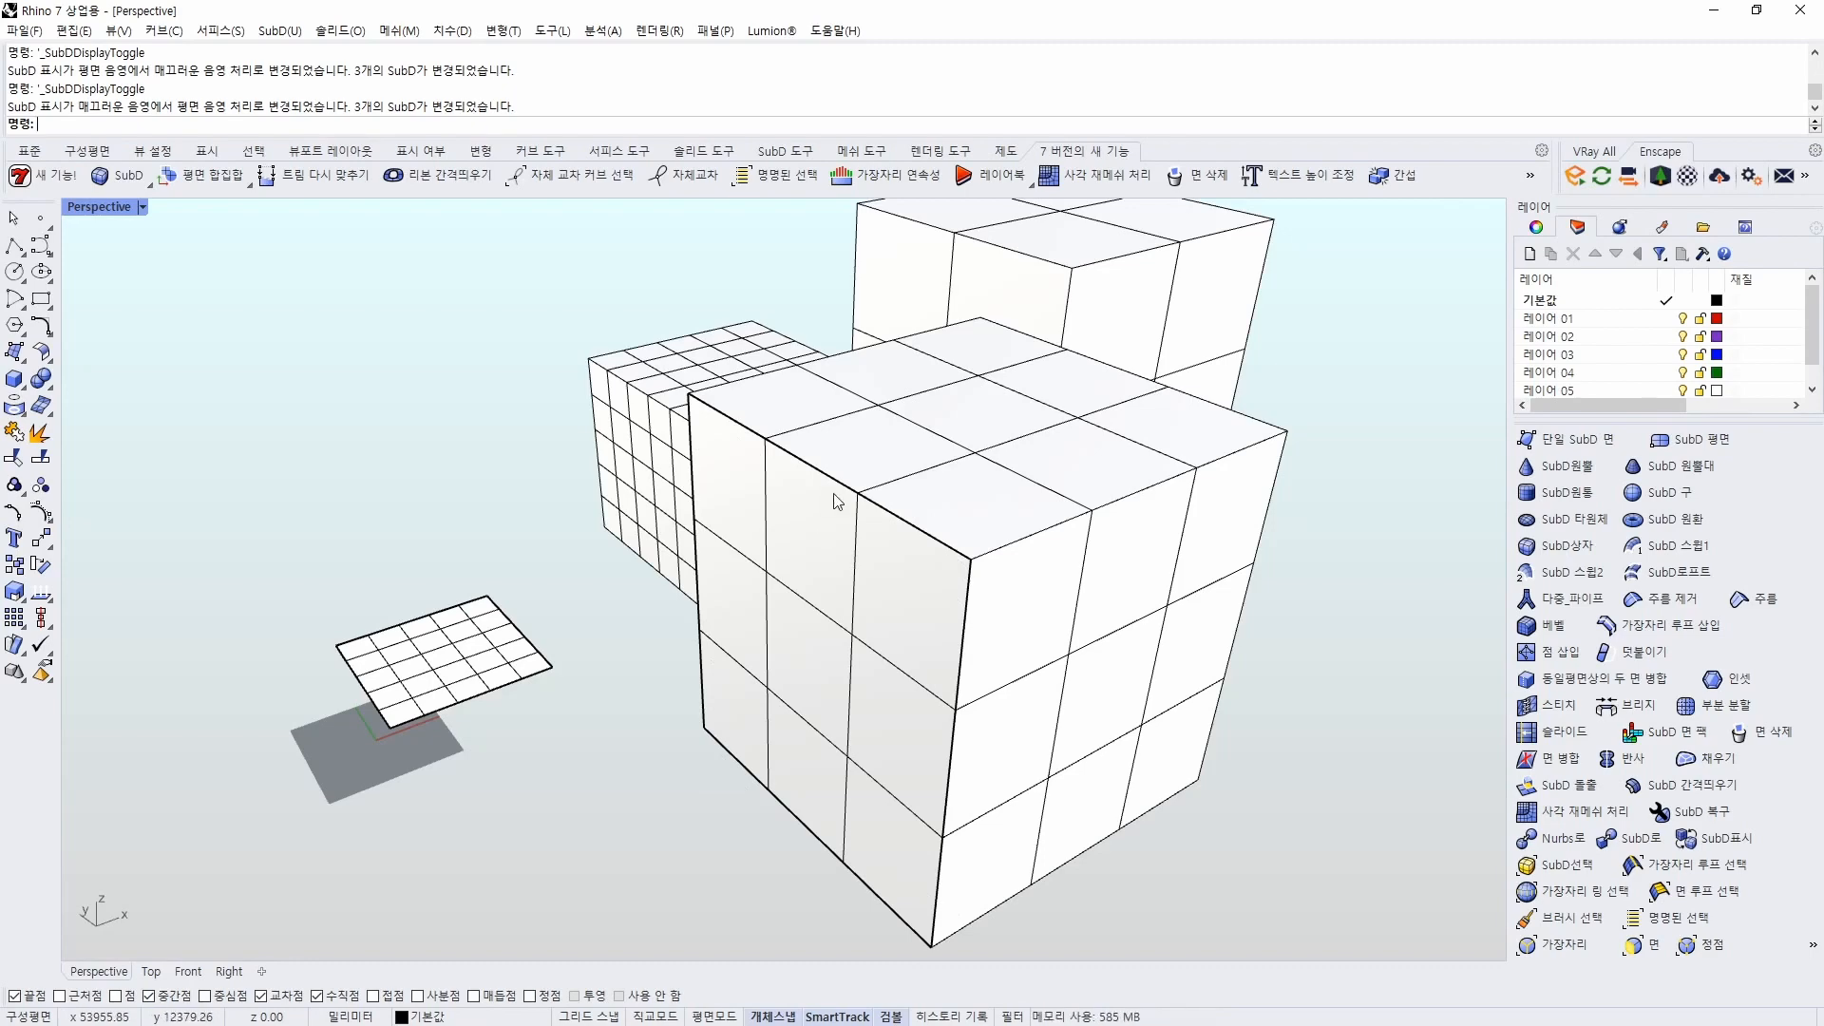
{"action": "key", "text": "Tab"}
{"action": "right_click_drag", "start_coordinate": [838, 504], "coordinate": [954, 683]}
{"action": "key", "text": "space"}
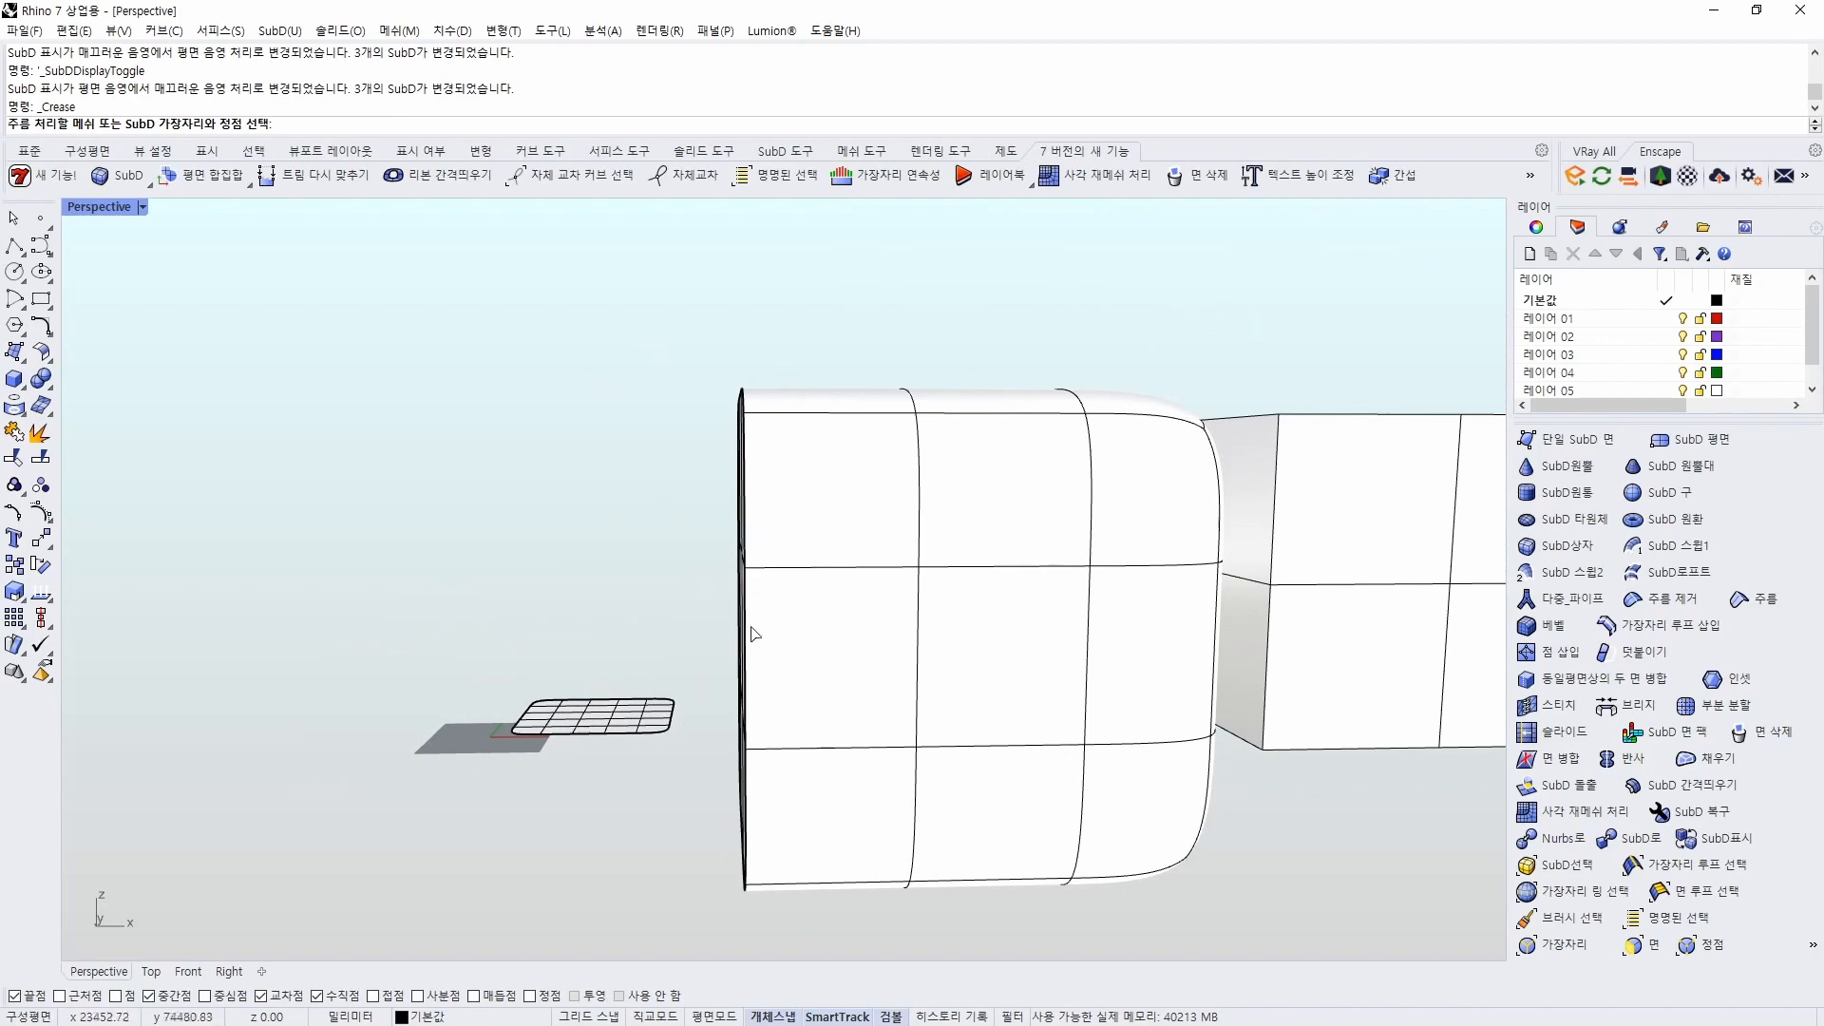
{"action": "right_click_drag", "start_coordinate": [750, 633], "coordinate": [855, 651]}
Leave the Crease command and undo the crease on the box's side face
{"action": "key", "text": "ctrl+z"}
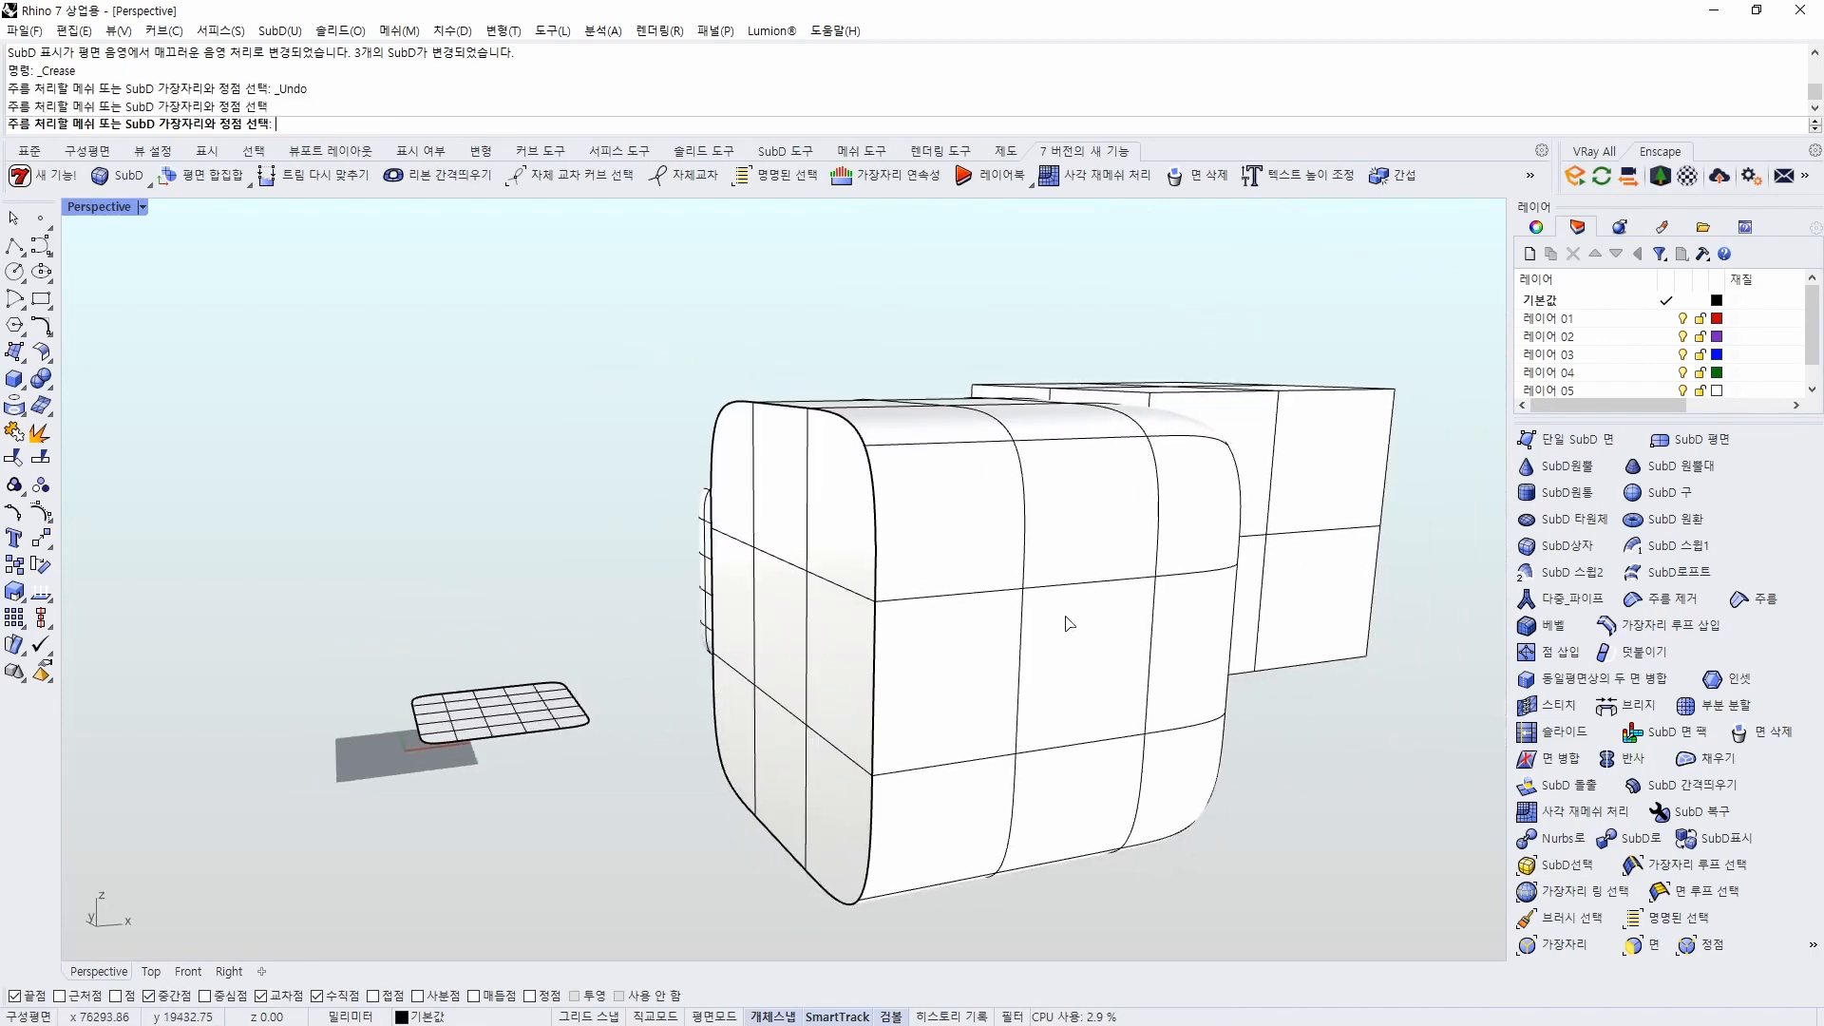
{"action": "right_click_drag", "start_coordinate": [1069, 623], "coordinate": [1116, 820]}
{"action": "key", "text": "Escape"}
{"action": "key", "text": "ctrl+z"}
Select the four sides of the bottom edge loop on the 3×3×3 SubD box and crease them
{"action": "left_click", "coordinate": [1033, 757]}
{"action": "double_click", "coordinate": [1033, 757]}
{"action": "left_click", "coordinate": [1105, 756], "text": "shift"}
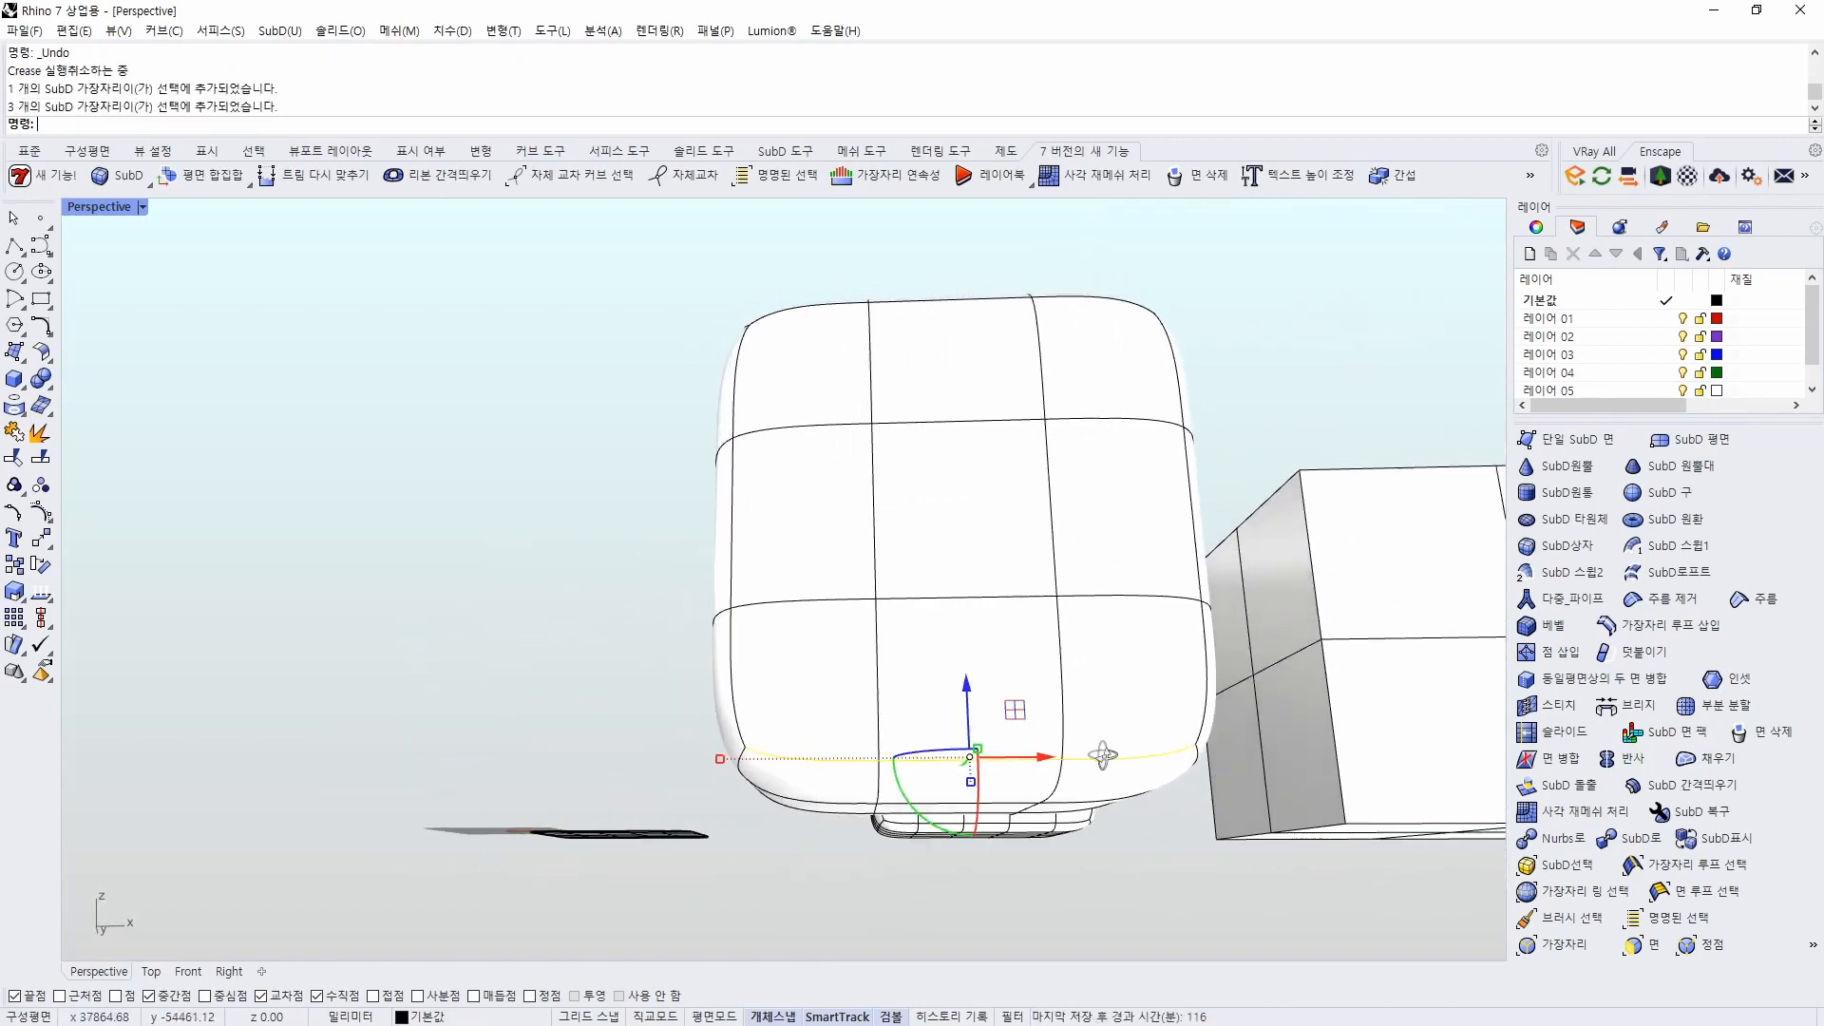
{"action": "right_click_drag", "start_coordinate": [1105, 756], "coordinate": [897, 774]}
{"action": "double_click", "coordinate": [760, 813], "text": "shift"}
{"action": "right_click_drag", "start_coordinate": [760, 813], "coordinate": [707, 794]}
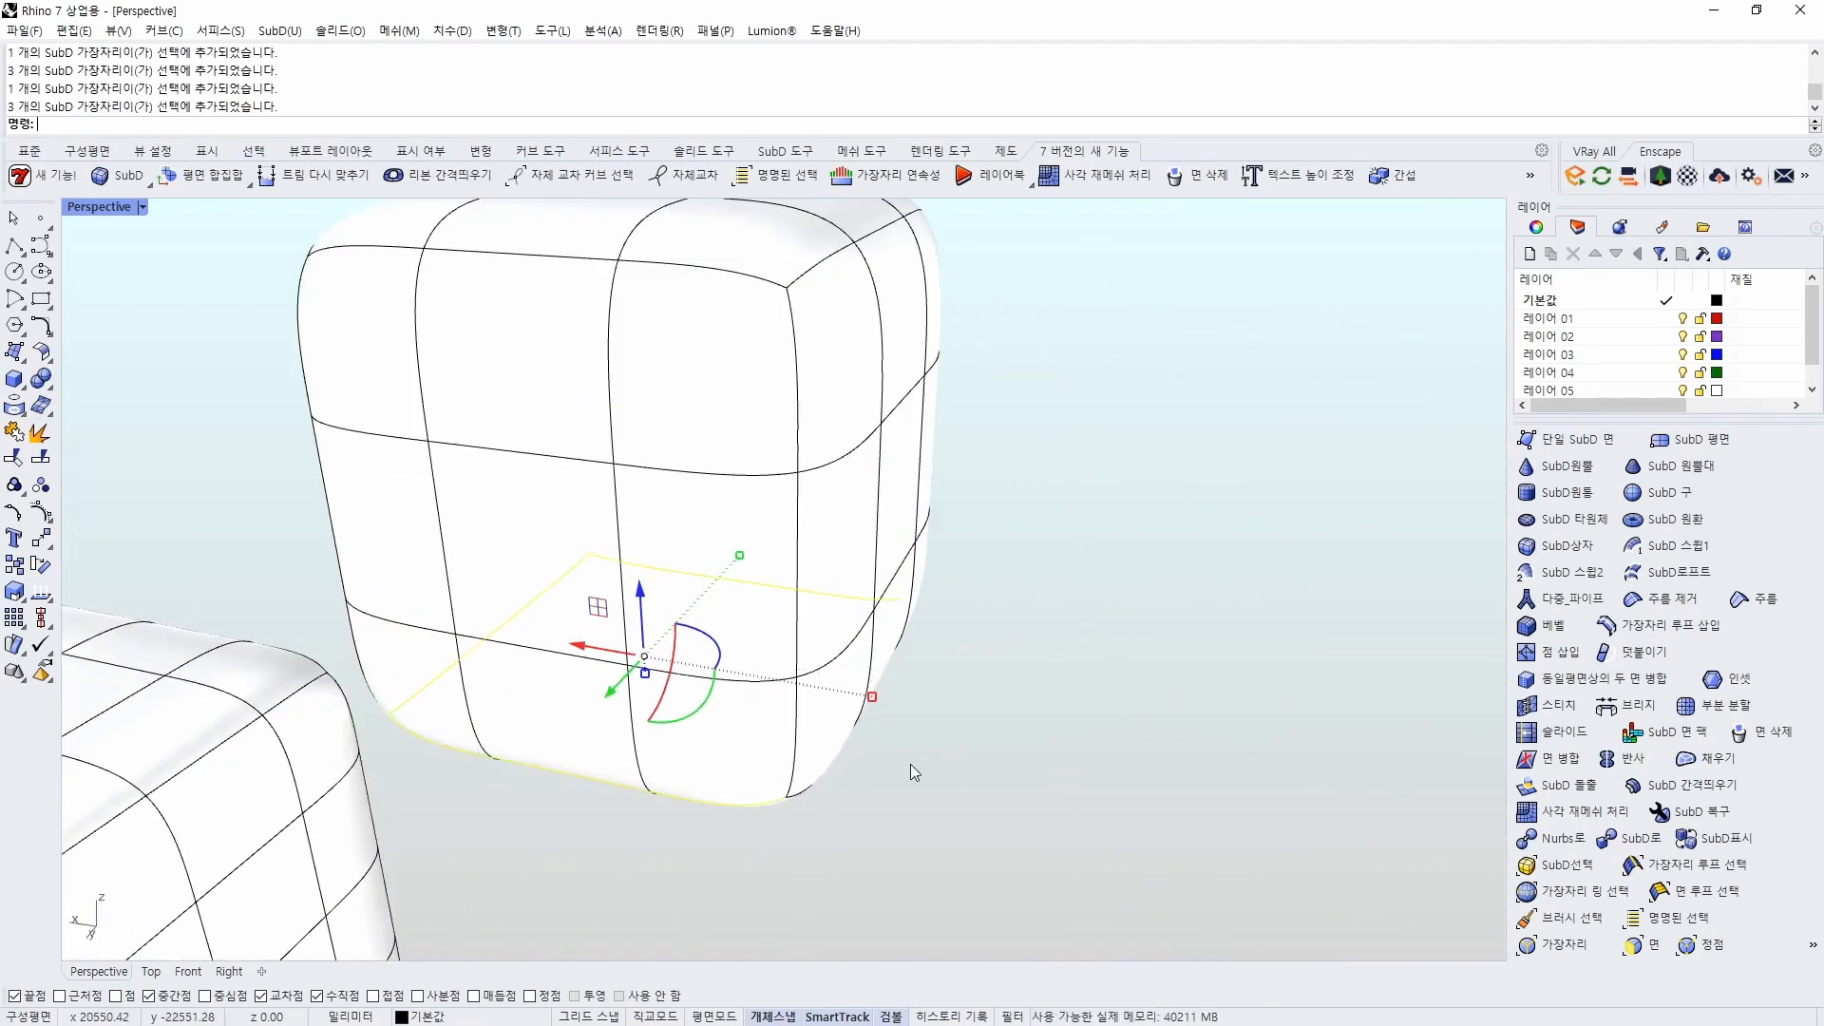
{"action": "right_click_drag", "start_coordinate": [914, 772], "coordinate": [798, 740]}
{"action": "right_click_drag", "start_coordinate": [851, 796], "coordinate": [1092, 770]}
{"action": "left_click", "coordinate": [1763, 599]}
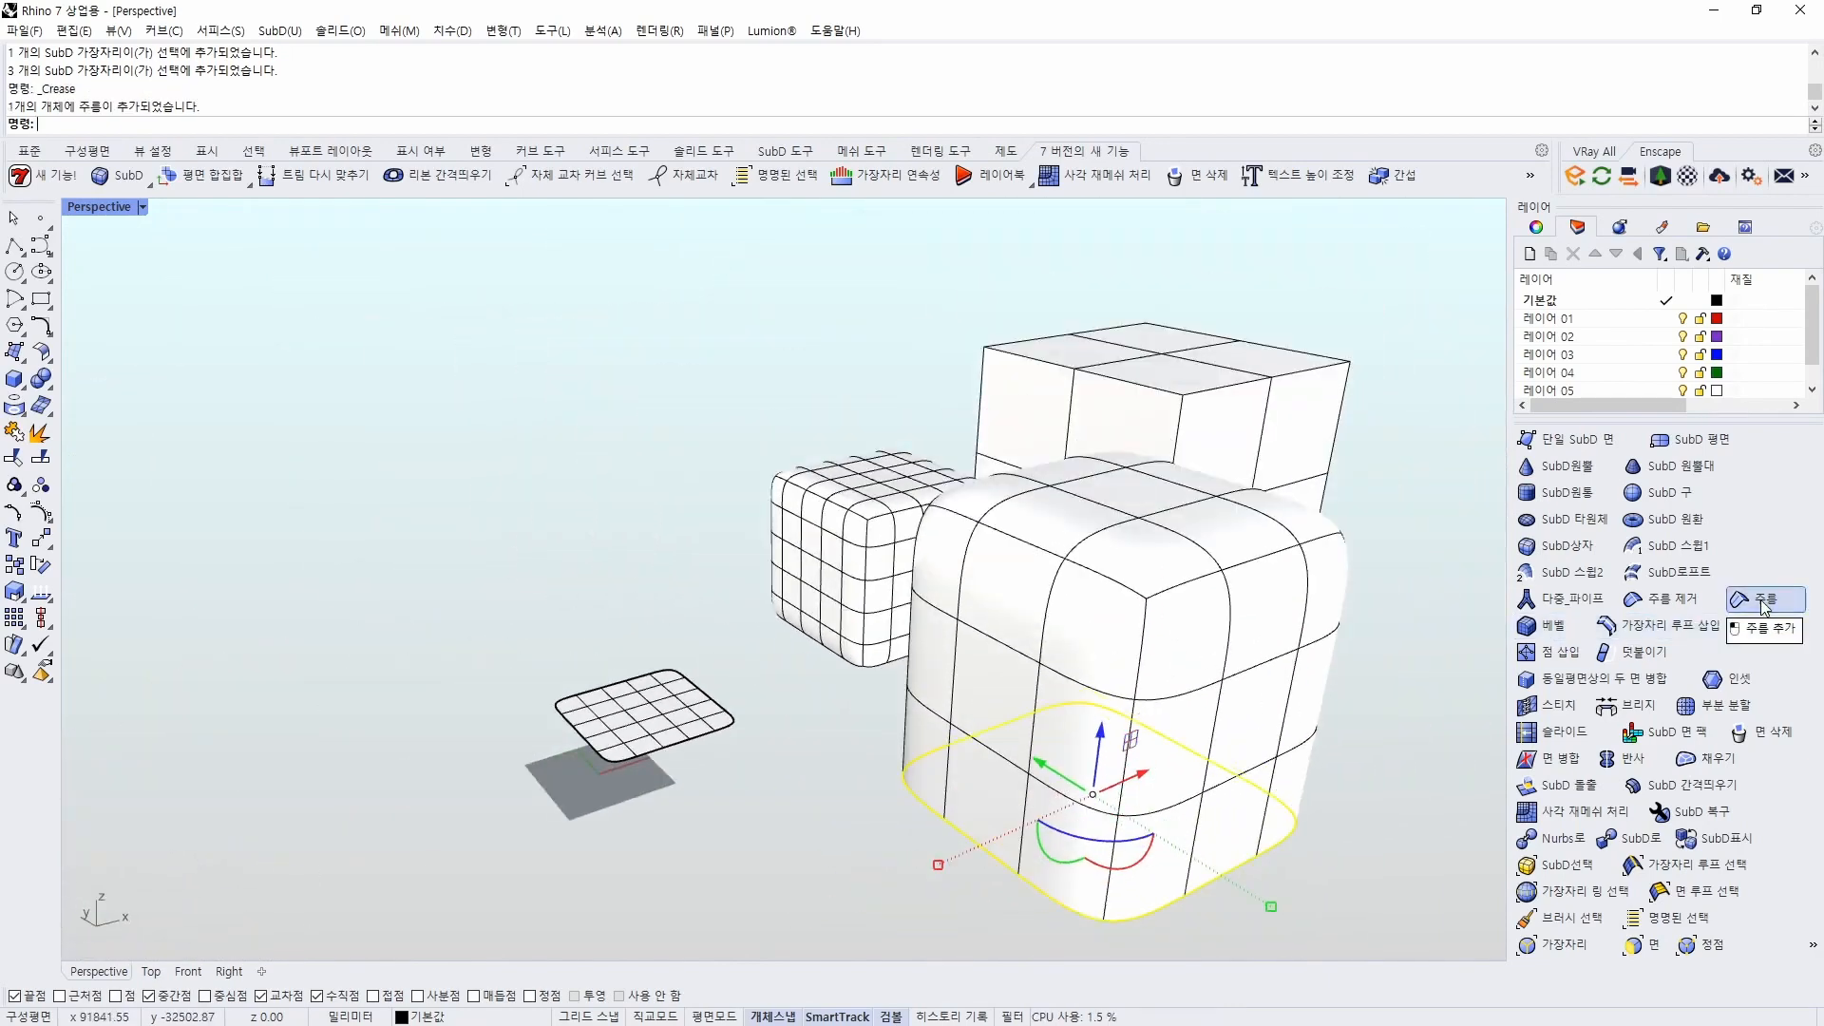
{"action": "right_click_drag", "start_coordinate": [1273, 798], "coordinate": [663, 679]}
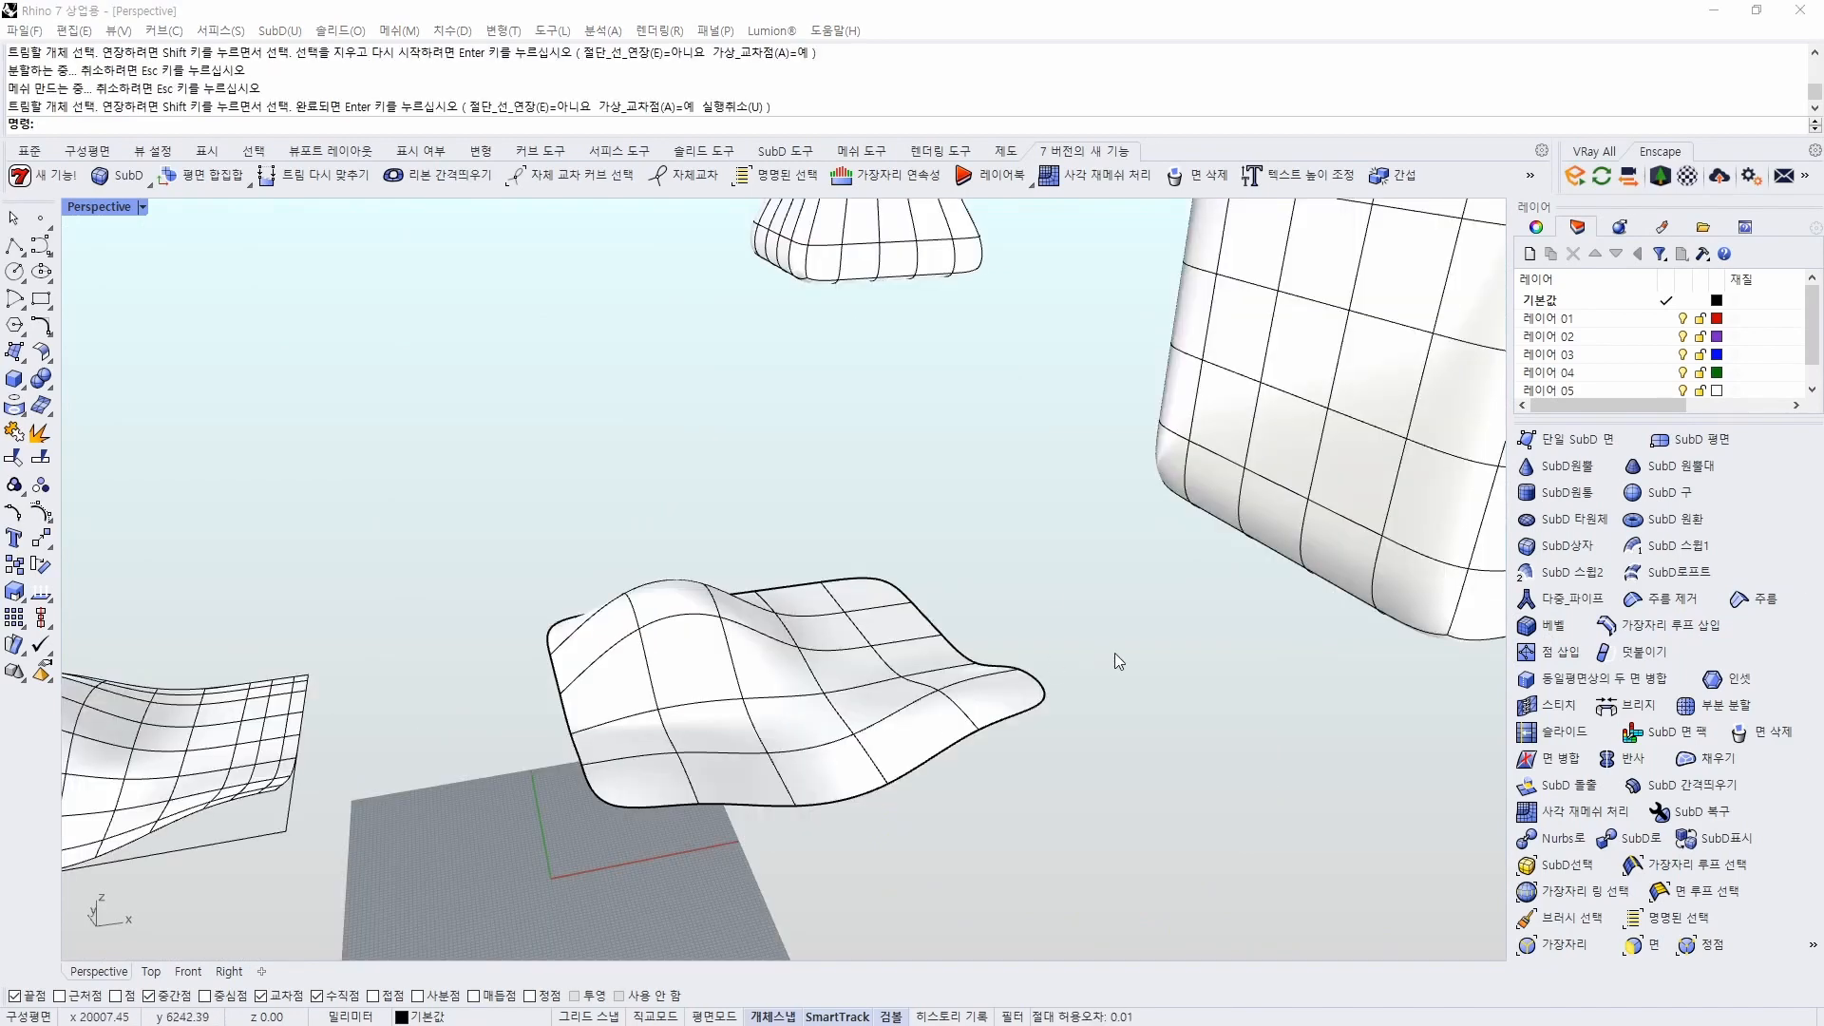
Extrude the wavy SubD surface with ExtrudeSubD in the Z direction by 1000 mm
{"action": "right_click_drag", "start_coordinate": [1114, 653], "coordinate": [1075, 771]}
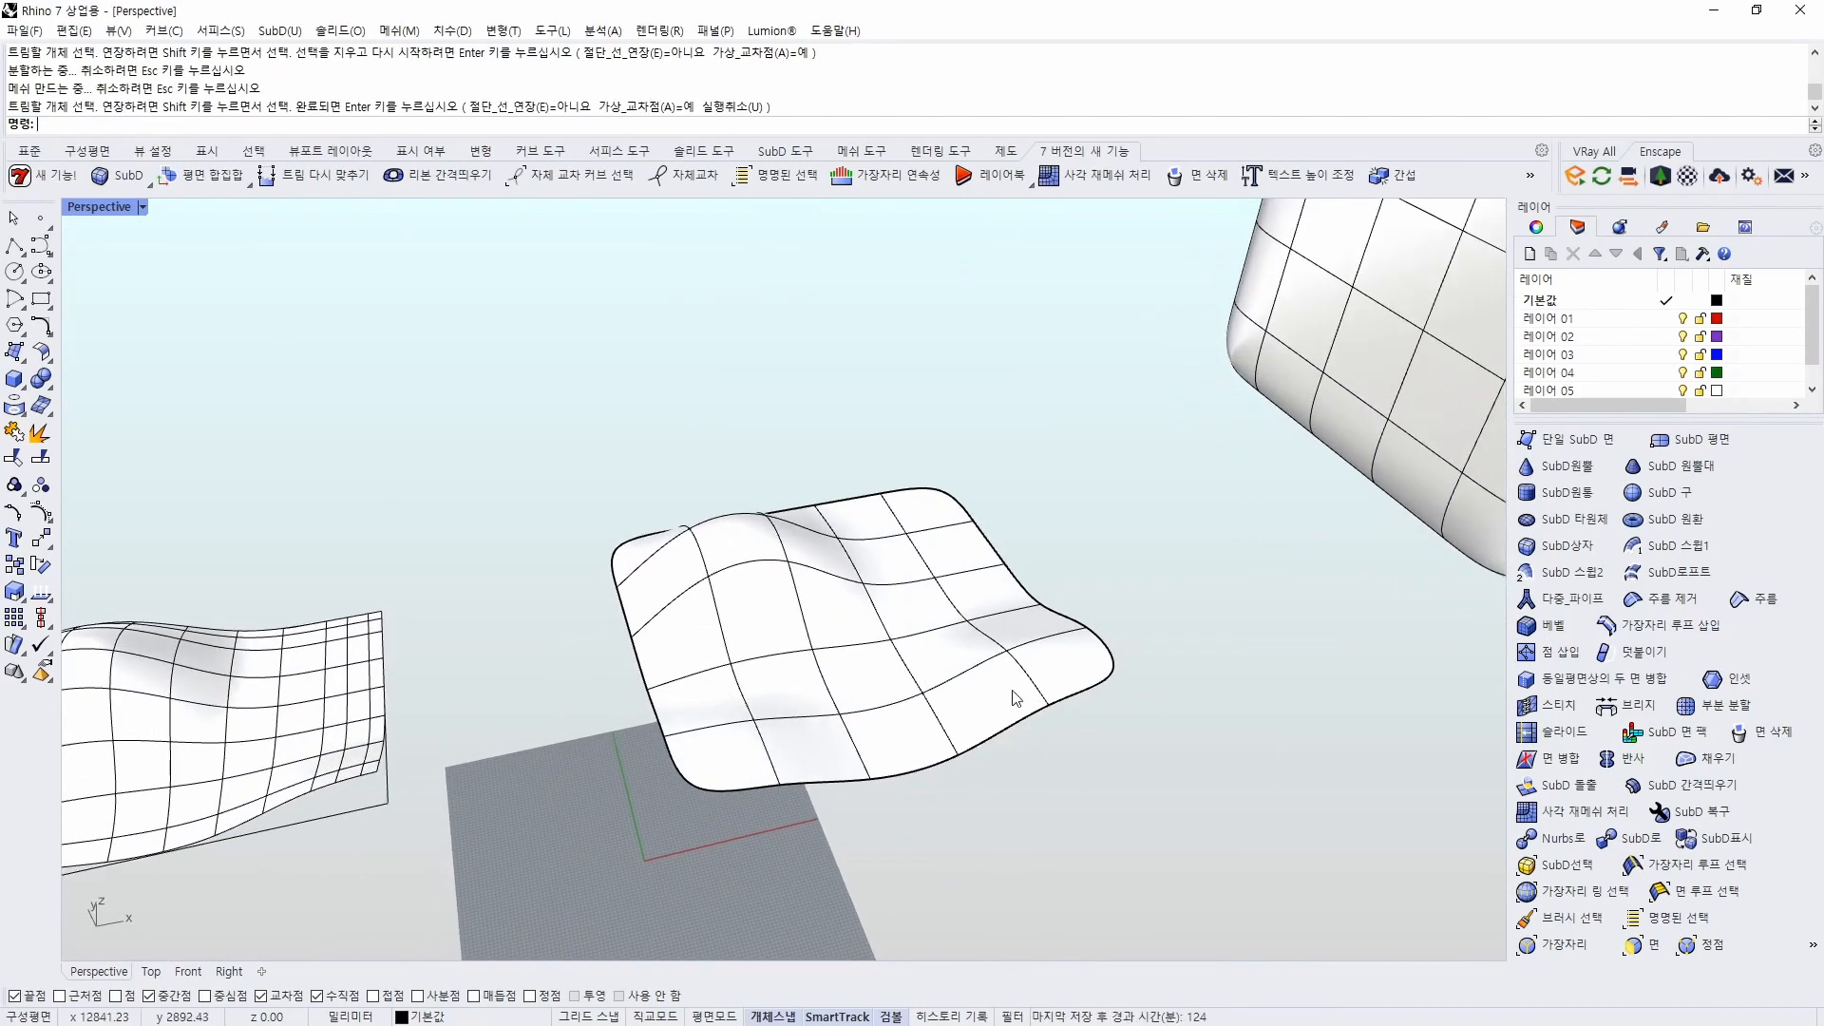
{"action": "left_click", "coordinate": [1050, 691]}
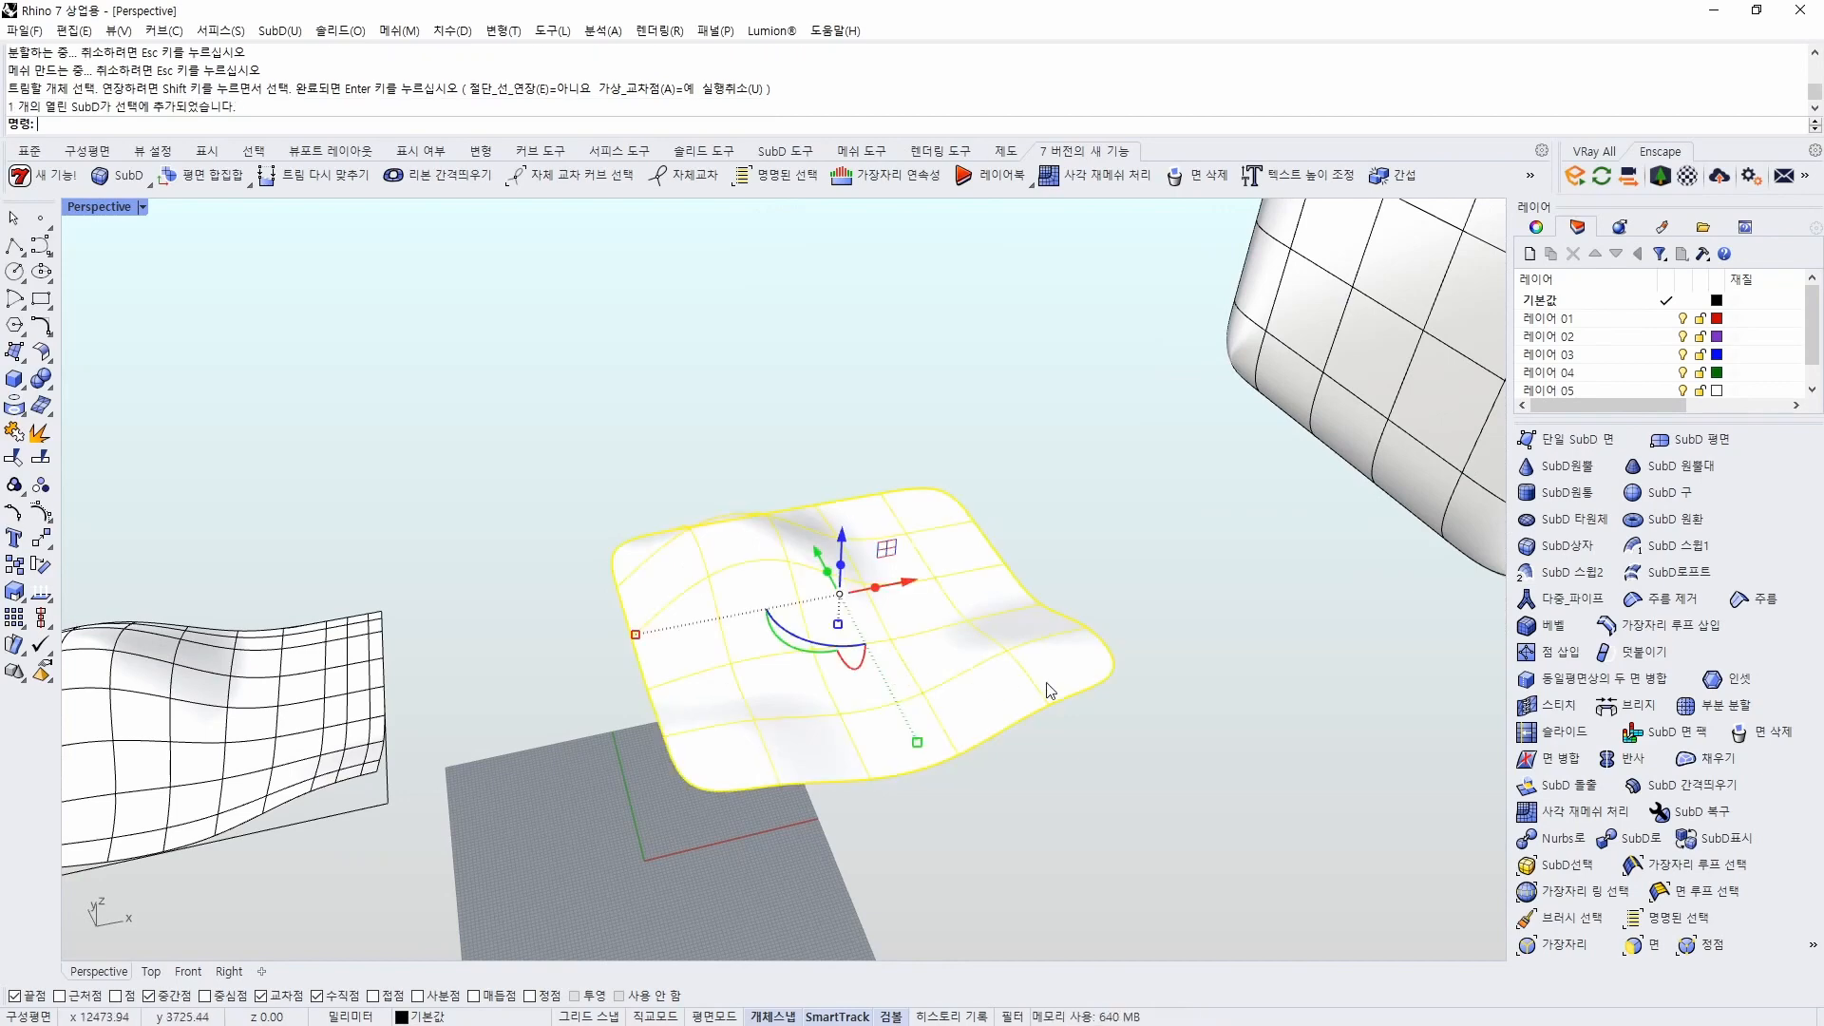
{"action": "key", "text": "Escape"}
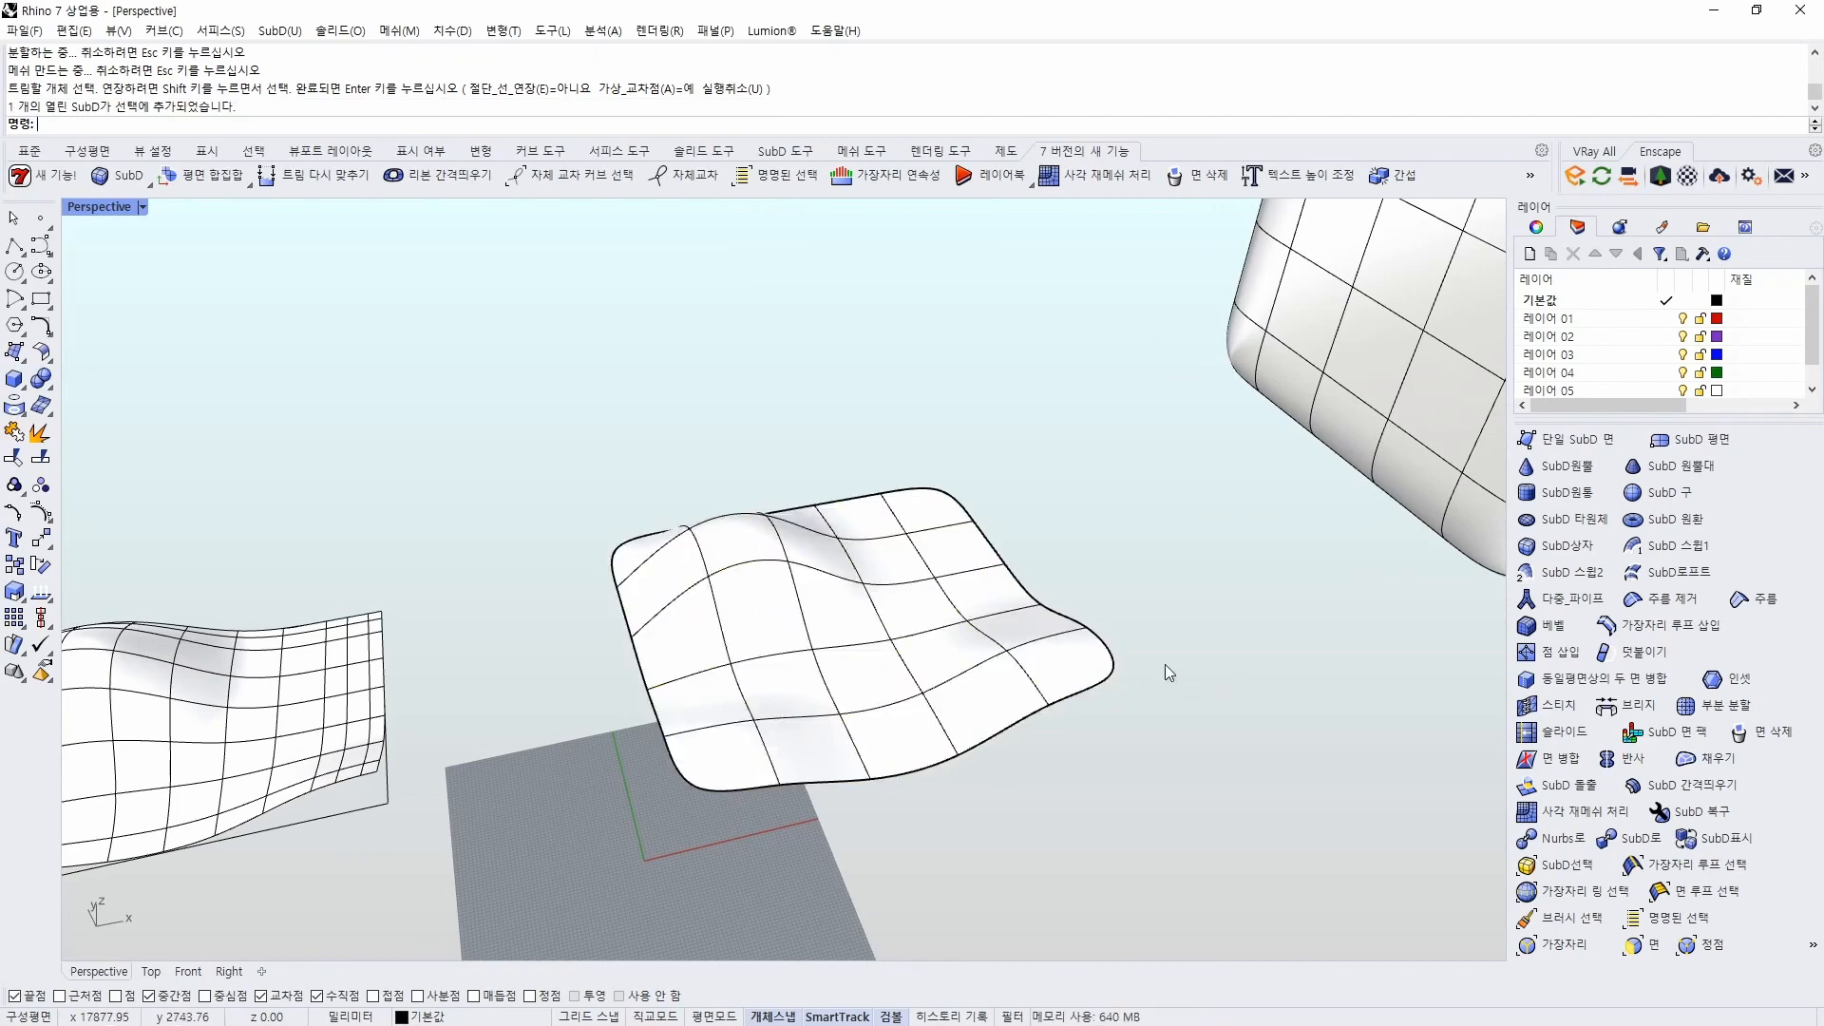
{"action": "left_click", "coordinate": [963, 666]}
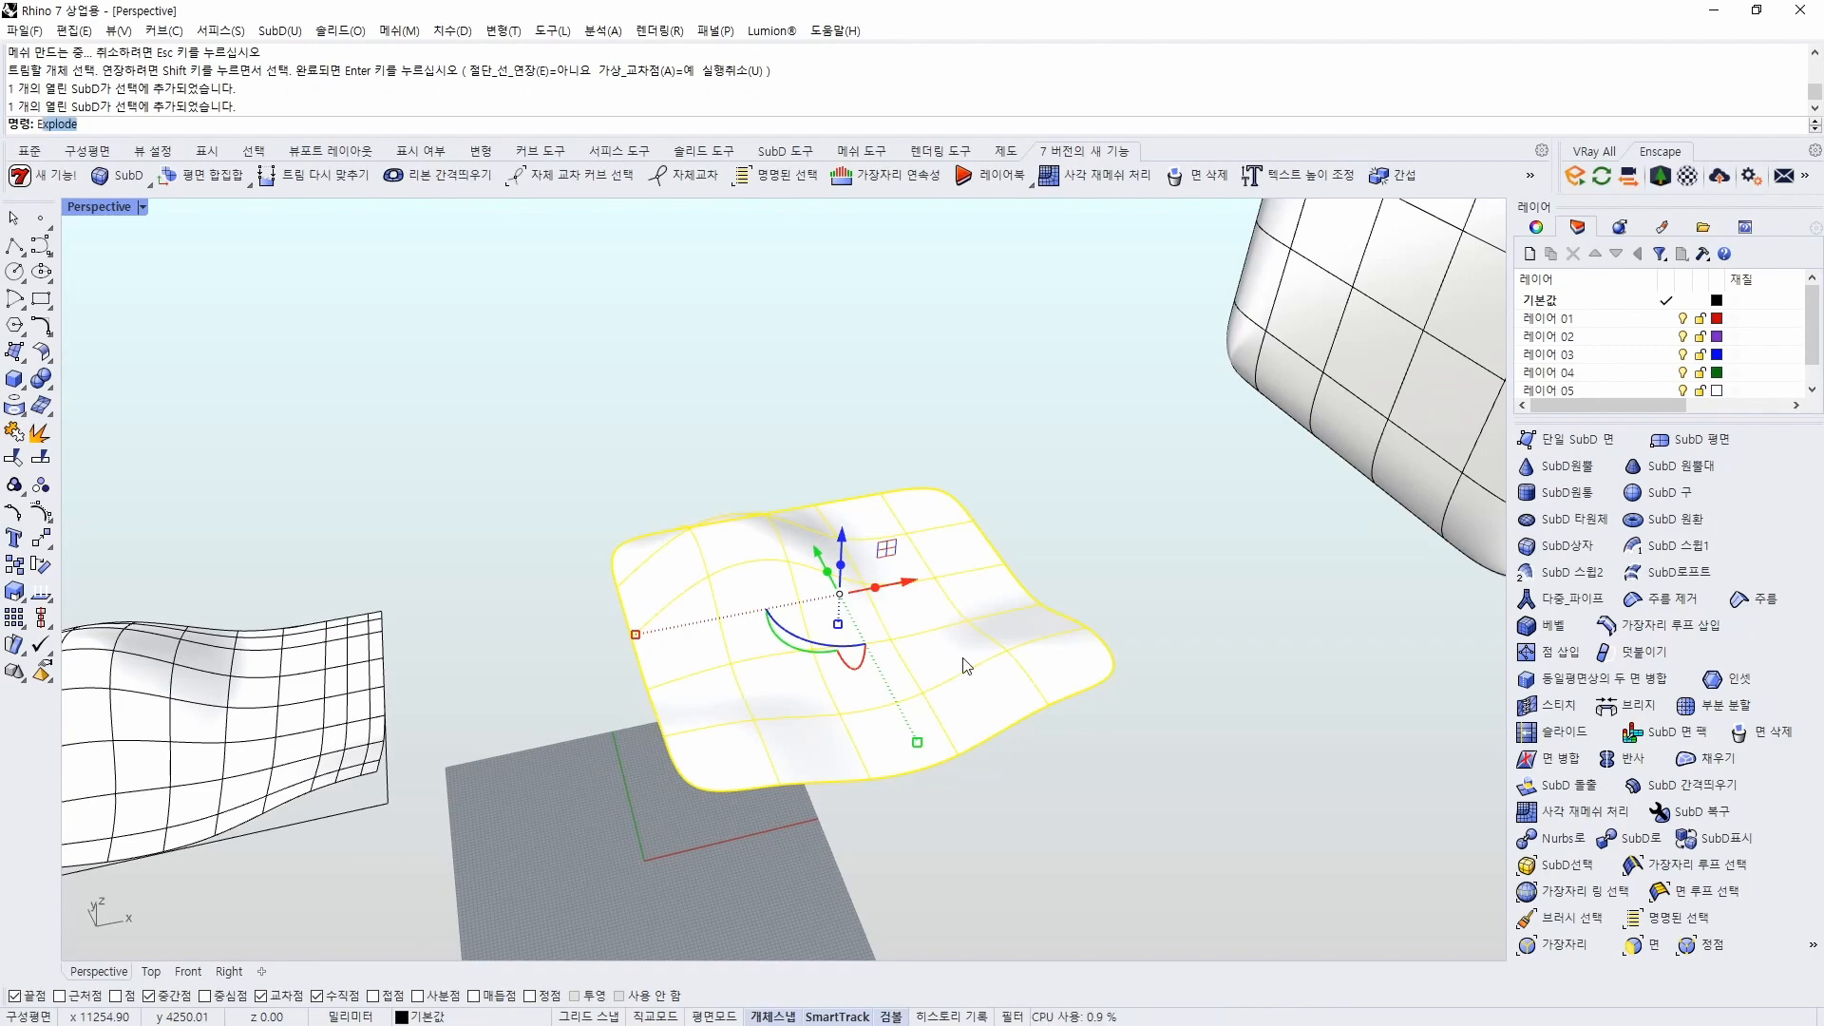
{"action": "type", "text": "xtrude"}
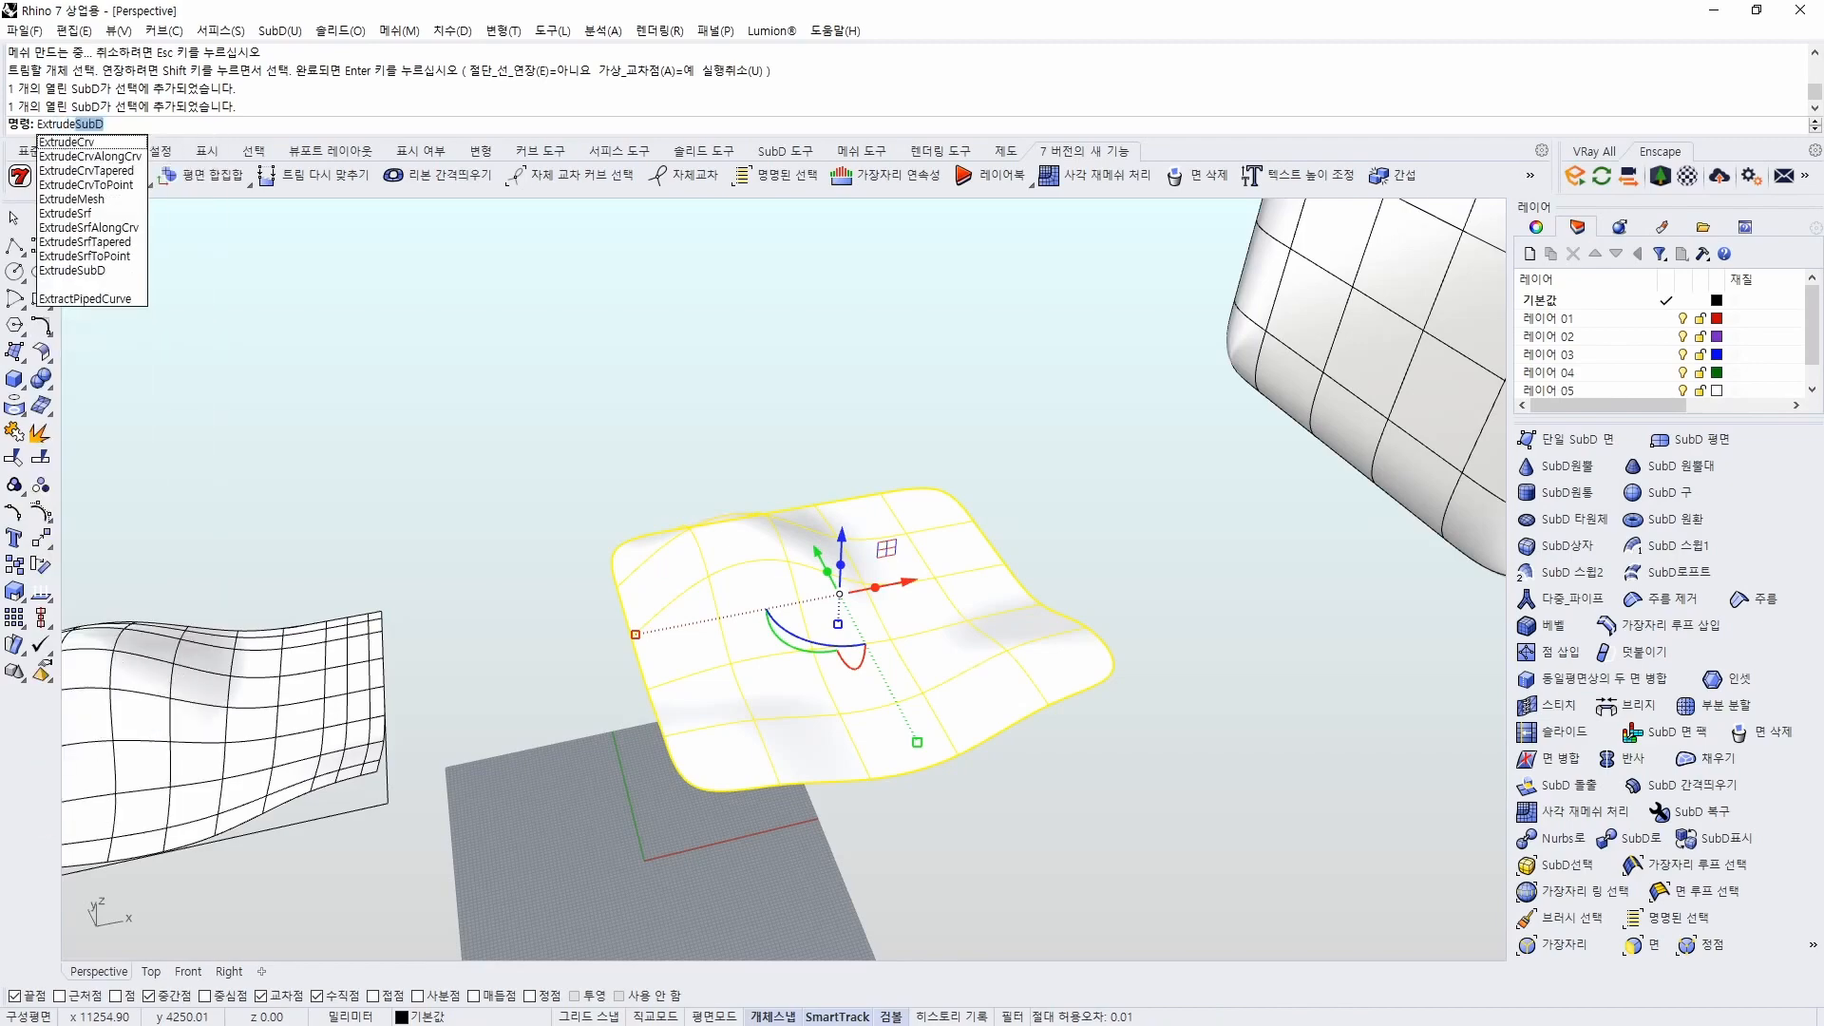
{"action": "key", "text": "Return"}
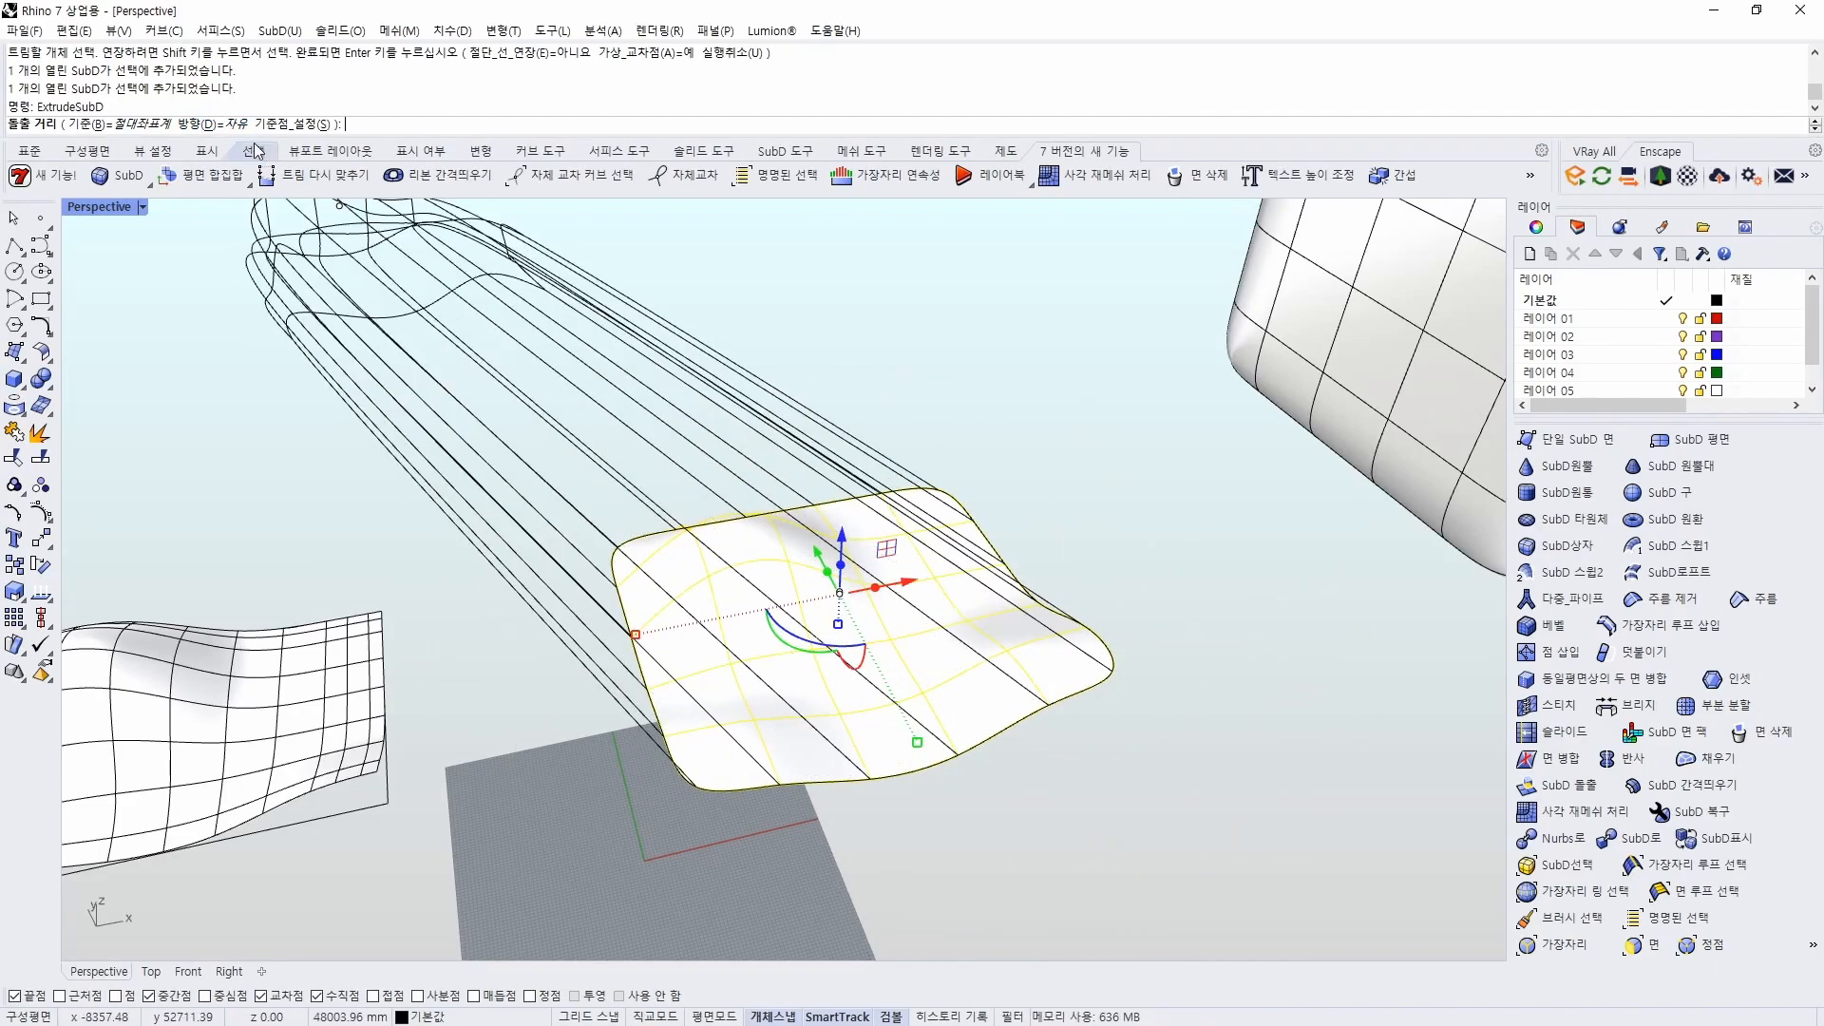
{"action": "left_click", "coordinate": [225, 123]}
{"action": "left_click", "coordinate": [203, 129]}
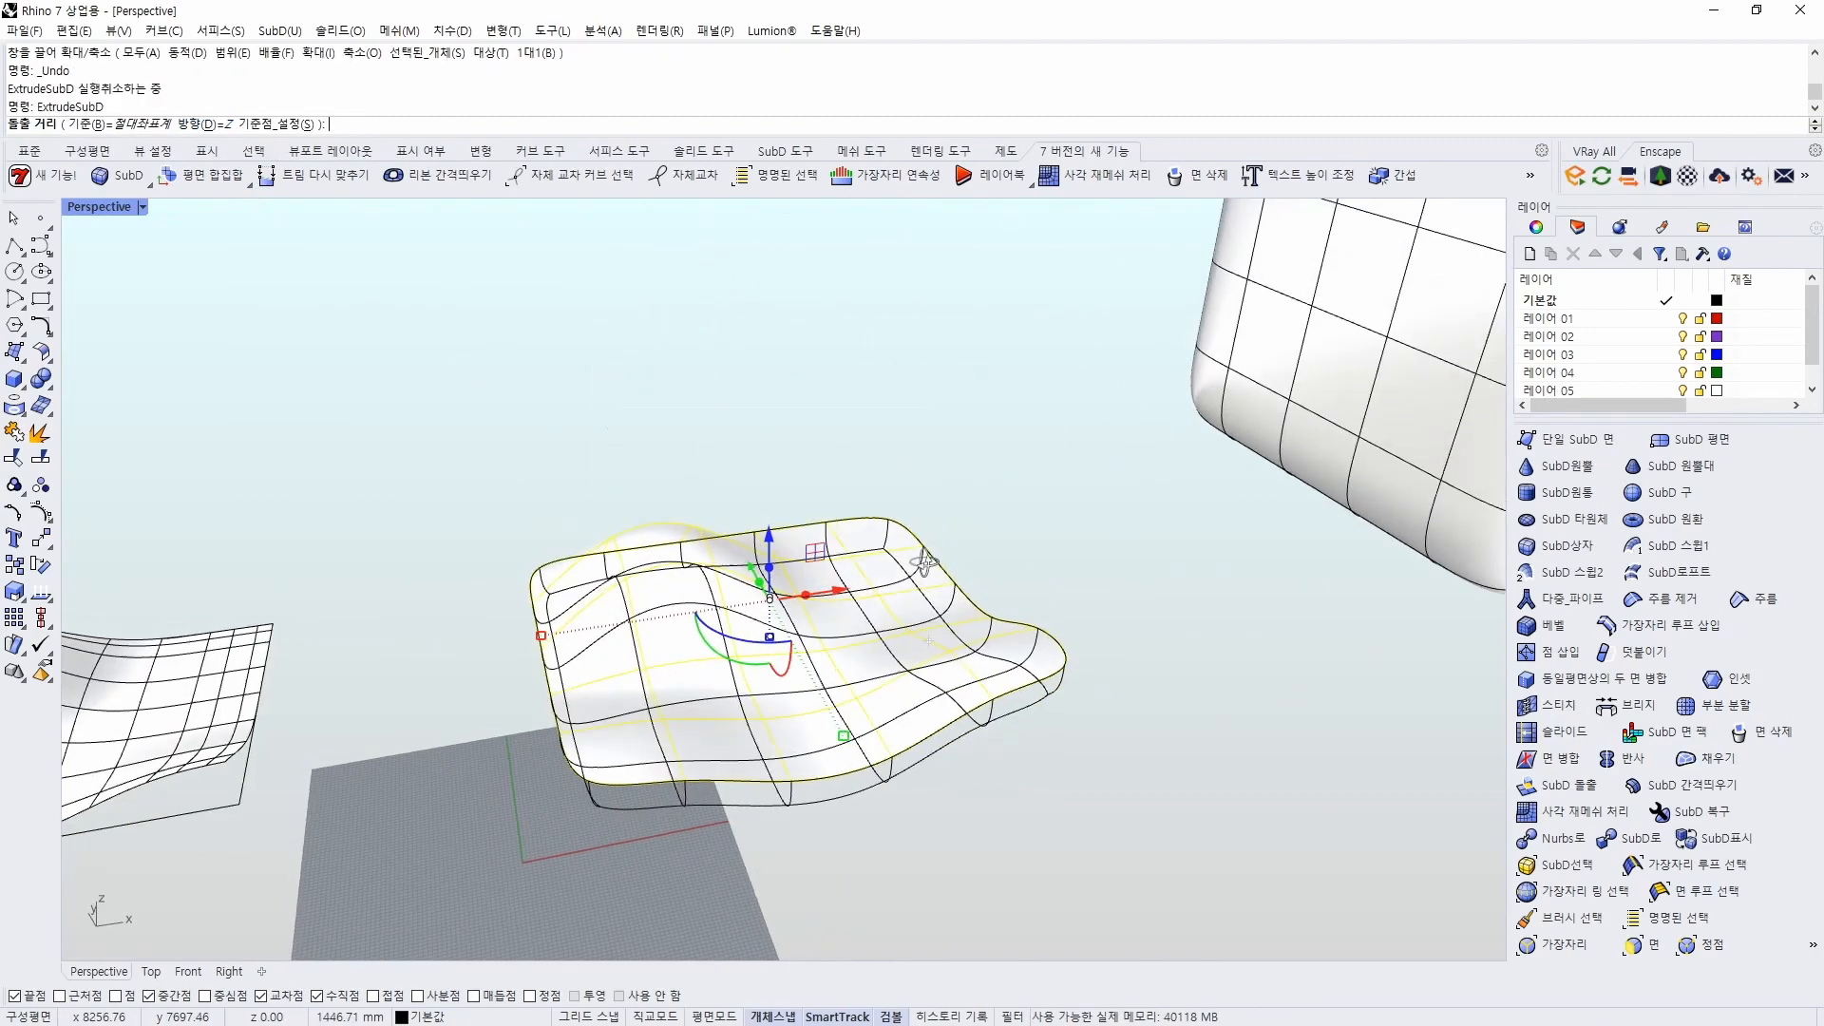
{"action": "right_click_drag", "start_coordinate": [924, 562], "coordinate": [967, 548]}
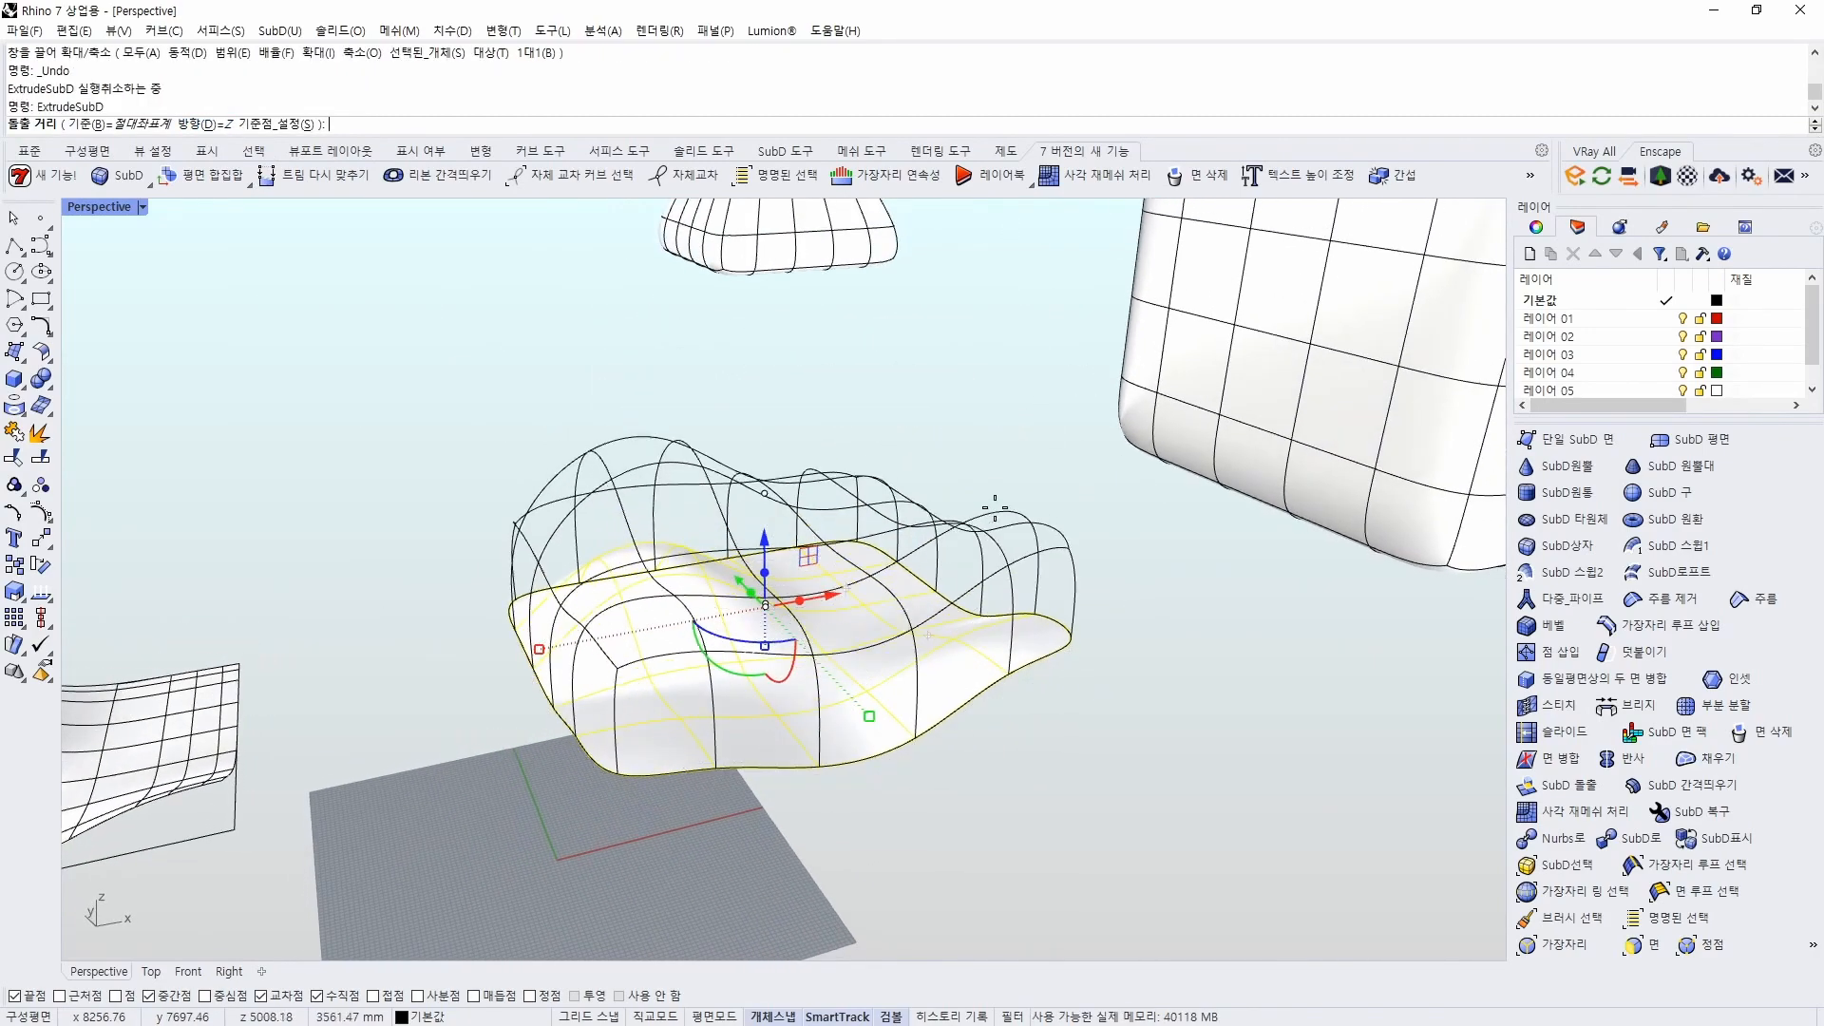
{"action": "type", "text": "1000"}
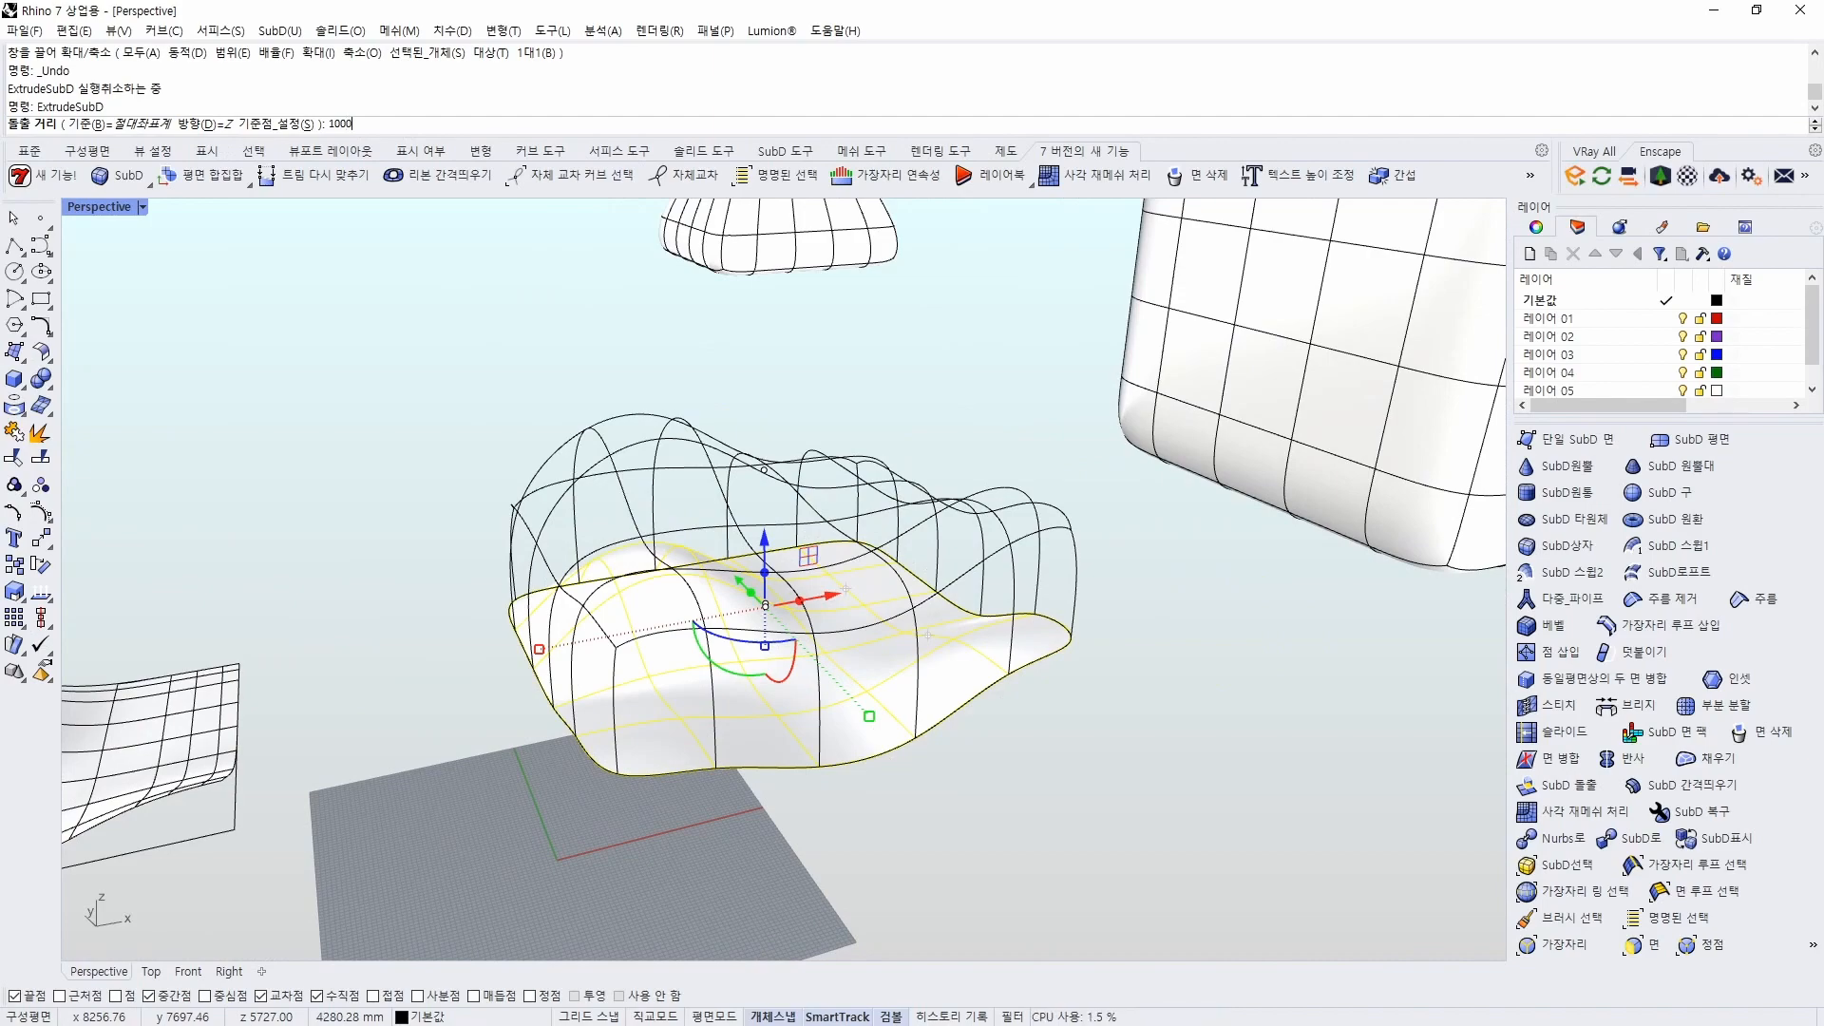
{"action": "key", "text": "Return"}
Examine the extruded wavy SubD from several sides, check it in Rendered display, and return to Shaded display
{"action": "scroll", "coordinate": [913, 689], "scroll_direction": "up", "scroll_amount": 7}
{"action": "left_click", "coordinate": [1127, 756]}
{"action": "right_click_drag", "start_coordinate": [1127, 757], "coordinate": [967, 696]}
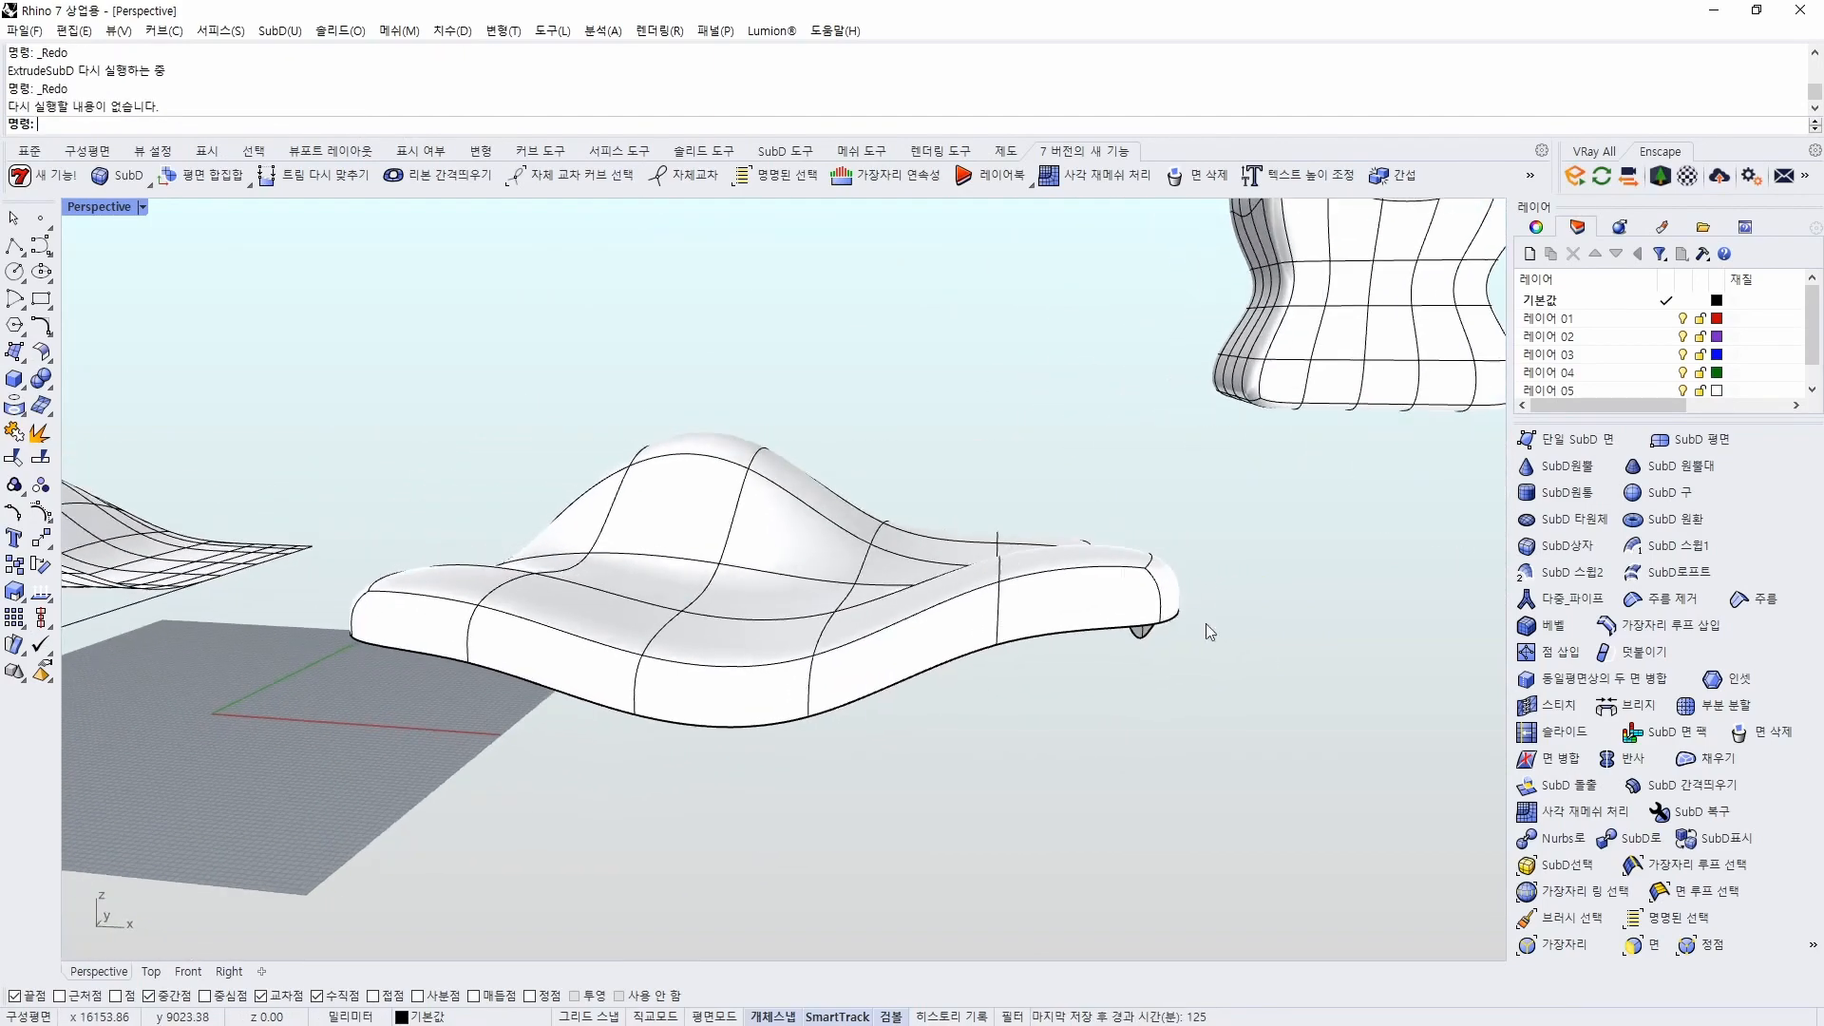
{"action": "left_click", "coordinate": [1172, 582]}
{"action": "left_click", "coordinate": [1174, 520]}
{"action": "right_click_drag", "start_coordinate": [1027, 625], "coordinate": [978, 599]}
{"action": "type", "text": "ren"}
{"action": "key", "text": "Return"}
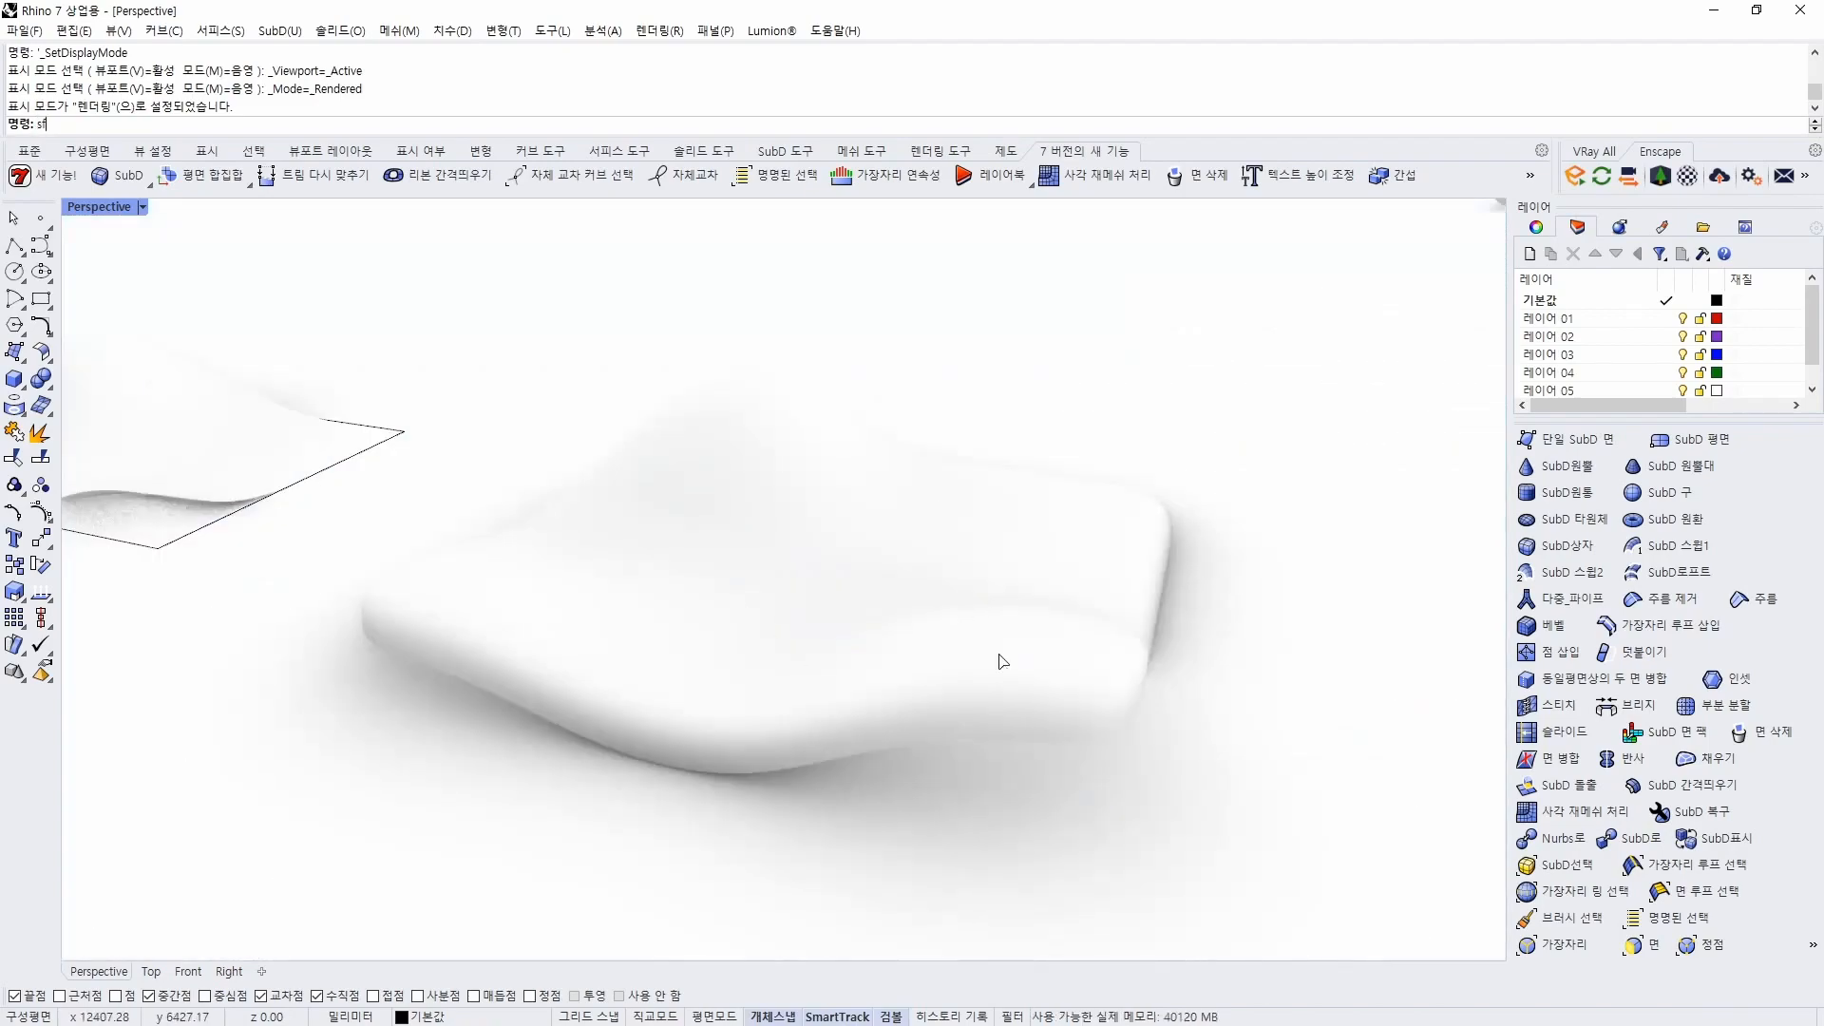
{"action": "key", "text": "ctrl+alt+s"}
{"action": "right_click_drag", "start_coordinate": [1007, 717], "coordinate": [1191, 709]}
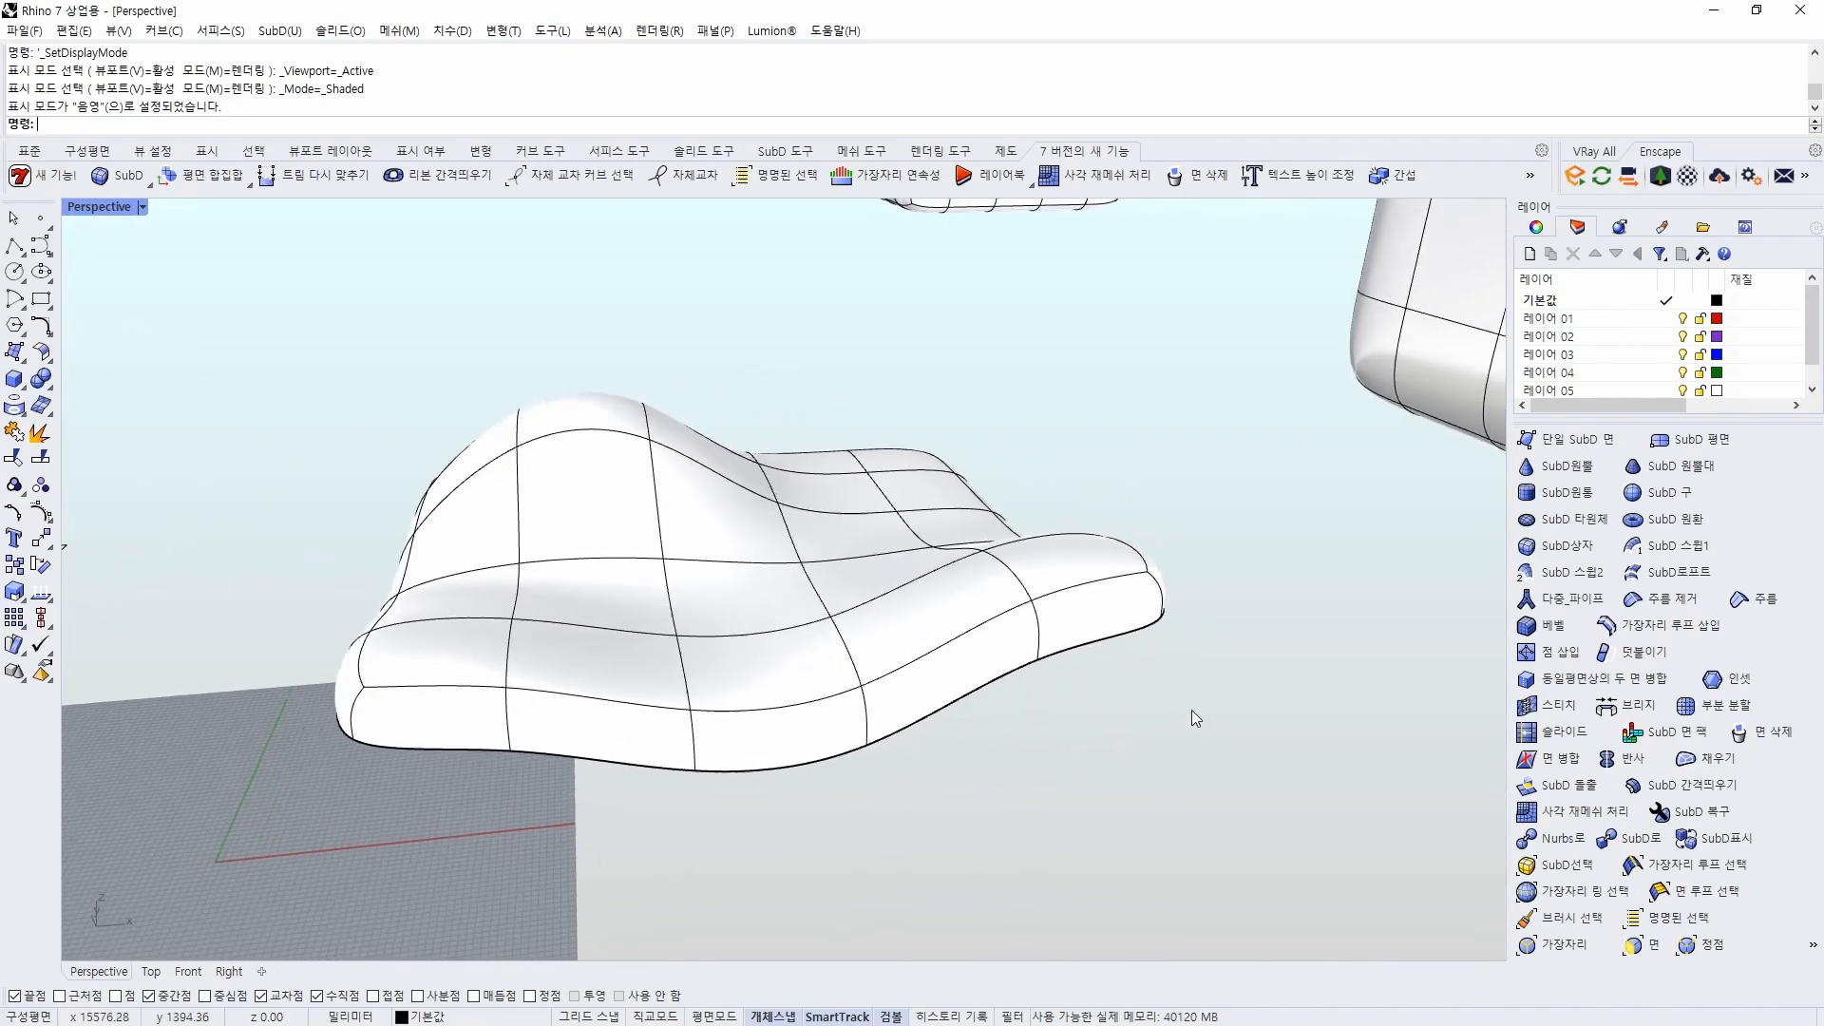
Undo the extrusion of the wavy SubD surface and clear the selection
{"action": "right_click_drag", "start_coordinate": [1145, 583], "coordinate": [1038, 506]}
{"action": "right_click_drag", "start_coordinate": [1171, 439], "coordinate": [1165, 699]}
{"action": "key", "text": "ctrl+z"}
{"action": "left_click", "coordinate": [1165, 698]}
{"action": "key", "text": "Escape"}
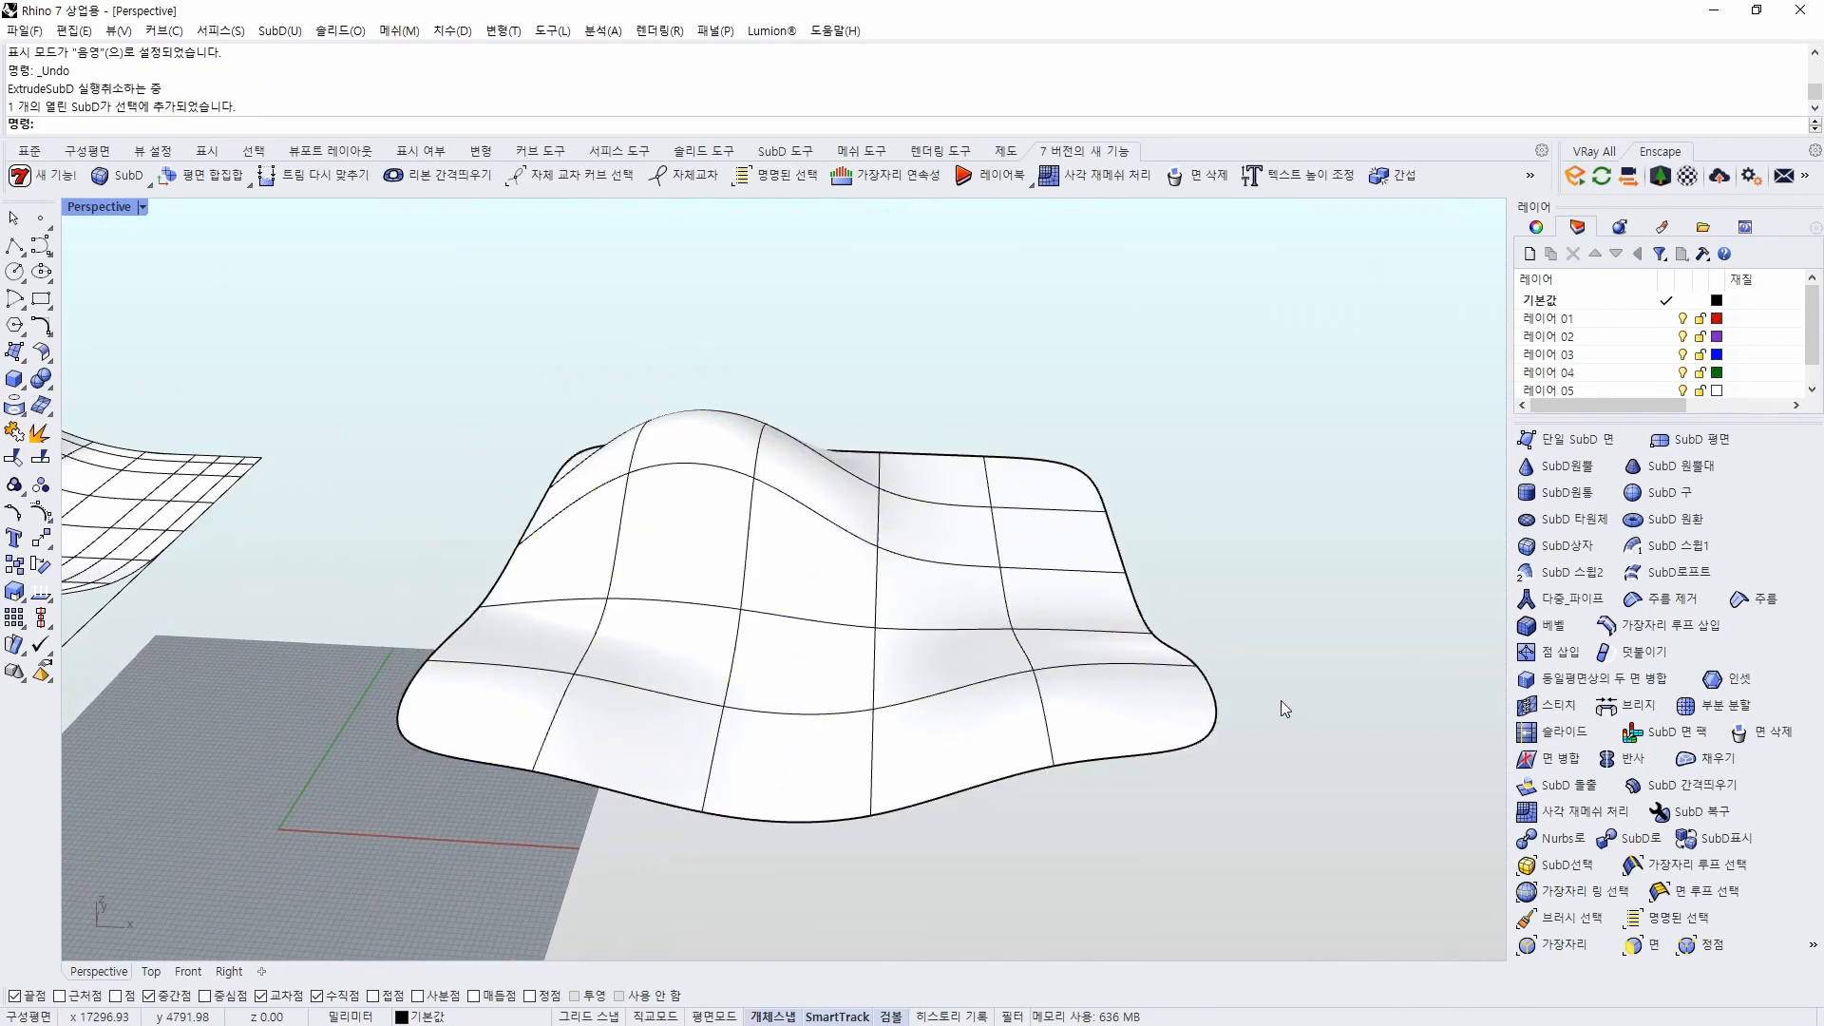
Offset the wavy SubD surface with OffsetSubD as a solid, using a distance of 1000 mm
{"action": "type", "text": "OffsetSubD"}
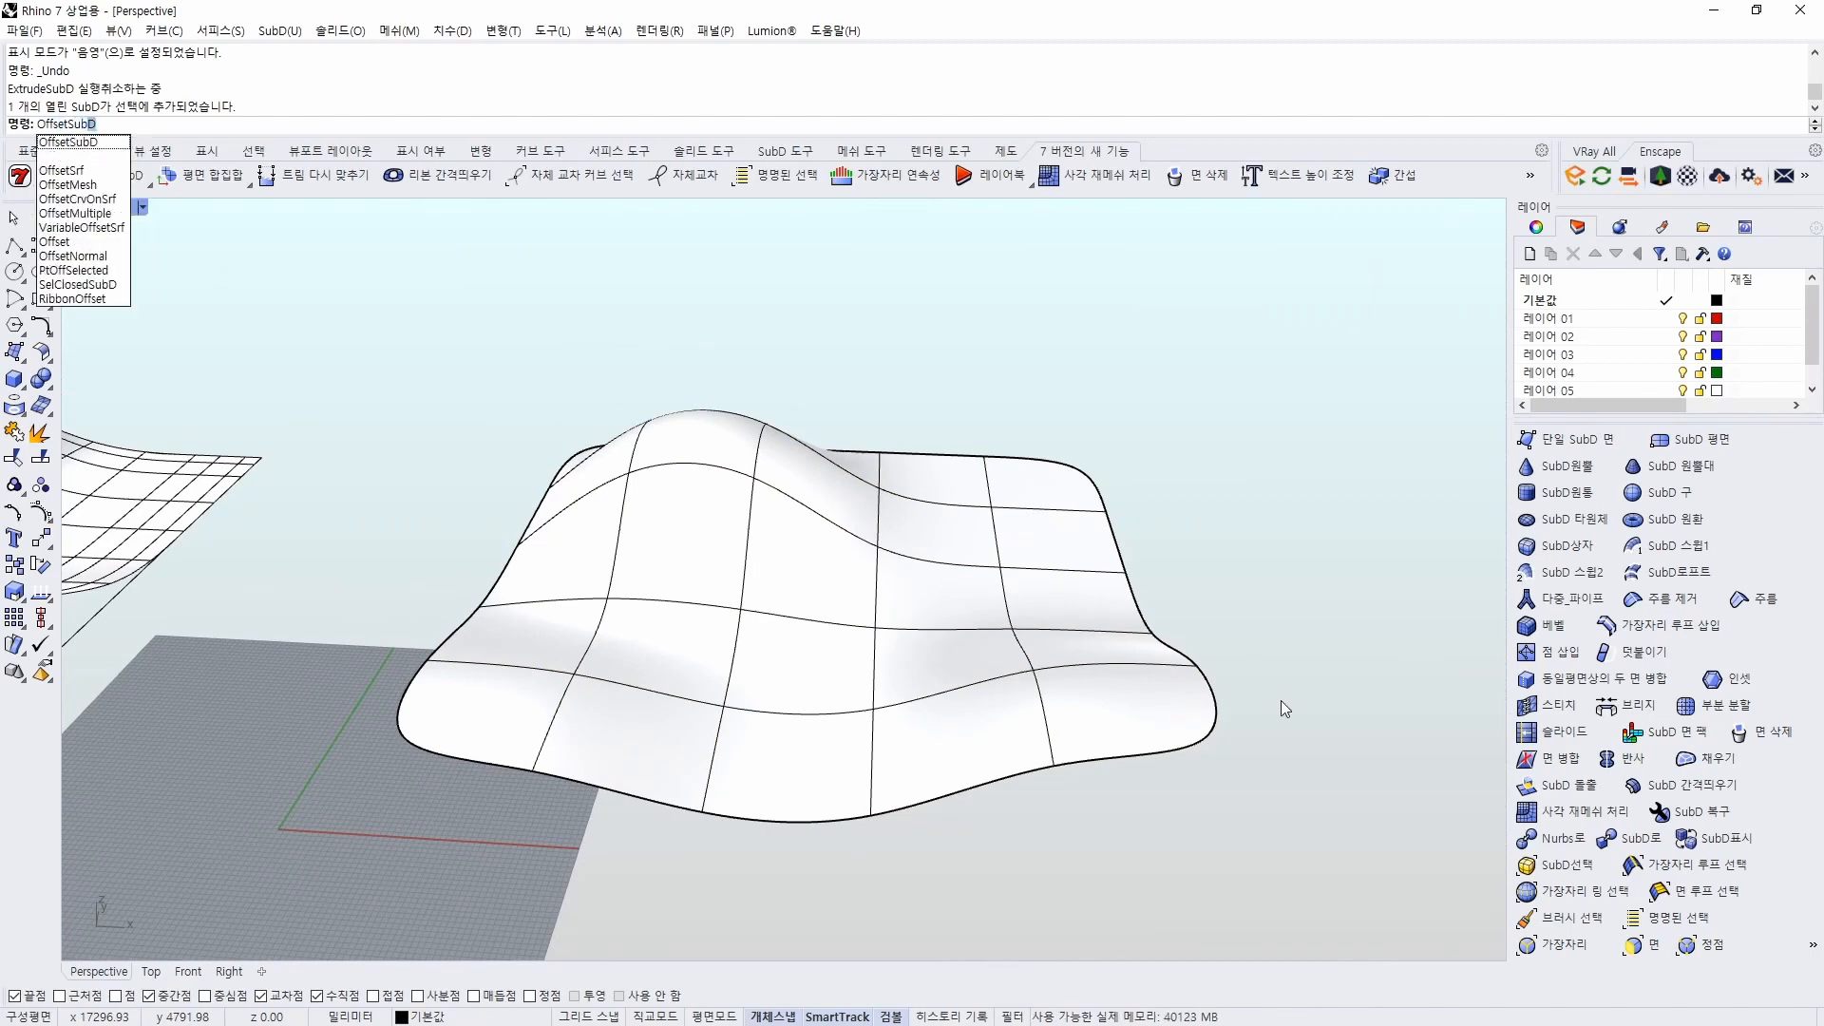
{"action": "key", "text": "Return"}
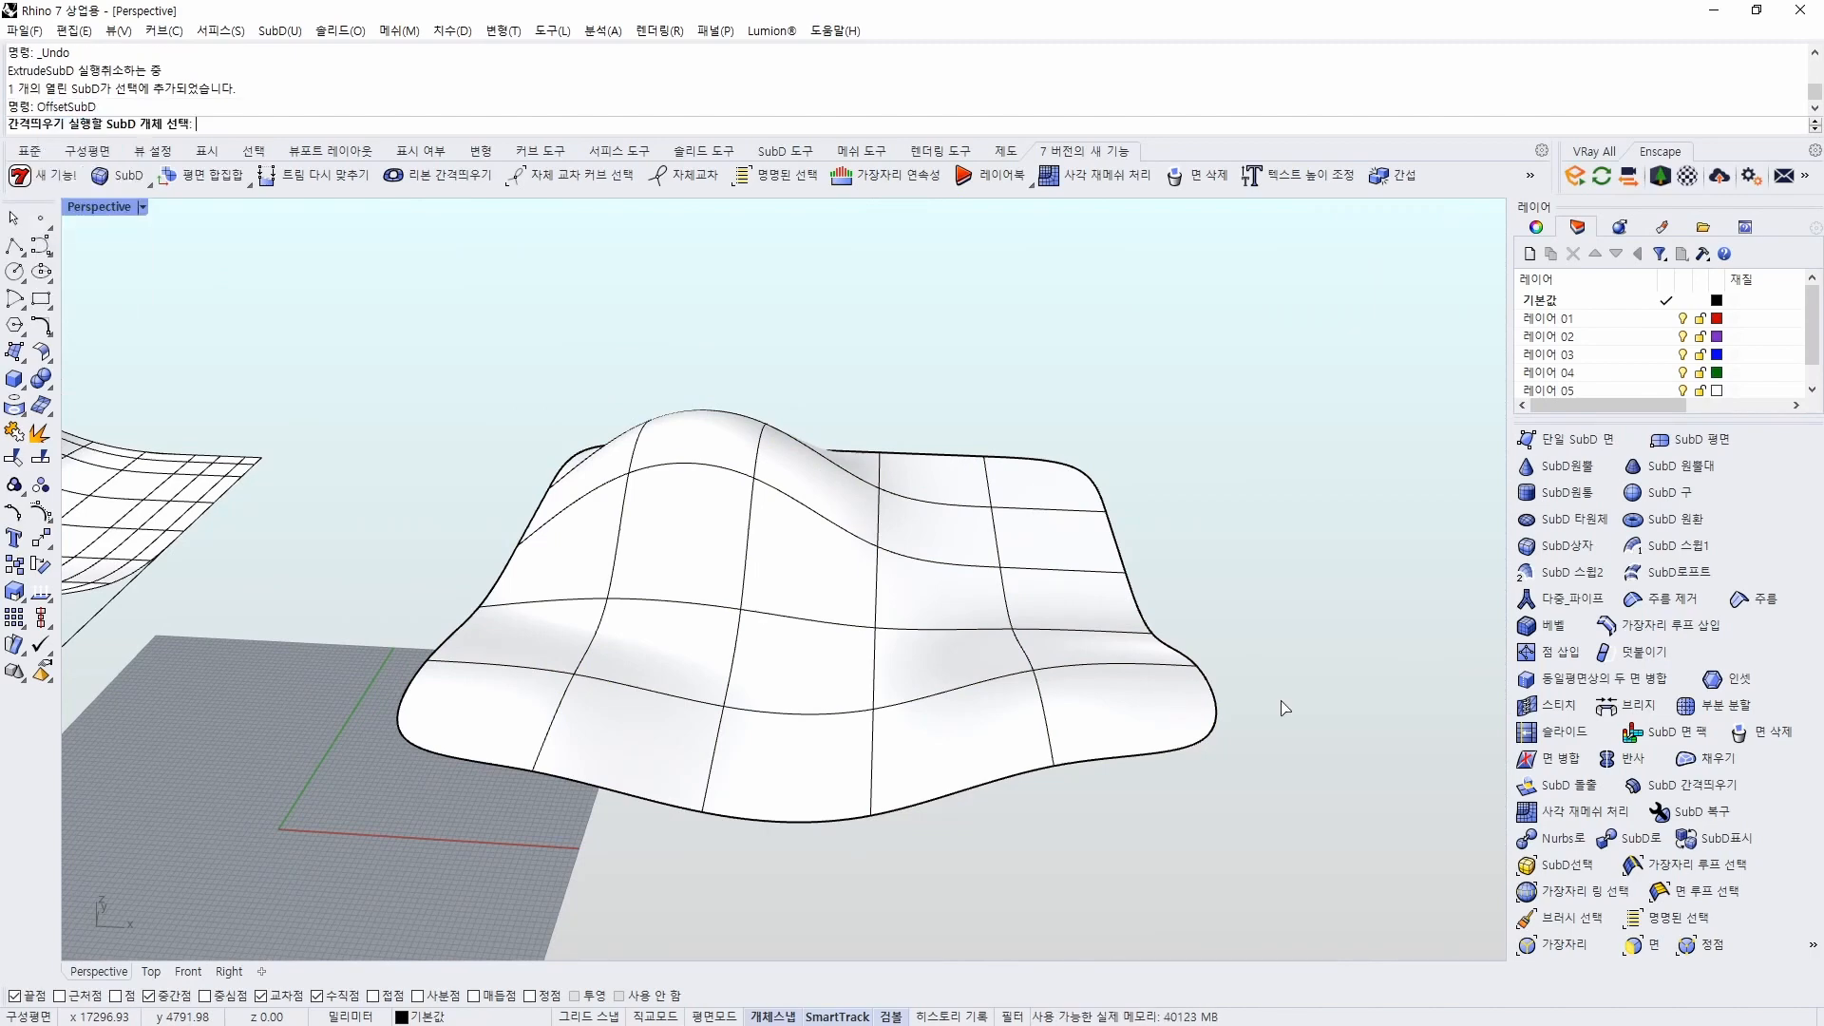
{"action": "left_click", "coordinate": [1205, 688]}
{"action": "key", "text": "Return"}
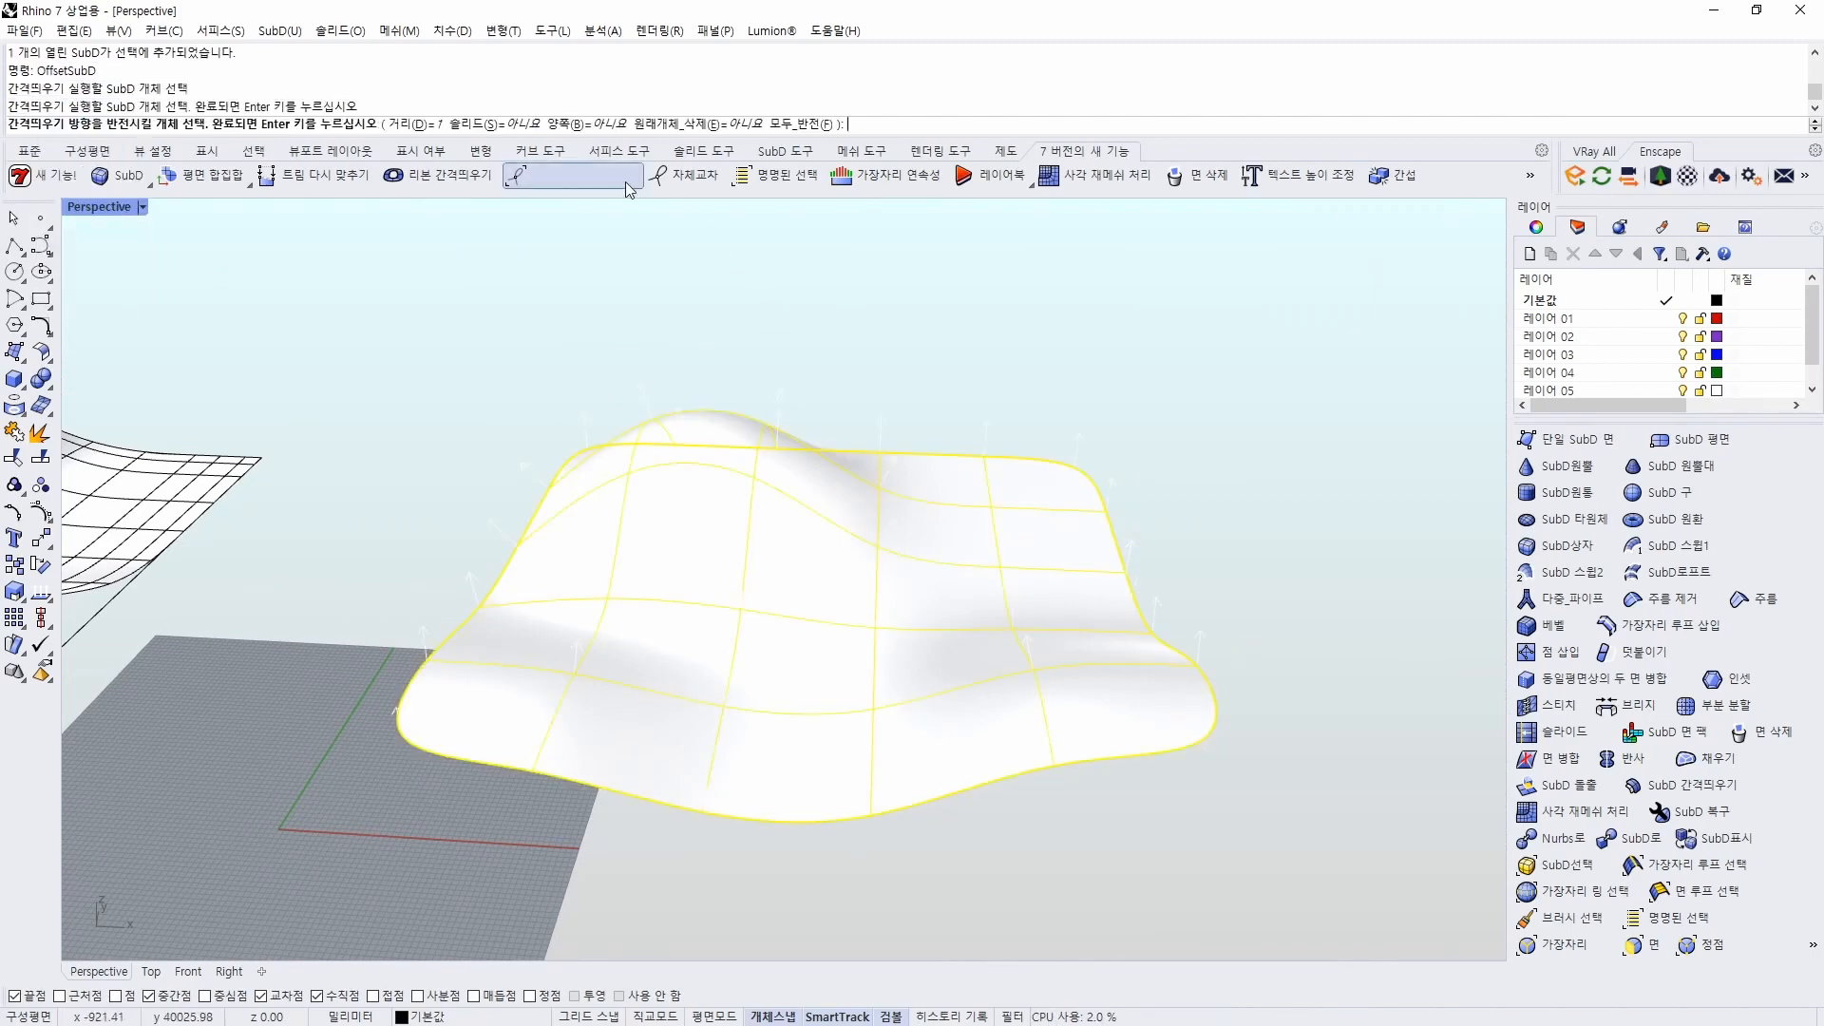
{"action": "left_click", "coordinate": [489, 124]}
{"action": "left_click", "coordinate": [427, 125]}
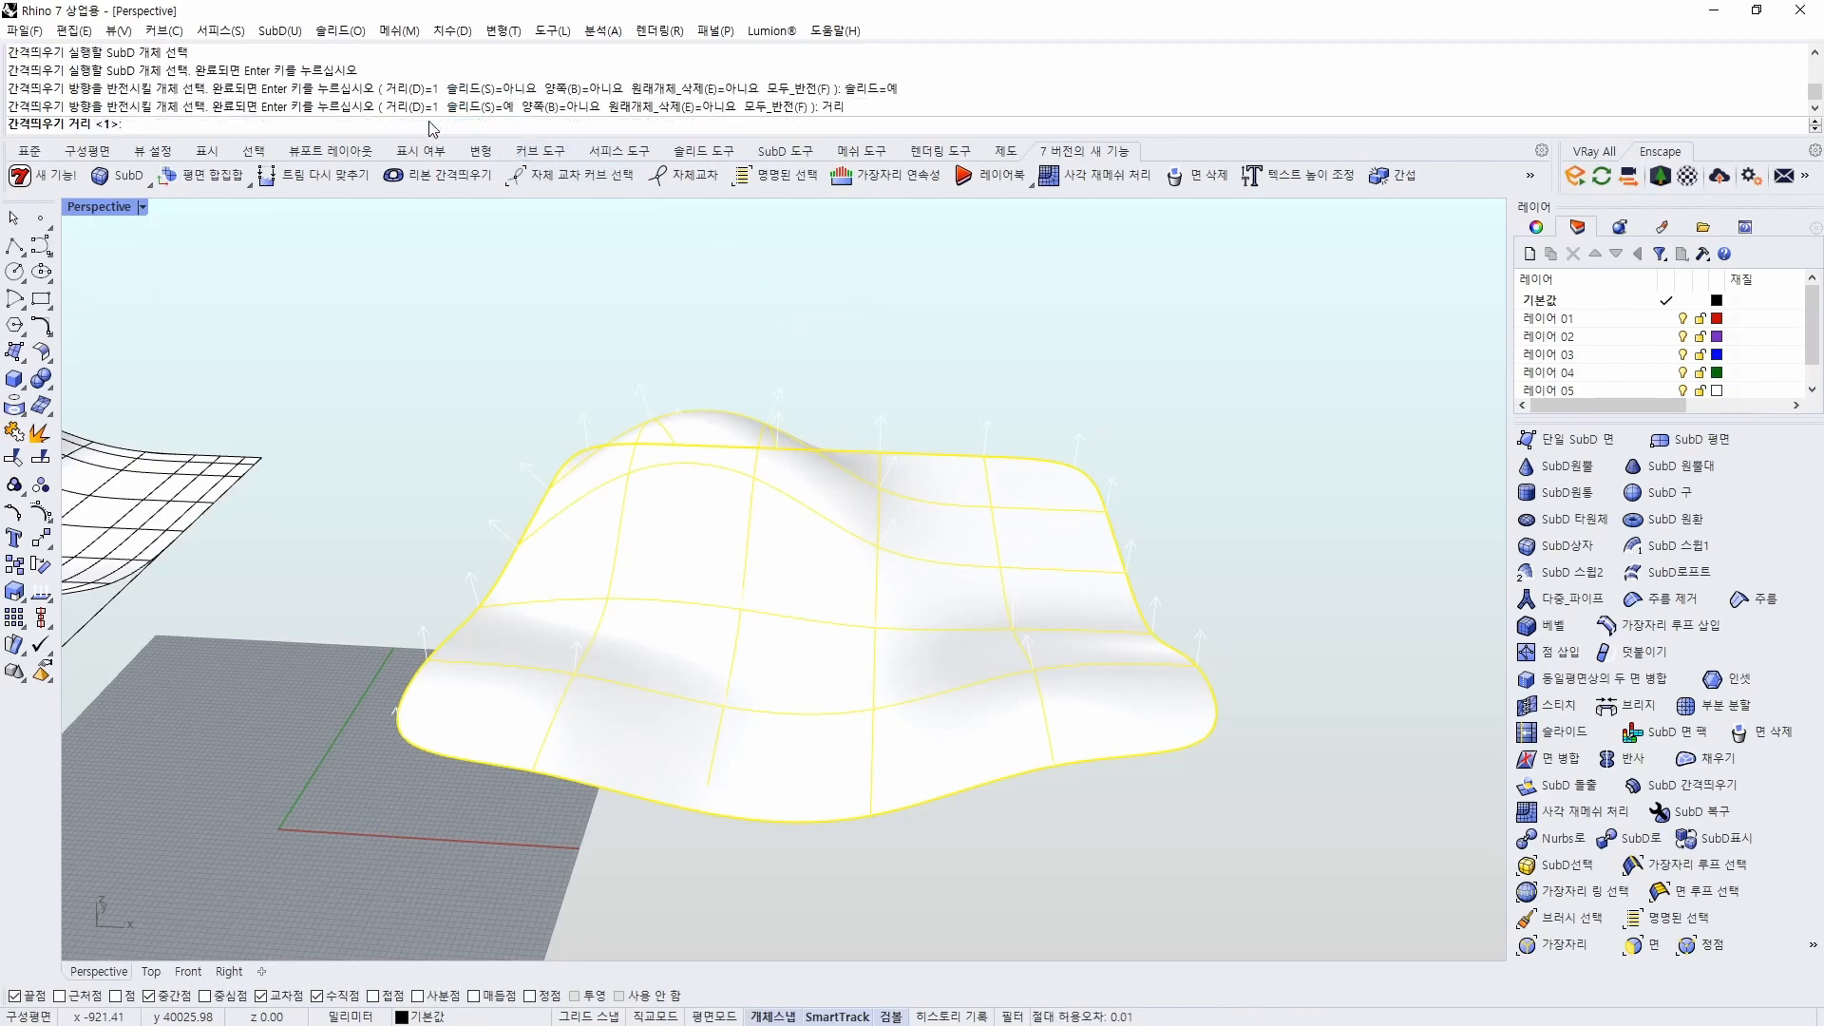
{"action": "type", "text": "1000"}
{"action": "key", "text": "Return"}
{"action": "key", "text": "Return"}
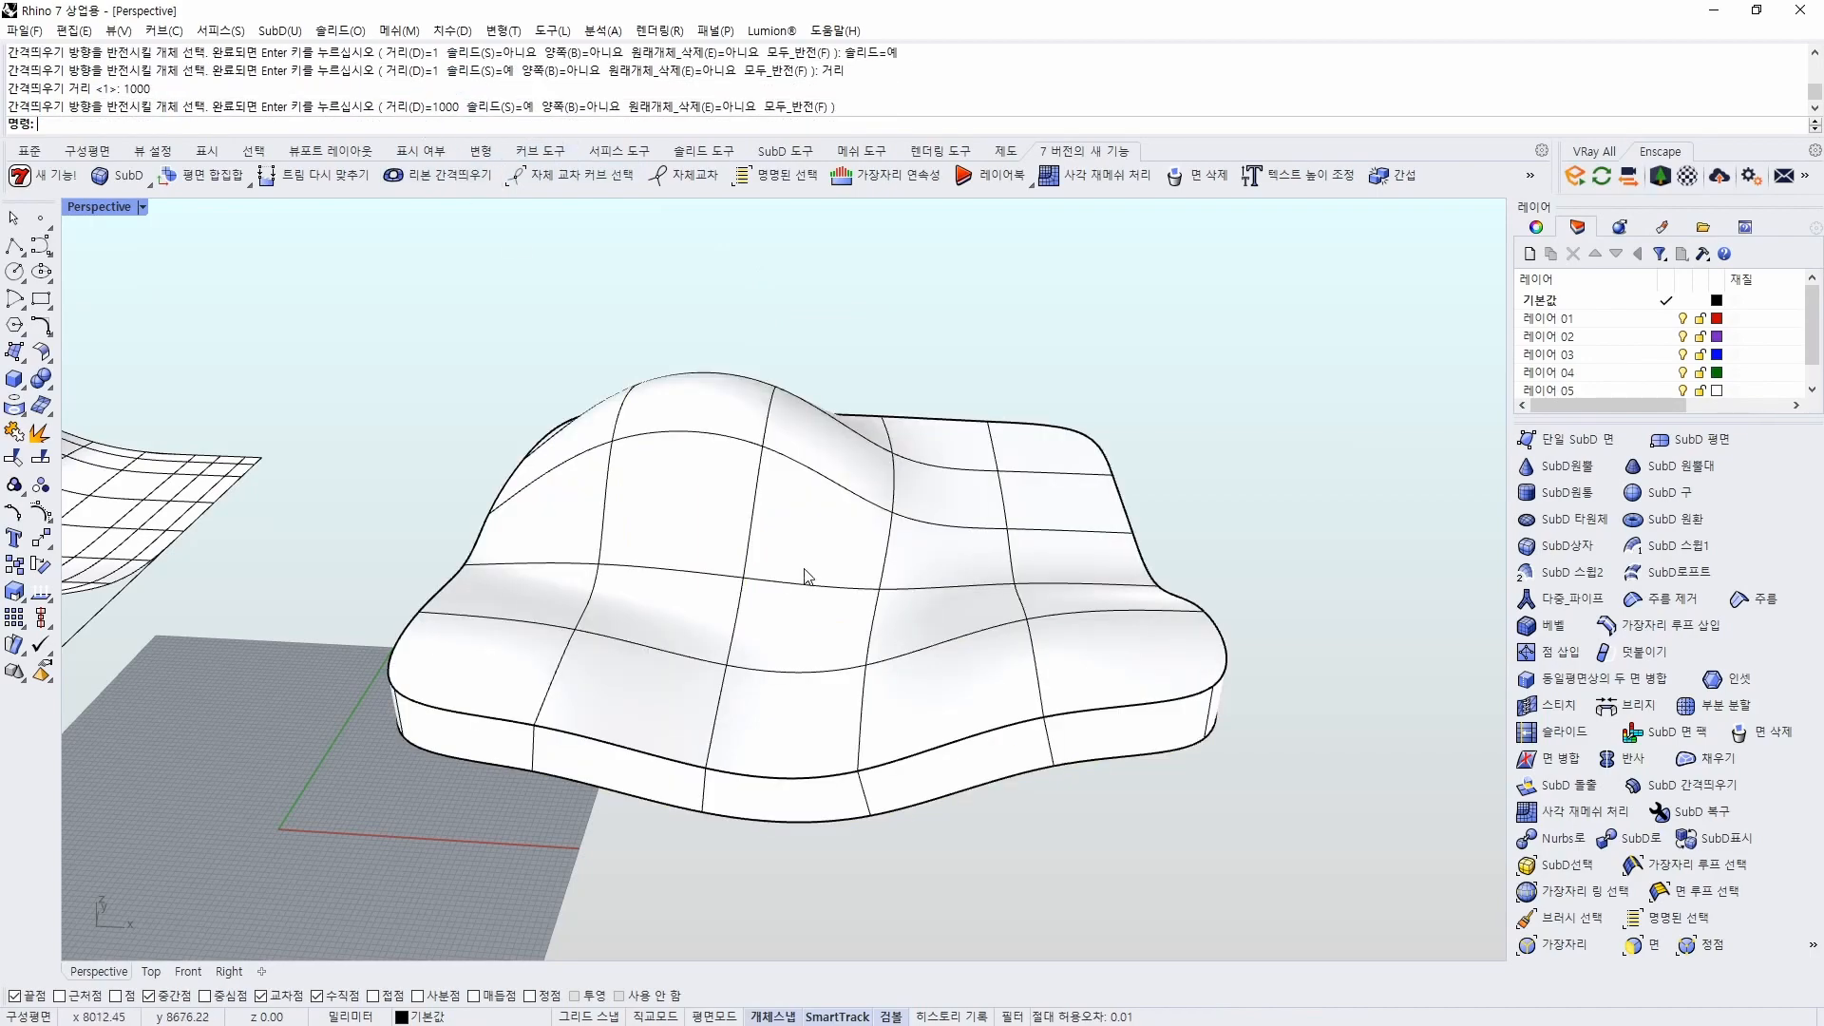
Select the upper boundary edge loop of the thickened wavy SubD and remove its crease
{"action": "right_click_drag", "start_coordinate": [1106, 629], "coordinate": [872, 684]}
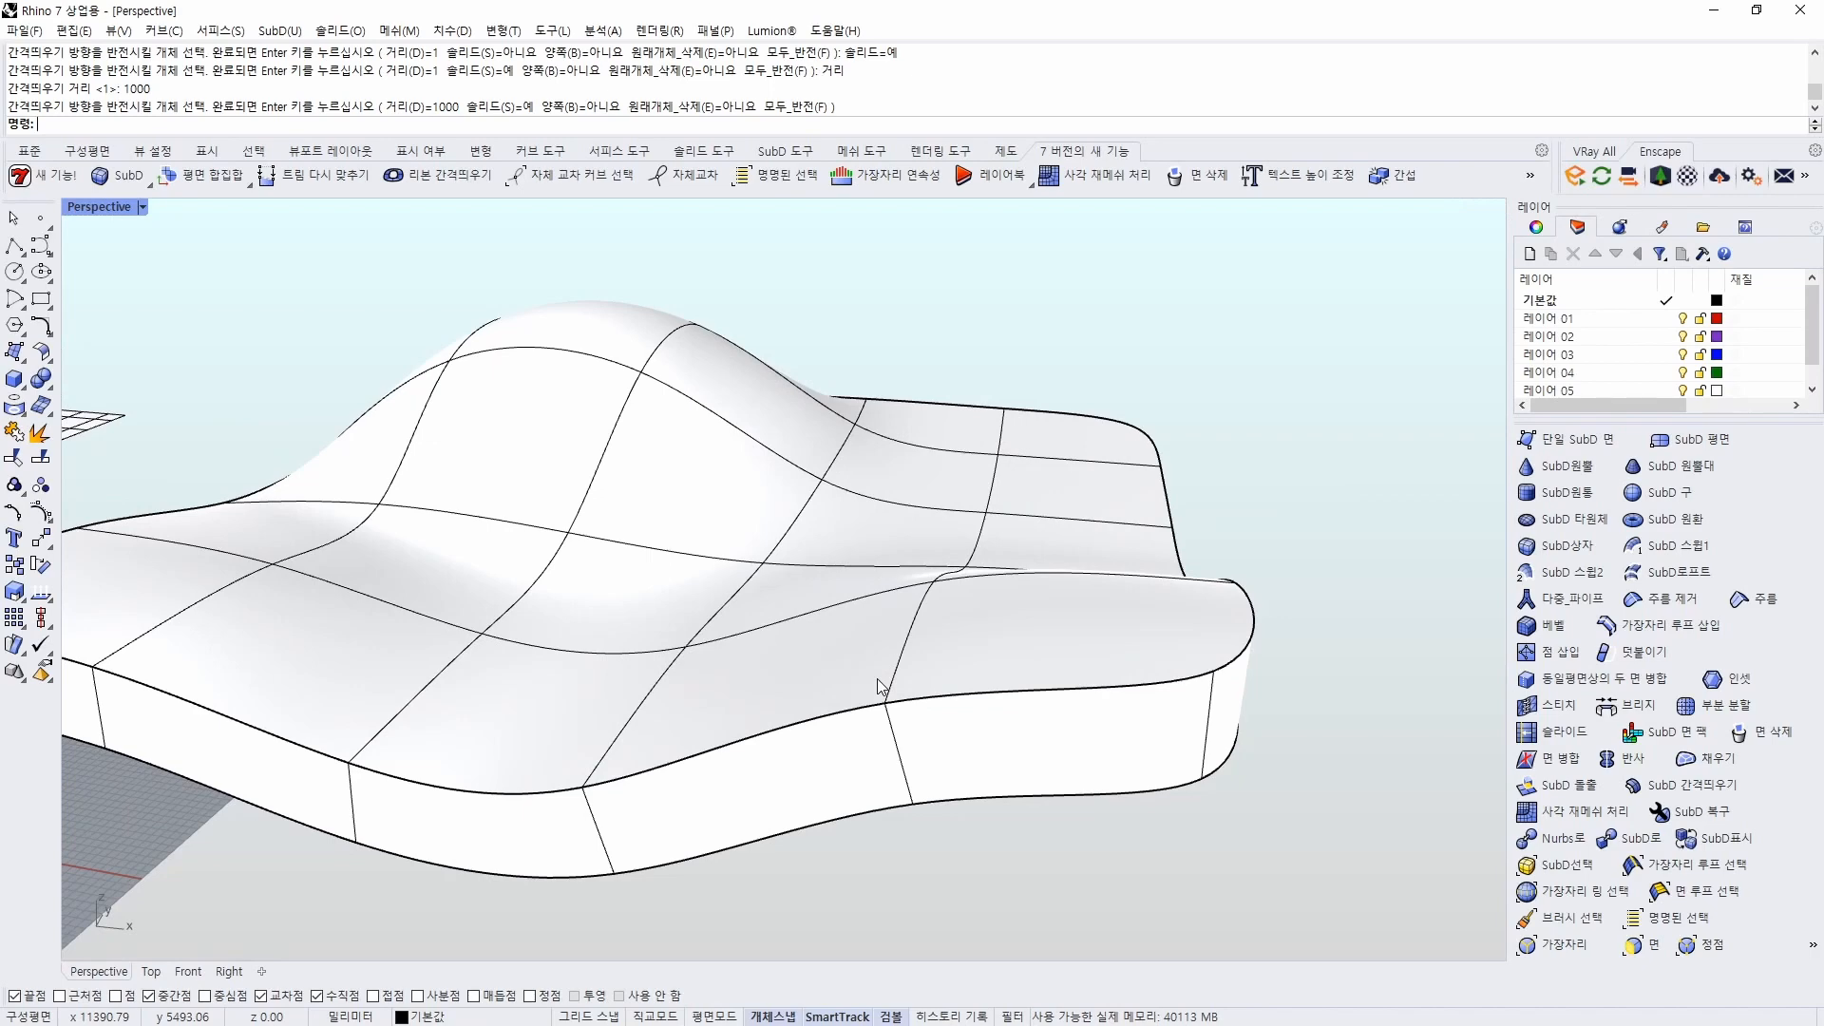
{"action": "scroll", "coordinate": [1083, 611], "scroll_direction": "down", "scroll_amount": 3}
{"action": "right_click_drag", "start_coordinate": [1083, 611], "coordinate": [1065, 694]}
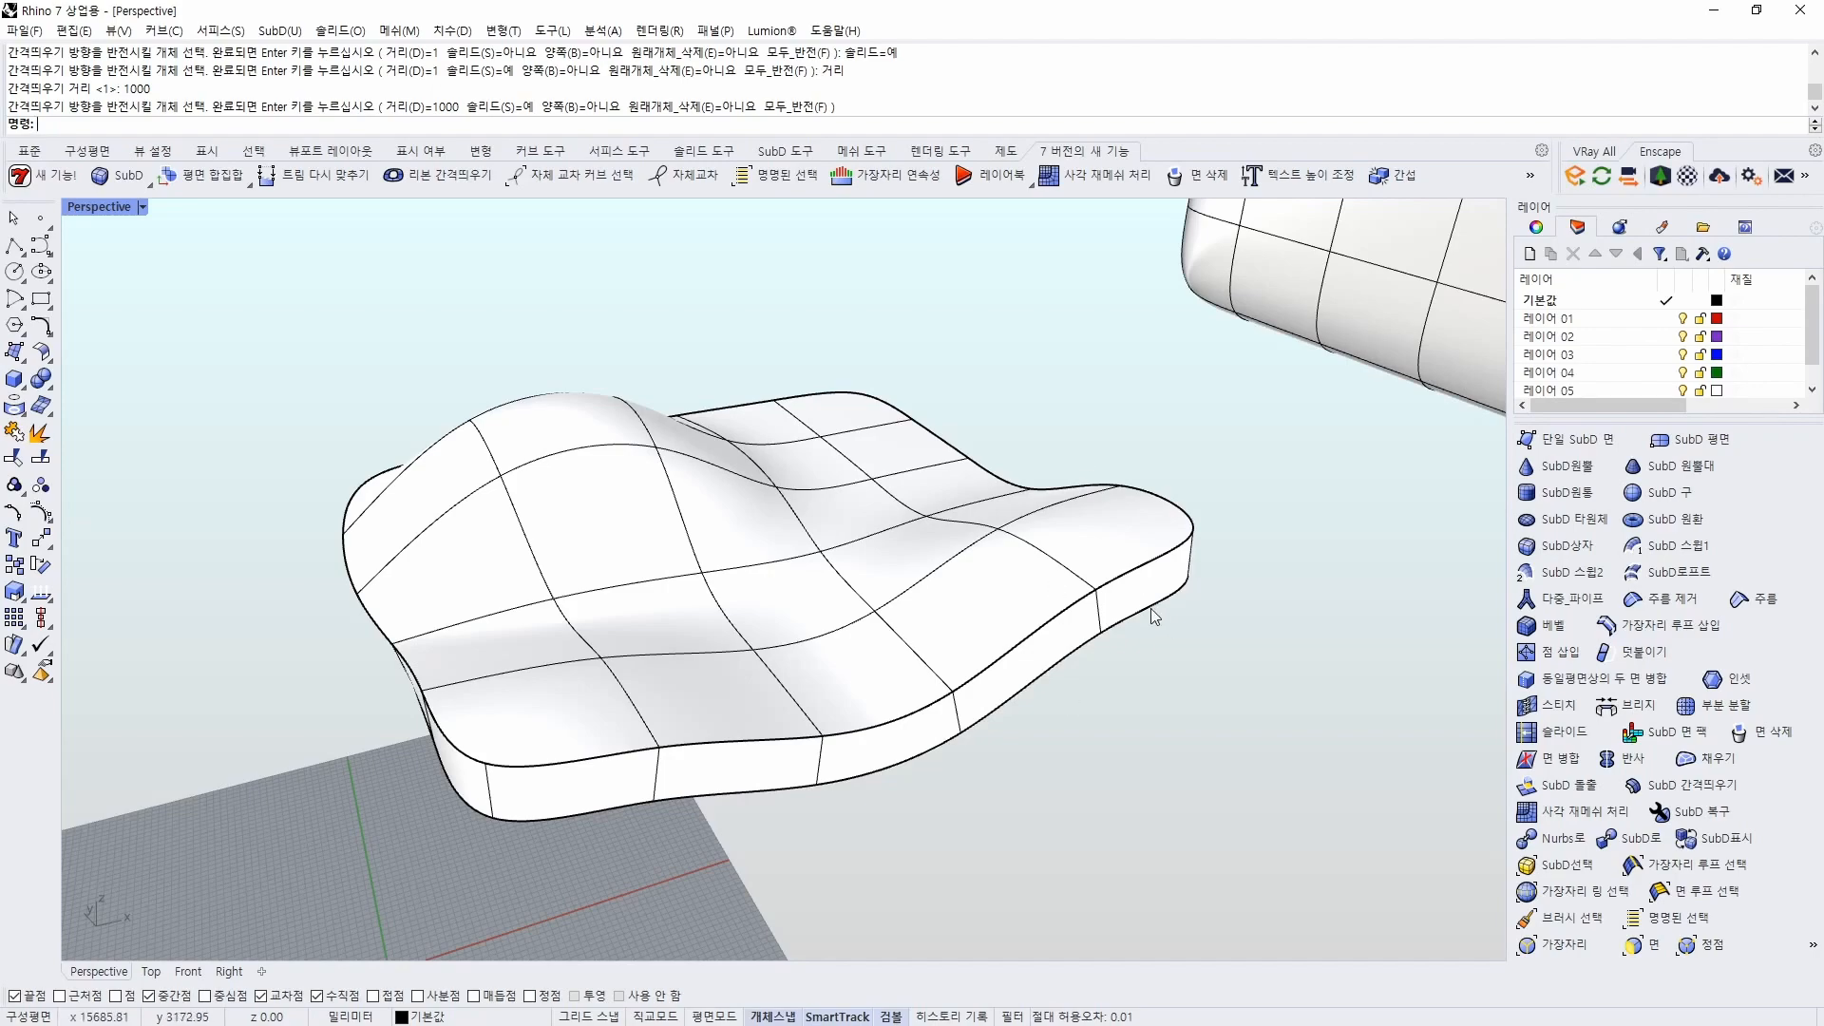
{"action": "right_click_drag", "start_coordinate": [1152, 616], "coordinate": [1171, 546]}
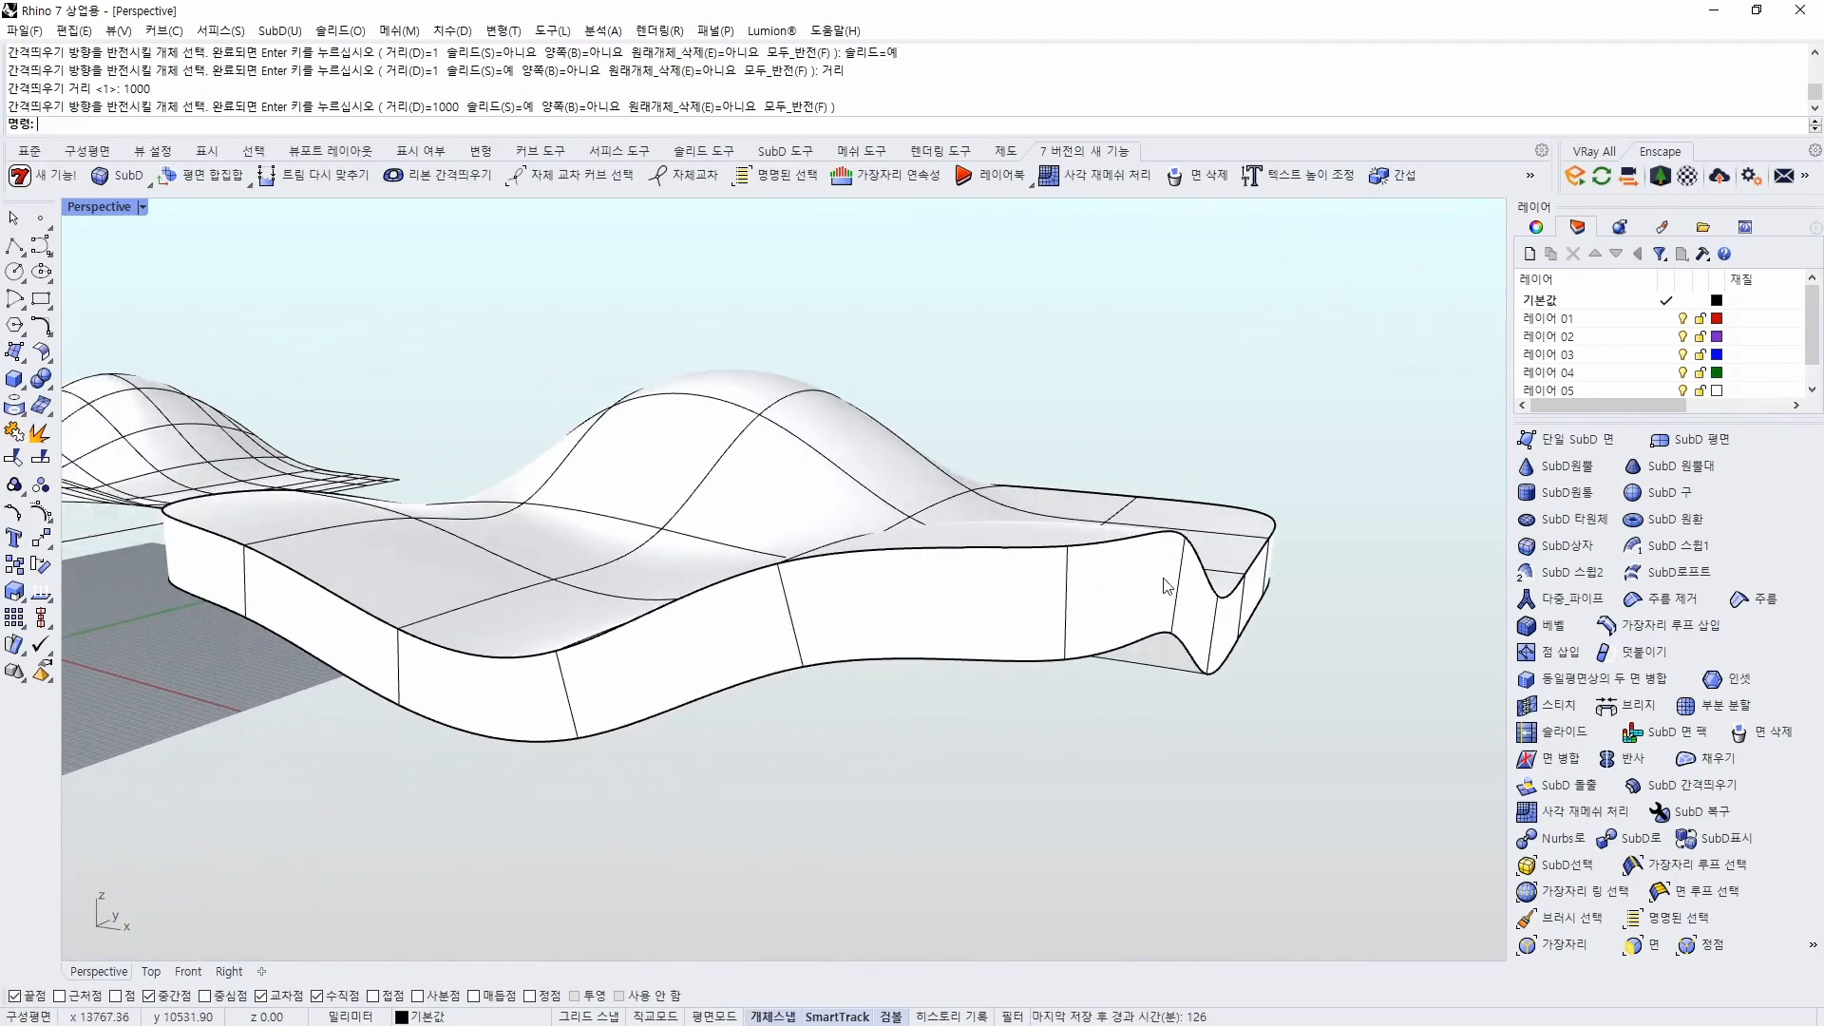
{"action": "right_click_drag", "start_coordinate": [1111, 598], "coordinate": [1067, 640]}
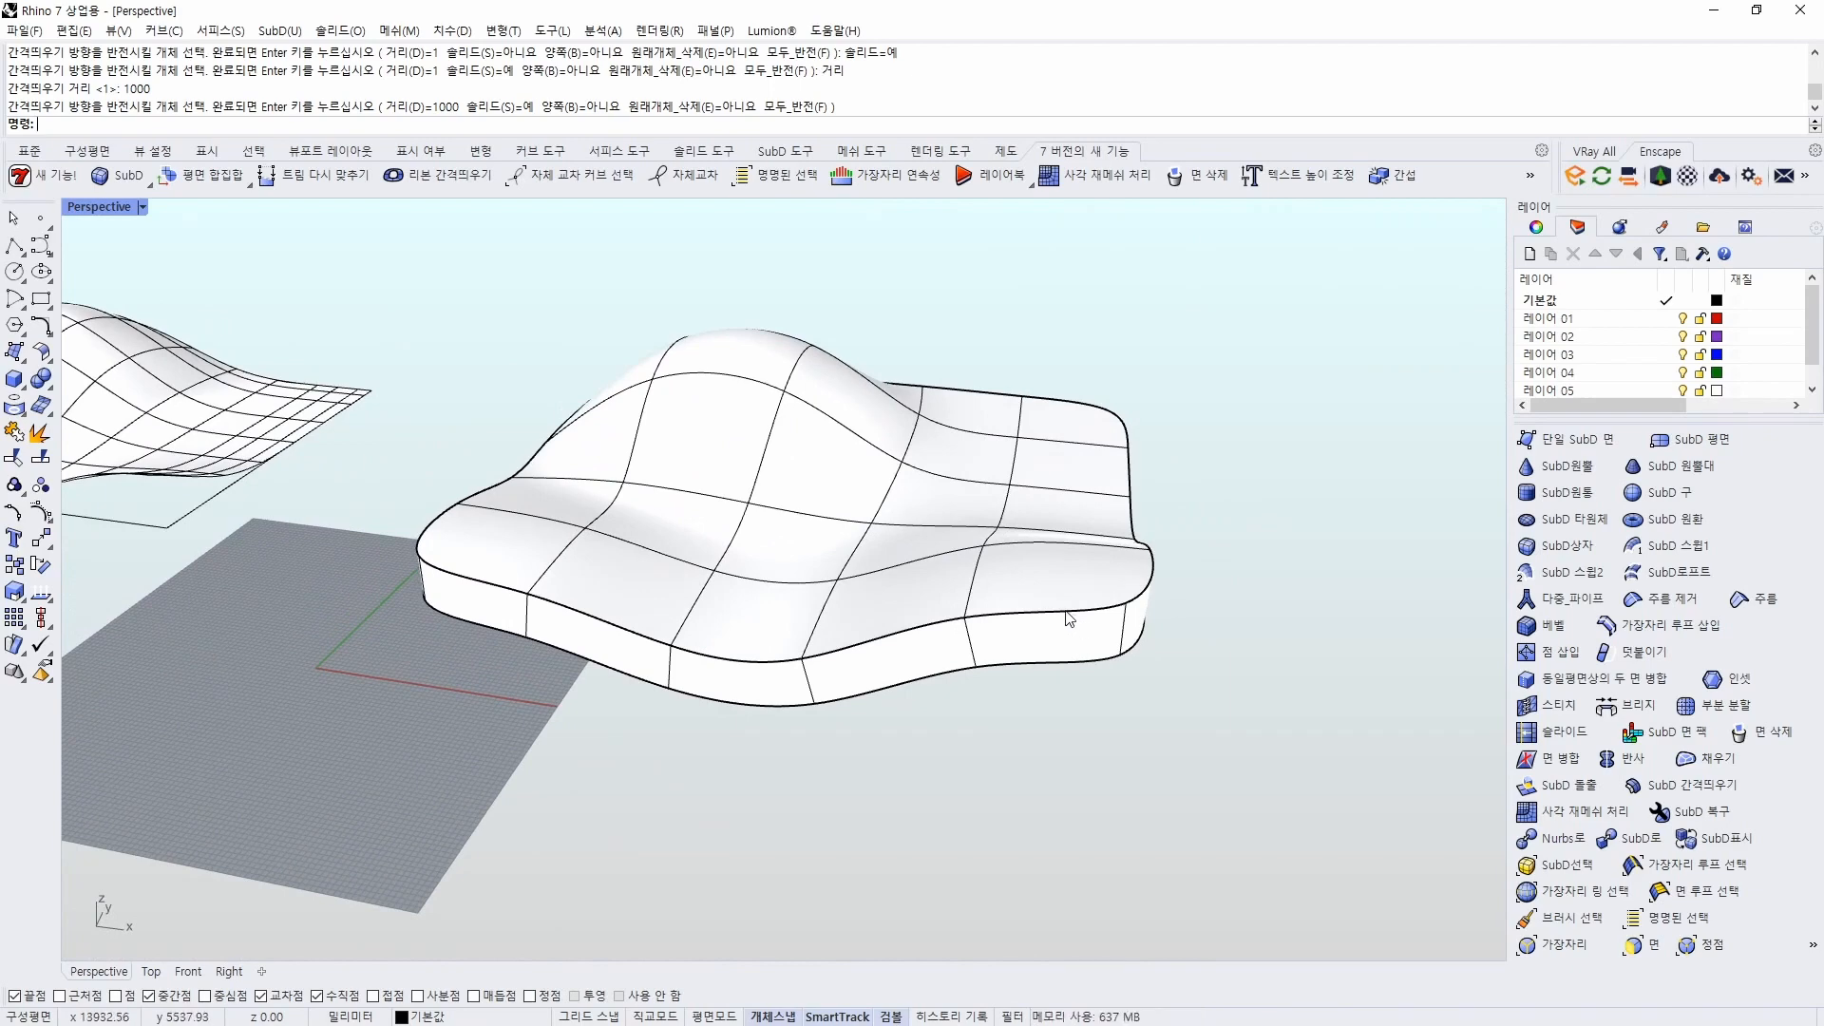
{"action": "double_click", "coordinate": [1069, 616], "text": "ctrl+shift"}
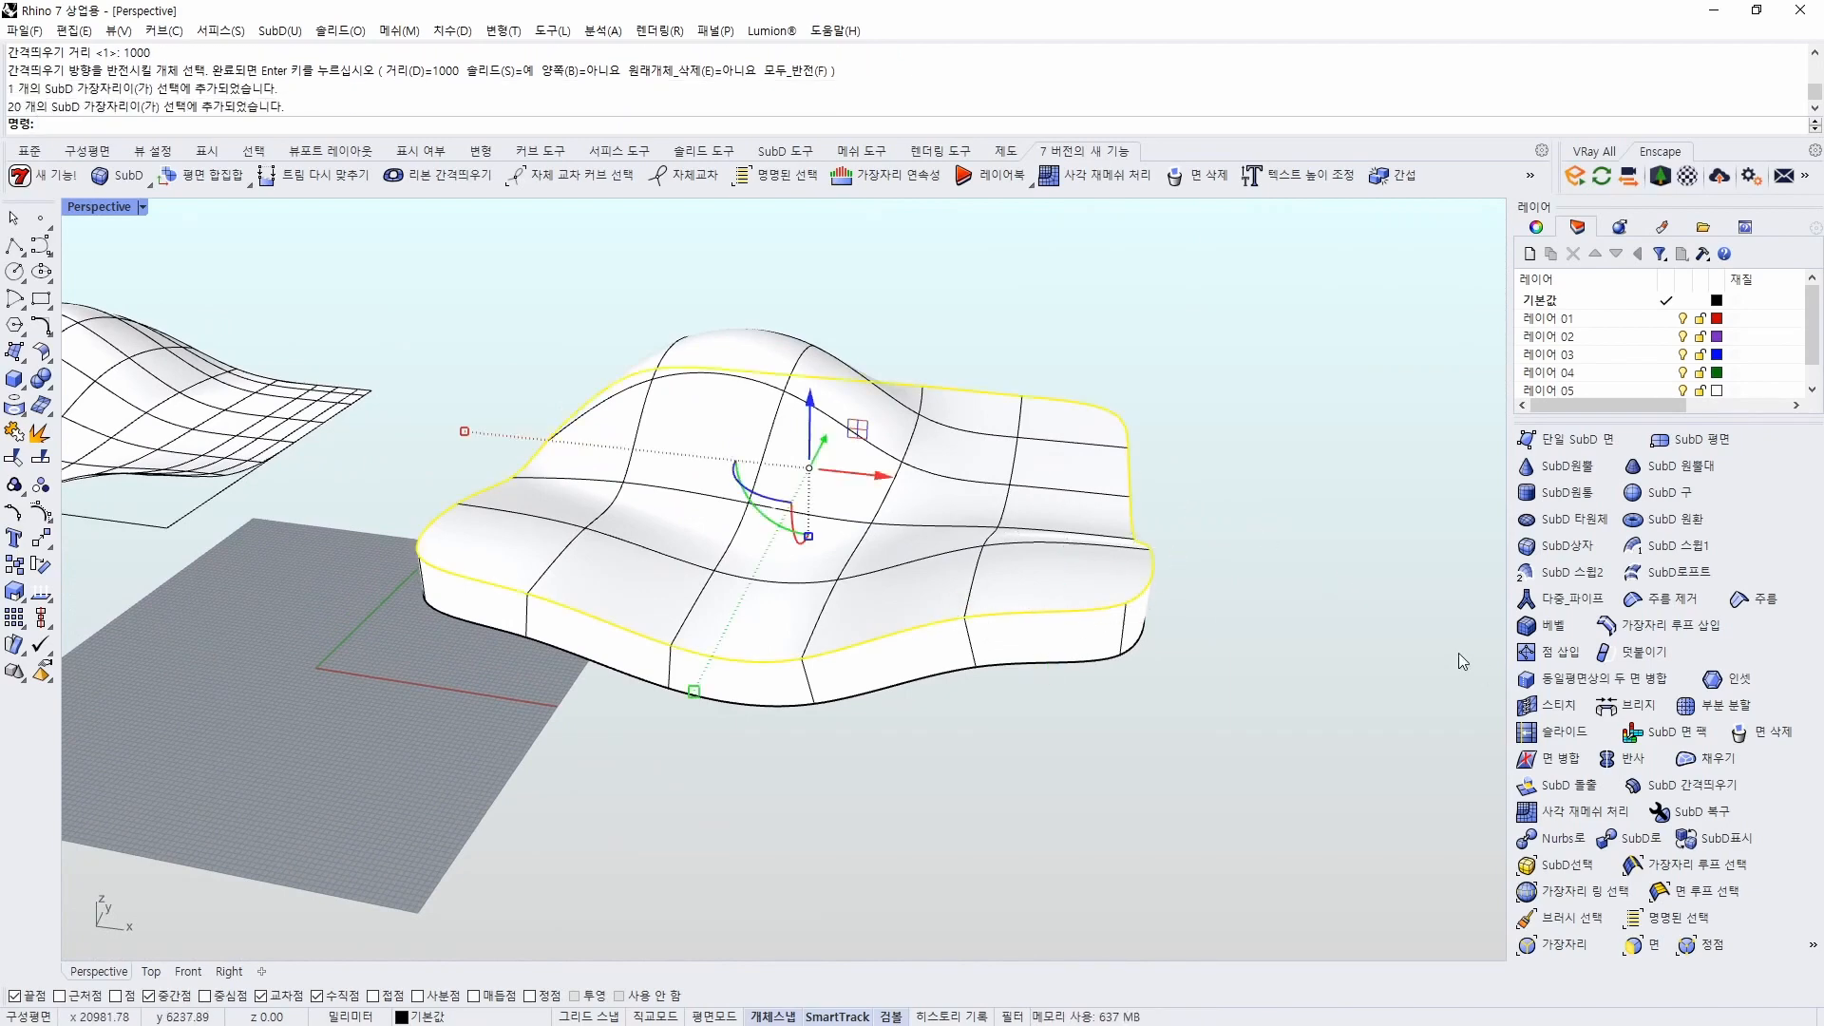
{"action": "left_click", "coordinate": [1684, 608]}
{"action": "key", "text": "Escape"}
Select the original wavy SubD surface beneath the thickened copy and delete it
{"action": "right_click_drag", "start_coordinate": [1094, 663], "coordinate": [1083, 643]}
{"action": "left_click", "coordinate": [1083, 643]}
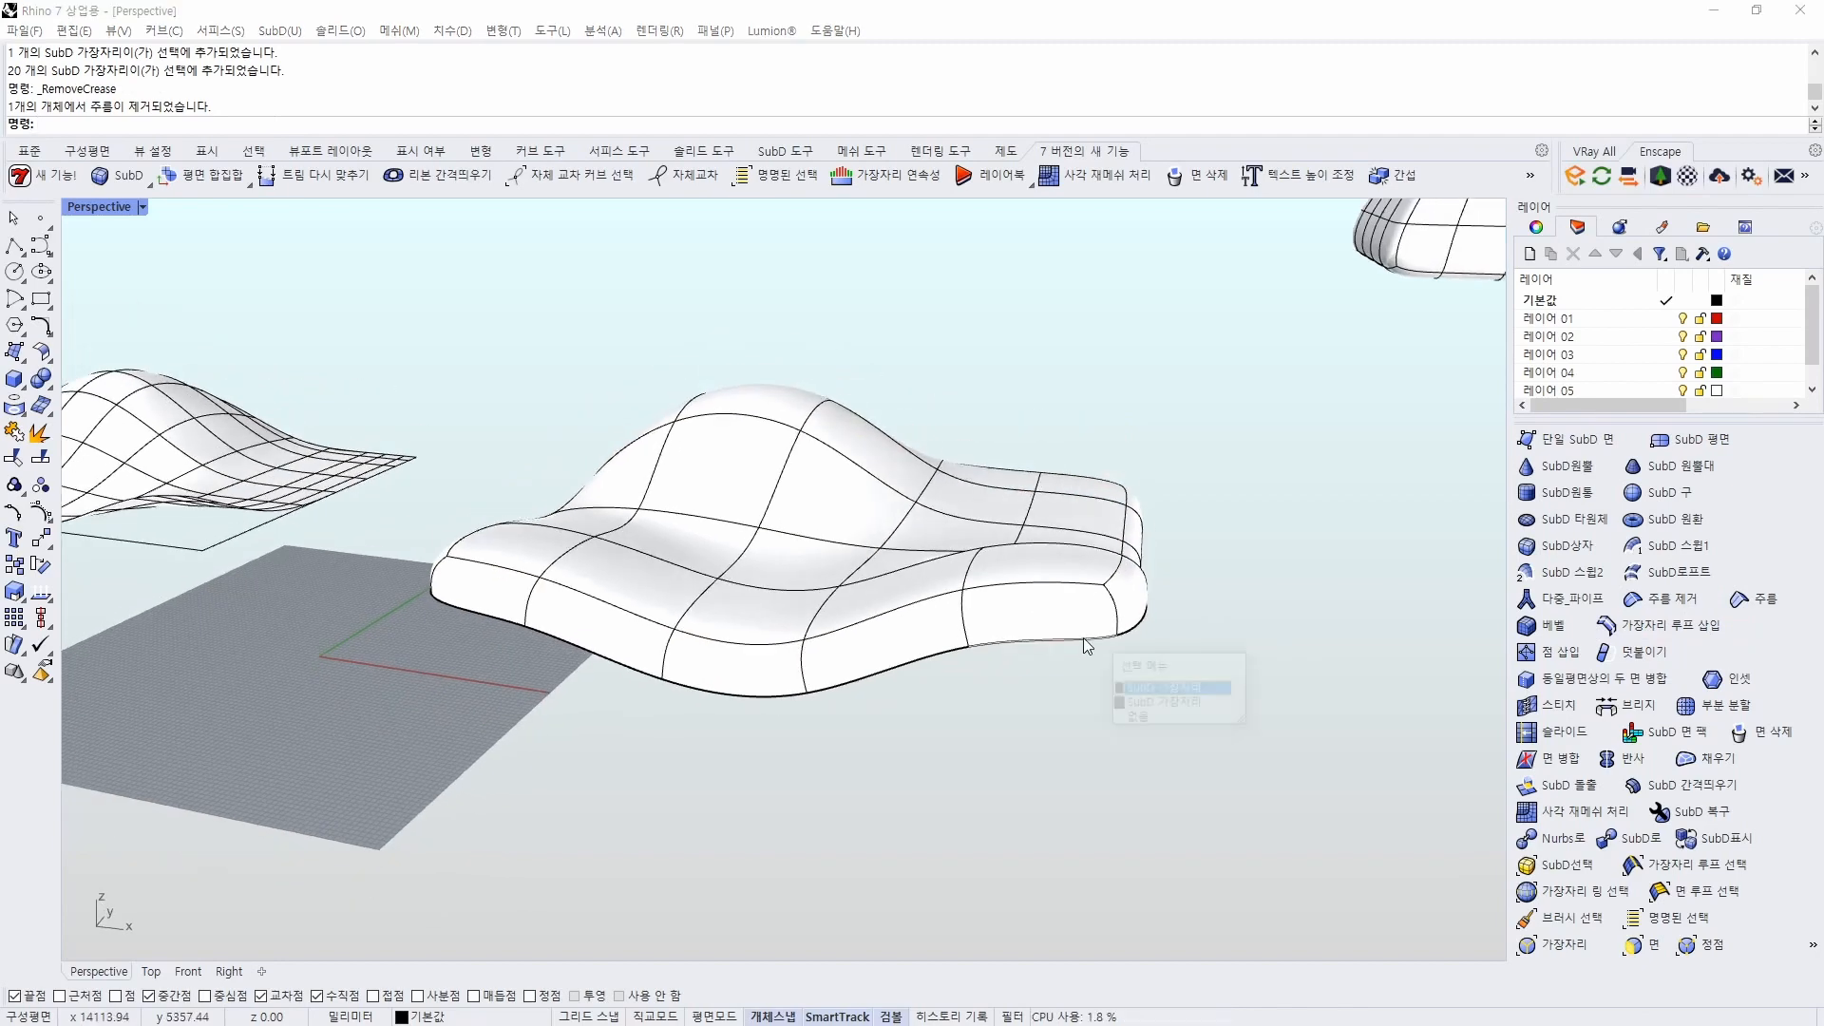
{"action": "scroll", "coordinate": [1074, 653], "scroll_direction": "up", "scroll_amount": 3}
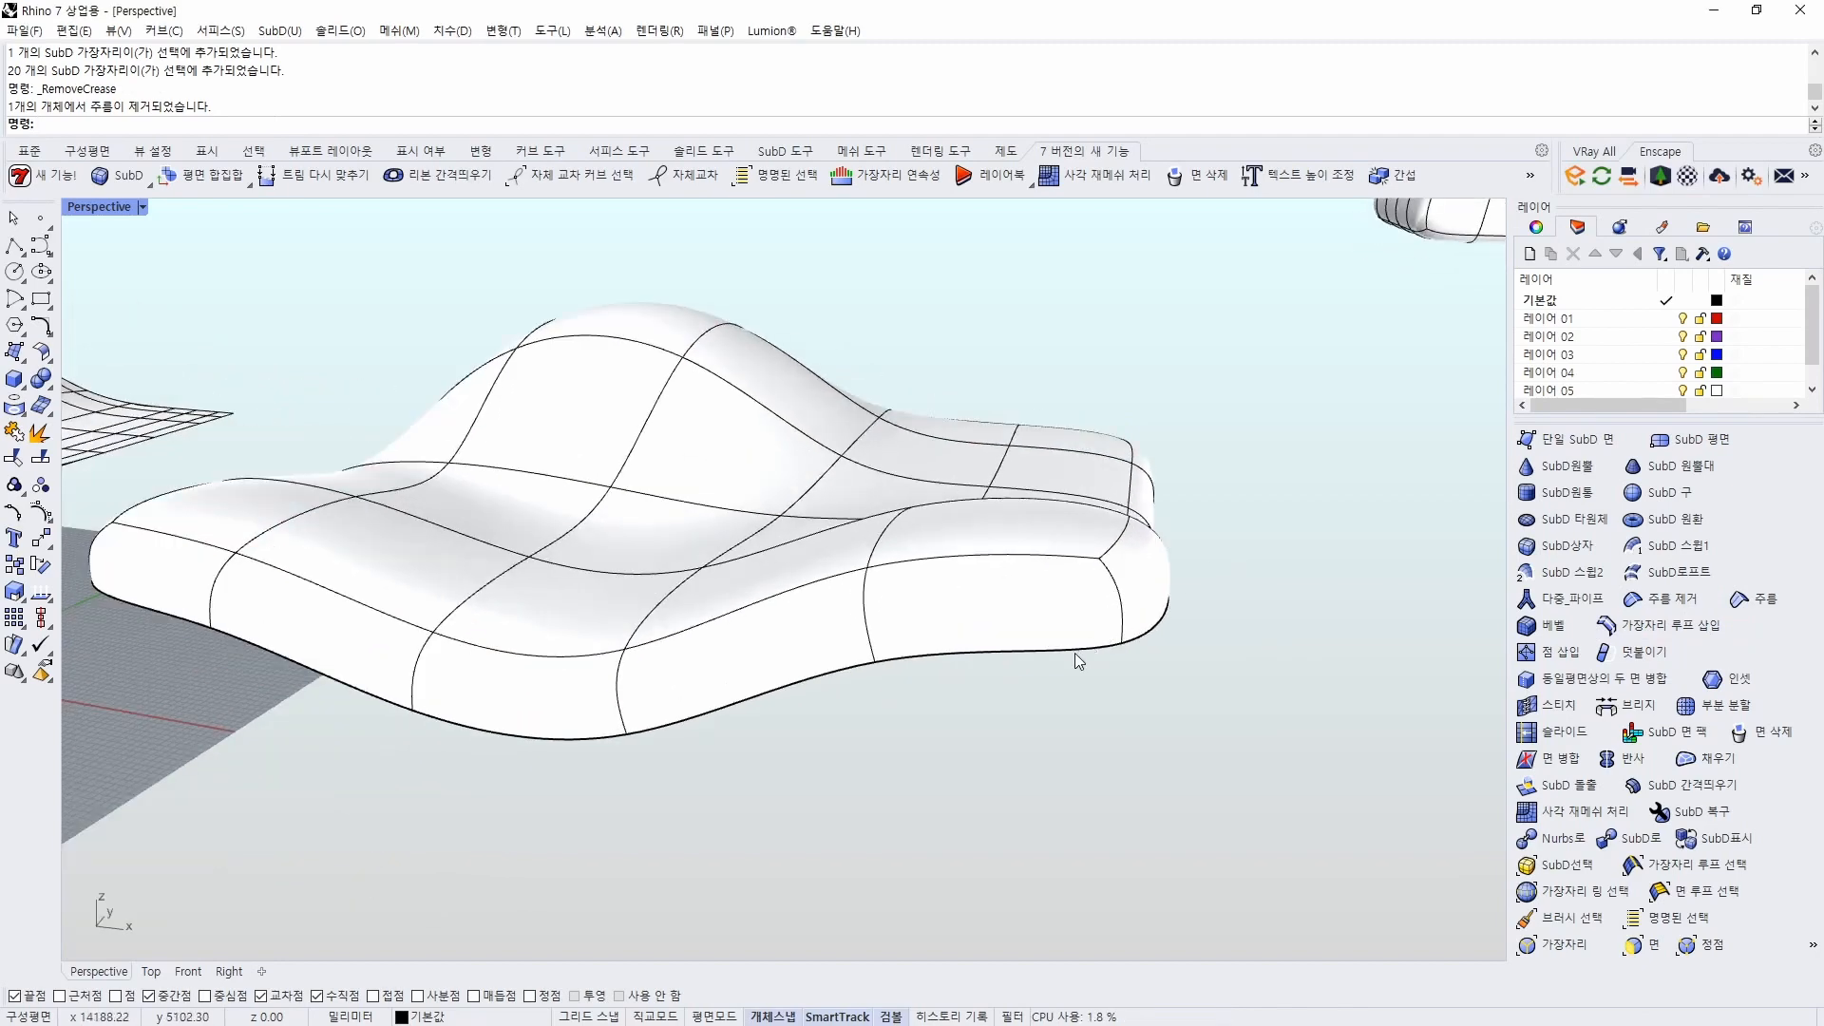
{"action": "double_click", "coordinate": [1079, 649], "text": "ctrl+shift"}
{"action": "left_click", "coordinate": [1162, 695]}
{"action": "right_click_drag", "start_coordinate": [1165, 703], "coordinate": [1091, 541]}
{"action": "left_click", "coordinate": [1094, 534]}
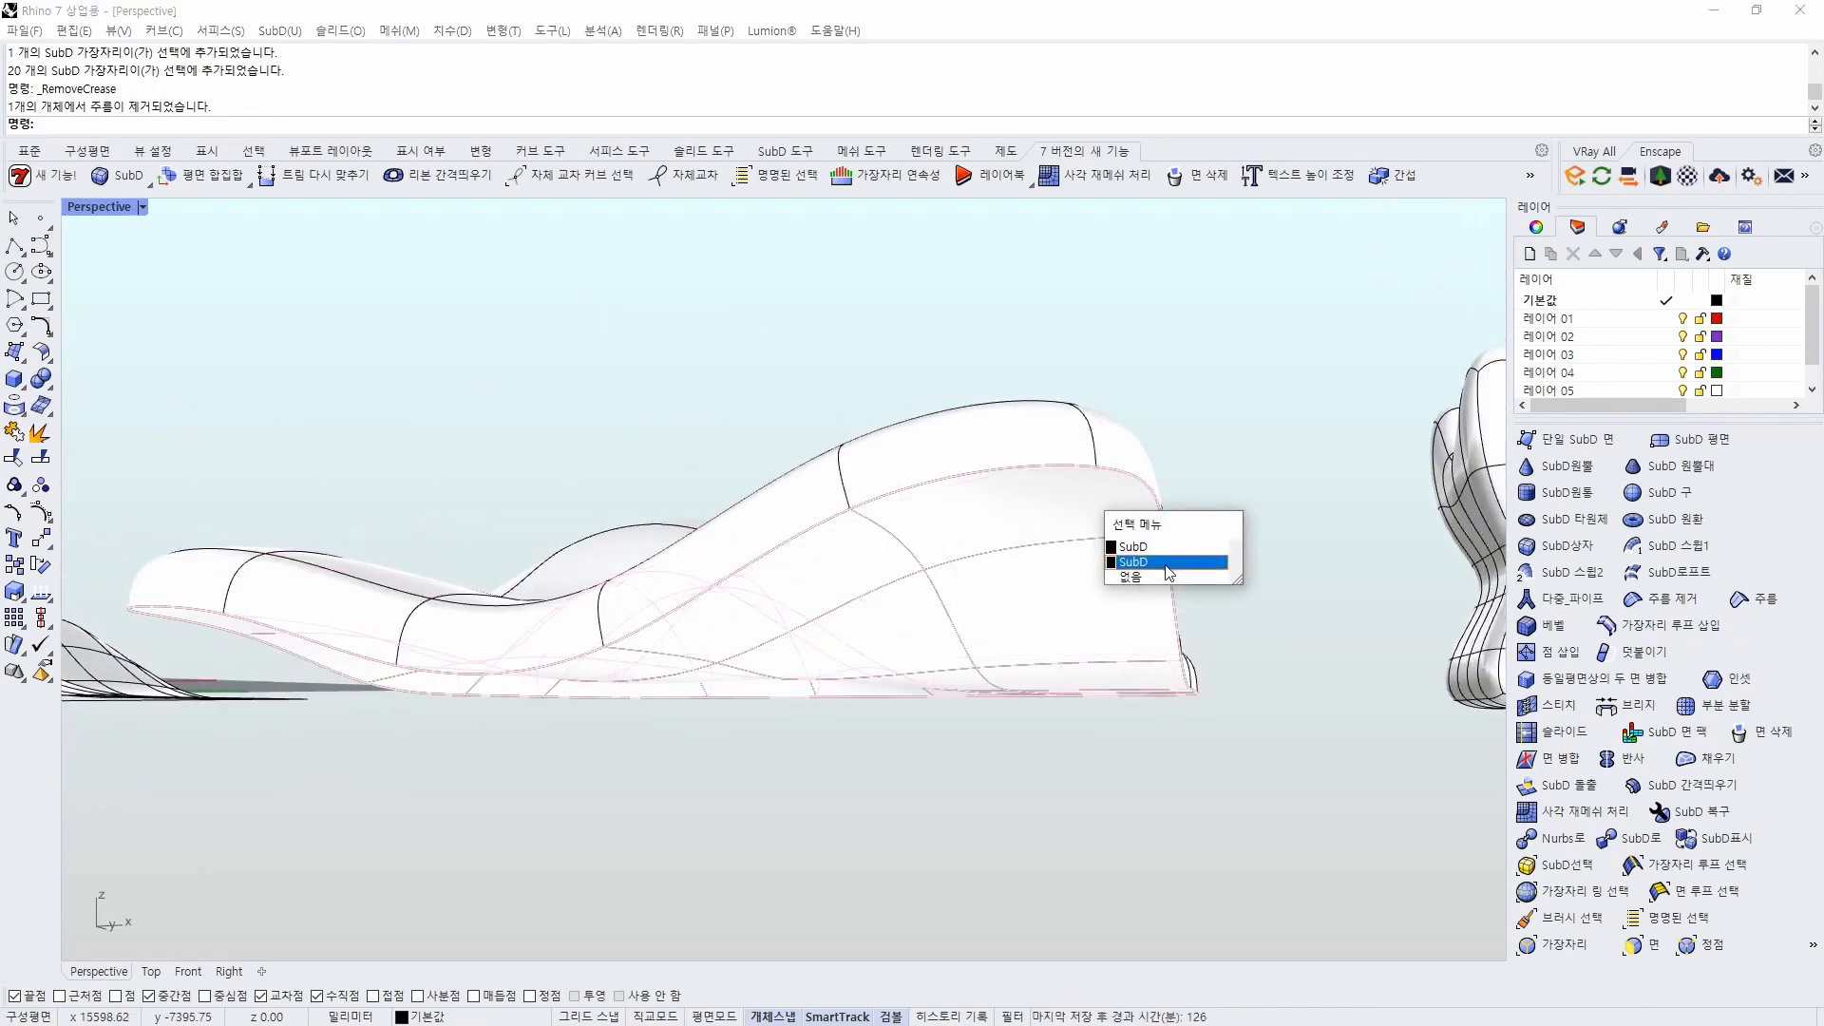
{"action": "left_click", "coordinate": [1169, 563]}
{"action": "right_click_drag", "start_coordinate": [1030, 631], "coordinate": [1425, 639]}
{"action": "key", "text": "Delete"}
Select the lower boundary edge loop of the thickened wavy SubD and remove its crease
{"action": "double_click", "coordinate": [1032, 518], "text": "ctrl+shift"}
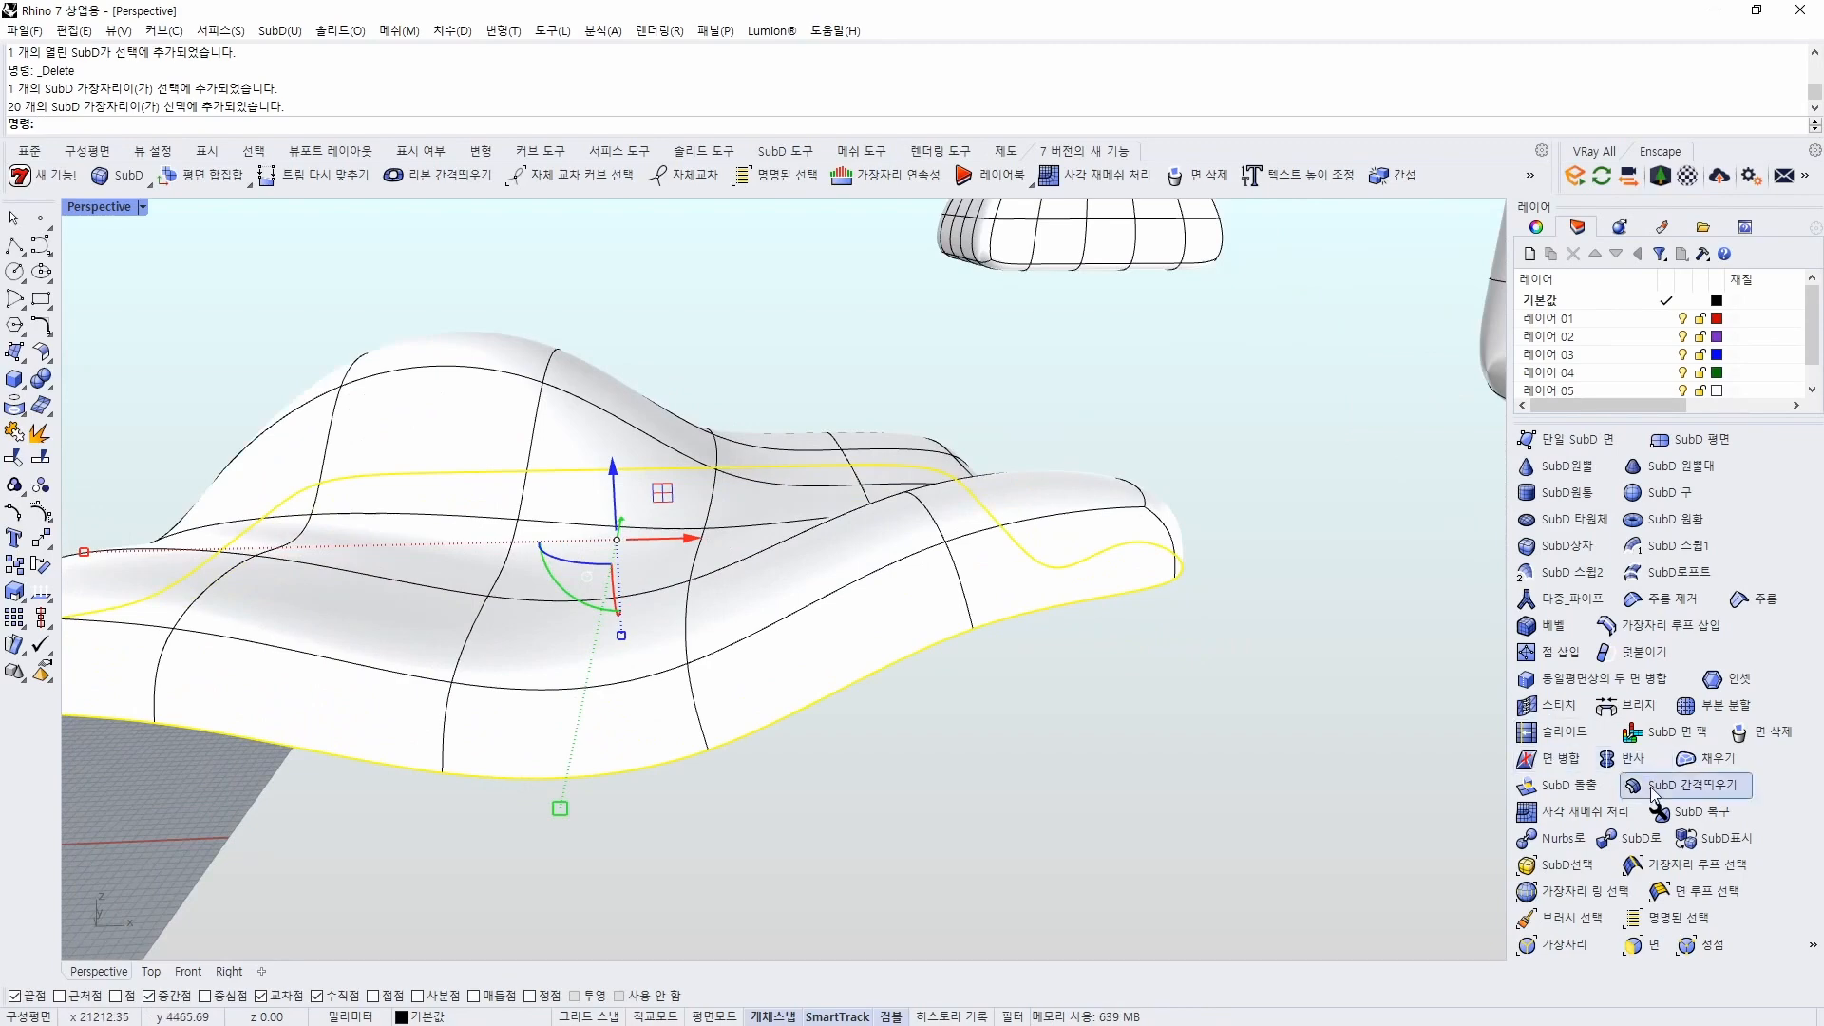
{"action": "left_click", "coordinate": [1665, 600]}
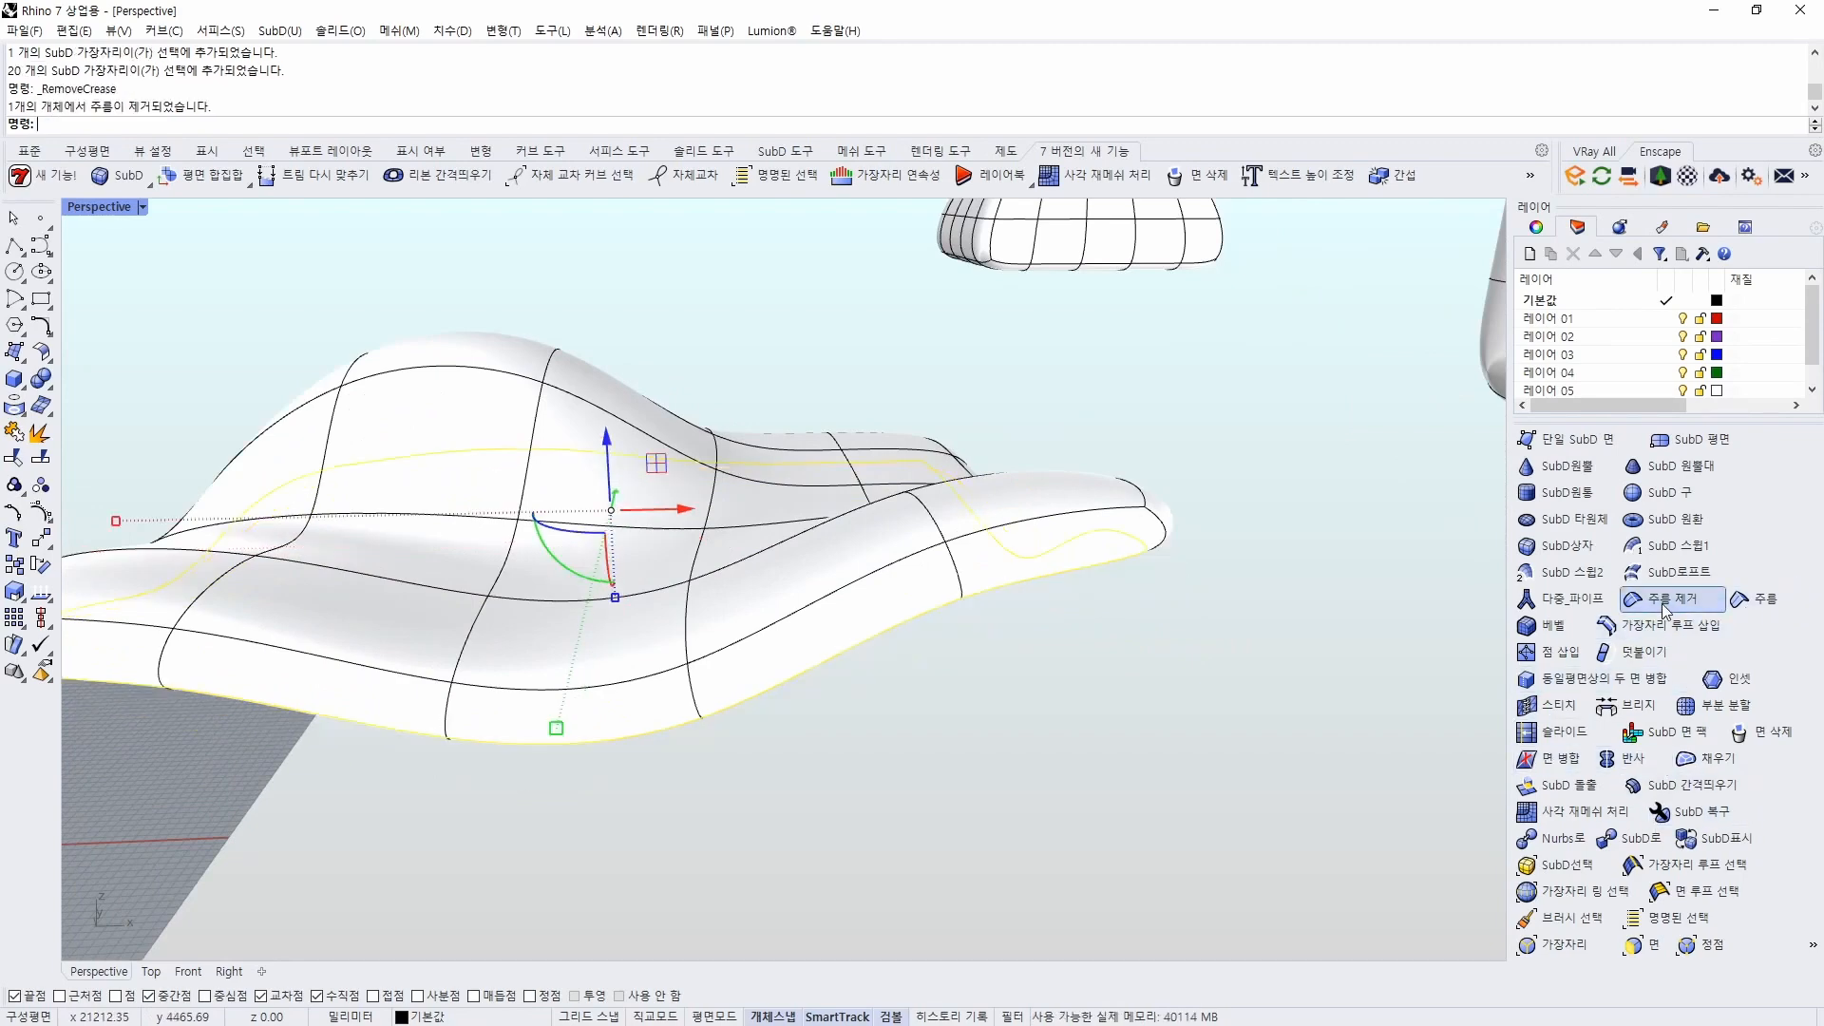
{"action": "key", "text": "Escape"}
Check the fully rounded SubD in Rendered display and return to Shaded display
{"action": "mouse_move", "coordinate": [1140, 725]}
{"action": "right_mouse_down"}
{"action": "mouse_move", "coordinate": [1058, 644]}
{"action": "mouse_move", "coordinate": [1099, 542]}
{"action": "mouse_move", "coordinate": [1103, 625]}
{"action": "mouse_move", "coordinate": [921, 694]}
{"action": "right_mouse_up"}
{"action": "key", "text": "ctrl+alt+r"}
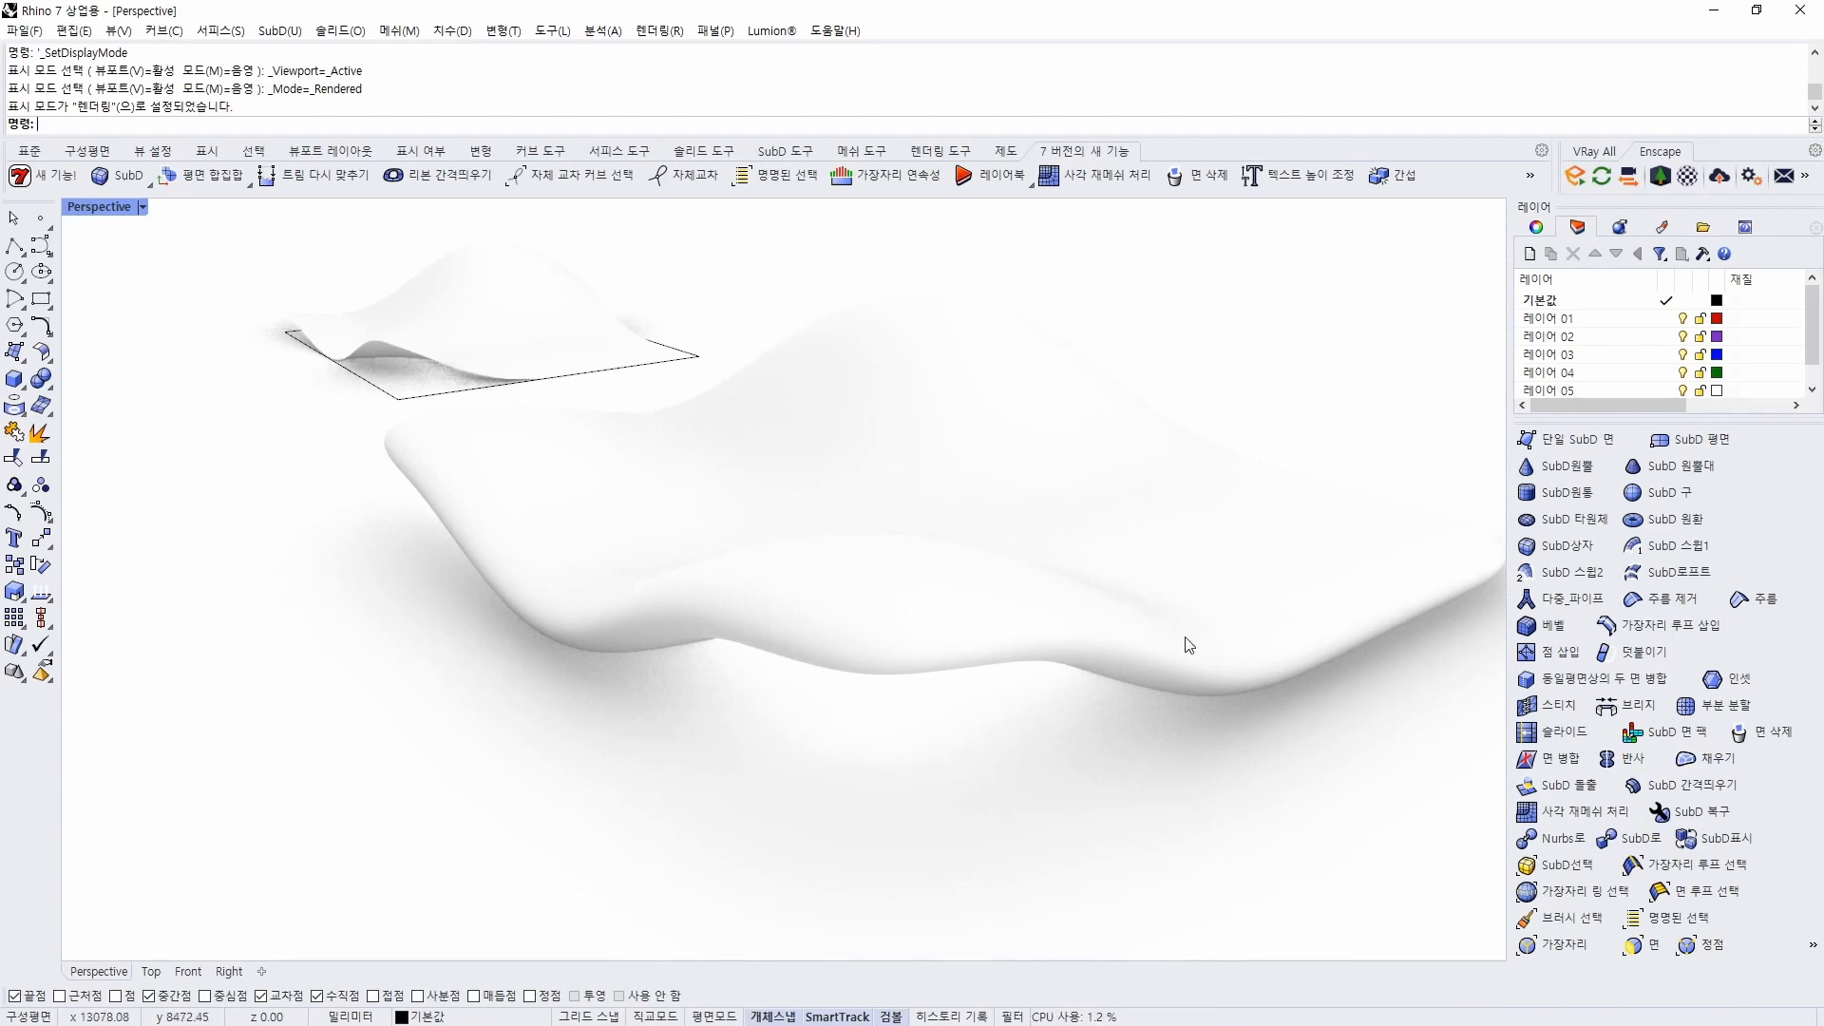
{"action": "key", "text": "ctrl+alt+s"}
Undo both crease removals, the surface deletion and the SubD offset, and clear the selection
{"action": "right_click_drag", "start_coordinate": [819, 725], "coordinate": [966, 718]}
{"action": "key", "text": "ctrl+z"}
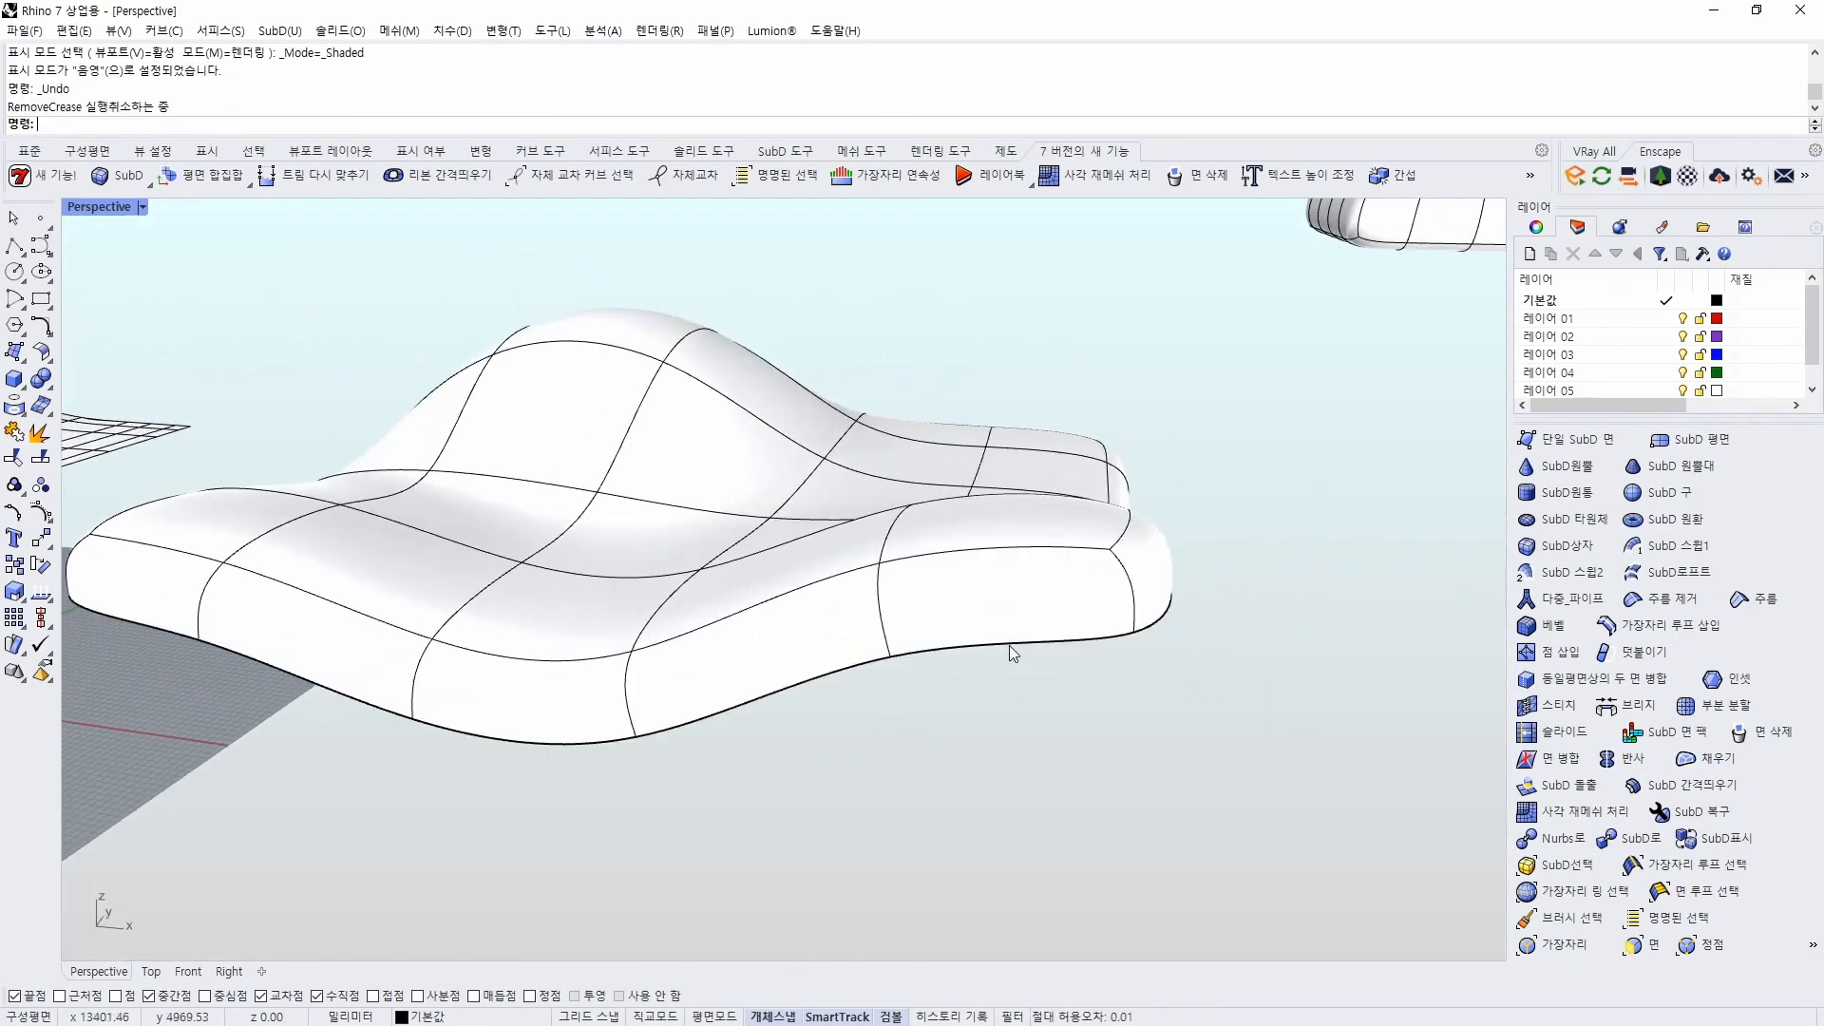
{"action": "right_click_drag", "start_coordinate": [1013, 654], "coordinate": [1030, 652]}
{"action": "key", "text": "ctrl+z"}
{"action": "key", "text": "ctrl+z"}
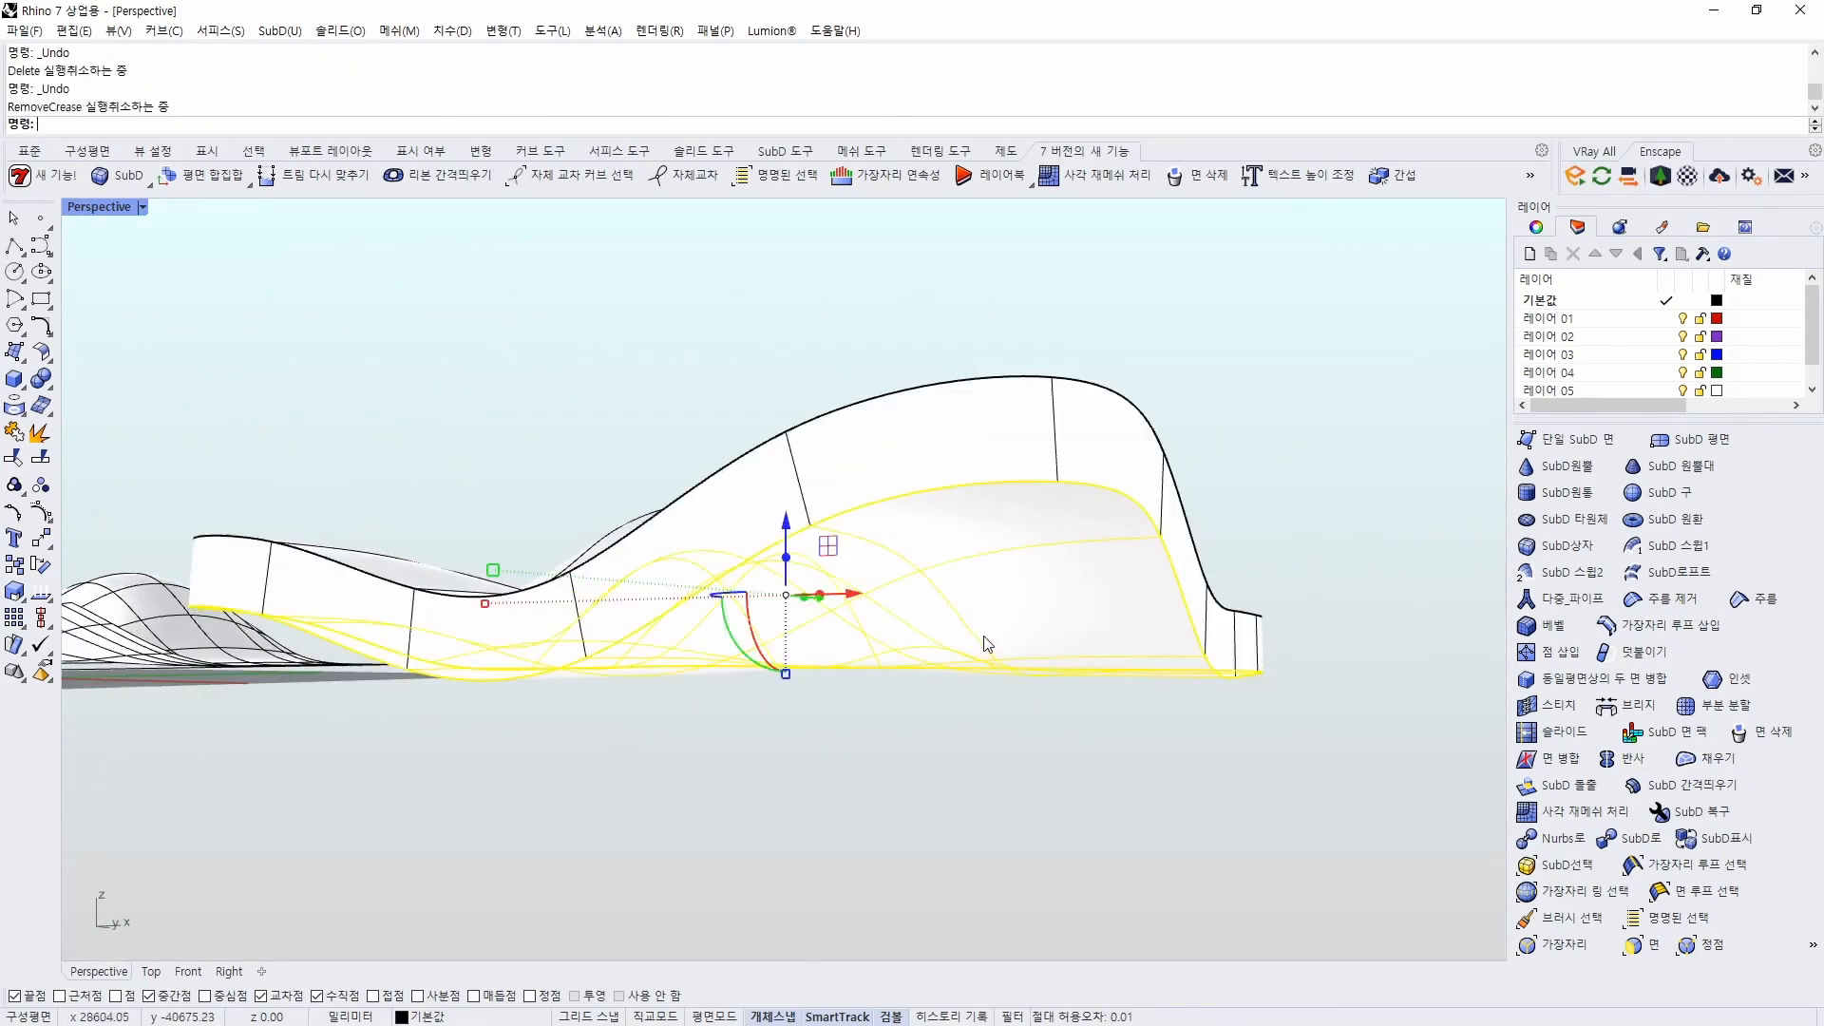
{"action": "key", "text": "ctrl+z"}
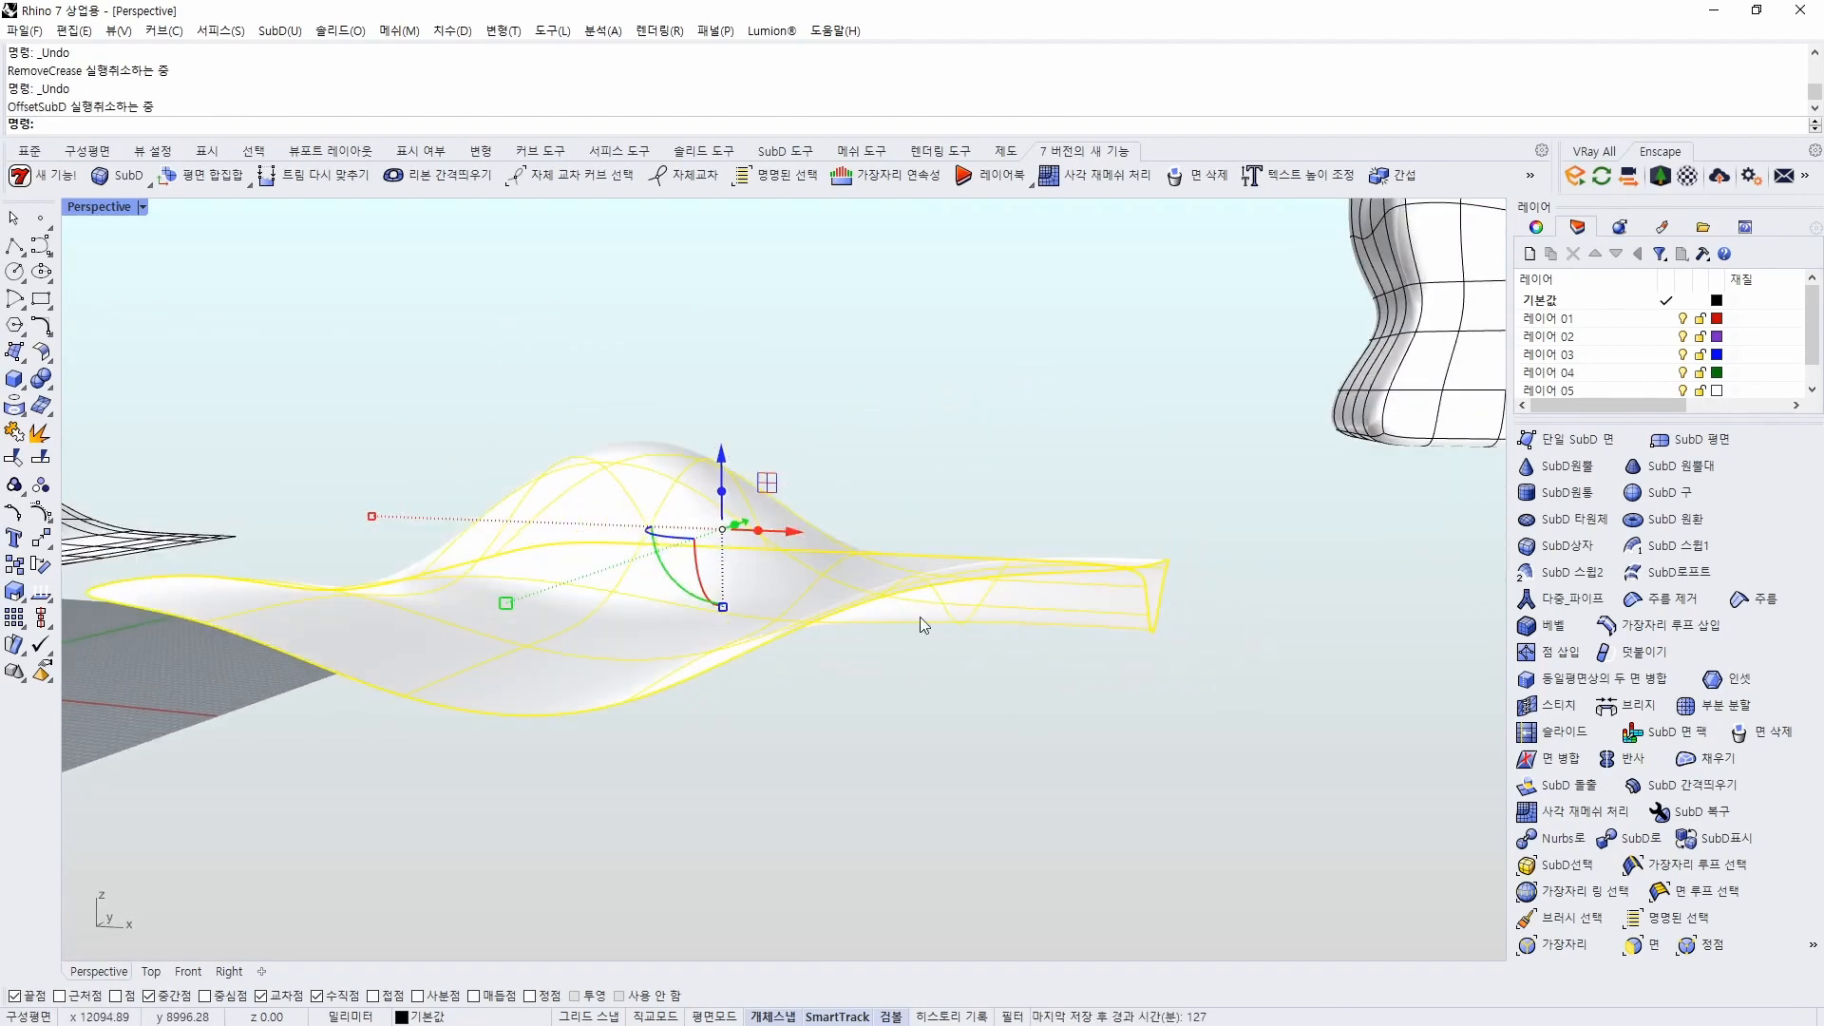
{"action": "key", "text": "Escape"}
Select the wavy SubD surface and duplicate it in place through the clipboard
{"action": "mouse_move", "coordinate": [919, 618]}
{"action": "right_mouse_down"}
{"action": "mouse_move", "coordinate": [958, 724]}
{"action": "mouse_move", "coordinate": [1038, 602]}
{"action": "right_mouse_up"}
{"action": "left_click", "coordinate": [1038, 608]}
{"action": "right_click_drag", "start_coordinate": [1038, 680], "coordinate": [1294, 761]}
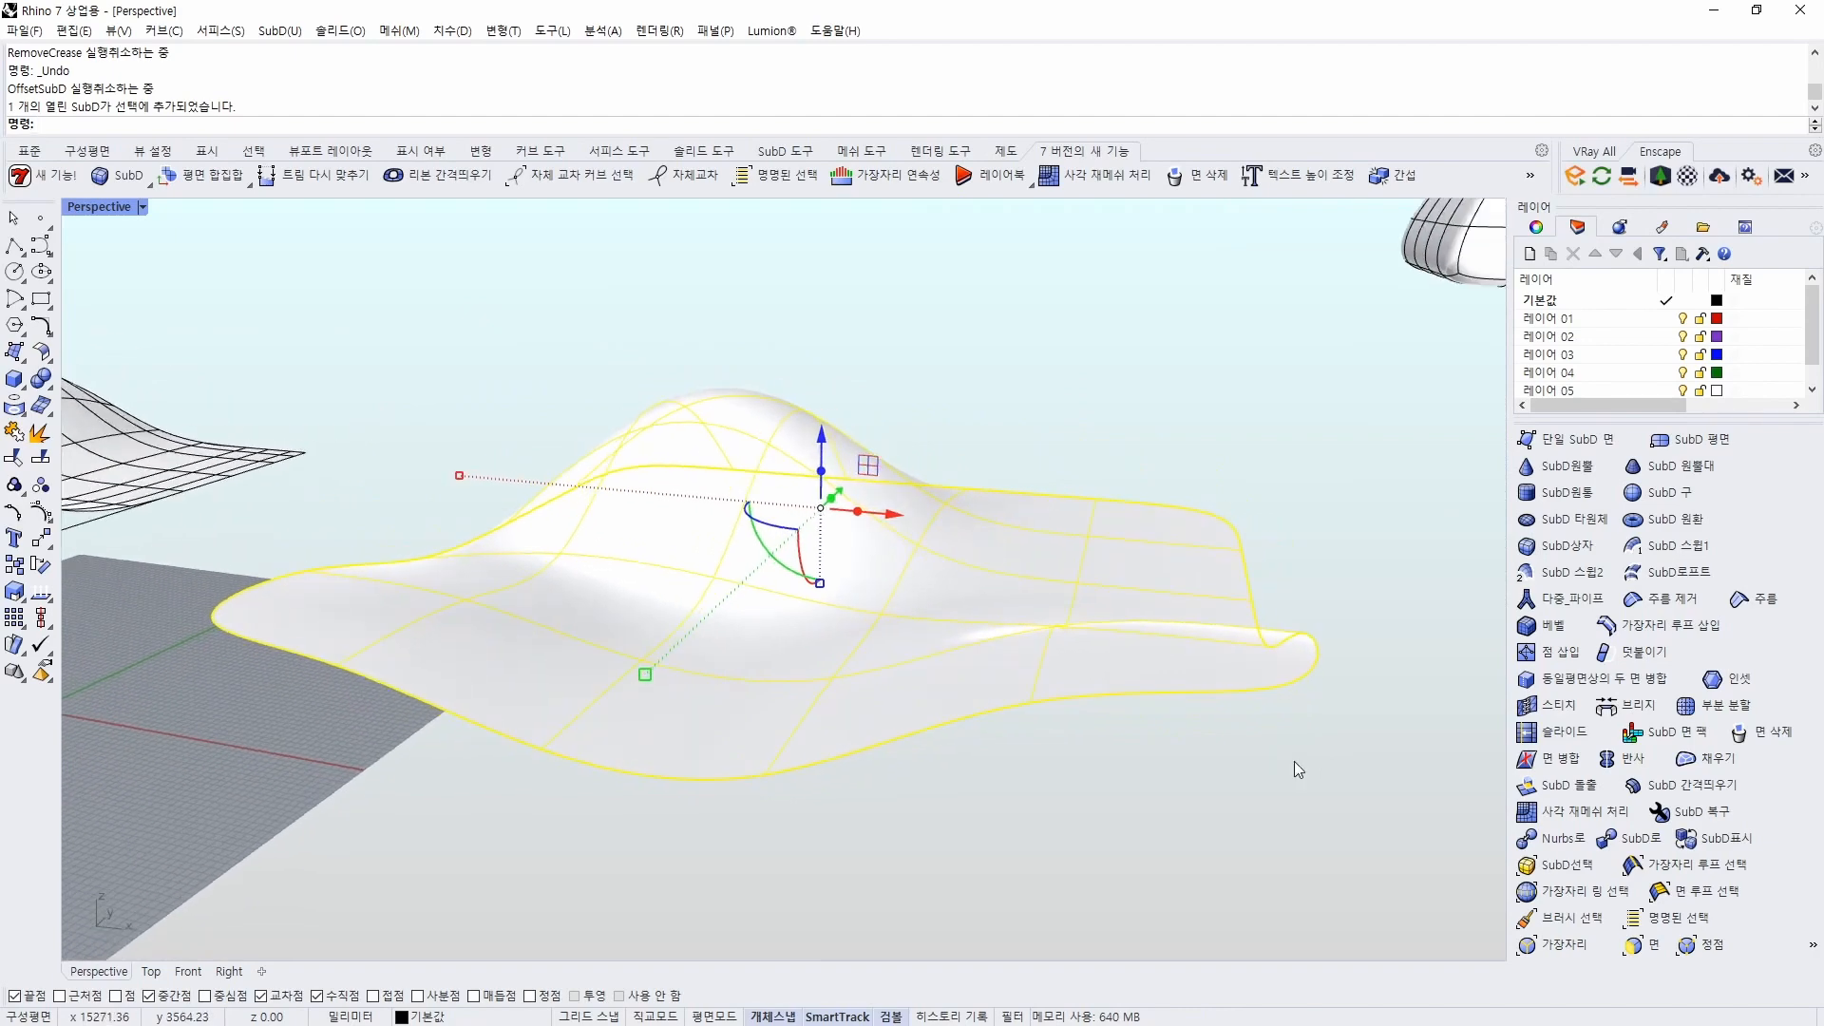
{"action": "key", "text": "ctrl+c"}
{"action": "key", "text": "ctrl+v"}
{"action": "right_click_drag", "start_coordinate": [1317, 540], "coordinate": [1205, 739]}
Extrude the selected wavy SubD with ExtrudeSubD by a distance of 1000 mm along Z and clear the selection
{"action": "type", "text": "ext"}
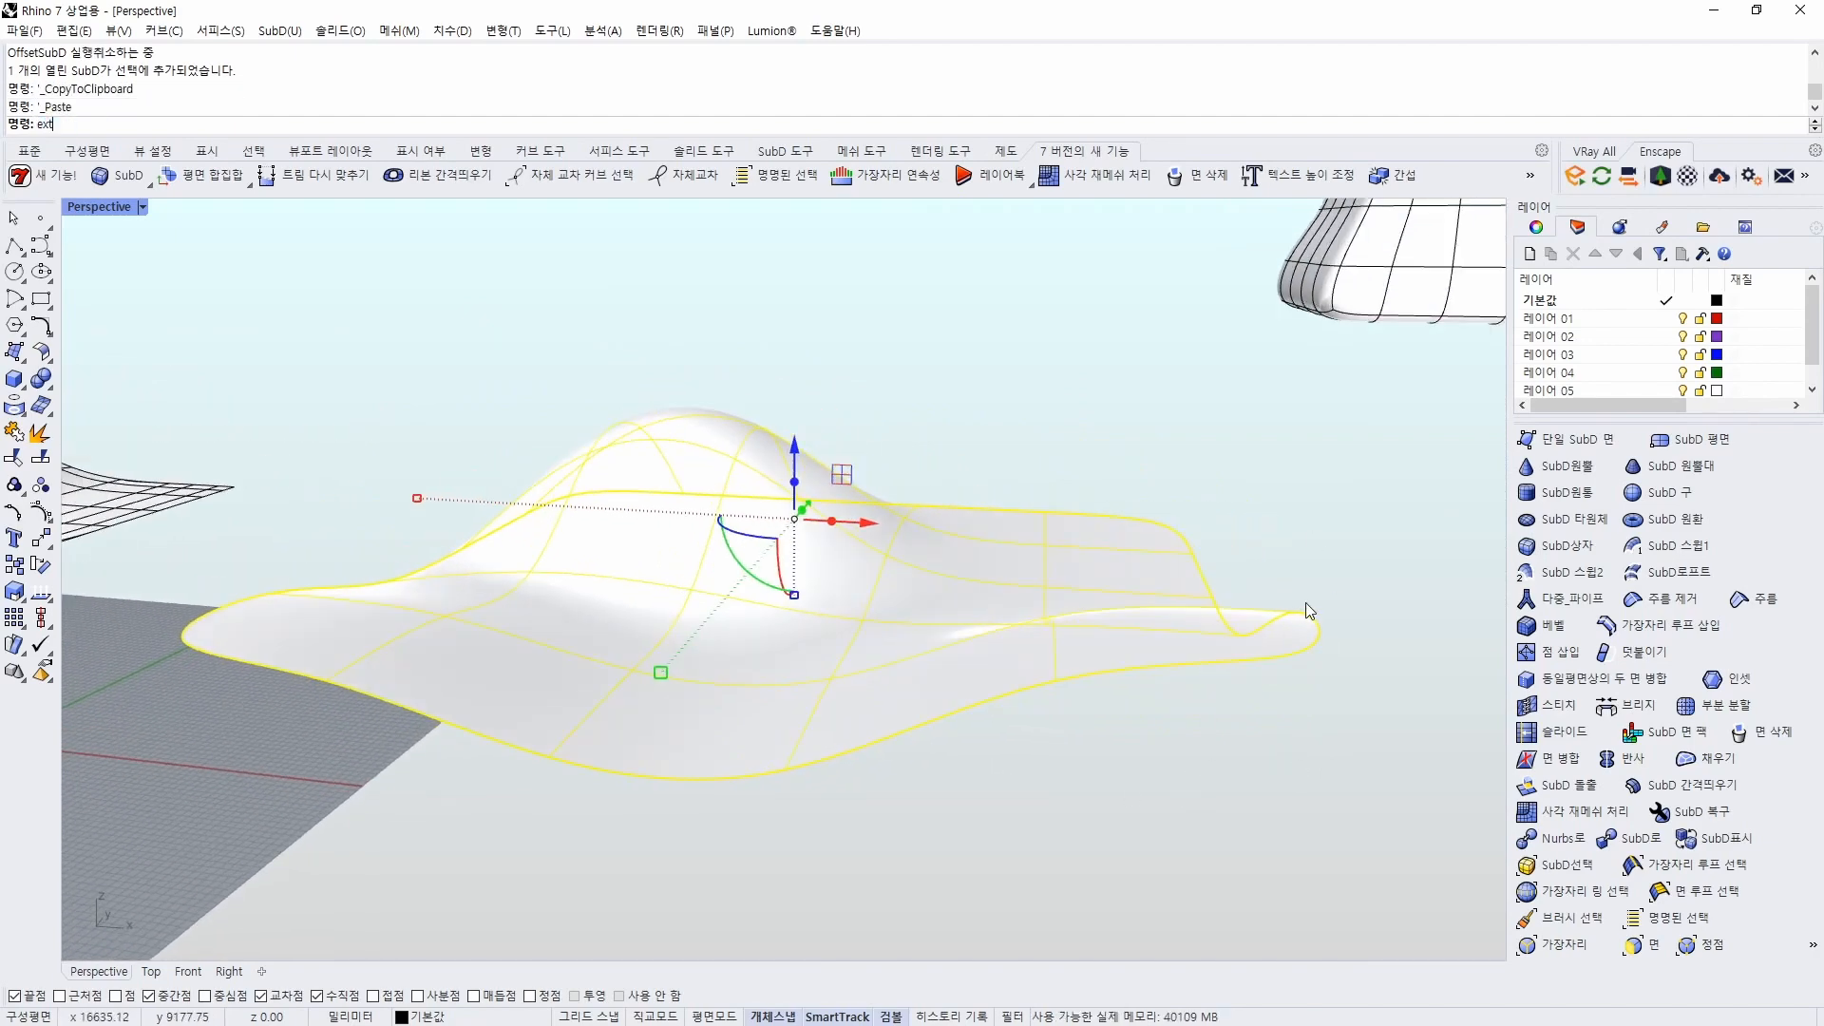
{"action": "type", "text": "rudeSubD"}
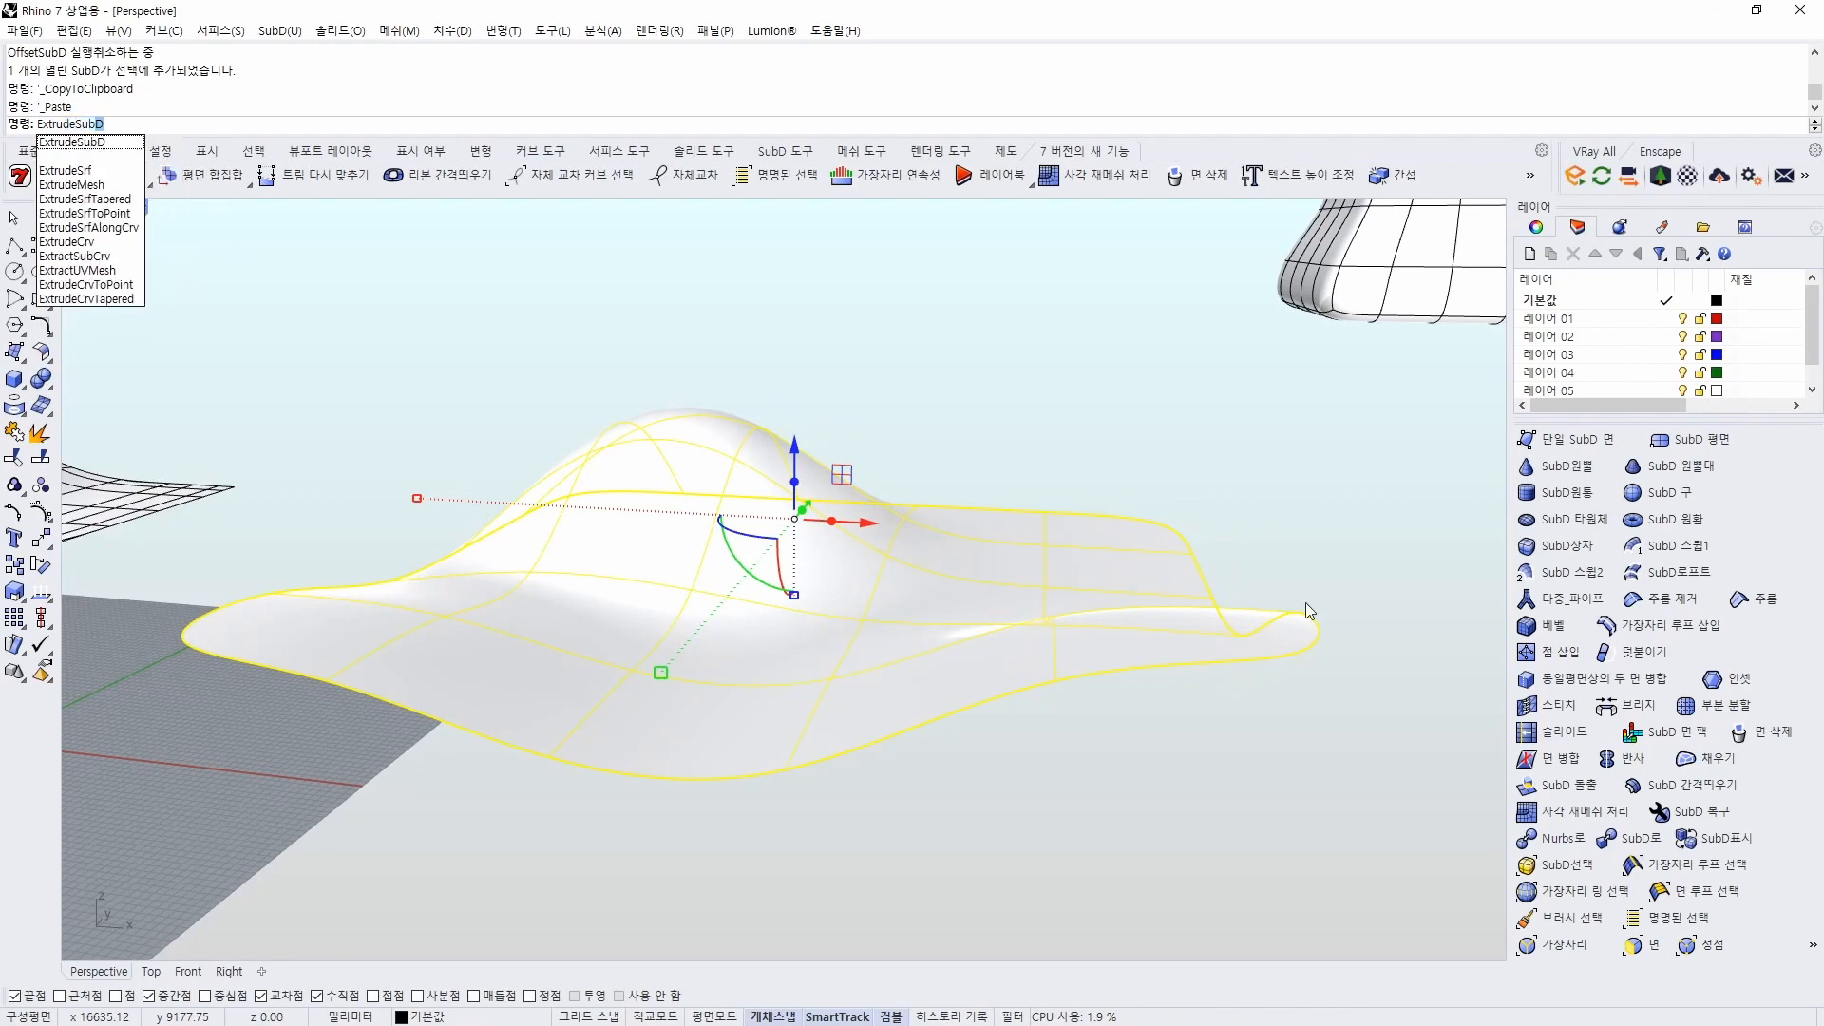
{"action": "key", "text": "Return"}
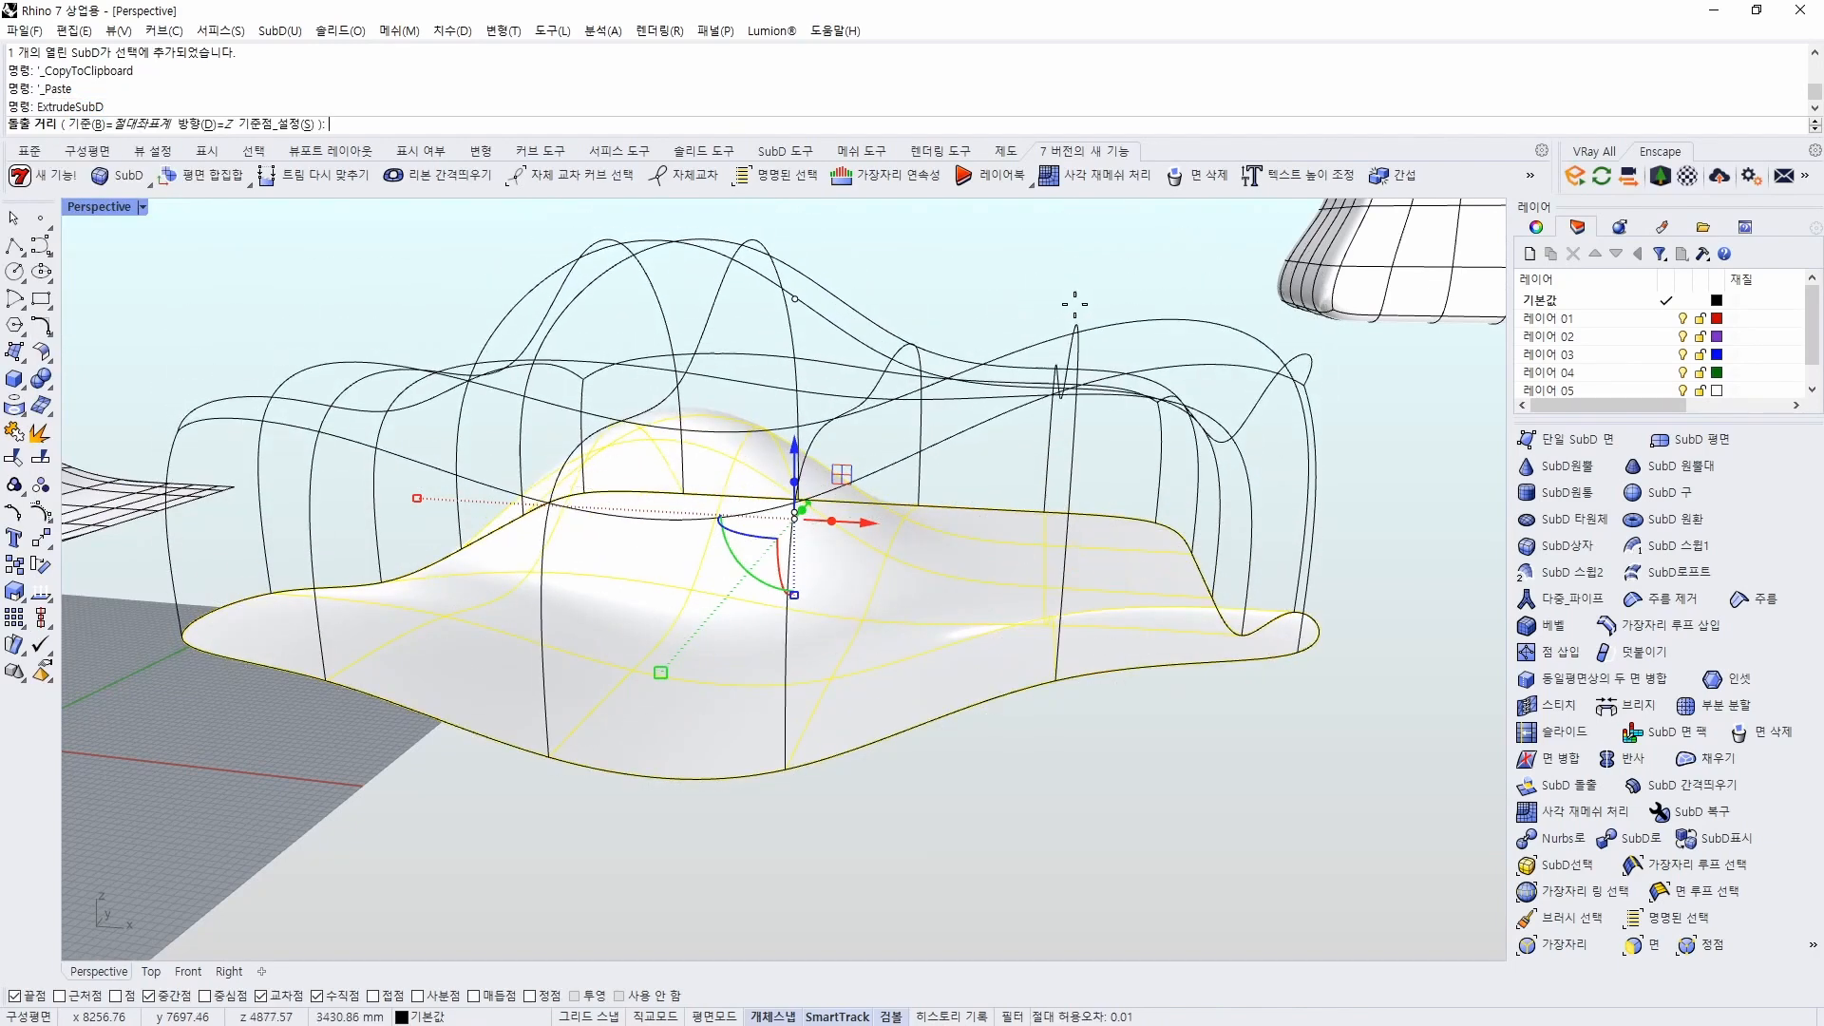
{"action": "type", "text": "1000"}
{"action": "key", "text": "Return"}
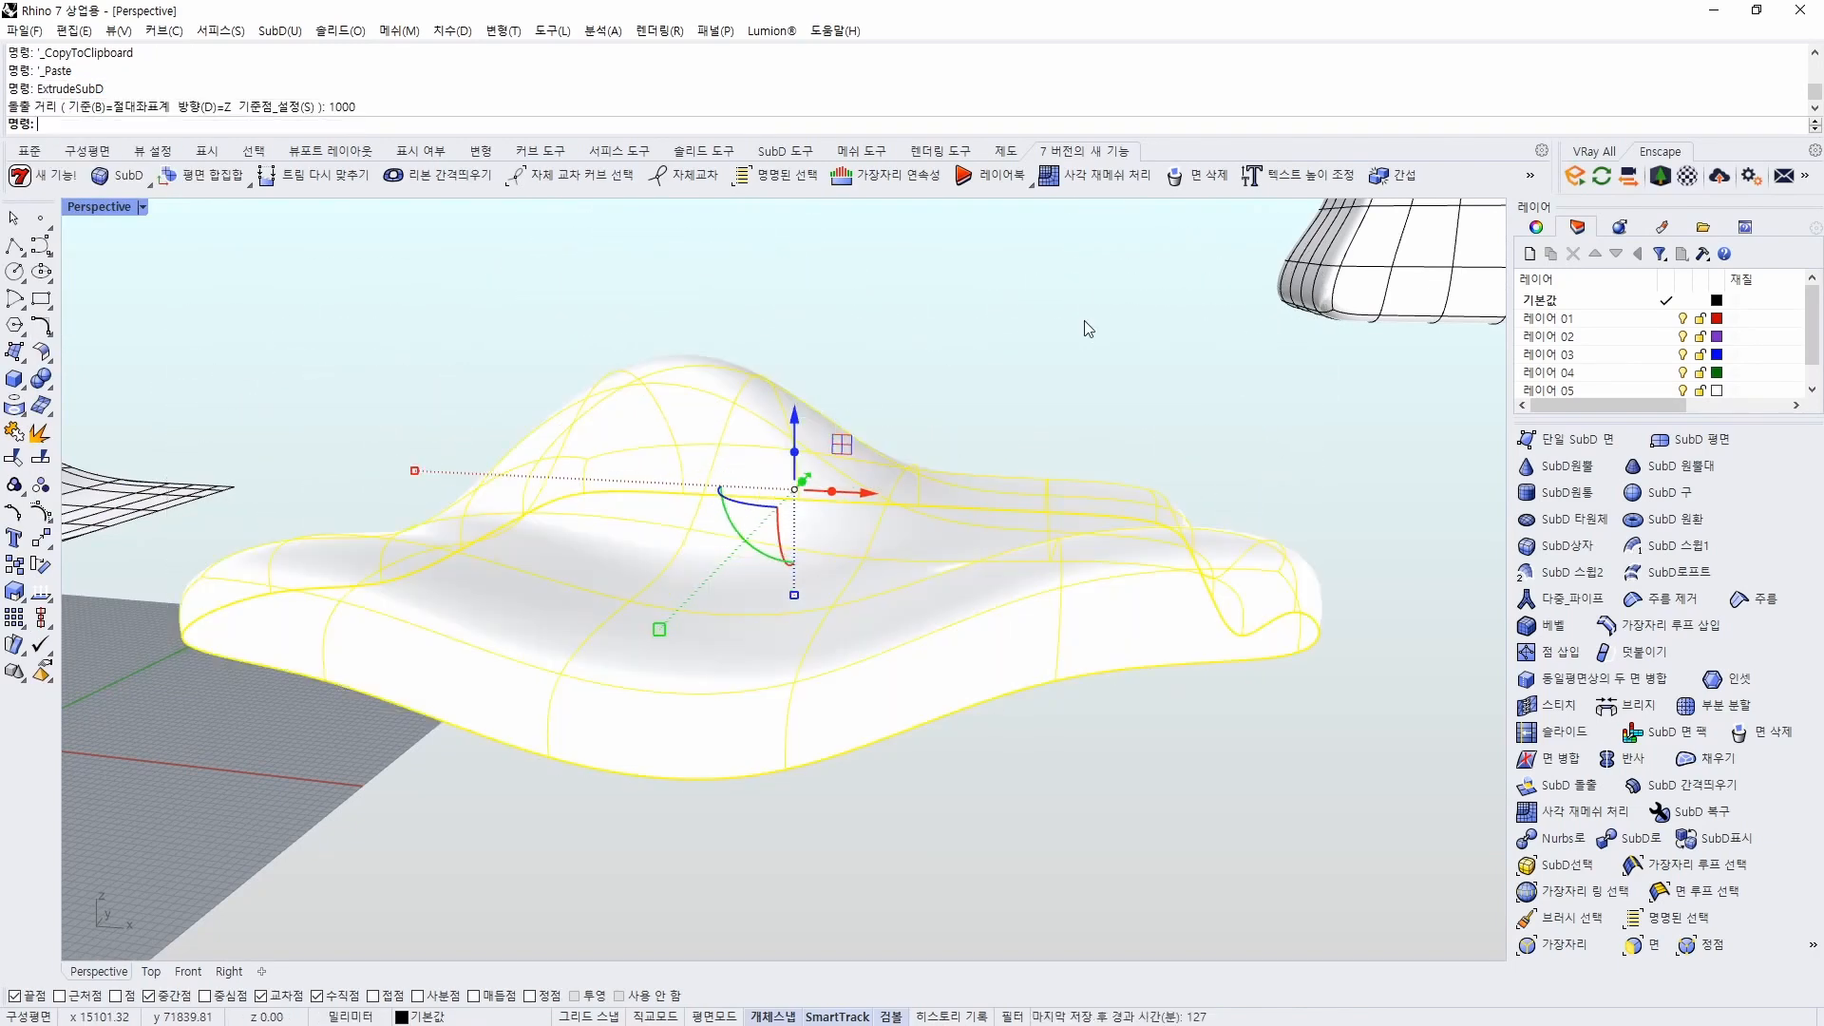
{"action": "left_click", "coordinate": [1429, 738]}
Select the extruded SubD and the coincident wavy surface and join them with smooth joined edges
{"action": "right_click_drag", "start_coordinate": [1429, 739], "coordinate": [1278, 632]}
{"action": "left_click", "coordinate": [1319, 557]}
{"action": "right_click_drag", "start_coordinate": [1320, 558], "coordinate": [1261, 580]}
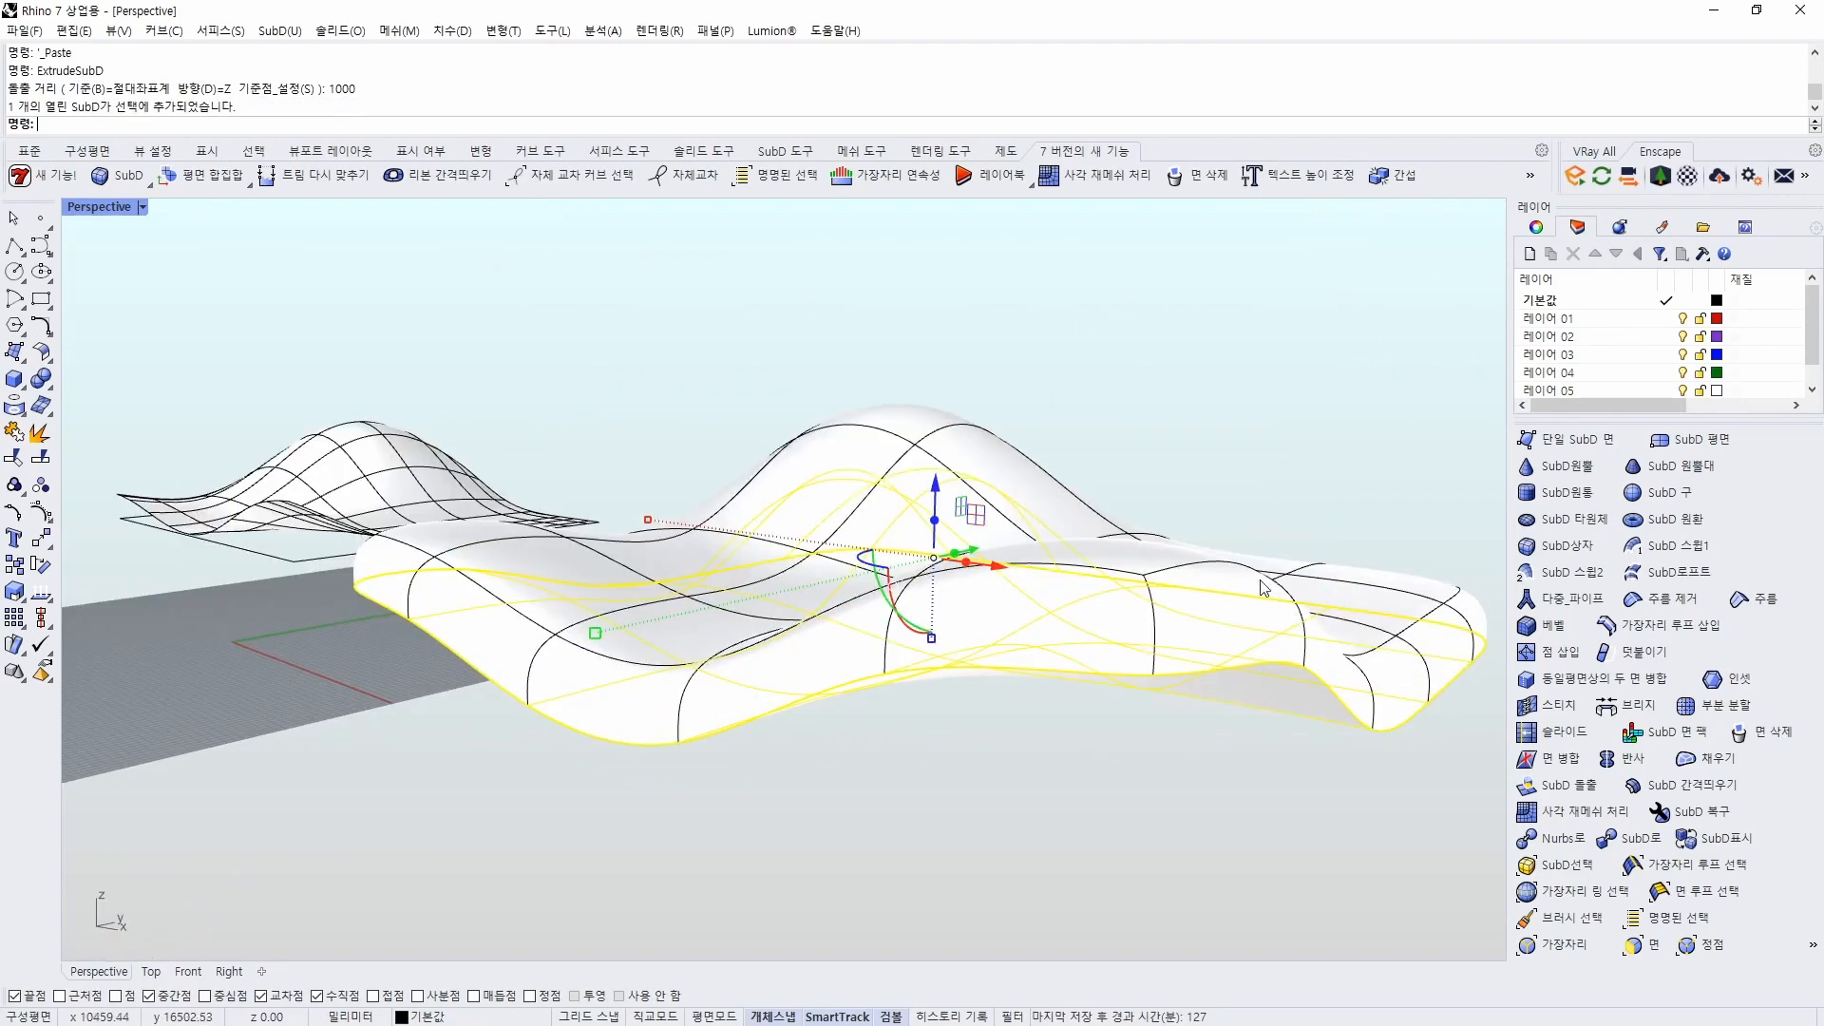
{"action": "left_click", "coordinate": [1261, 580], "text": "shift"}
{"action": "right_click_drag", "start_coordinate": [1303, 662], "coordinate": [1316, 755]}
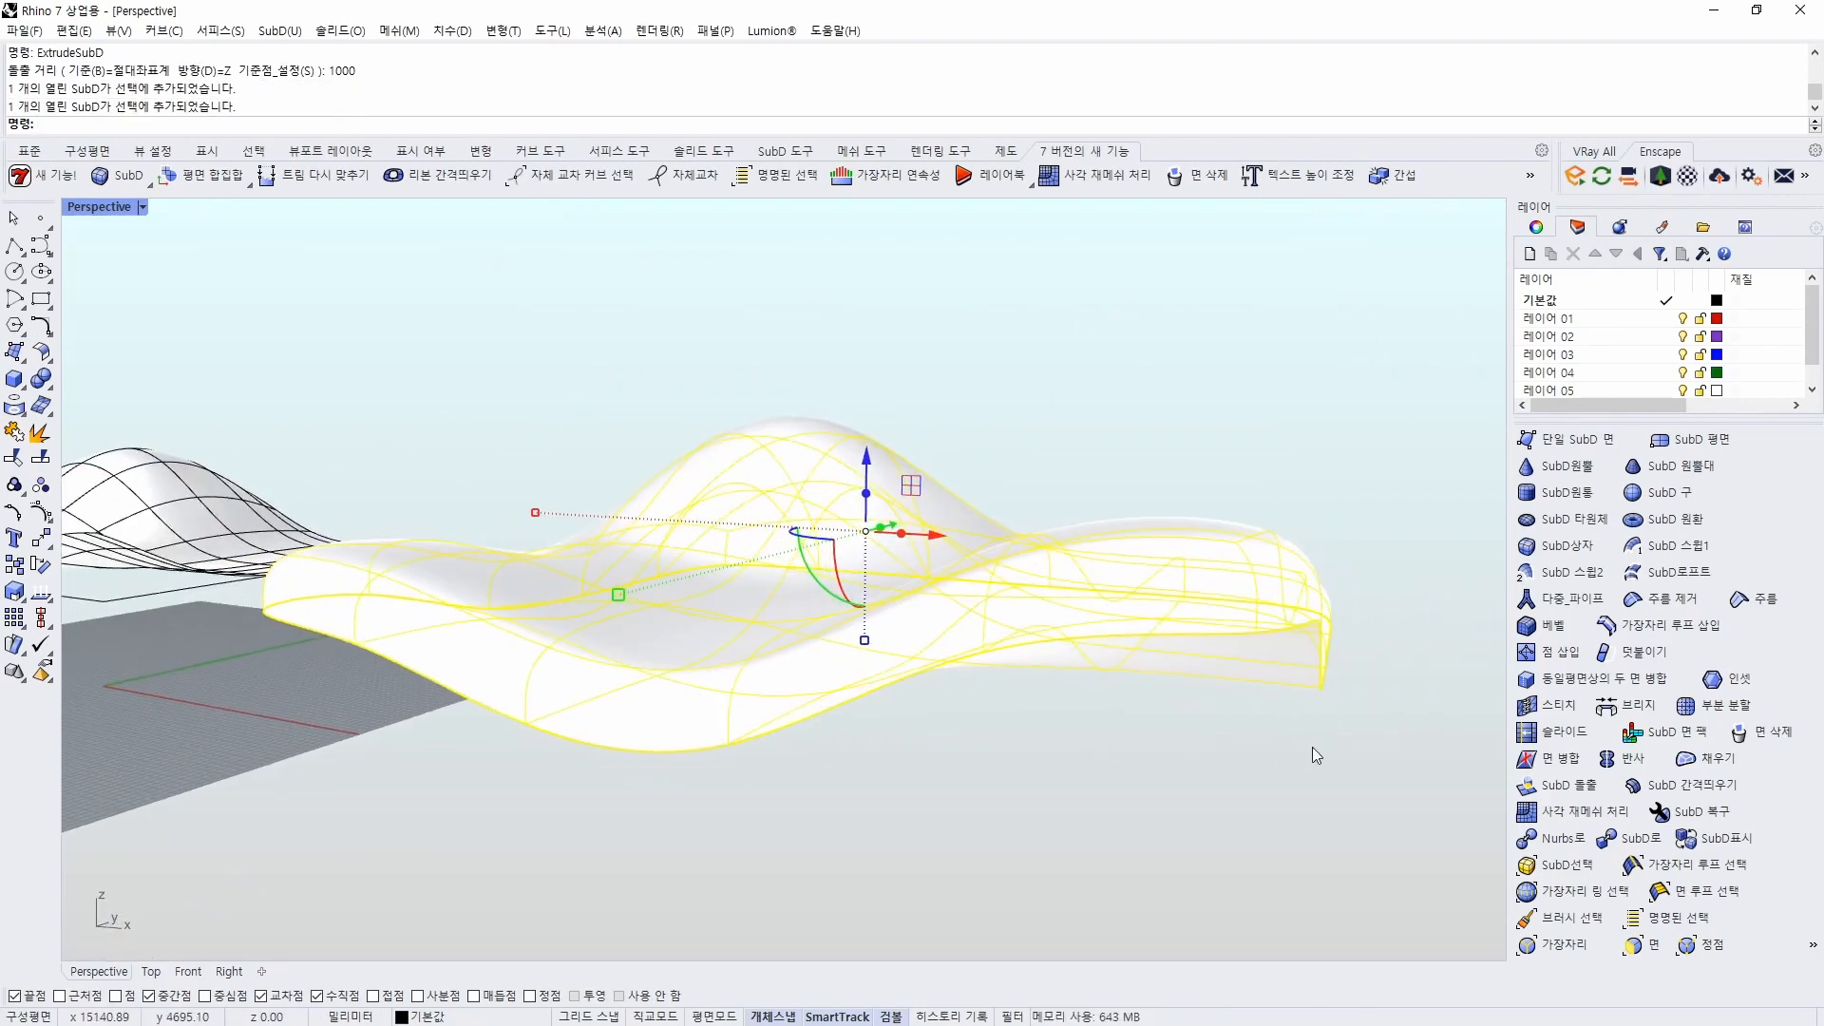
{"action": "type", "text": "Join"}
{"action": "key", "text": "Return"}
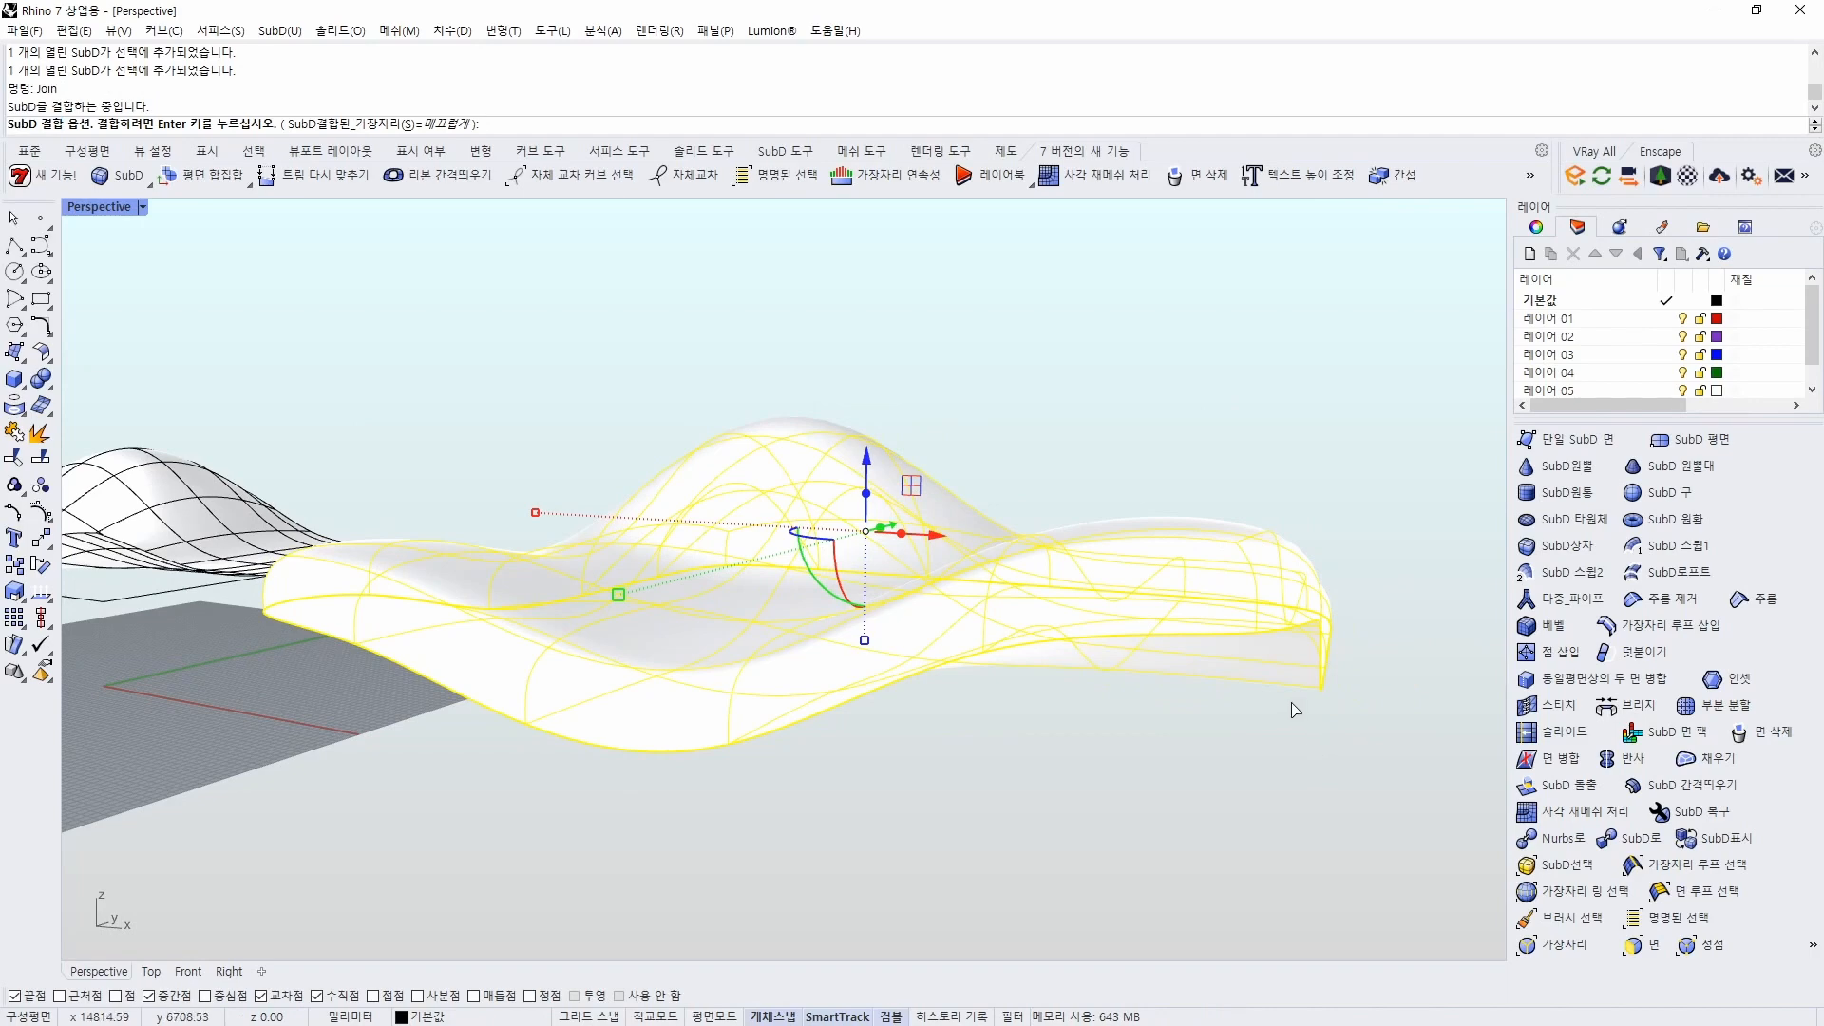
{"action": "key", "text": "Return"}
{"action": "key", "text": "Escape"}
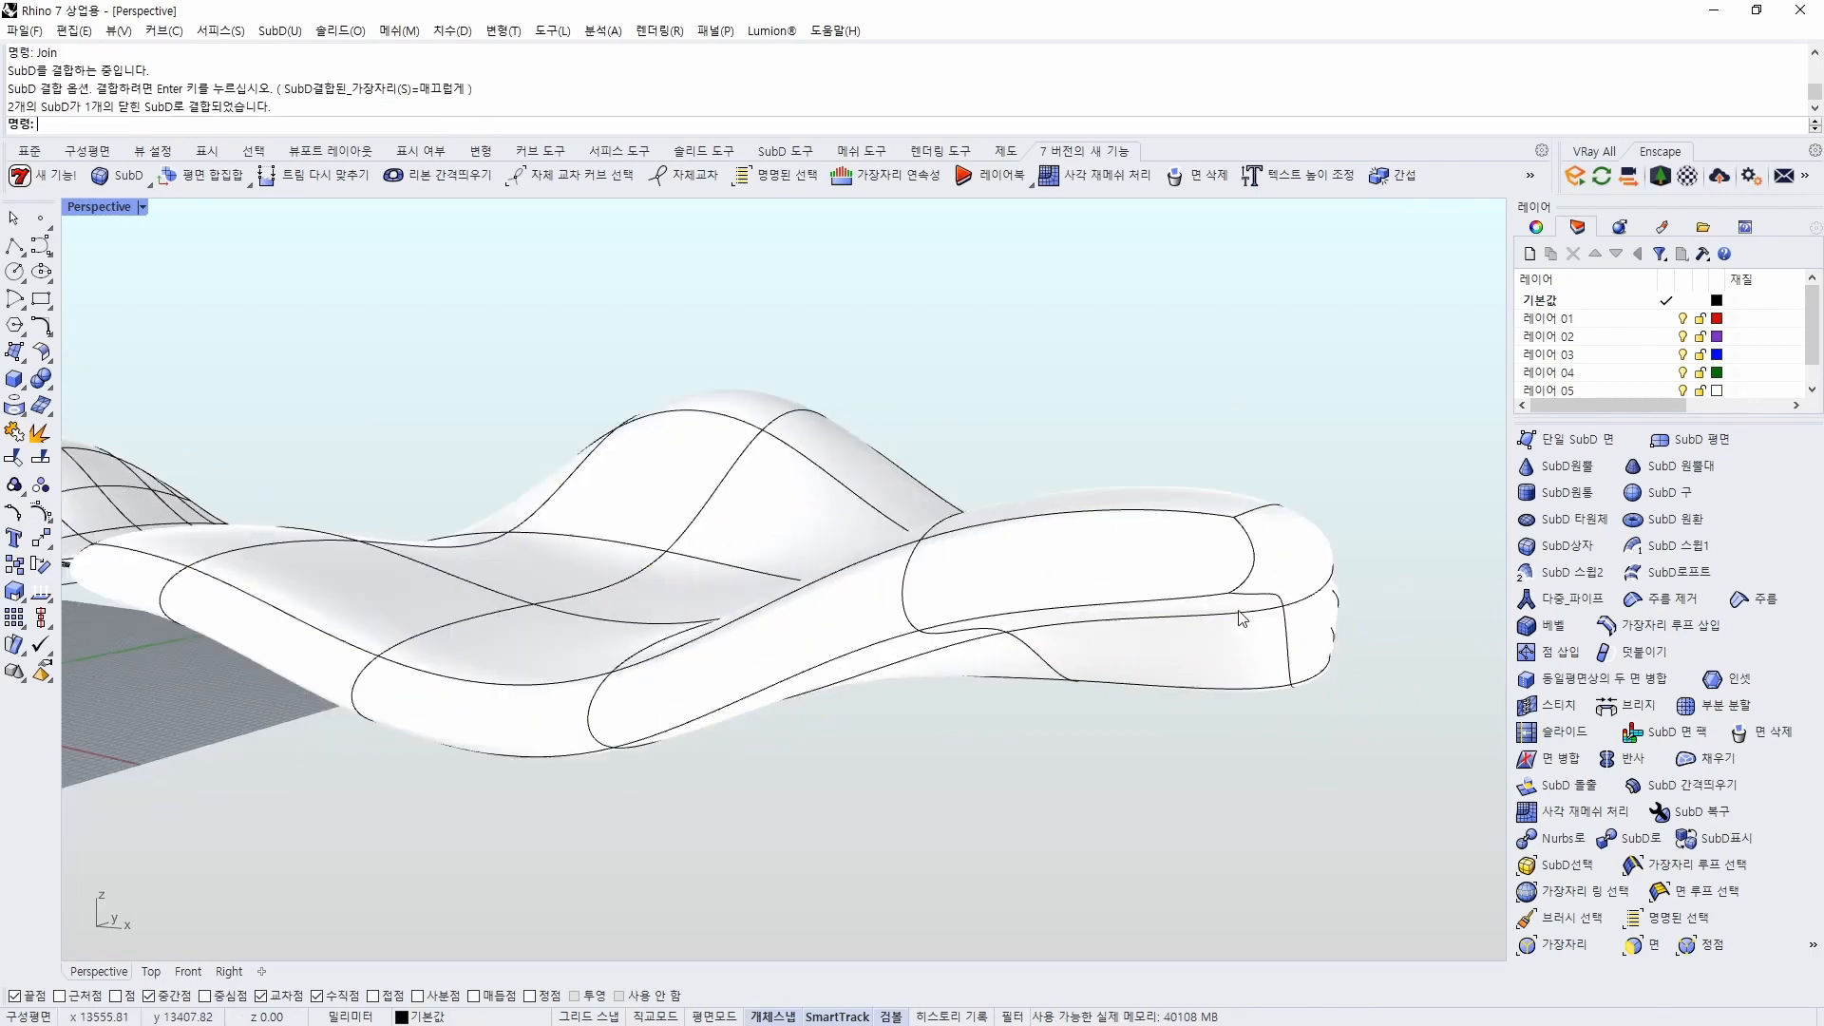
Select two edge runs along the lower seam of the joined SubD and add a crease to them
{"action": "scroll", "coordinate": [1239, 612], "scroll_direction": "up", "scroll_amount": 2}
{"action": "left_click", "coordinate": [1258, 588]}
{"action": "key", "text": "Escape"}
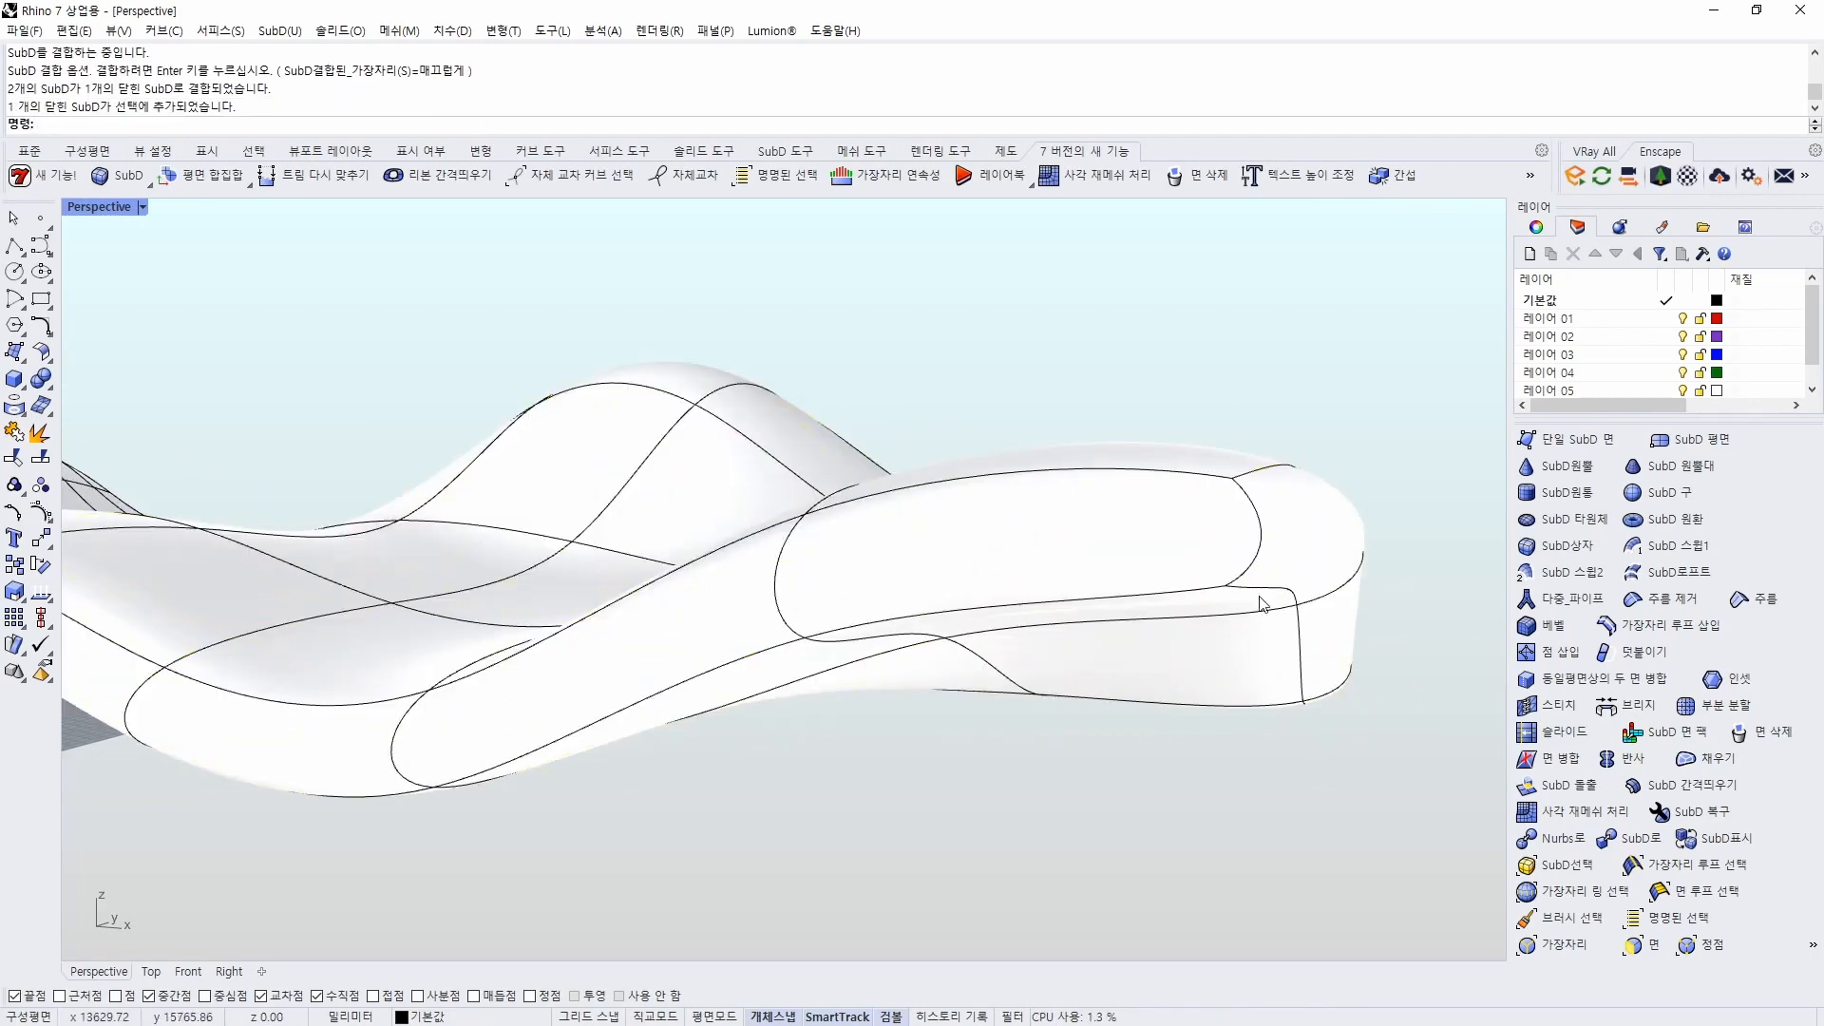
{"action": "right_click_drag", "start_coordinate": [1262, 604], "coordinate": [1213, 602]}
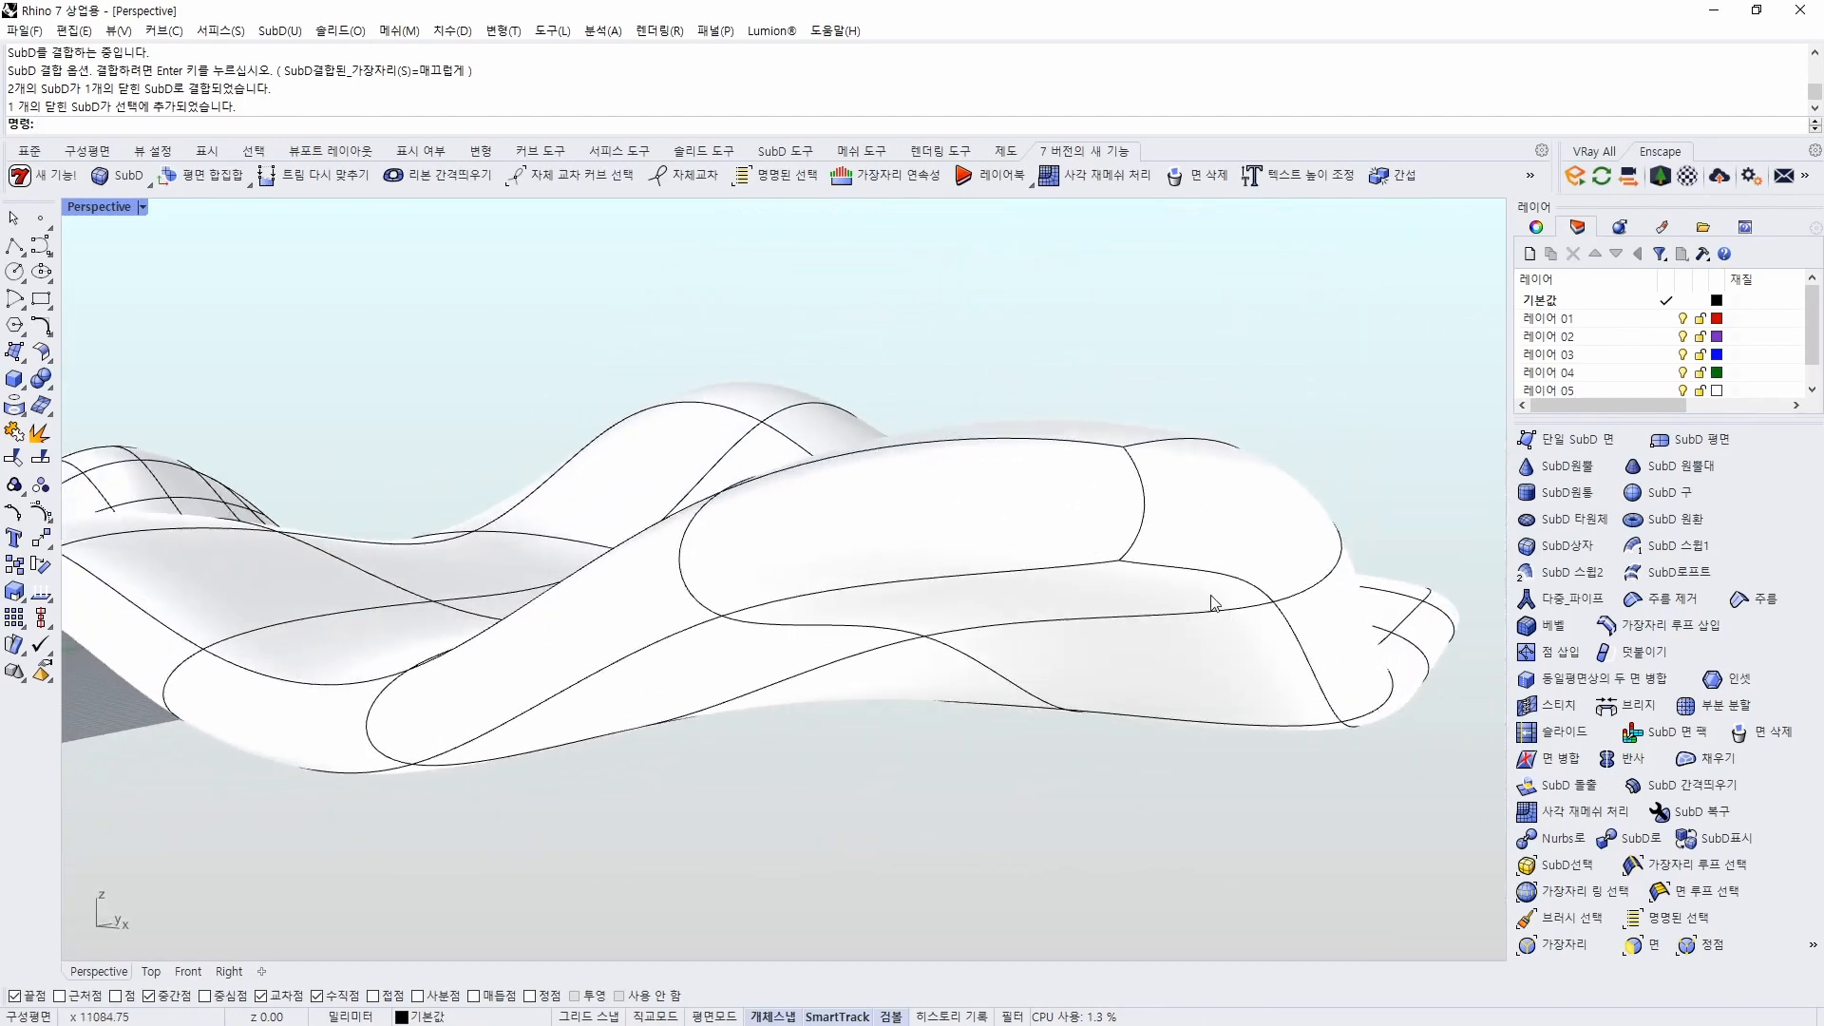
{"action": "double_click", "coordinate": [1209, 577], "text": "ctrl+shift"}
{"action": "double_click", "coordinate": [1100, 565], "text": "ctrl+shift"}
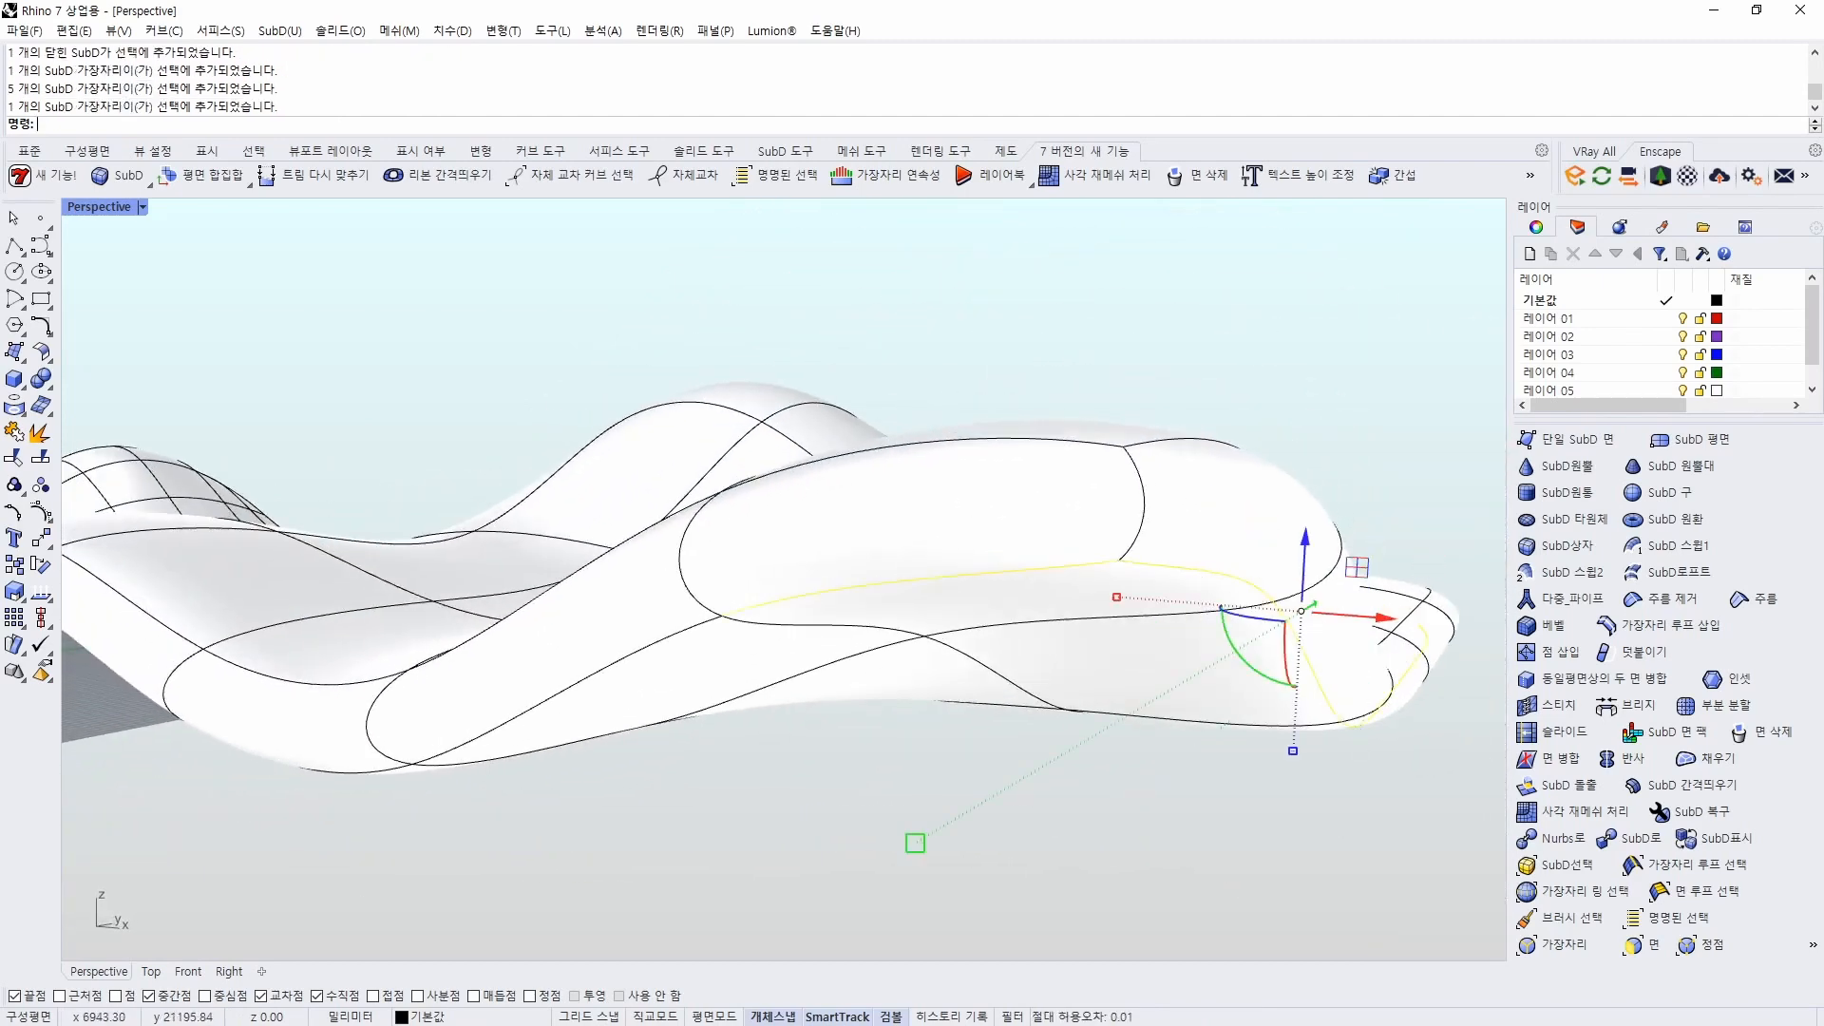
{"action": "scroll", "coordinate": [1102, 575], "scroll_direction": "down", "scroll_amount": 6}
{"action": "right_click_drag", "start_coordinate": [1103, 631], "coordinate": [870, 618]}
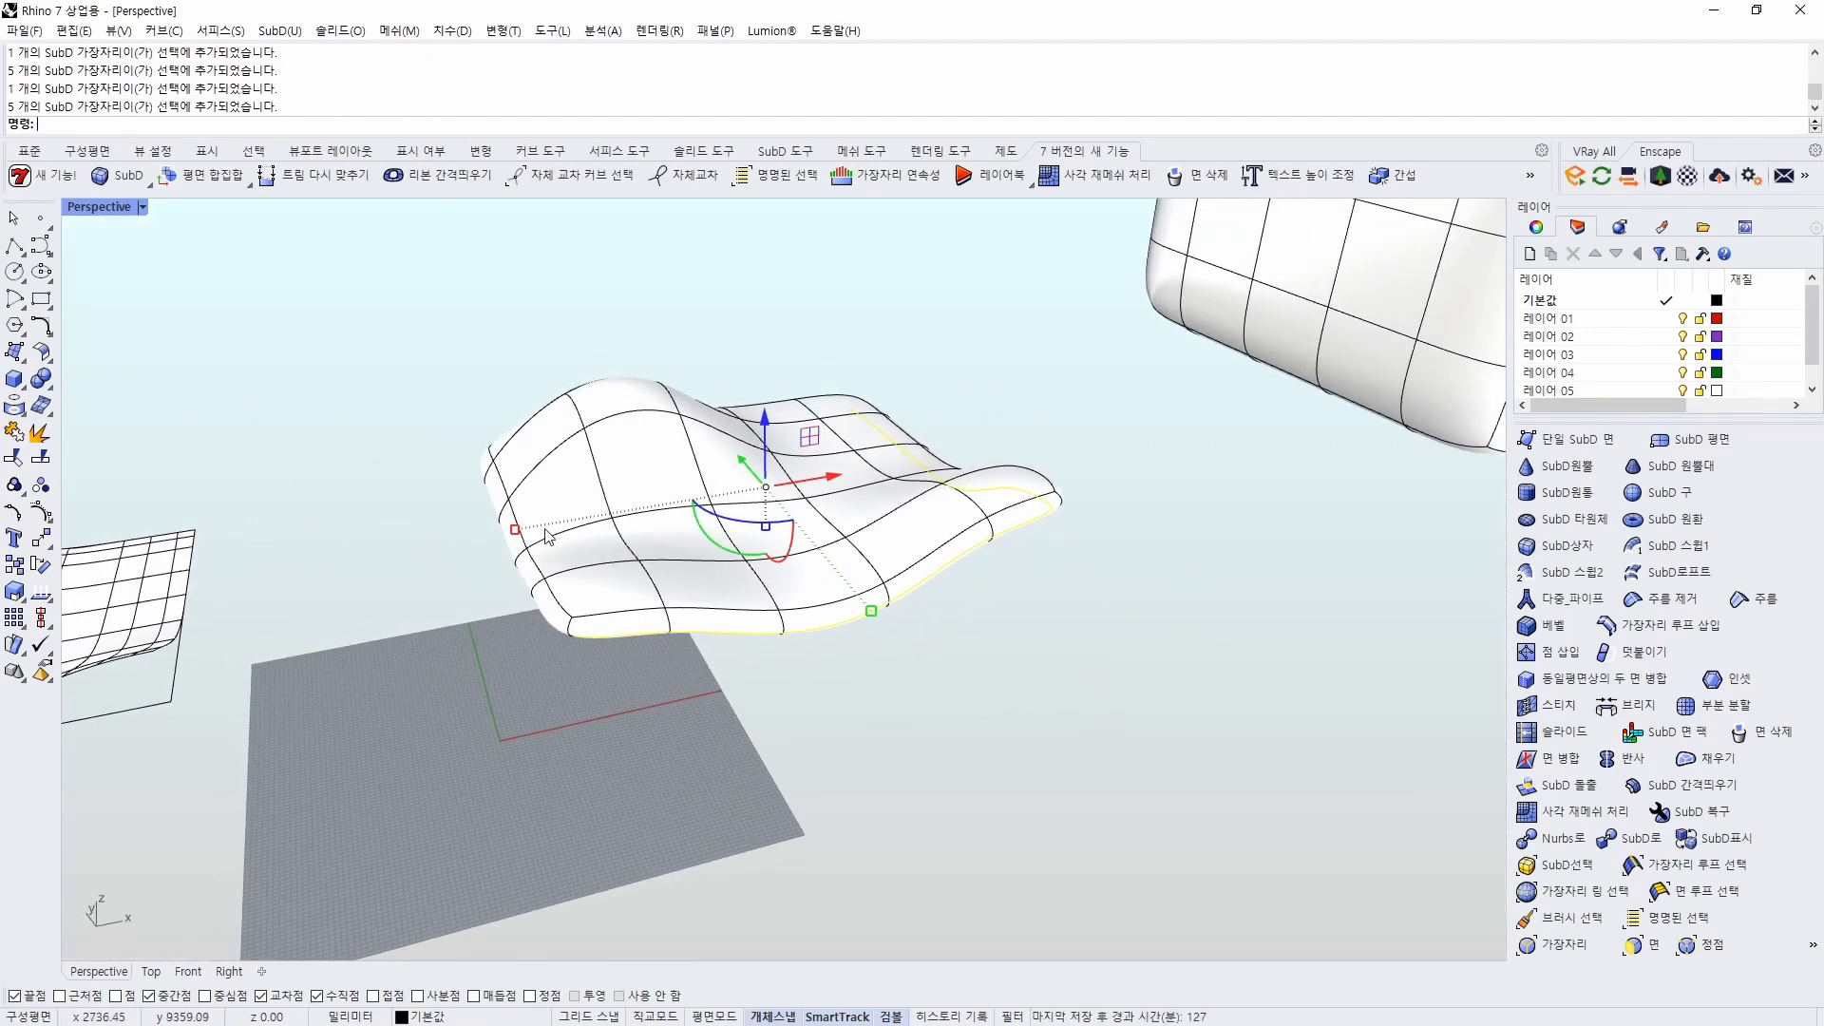
{"action": "left_click", "coordinate": [1757, 599]}
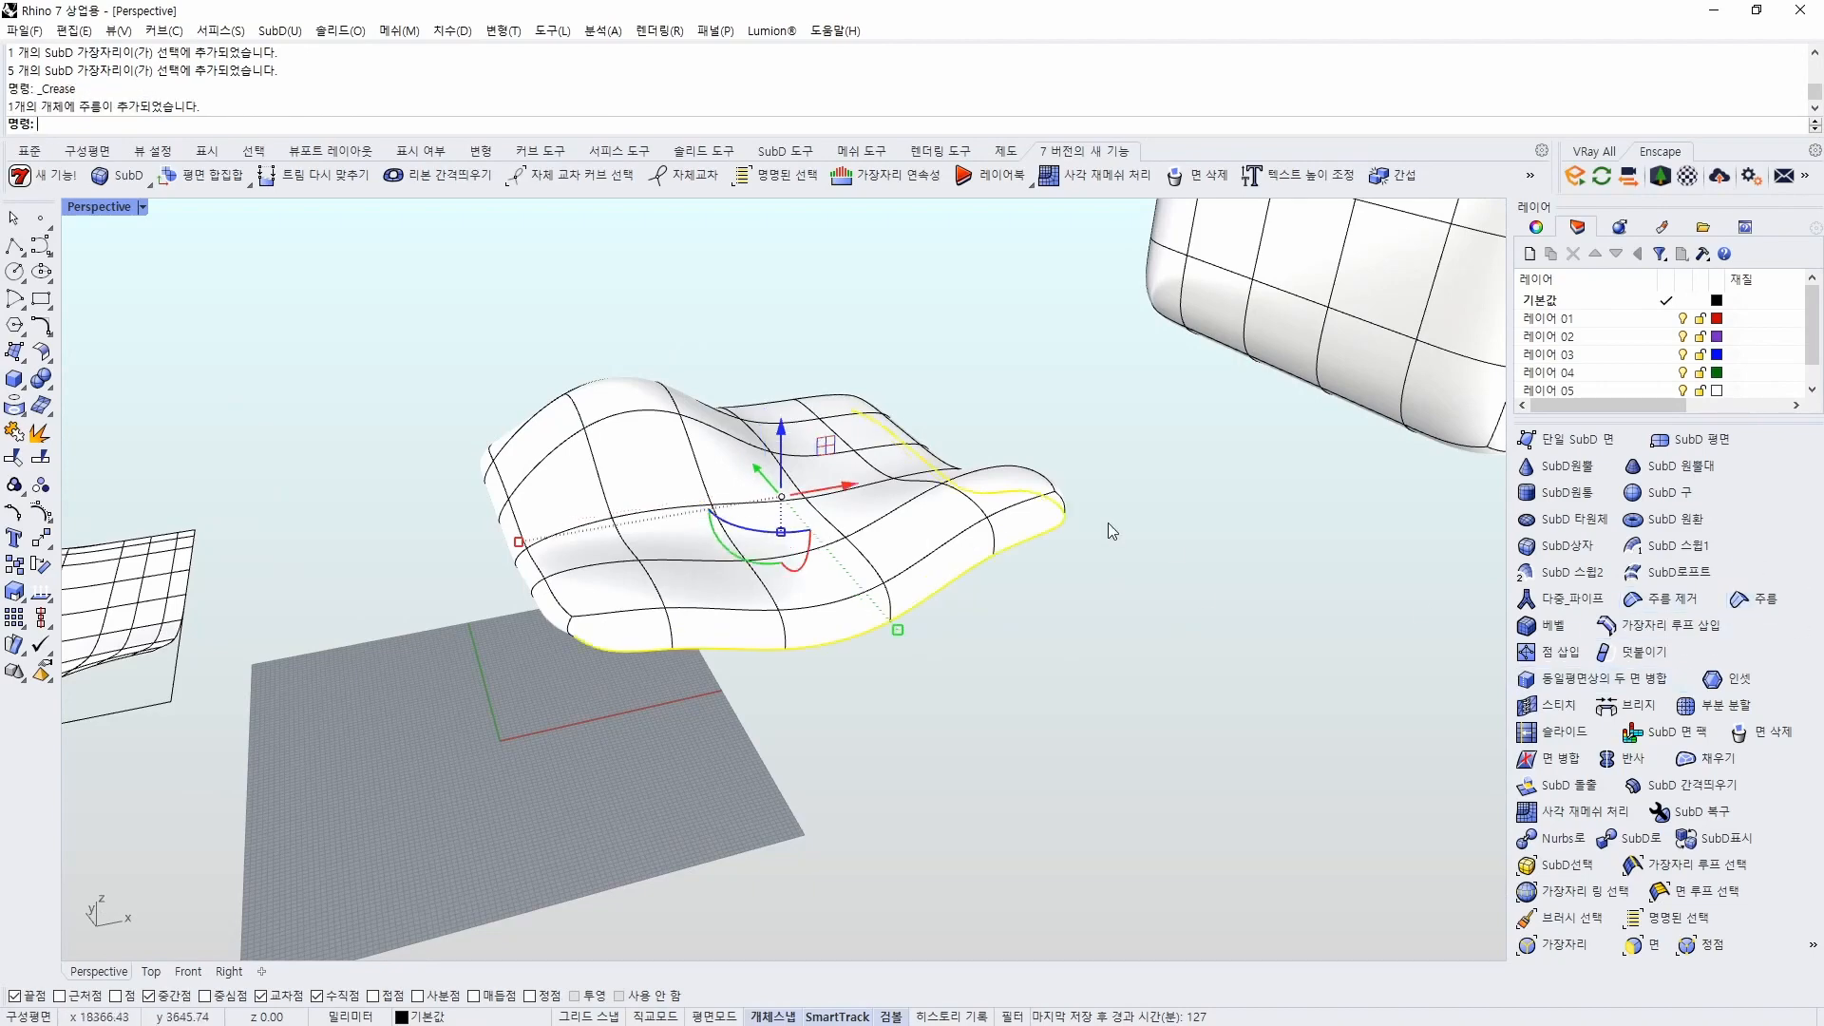
{"action": "scroll", "coordinate": [1240, 690], "scroll_direction": "up", "scroll_amount": 5}
{"action": "right_click_drag", "start_coordinate": [1240, 690], "coordinate": [1125, 596]}
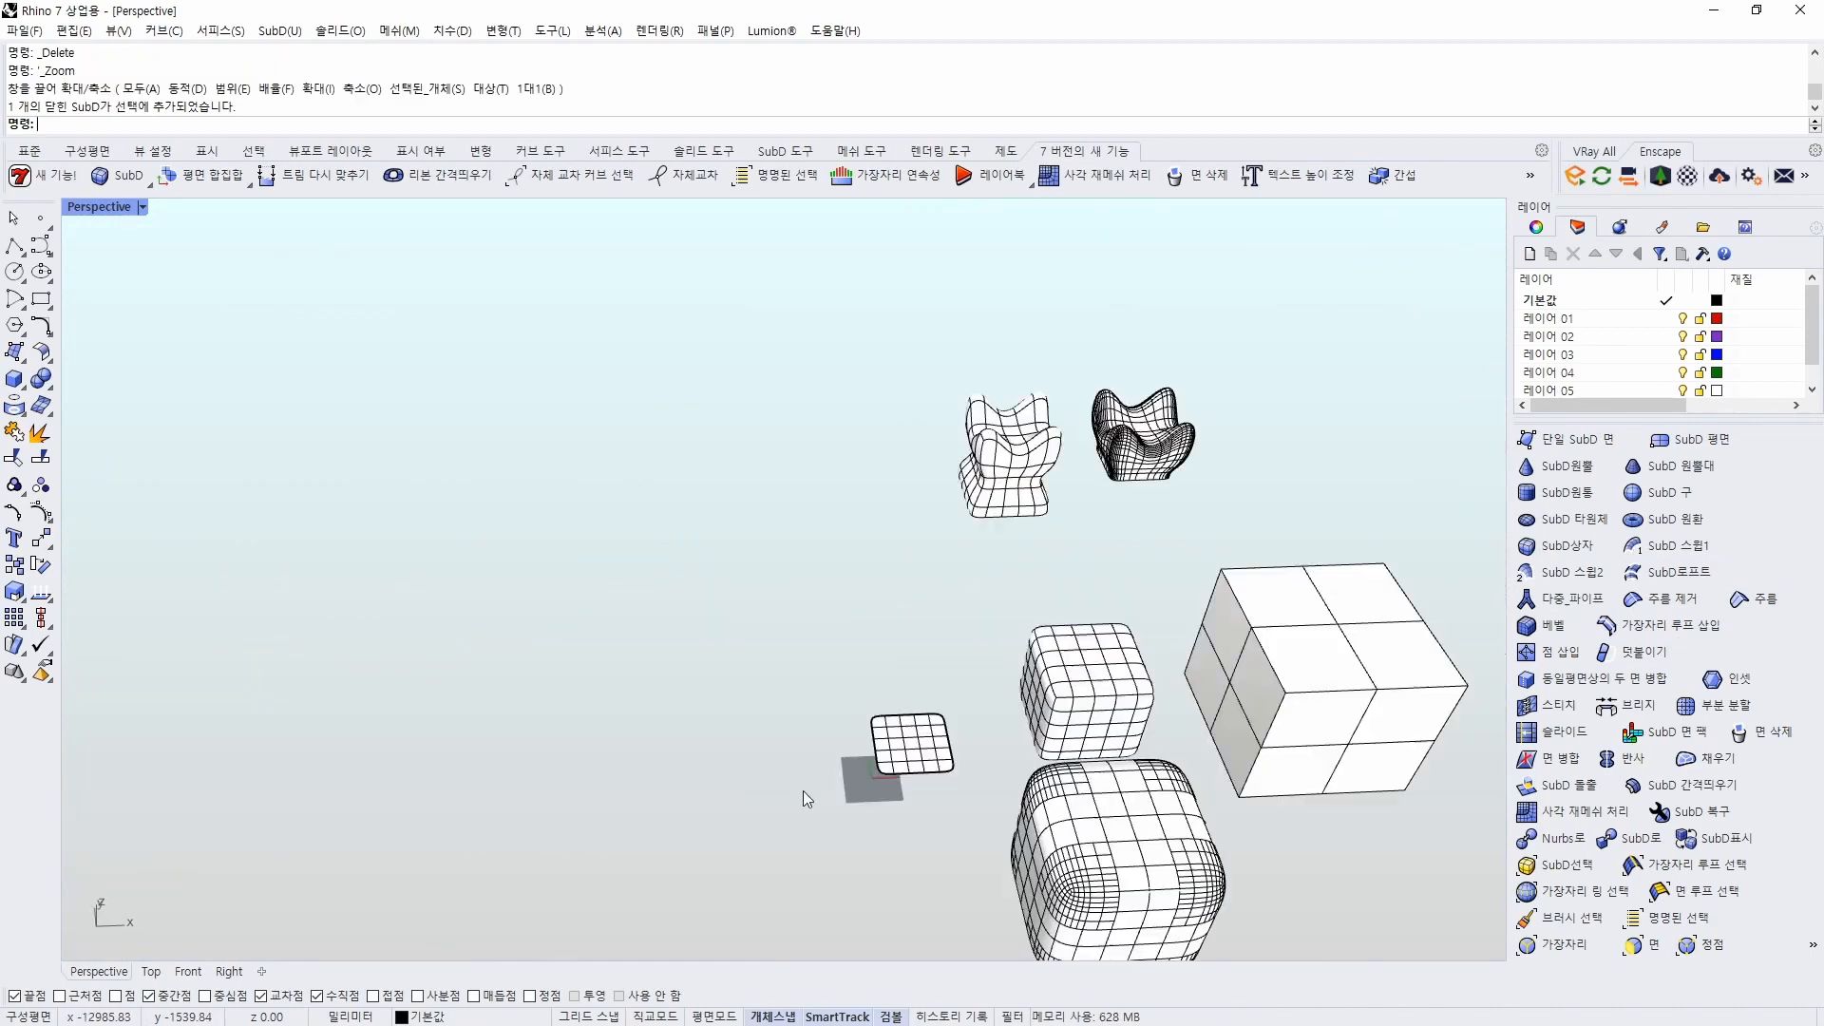
Select the inner face near the flat SubD's far-left corner and move it upward along Z to form a hump
{"action": "scroll", "coordinate": [866, 757], "scroll_direction": "up", "scroll_amount": 10}
{"action": "right_click_drag", "start_coordinate": [1148, 727], "coordinate": [1125, 781]}
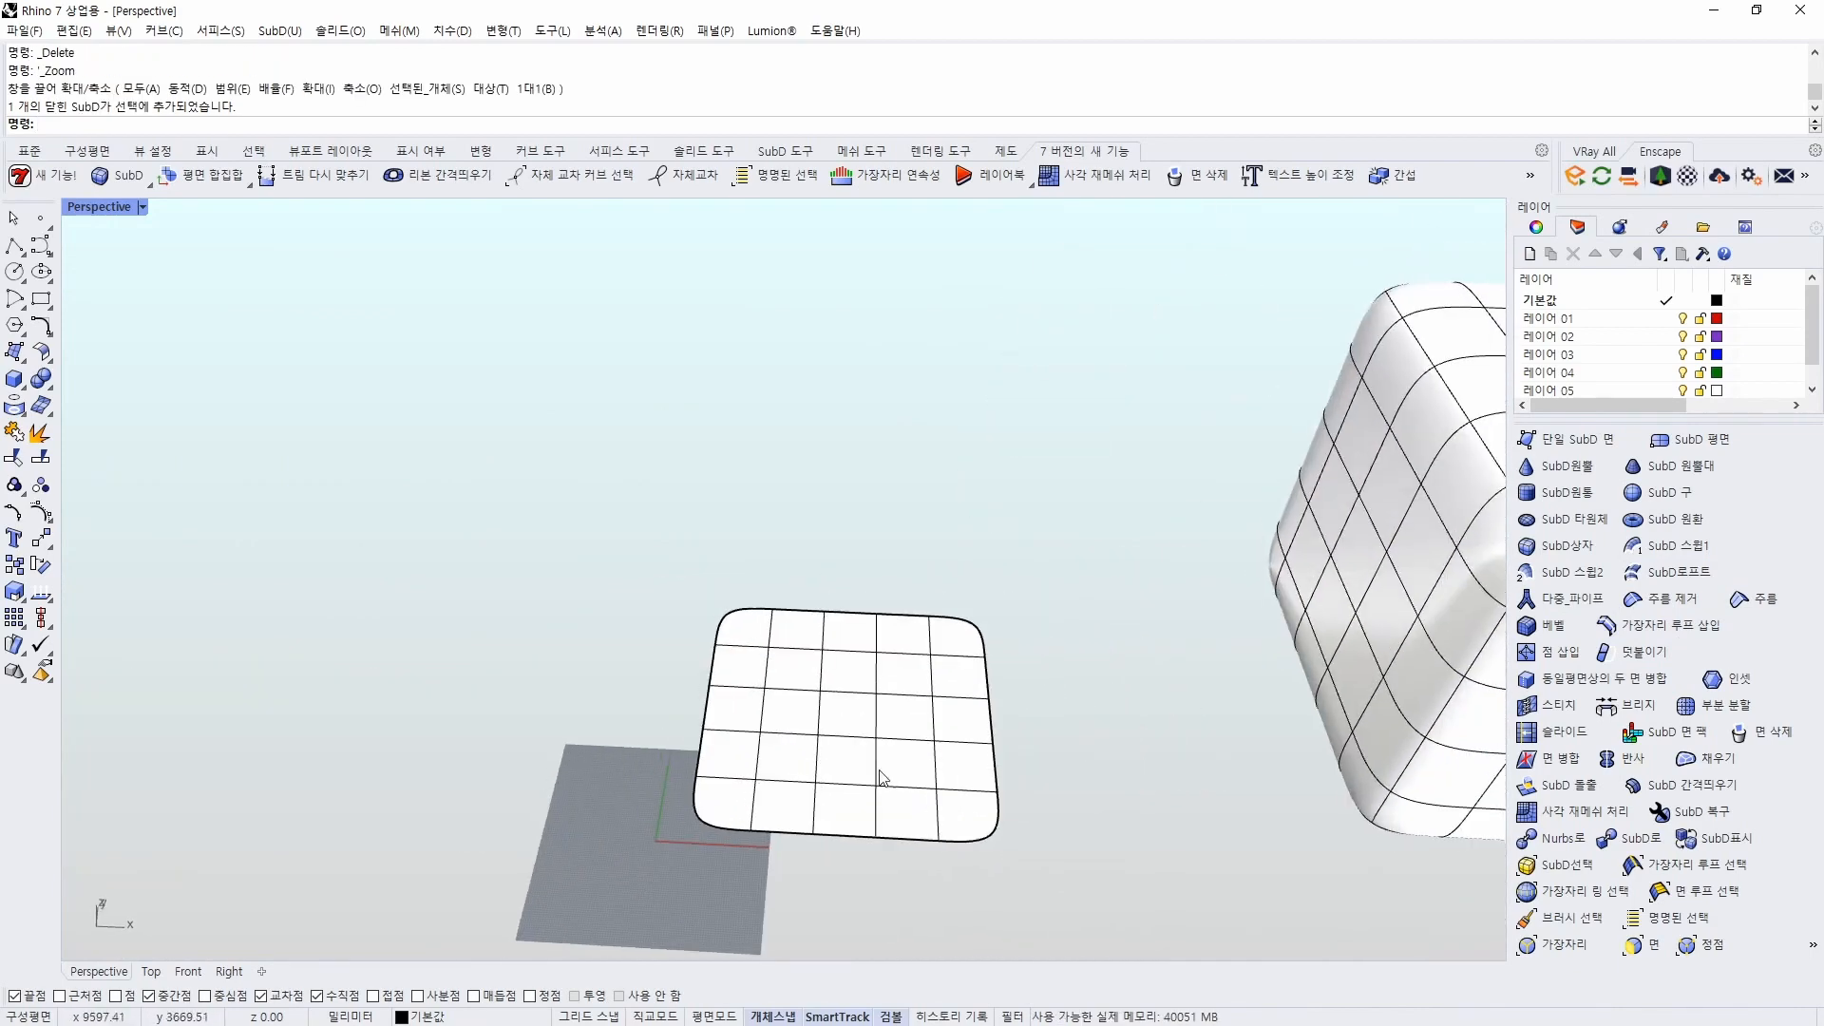
{"action": "scroll", "coordinate": [1043, 801], "scroll_direction": "up", "scroll_amount": 2}
{"action": "scroll", "coordinate": [1012, 760], "scroll_direction": "down", "scroll_amount": 8}
{"action": "right_click_drag", "start_coordinate": [1036, 740], "coordinate": [1138, 624]}
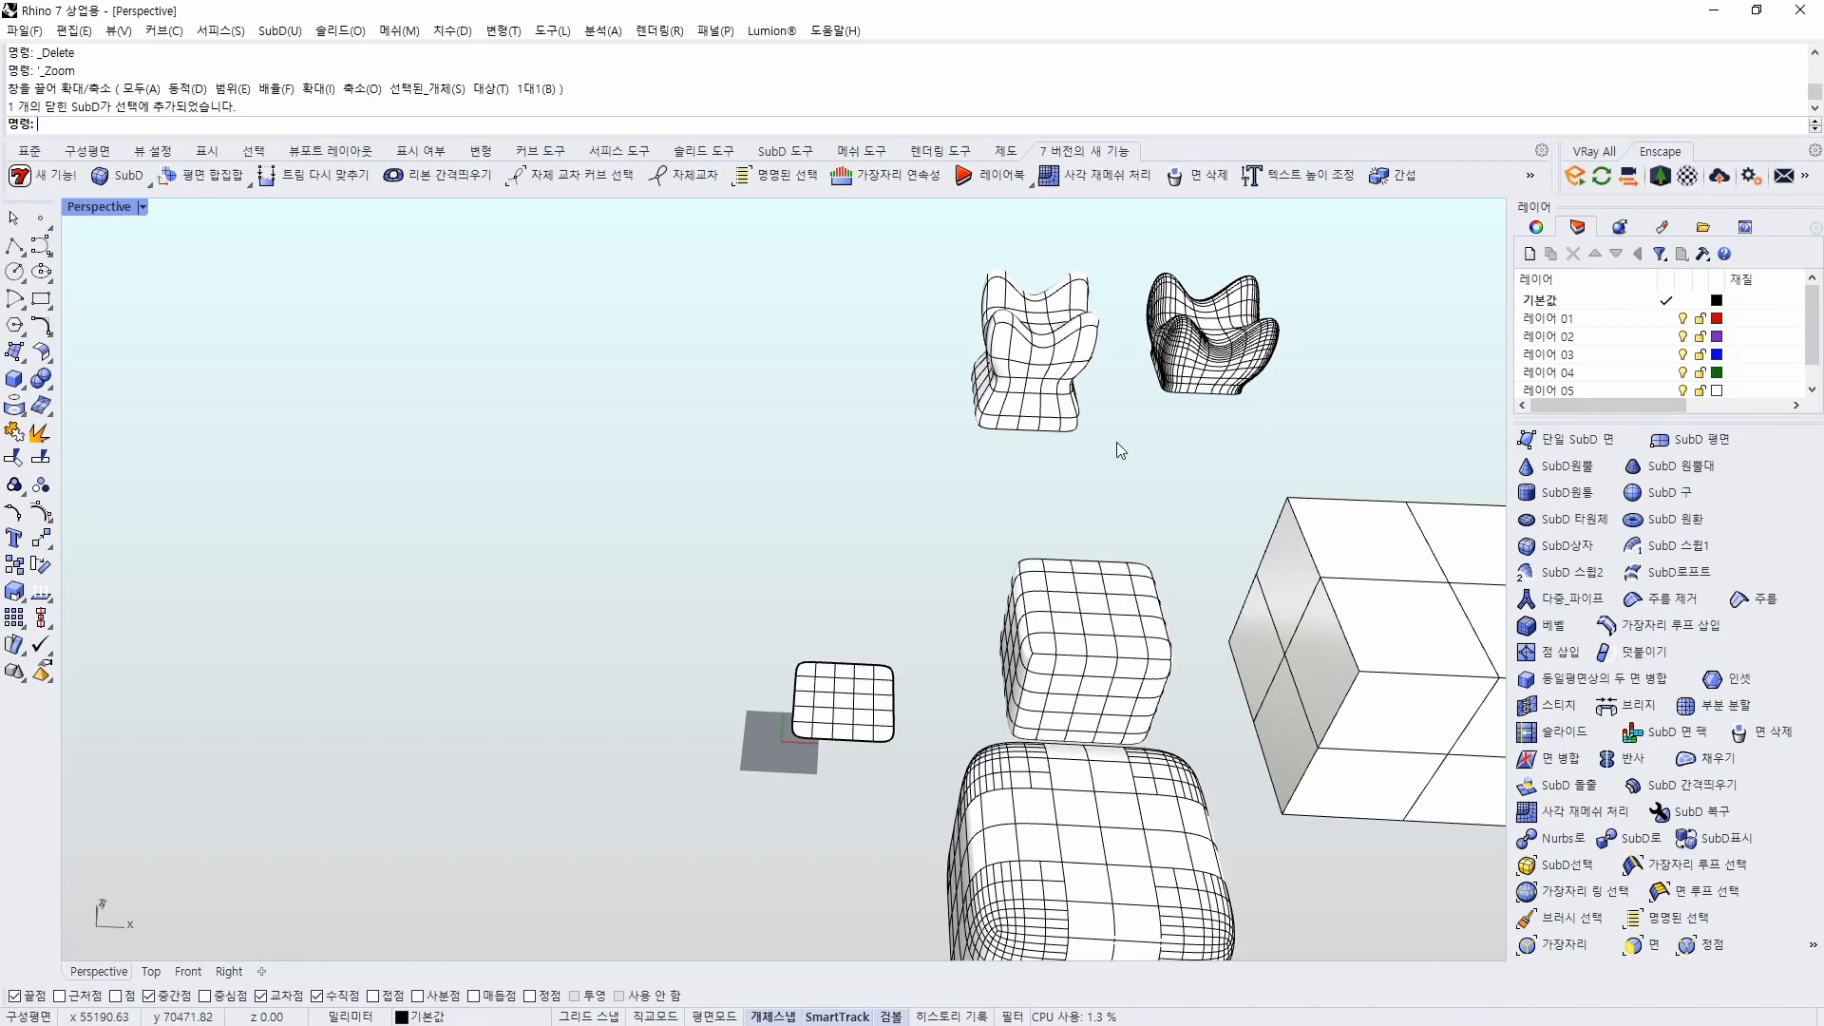
{"action": "right_click_drag", "start_coordinate": [871, 859], "coordinate": [912, 818]}
{"action": "scroll", "coordinate": [915, 714], "scroll_direction": "up", "scroll_amount": 5}
{"action": "scroll", "coordinate": [915, 714], "scroll_direction": "up", "scroll_amount": 2}
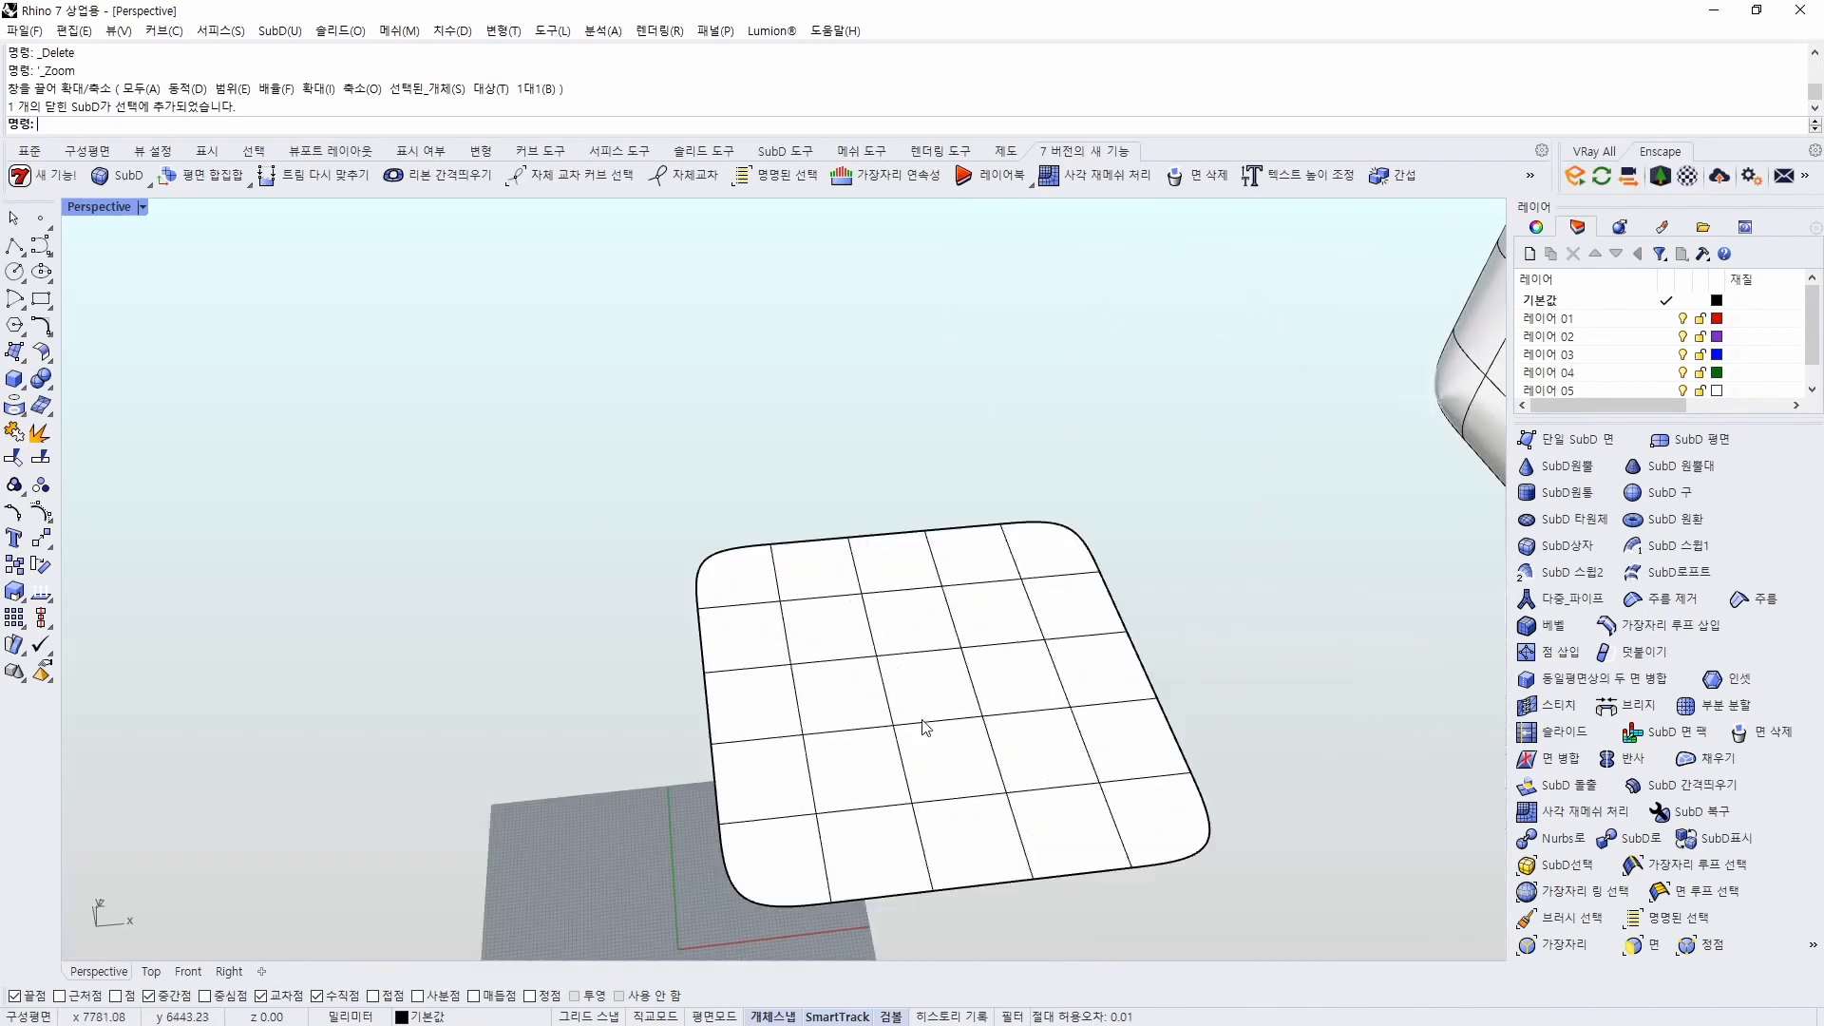
{"action": "left_click", "coordinate": [839, 636], "text": "ctrl+shift"}
{"action": "left_click_drag", "start_coordinate": [834, 589], "coordinate": [834, 537]}
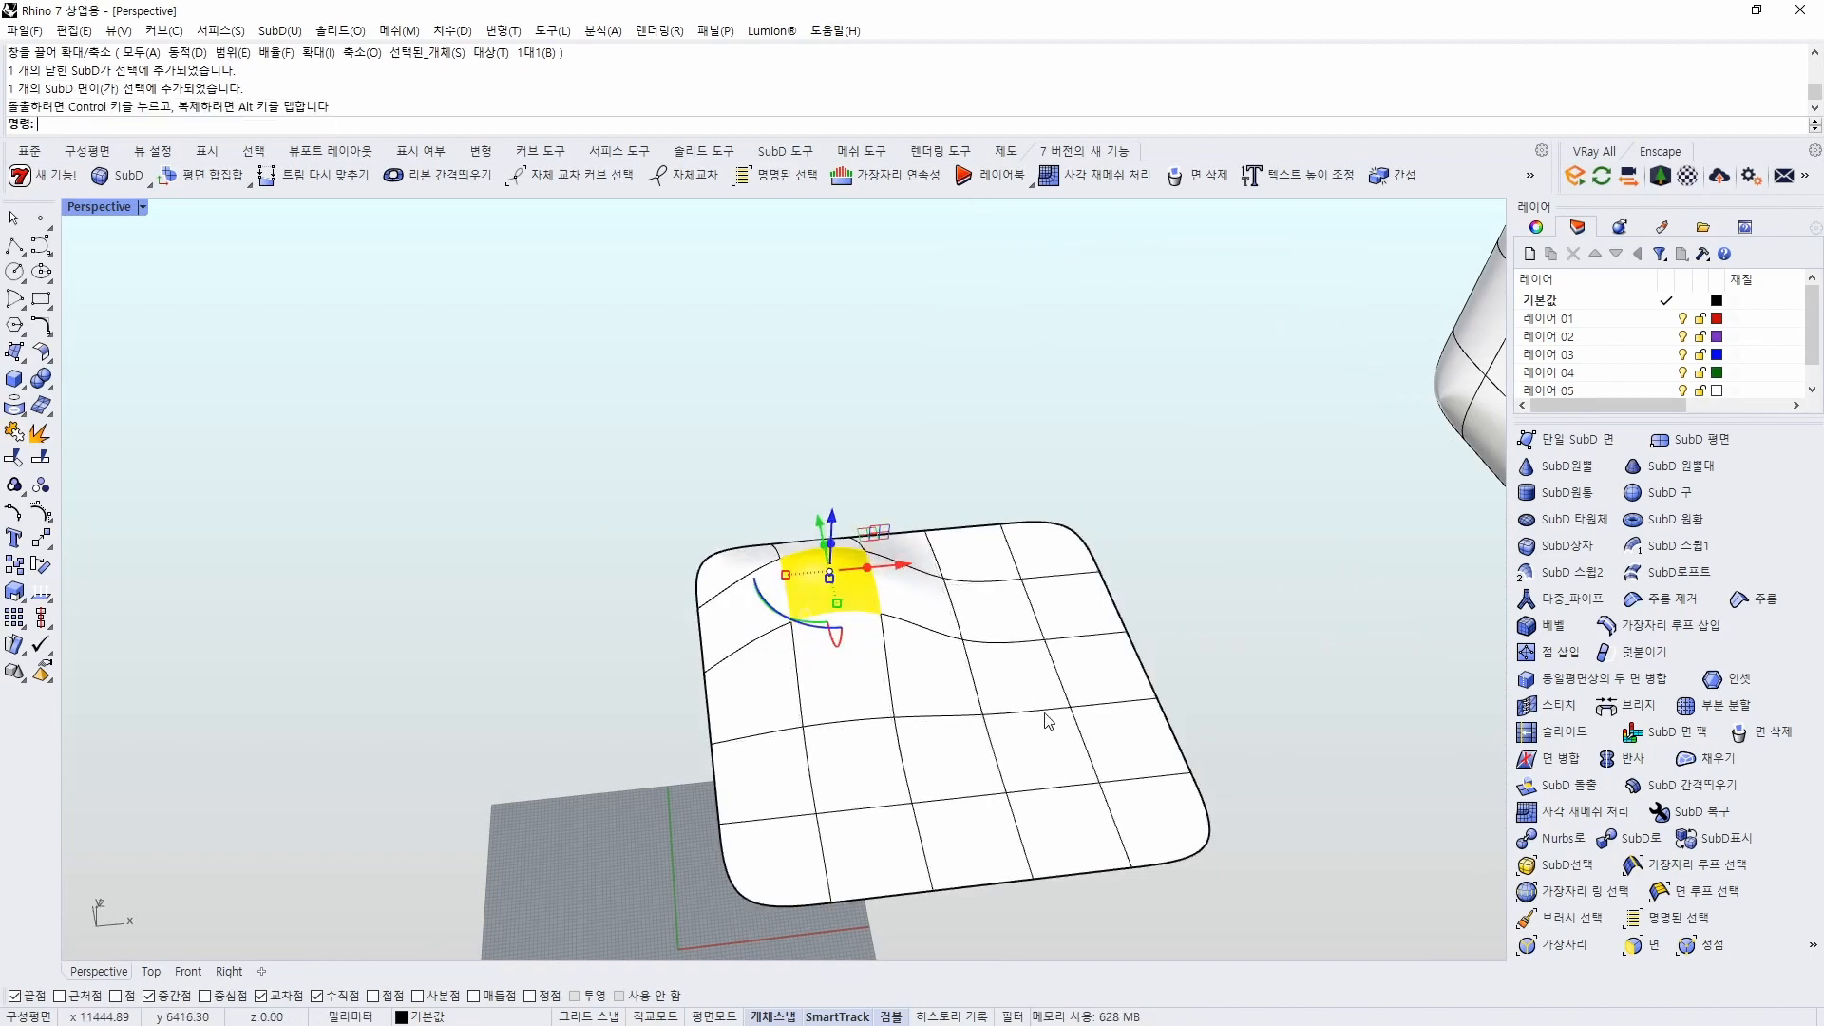
Raise the SubD's near-right corner face, diagonally opposite the hump, along Z
{"action": "left_click", "coordinate": [1168, 815], "text": "ctrl+shift"}
{"action": "left_click", "coordinate": [1256, 758]}
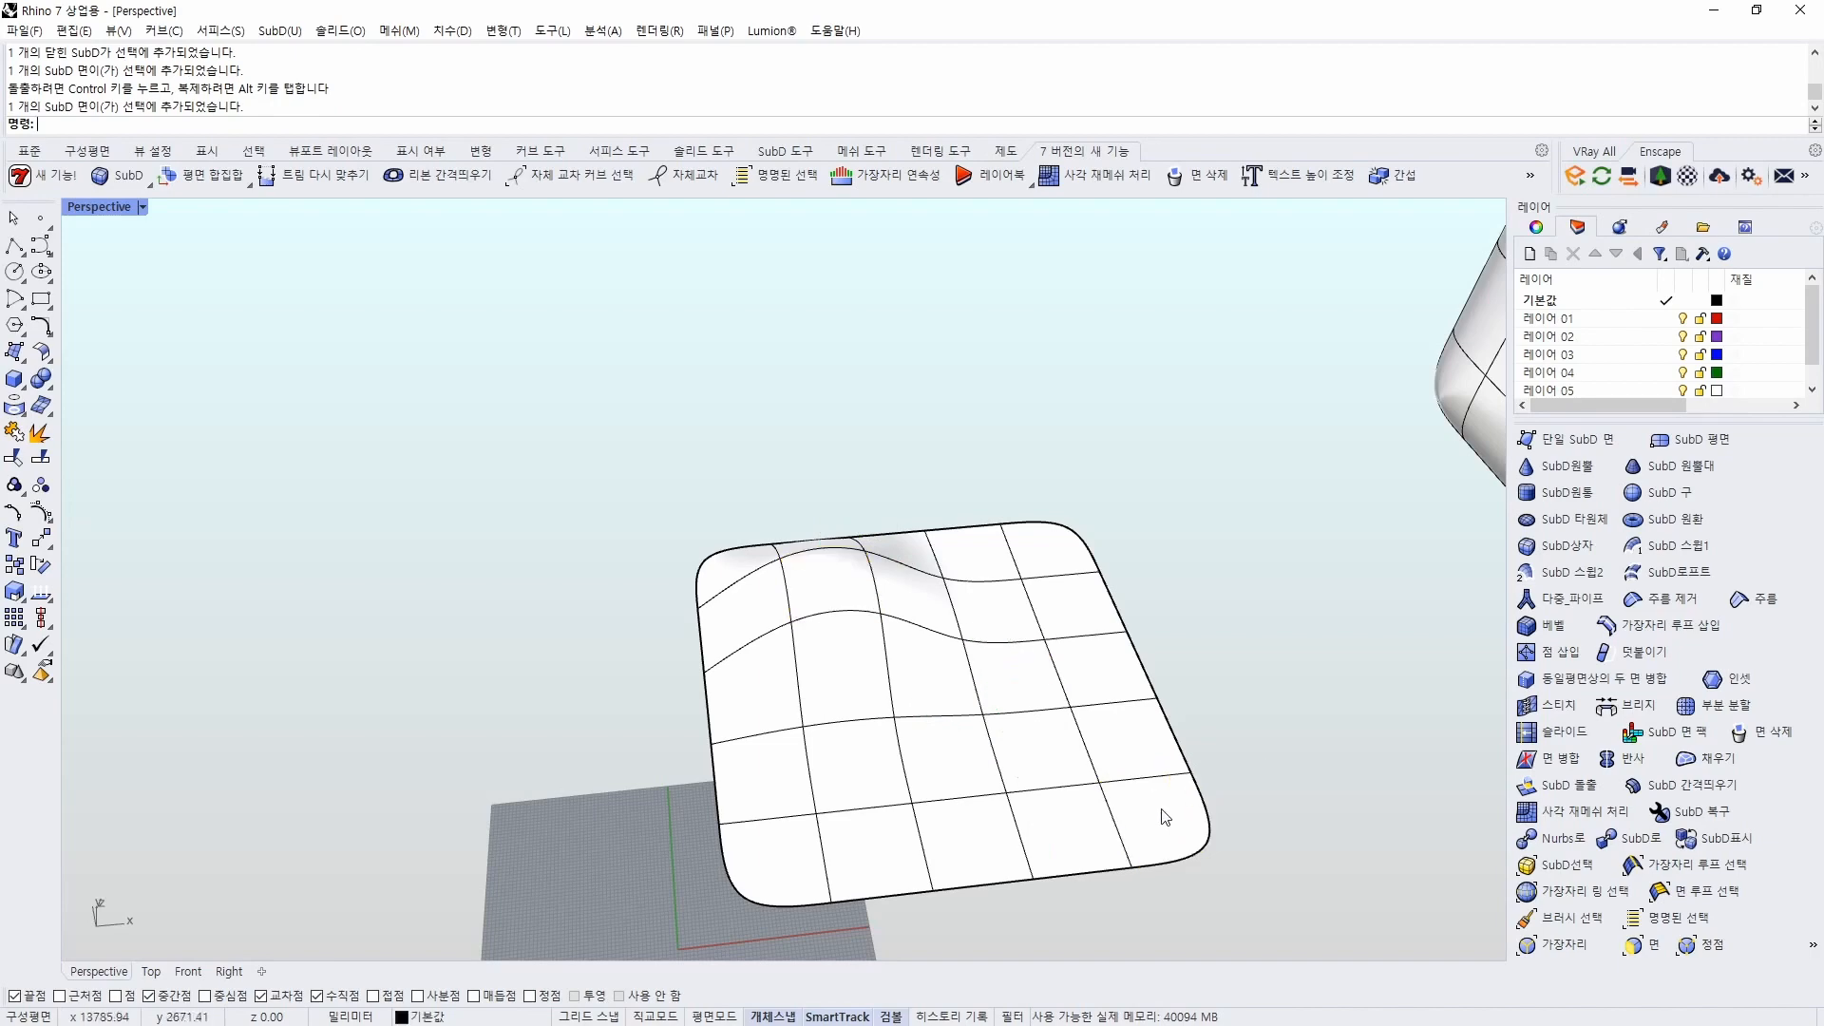
{"action": "left_click", "coordinate": [1163, 817], "text": "ctrl+shift"}
{"action": "left_click_drag", "start_coordinate": [1177, 779], "coordinate": [1198, 736]}
{"action": "mouse_move", "coordinate": [914, 755]}
{"action": "right_mouse_down"}
{"action": "mouse_move", "coordinate": [976, 761]}
{"action": "mouse_move", "coordinate": [942, 771]}
{"action": "right_mouse_up"}
{"action": "key", "text": "ctrl+w"}
{"action": "left_click_drag", "start_coordinate": [1327, 608], "coordinate": [1039, 748]}
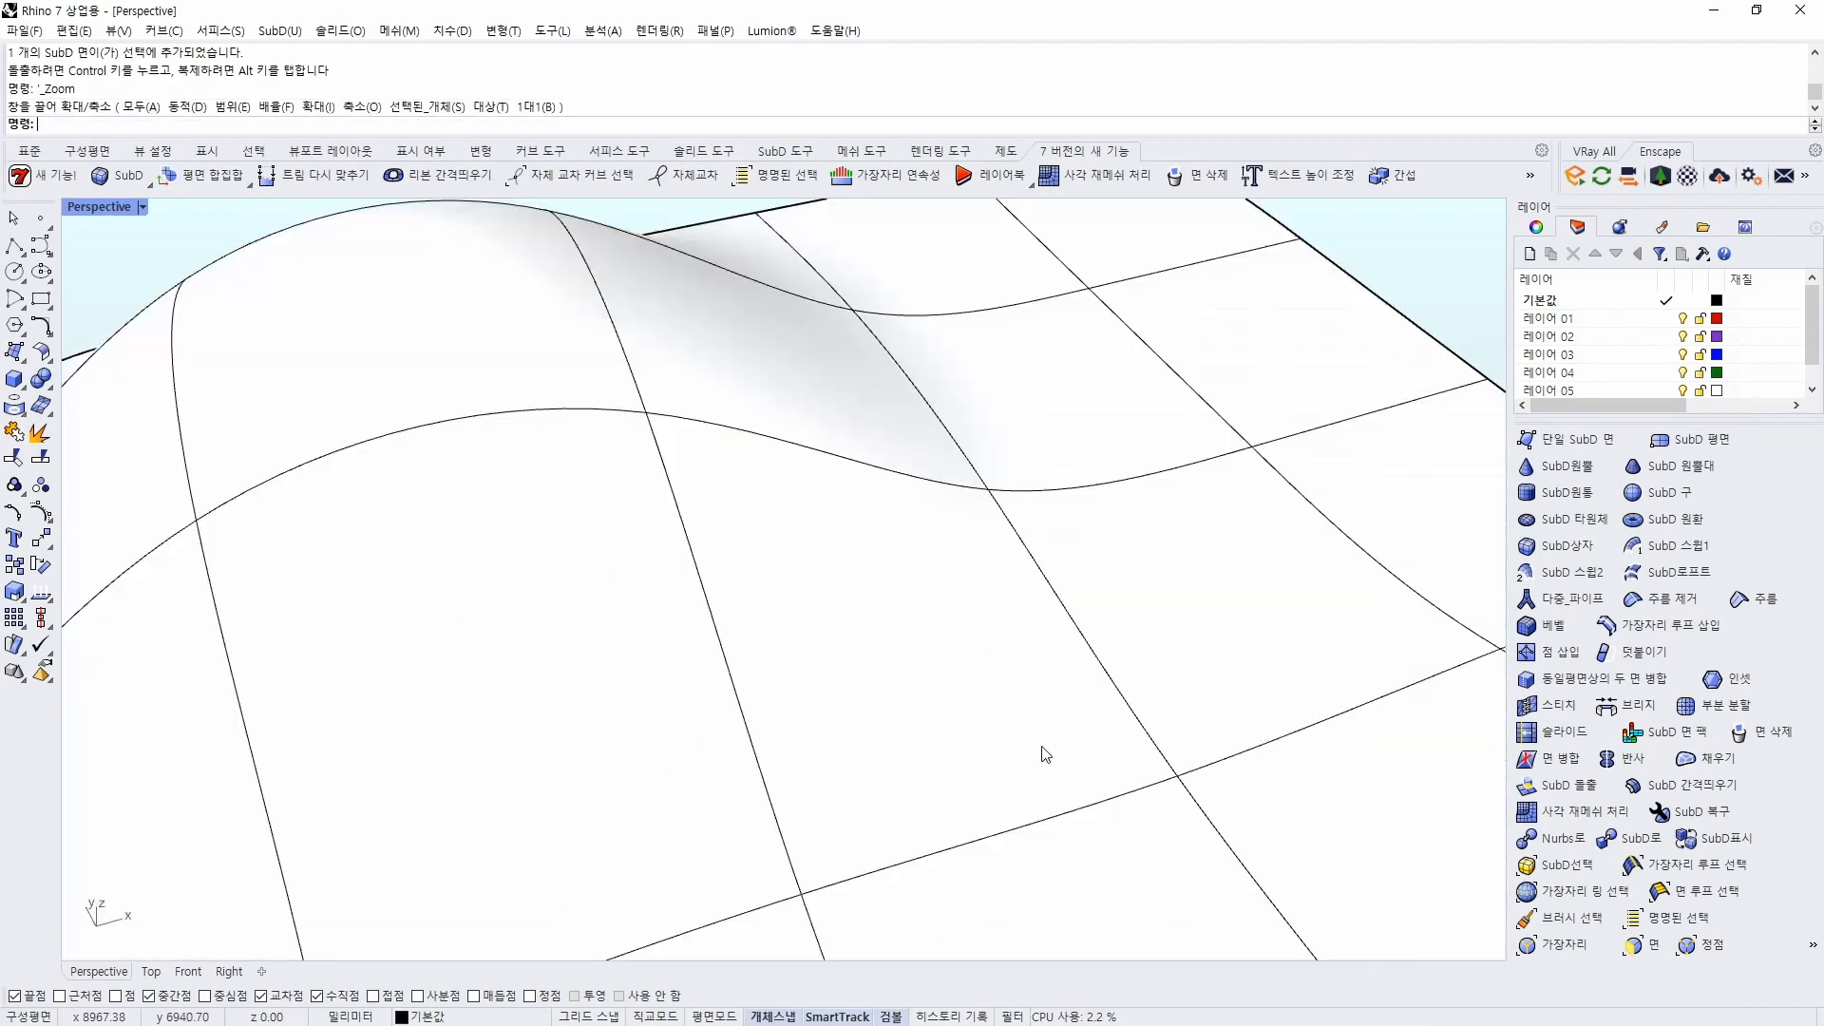
{"action": "scroll", "coordinate": [1042, 749], "scroll_direction": "down", "scroll_amount": 7}
{"action": "right_click_drag", "start_coordinate": [1214, 733], "coordinate": [1169, 623]}
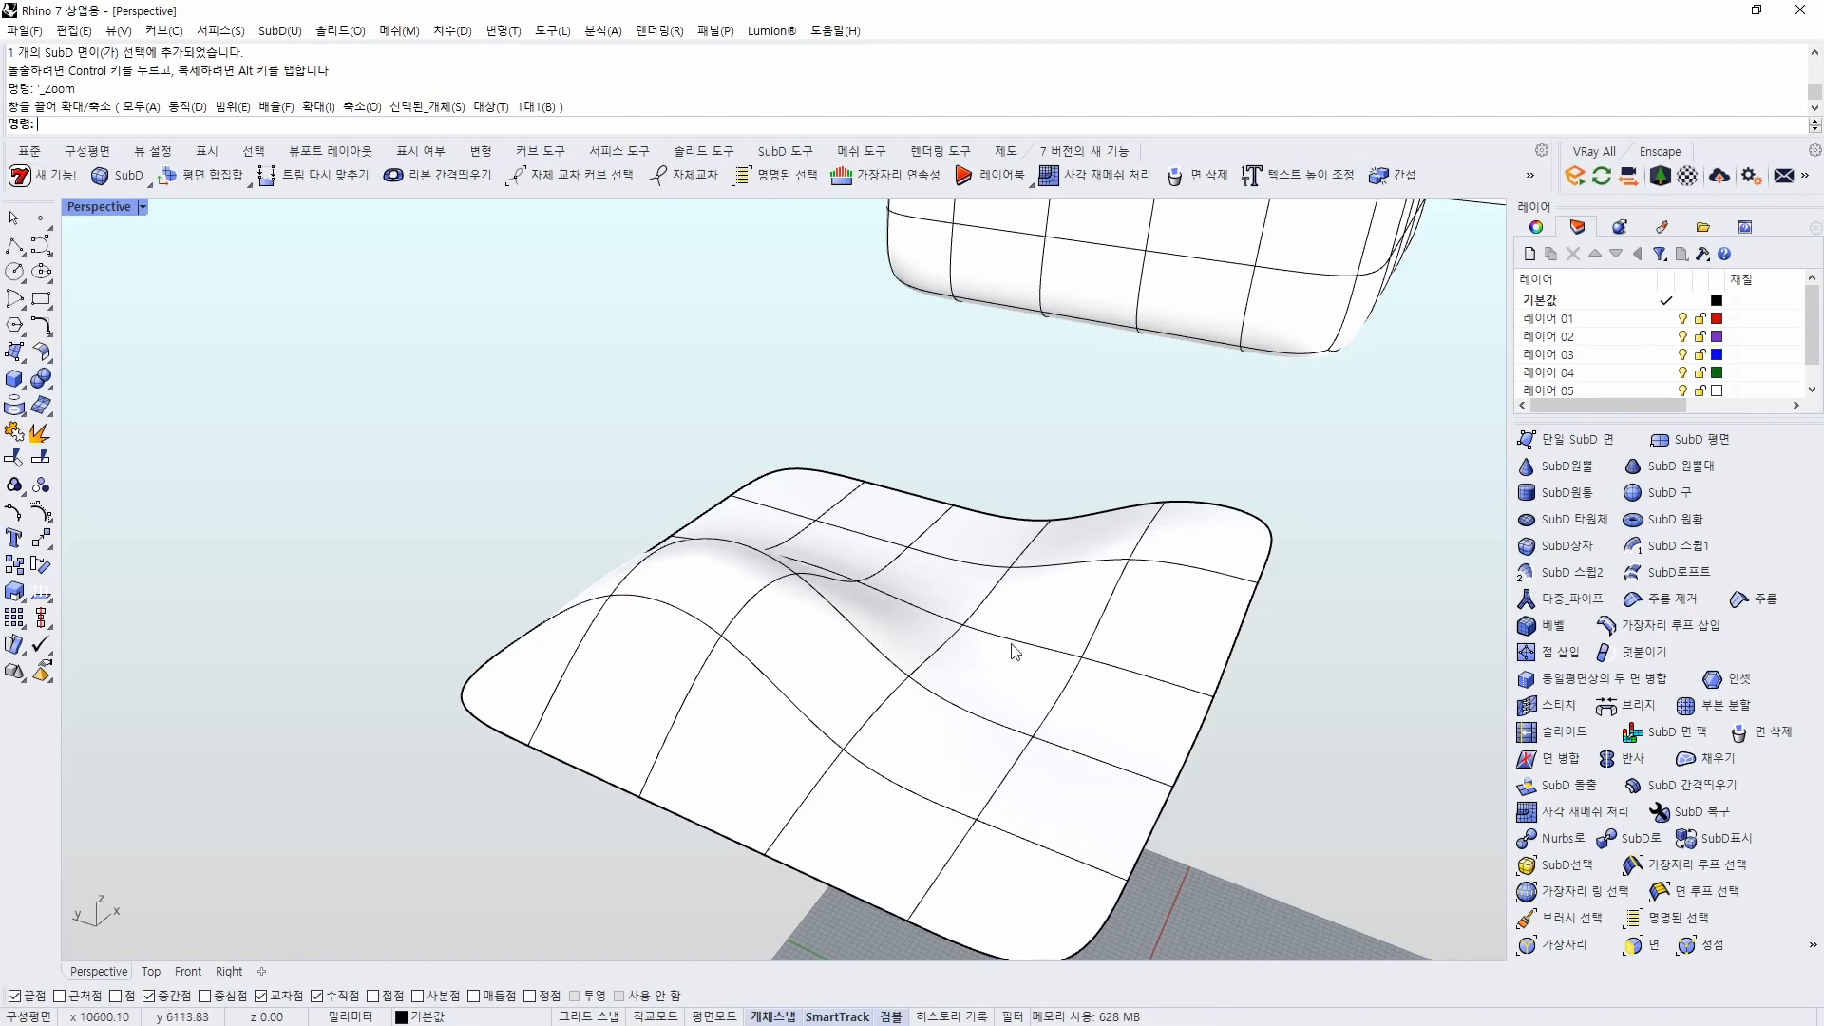
Raise the SubD's corner face nearest the world origin along Z and clear the selection
{"action": "right_click_drag", "start_coordinate": [1014, 643], "coordinate": [1042, 800]}
{"action": "left_click", "coordinate": [978, 840], "text": "ctrl+shift"}
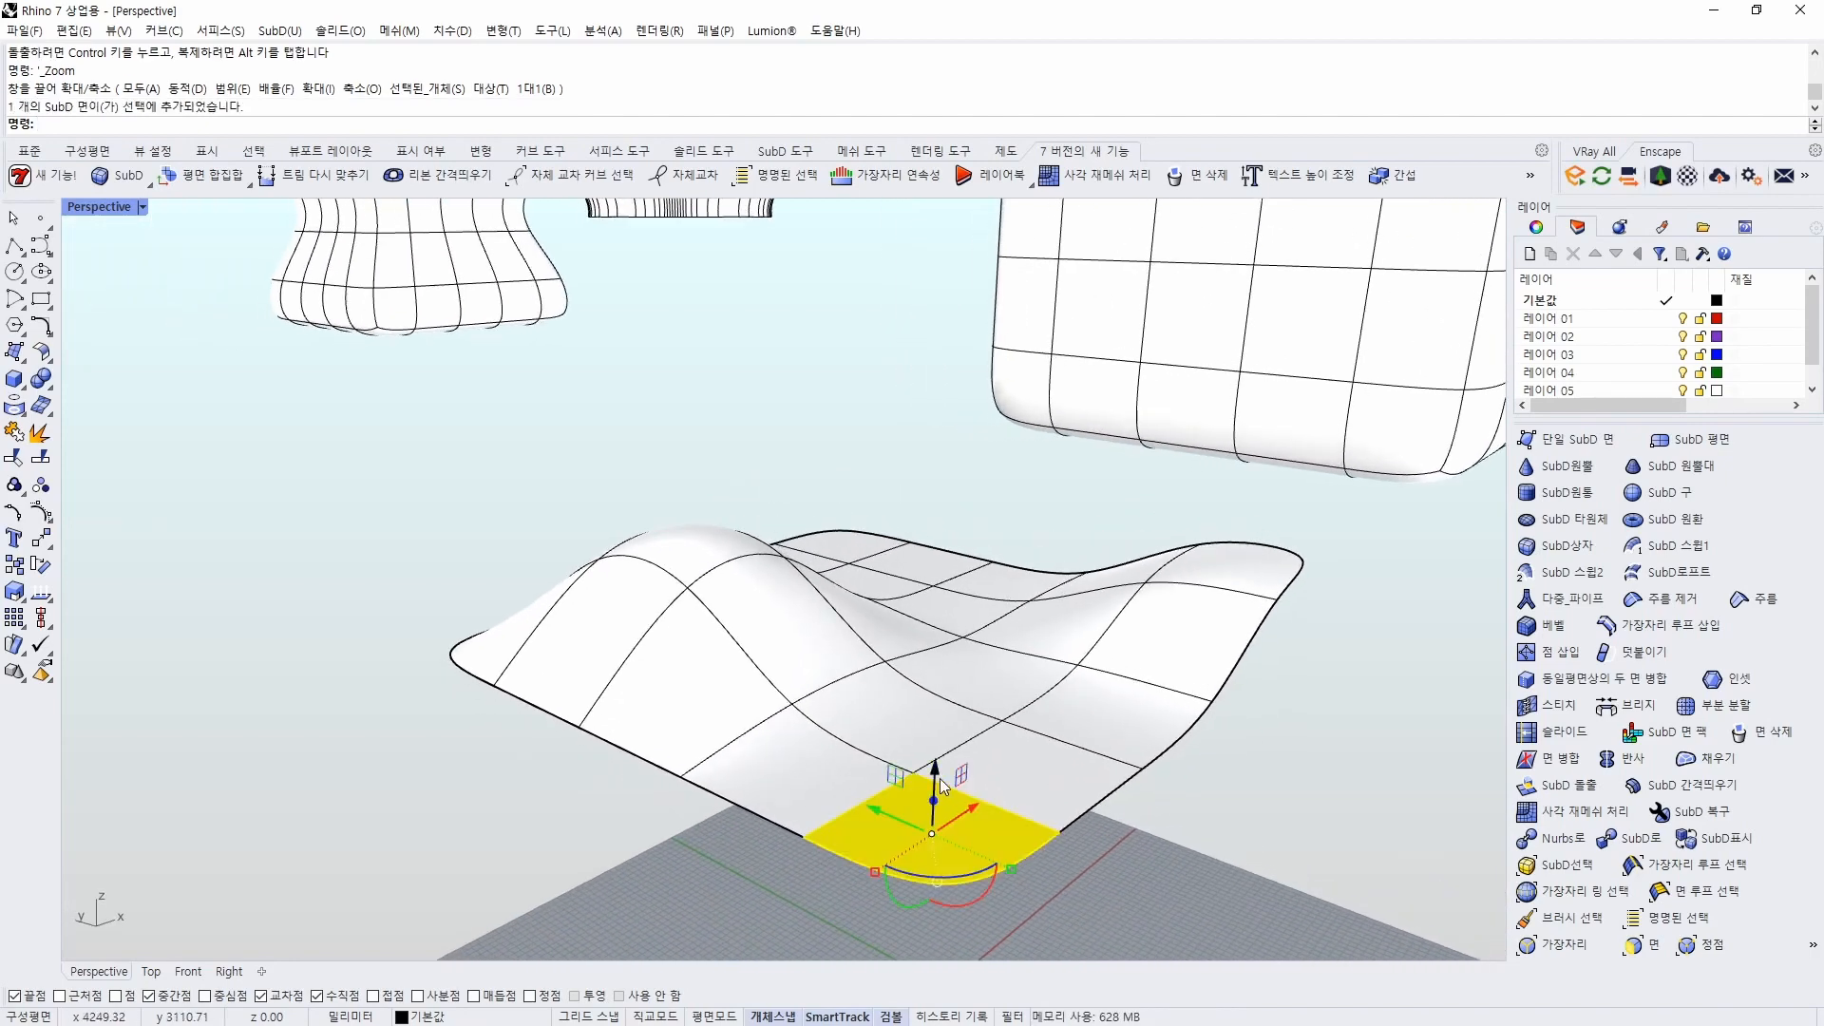
{"action": "left_click_drag", "start_coordinate": [940, 779], "coordinate": [940, 723]}
{"action": "right_click_drag", "start_coordinate": [1075, 766], "coordinate": [918, 768]}
{"action": "key", "text": "Escape"}
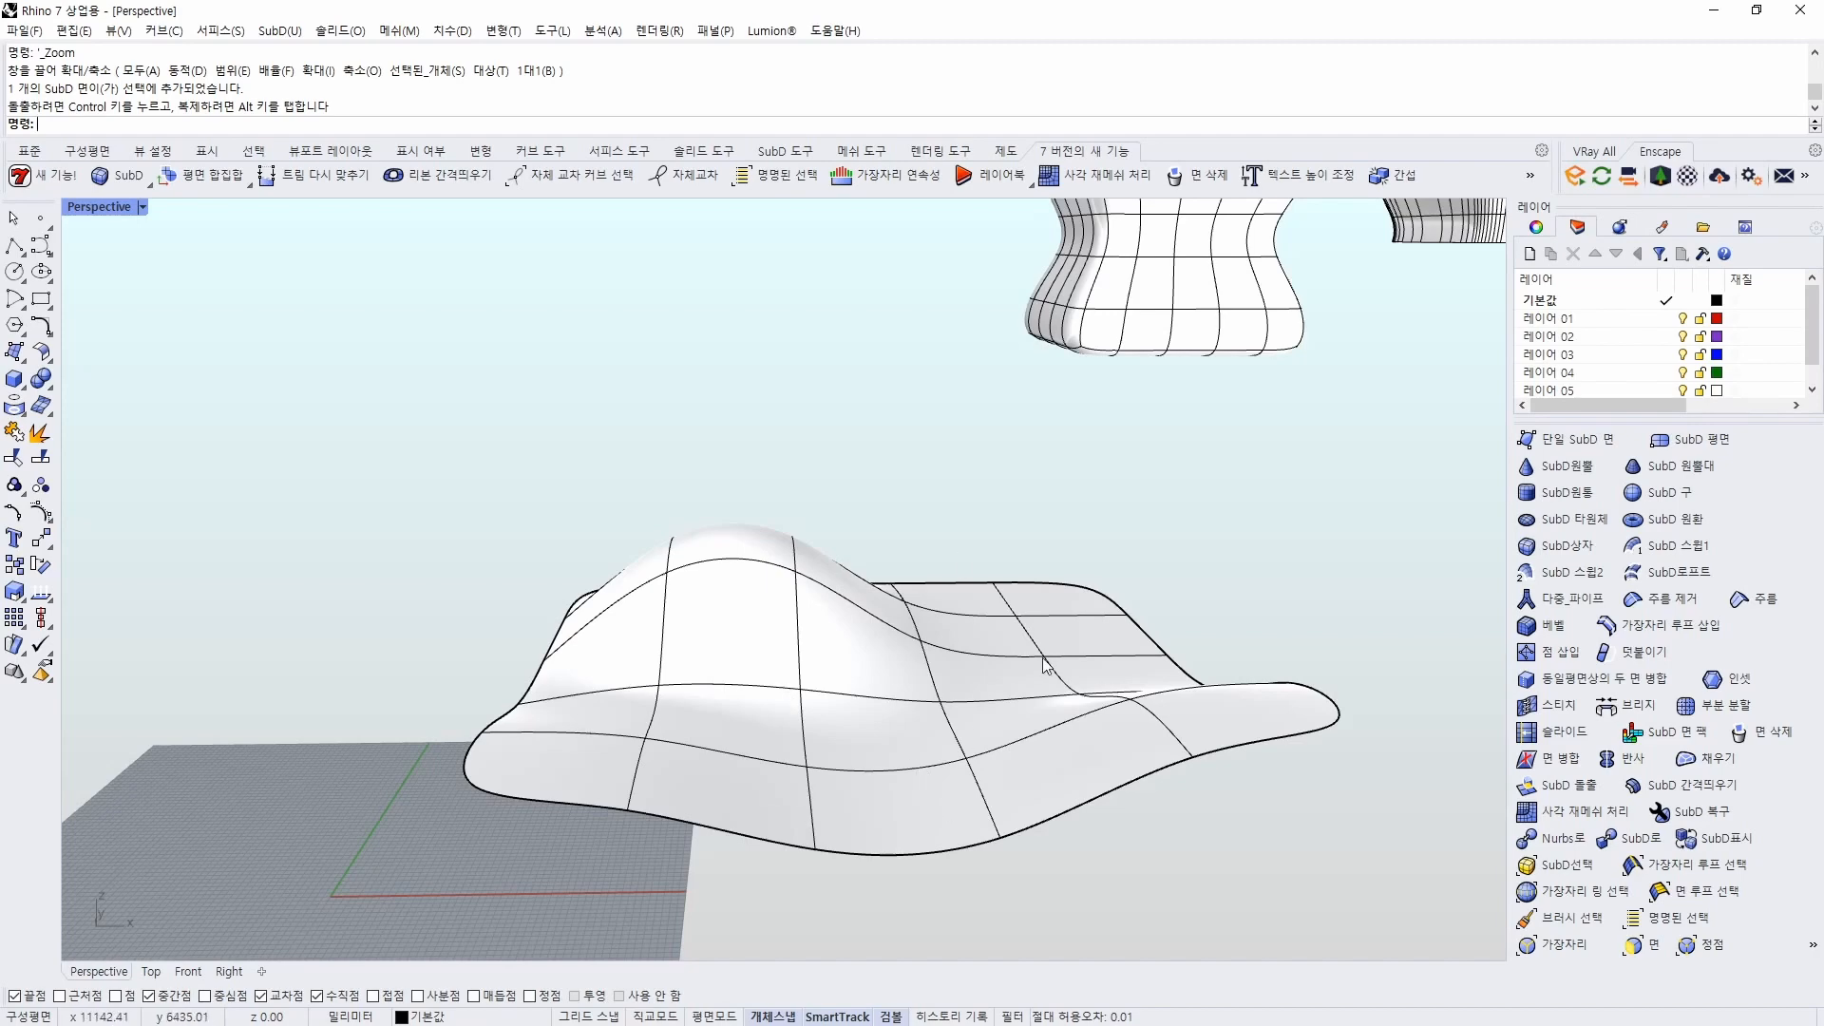
{"action": "right_click_drag", "start_coordinate": [920, 725], "coordinate": [826, 814]}
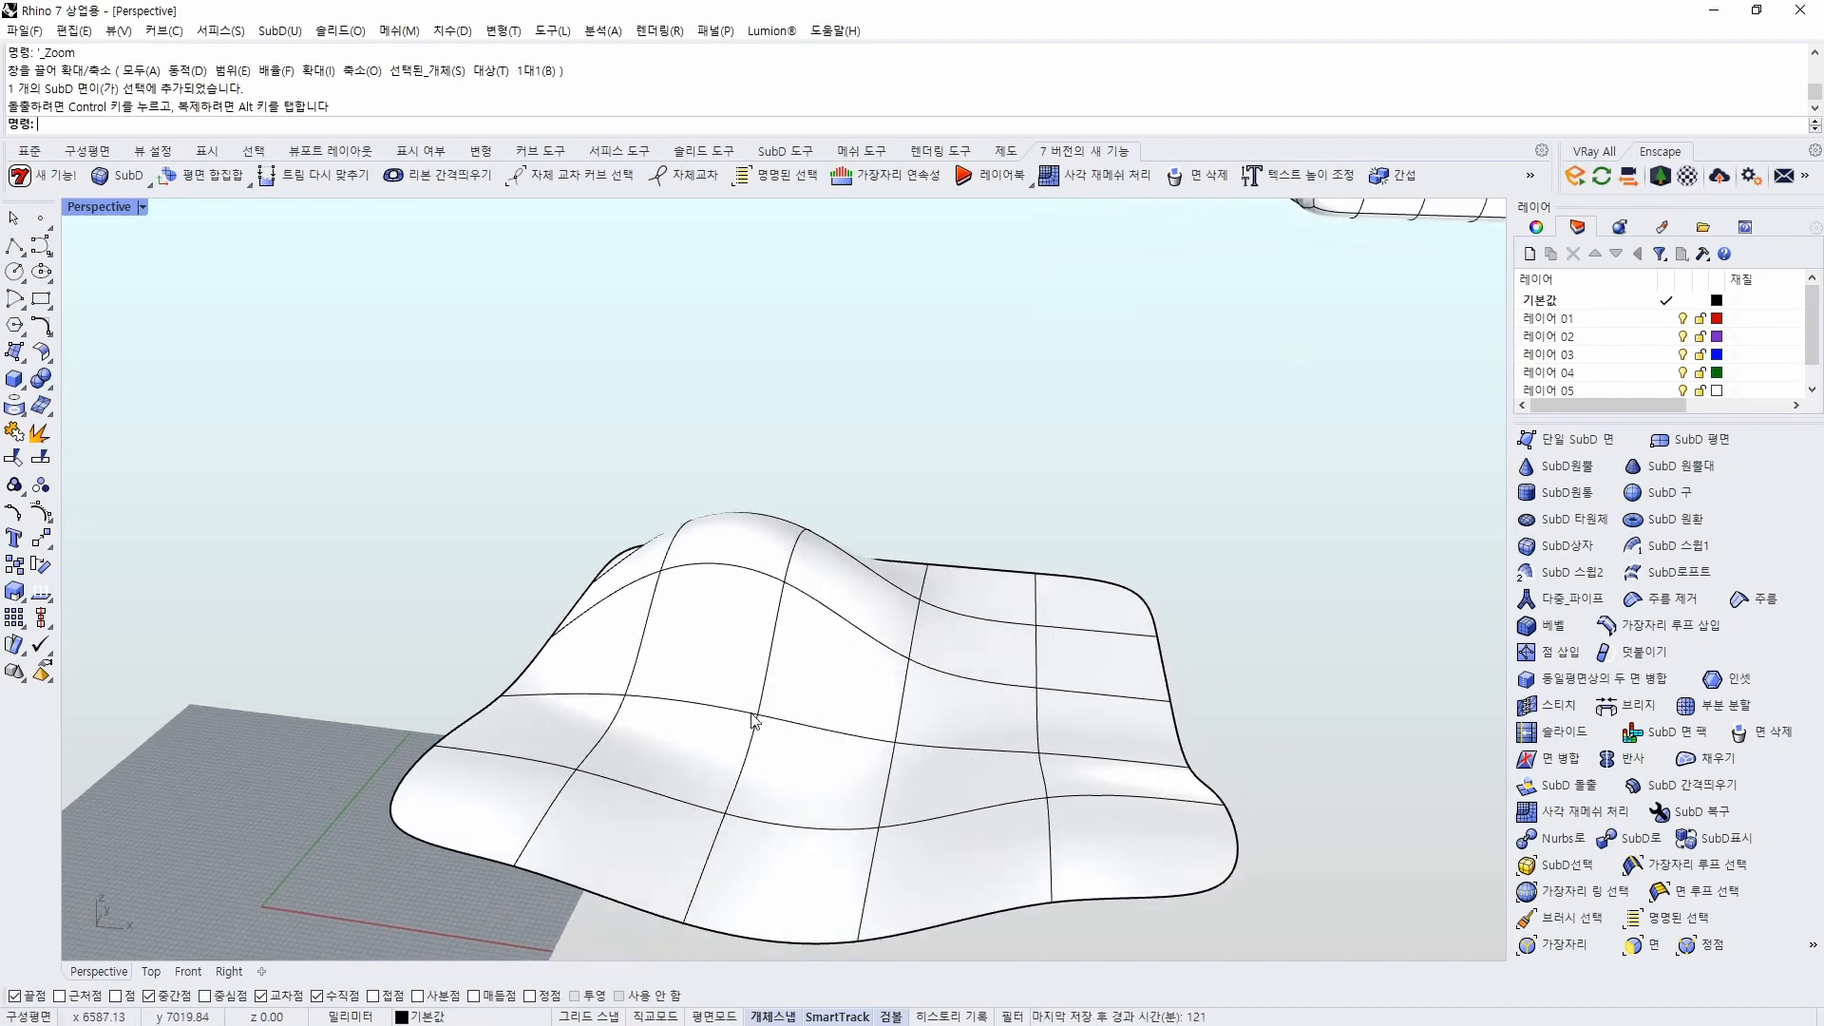
{"action": "scroll", "coordinate": [755, 717], "scroll_direction": "down", "scroll_amount": 3}
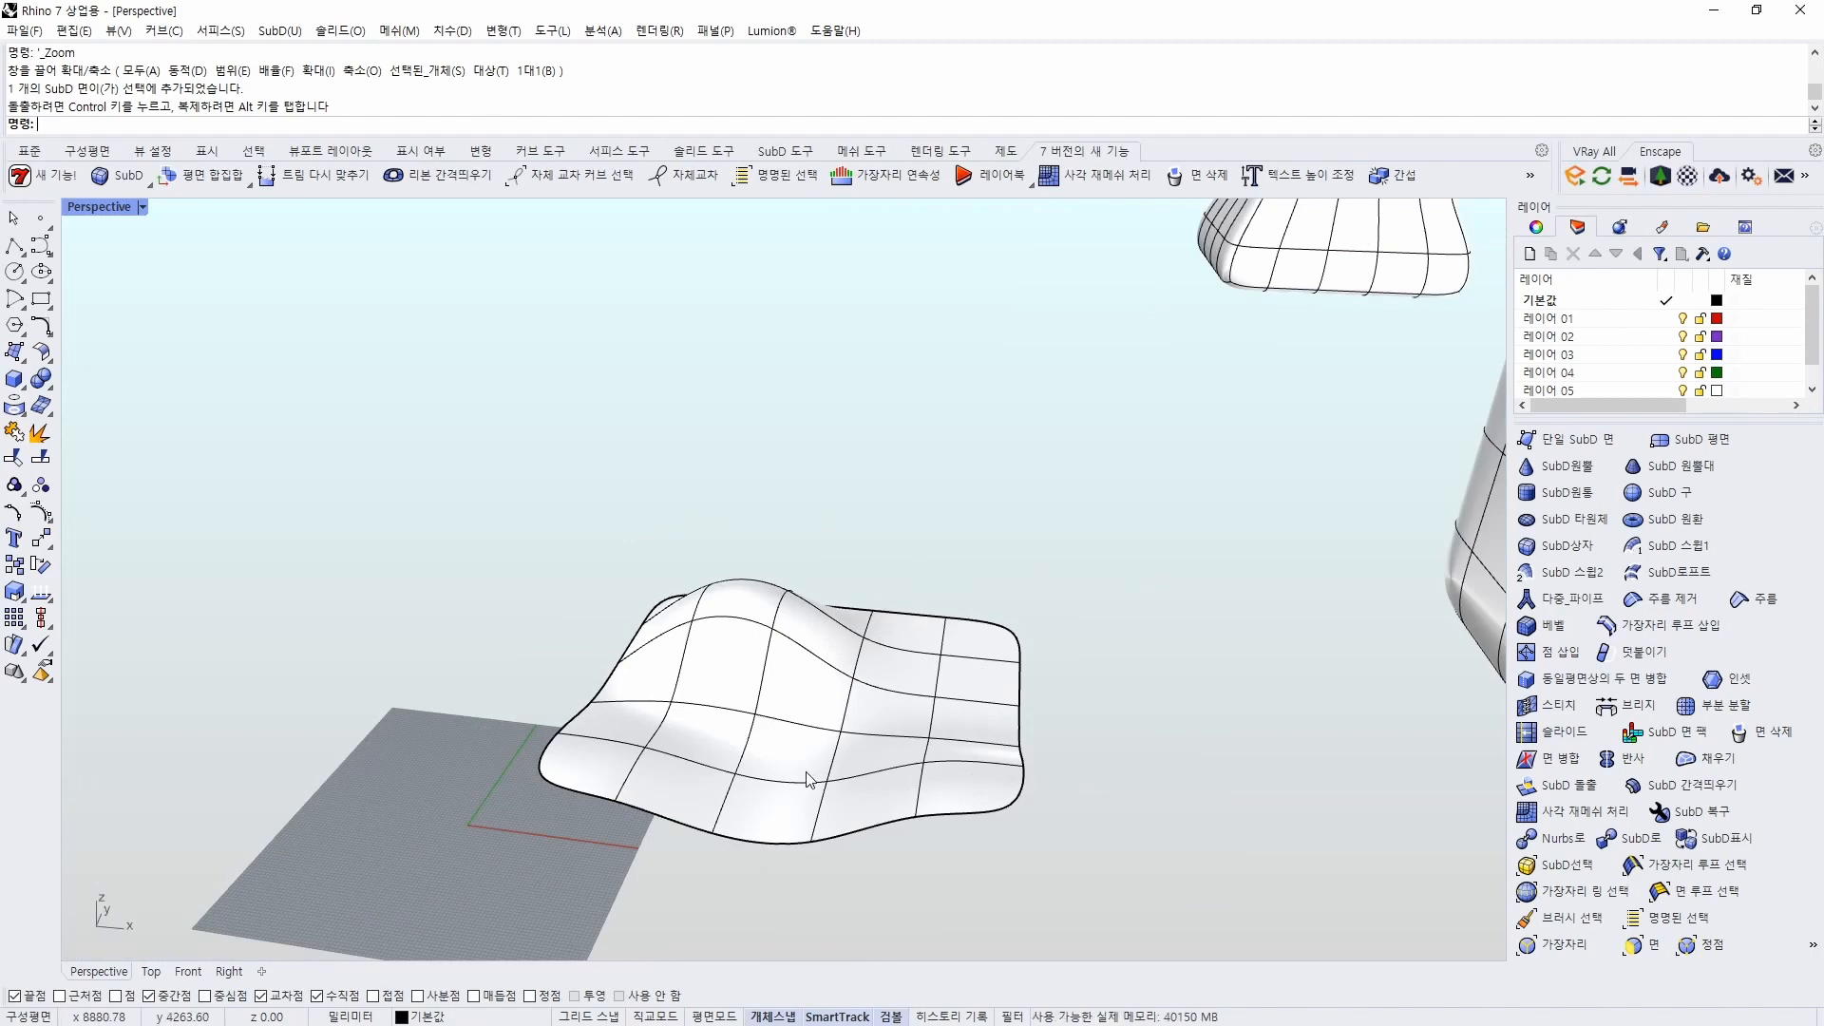
Convert the wavy SubD sheet to a NURBS surface with ToNURBS, keeping the original SubD
{"action": "scroll", "coordinate": [725, 675], "scroll_direction": "up", "scroll_amount": 5}
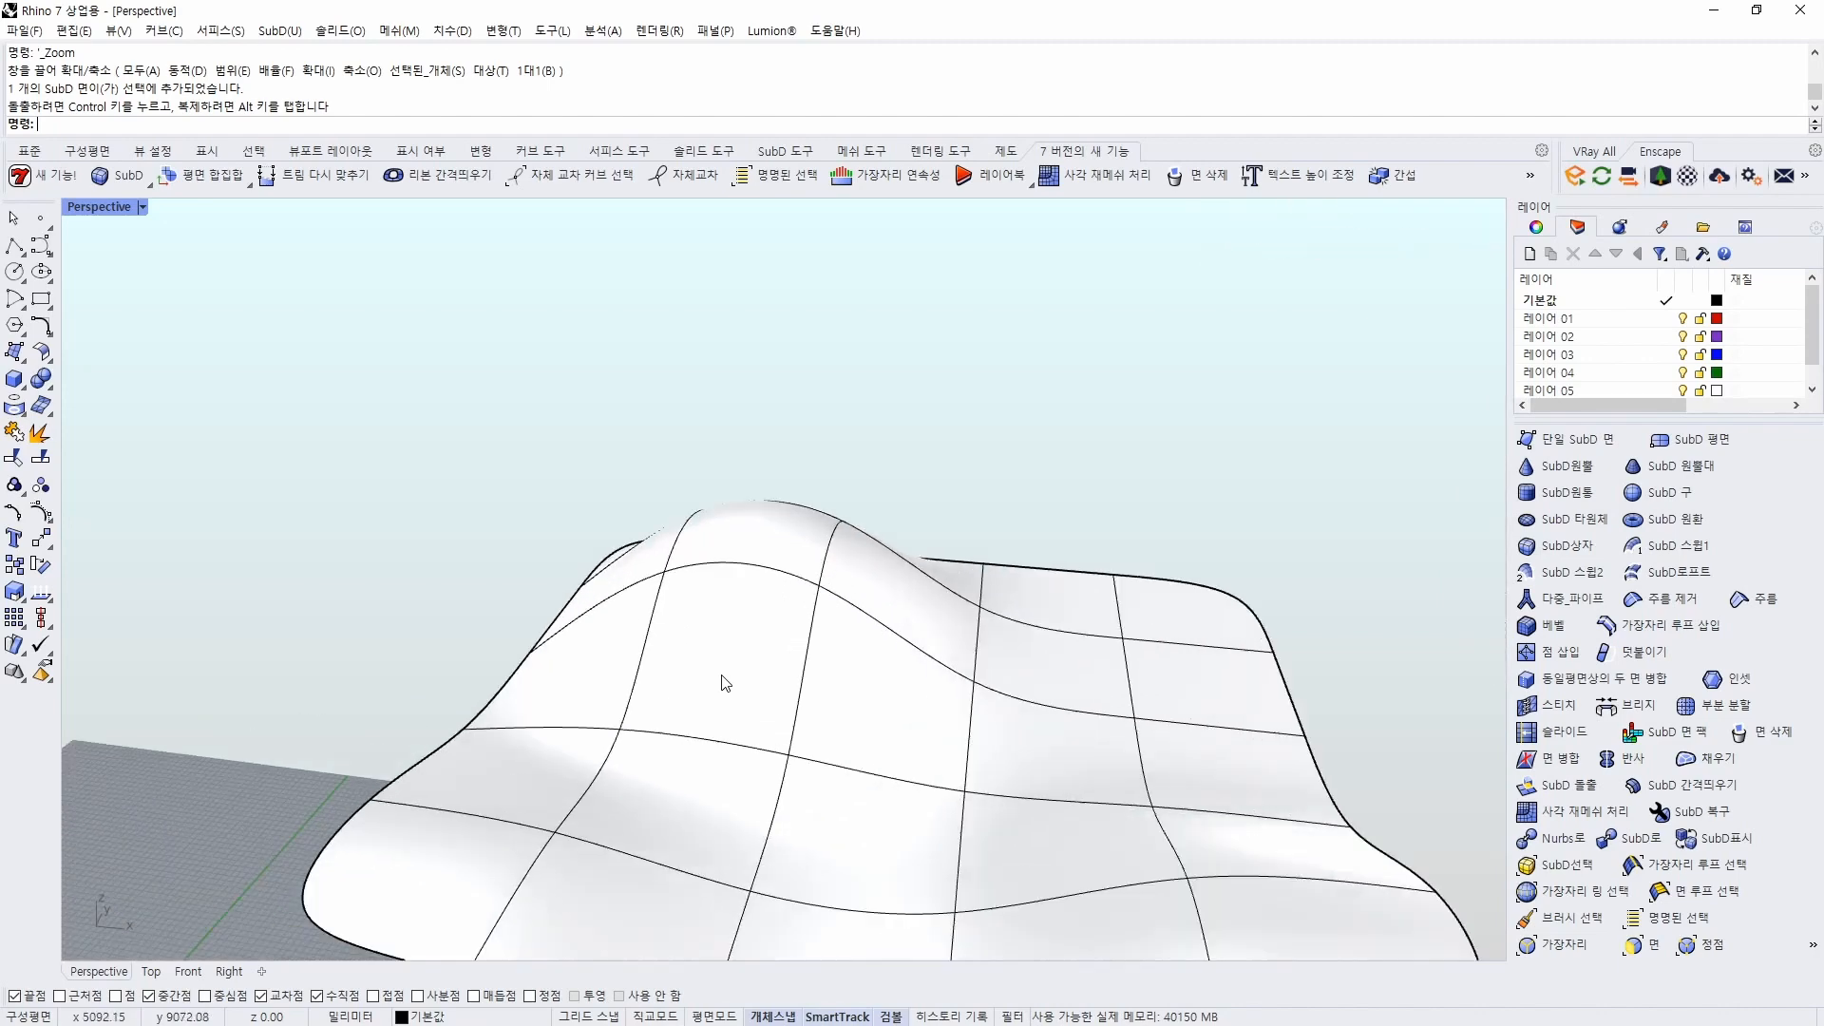
{"action": "right_click_drag", "start_coordinate": [851, 740], "coordinate": [900, 825]}
{"action": "scroll", "coordinate": [977, 753], "scroll_direction": "down", "scroll_amount": 4}
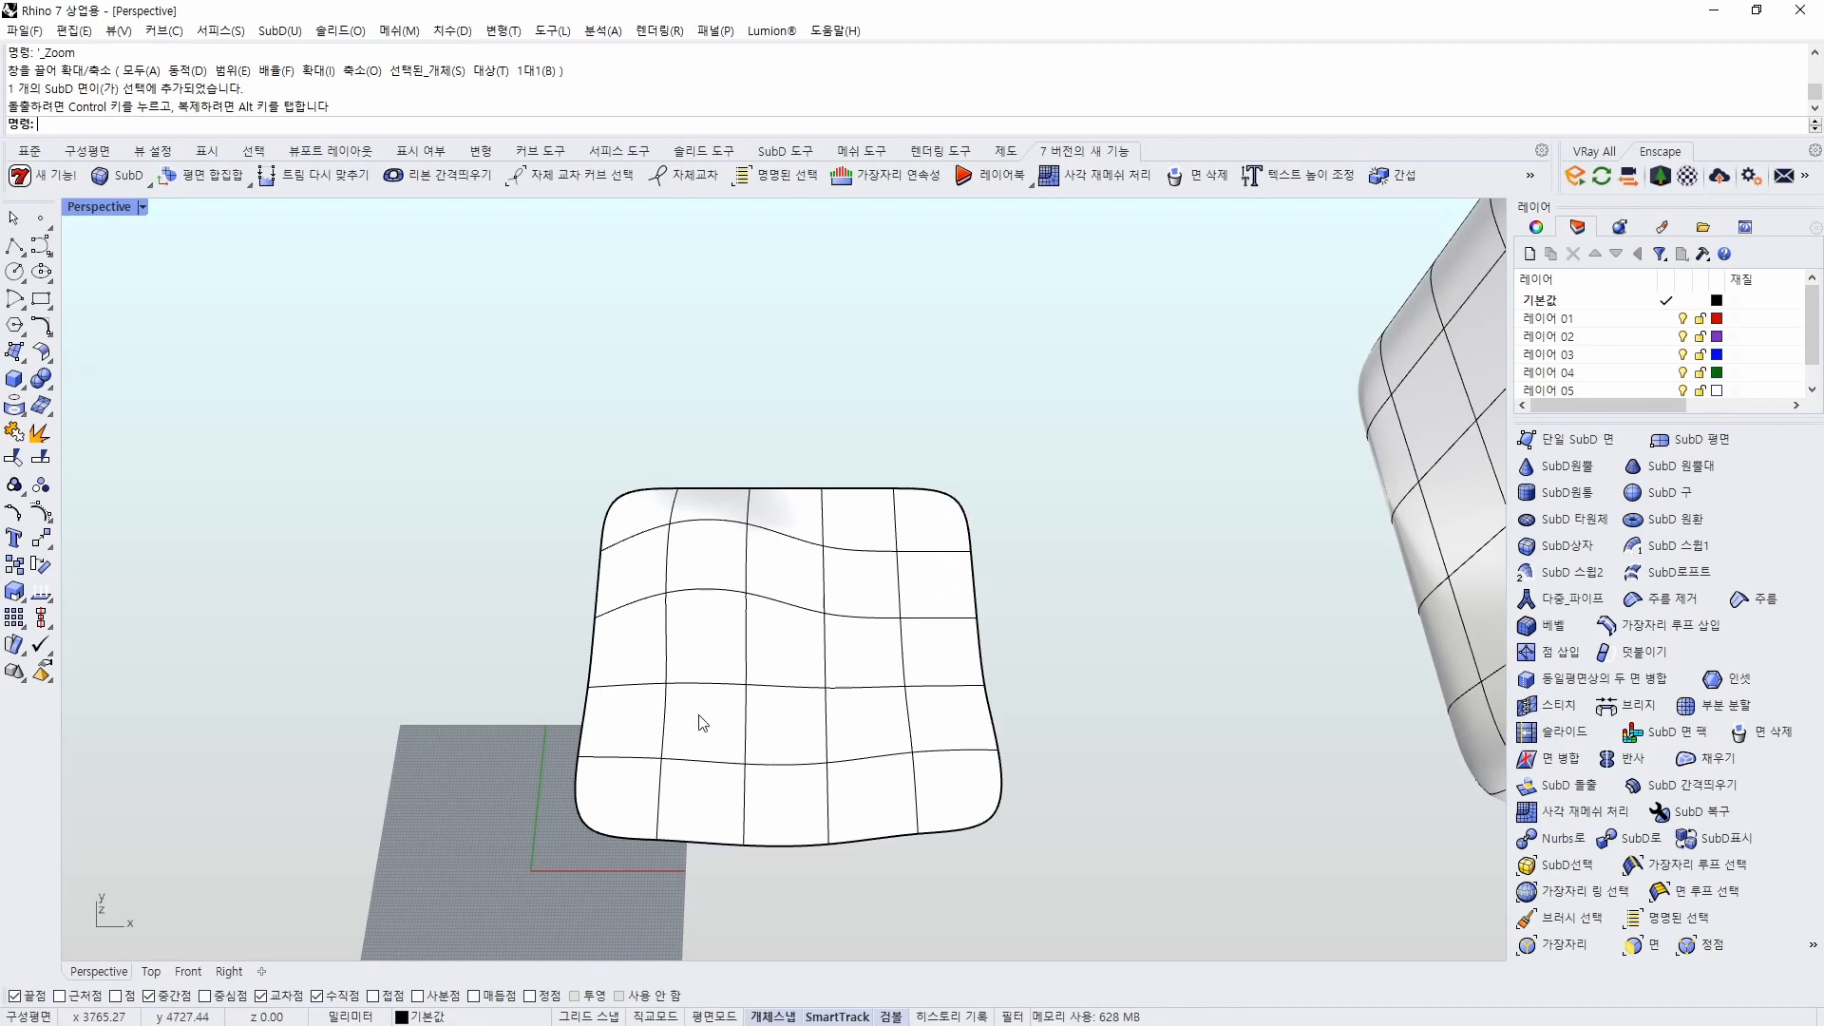
{"action": "left_click", "coordinate": [740, 701]}
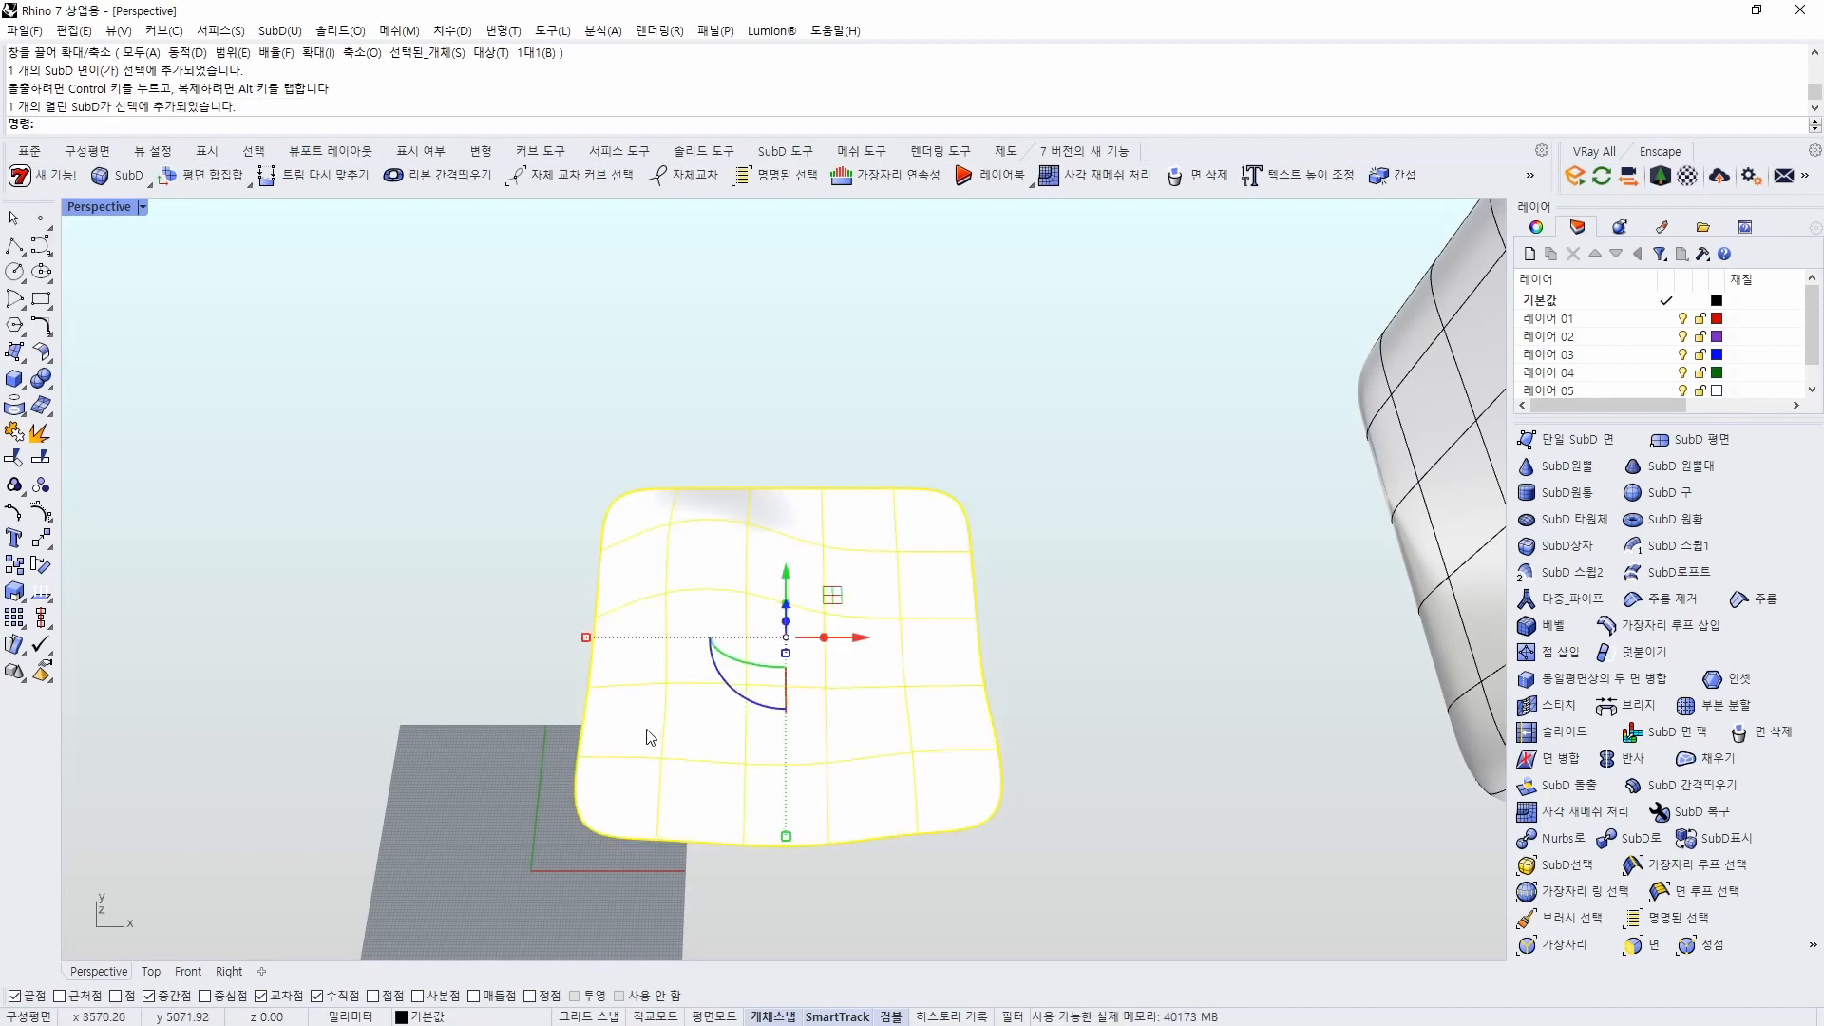
{"action": "type", "text": "tonurbs"}
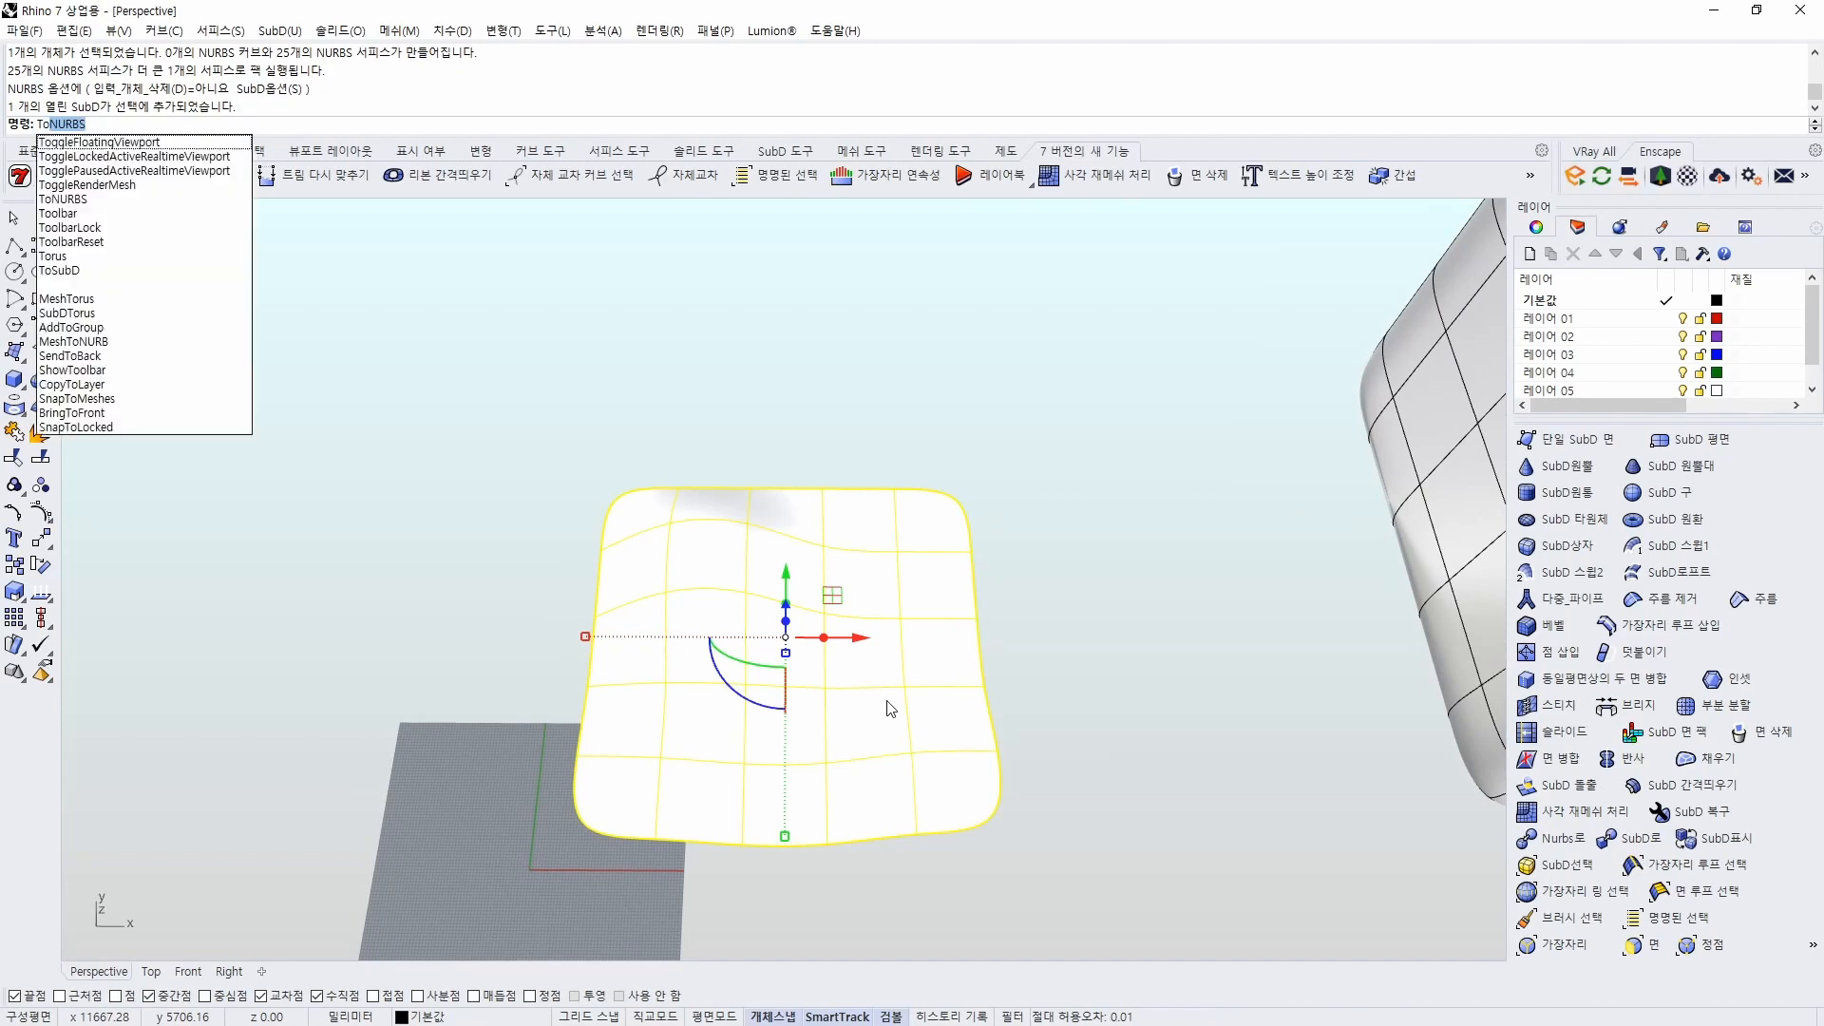
{"action": "key", "text": "Return"}
{"action": "key", "text": "Return"}
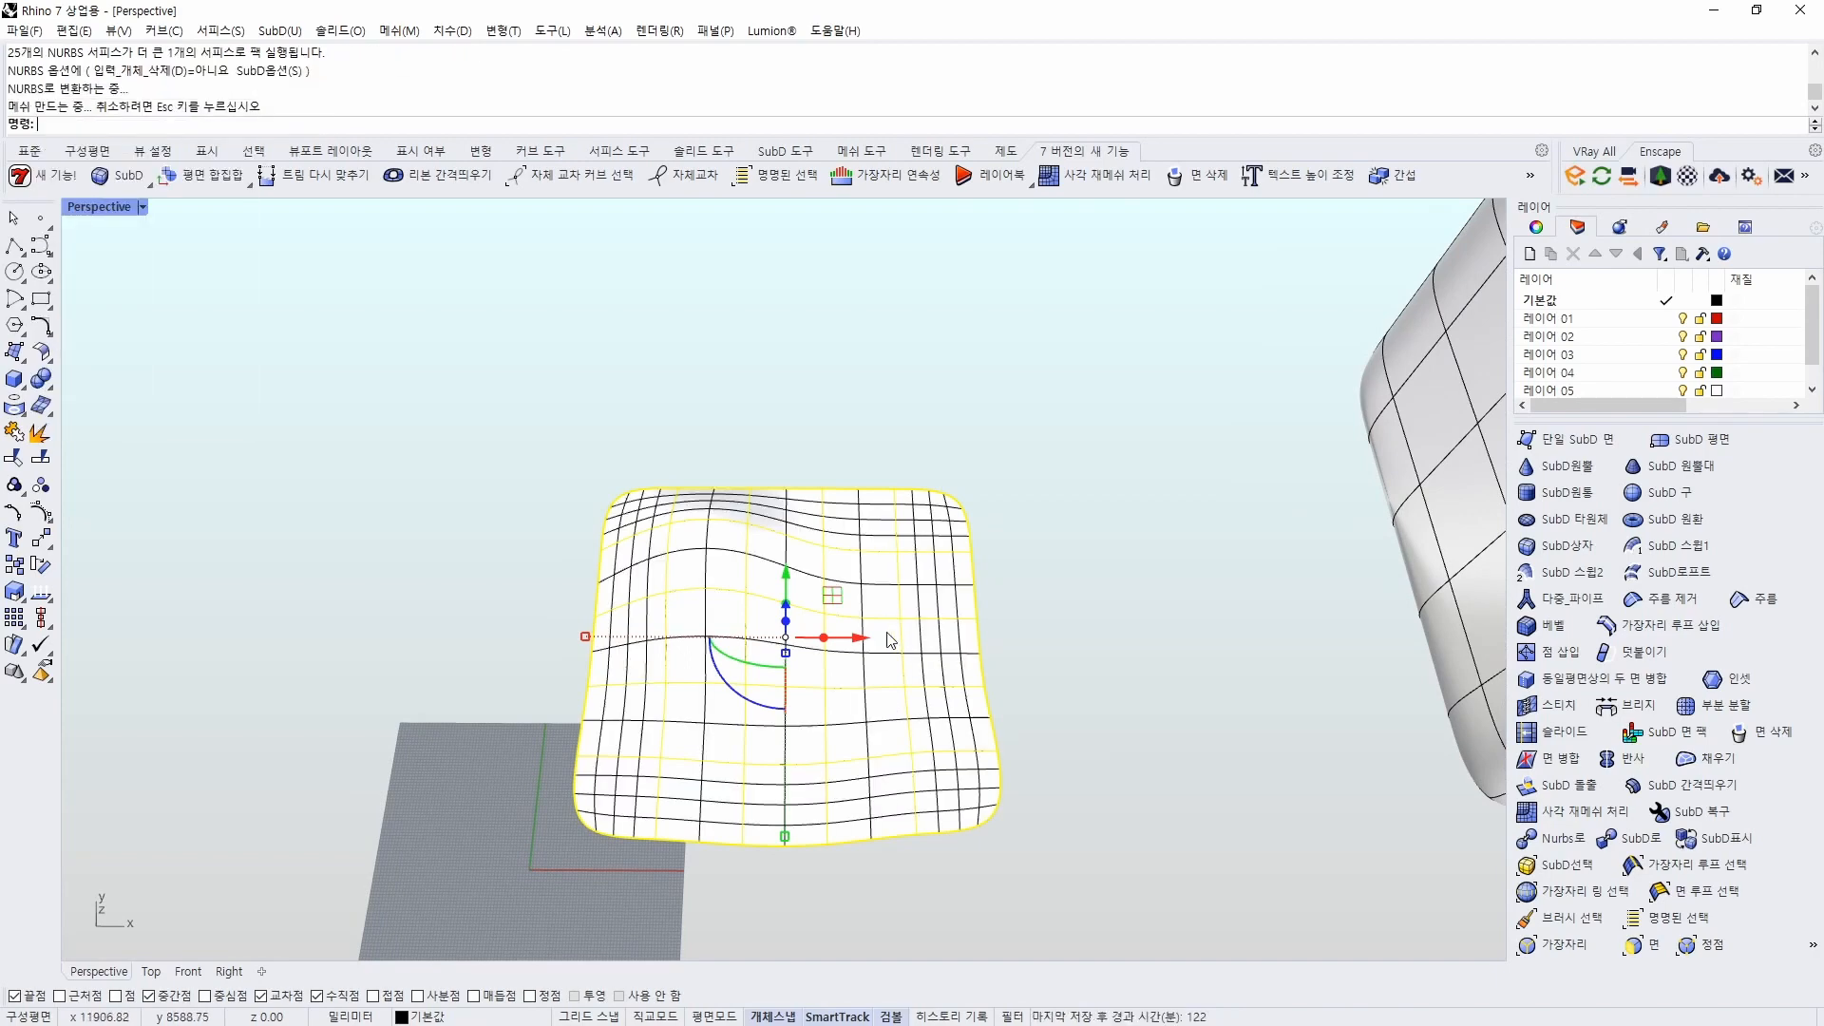
Select the NURBS surface from the overlapping objects and move it along negative X, clear of the original SubD
{"action": "left_click", "coordinate": [950, 847]}
{"action": "right_click_drag", "start_coordinate": [950, 847], "coordinate": [890, 705]}
{"action": "left_click", "coordinate": [888, 705]}
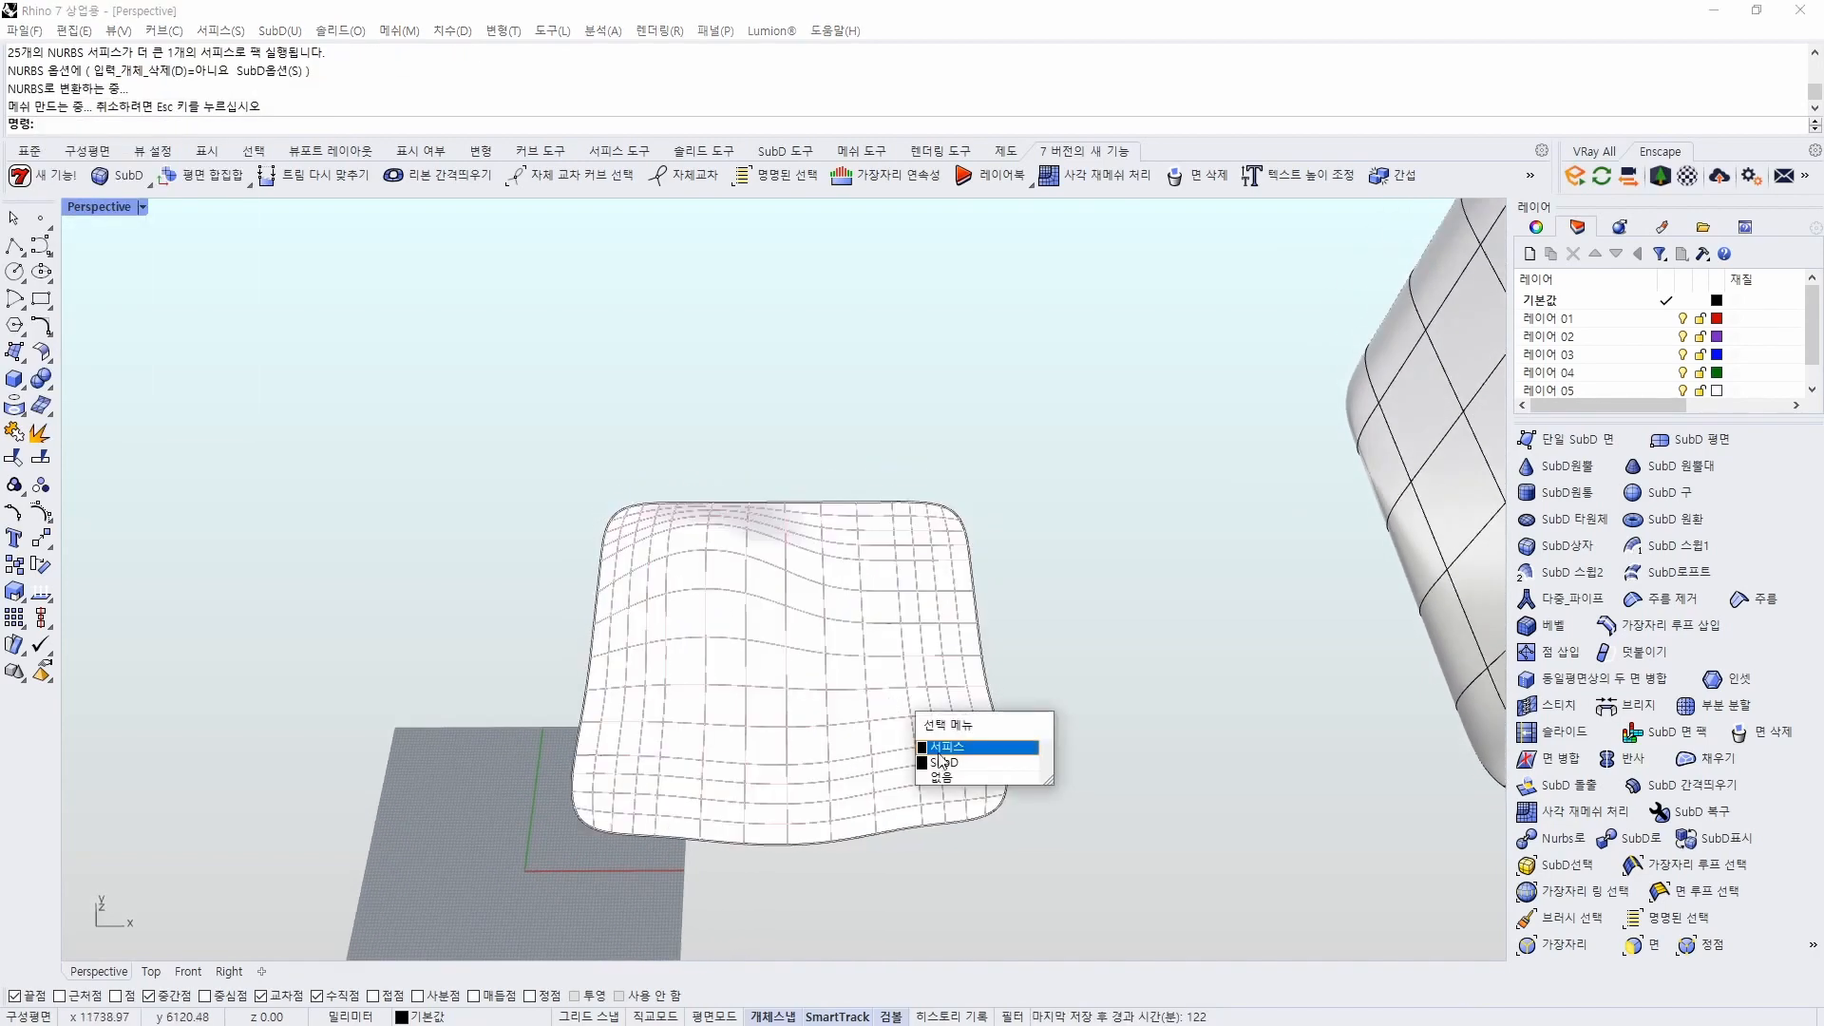
{"action": "left_click", "coordinate": [947, 751]}
{"action": "scroll", "coordinate": [964, 715], "scroll_direction": "down", "scroll_amount": 4}
{"action": "left_click_drag", "start_coordinate": [917, 672], "coordinate": [509, 672]}
{"action": "left_click", "coordinate": [650, 715]}
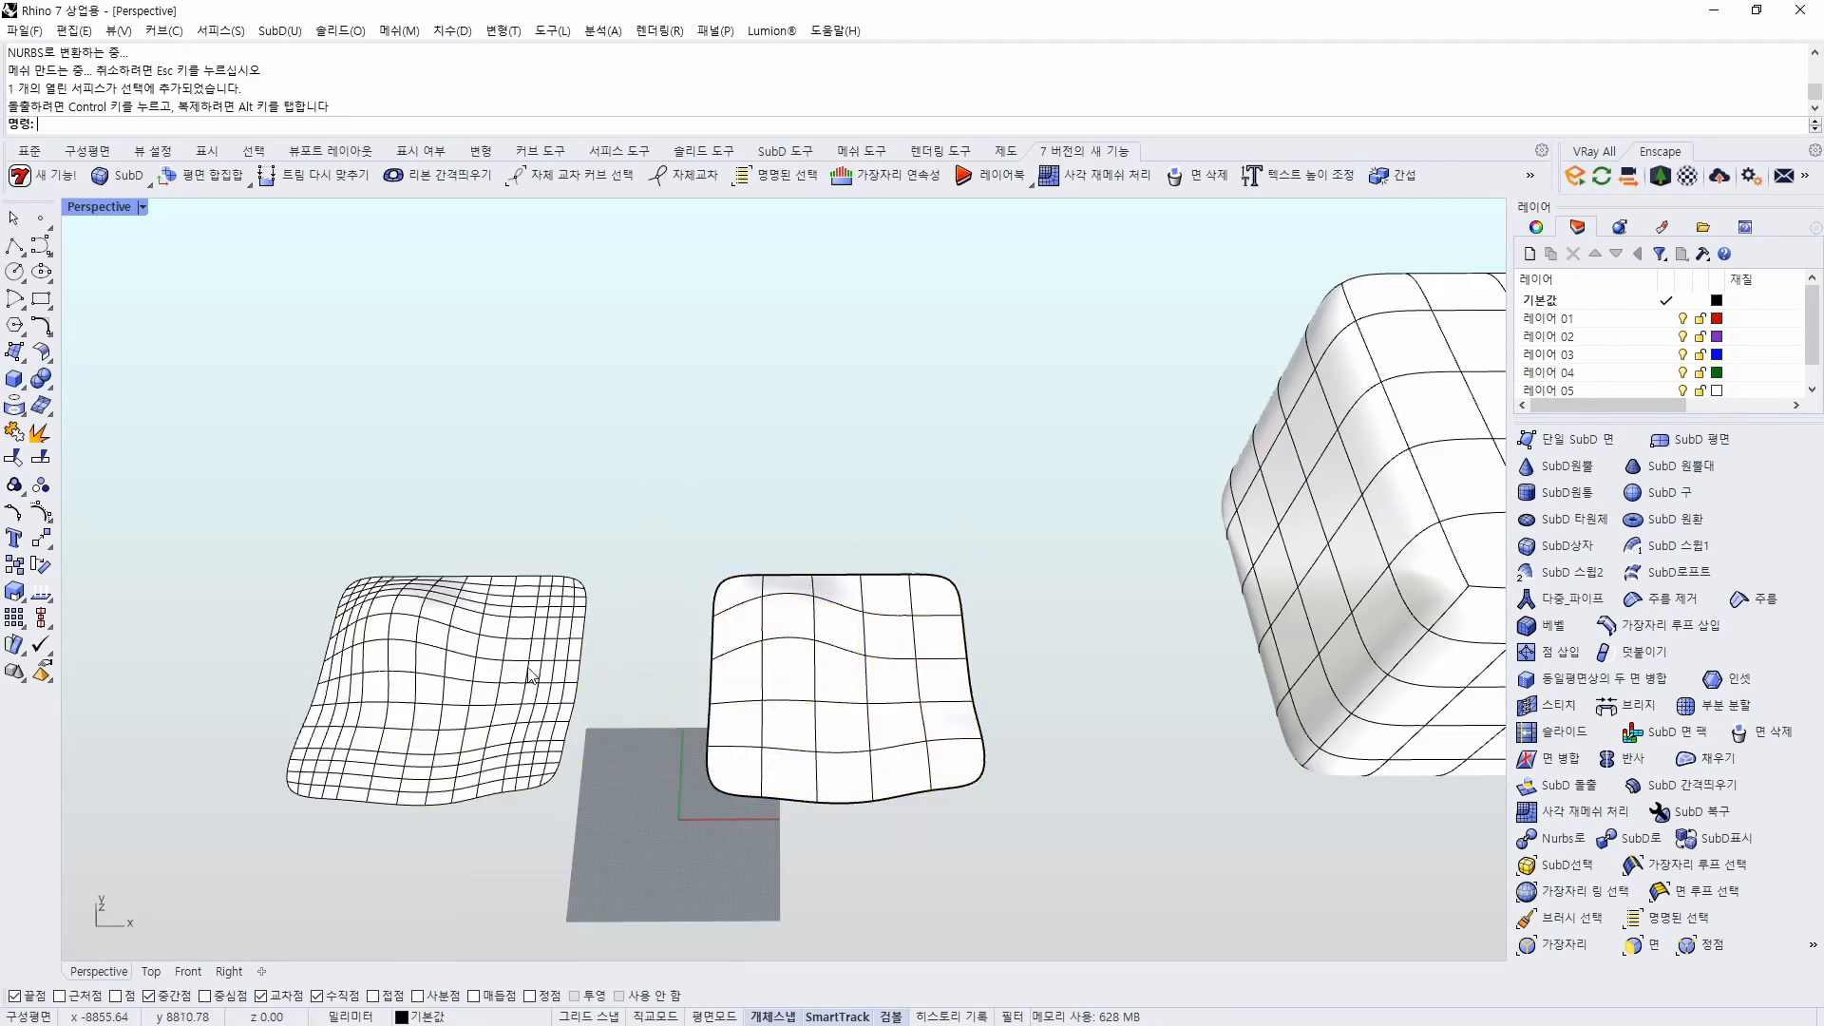
{"action": "right_click_drag", "start_coordinate": [649, 714], "coordinate": [732, 788], "text": "shift"}
Zoom the Top view to the NURBS surface and draw a rectangle inside its outline
{"action": "left_click", "coordinate": [668, 684]}
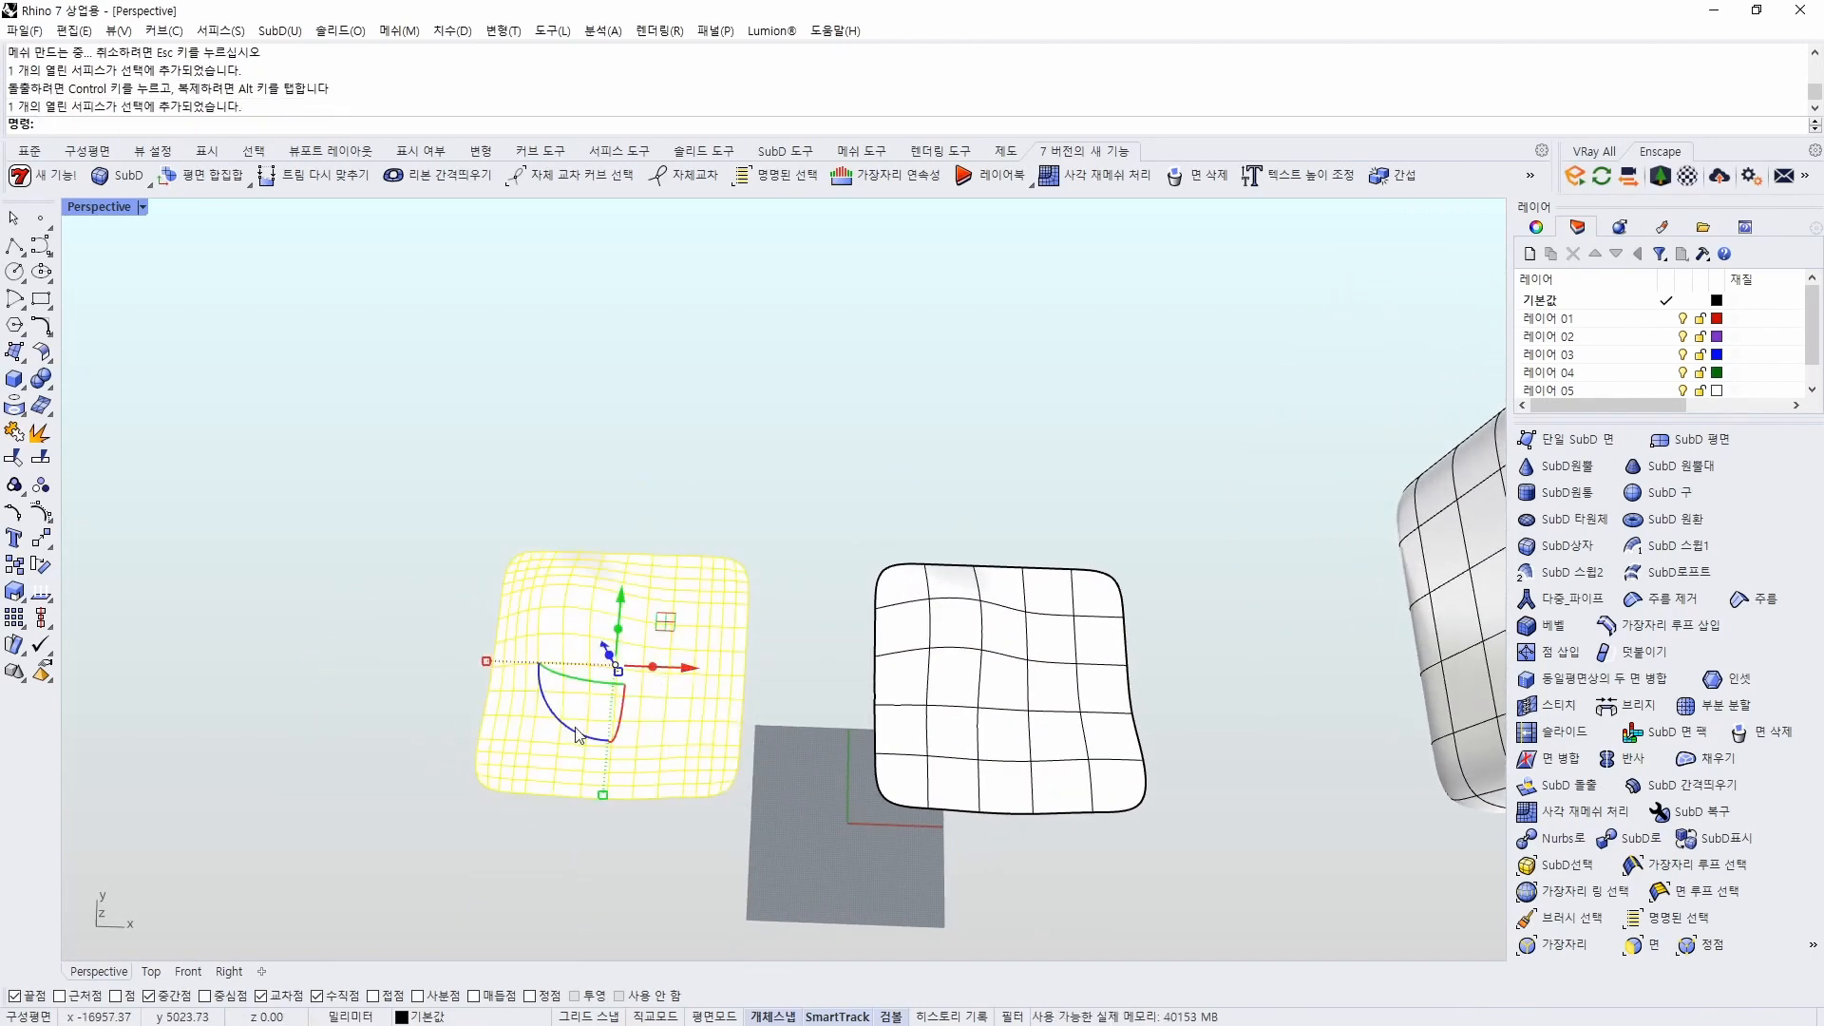
{"action": "left_click", "coordinate": [151, 971]}
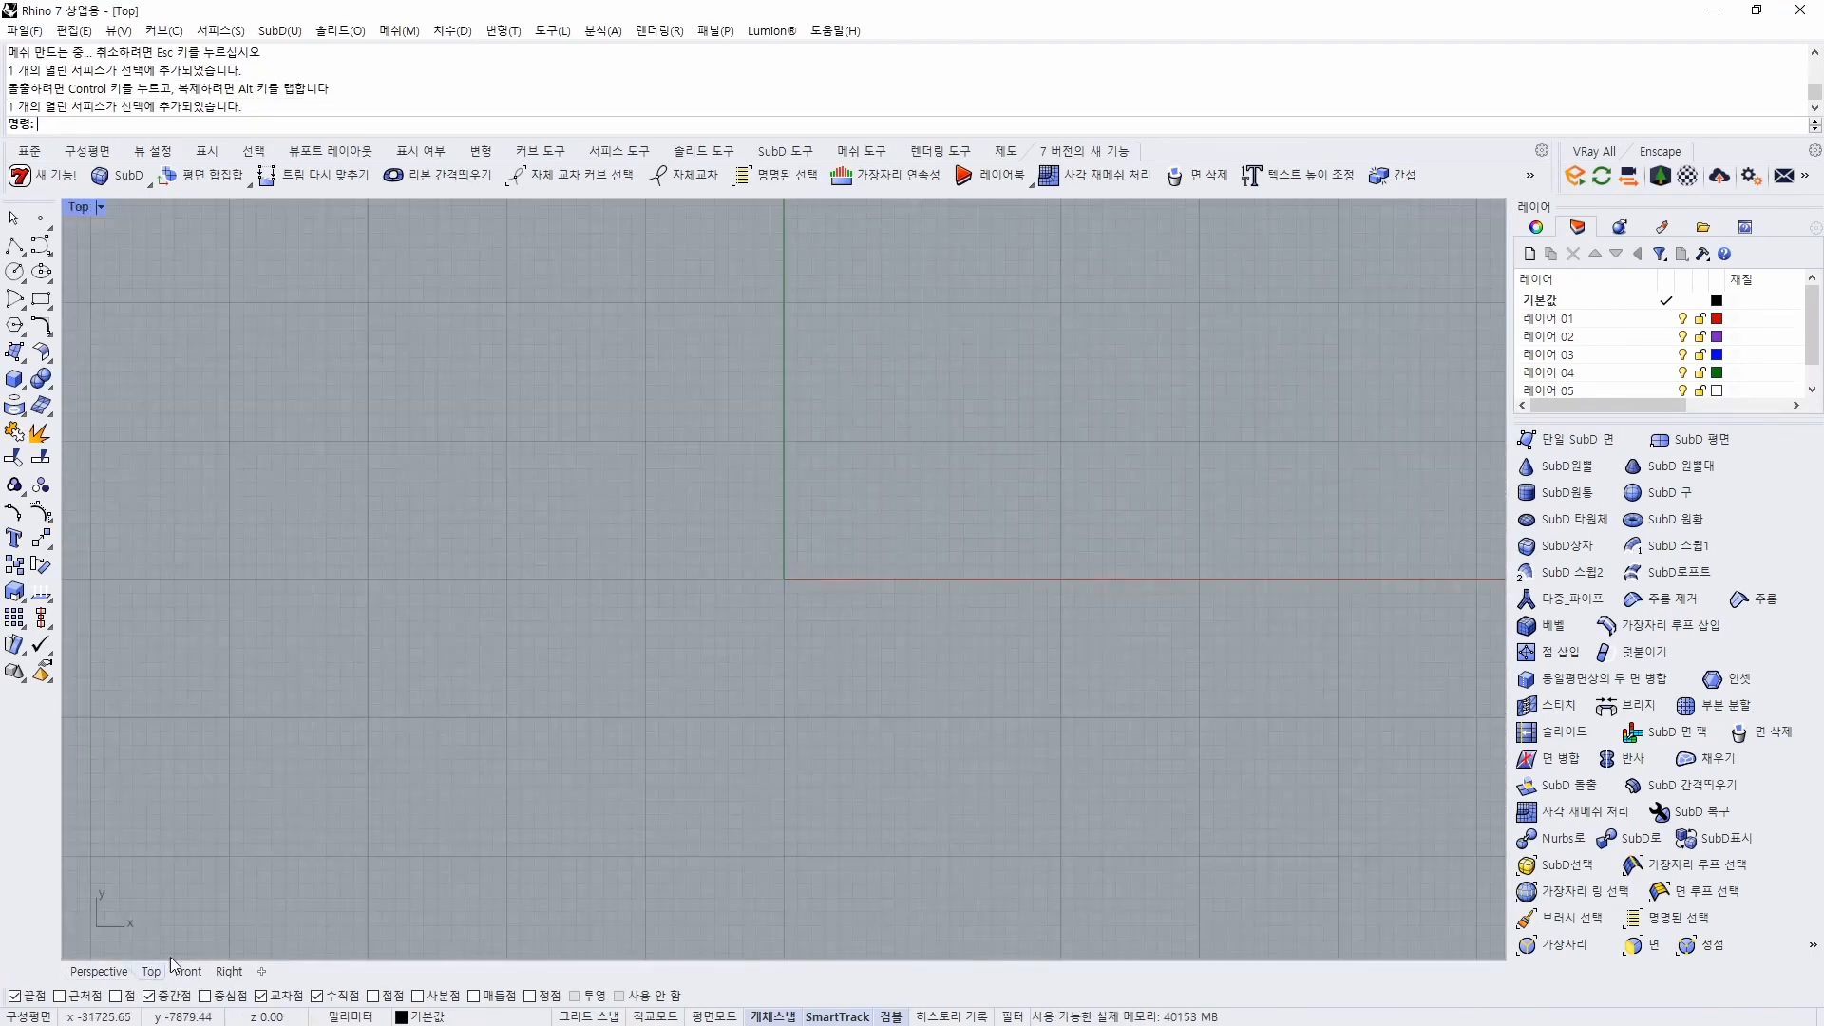
{"action": "type", "text": "zs"}
{"action": "key", "text": "Return"}
{"action": "key", "text": "Escape"}
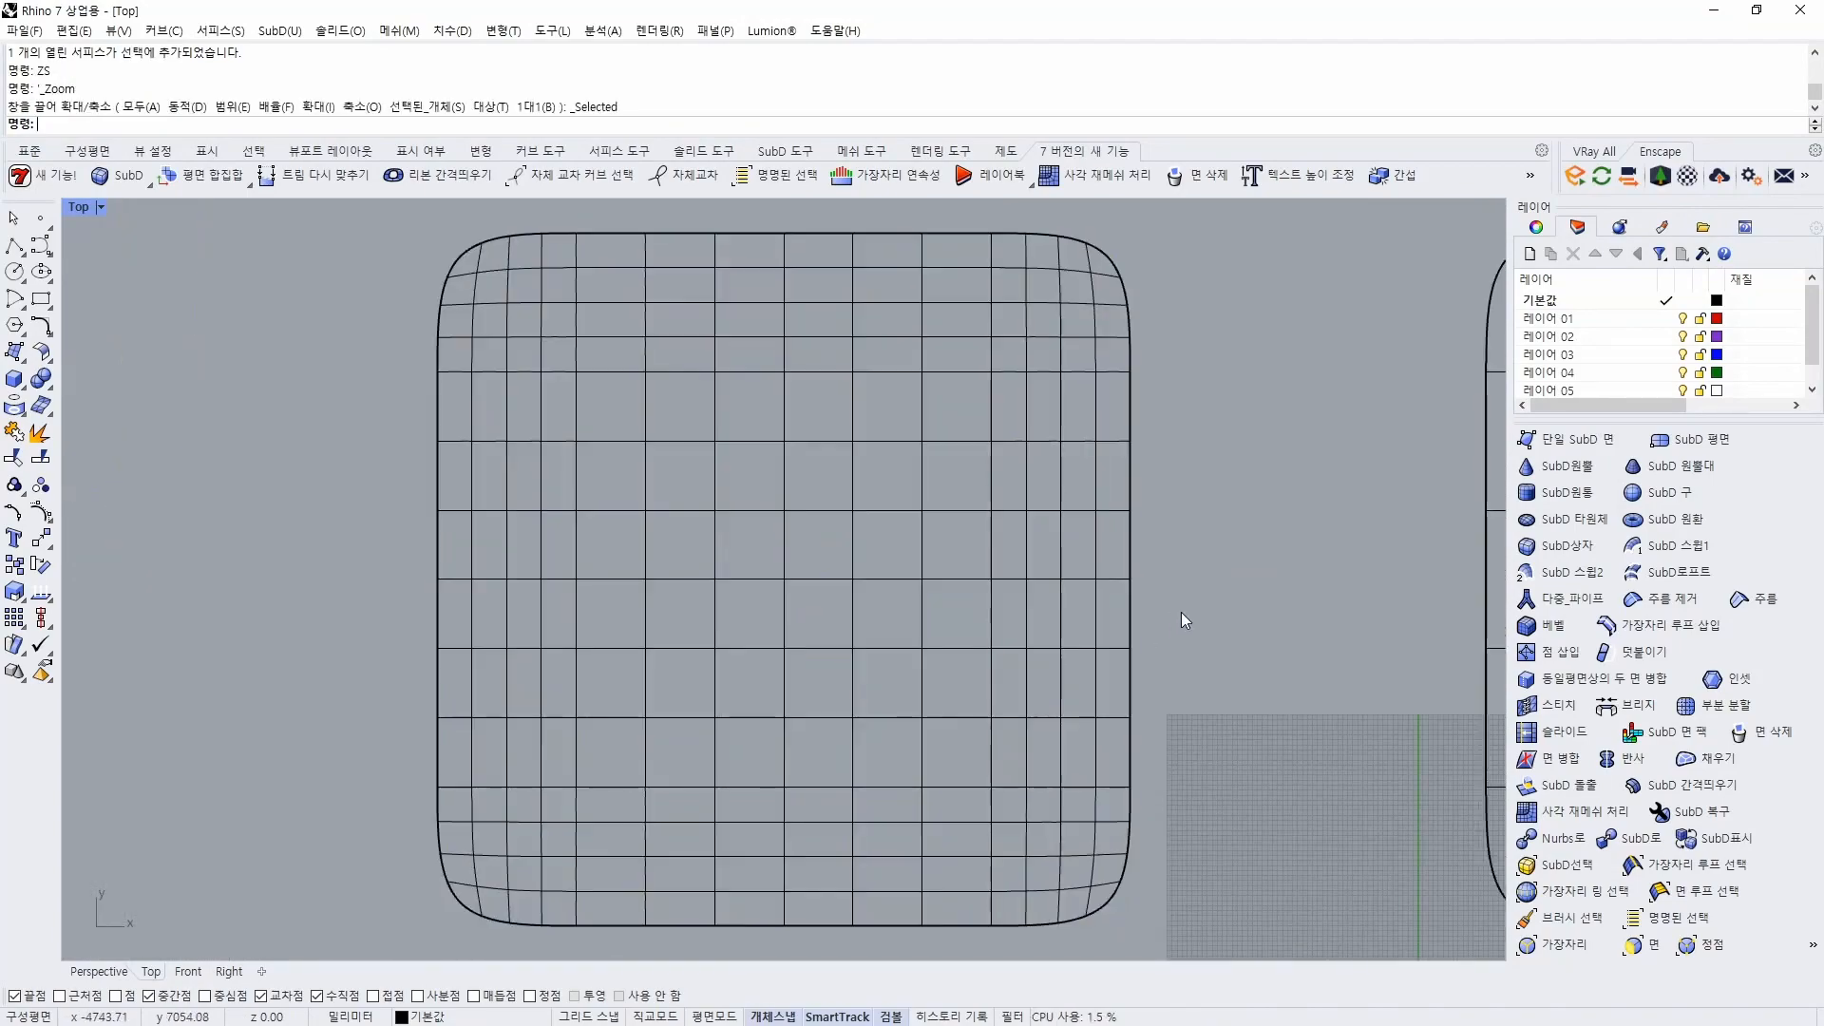
{"action": "type", "text": "rec"}
{"action": "key", "text": "Return"}
{"action": "left_click", "coordinate": [525, 759]}
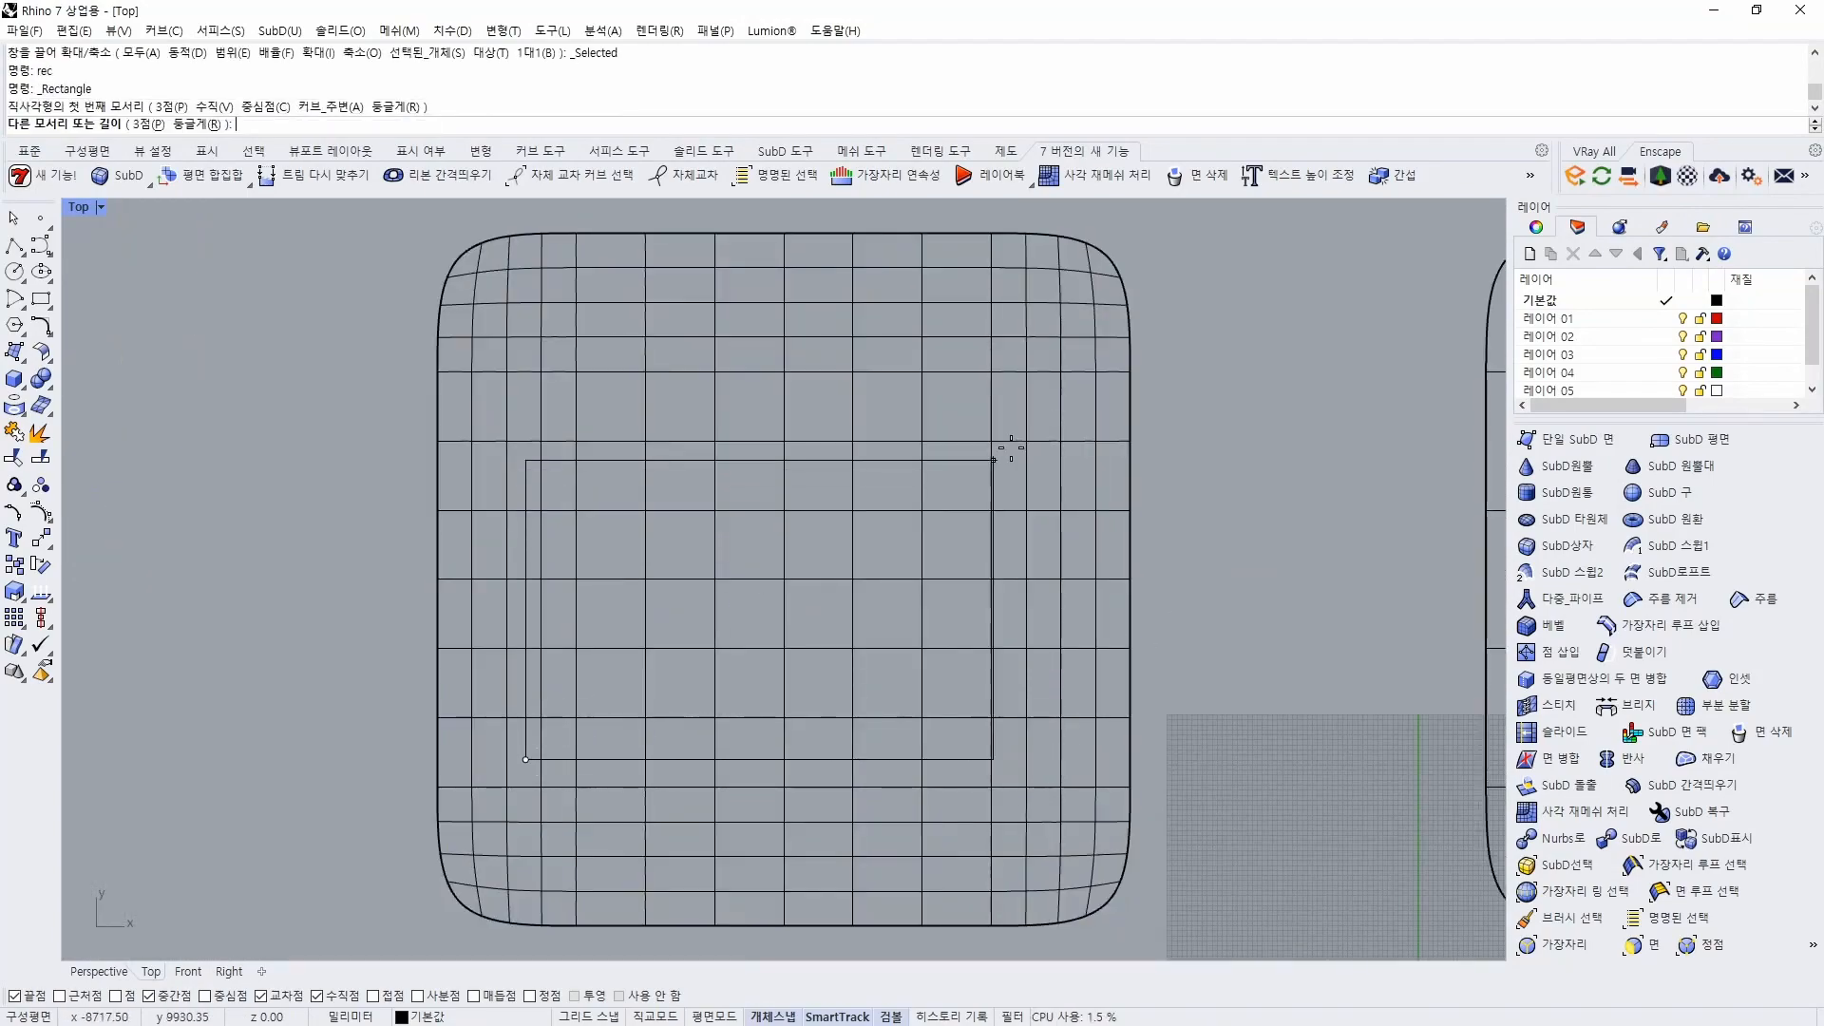
{"action": "left_click", "coordinate": [1083, 317]}
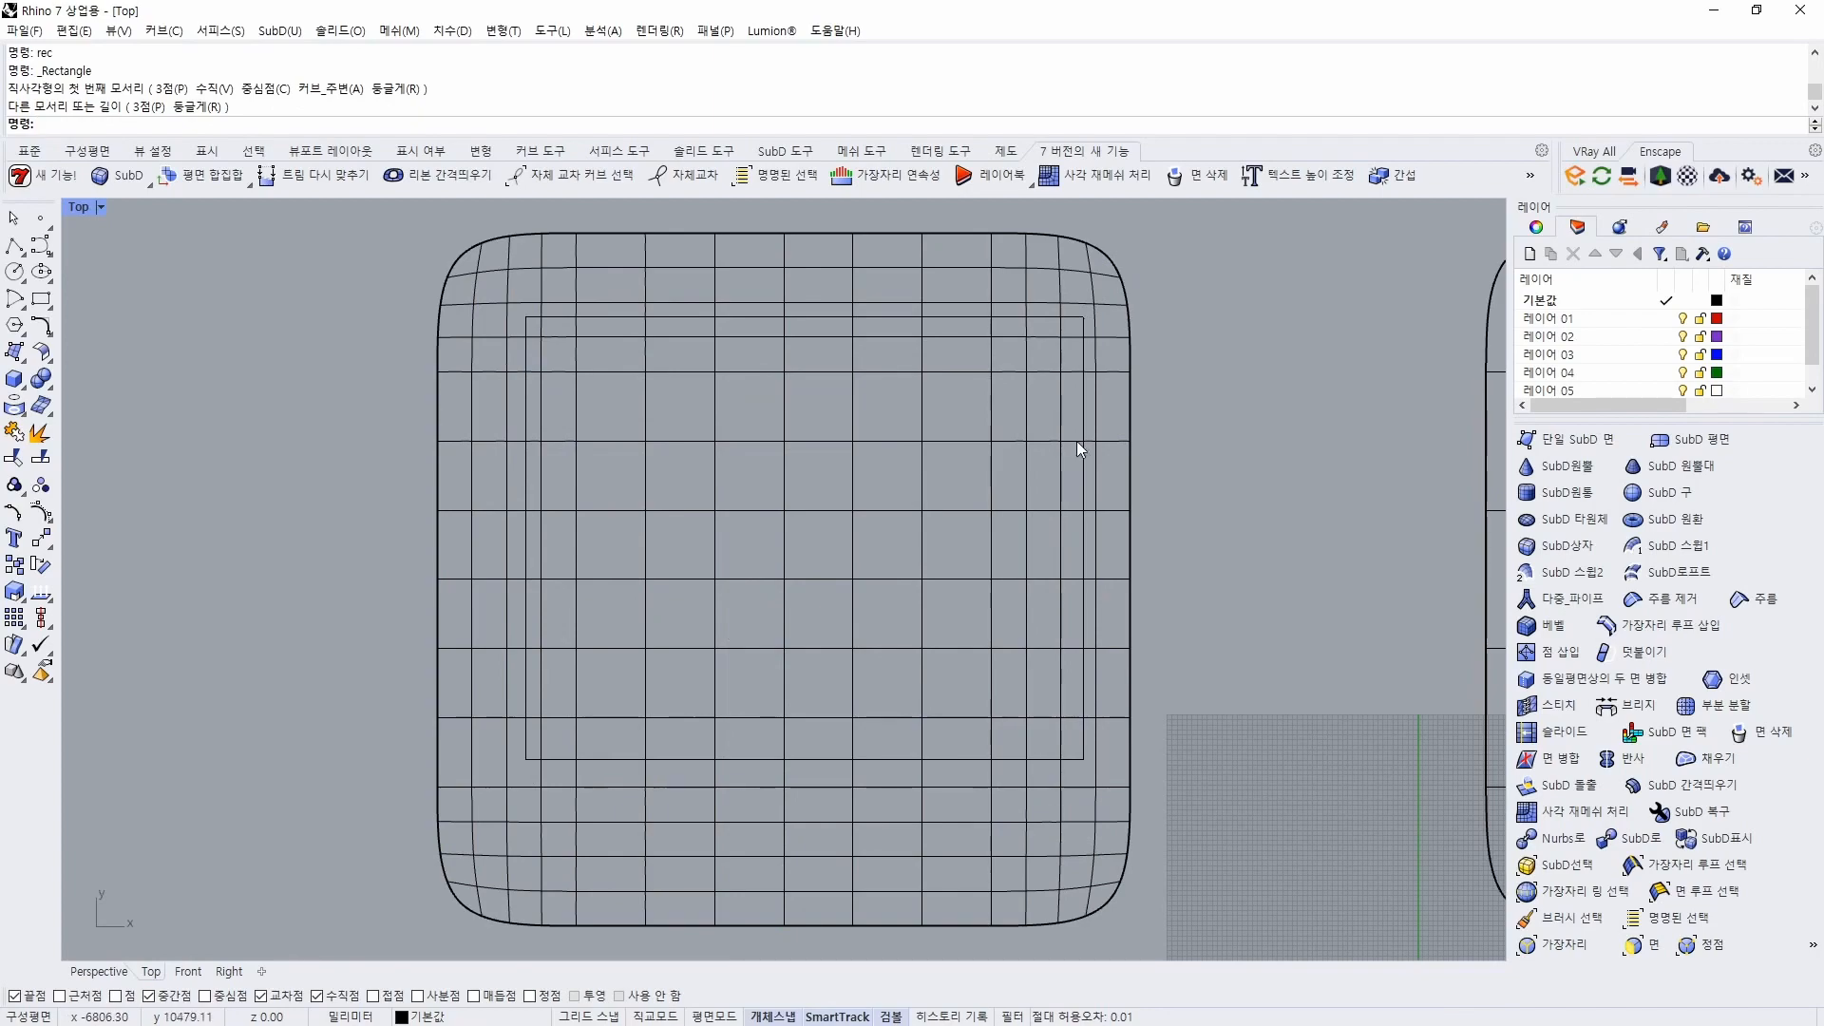
Display the Top view in Shaded mode and trim away the NURBS surface outside the rectangle
{"action": "left_click", "coordinate": [1083, 475]}
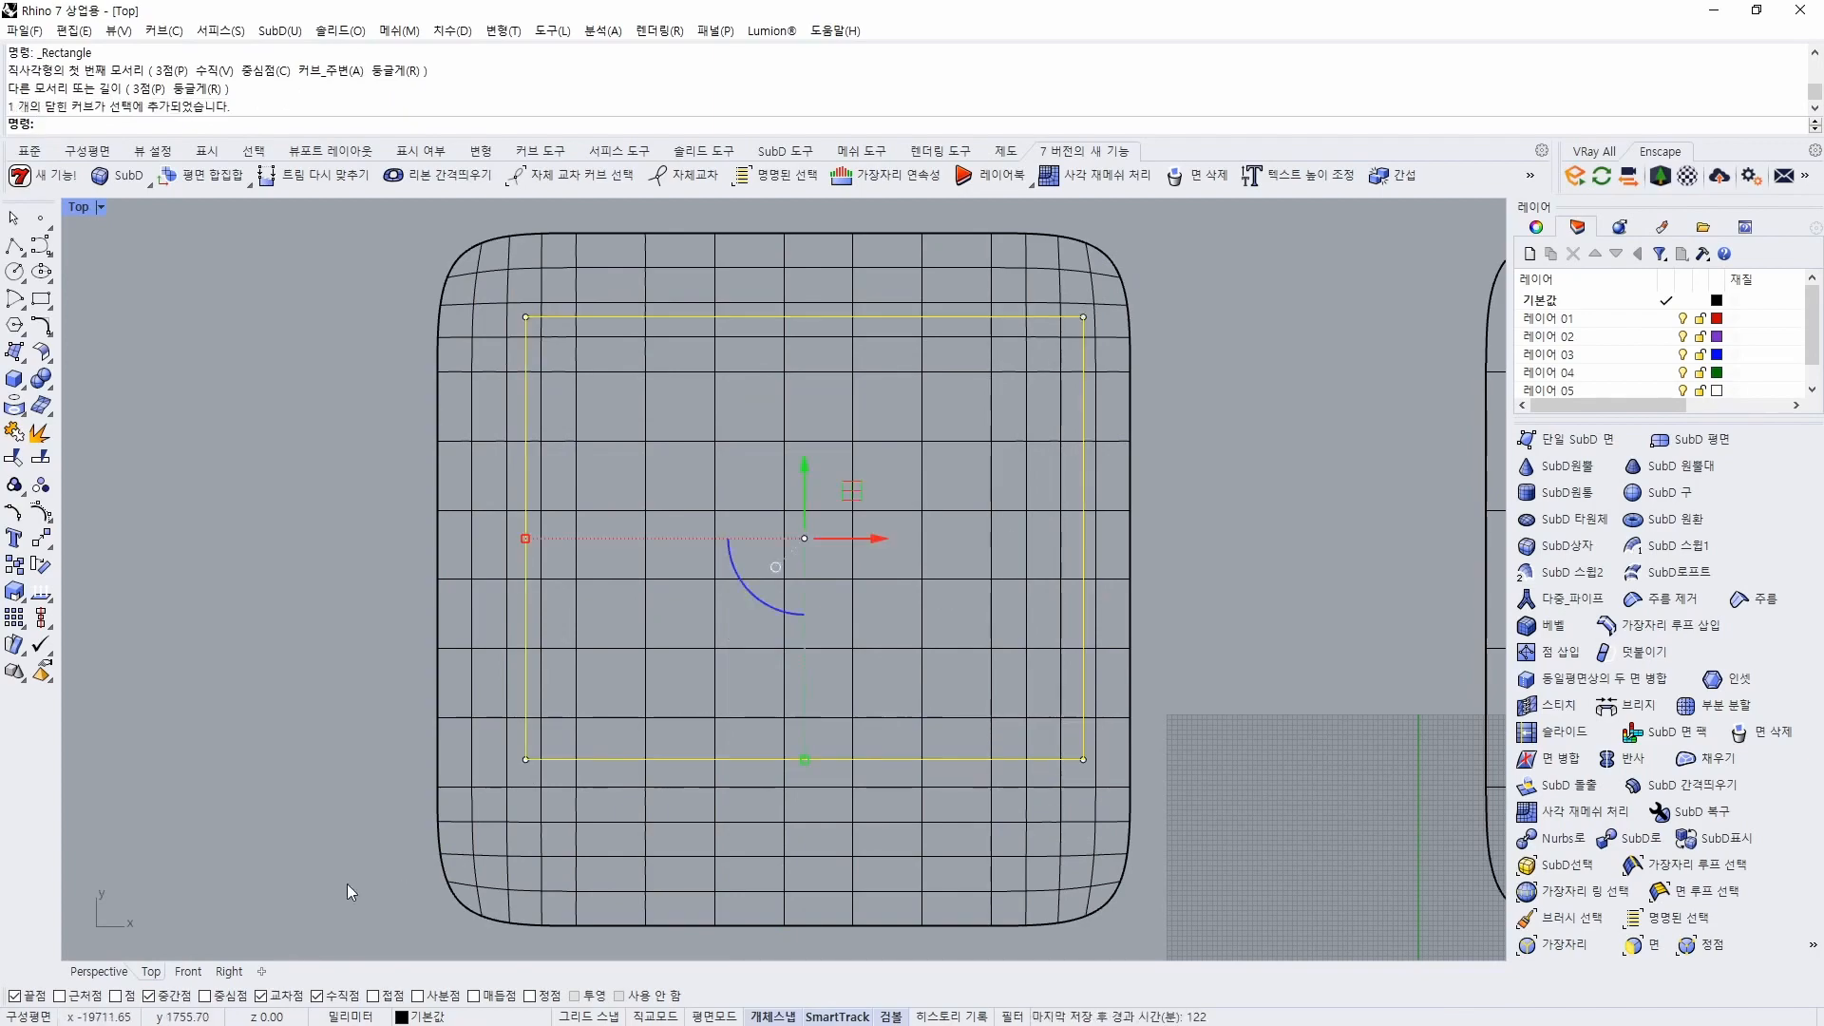
{"action": "left_click", "coordinate": [99, 971]}
{"action": "scroll", "coordinate": [595, 707], "scroll_direction": "up", "scroll_amount": 5}
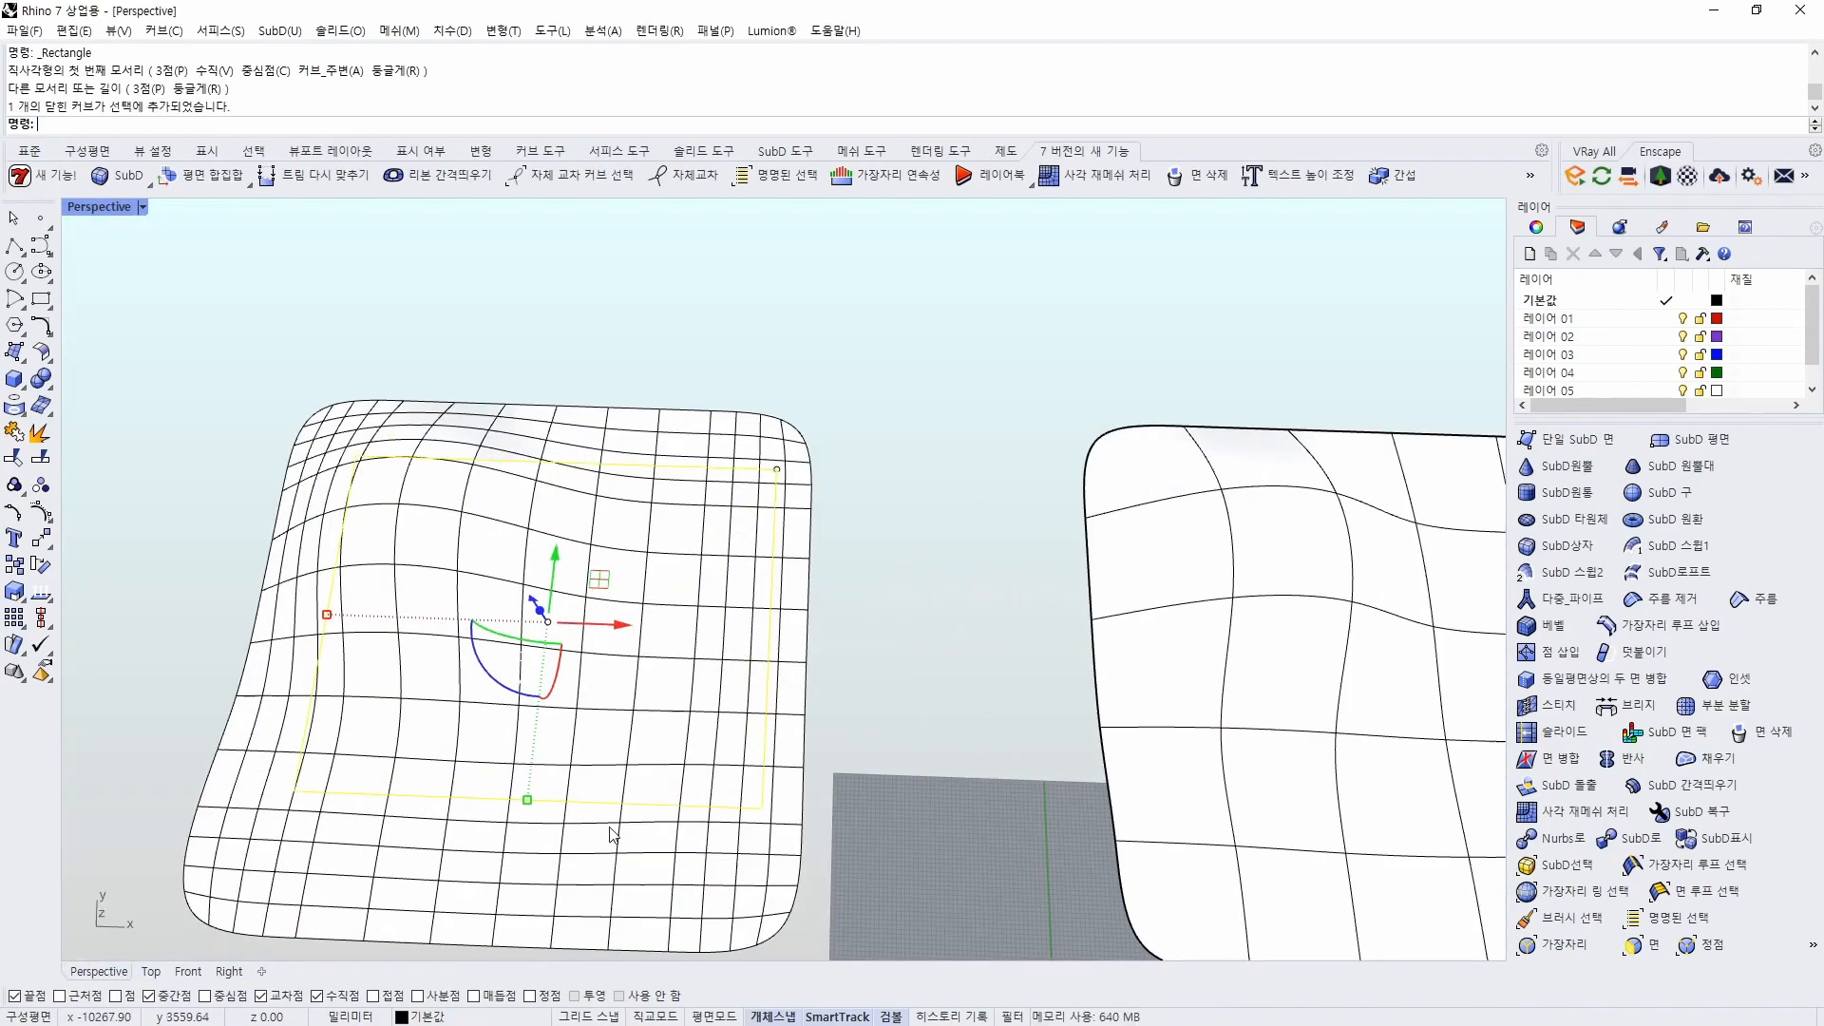
{"action": "right_click_drag", "start_coordinate": [595, 706], "coordinate": [726, 756]}
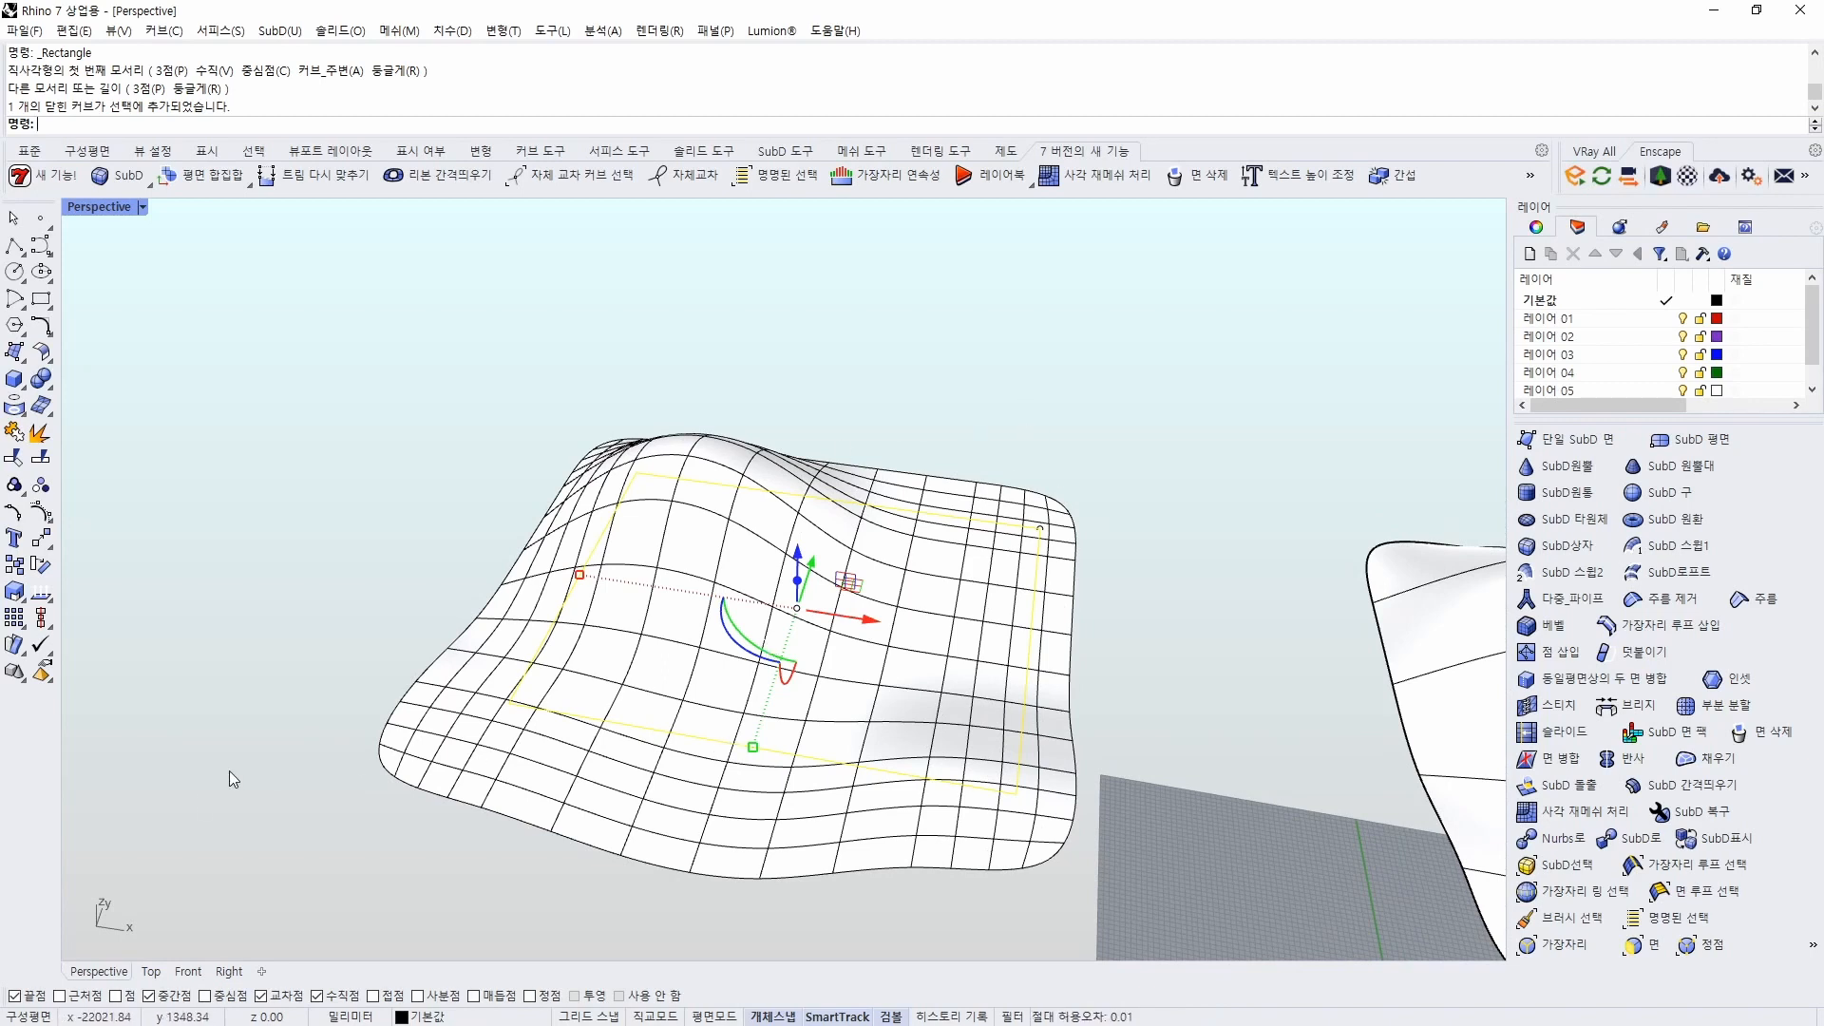
{"action": "left_click", "coordinate": [150, 973]}
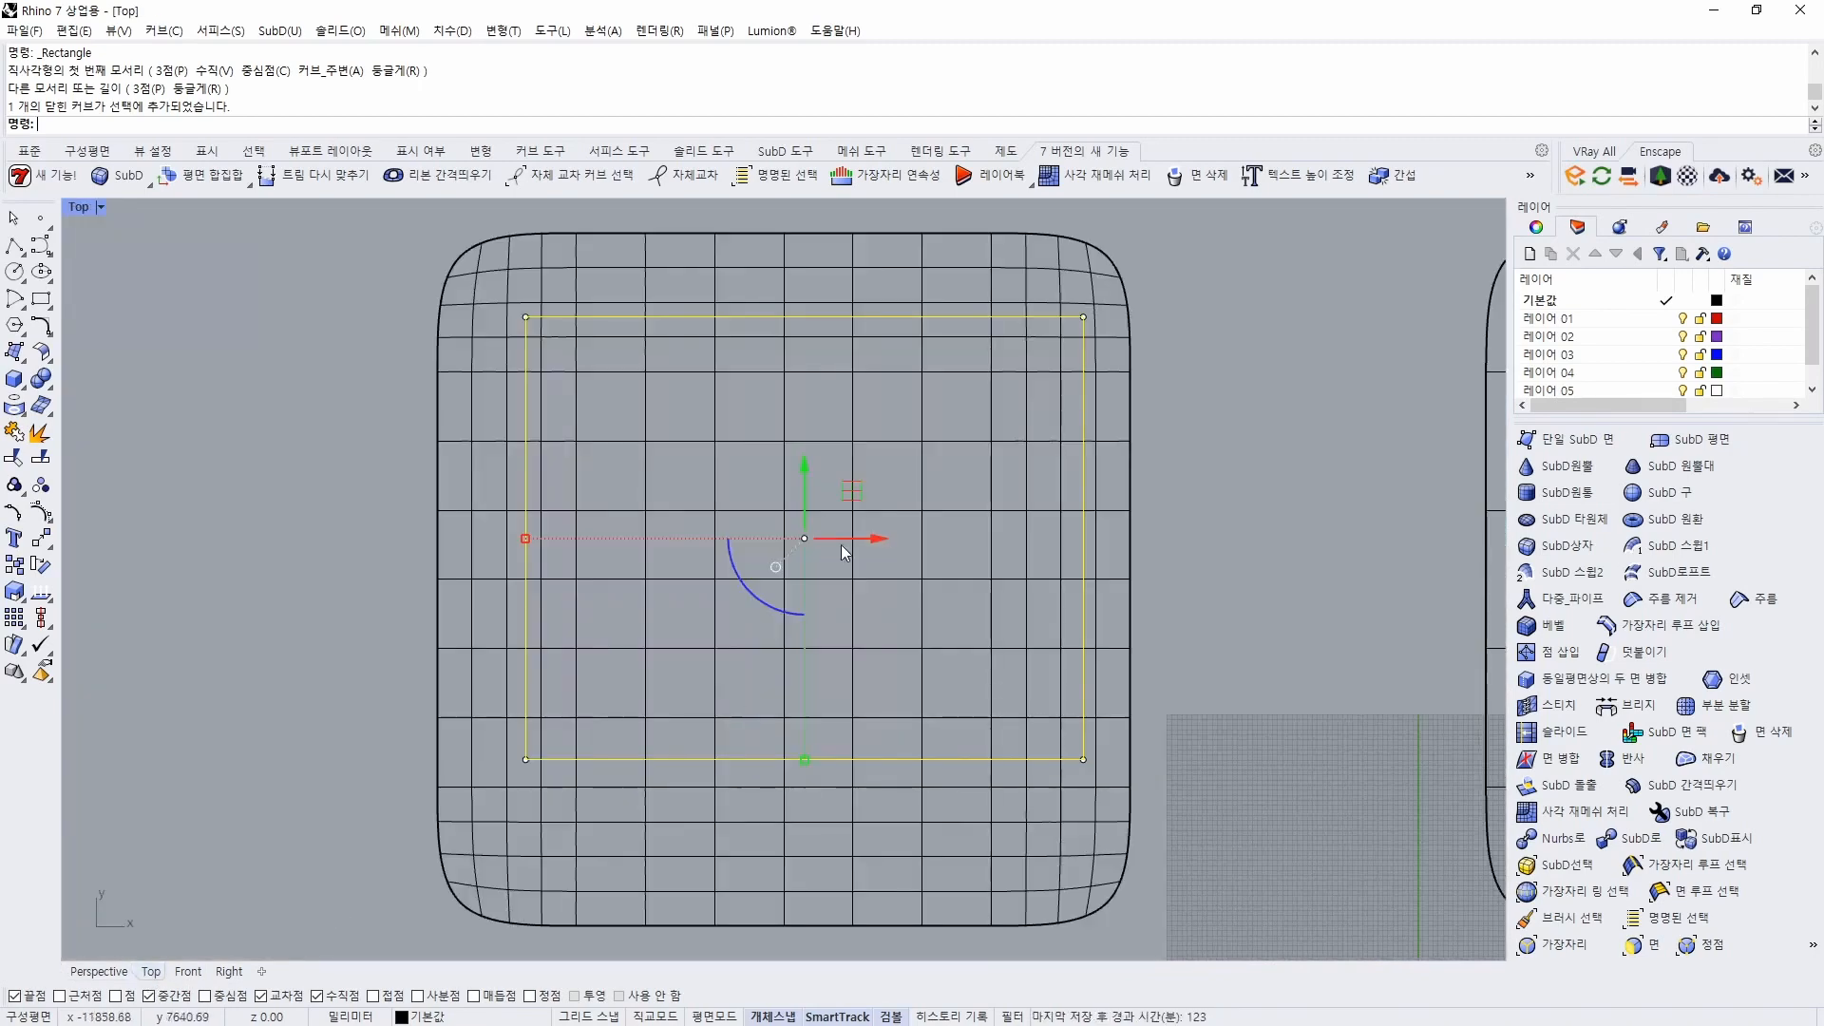
{"action": "key", "text": "ctrl+alt+s"}
{"action": "key", "text": "ctrl+t"}
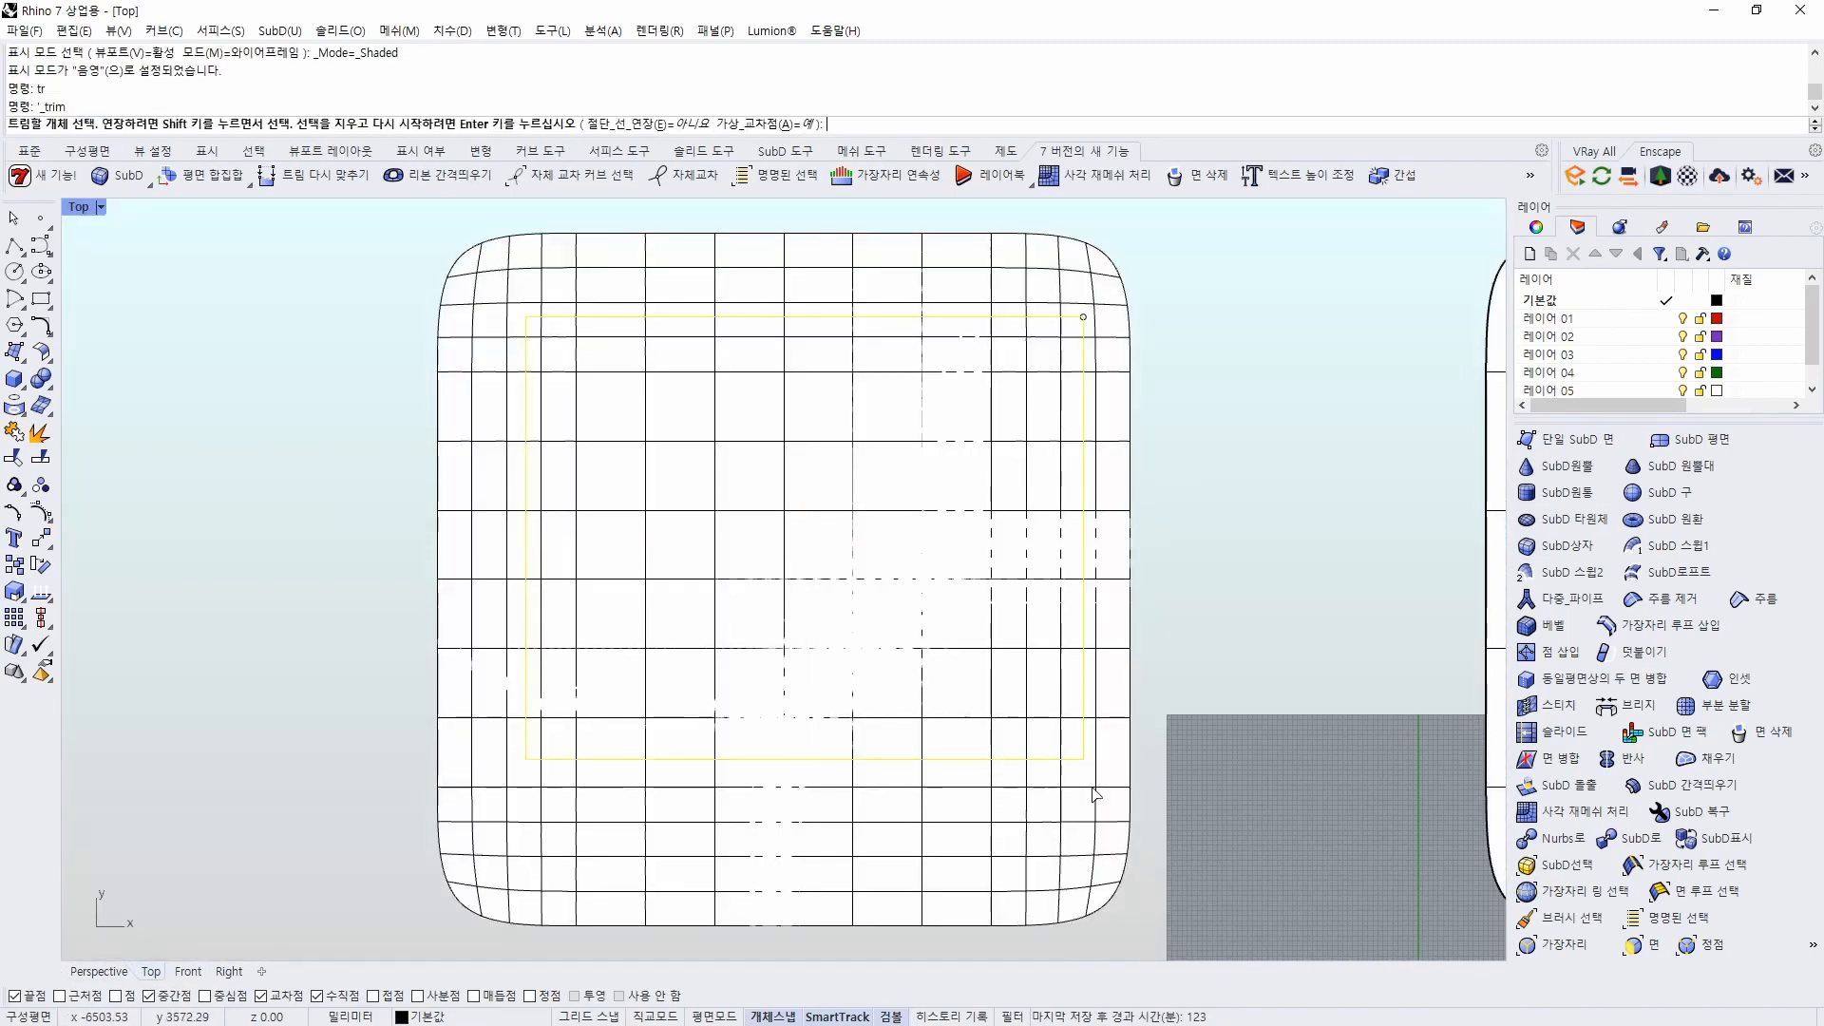
{"action": "left_click", "coordinate": [1123, 766]}
{"action": "key", "text": "Return"}
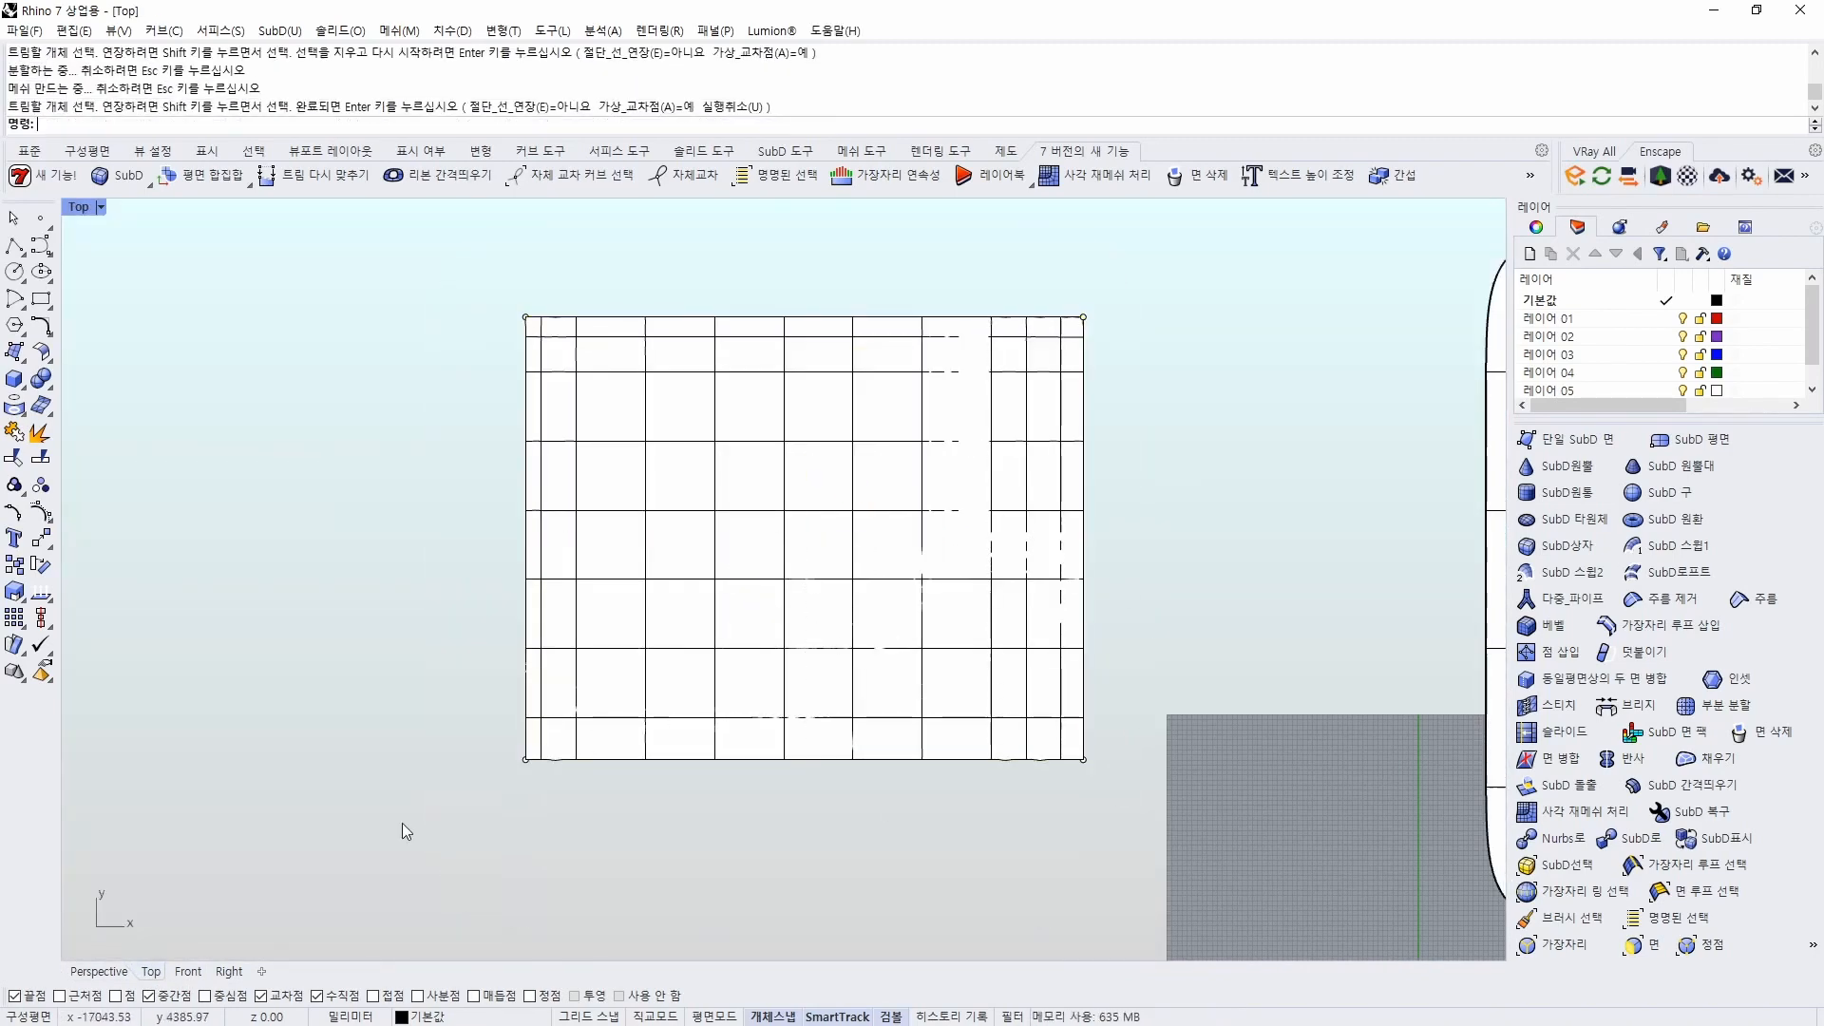
Convert the crown-shaped closed SubD to a NURBS polysurface with ToNURBS, keeping the original SubD
{"action": "left_click", "coordinate": [99, 971]}
{"action": "right_click_drag", "start_coordinate": [740, 743], "coordinate": [968, 826]}
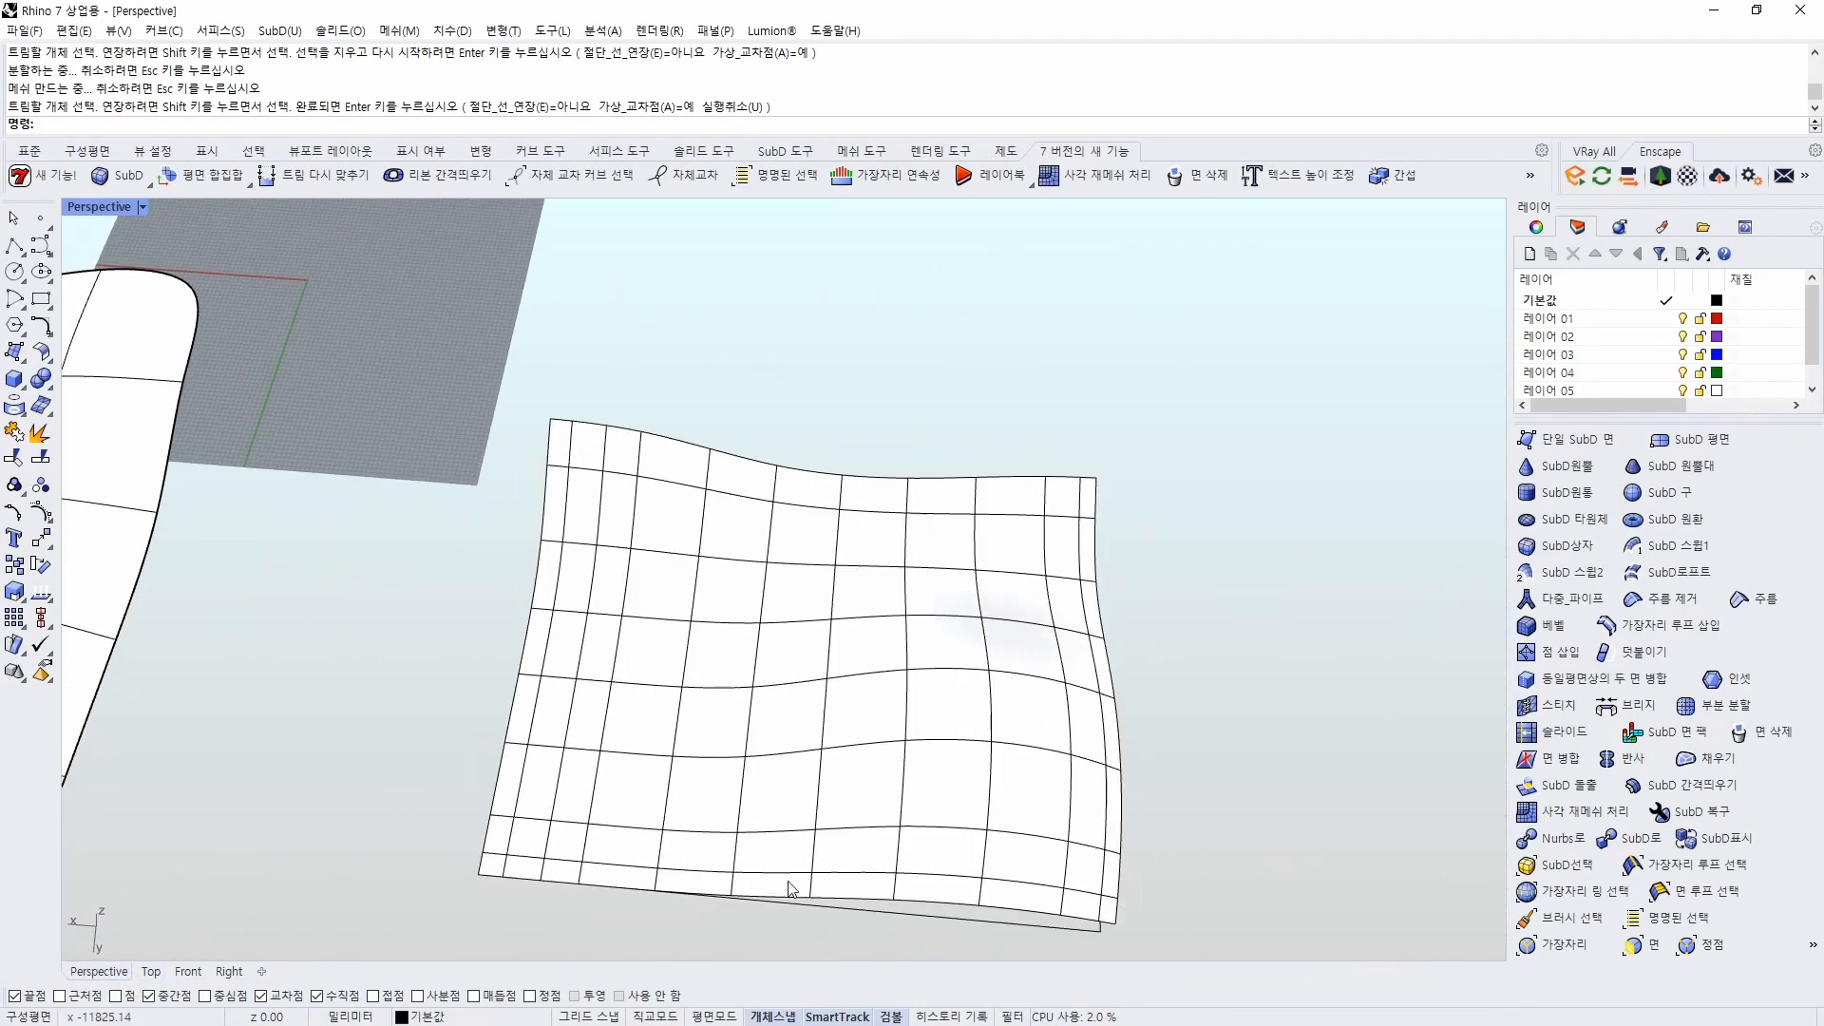
{"action": "right_click_drag", "start_coordinate": [563, 725], "coordinate": [1107, 655]}
{"action": "scroll", "coordinate": [931, 683], "scroll_direction": "down", "scroll_amount": 5}
{"action": "right_click_drag", "start_coordinate": [963, 686], "coordinate": [927, 705]}
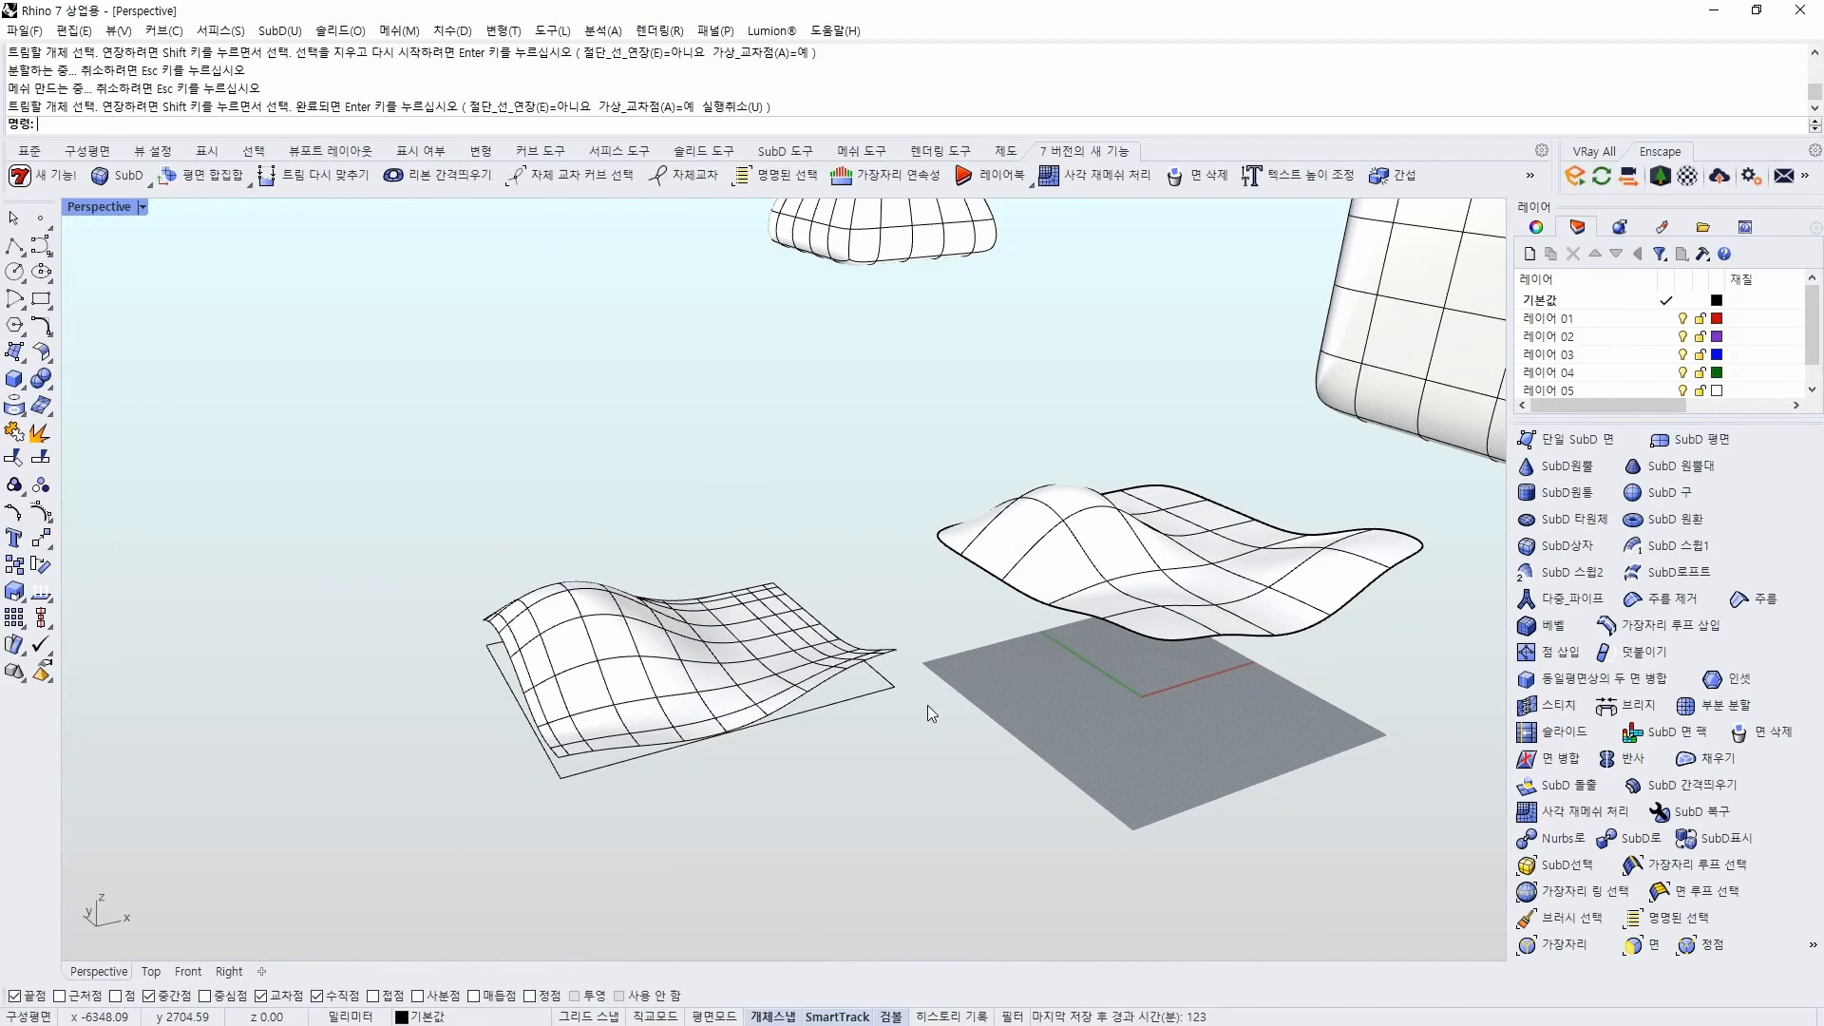
{"action": "scroll", "coordinate": [927, 704], "scroll_direction": "down", "scroll_amount": 6}
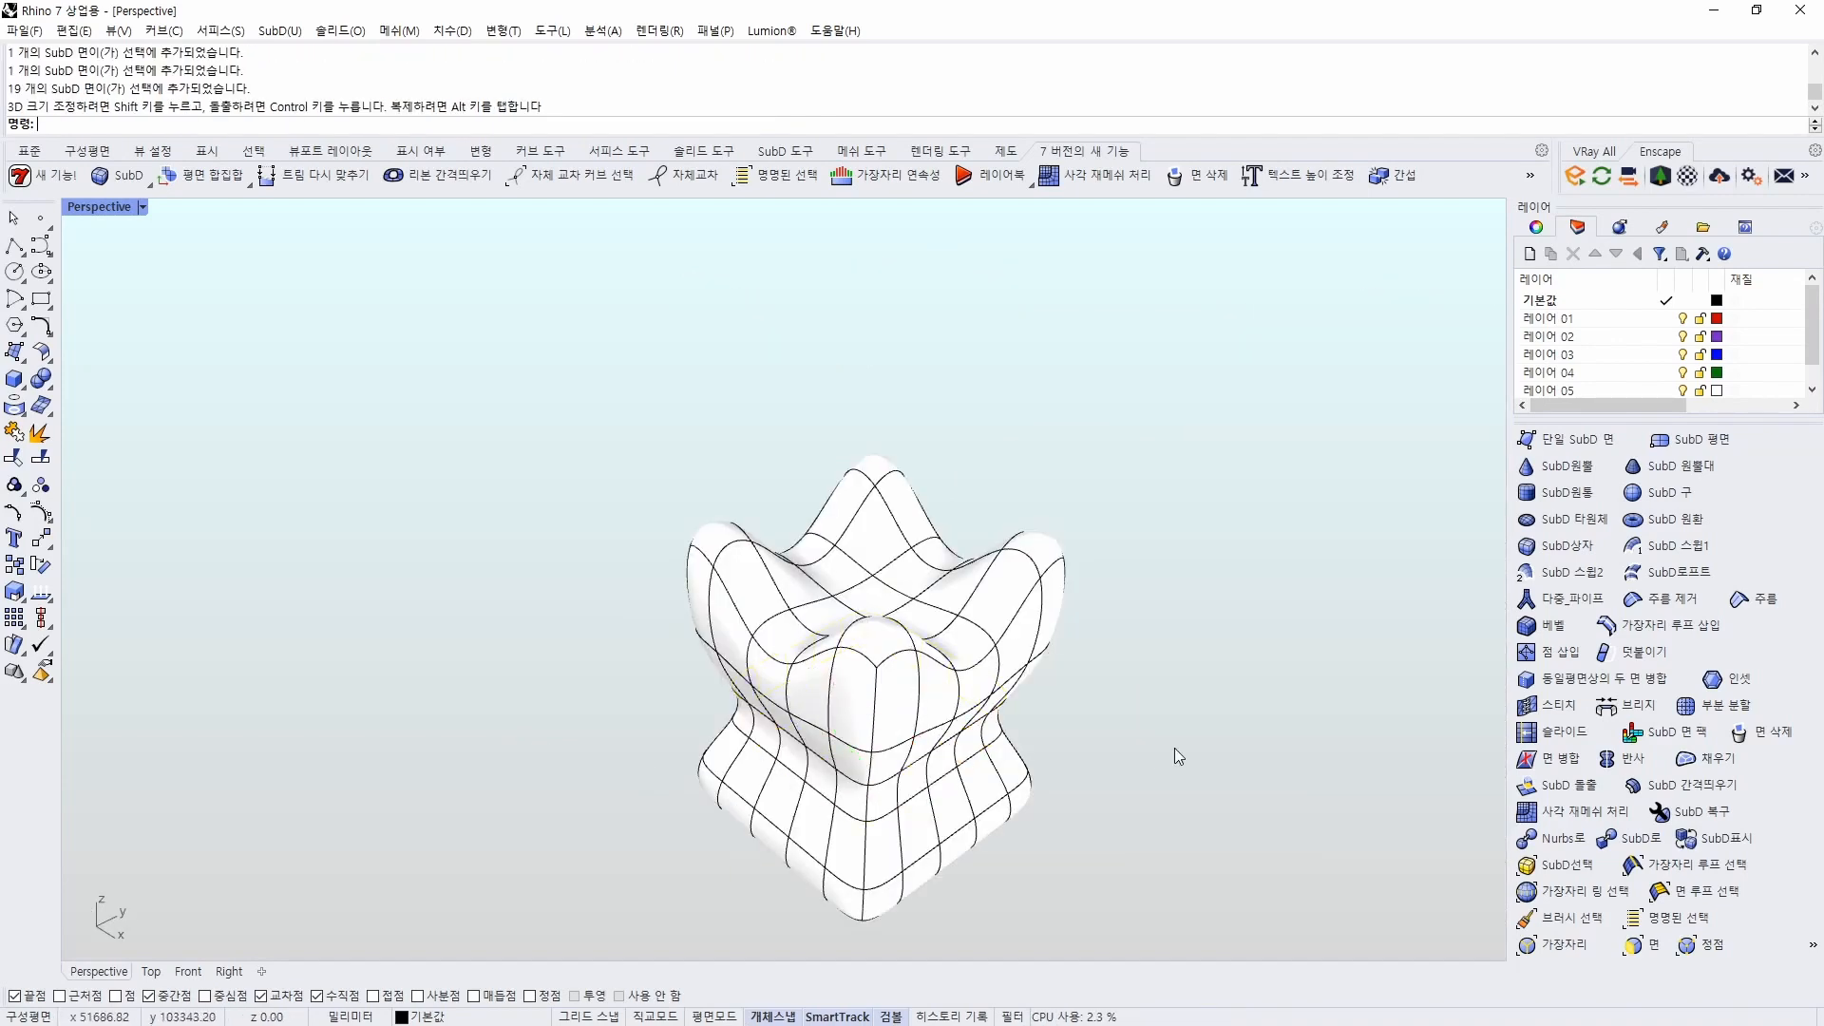
{"action": "right_click_drag", "start_coordinate": [1176, 751], "coordinate": [918, 752]}
{"action": "left_click", "coordinate": [798, 716]}
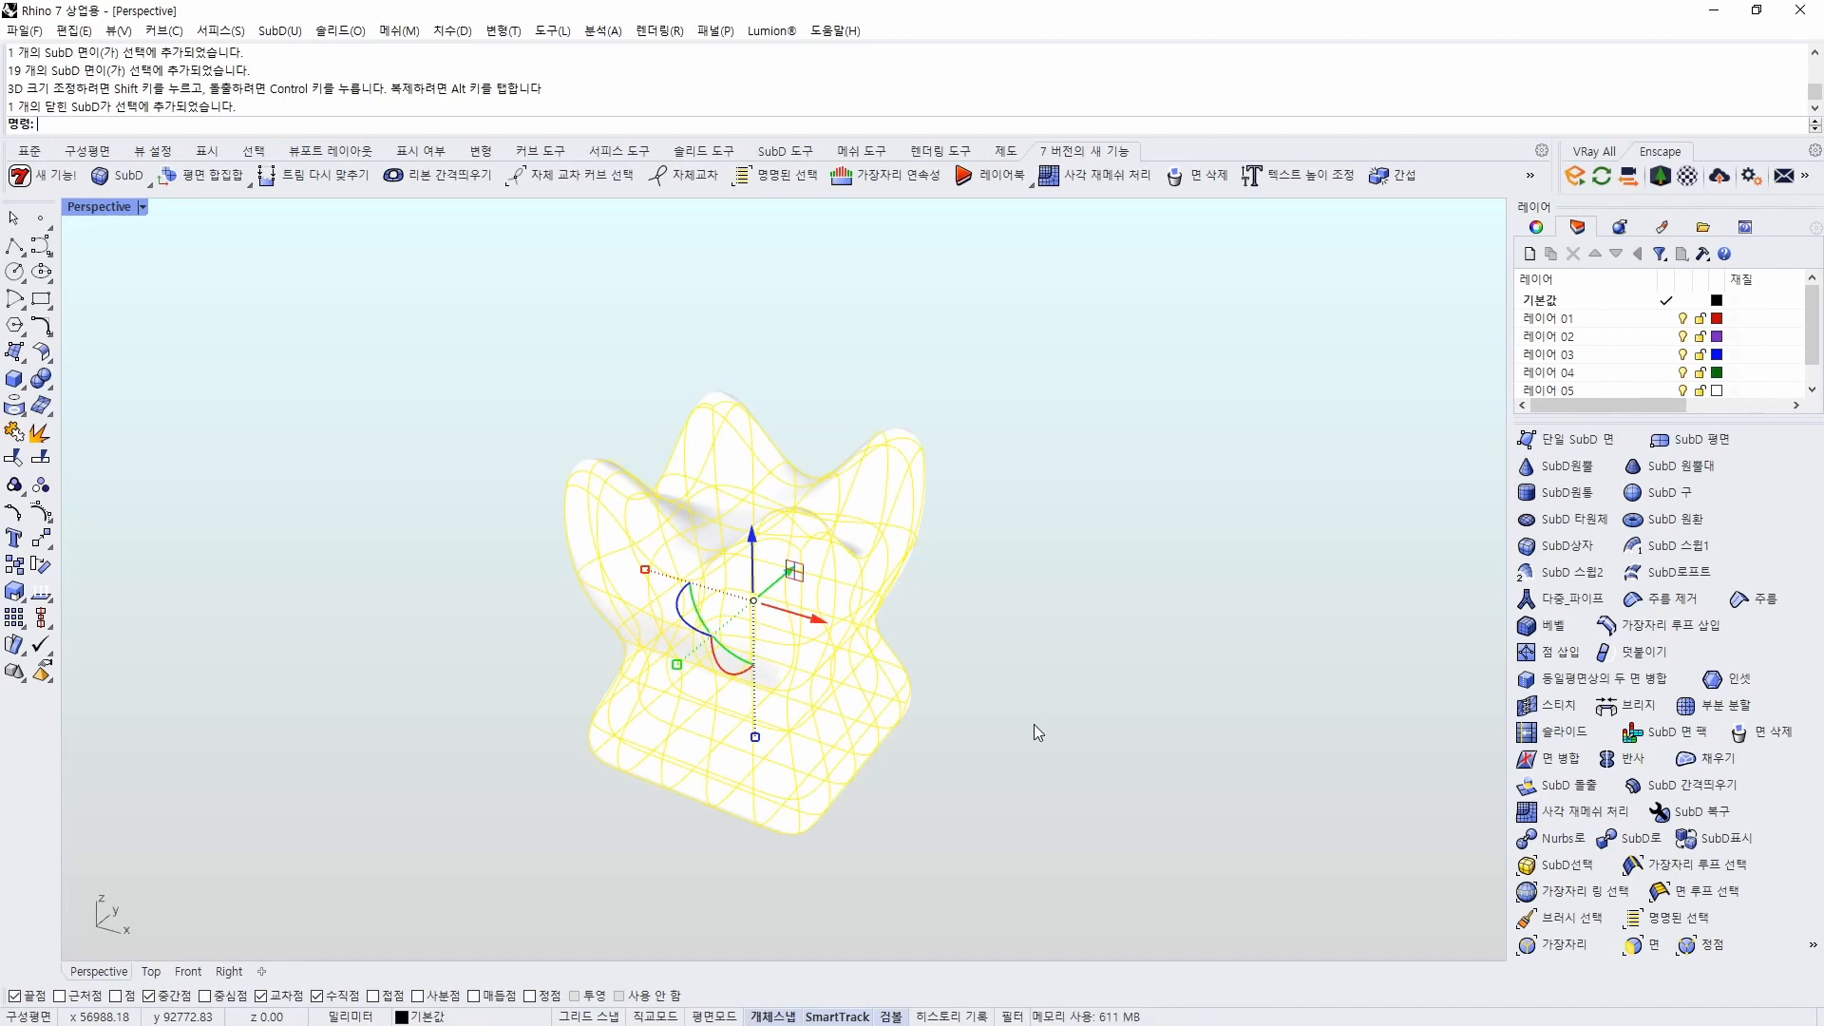
{"action": "type", "text": "ToNURBS"}
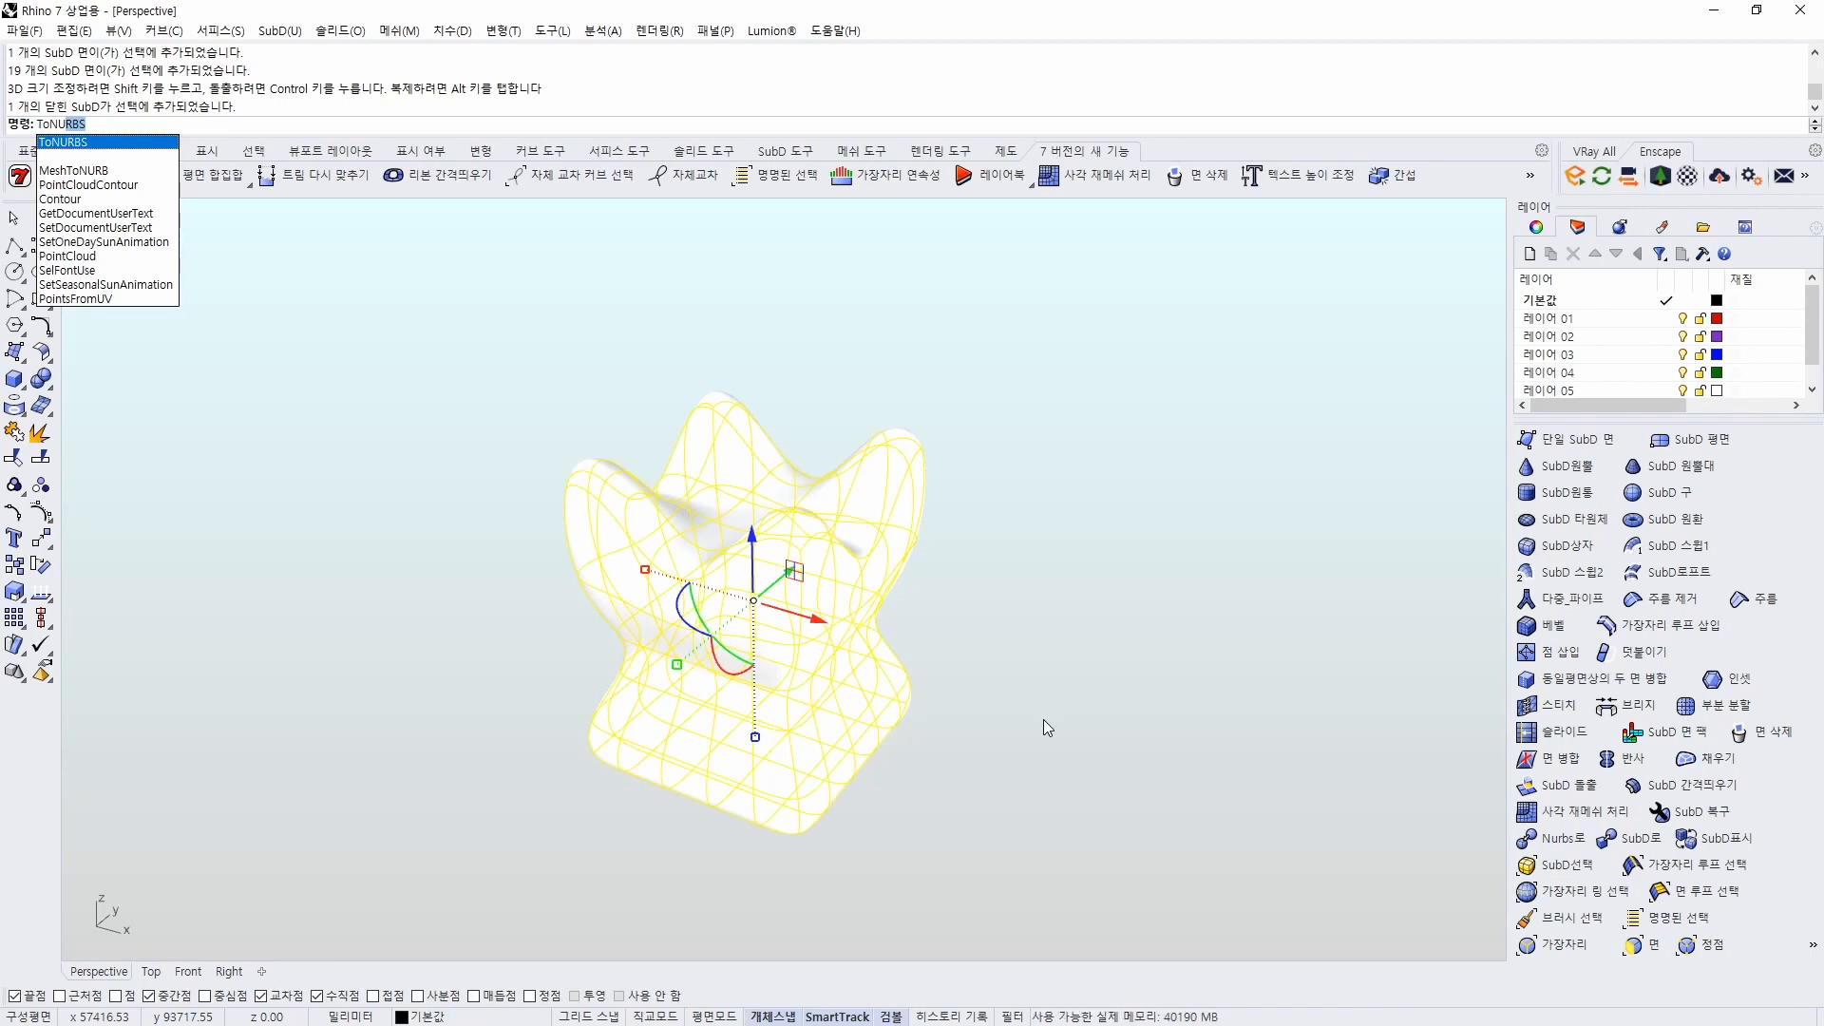
{"action": "key", "text": "Return"}
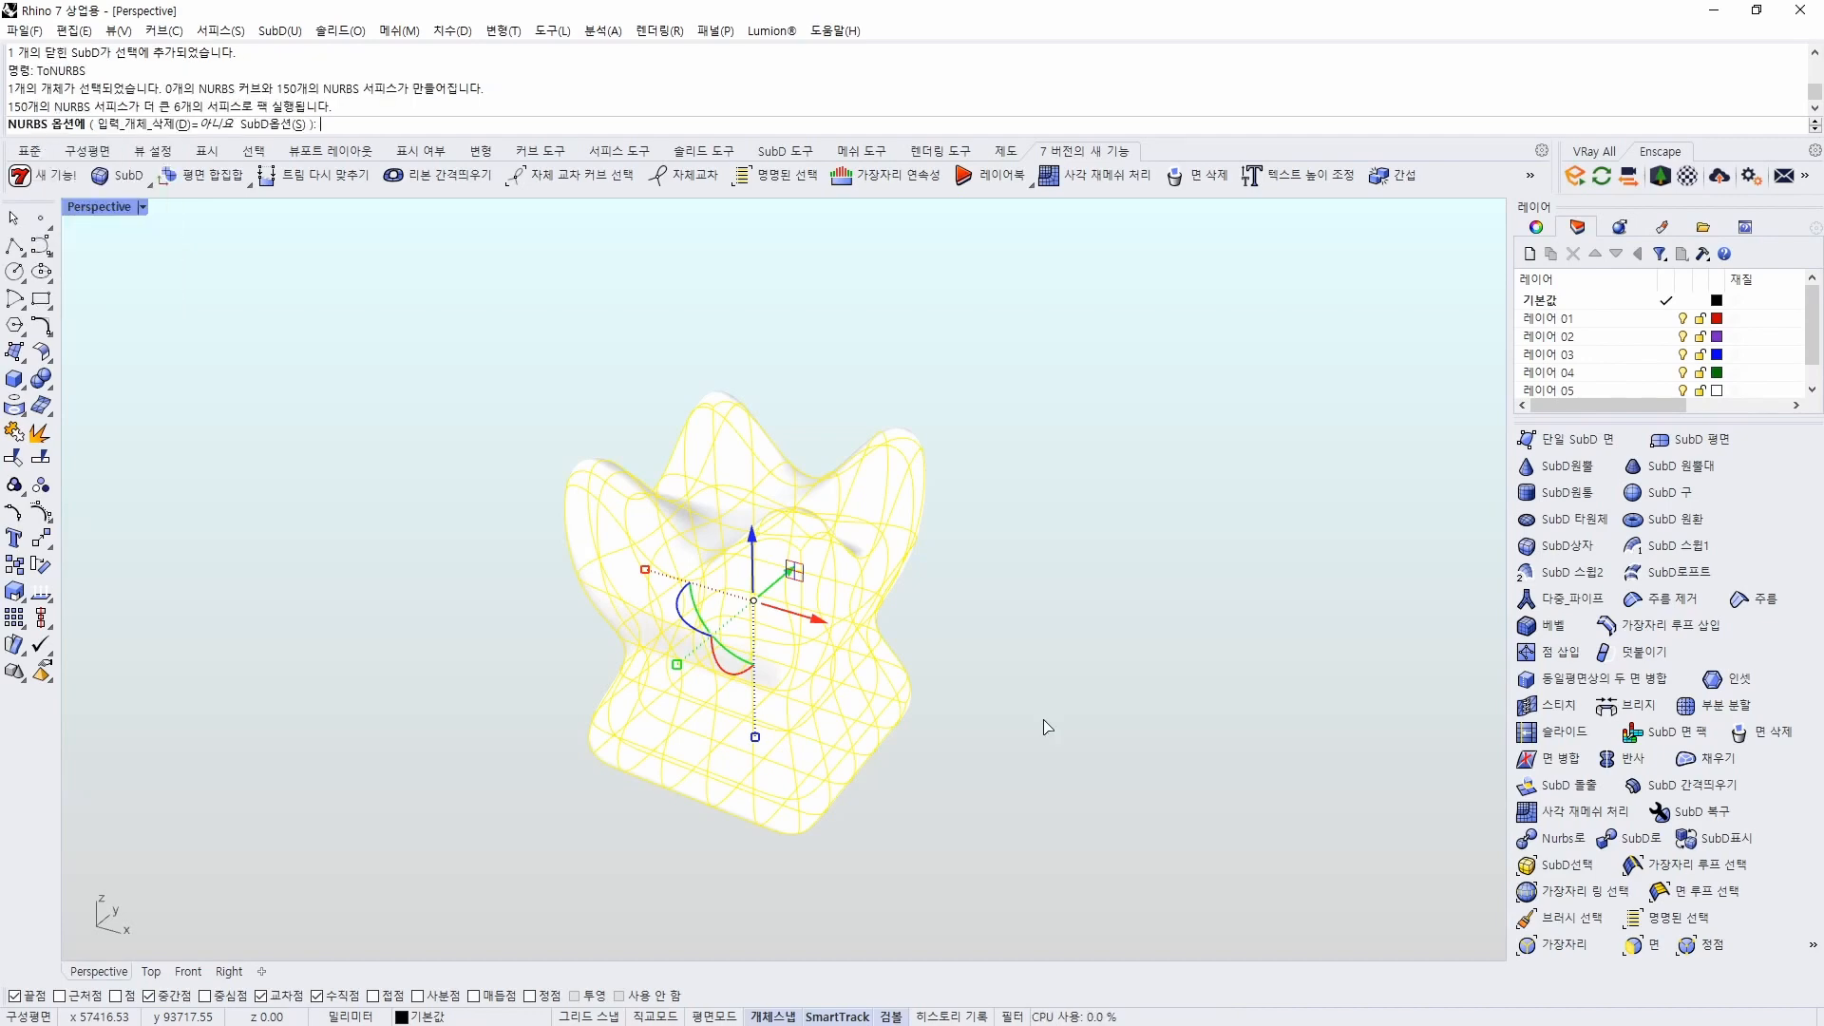
{"action": "key", "text": "Return"}
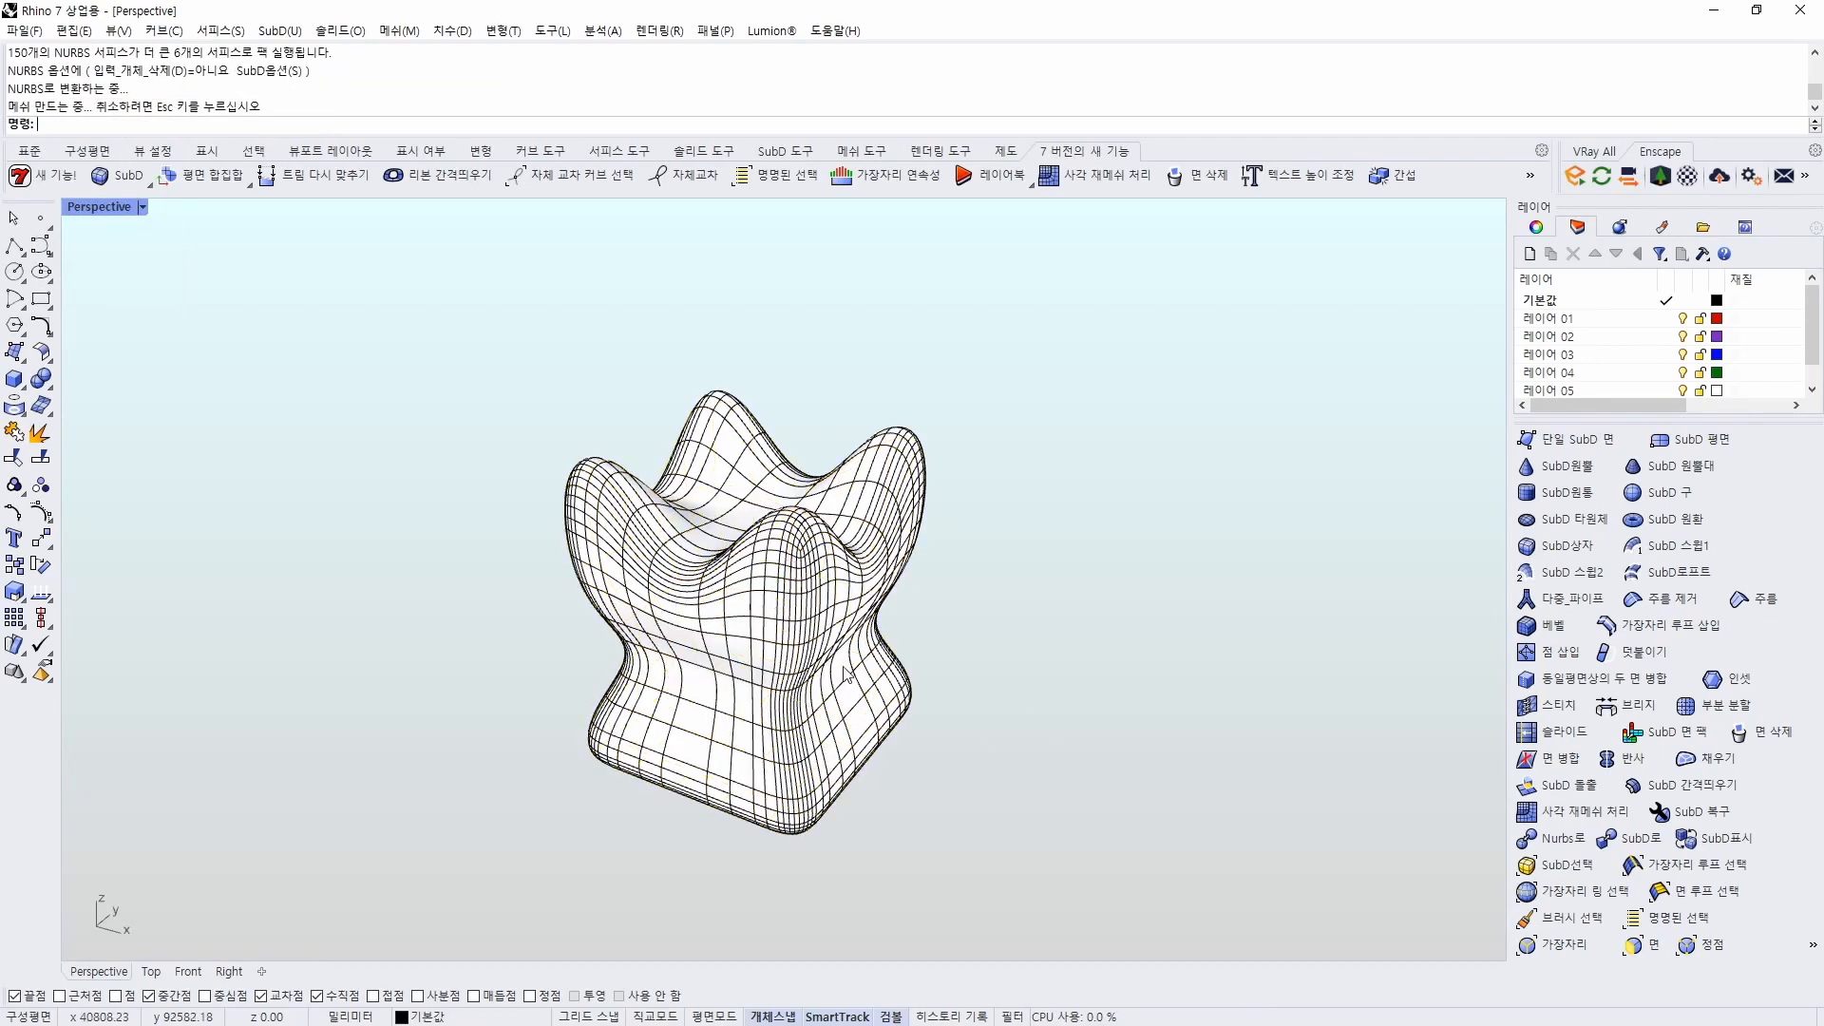
Select the crown's polysurface from the overlapping objects and move it along X, clear of the original SubD
{"action": "left_click", "coordinate": [833, 669]}
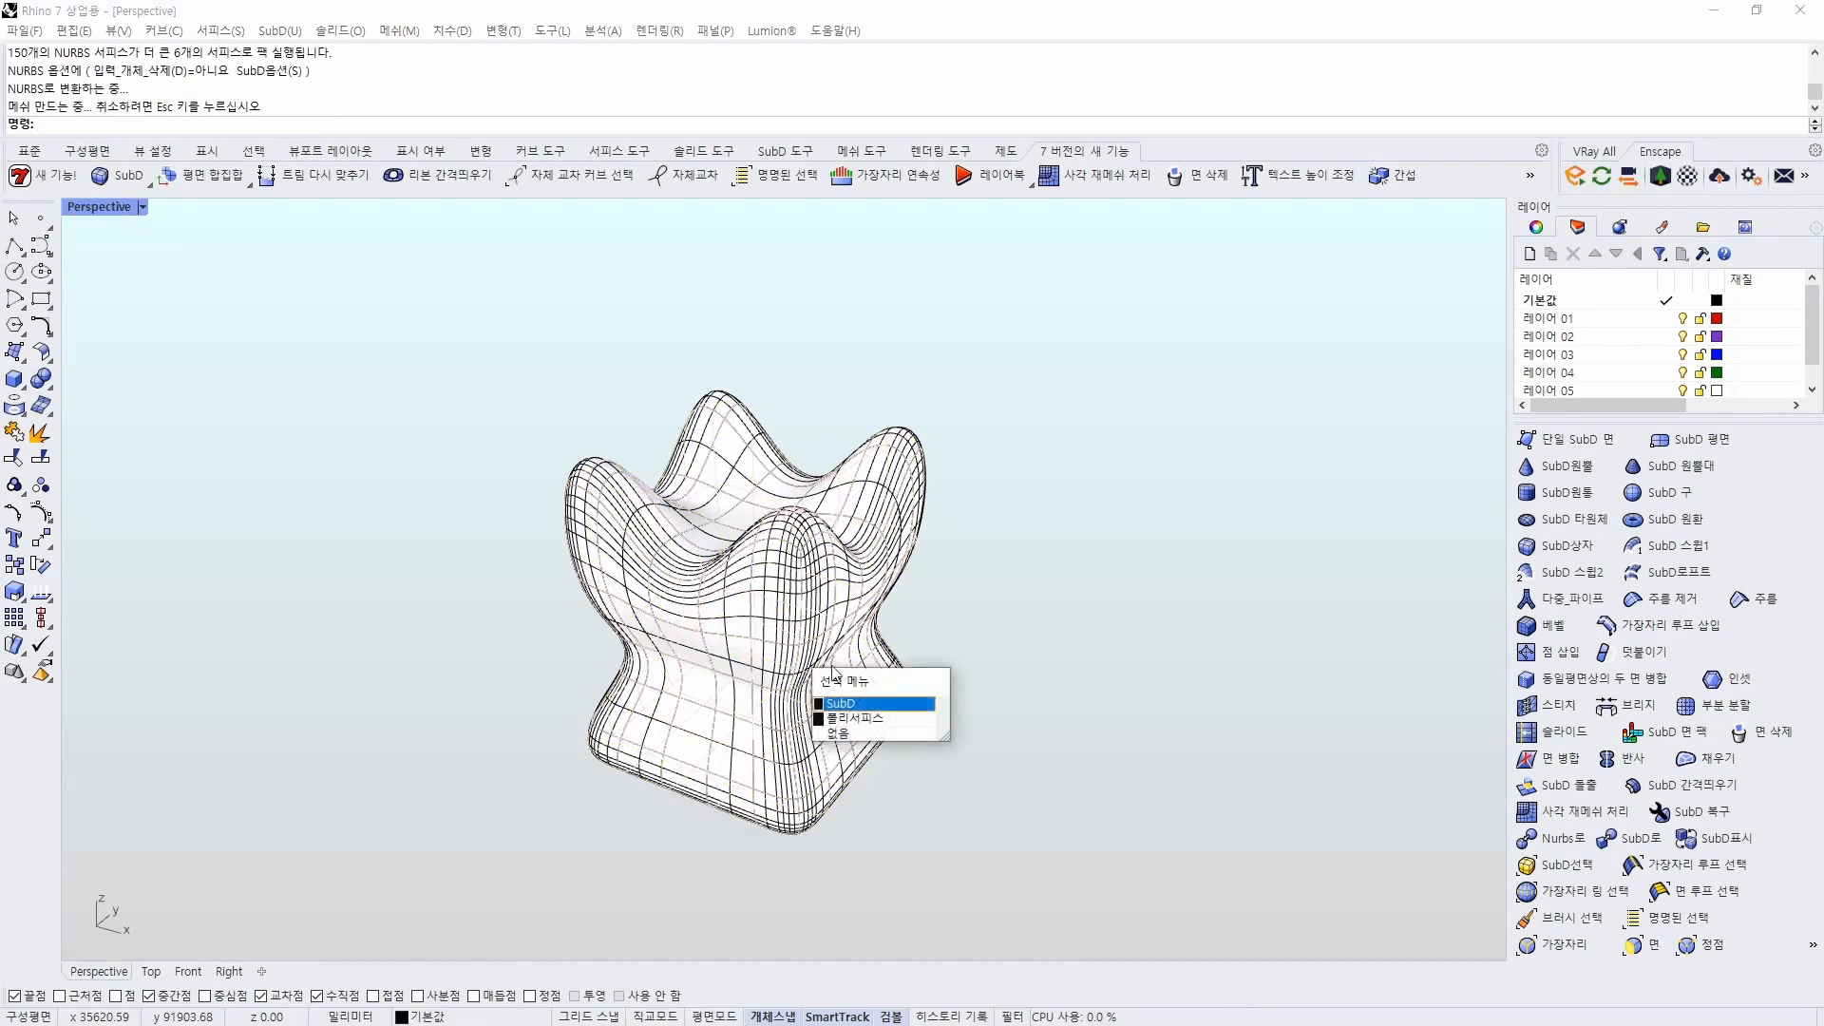
{"action": "left_click", "coordinate": [858, 728]}
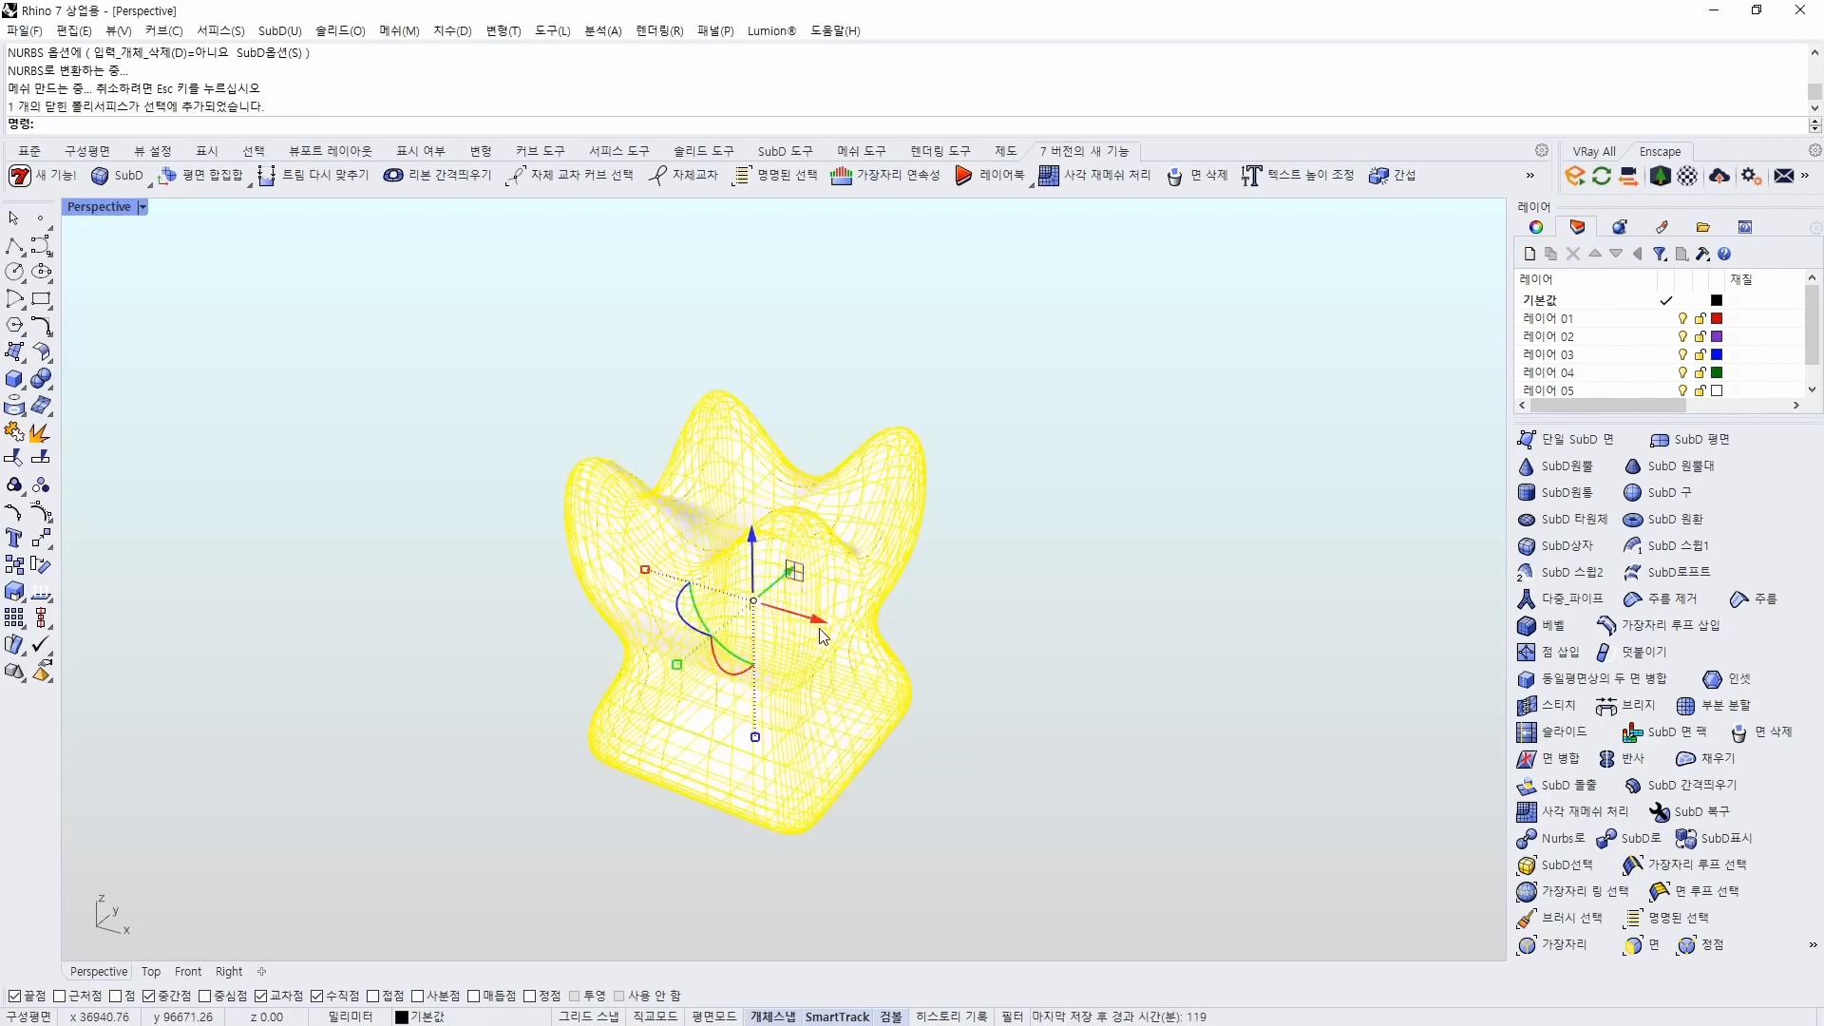
{"action": "left_click_drag", "start_coordinate": [798, 627], "coordinate": [1267, 782]}
{"action": "right_click_drag", "start_coordinate": [1267, 782], "coordinate": [743, 653]}
Compare the crown-shaped SubD and its NURBS copy in Rendered display, and return to Shaded display
{"action": "key", "text": "ctrl+alt+r"}
{"action": "scroll", "coordinate": [684, 522], "scroll_direction": "up", "scroll_amount": 4}
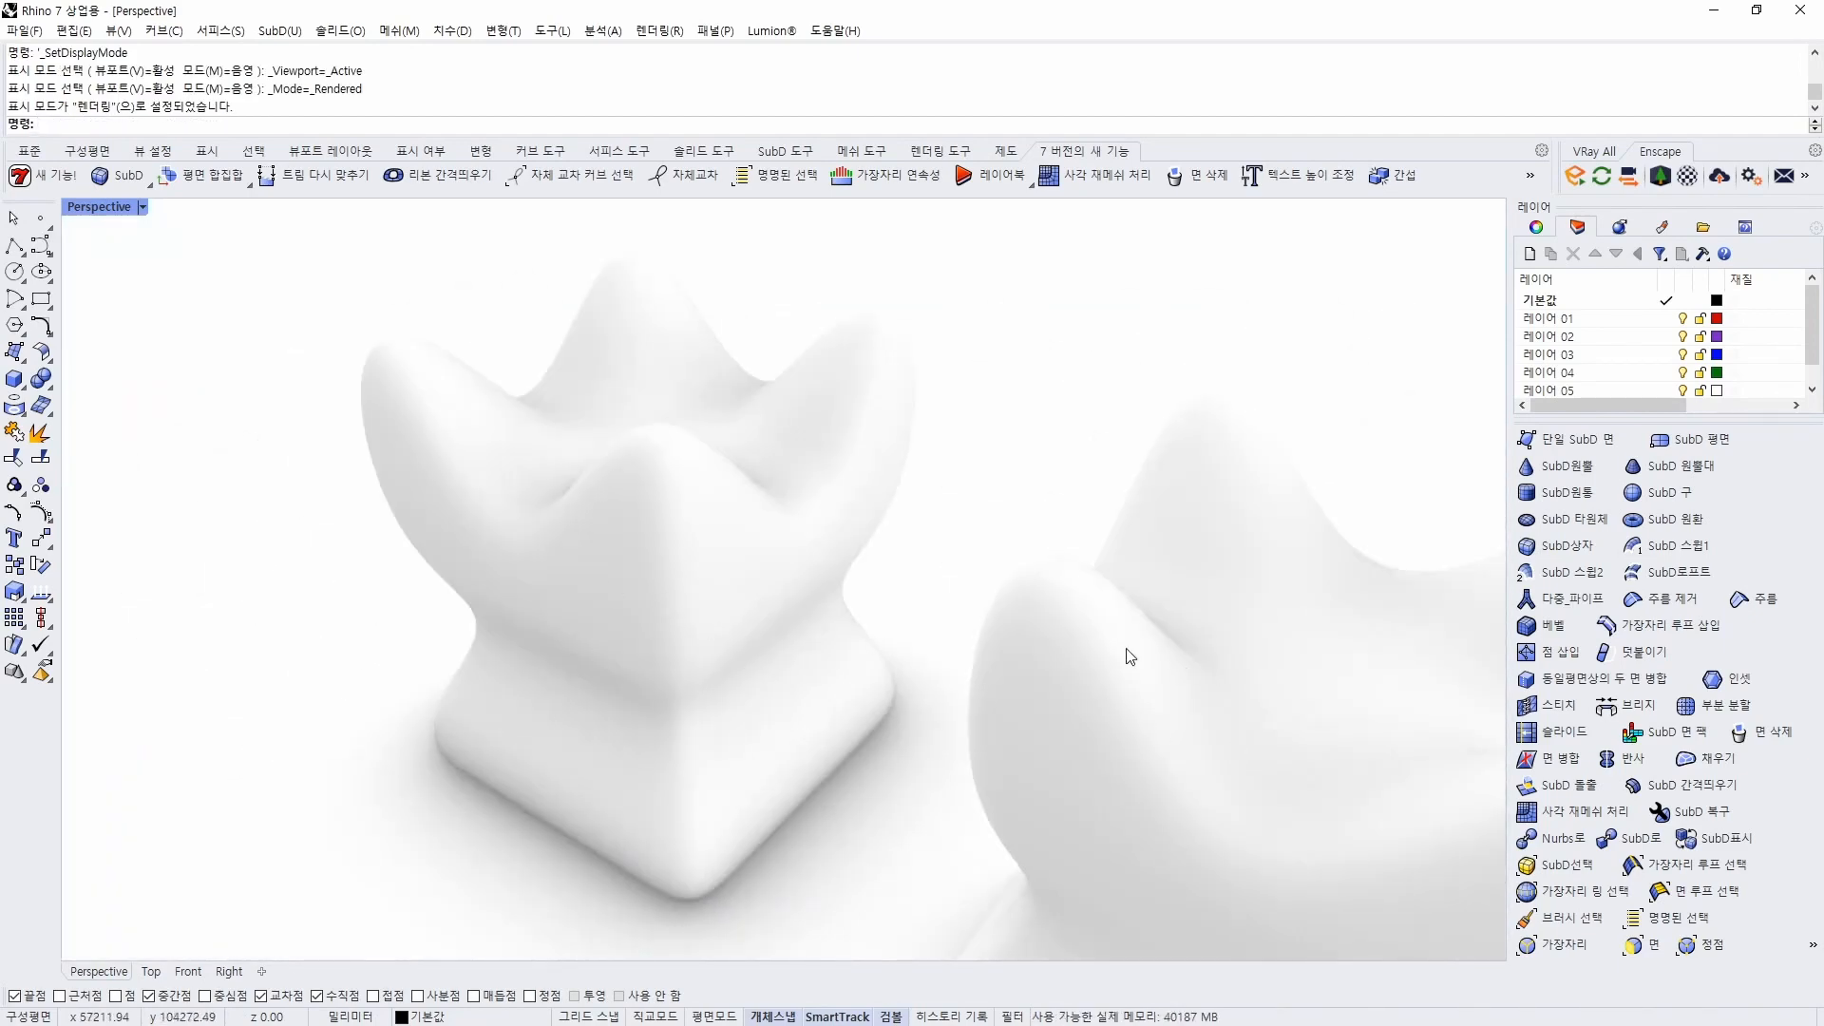
{"action": "right_click_drag", "start_coordinate": [1129, 657], "coordinate": [940, 593]}
{"action": "scroll", "coordinate": [1237, 688], "scroll_direction": "down", "scroll_amount": 3}
{"action": "right_click_drag", "start_coordinate": [1043, 651], "coordinate": [981, 672]}
{"action": "right_click_drag", "start_coordinate": [1177, 639], "coordinate": [977, 714]}
{"action": "mouse_move", "coordinate": [1121, 657]}
{"action": "right_mouse_down"}
{"action": "mouse_move", "coordinate": [997, 750]}
{"action": "mouse_move", "coordinate": [1028, 738]}
{"action": "right_mouse_up"}
{"action": "key", "text": "ctrl+alt+s"}
Draw a solid box enclosing the lower part of the crown-shaped NURBS polysurface
{"action": "right_click_drag", "start_coordinate": [1120, 849], "coordinate": [904, 729]}
{"action": "key", "text": "Return"}
{"action": "scroll", "coordinate": [1128, 800], "scroll_direction": "down", "scroll_amount": 6}
{"action": "left_click", "coordinate": [1119, 791]}
{"action": "left_click", "coordinate": [761, 608]}
{"action": "left_click", "coordinate": [789, 545]}
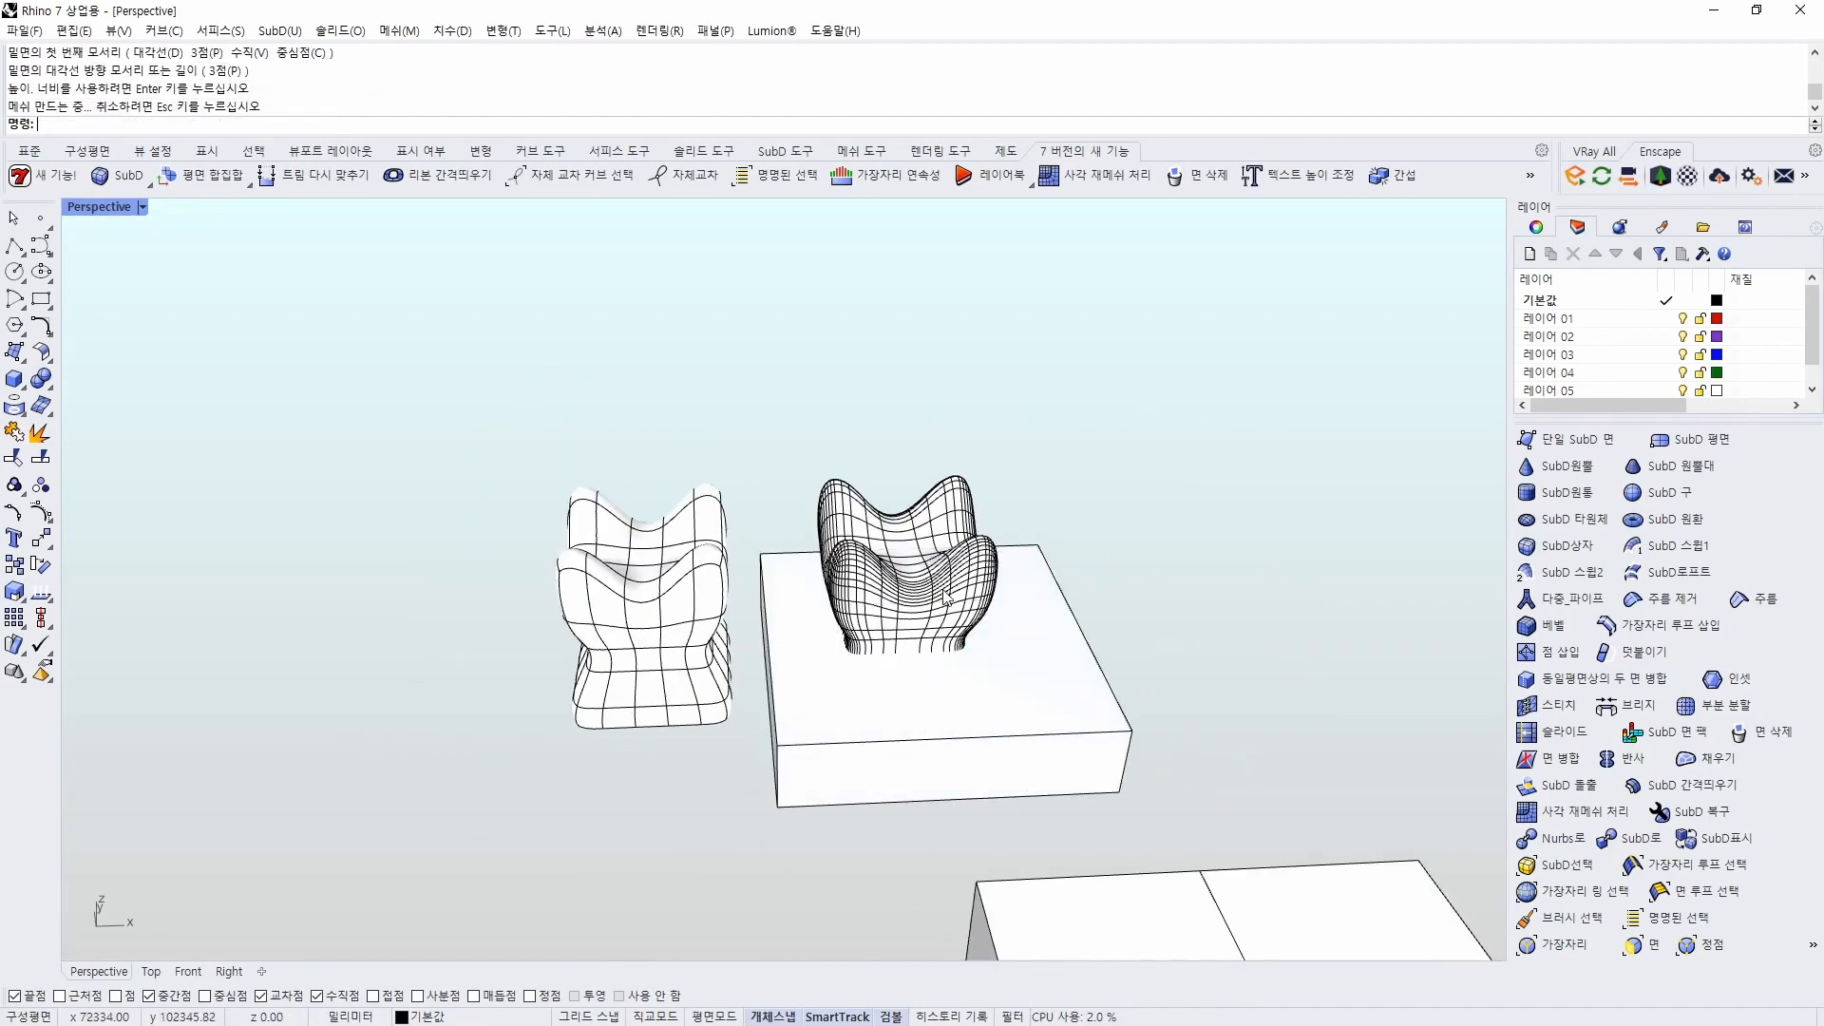
Subtract the box from the crown-shaped polysurface with a Boolean difference and delete the leftover box
{"action": "left_click", "coordinate": [948, 593]}
{"action": "type", "text": "bd"}
{"action": "key", "text": "Return"}
{"action": "left_click", "coordinate": [1073, 717]}
{"action": "key", "text": "Return"}
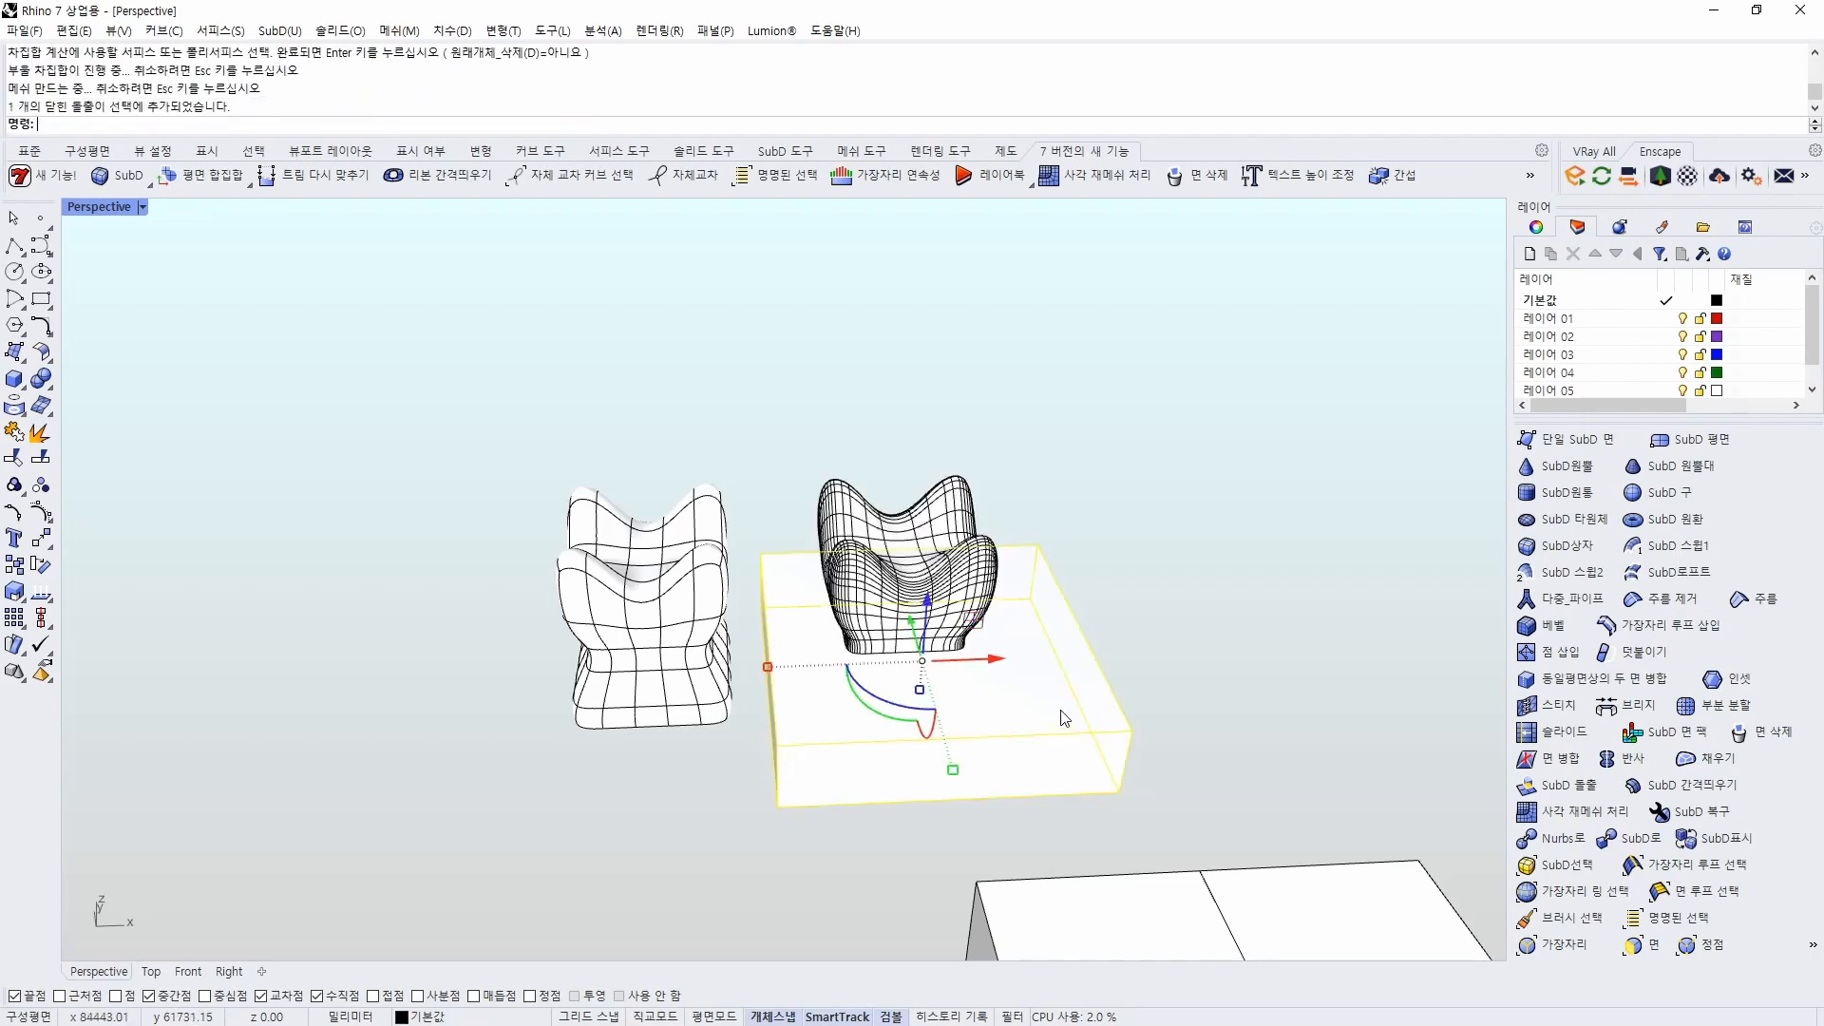
{"action": "key", "text": "Delete"}
Examine the cut base of the NURBS polysurface and the base of the original crown-shaped SubD
{"action": "right_click_drag", "start_coordinate": [969, 753], "coordinate": [920, 661]}
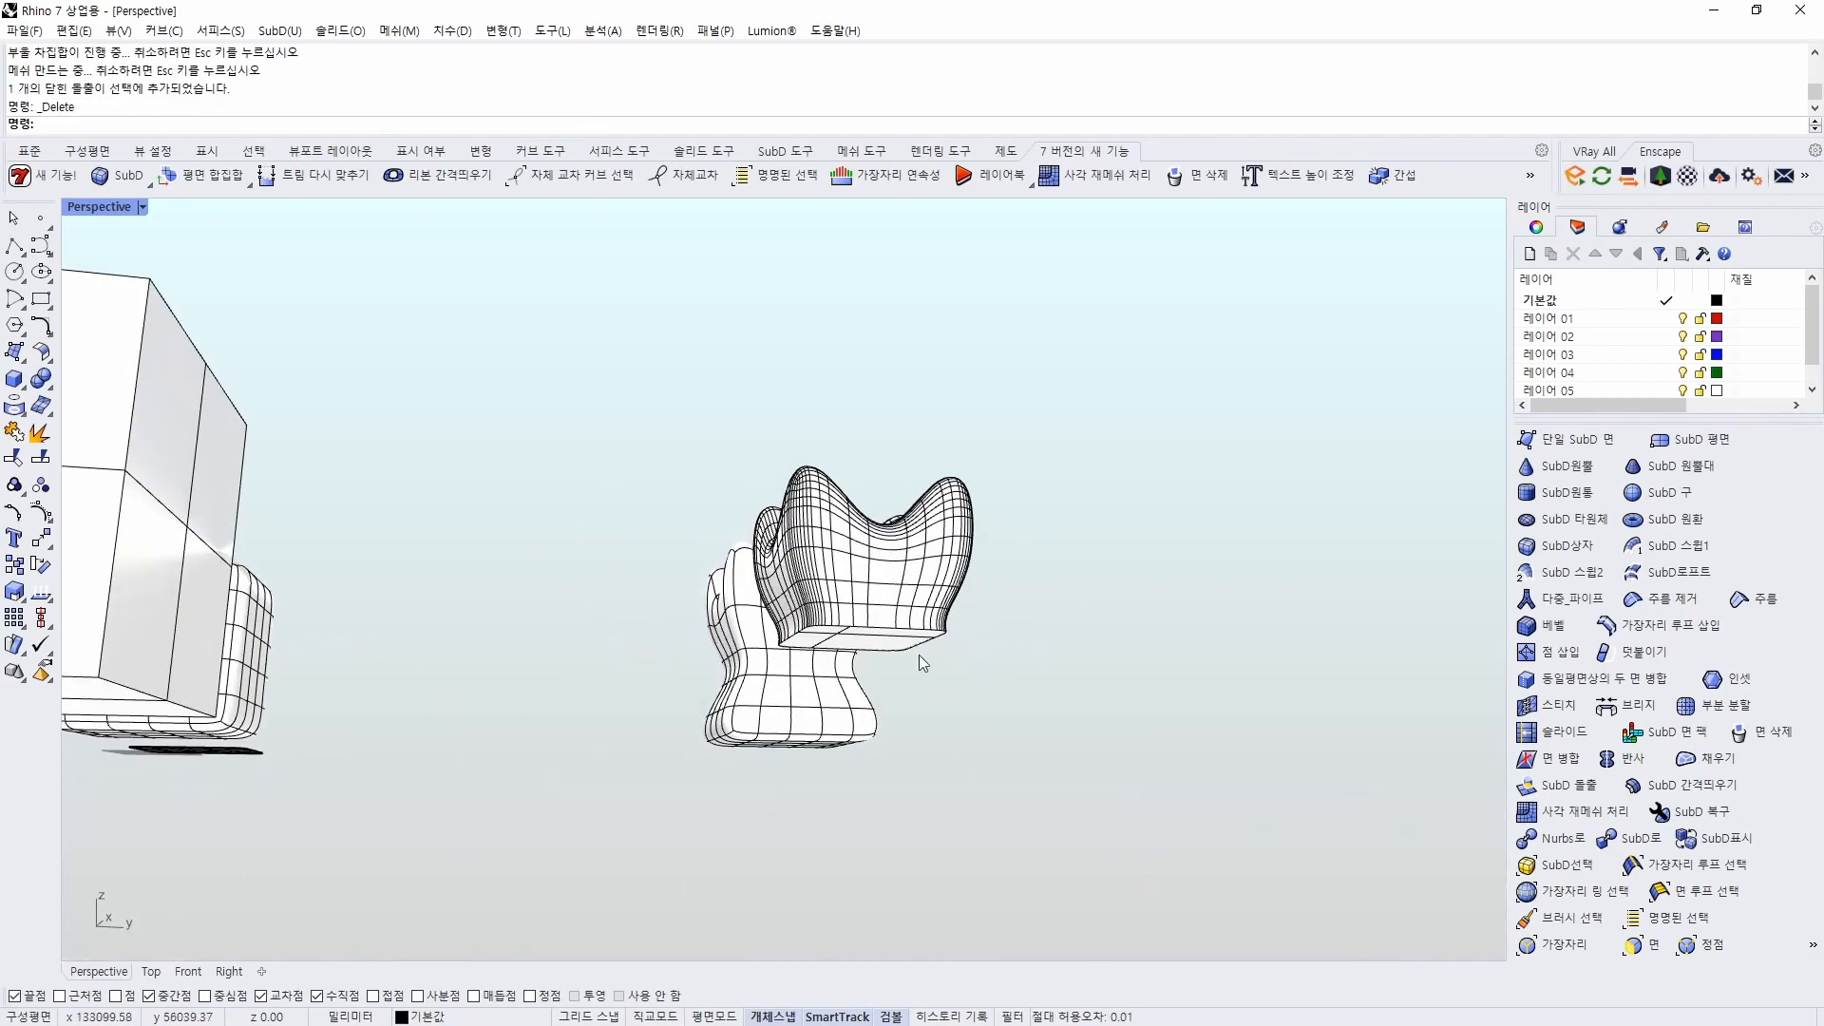
{"action": "right_click_drag", "start_coordinate": [717, 638], "coordinate": [986, 778]}
{"action": "scroll", "coordinate": [907, 665], "scroll_direction": "down", "scroll_amount": 4}
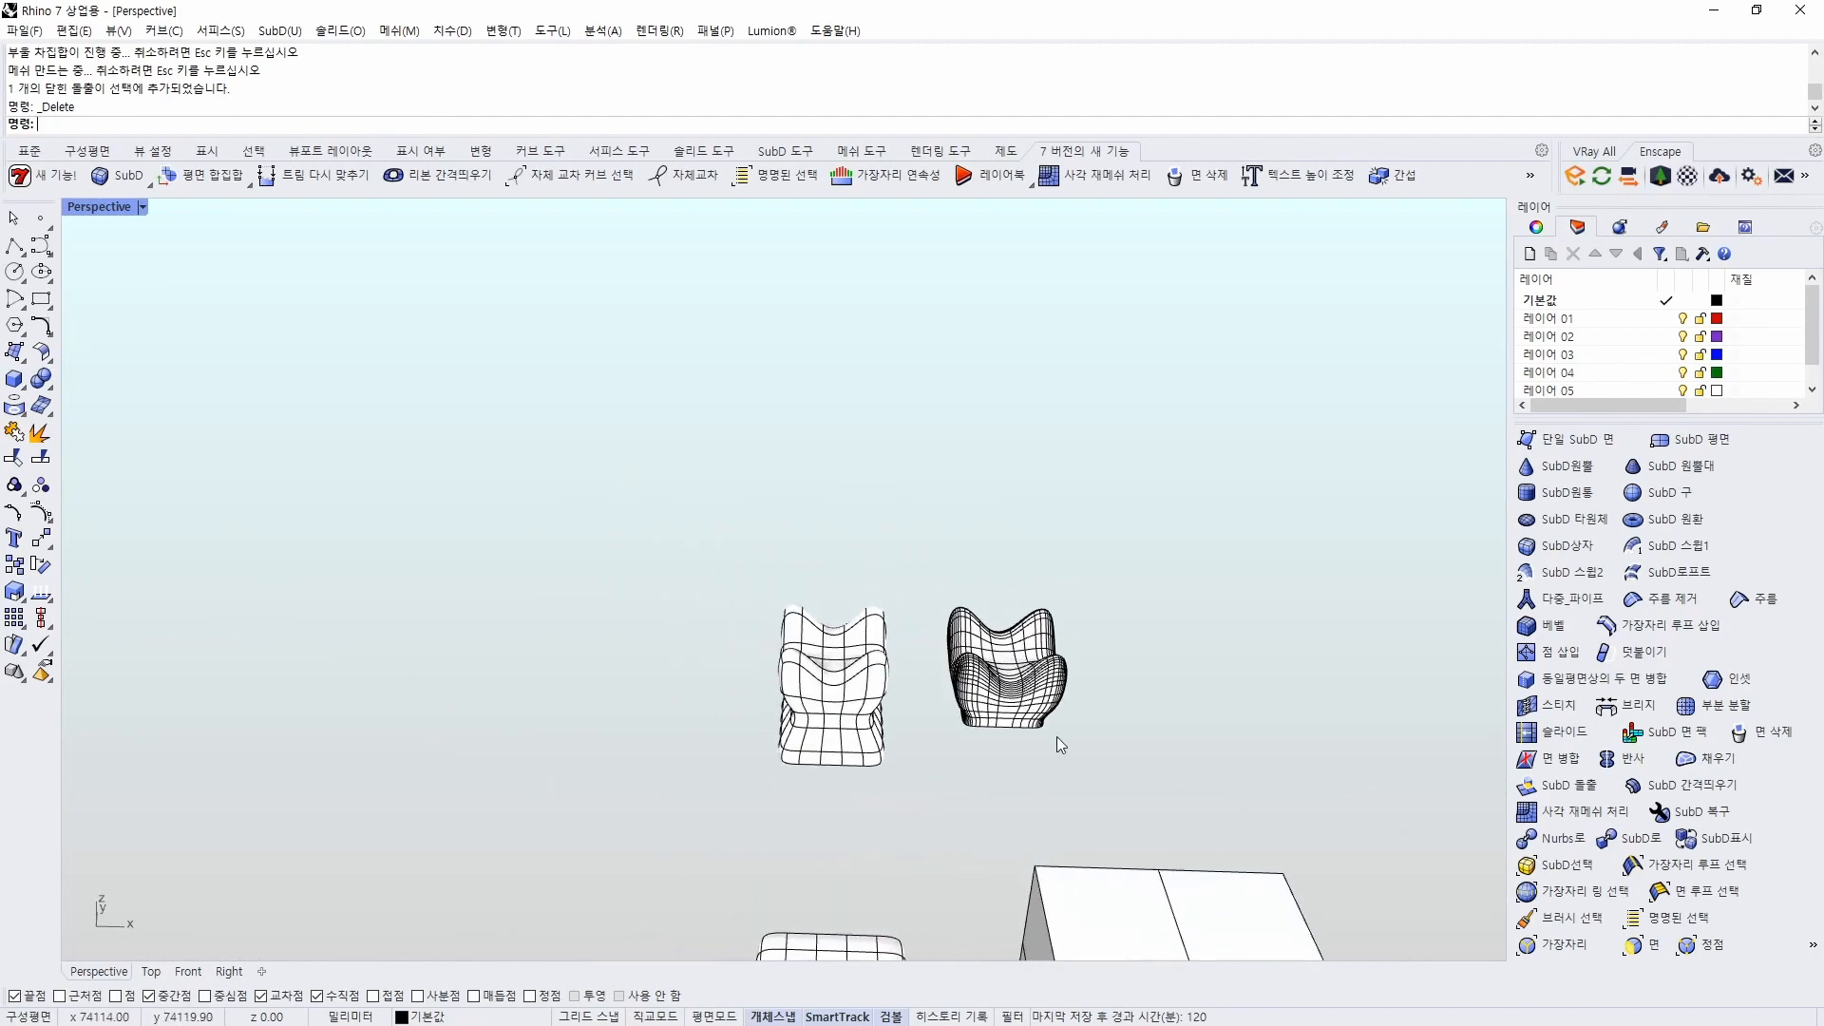
{"action": "key", "text": "ctrl+w"}
{"action": "left_click_drag", "start_coordinate": [1099, 745], "coordinate": [802, 579]}
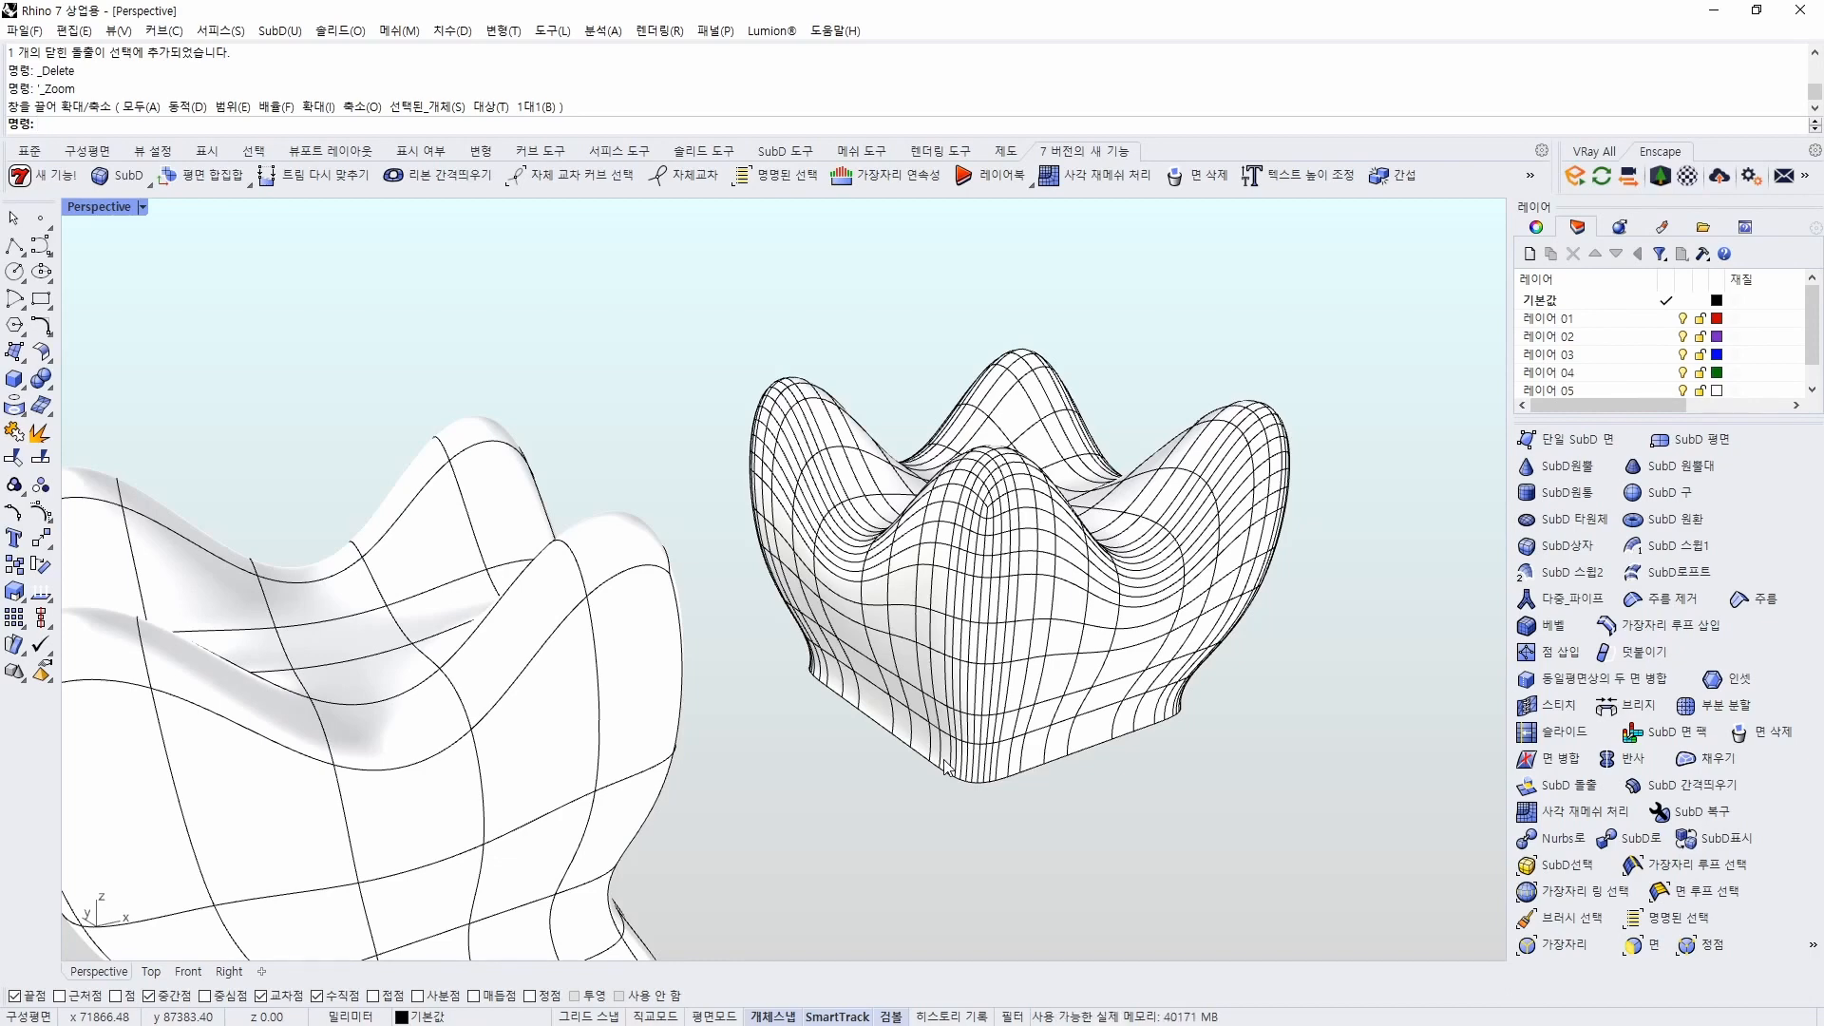
{"action": "scroll", "coordinate": [903, 749], "scroll_direction": "down", "scroll_amount": 10}
{"action": "right_click_drag", "start_coordinate": [900, 751], "coordinate": [1085, 673], "text": "shift"}
{"action": "scroll", "coordinate": [879, 862], "scroll_direction": "up", "scroll_amount": 9}
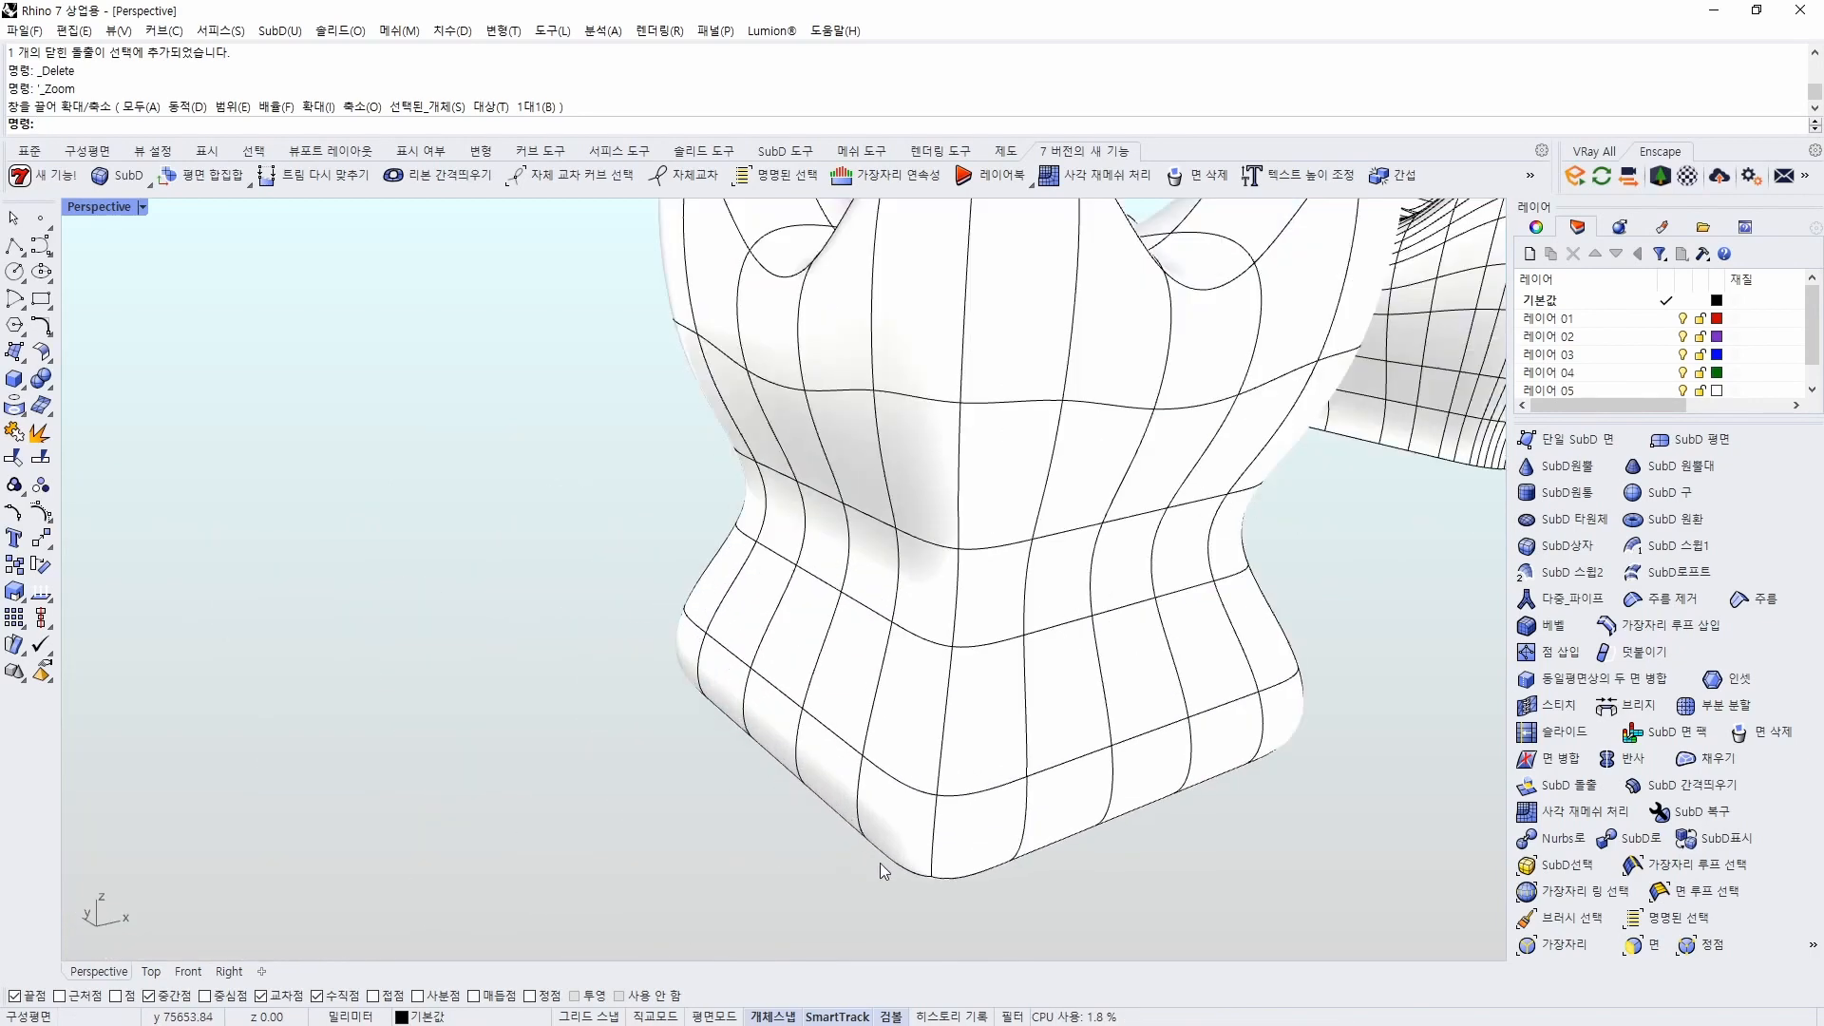
{"action": "right_click_drag", "start_coordinate": [880, 863], "coordinate": [1041, 665]}
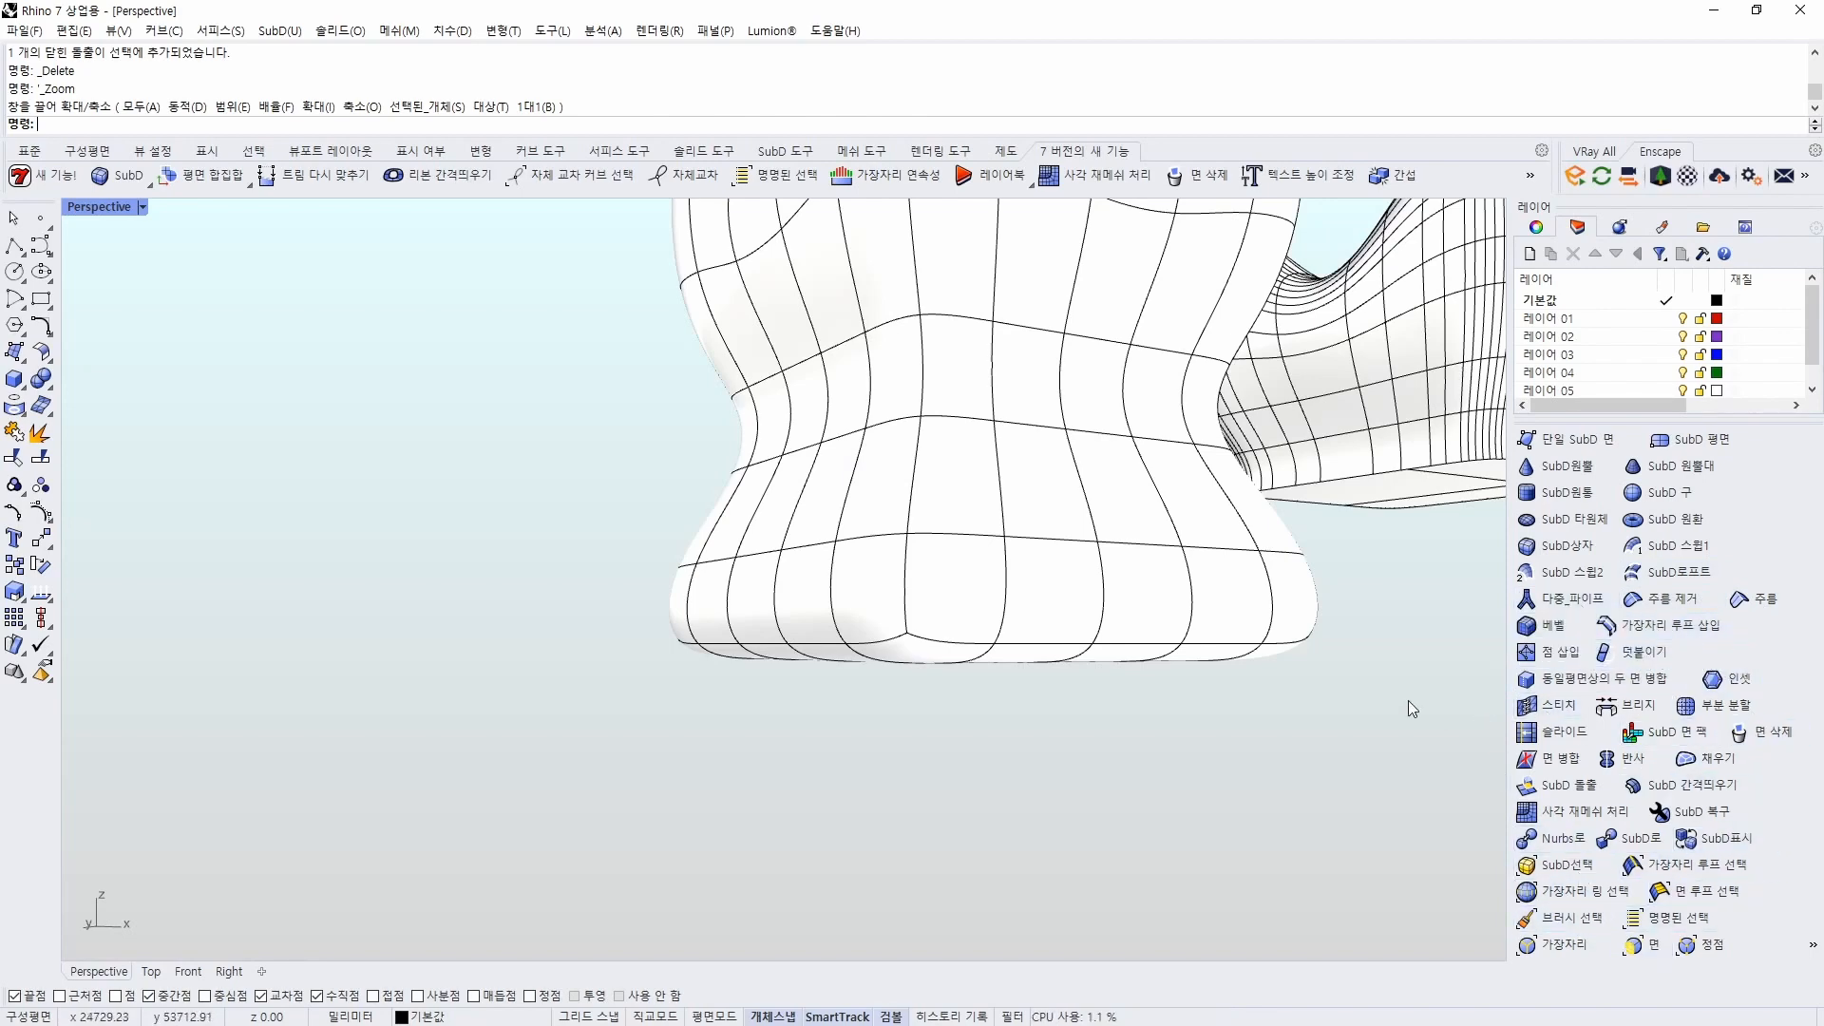
{"action": "right_click_drag", "start_coordinate": [1288, 711], "coordinate": [961, 720]}
{"action": "scroll", "coordinate": [1243, 787], "scroll_direction": "down", "scroll_amount": 7}
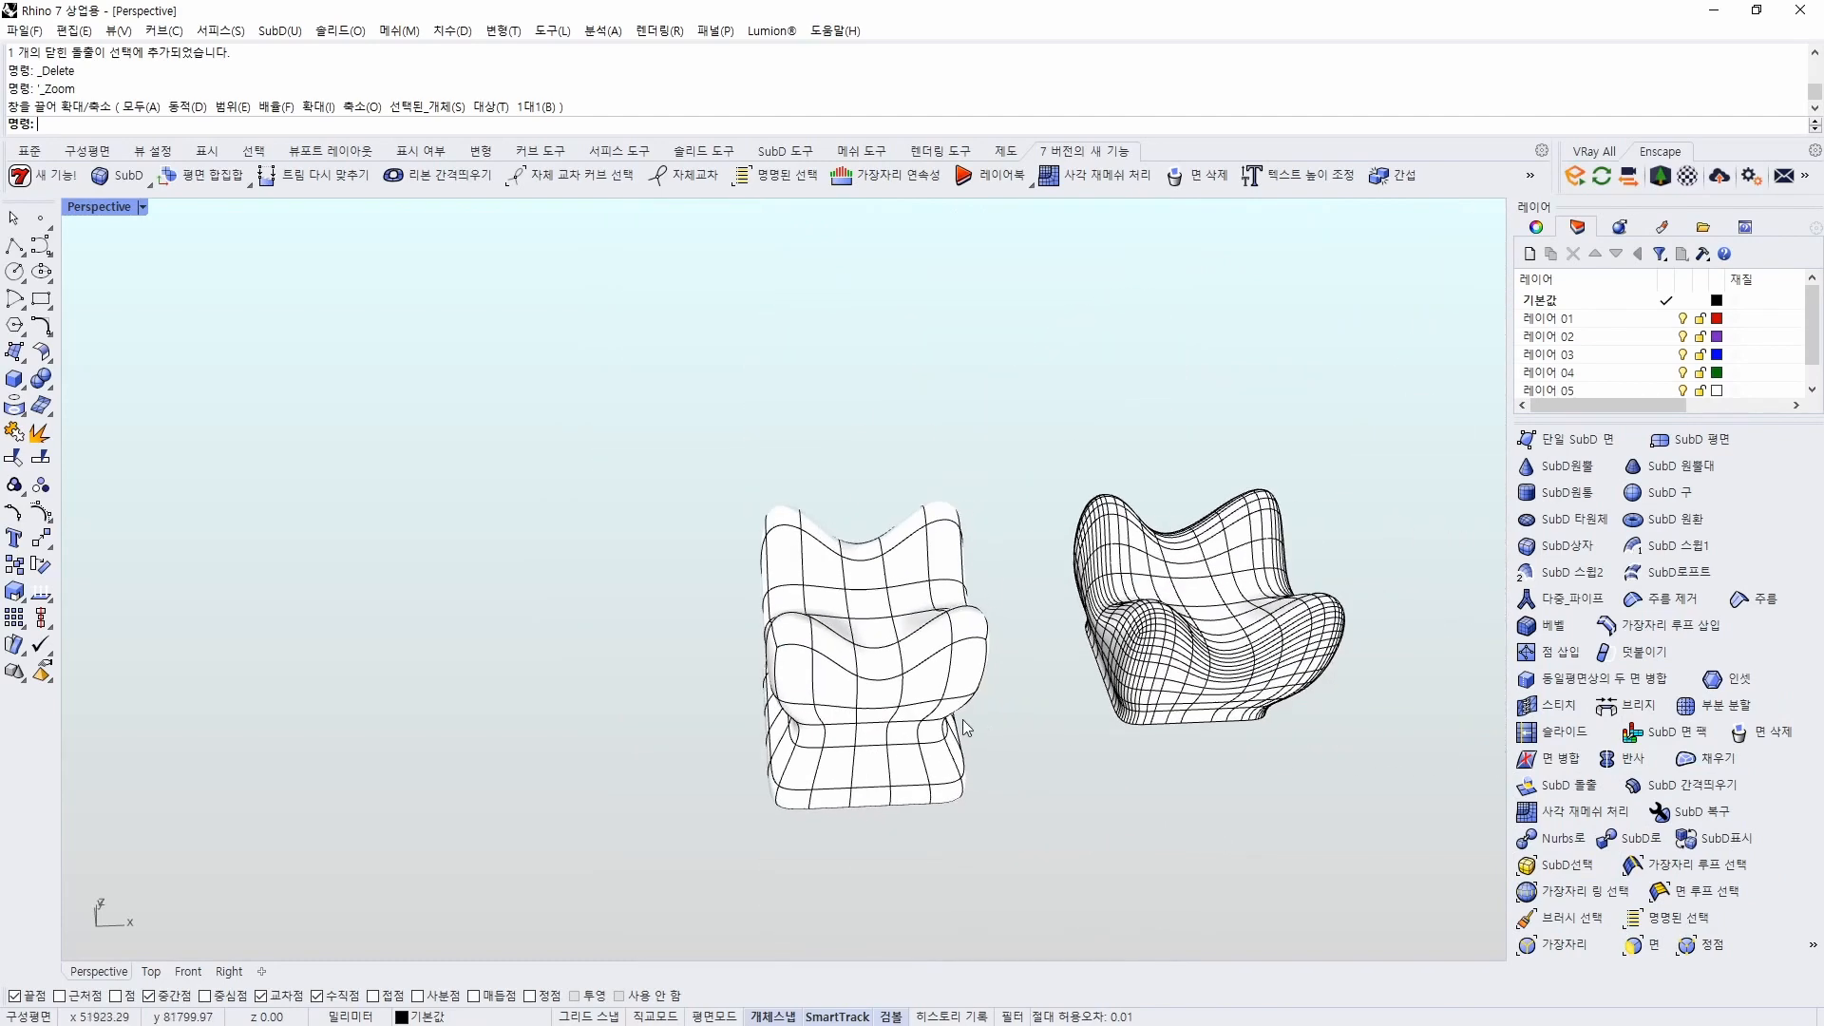
{"action": "left_click", "coordinate": [879, 642]}
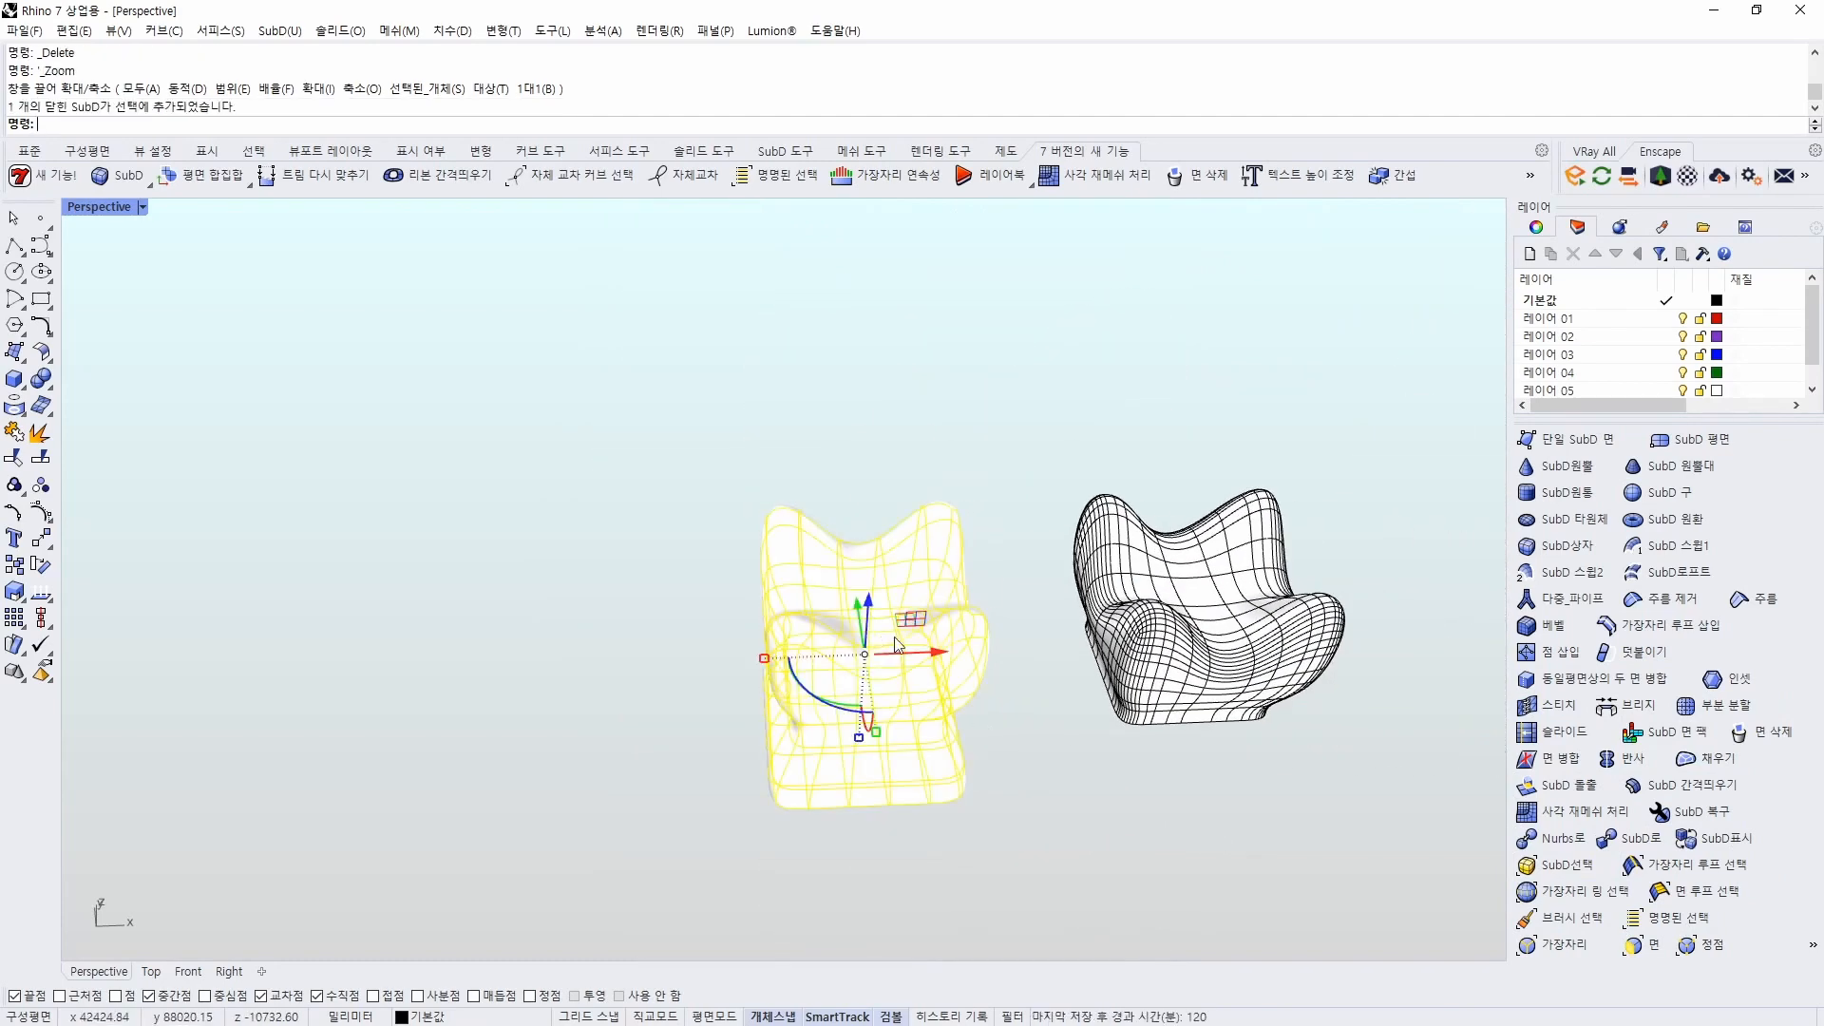
{"action": "left_click", "coordinate": [1081, 737]}
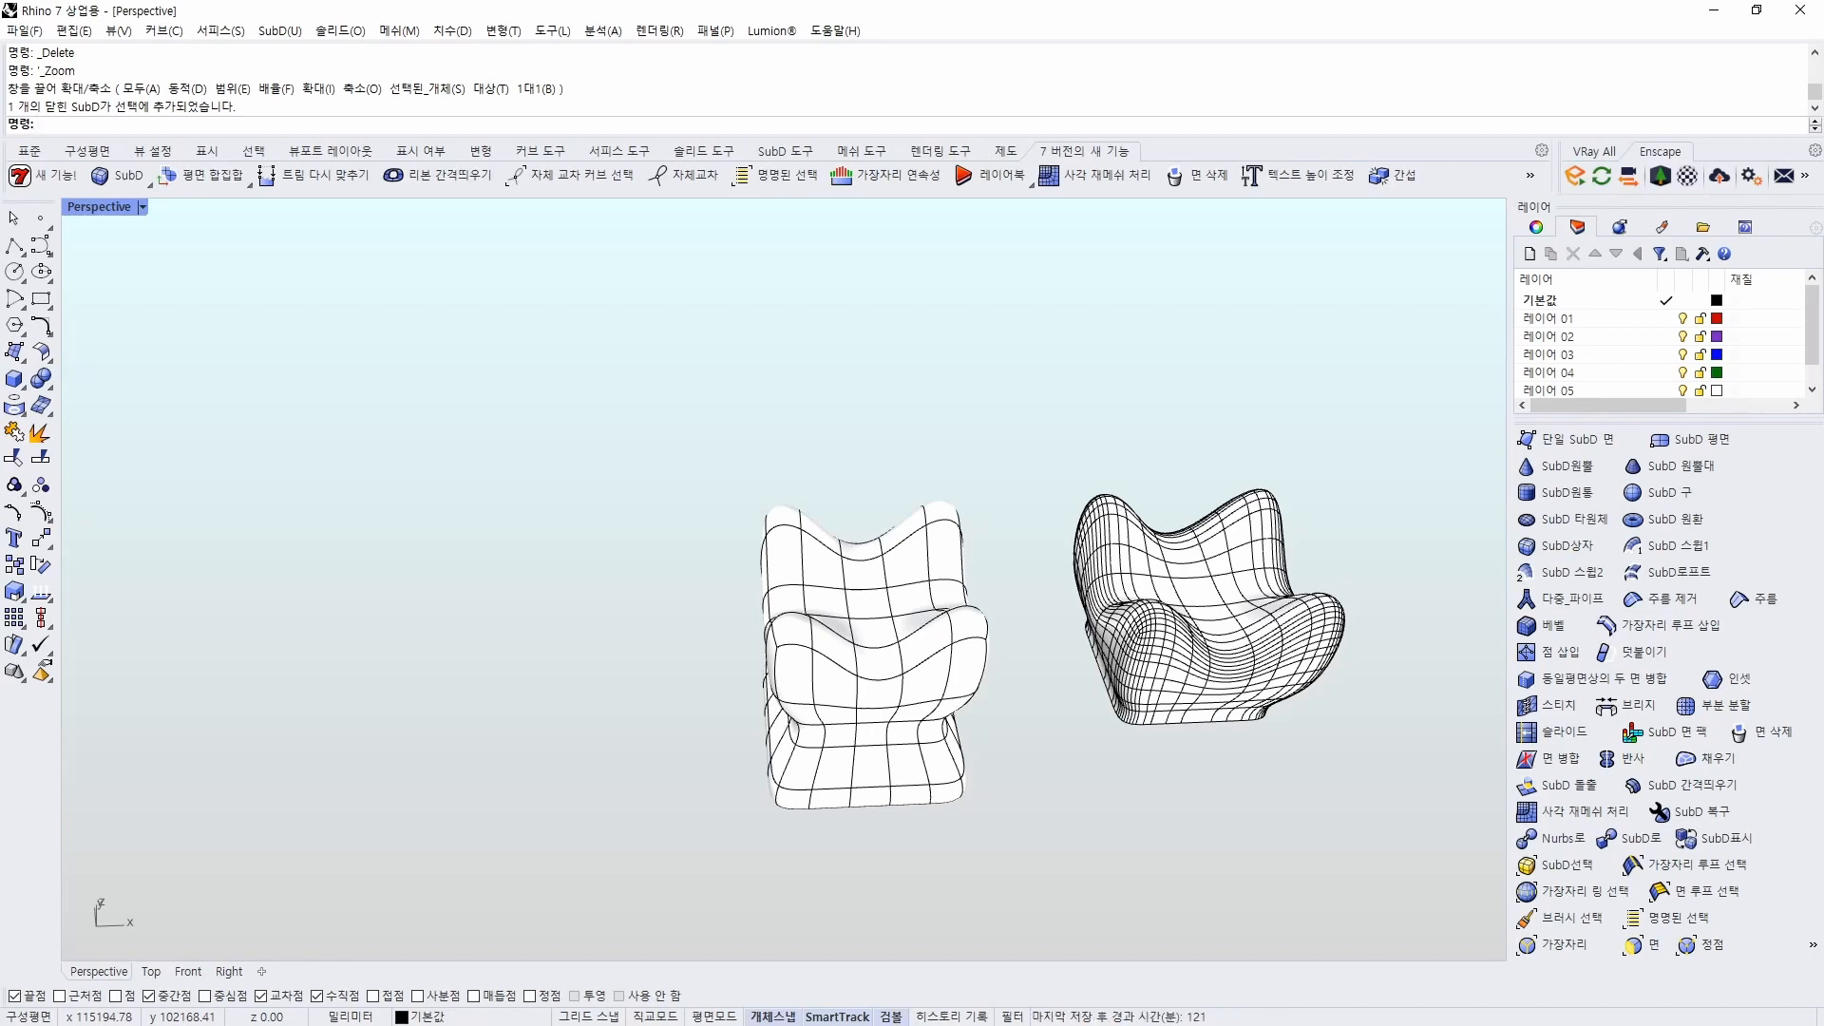
{"action": "key", "text": "alt+Tab"}
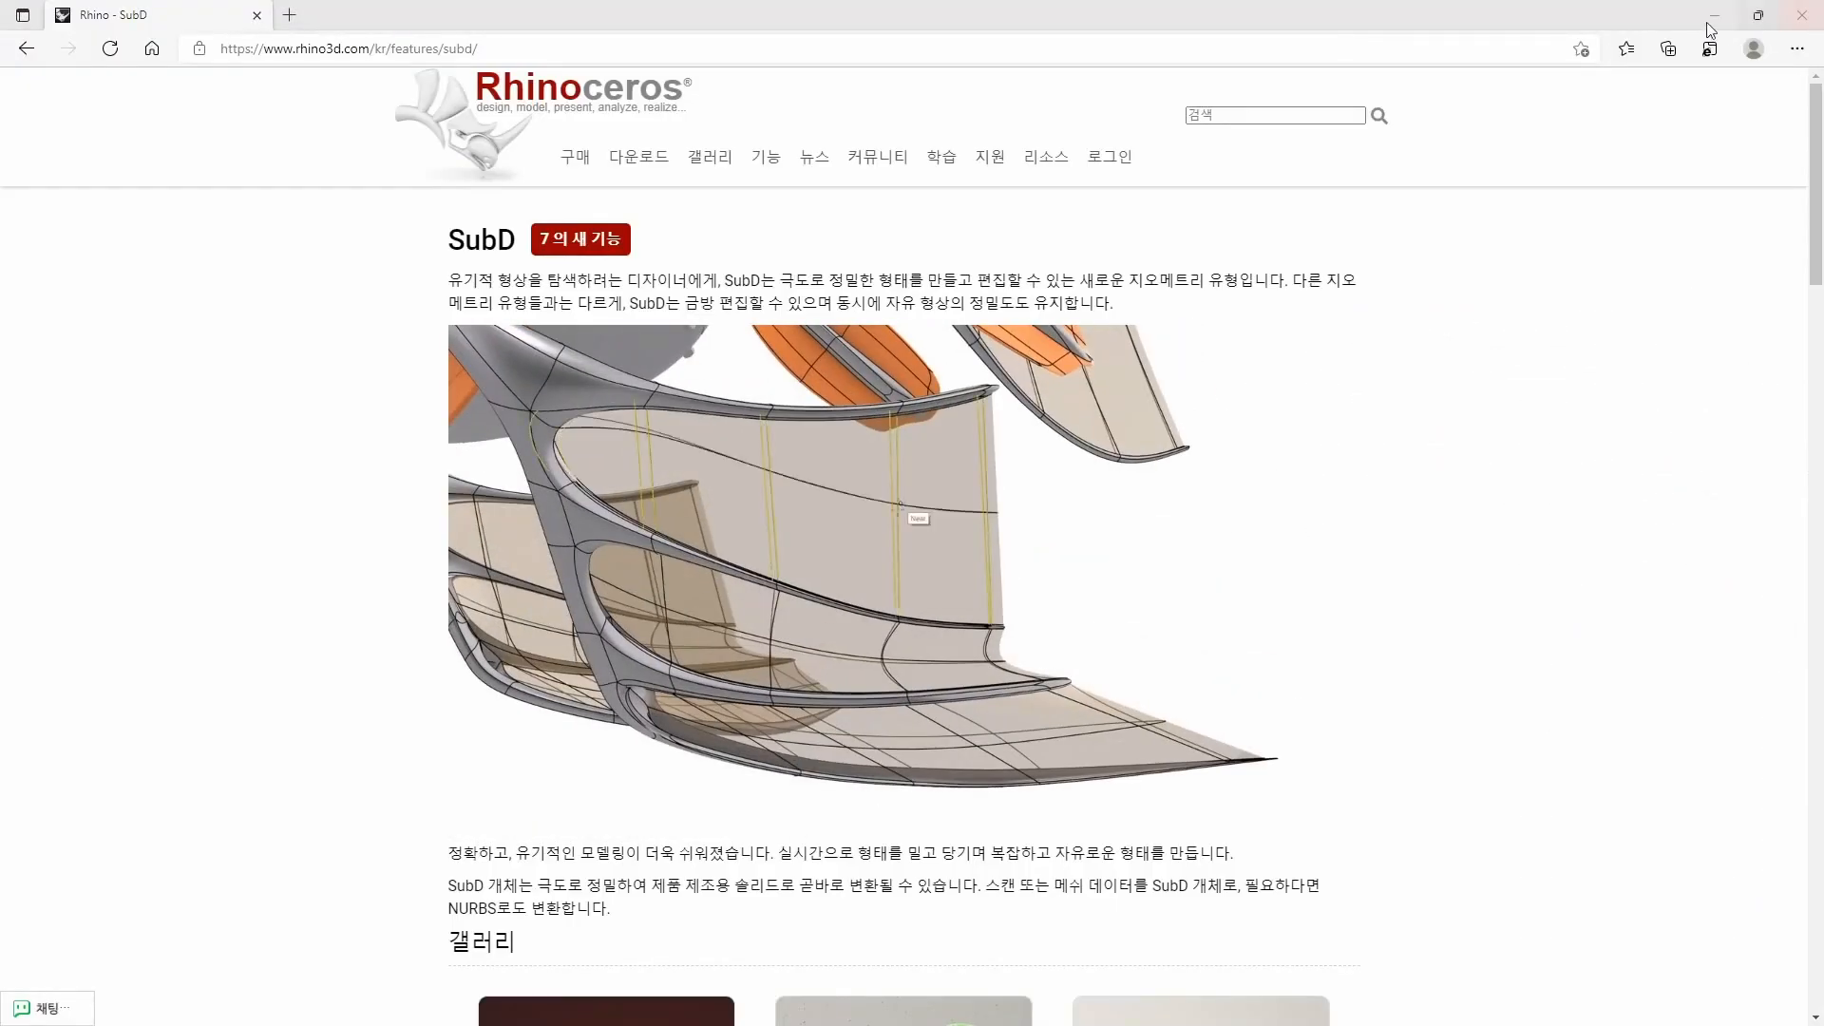
{"action": "left_click", "coordinate": [1714, 17]}
{"action": "right_click_drag", "start_coordinate": [1083, 522], "coordinate": [1121, 610]}
{"action": "scroll", "coordinate": [1121, 610], "scroll_direction": "down", "scroll_amount": 7}
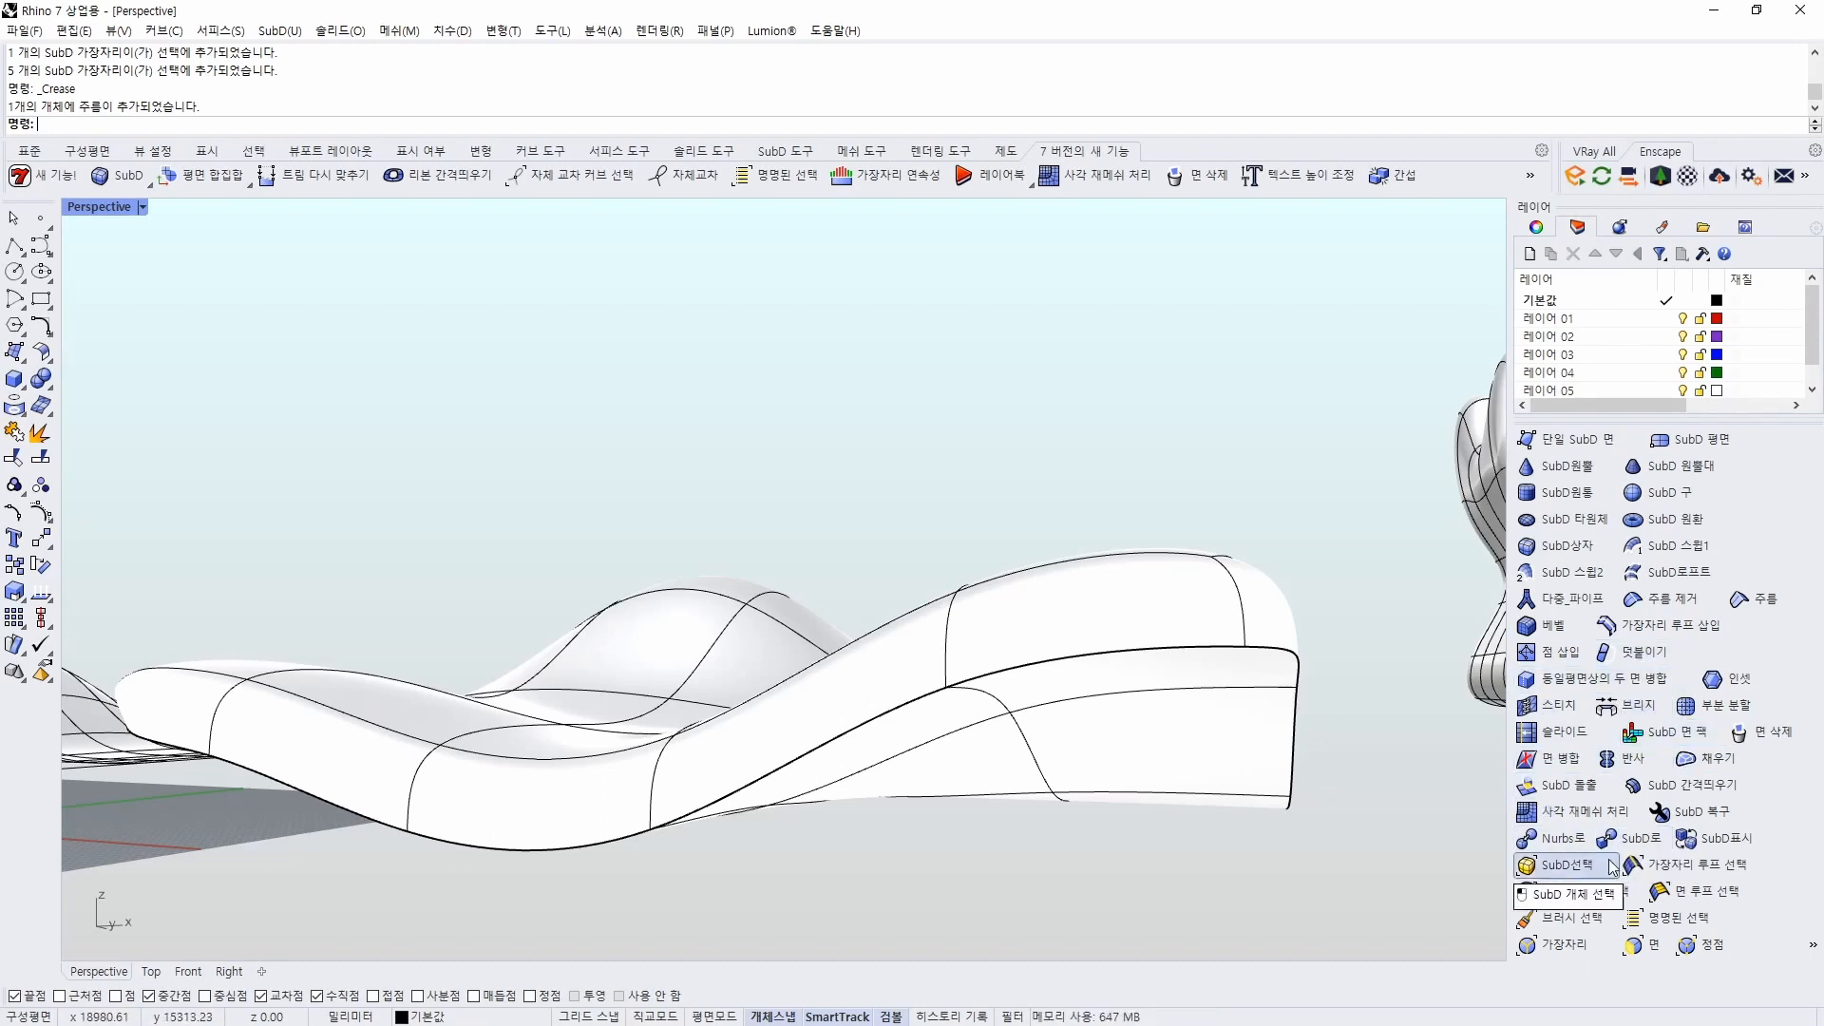
Merge a two-by-two block of adjacent faces near the front edge of the wavy SubD into a single face
{"action": "right_click_drag", "start_coordinate": [1340, 756], "coordinate": [1201, 756]}
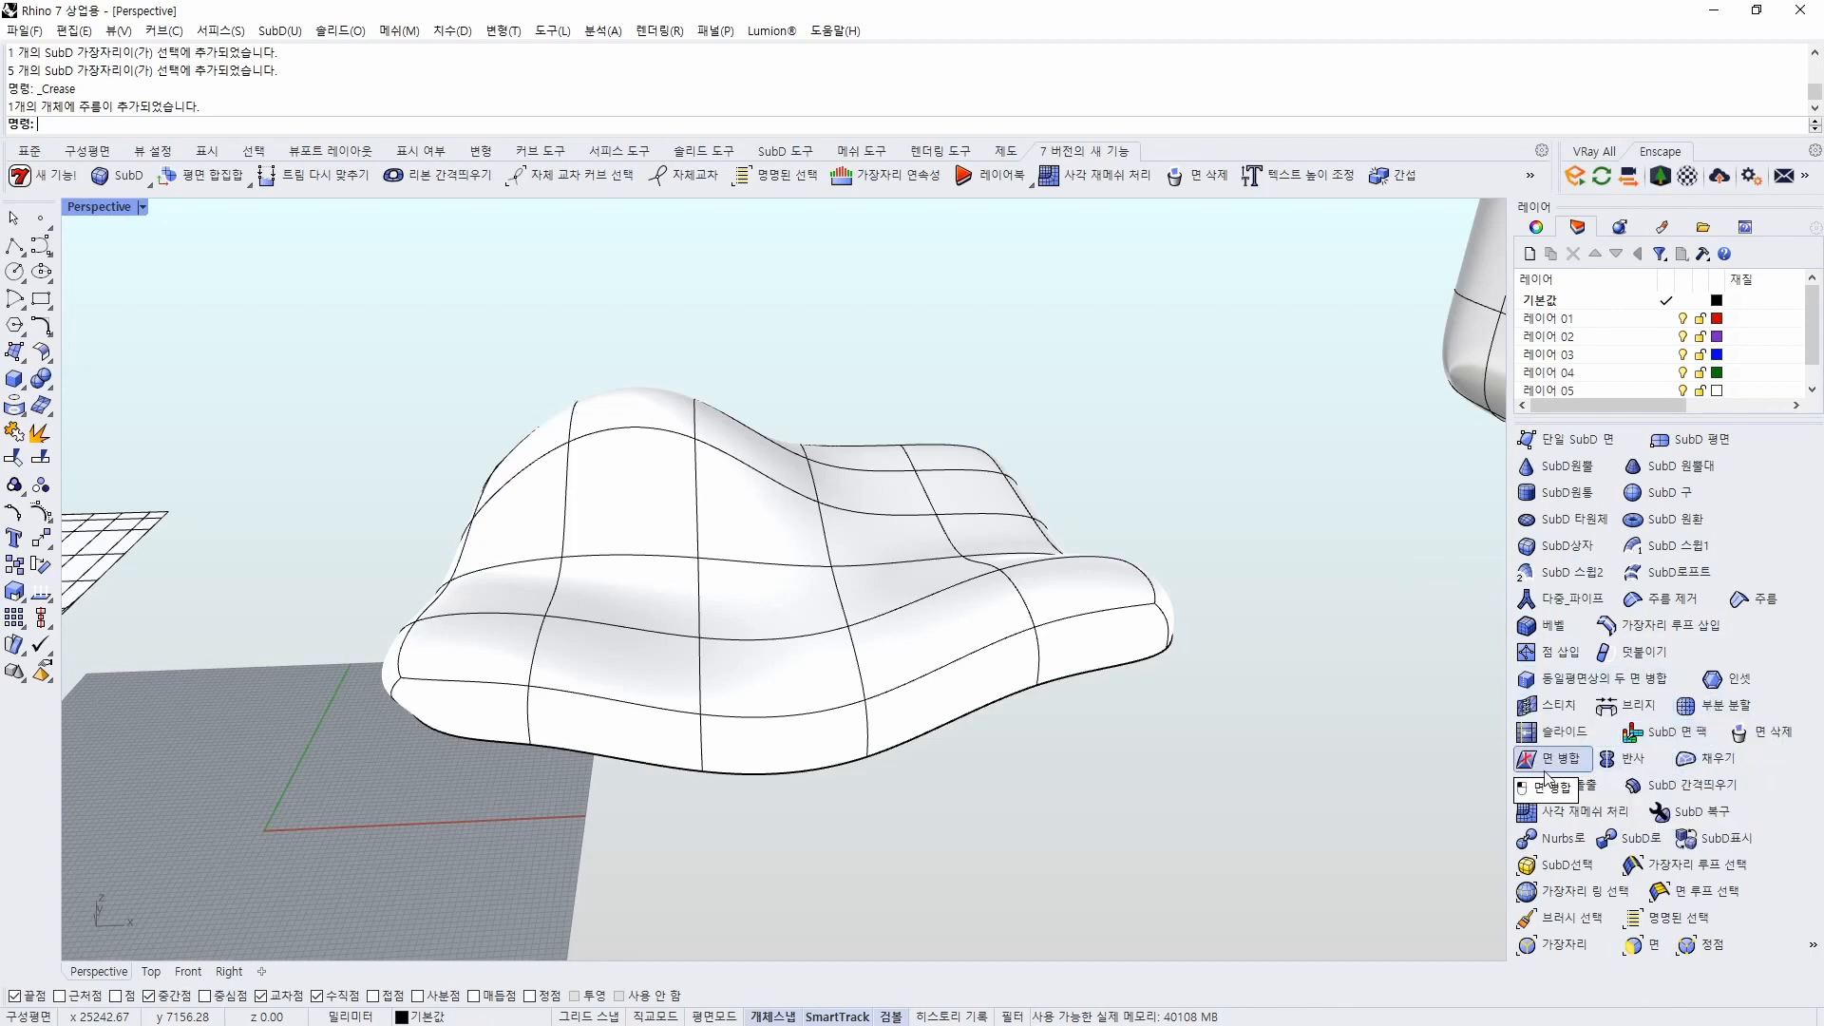
{"action": "scroll", "coordinate": [855, 716], "scroll_direction": "up", "scroll_amount": 5}
{"action": "left_click", "coordinate": [779, 570], "text": "ctrl+shift"}
{"action": "left_click", "coordinate": [941, 532], "text": "ctrl+shift"}
{"action": "left_click", "coordinate": [887, 460], "text": "ctrl+shift"}
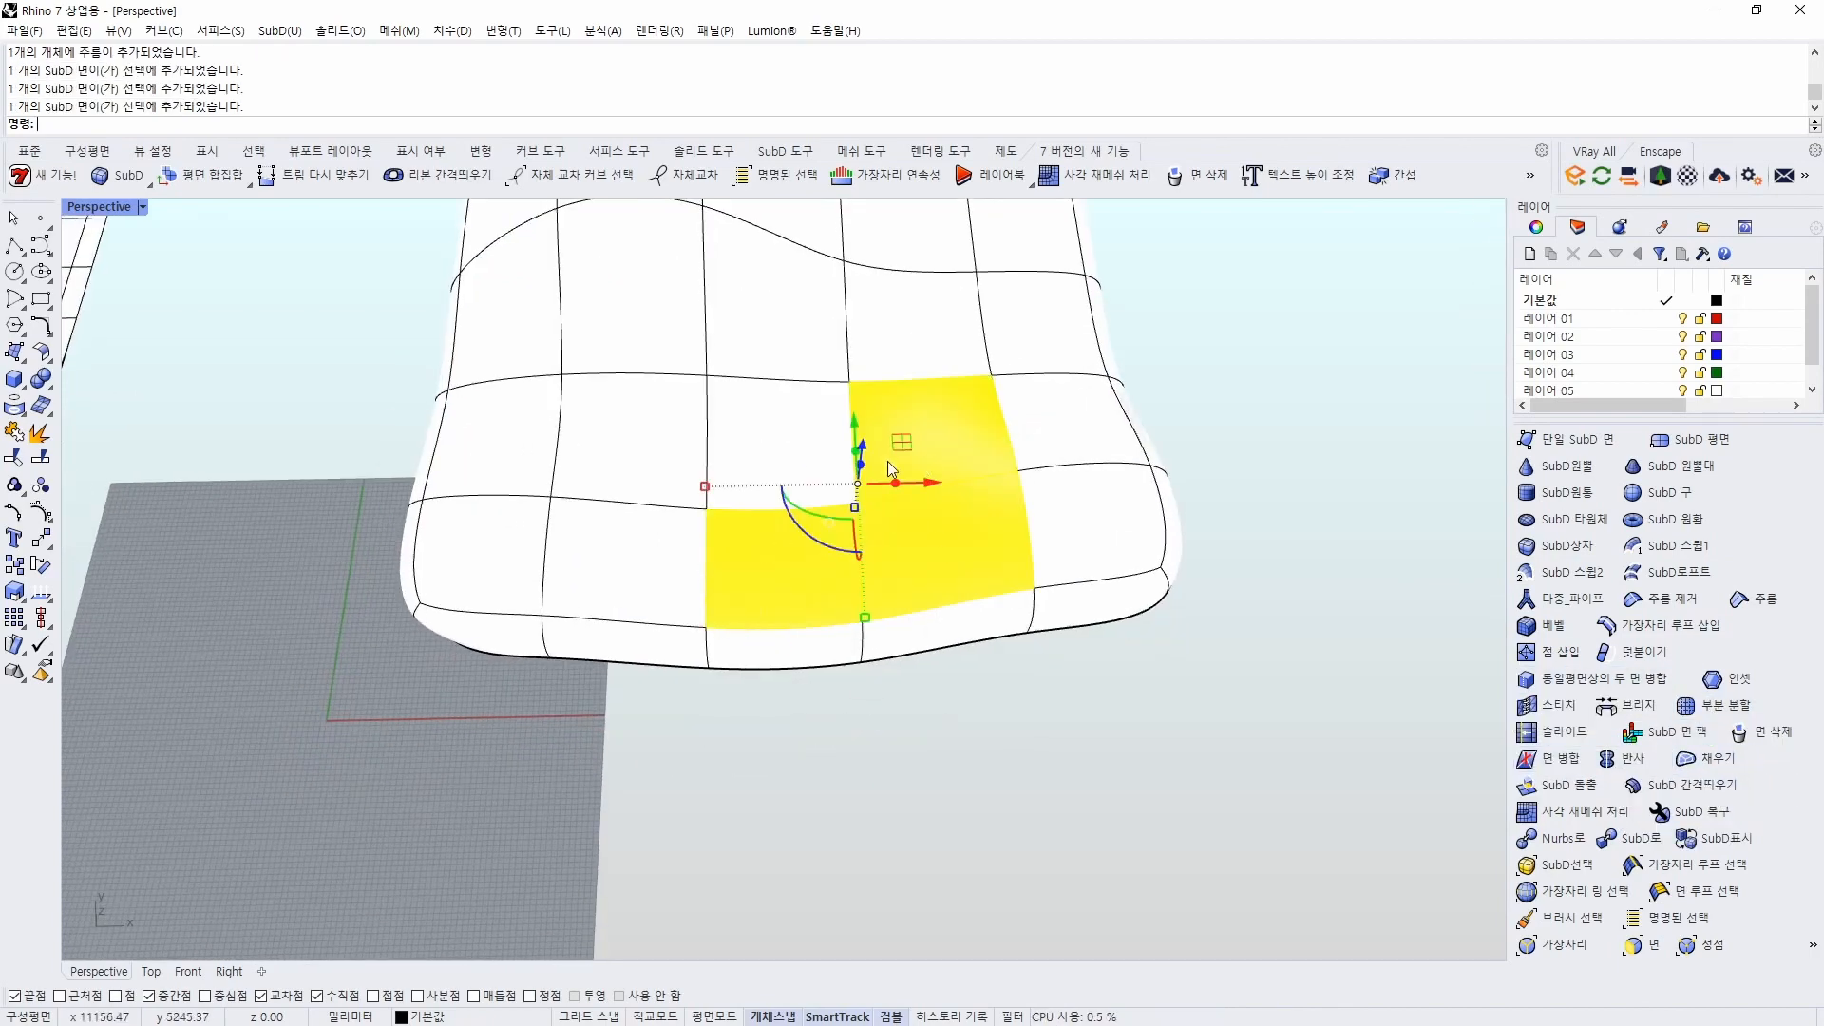
{"action": "left_click", "coordinate": [1550, 758]}
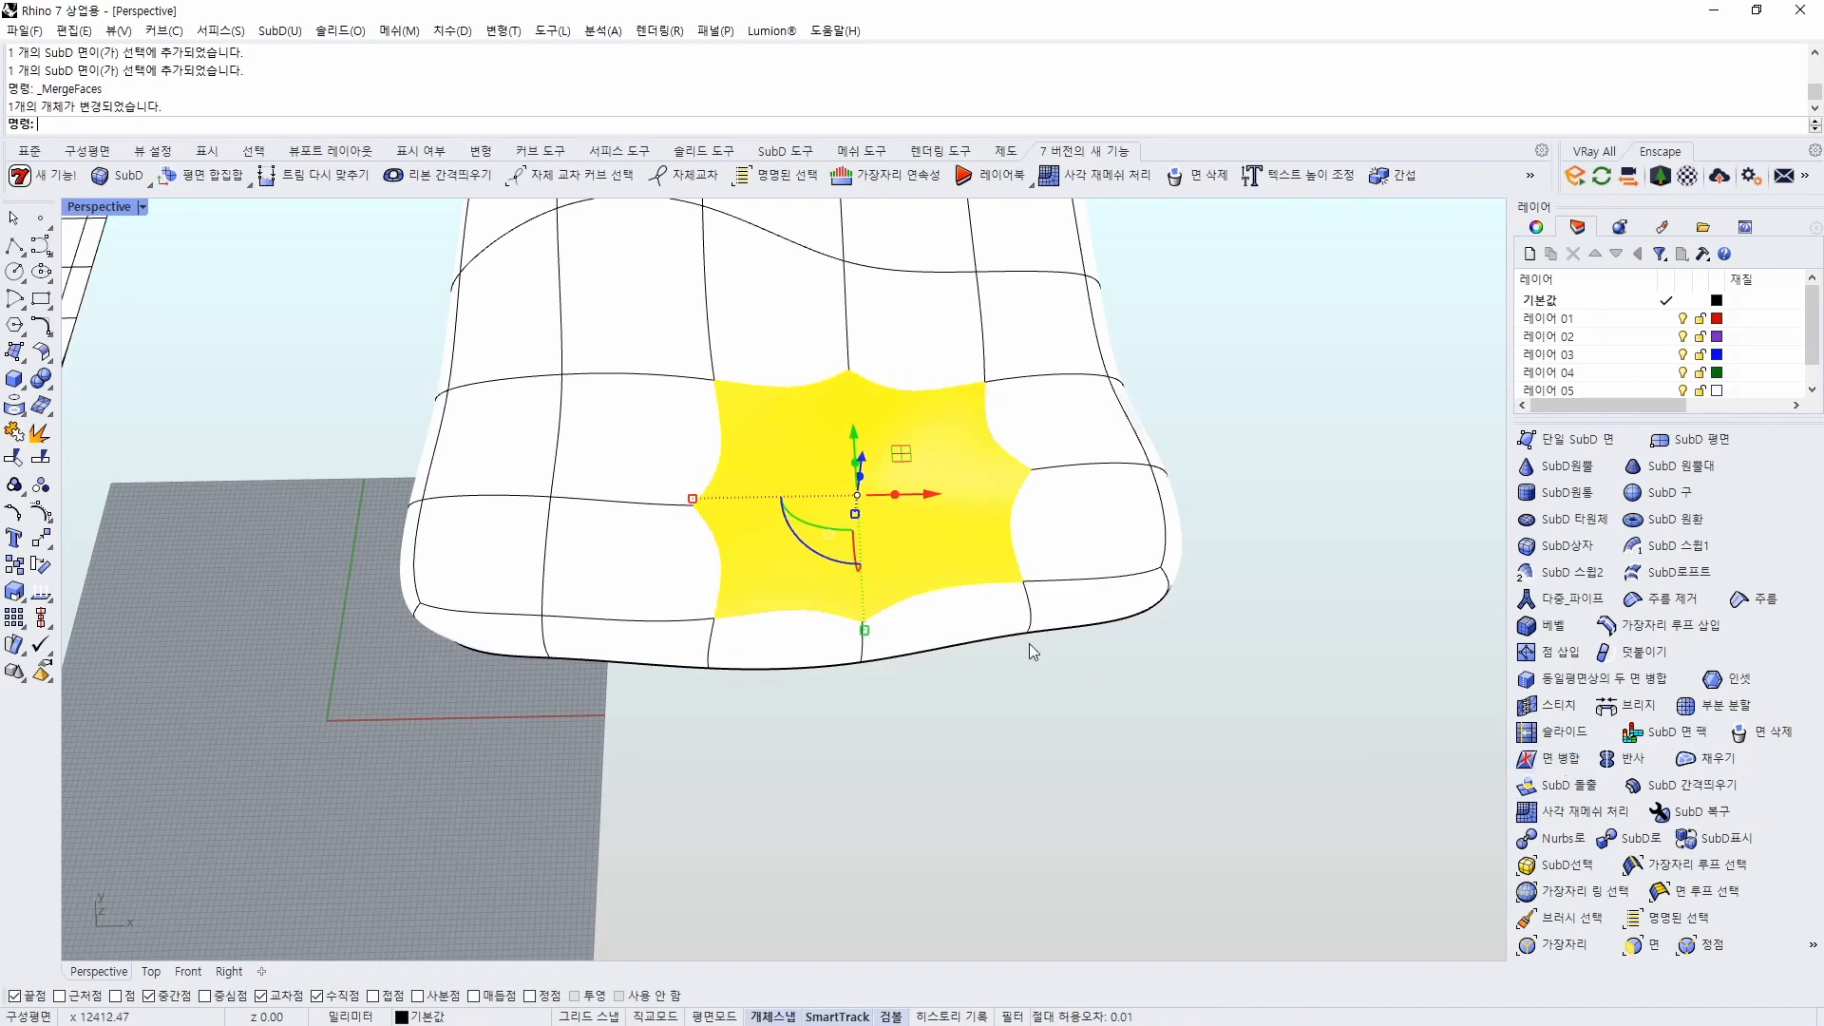
{"action": "key", "text": "Escape"}
{"action": "right_click_drag", "start_coordinate": [795, 589], "coordinate": [814, 742]}
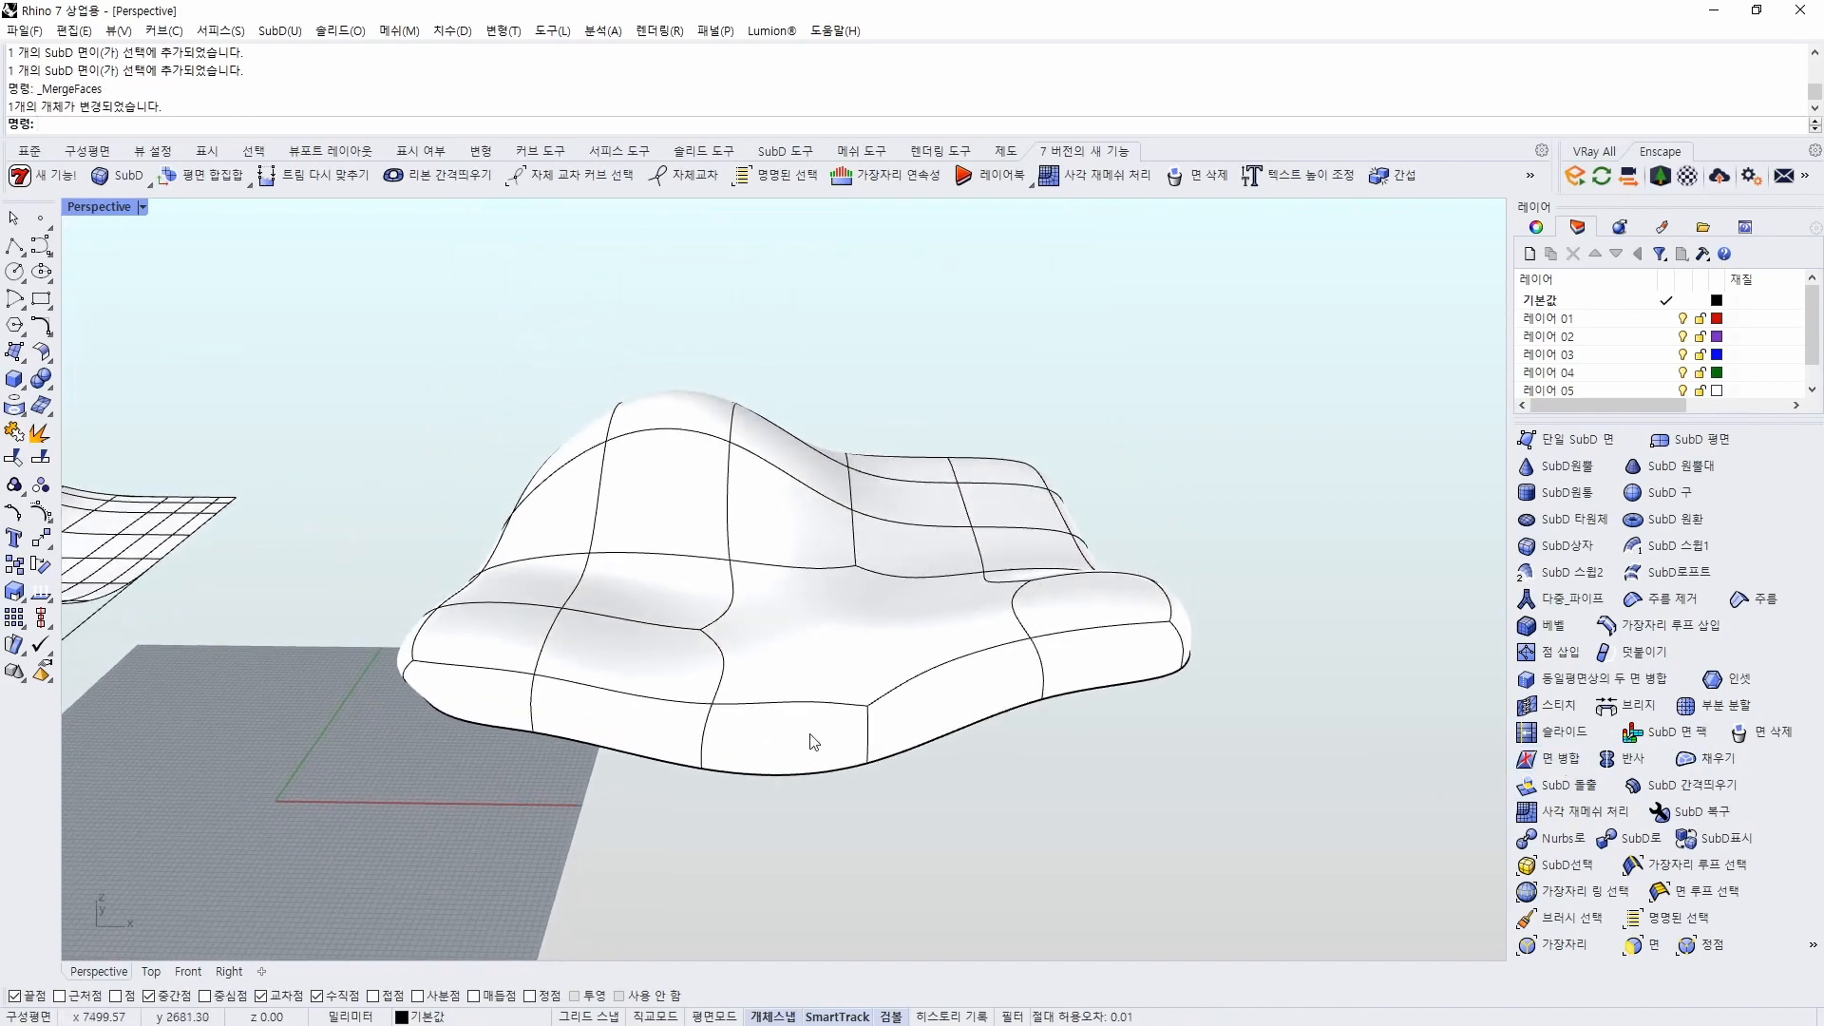